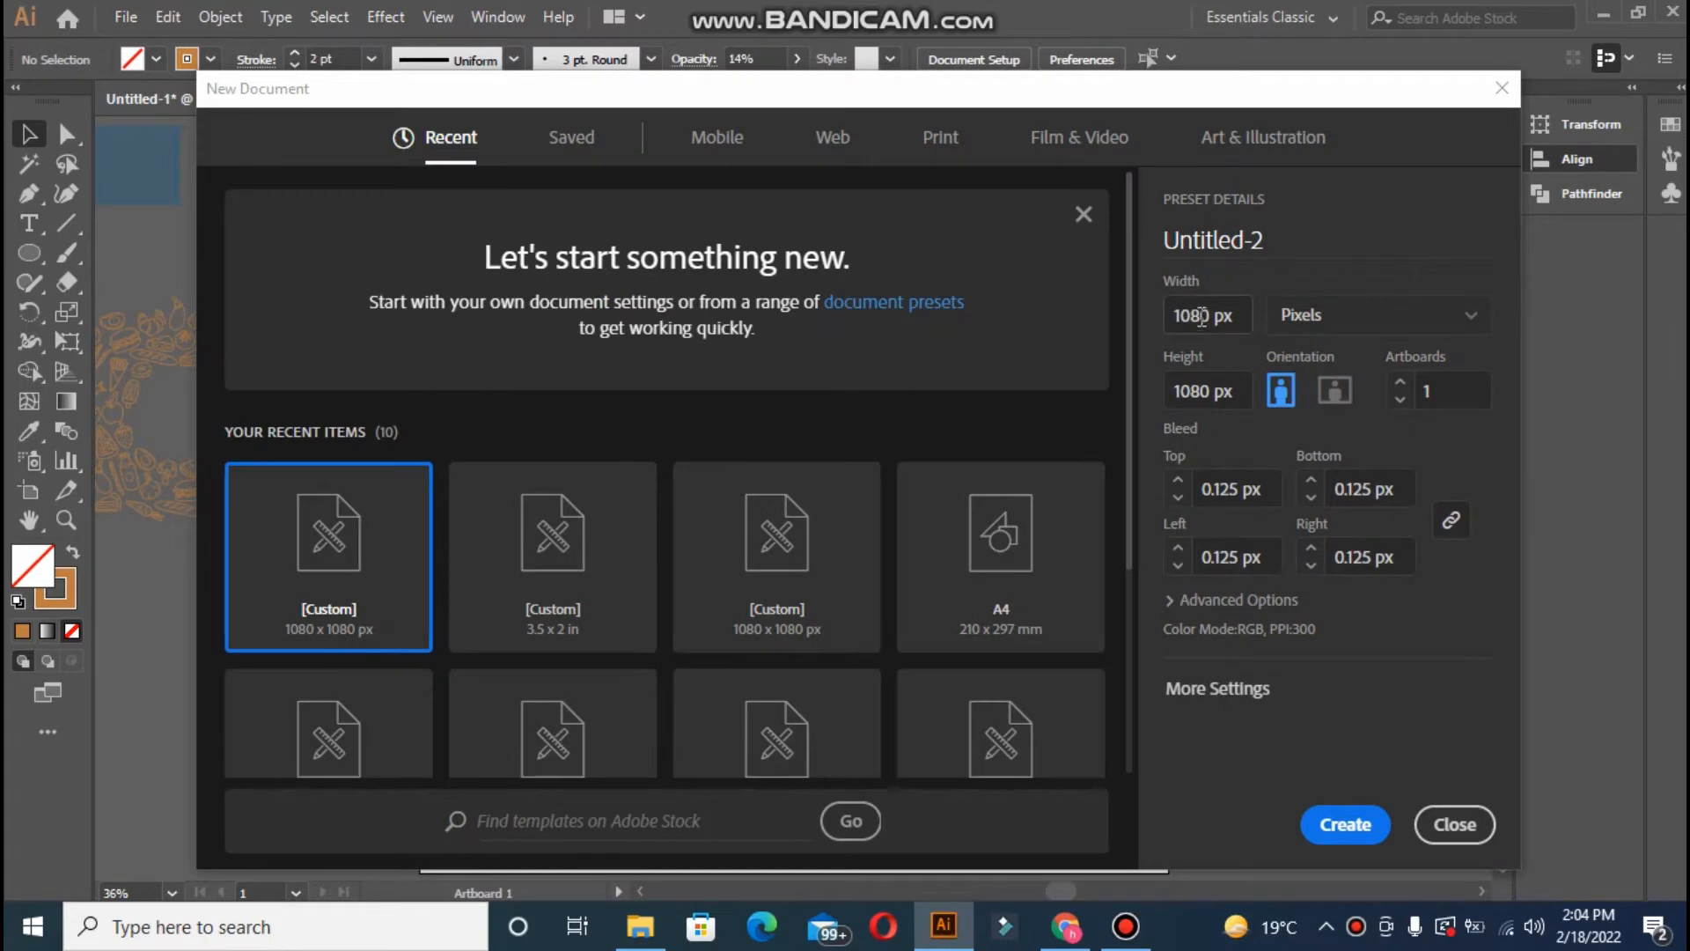
pyautogui.click(1202, 316)
pyautogui.click(1213, 400)
pyautogui.click(1454, 824)
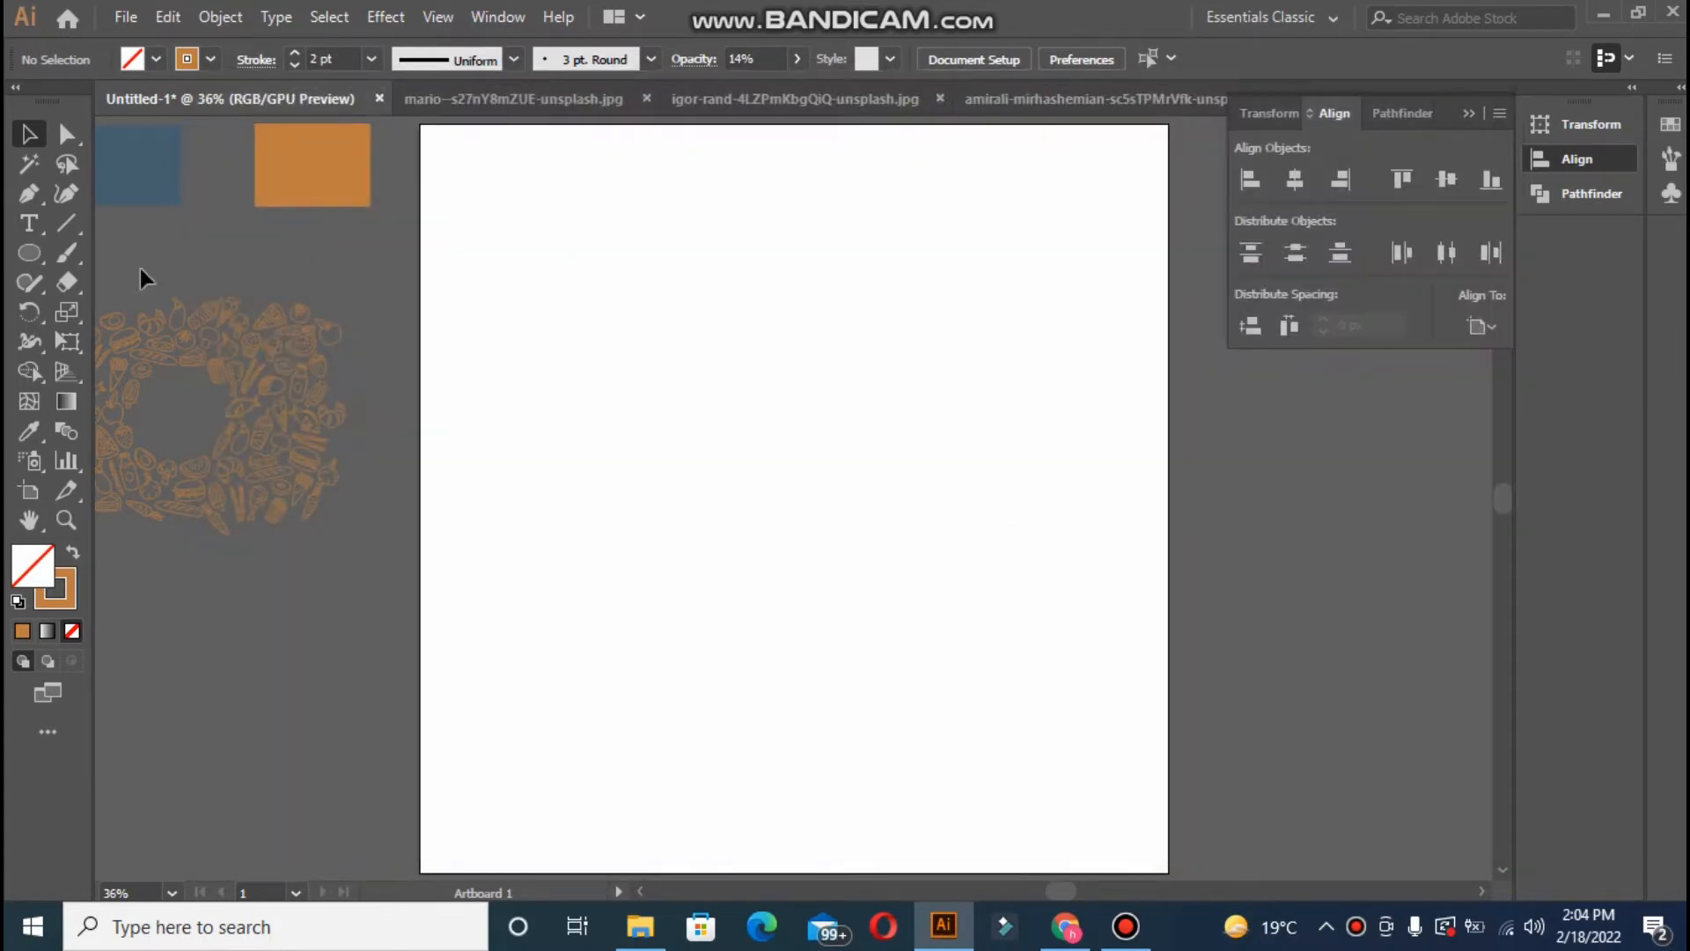
# - Draw an outlined rectangle across the artboard, starting at its top-left corner
pyautogui.moveTo(37, 251); pyautogui.dragTo(150, 254)
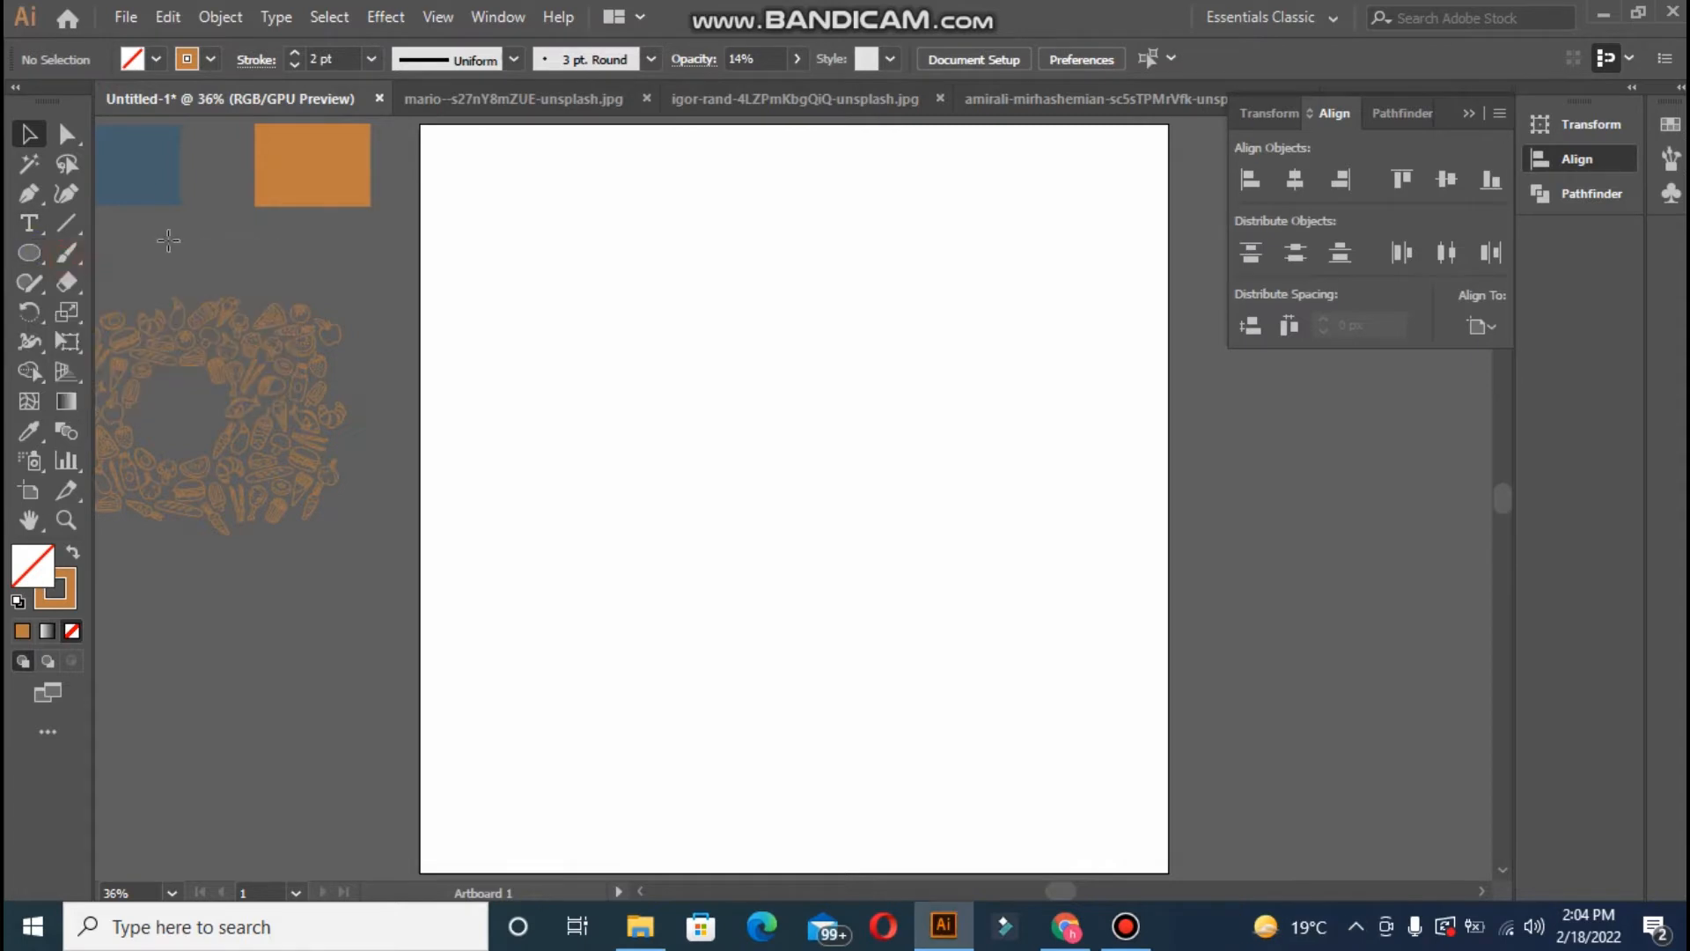
pyautogui.moveTo(423, 124); pyautogui.dragTo(1166, 832)
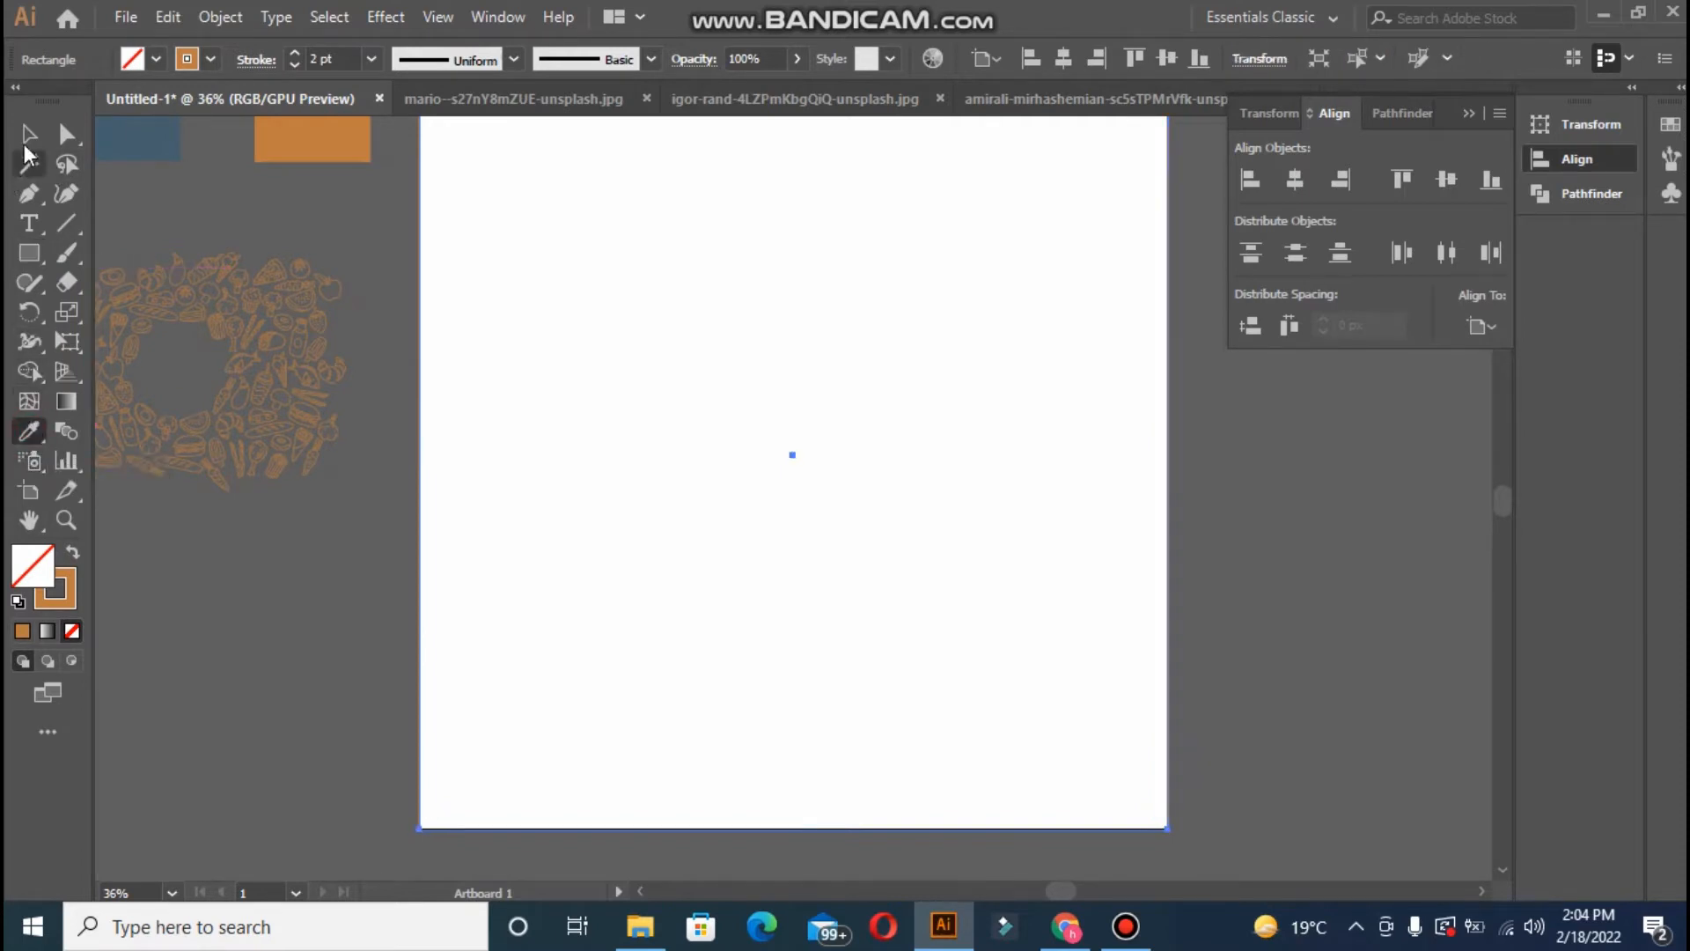
# - Try to apply the blue swatch's colour to the rectangle, and undo the attempt
pyautogui.press('v')
pyautogui.click(431, 378)
pyautogui.click(29, 431)
pyautogui.click(139, 143)
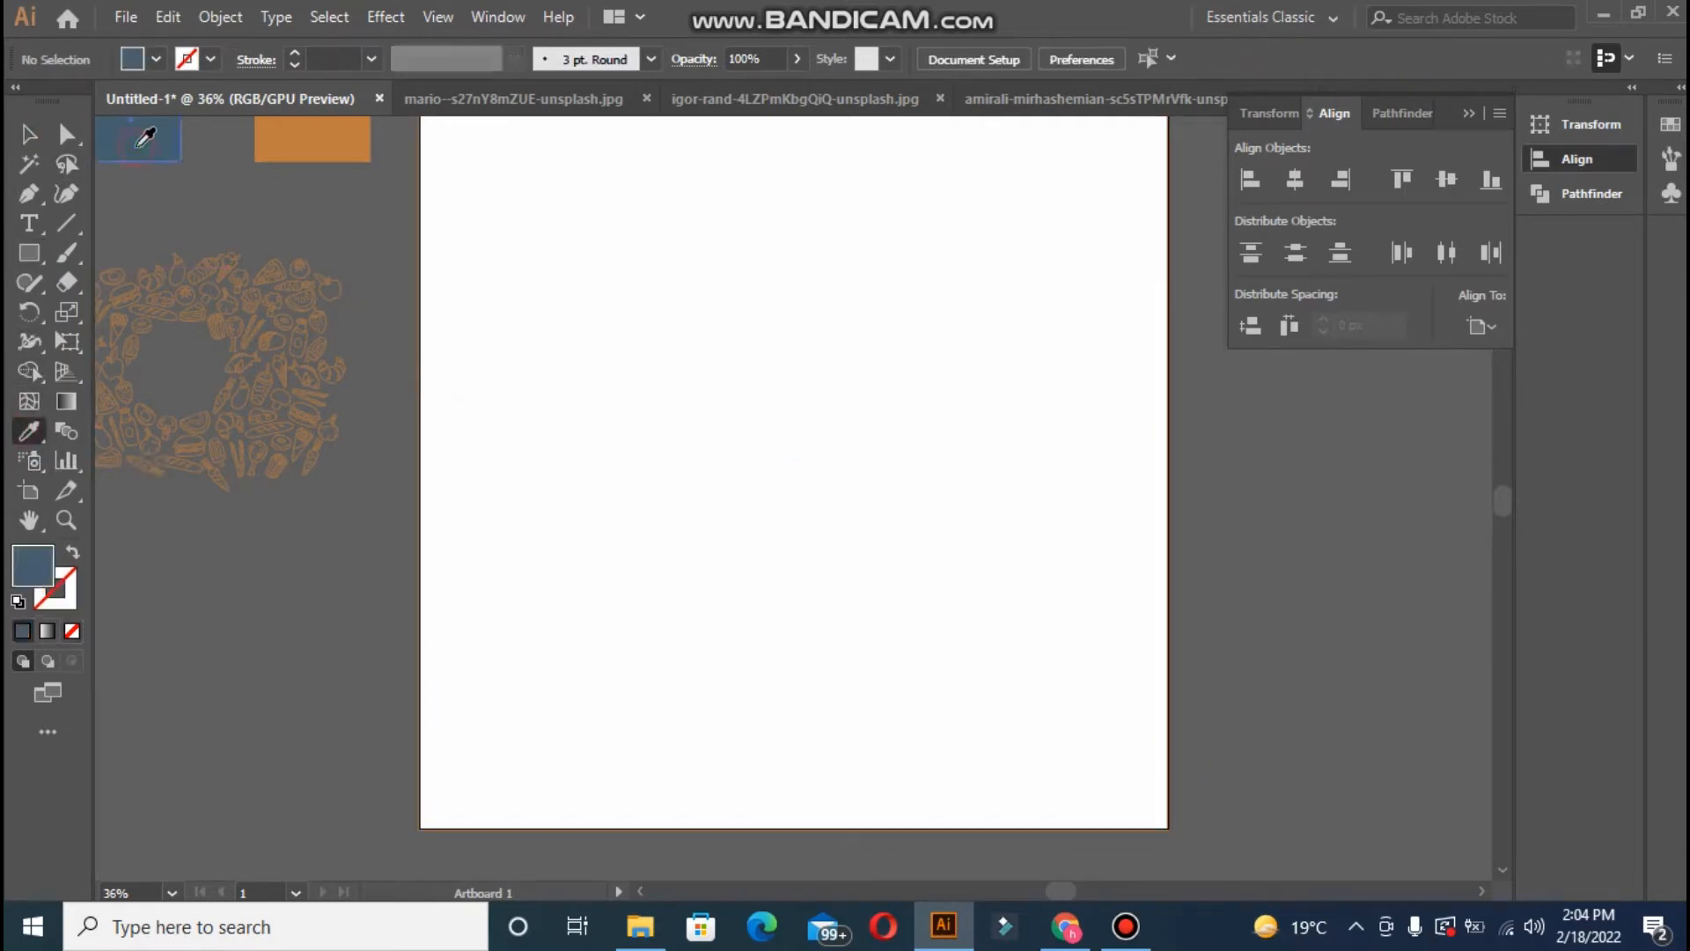
pyautogui.press('v')
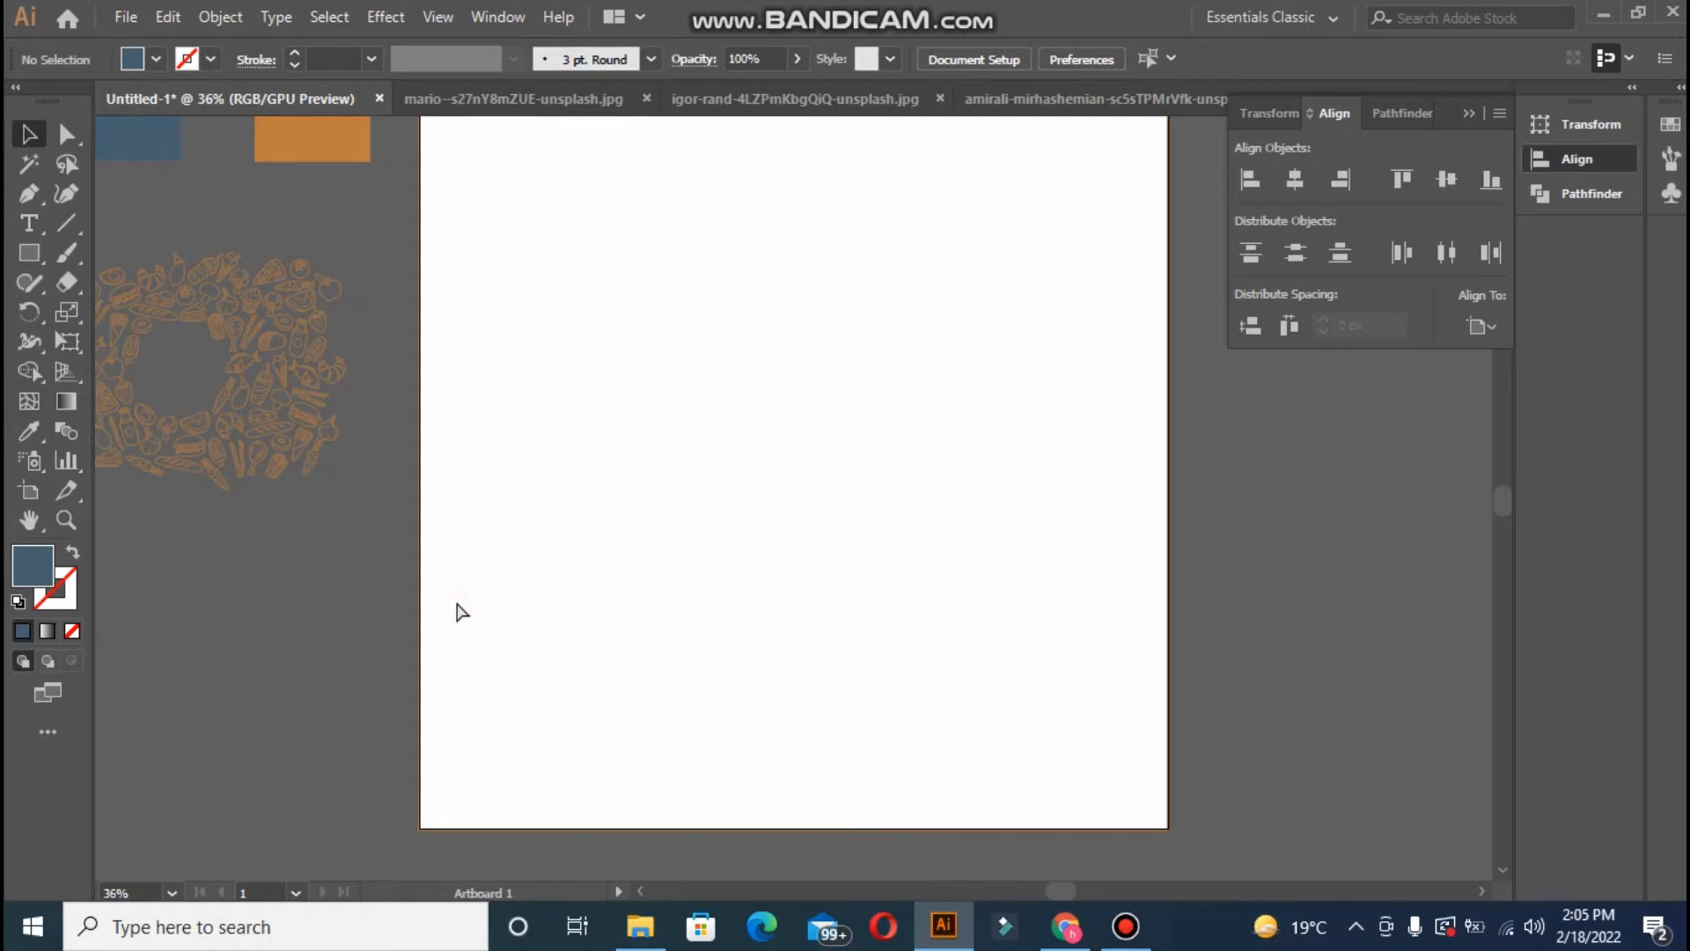
pyautogui.hotkey('ctrl', 'z')
pyautogui.hotkey('ctrl', 'z')
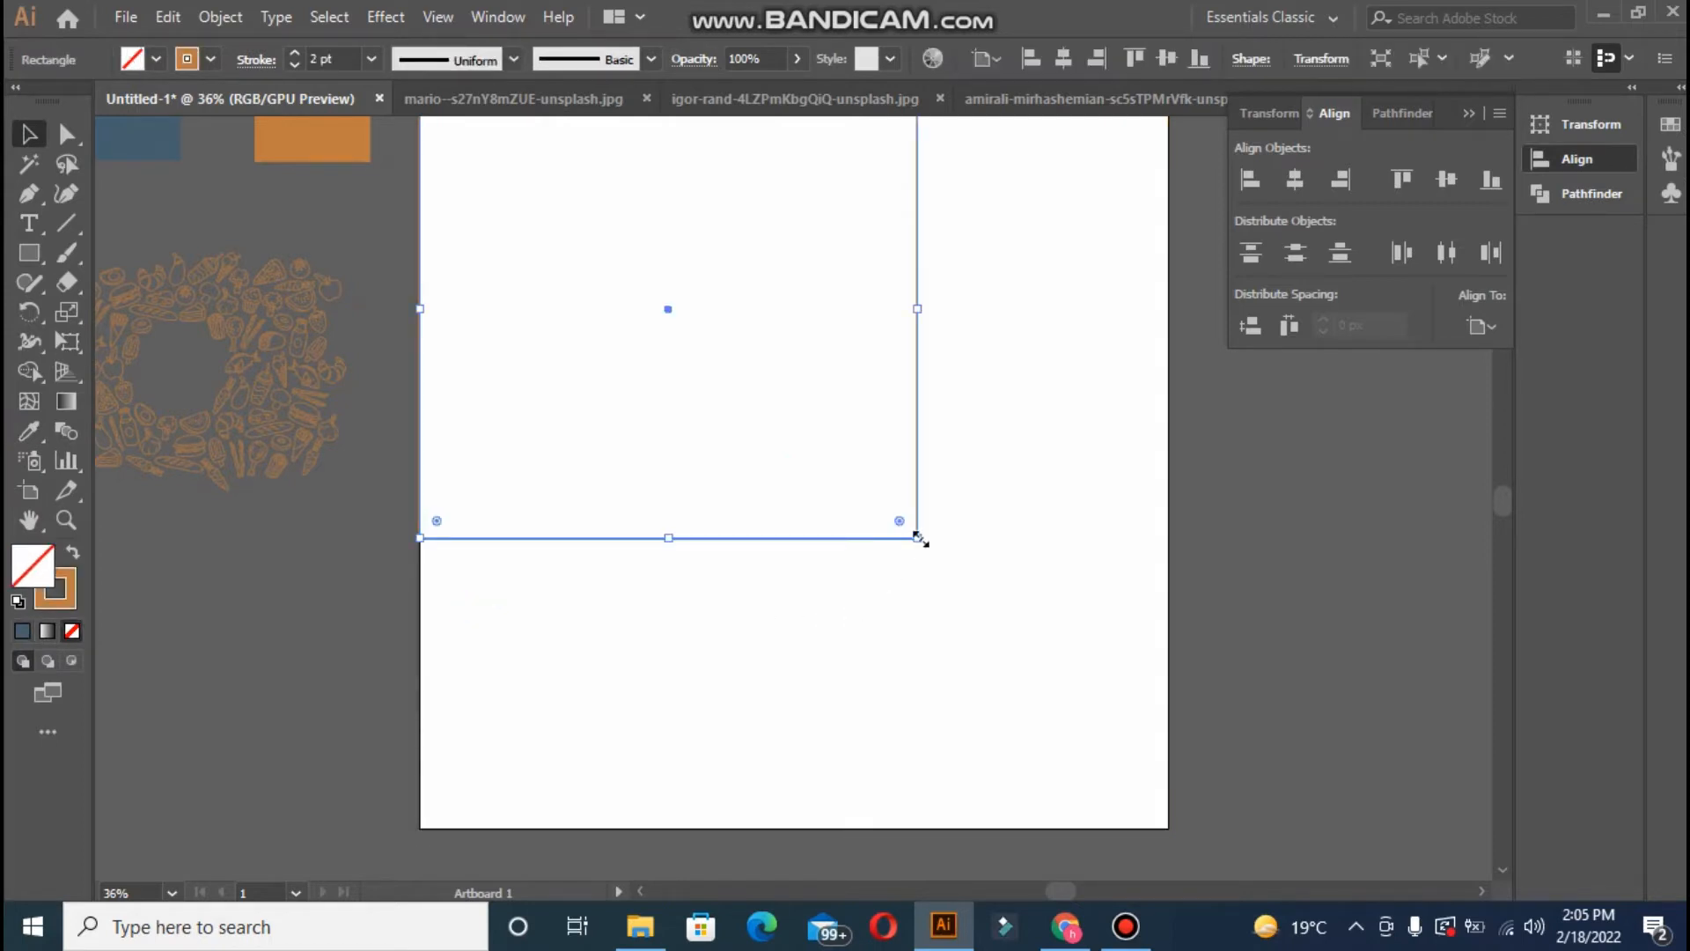
# - Stretch the rectangle to cover the whole artboard and fill it with the blue swatch's colour
pyautogui.moveTo(917, 537); pyautogui.dragTo(1174, 838)
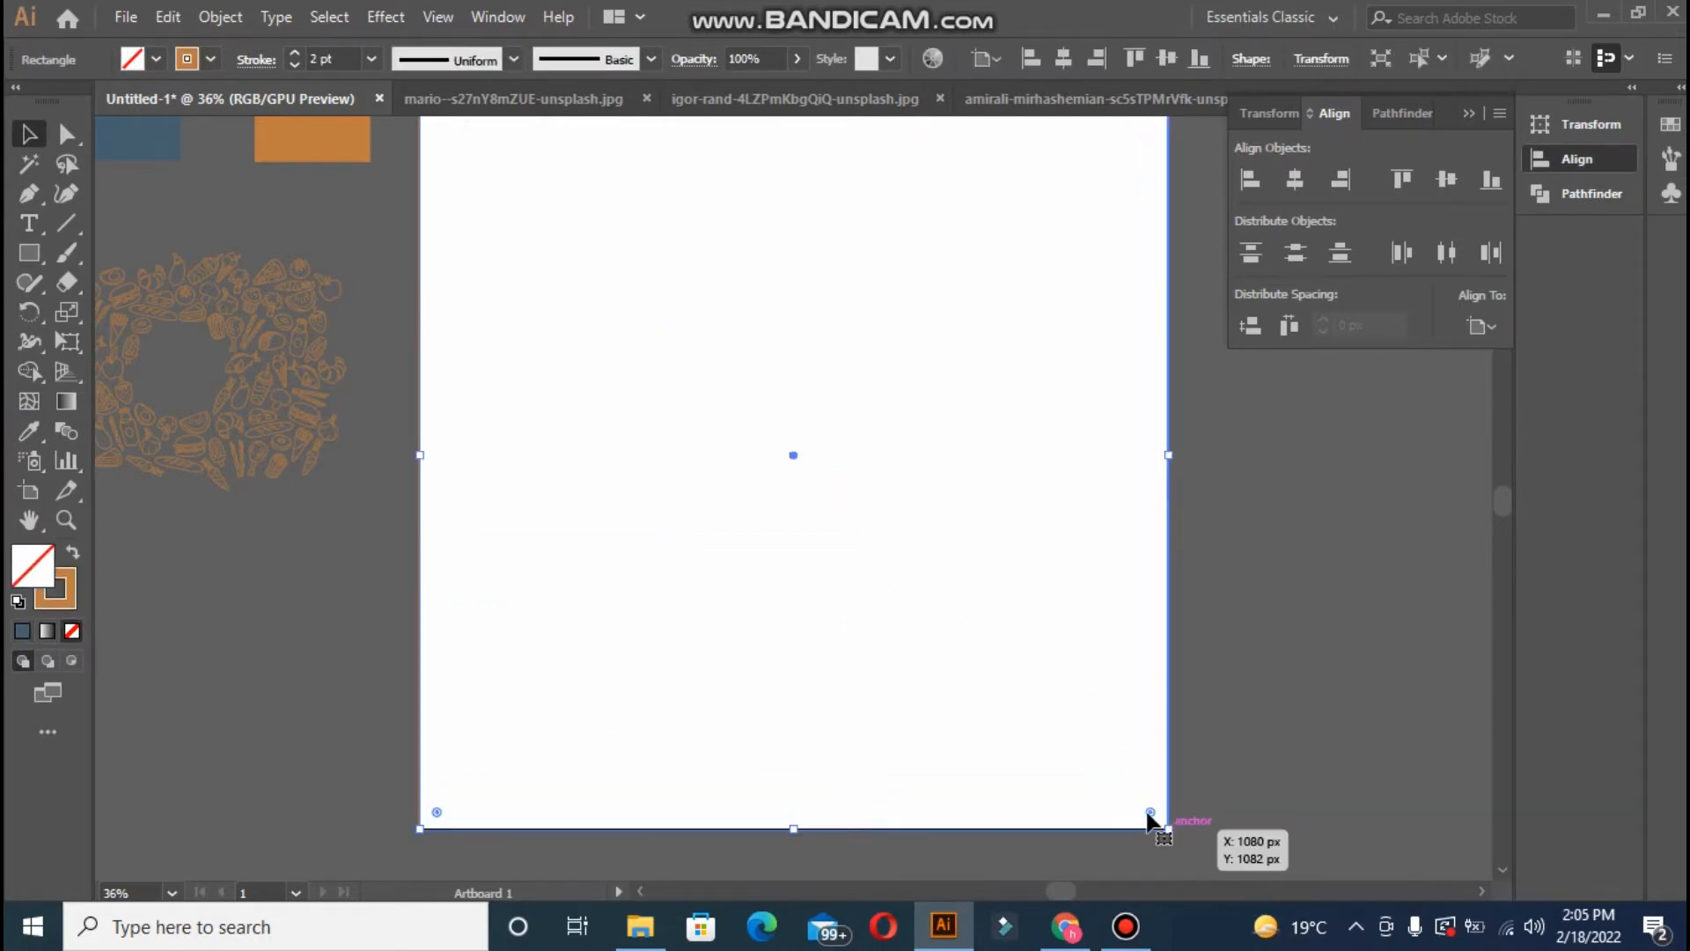
pyautogui.click(35, 433)
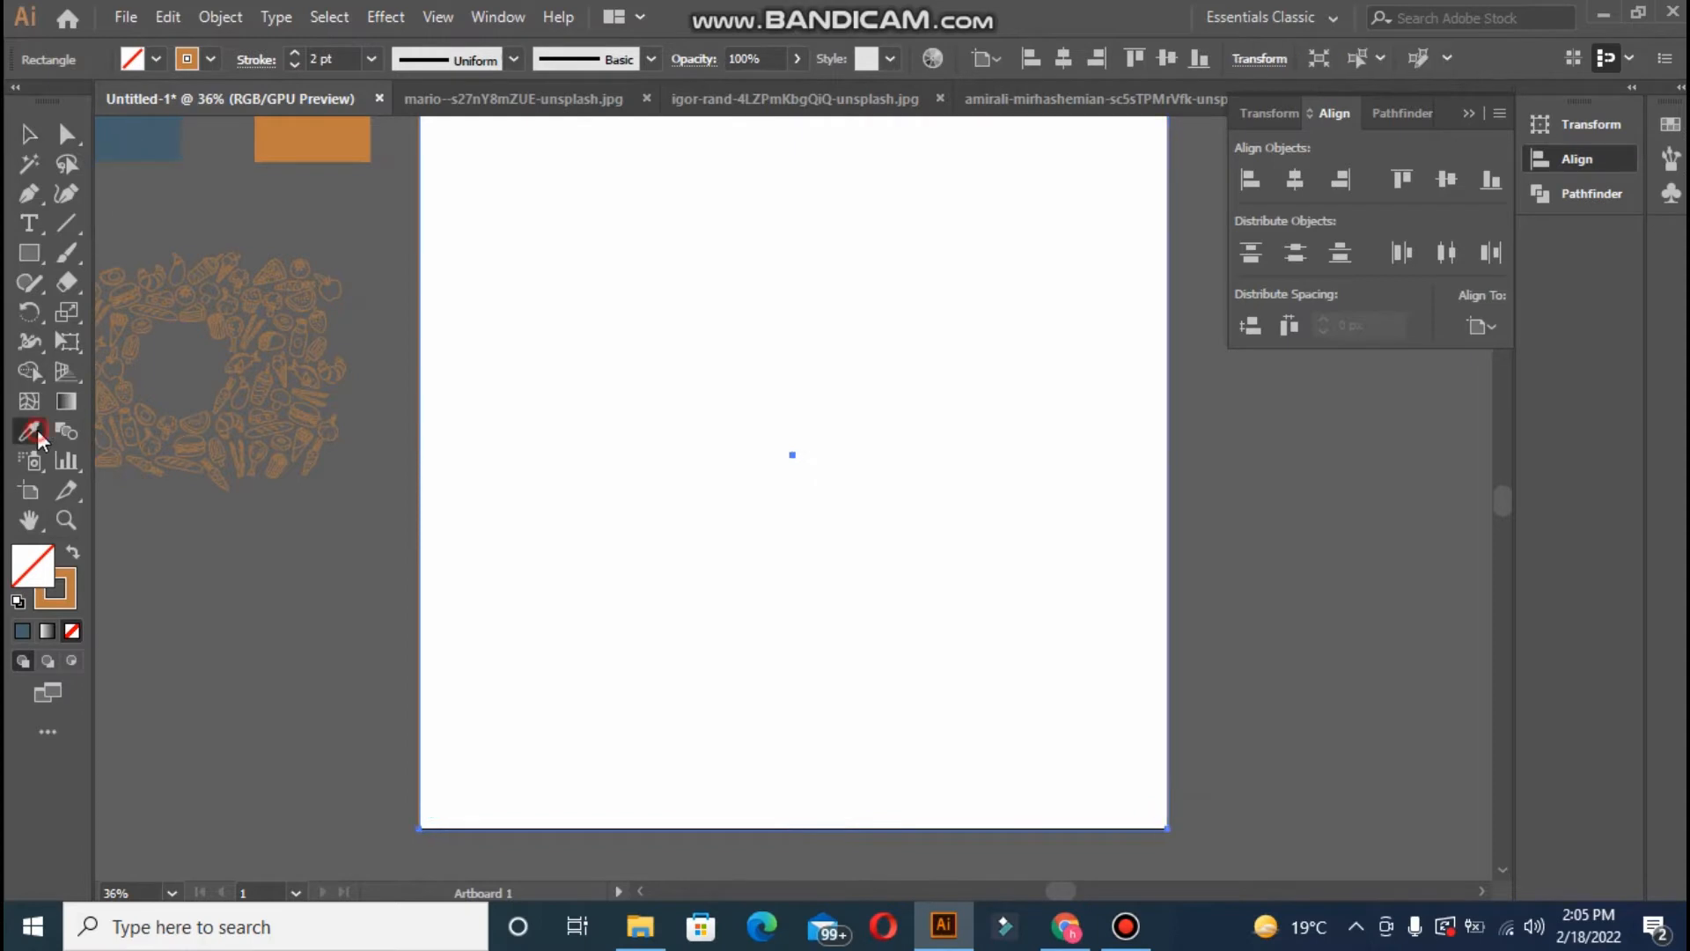
pyautogui.click(166, 124)
# - Darken the background rectangle's fill to a deep slate blue and deselect it
pyautogui.doubleClick(26, 588)
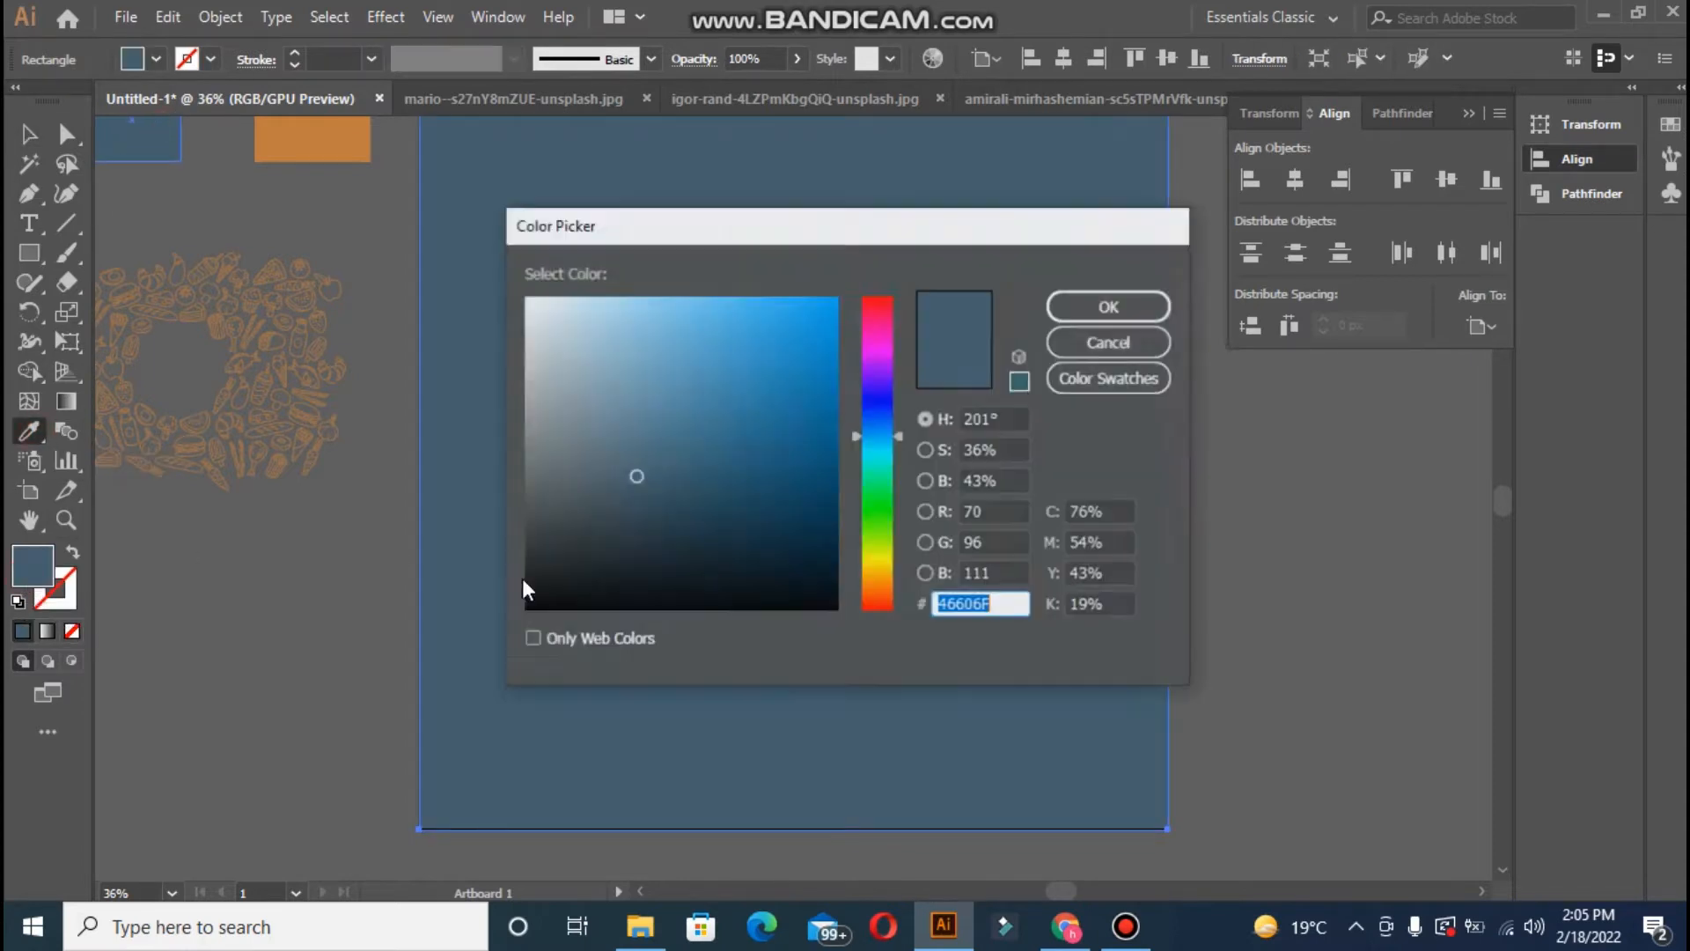
pyautogui.click(620, 503)
pyautogui.moveTo(616, 512); pyautogui.dragTo(608, 529)
pyautogui.click(1082, 312)
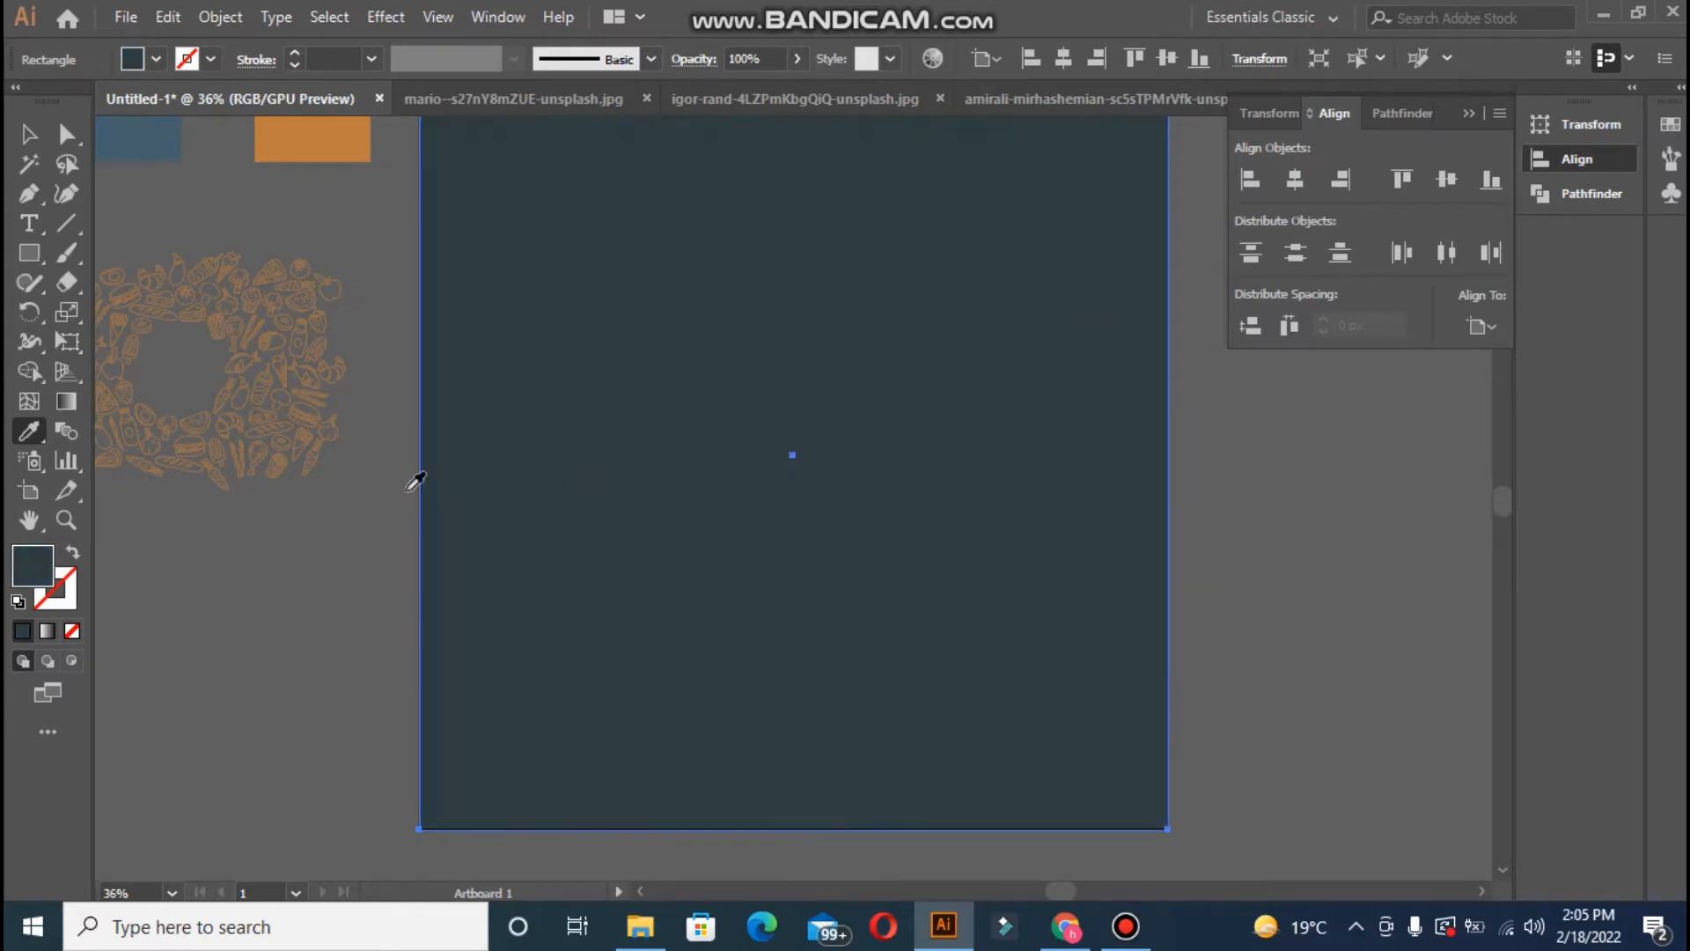
pyautogui.hotkey('ctrl', '-')
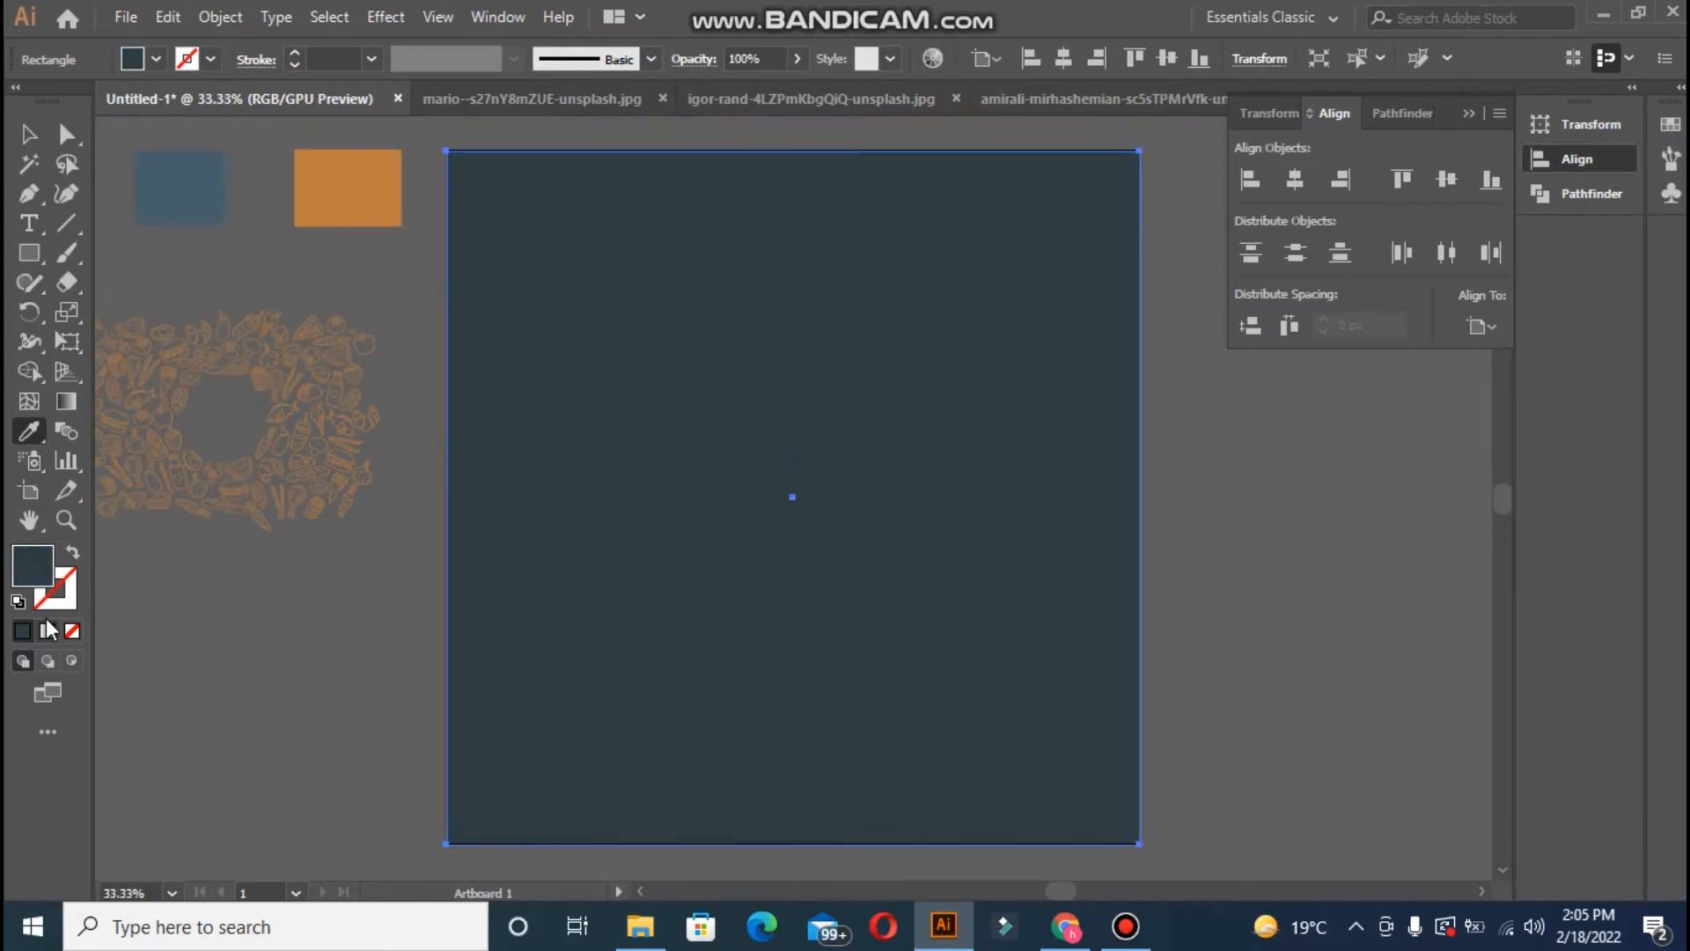
pyautogui.hotkey('ctrl', 'shift', 'a')
# - Draw a full-height vertical line about 23 px from the artboard's left edge, stroked in the orange swatch's colour
pyautogui.click(76, 220)
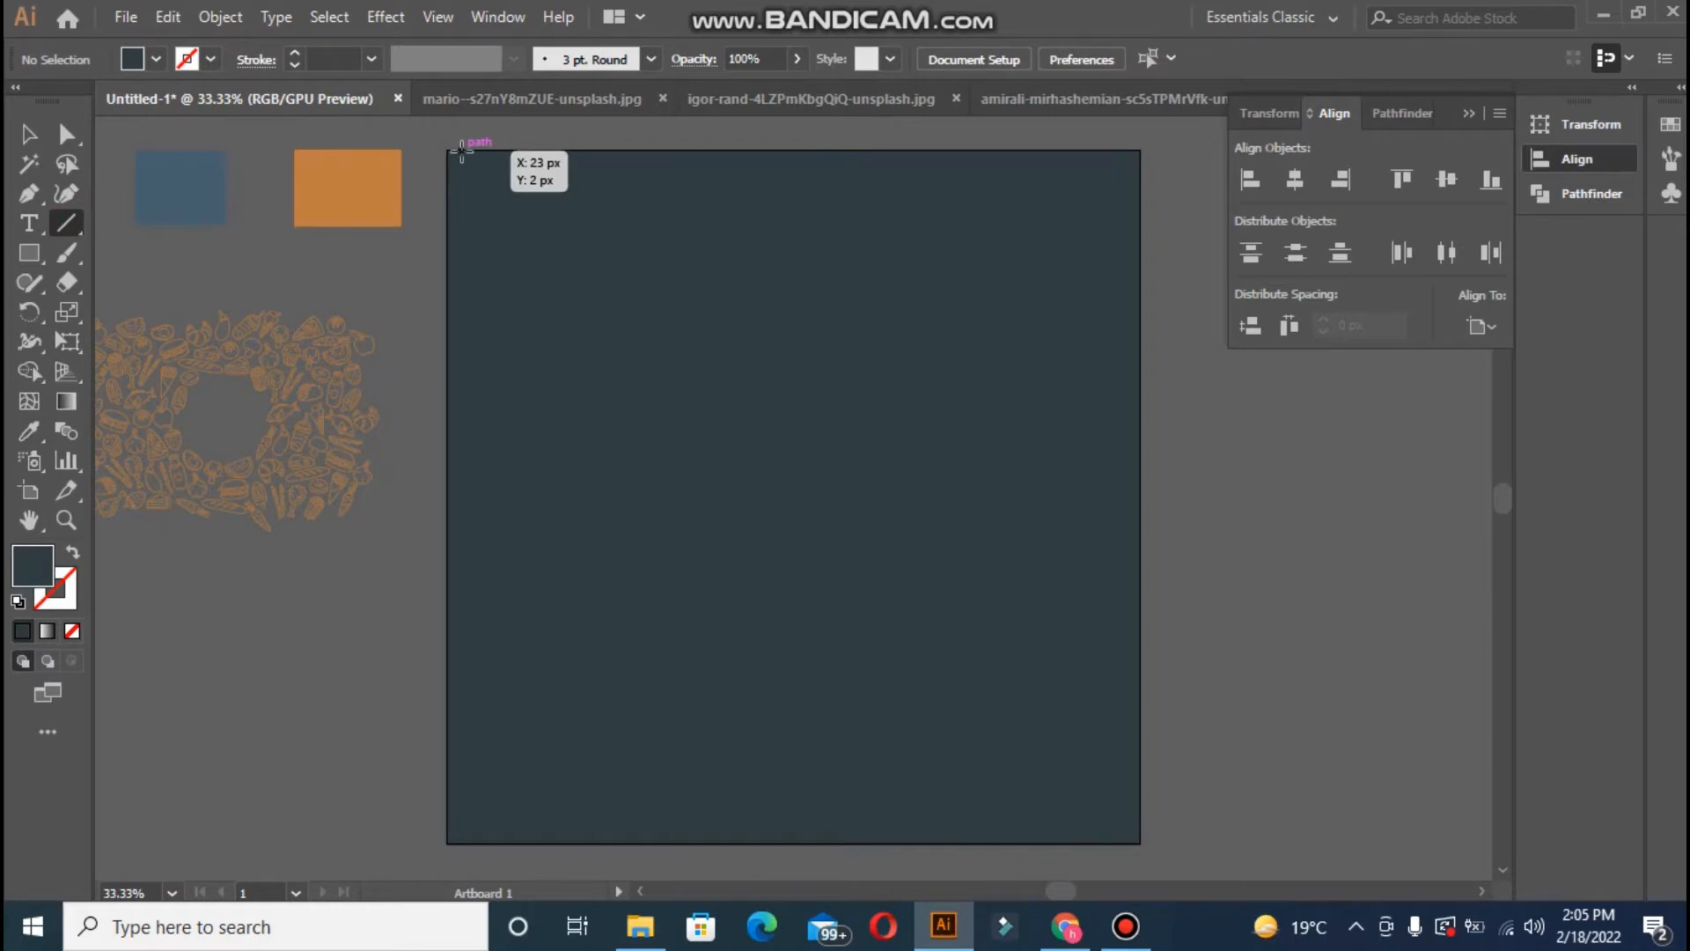
pyautogui.moveTo(461, 151); pyautogui.dragTo(462, 843)
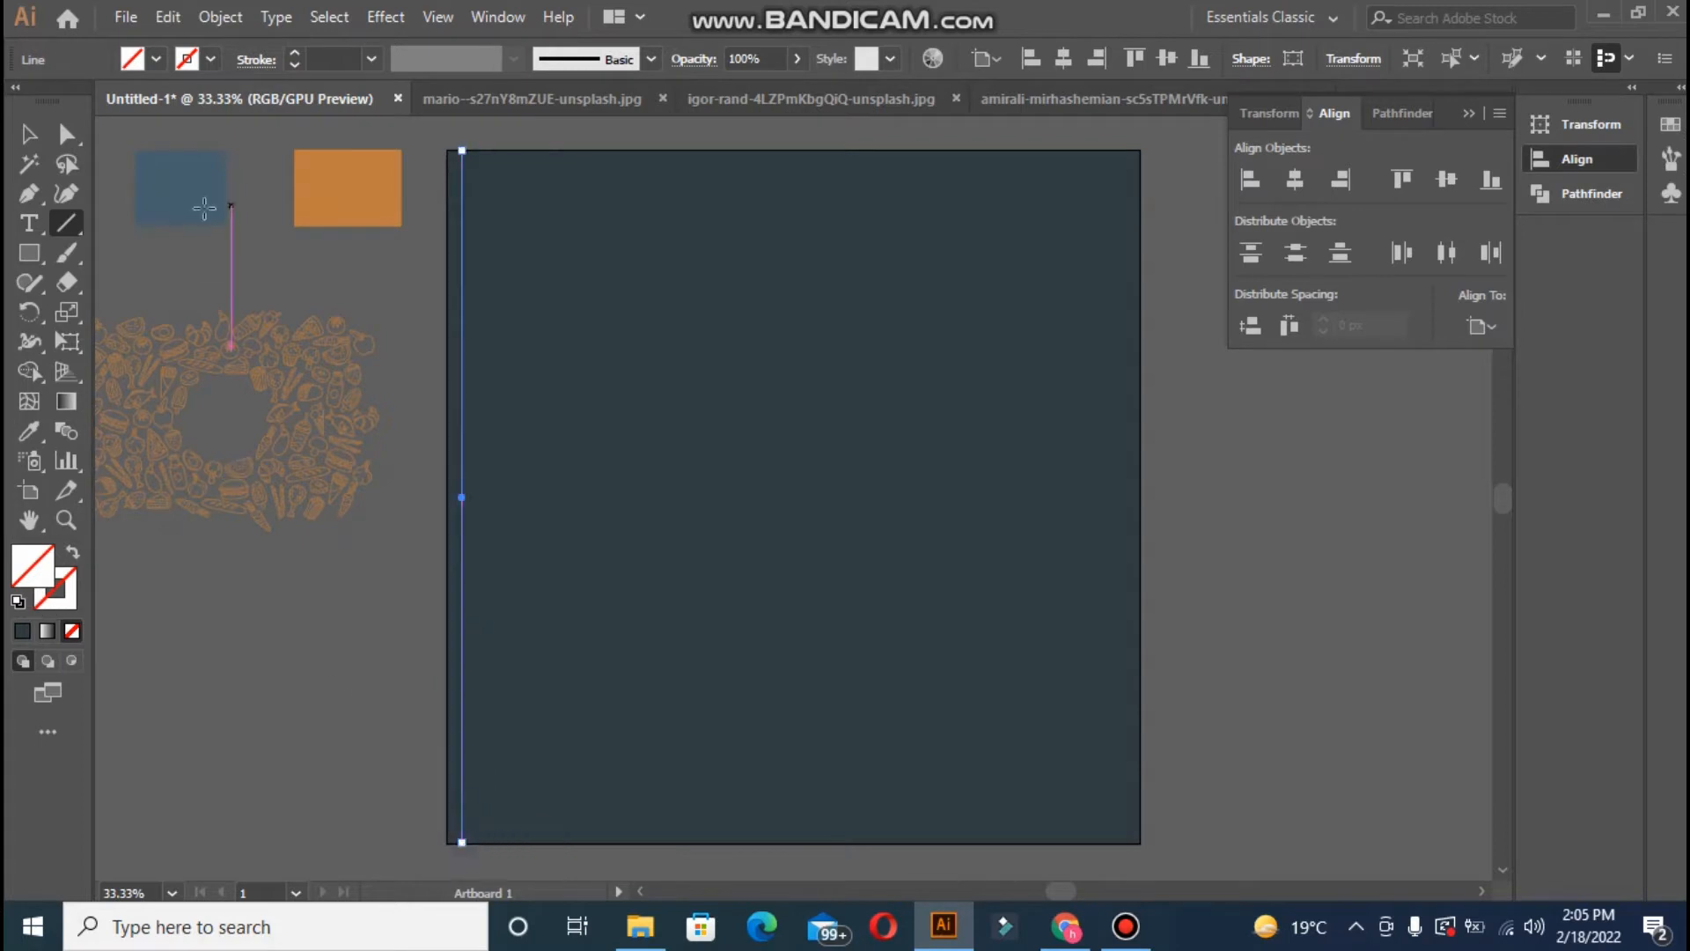
pyautogui.click(29, 431)
pyautogui.click(352, 220)
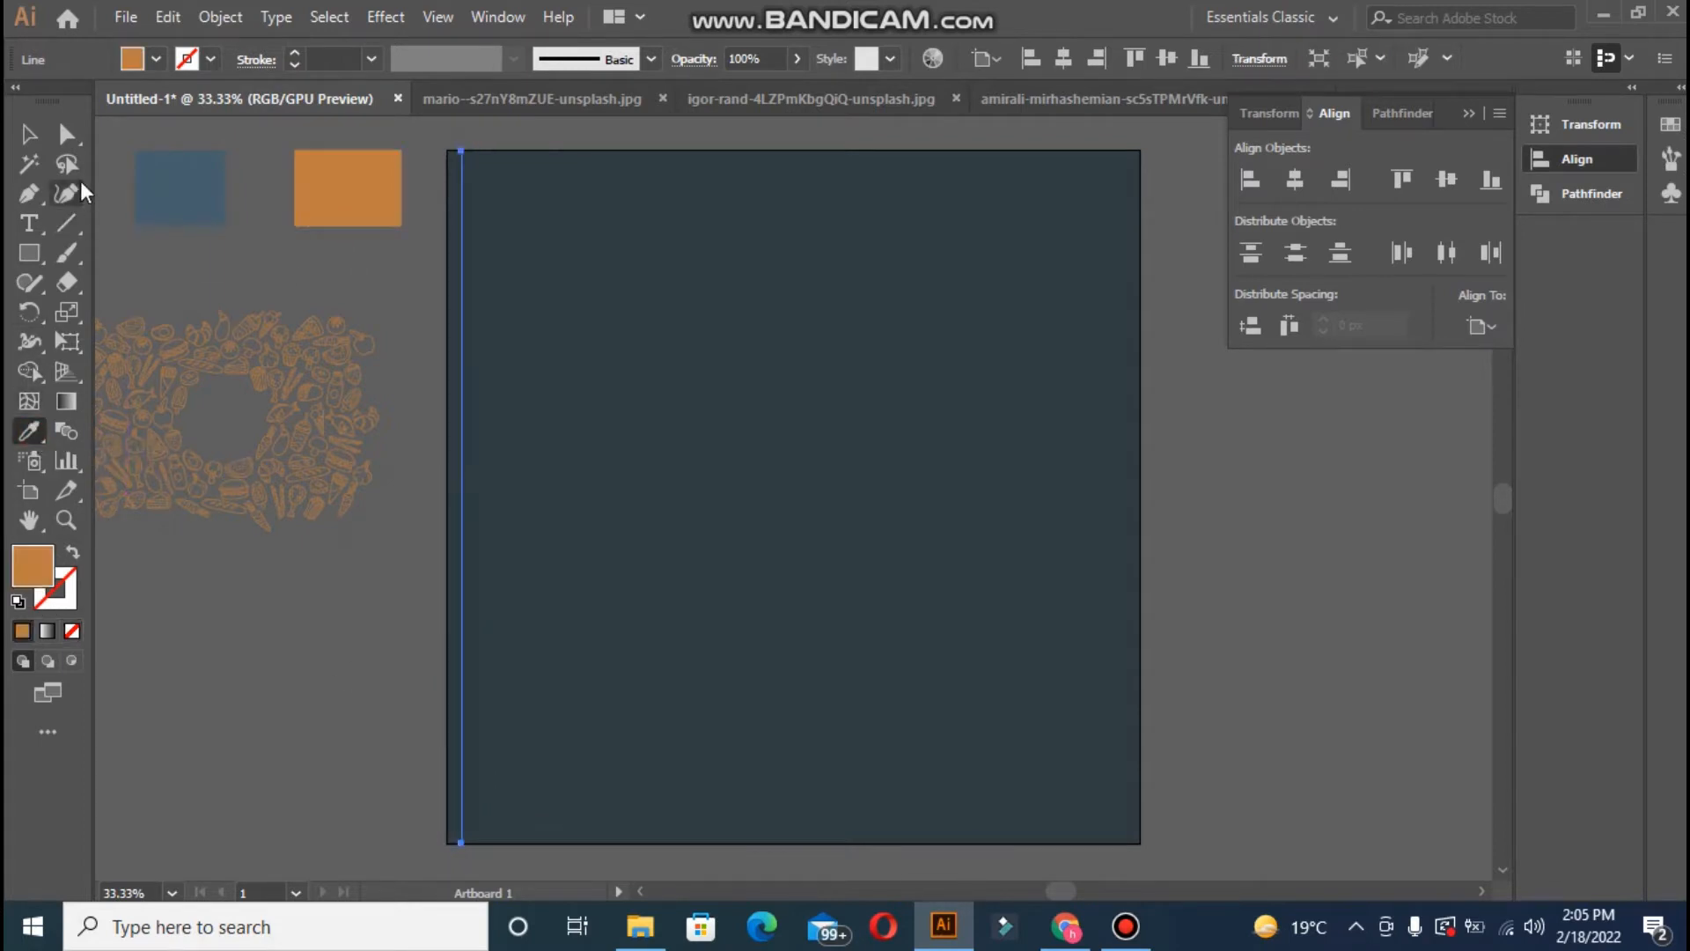
pyautogui.click(71, 552)
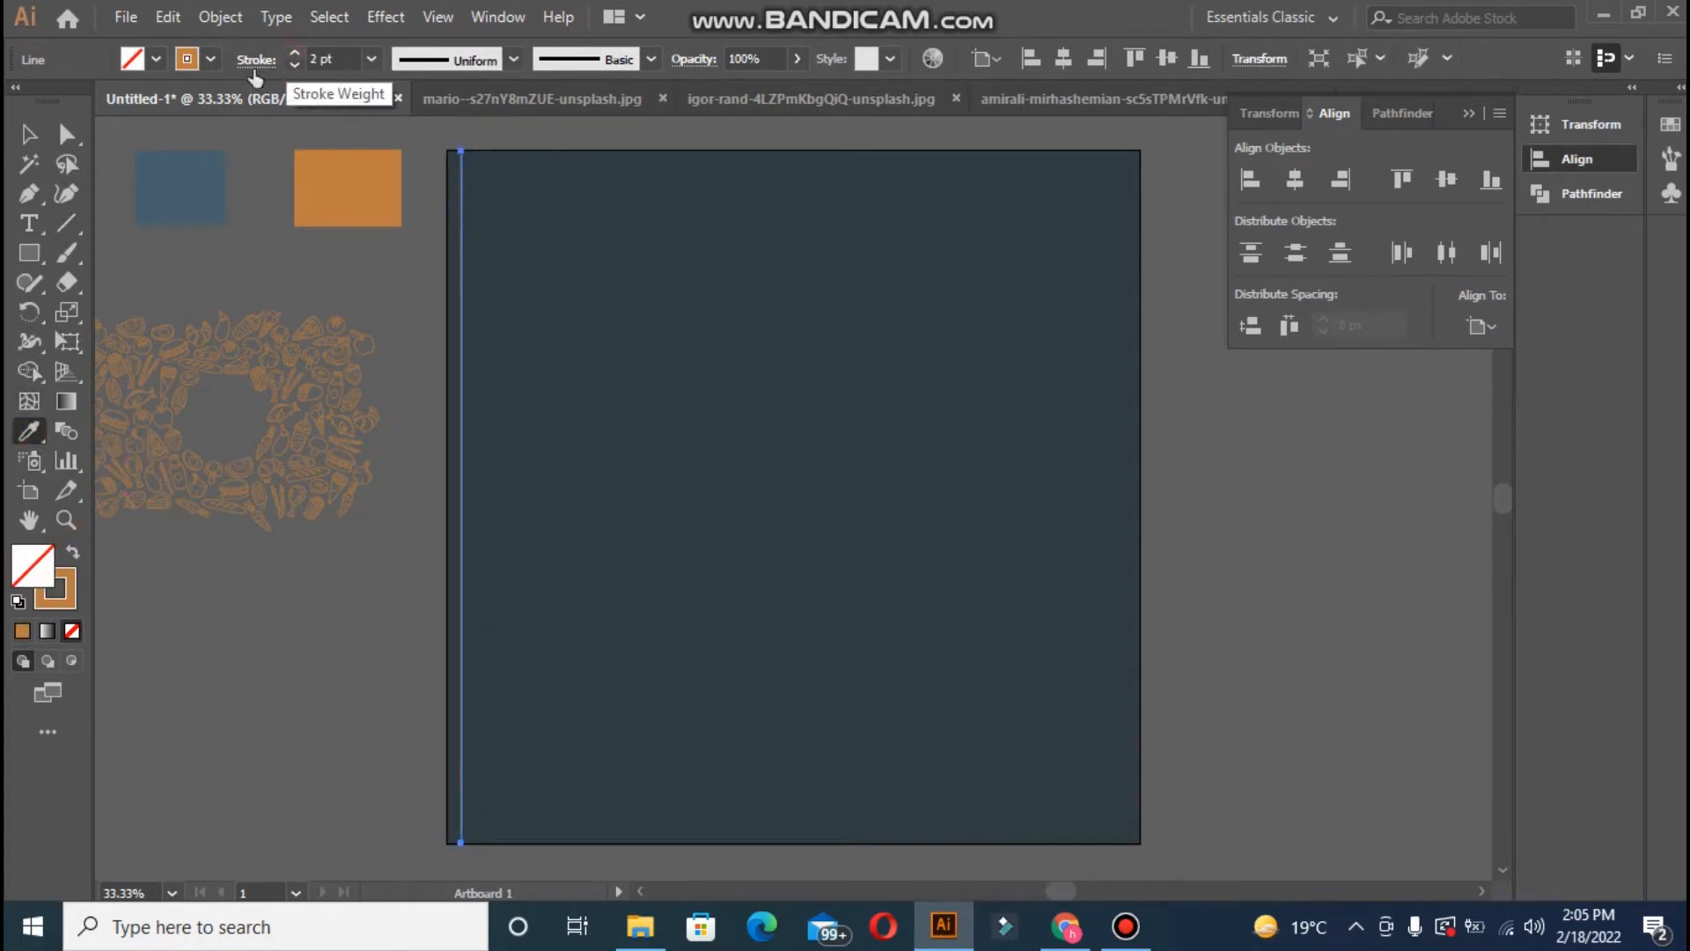
# - Duplicate the orange vertical line a short distance to its right
pyautogui.click(40, 133)
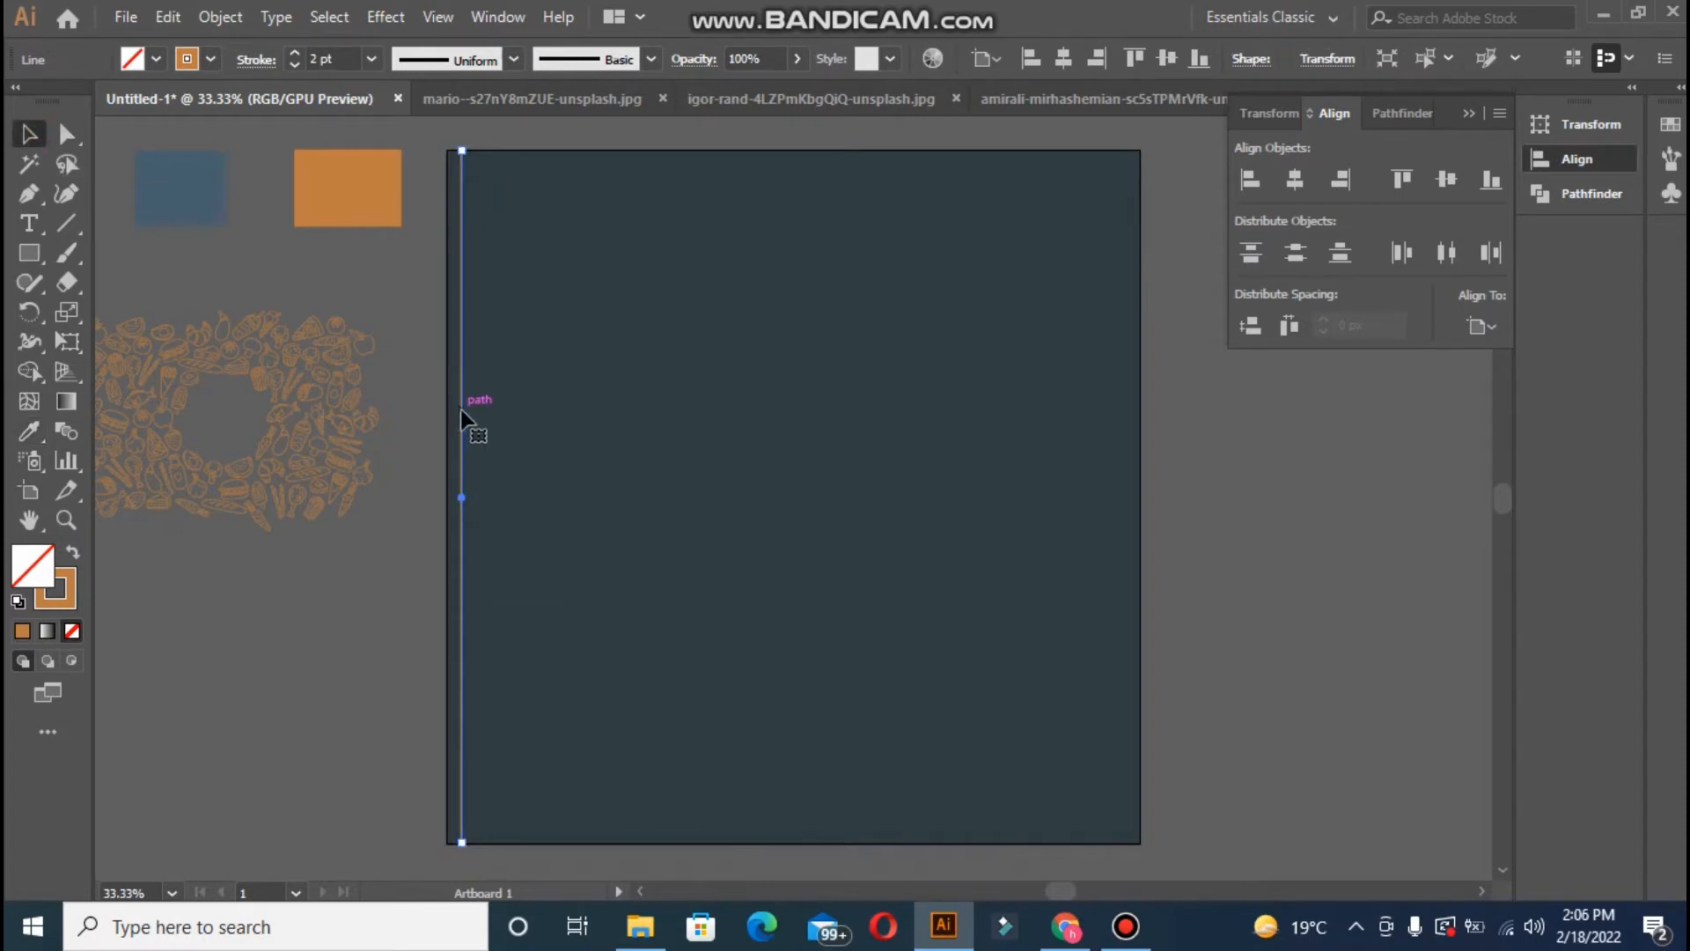
pyautogui.moveTo(478, 418); pyautogui.dragTo(472, 419)
# - Try to repeat the line duplication at the same spacing across the artboard
pyautogui.hotkey('ctrl', 'd')
pyautogui.hotkey('ctrl', 'd')
pyautogui.hotkey('ctrl', 'd')
pyautogui.hotkey('ctrl', 'd')
pyautogui.hotkey('ctrl', 'd')
pyautogui.hotkey('ctrl', 'd')
pyautogui.hotkey('ctrl', 'd')
pyautogui.hotkey('ctrl', 'd')
pyautogui.hotkey('ctrl', 'd')
pyautogui.hotkey('ctrl', 'd')
pyautogui.hotkey('ctrl', 'd')
pyautogui.hotkey('ctrl', 'd')
pyautogui.hotkey('ctrl', 'd')
pyautogui.hotkey('ctrl', 'd')
pyautogui.hotkey('ctrl', 'd')
pyautogui.hotkey('ctrl', 'd')
pyautogui.hotkey('ctrl', 'd')
pyautogui.hotkey('ctrl', 'd')
pyautogui.hotkey('ctrl', 'd')
pyautogui.hotkey('ctrl', 'd')
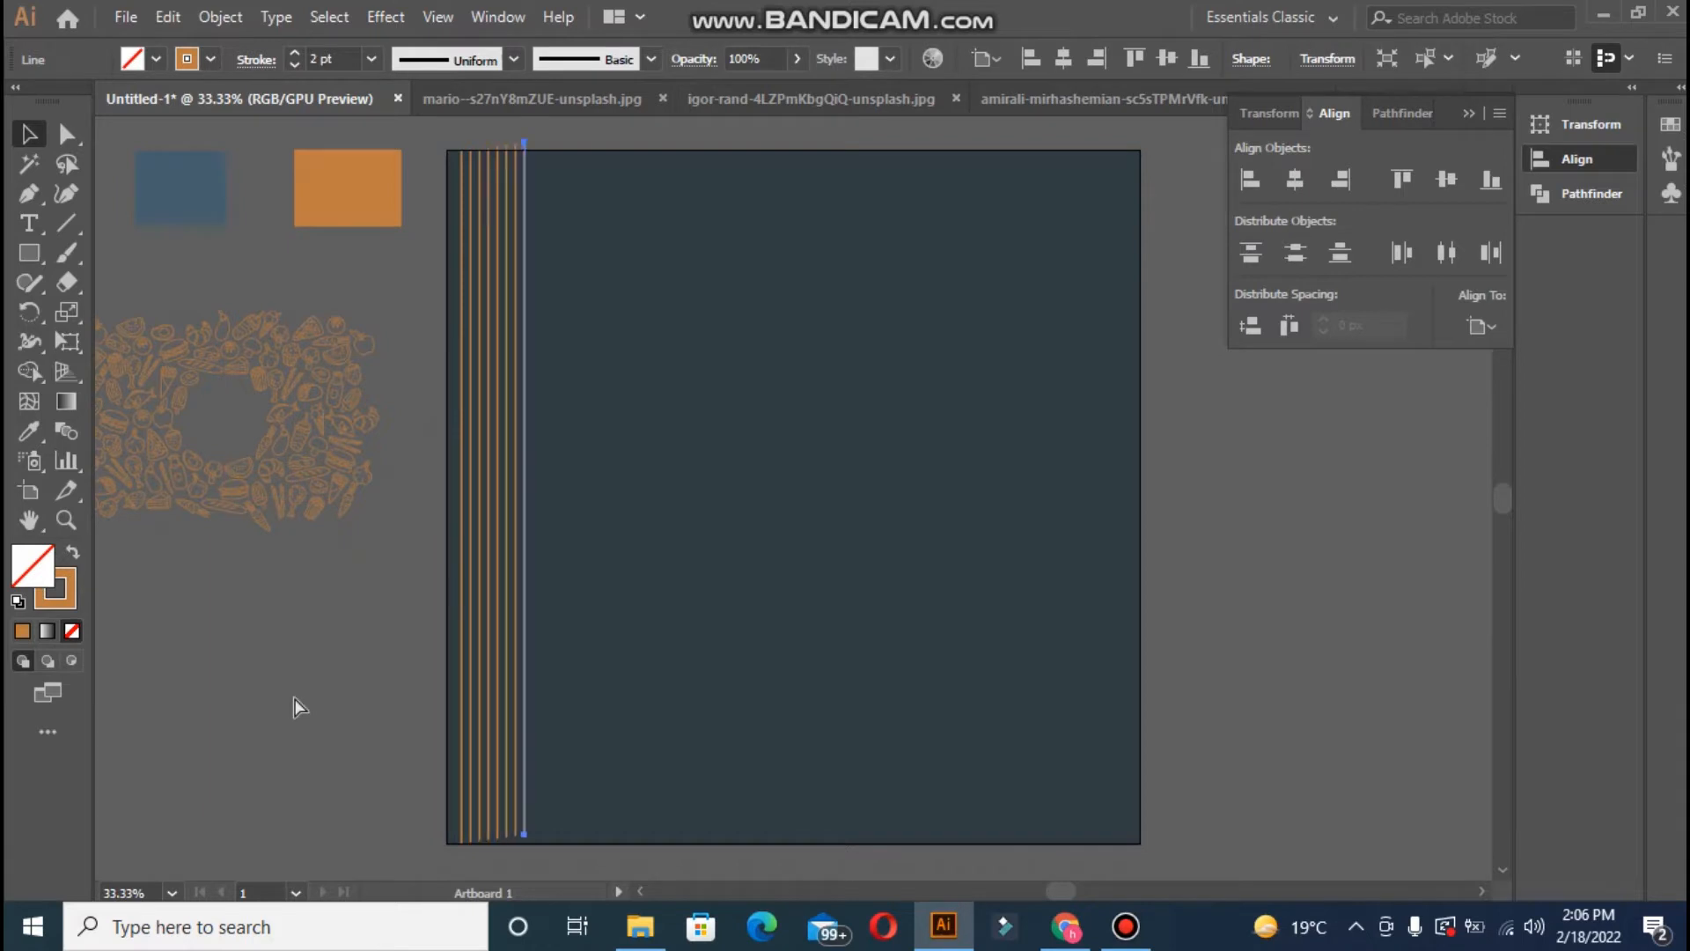
pyautogui.hotkey('ctrl', 'd')
pyautogui.hotkey('ctrl', 'd')
pyautogui.hotkey('ctrl', 'd')
pyautogui.hotkey('ctrl', 'd')
pyautogui.hotkey('ctrl', 'd')
pyautogui.hotkey('ctrl', 'd')
pyautogui.hotkey('ctrl', 'd')
pyautogui.hotkey('ctrl', 'd')
pyautogui.hotkey('ctrl', 'd')
pyautogui.hotkey('ctrl', 'd')
# - Undo the repeated line copies, keeping the original line and its first duplicate
pyautogui.hotkey('ctrl', 'z')
pyautogui.hotkey('ctrl', 'z')
pyautogui.hotkey('ctrl', 'z')
pyautogui.hotkey('ctrl', 'z')
pyautogui.hotkey('ctrl', 'z')
pyautogui.hotkey('ctrl', 'z')
pyautogui.hotkey('ctrl', 'z')
pyautogui.hotkey('ctrl', 'z')
pyautogui.hotkey('ctrl', 'z')
pyautogui.hotkey('ctrl', 'z')
pyautogui.hotkey('ctrl', 'z')
pyautogui.hotkey('ctrl', 'z')
pyautogui.hotkey('ctrl', 'z')
pyautogui.hotkey('ctrl', 'z')
pyautogui.hotkey('ctrl', 'z')
pyautogui.hotkey('ctrl', 'z')
pyautogui.hotkey('ctrl', 'z')
pyautogui.hotkey('ctrl', 'z')
pyautogui.hotkey('ctrl', 'z')
pyautogui.hotkey('ctrl', 'z')
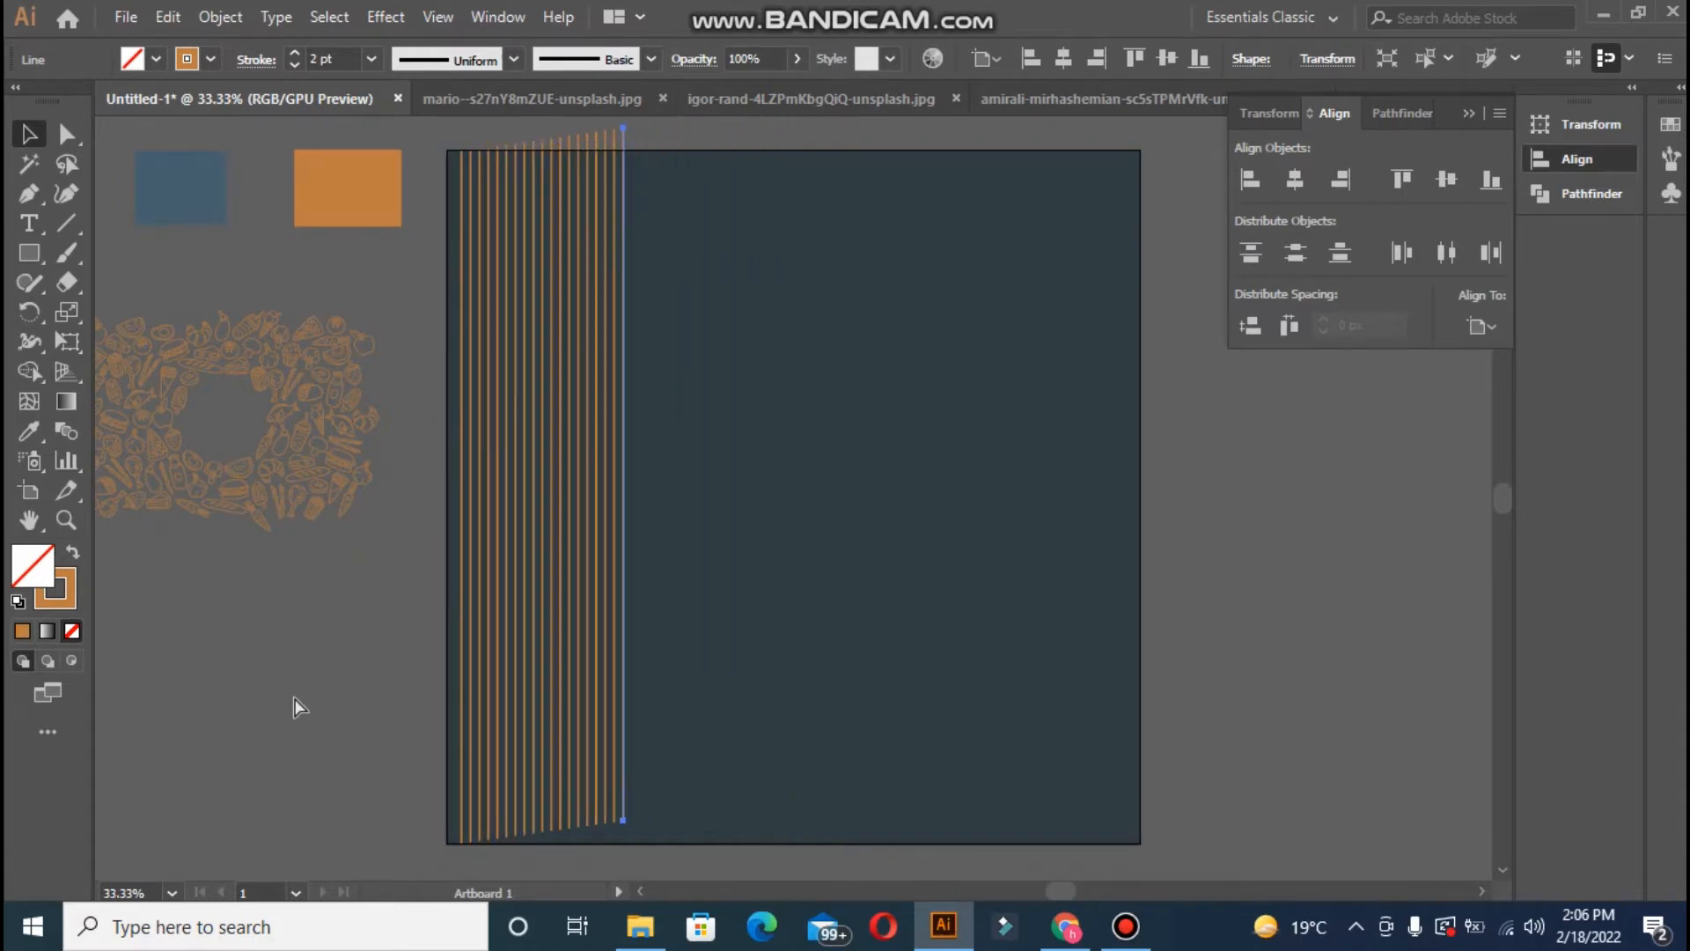
pyautogui.hotkey('ctrl', 'z')
pyautogui.hotkey('ctrl', 'z')
pyautogui.hotkey('ctrl', 'z')
pyautogui.hotkey('ctrl', 'z')
pyautogui.hotkey('ctrl', 'z')
pyautogui.hotkey('ctrl', 'z')
pyautogui.hotkey('ctrl', 'z')
pyautogui.hotkey('ctrl', 'z')
pyautogui.hotkey('ctrl', 'z')
pyautogui.hotkey('ctrl', 'z')
pyautogui.hotkey('ctrl', 'z')
pyautogui.hotkey('ctrl', 'z')
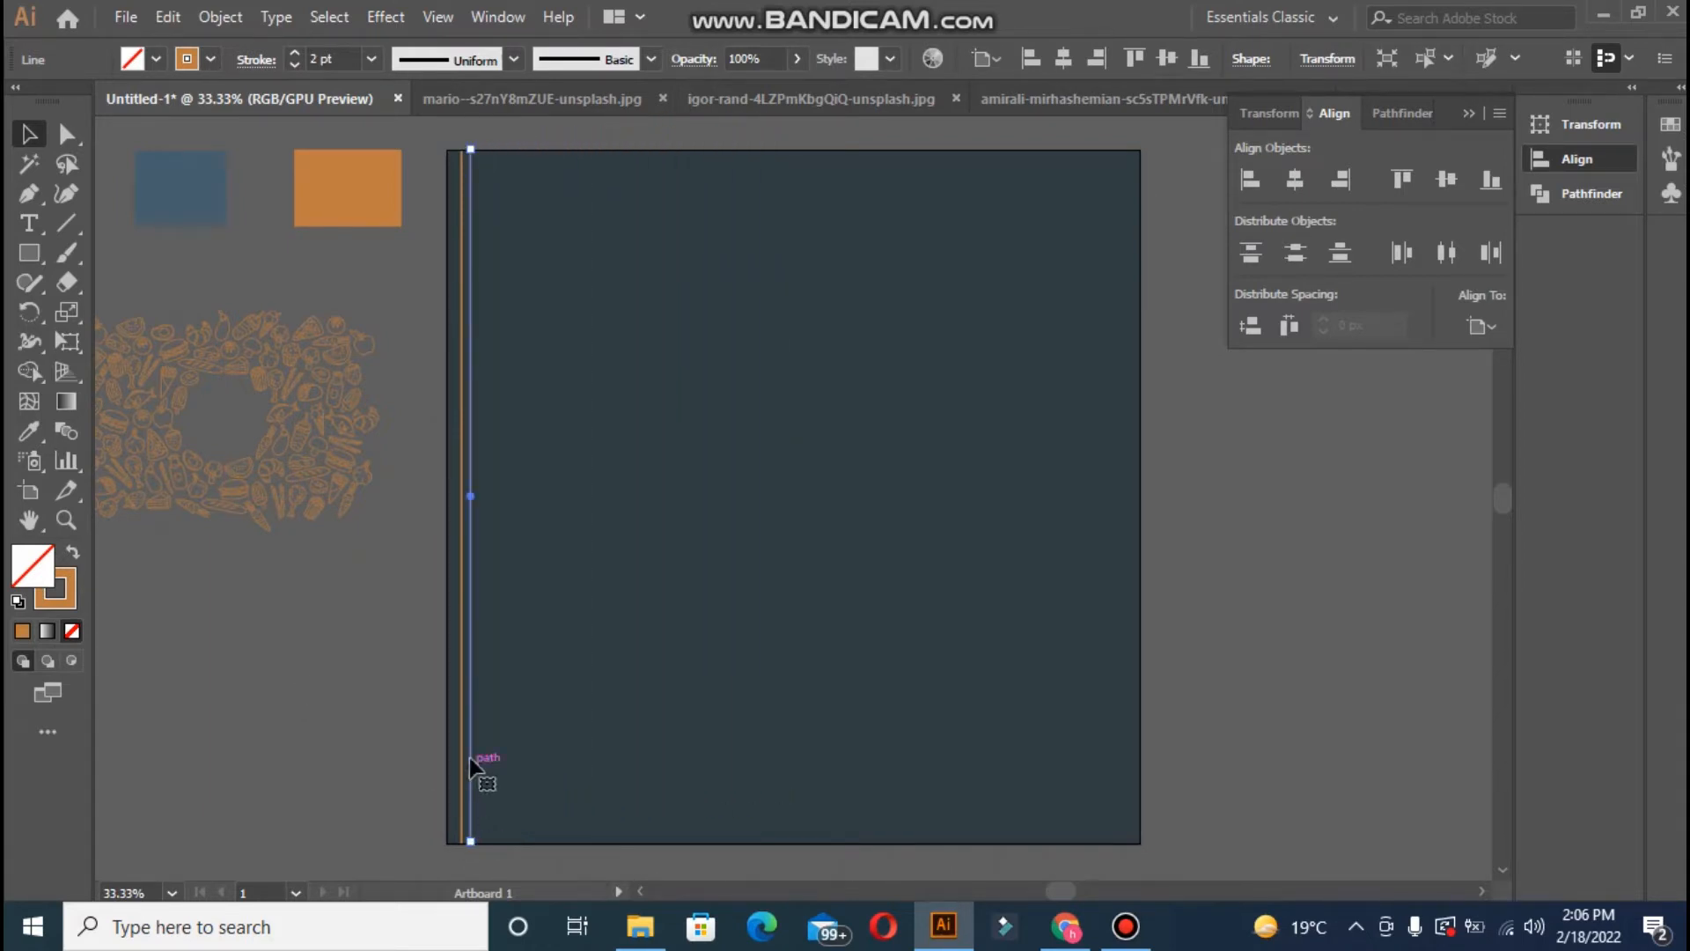
# - Extend the duplicated line slightly beyond the artboard's top and bottom edges
pyautogui.moveTo(474, 756); pyautogui.dragTo(482, 758)
pyautogui.moveTo(482, 158); pyautogui.dragTo(483, 159)
pyautogui.hotkey('ctrl', 'z')
pyautogui.moveTo(483, 840); pyautogui.dragTo(470, 851)
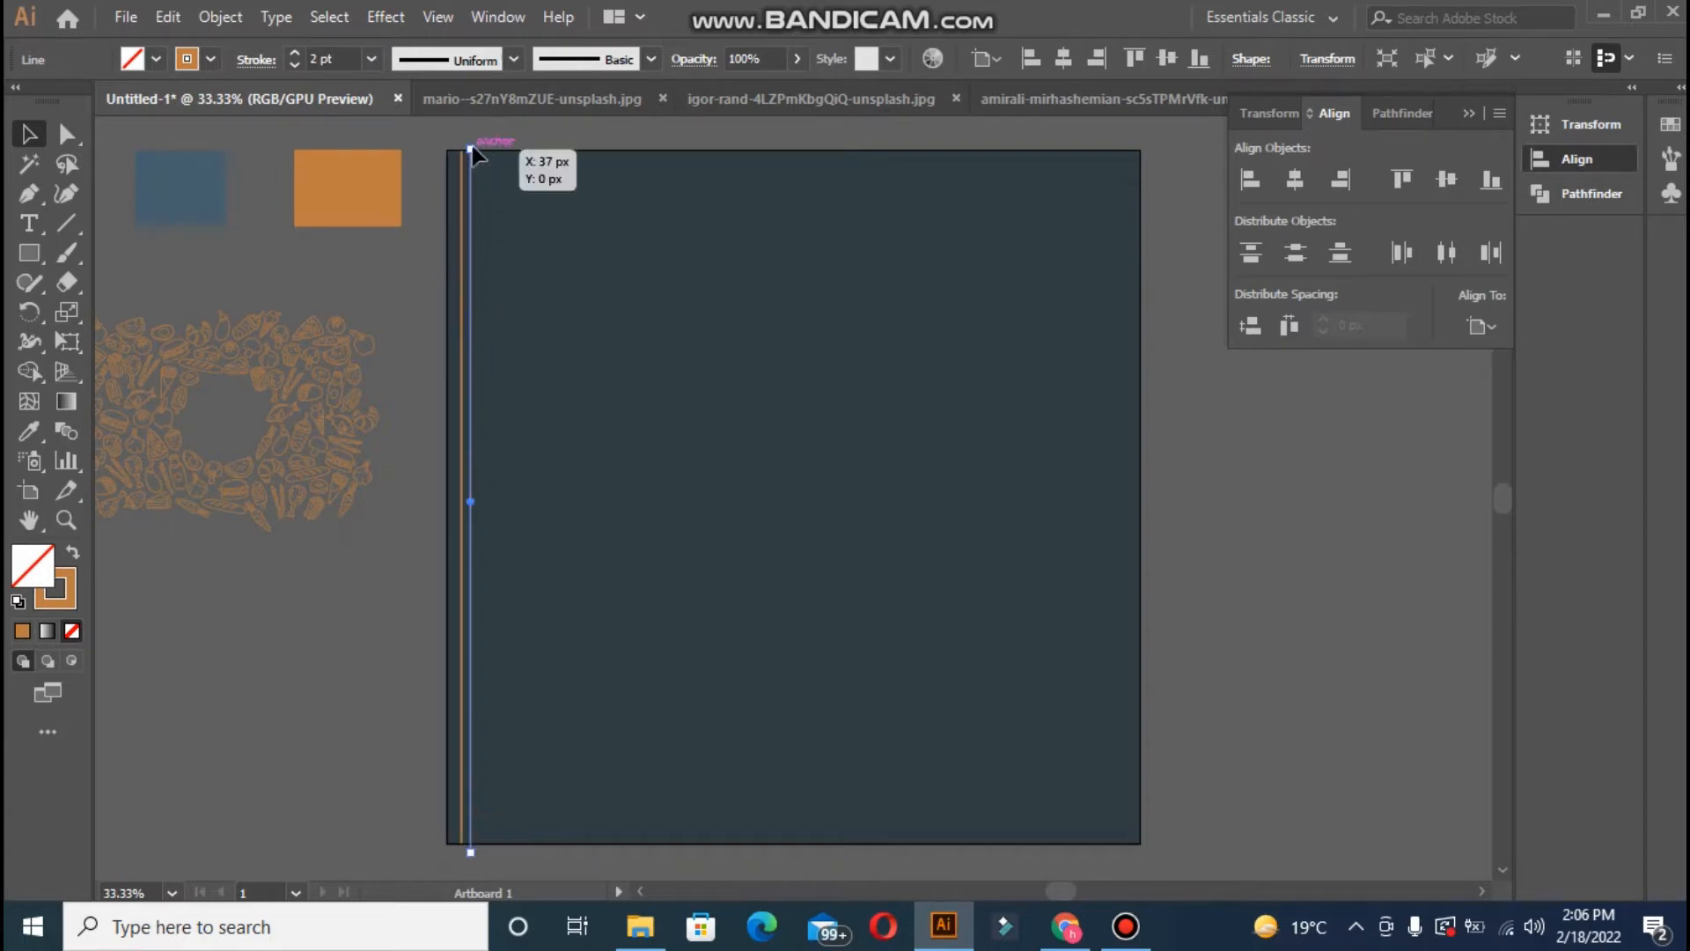
pyautogui.moveTo(473, 148); pyautogui.dragTo(471, 141)
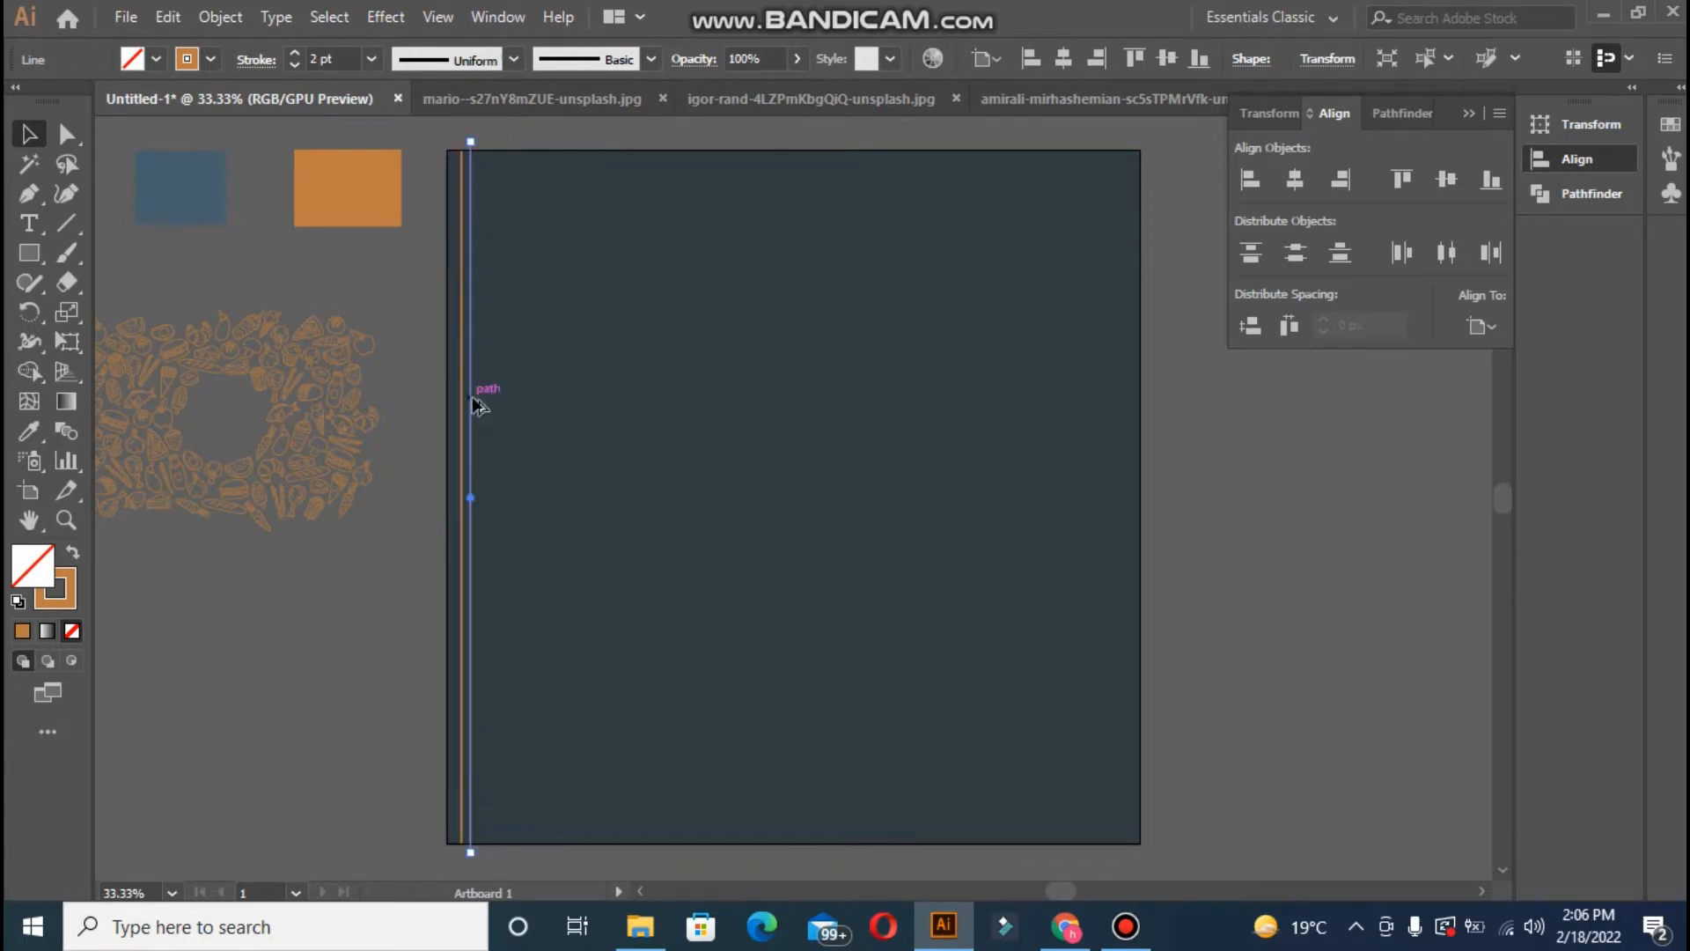
# - Duplicate the extended vertical line repeatedly at even spacing until the lines cover the full artboard width
pyautogui.moveTo(472, 397); pyautogui.dragTo(479, 399)
pyautogui.hotkey('ctrl', 'd')
pyautogui.hotkey('ctrl', 'd')
pyautogui.hotkey('ctrl', 'd')
pyautogui.hotkey('ctrl', 'd')
pyautogui.hotkey('ctrl', 'd')
pyautogui.hotkey('ctrl', 'd')
pyautogui.hotkey('ctrl', 'd')
pyautogui.hotkey('ctrl', 'd')
pyautogui.hotkey('ctrl', 'd')
pyautogui.hotkey('ctrl', 'd')
pyautogui.hotkey('ctrl', 'd')
pyautogui.hotkey('ctrl', 'd')
pyautogui.hotkey('ctrl', 'd')
pyautogui.hotkey('ctrl', 'd')
pyautogui.hotkey('ctrl', 'd')
pyautogui.hotkey('ctrl', 'd')
pyautogui.hotkey('ctrl', 'd')
pyautogui.hotkey('ctrl', 'd')
pyautogui.hotkey('ctrl', 'd')
pyautogui.hotkey('ctrl', 'd')
pyautogui.hotkey('ctrl', 'd')
pyautogui.hotkey('ctrl', 'd')
pyautogui.hotkey('ctrl', 'd')
pyautogui.hotkey('ctrl', 'd')
pyautogui.hotkey('ctrl', 'd')
pyautogui.hotkey('ctrl', 'd')
pyautogui.hotkey('ctrl', 'd')
pyautogui.hotkey('ctrl', 'd')
pyautogui.hotkey('ctrl', 'd')
pyautogui.hotkey('ctrl', 'd')
pyautogui.hotkey('ctrl', 'd')
pyautogui.hotkey('ctrl', 'd')
pyautogui.hotkey('ctrl', 'd')
pyautogui.hotkey('ctrl', 'd')
pyautogui.hotkey('ctrl', 'd')
pyautogui.hotkey('ctrl', 'd')
pyautogui.hotkey('ctrl', 'd')
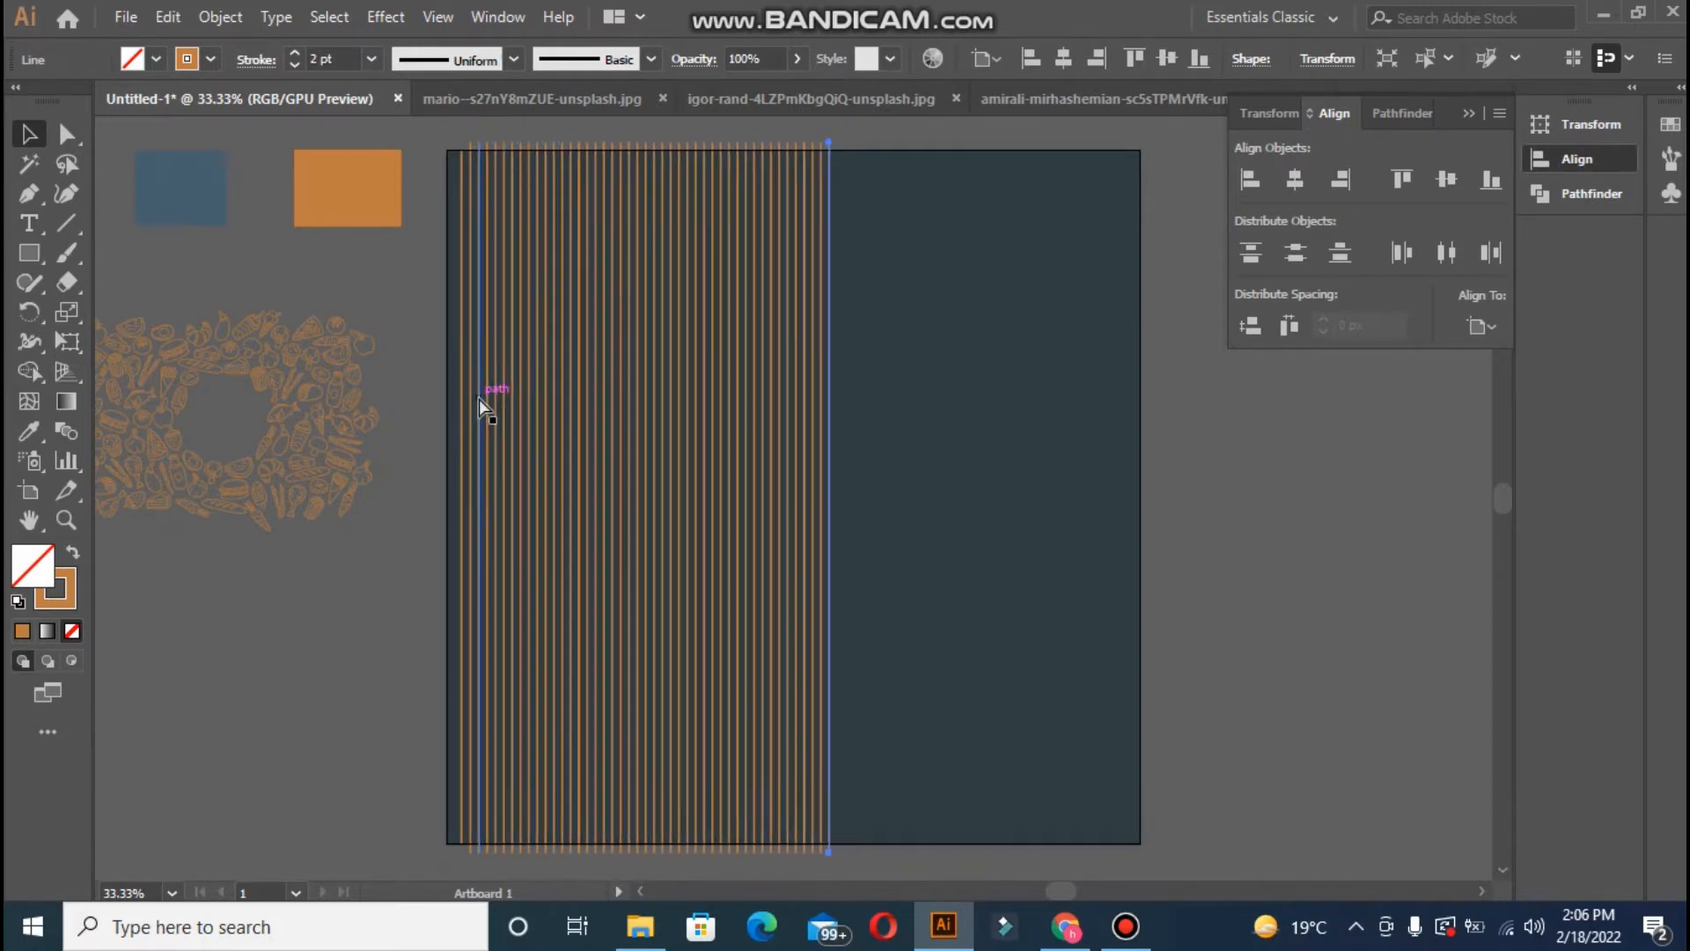
pyautogui.keyDown('shift'); pyautogui.click(470, 428); pyautogui.keyUp('shift')
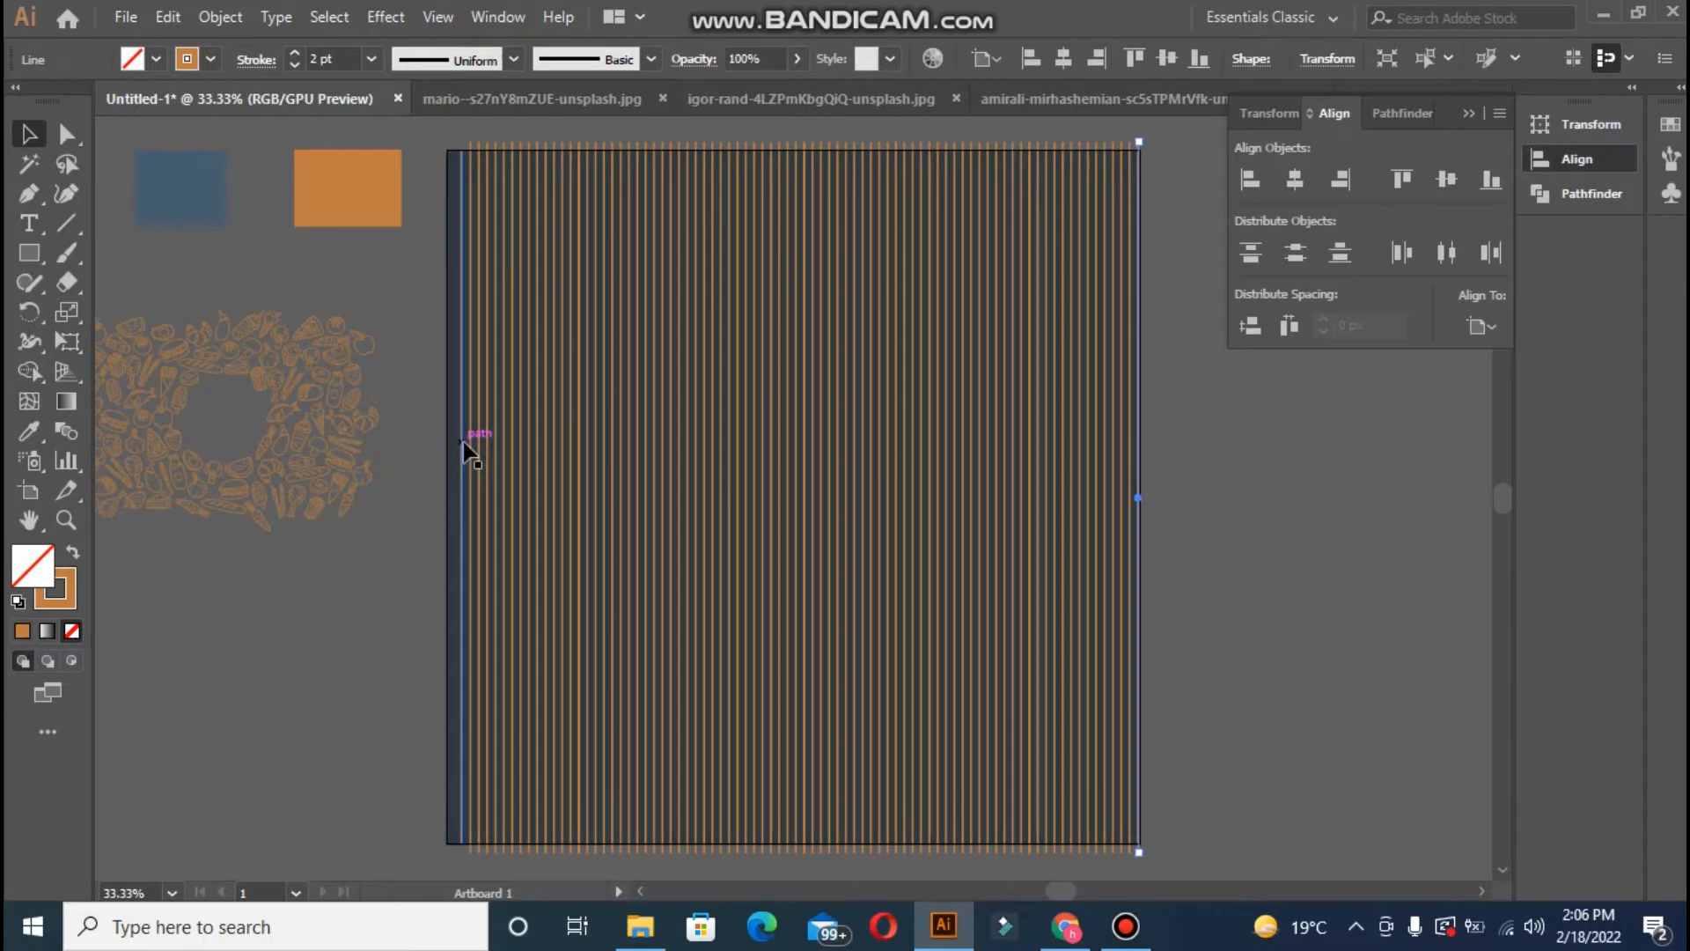
pyautogui.click(389, 637)
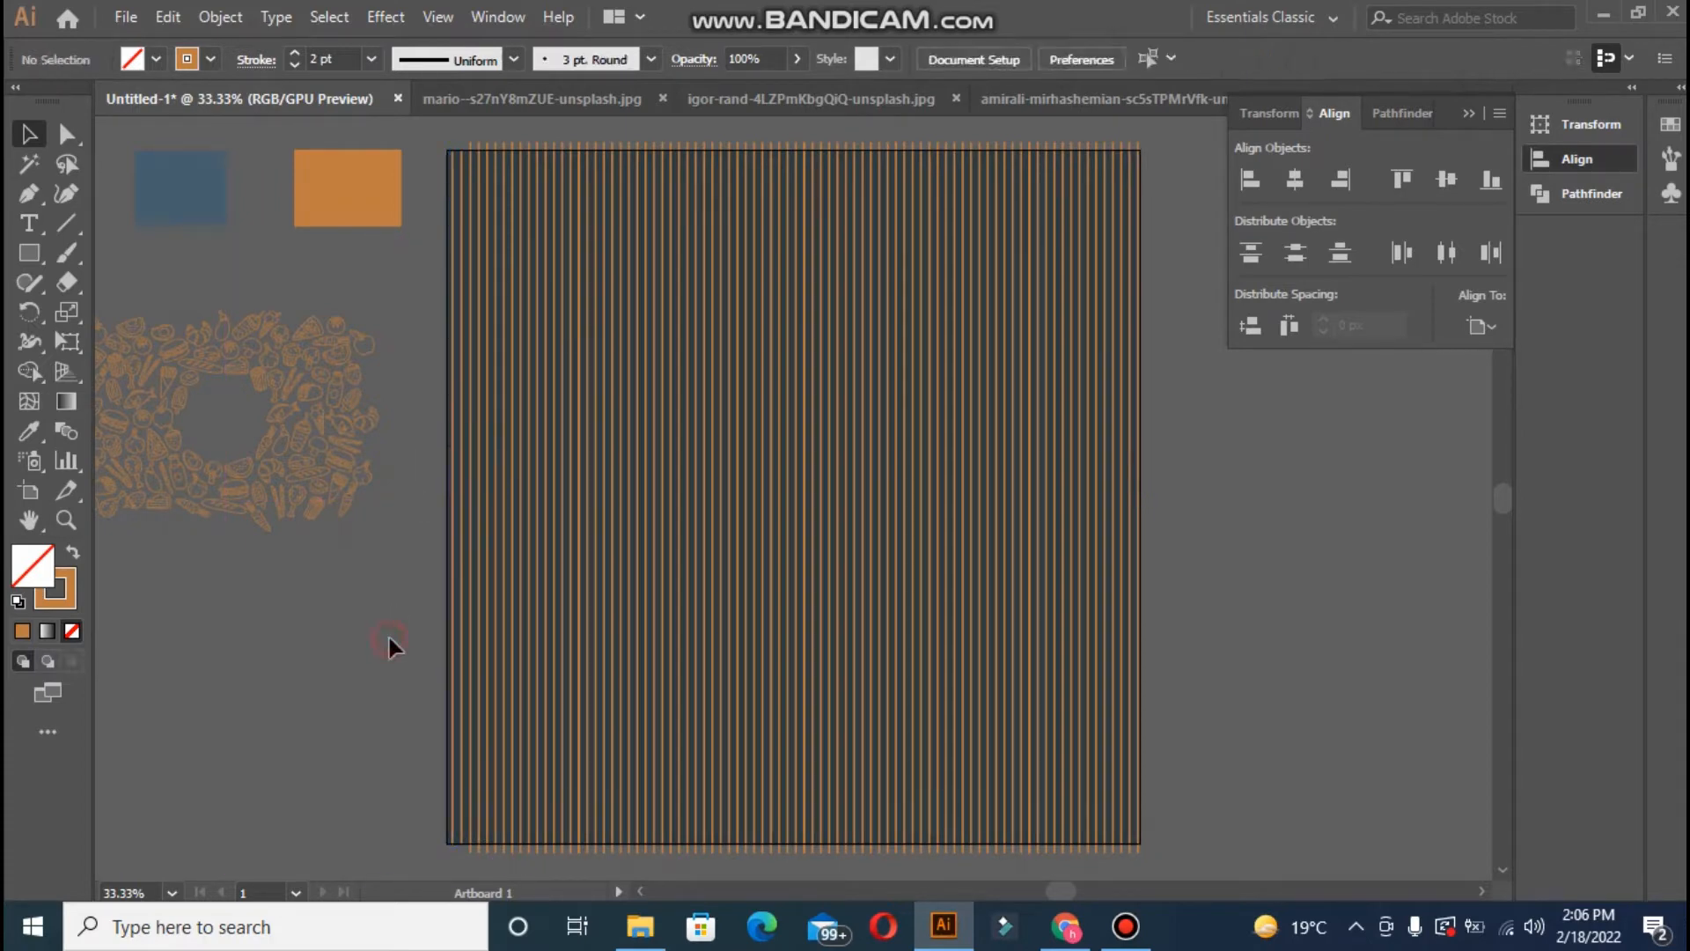
# - Set the opacity of all the vertical lines to 16% and deselect them
pyautogui.moveTo(409, 643); pyautogui.dragTo(1411, 755)
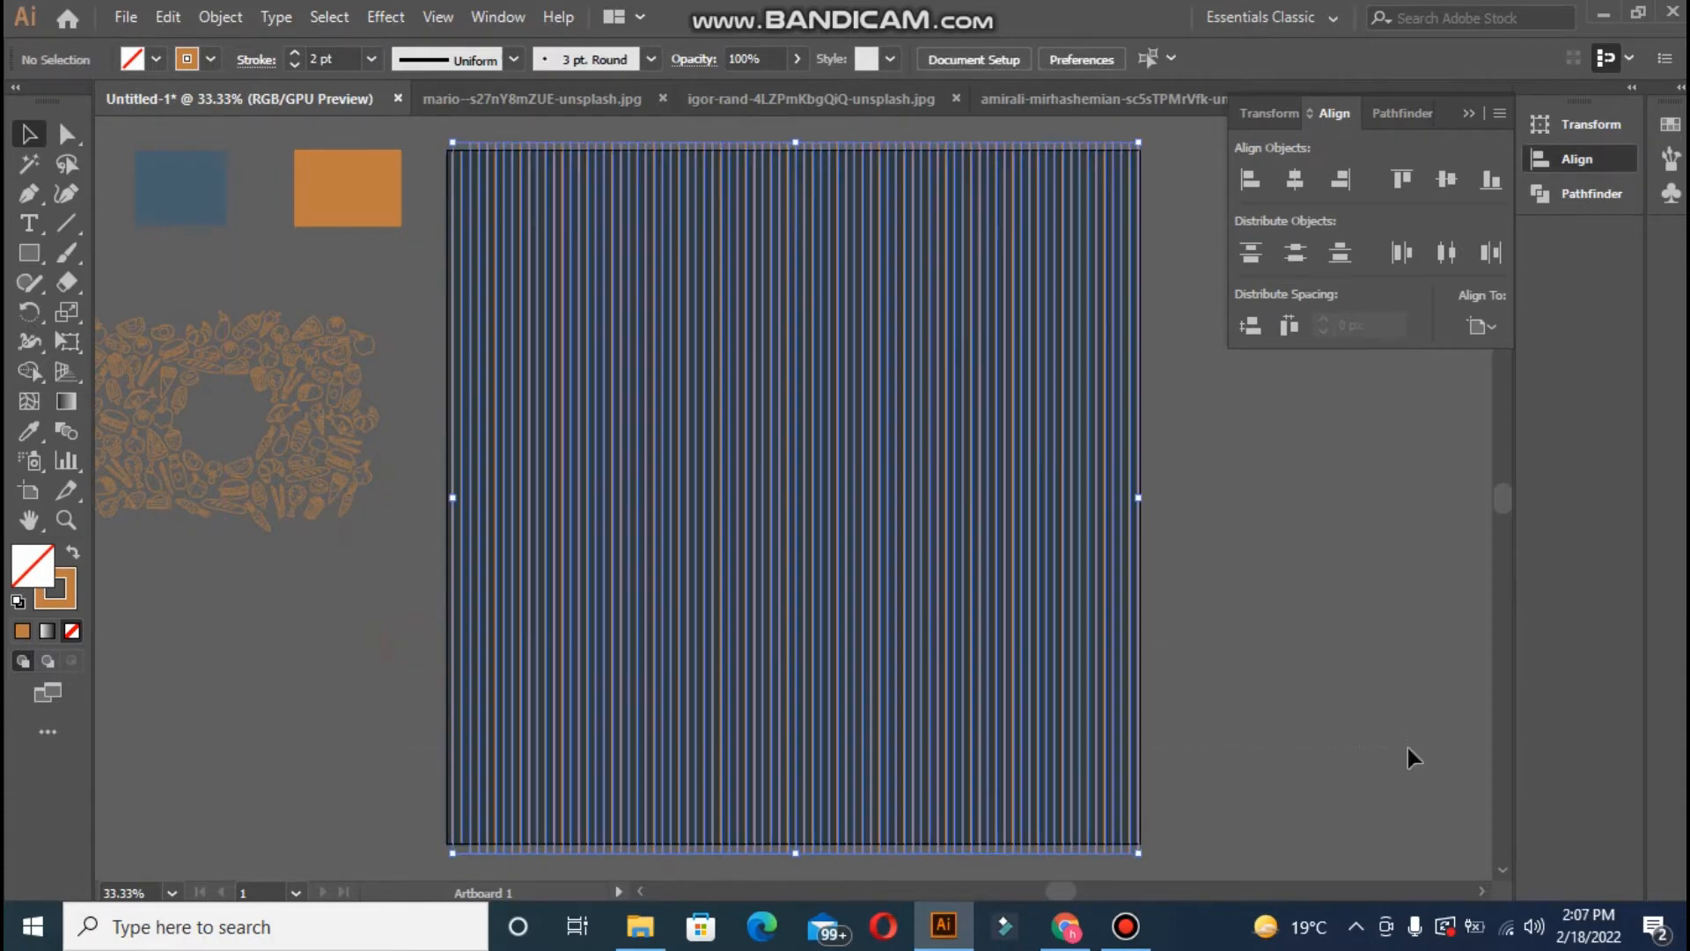
pyautogui.click(798, 62)
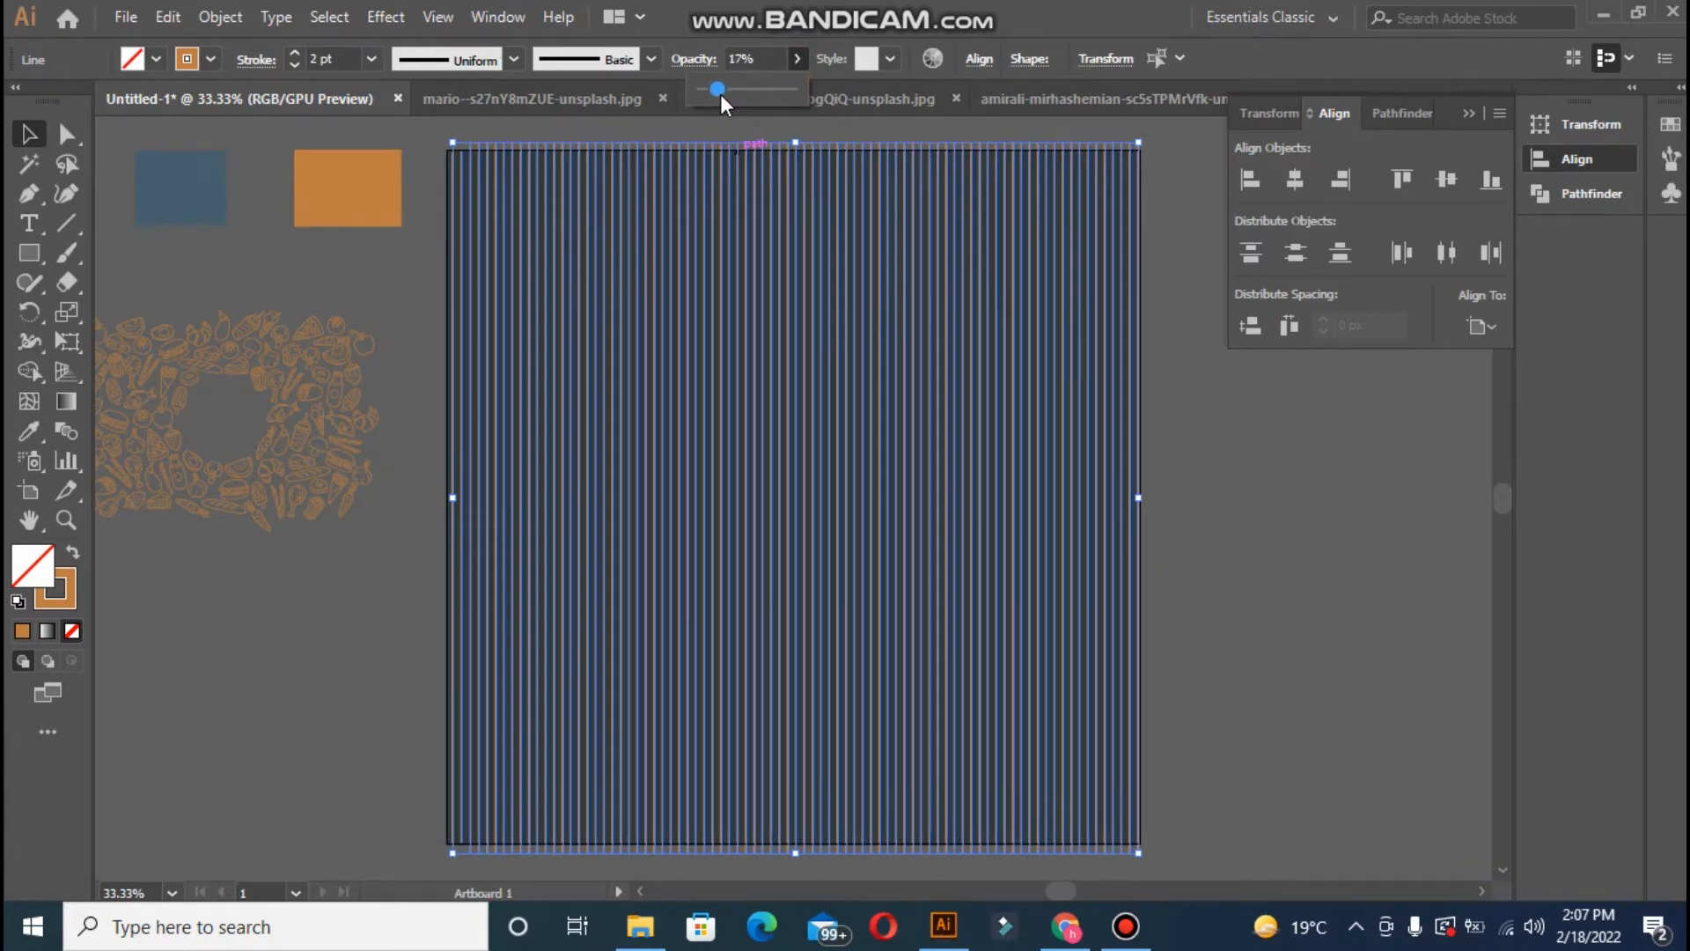
pyautogui.moveTo(720, 92); pyautogui.dragTo(715, 92)
pyautogui.click(345, 266)
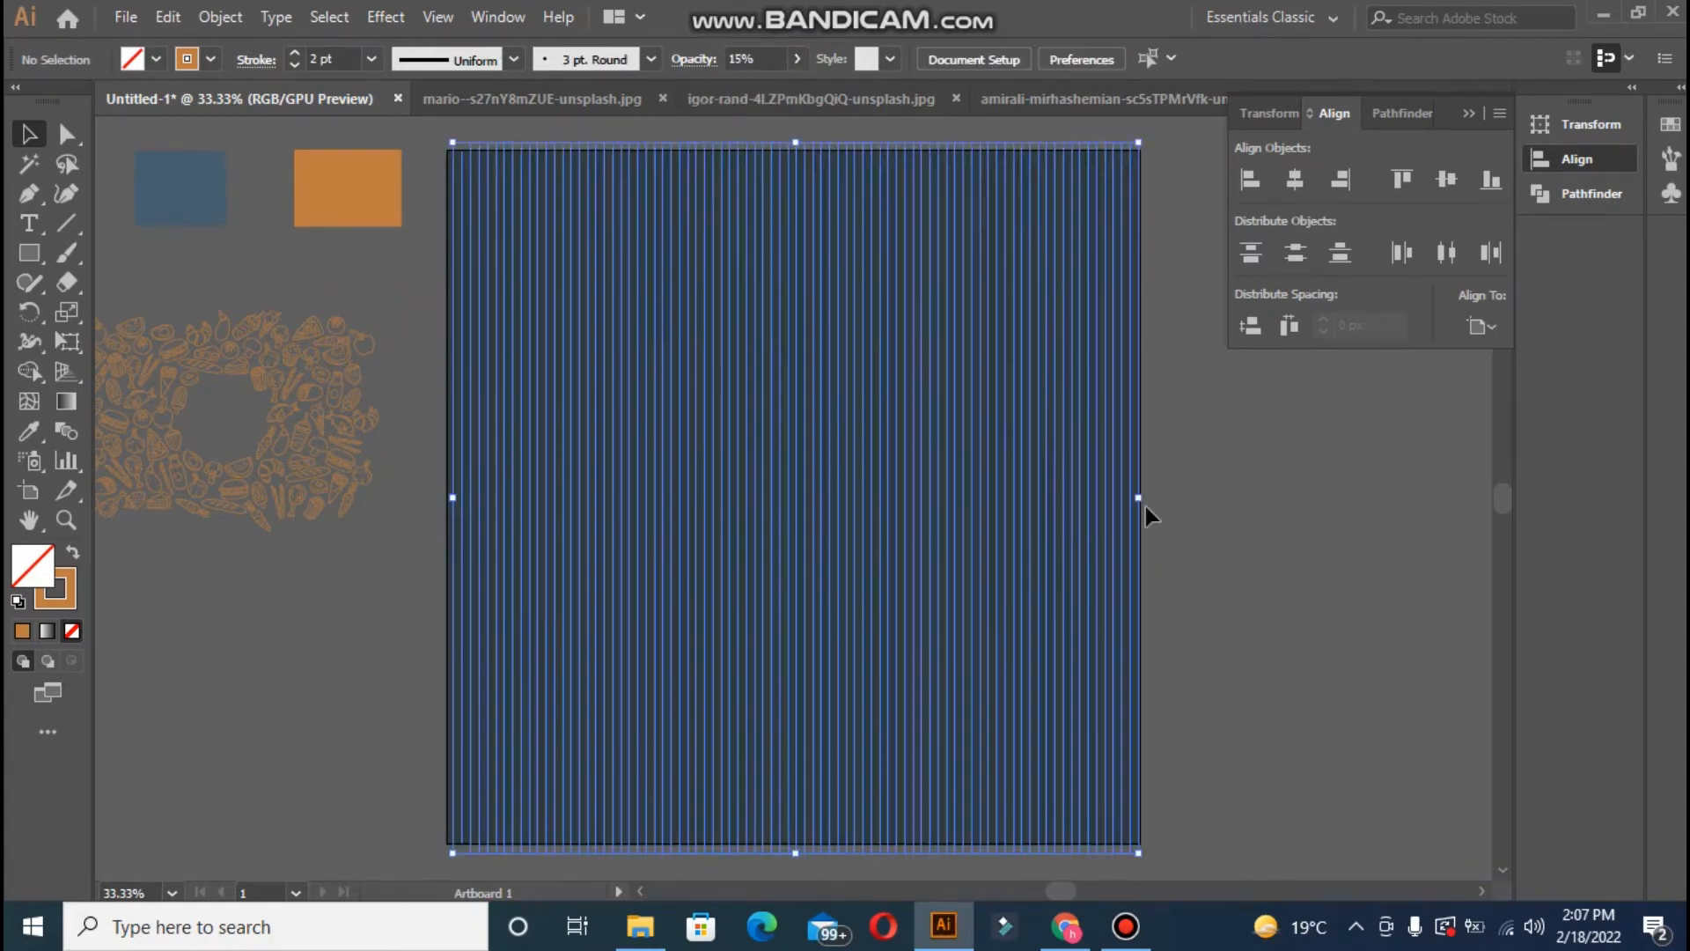
pyautogui.click(798, 58)
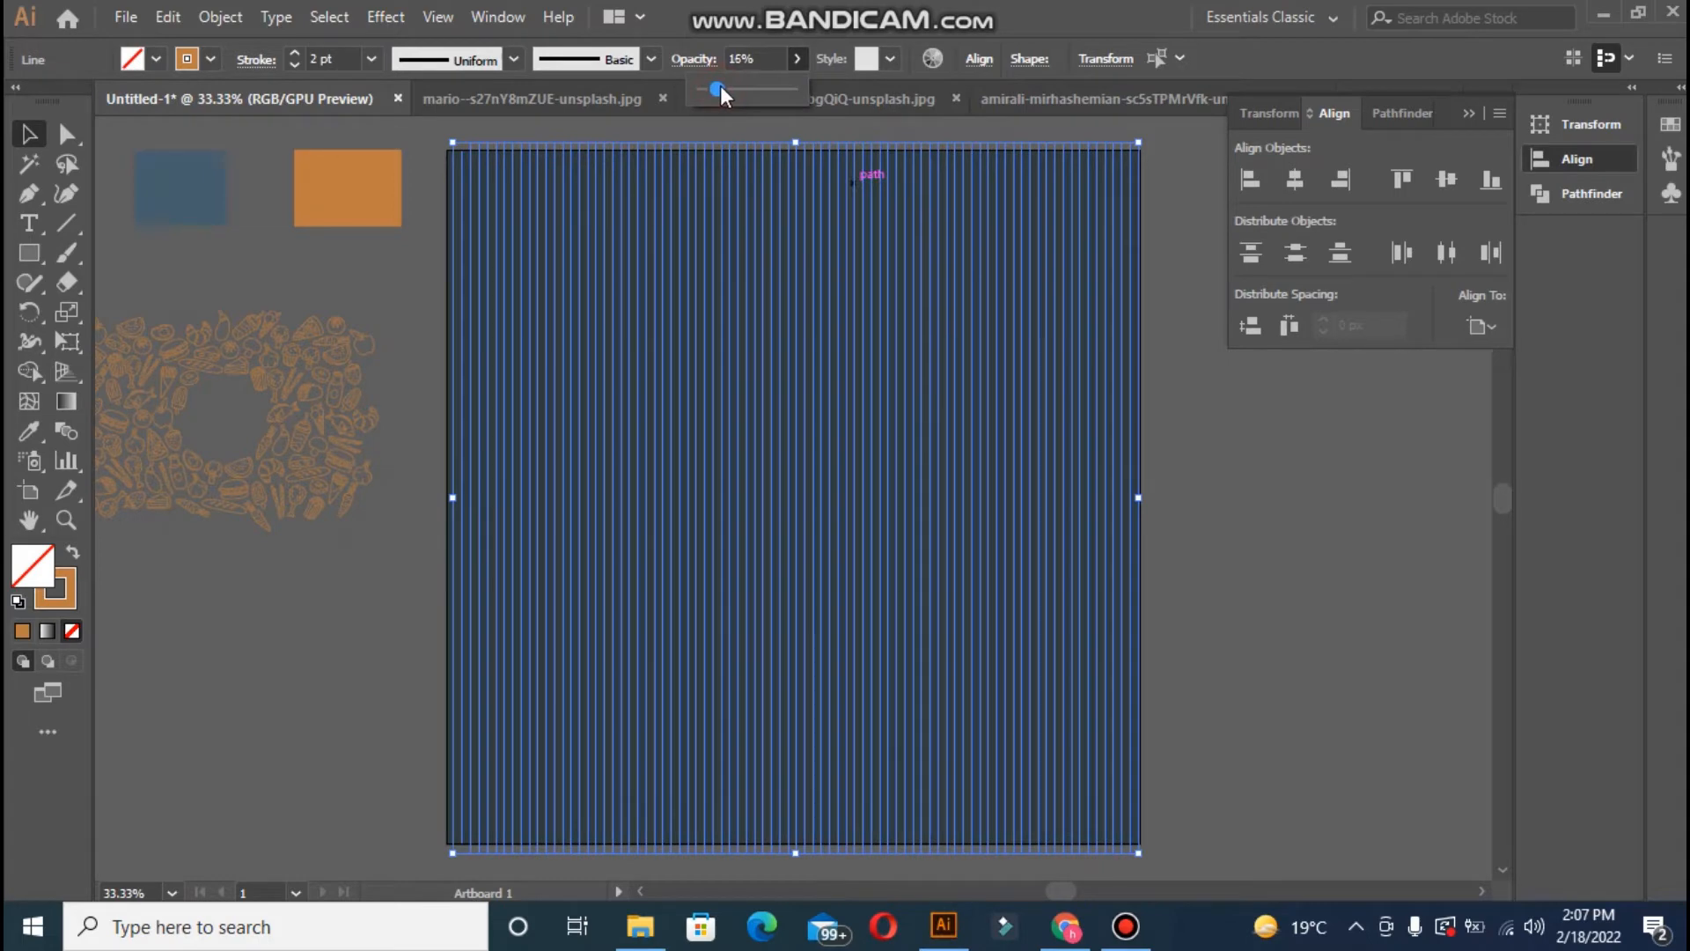
pyautogui.moveTo(720, 91); pyautogui.dragTo(722, 92)
pyautogui.click(1153, 403)
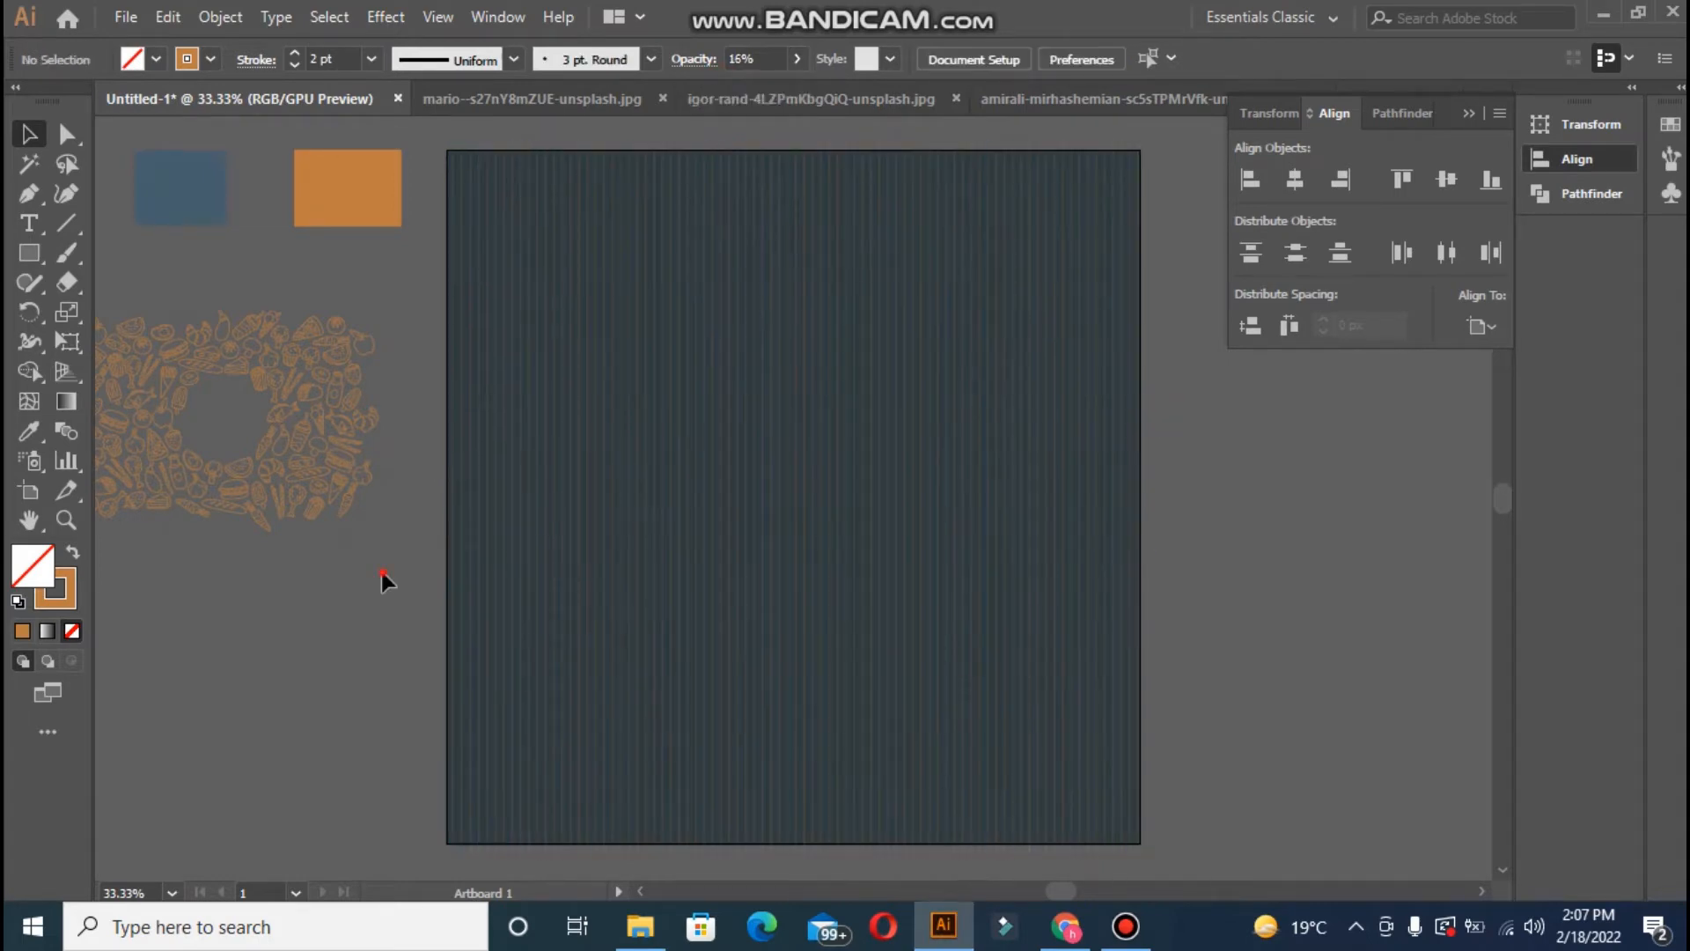
pyautogui.hotkey('ctrl', 'a')
pyautogui.click(1281, 711)
# - Draw an unfilled circle with an orange stroke in the artboard's upper-right area
pyautogui.press('l')
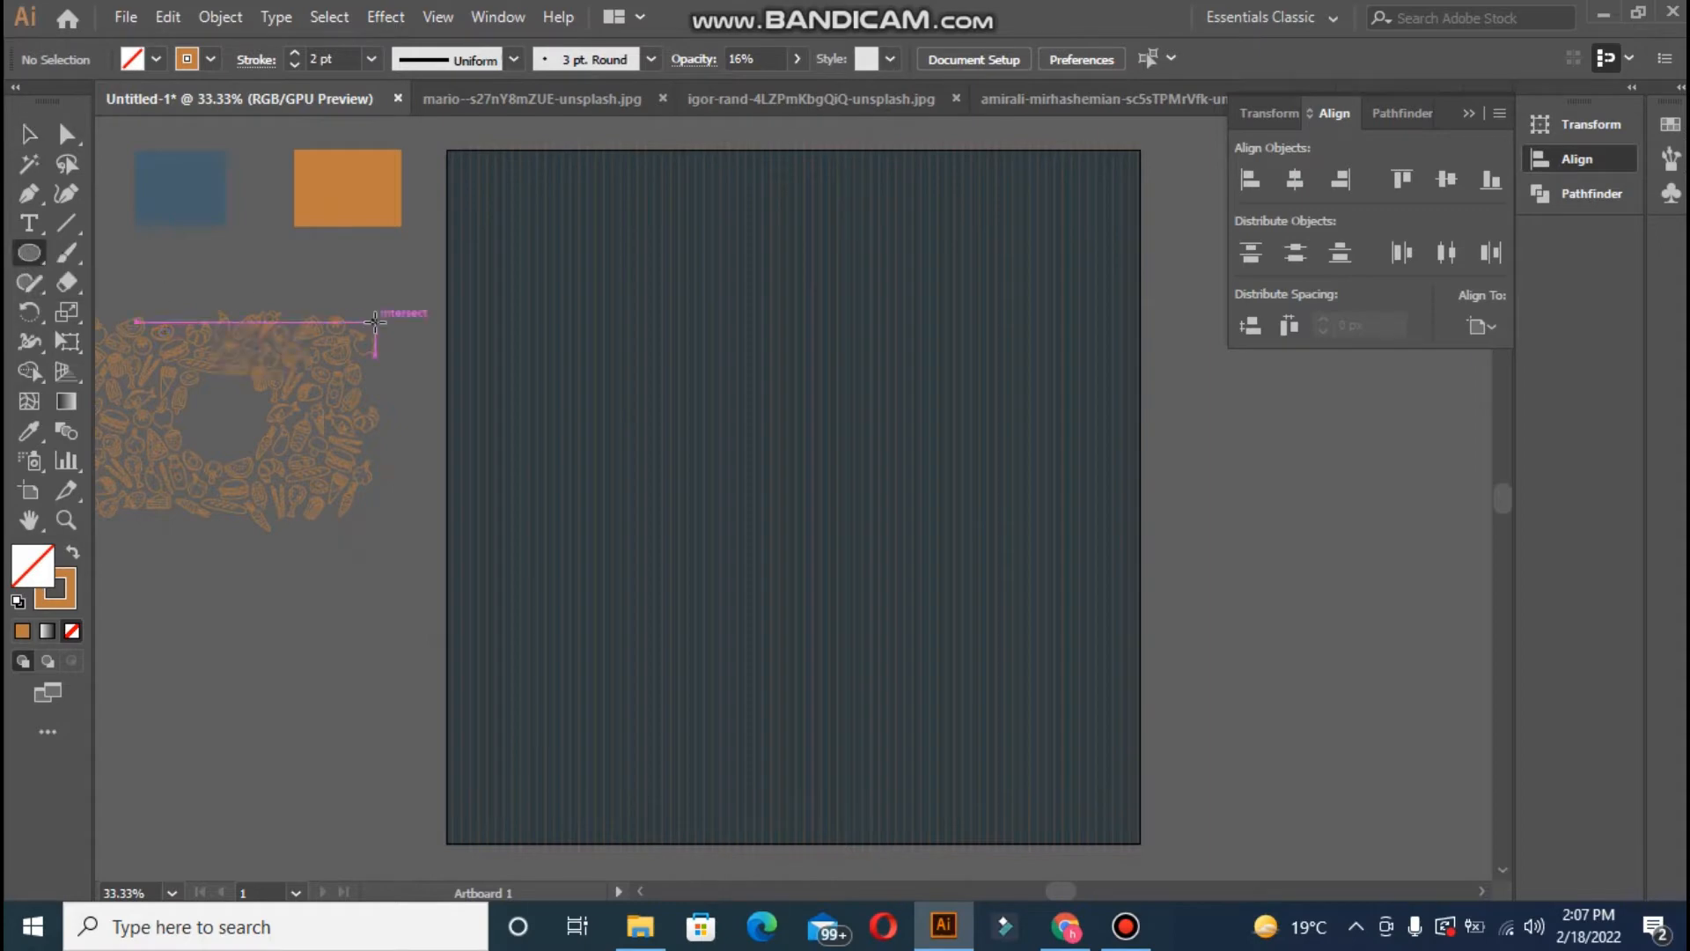
pyautogui.moveTo(921, 203)
pyautogui.mouseDown()
pyautogui.moveTo(1075, 331)
pyautogui.moveTo(1087, 370)
pyautogui.mouseUp()
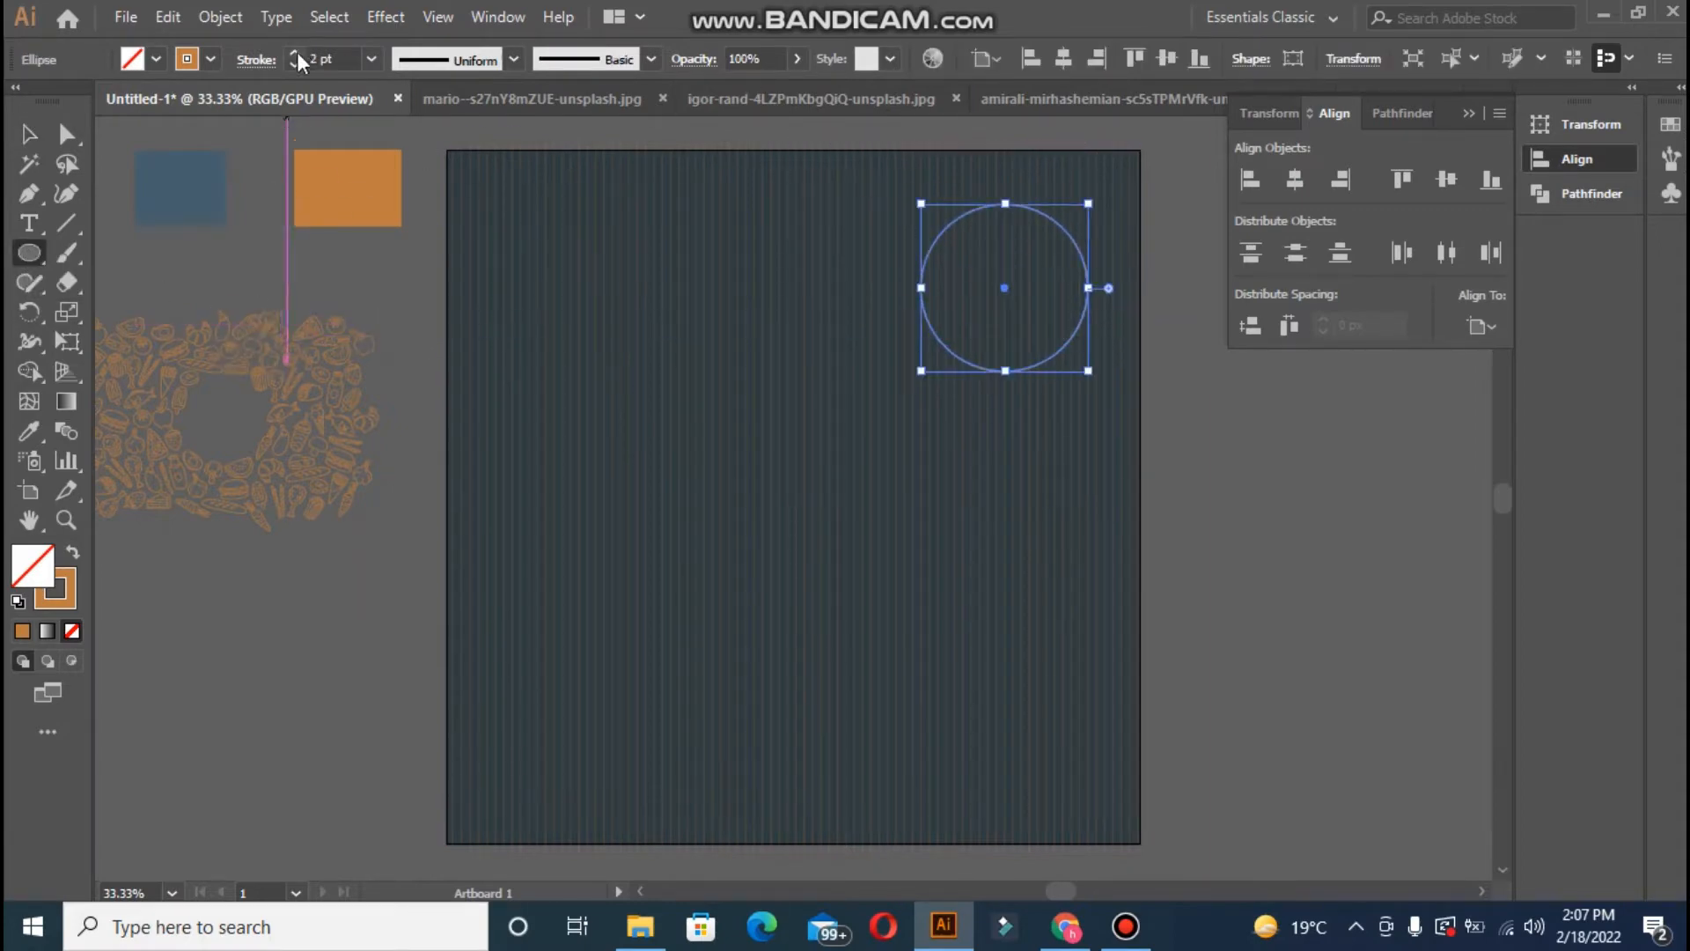
# - Scale down the burger photo in its own document and paste a copy of it into Untitled-1
pyautogui.click(589, 101)
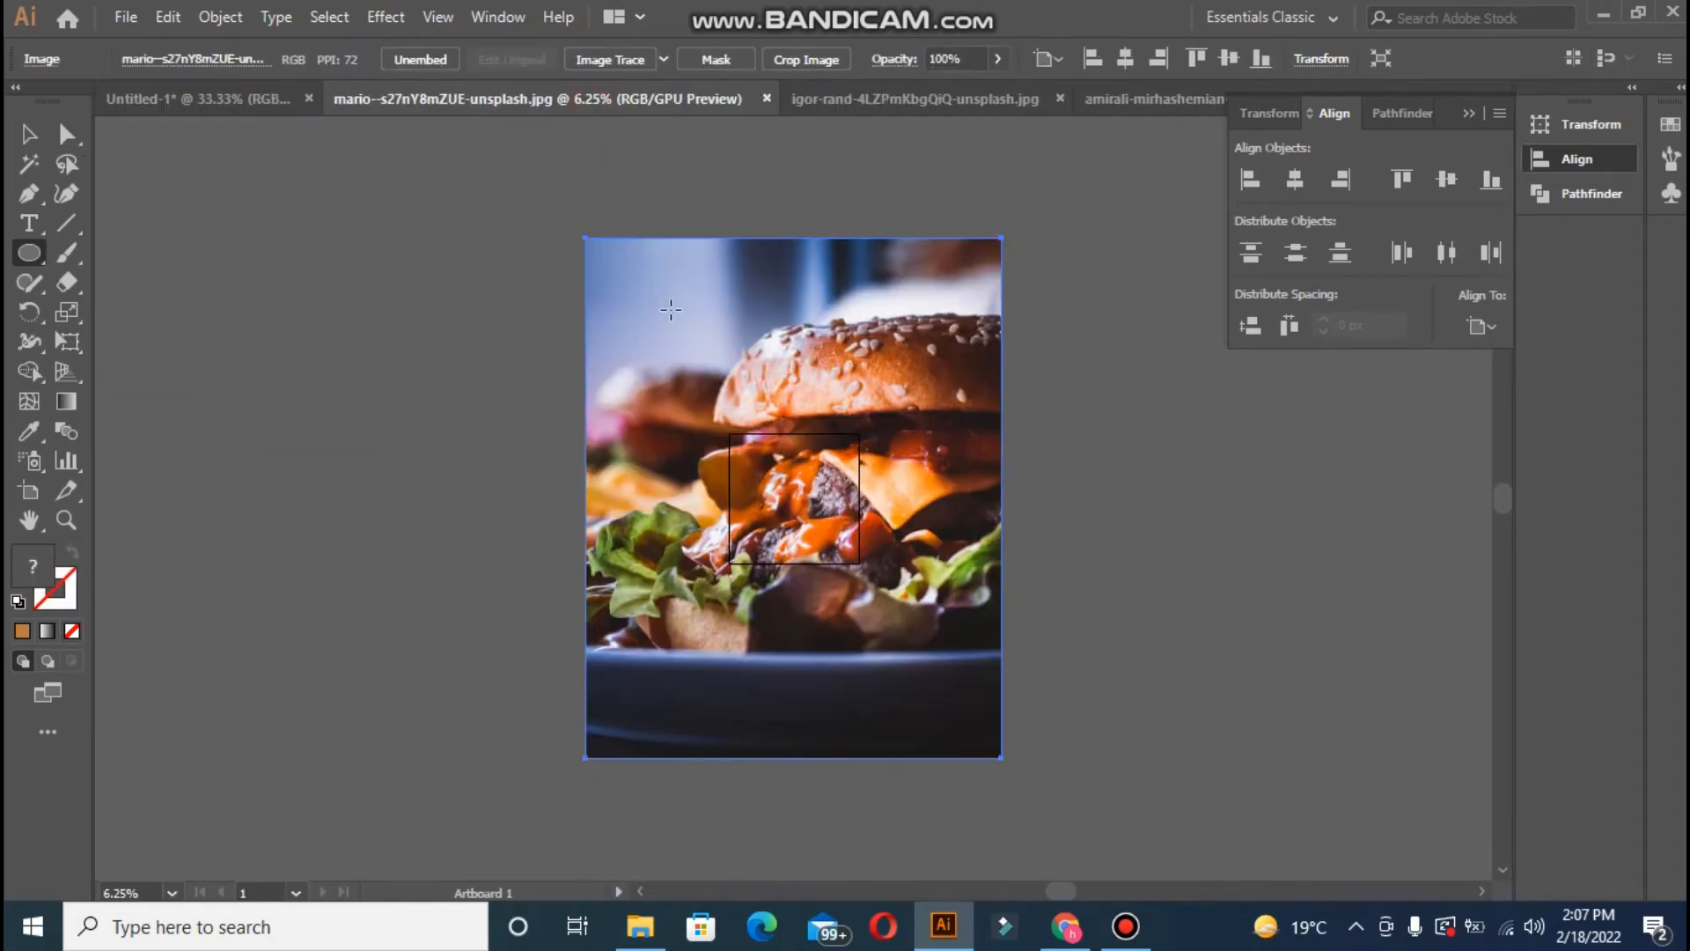
pyautogui.doubleClick(29, 133)
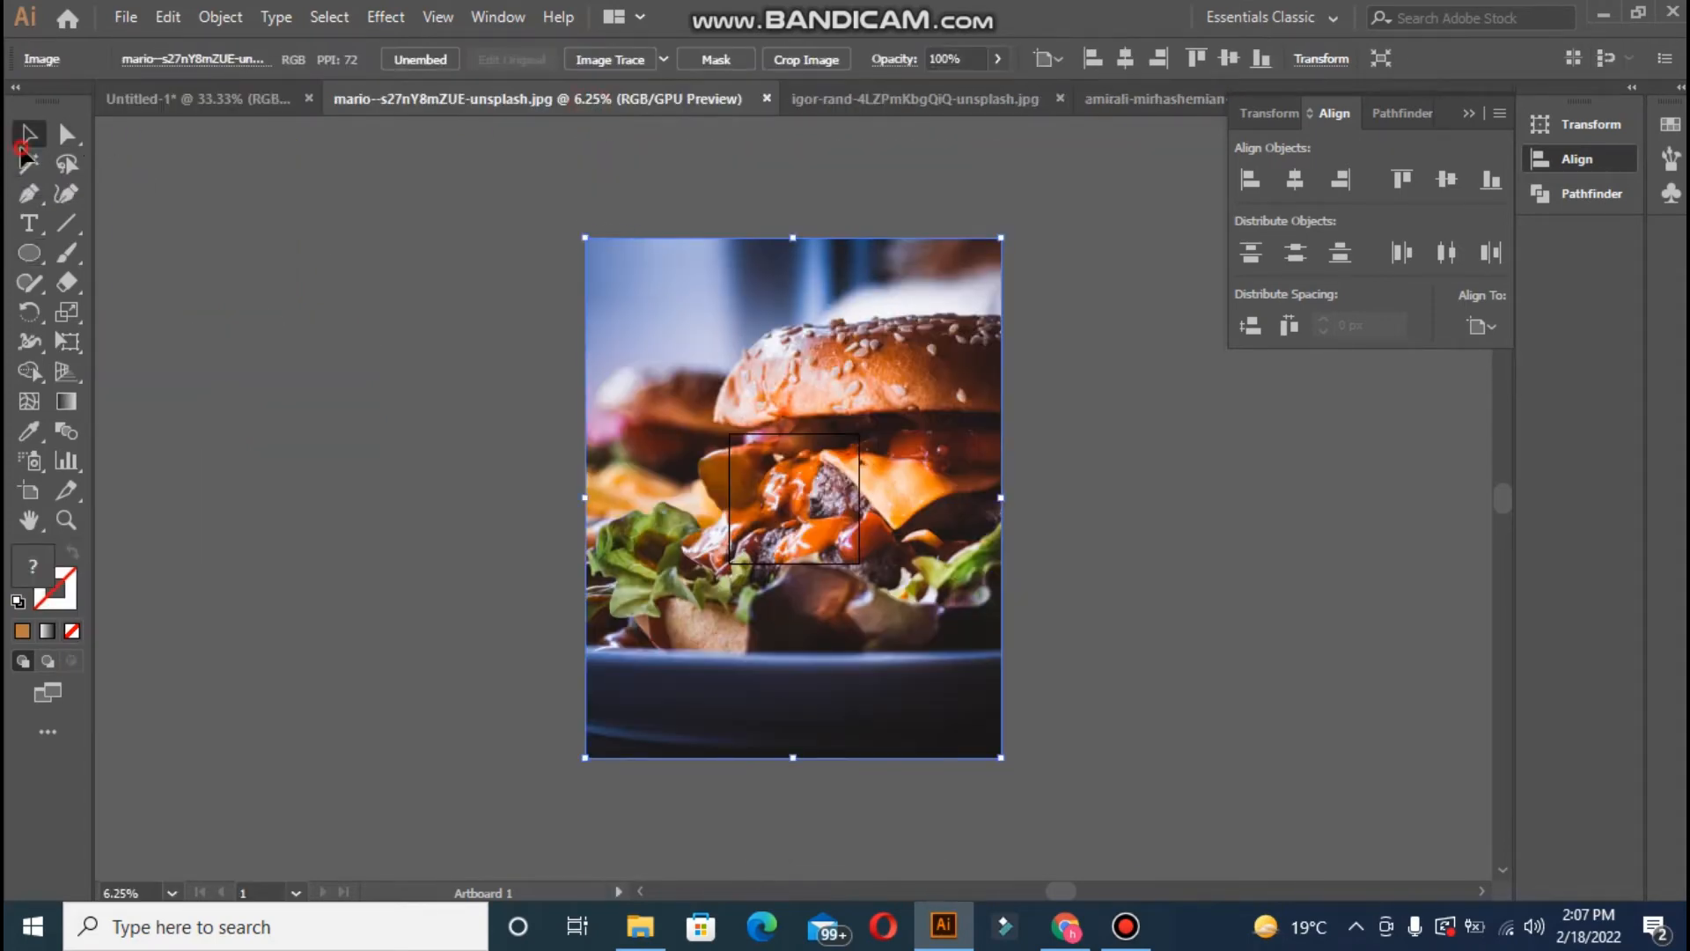
pyautogui.press('Escape')
pyautogui.moveTo(584, 235); pyautogui.dragTo(824, 536)
pyautogui.hotkey('ctrl', 'c')
pyautogui.click(189, 98)
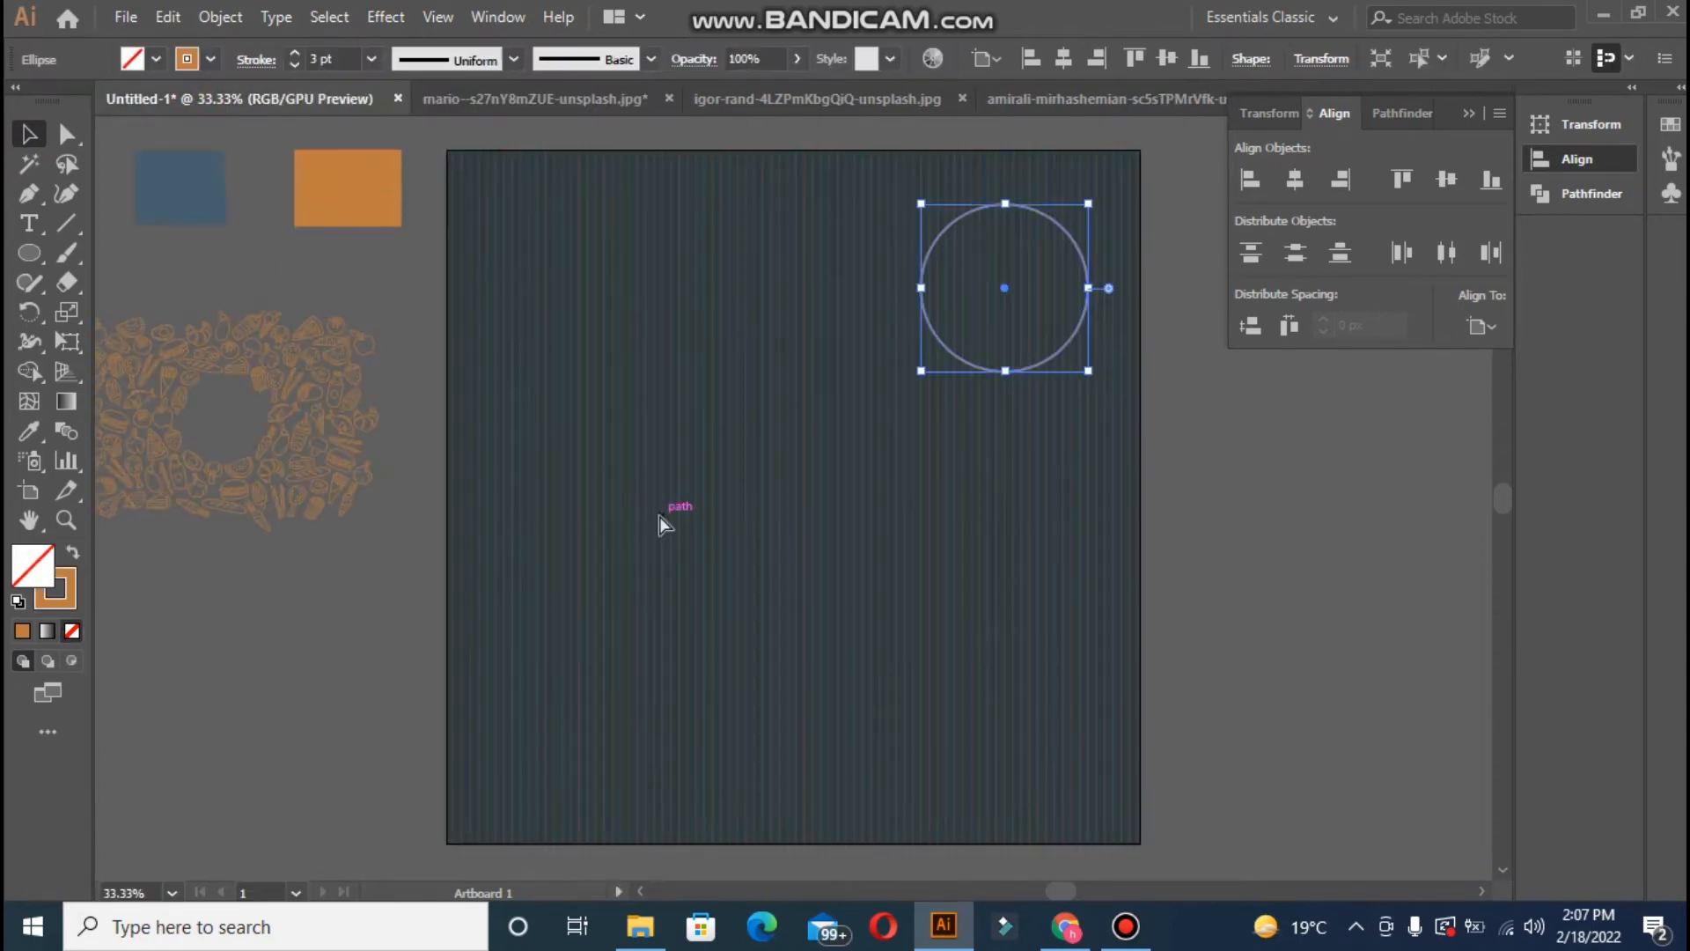
pyautogui.hotkey('ctrl', 'v')
pyautogui.hotkey('ctrl', '-')
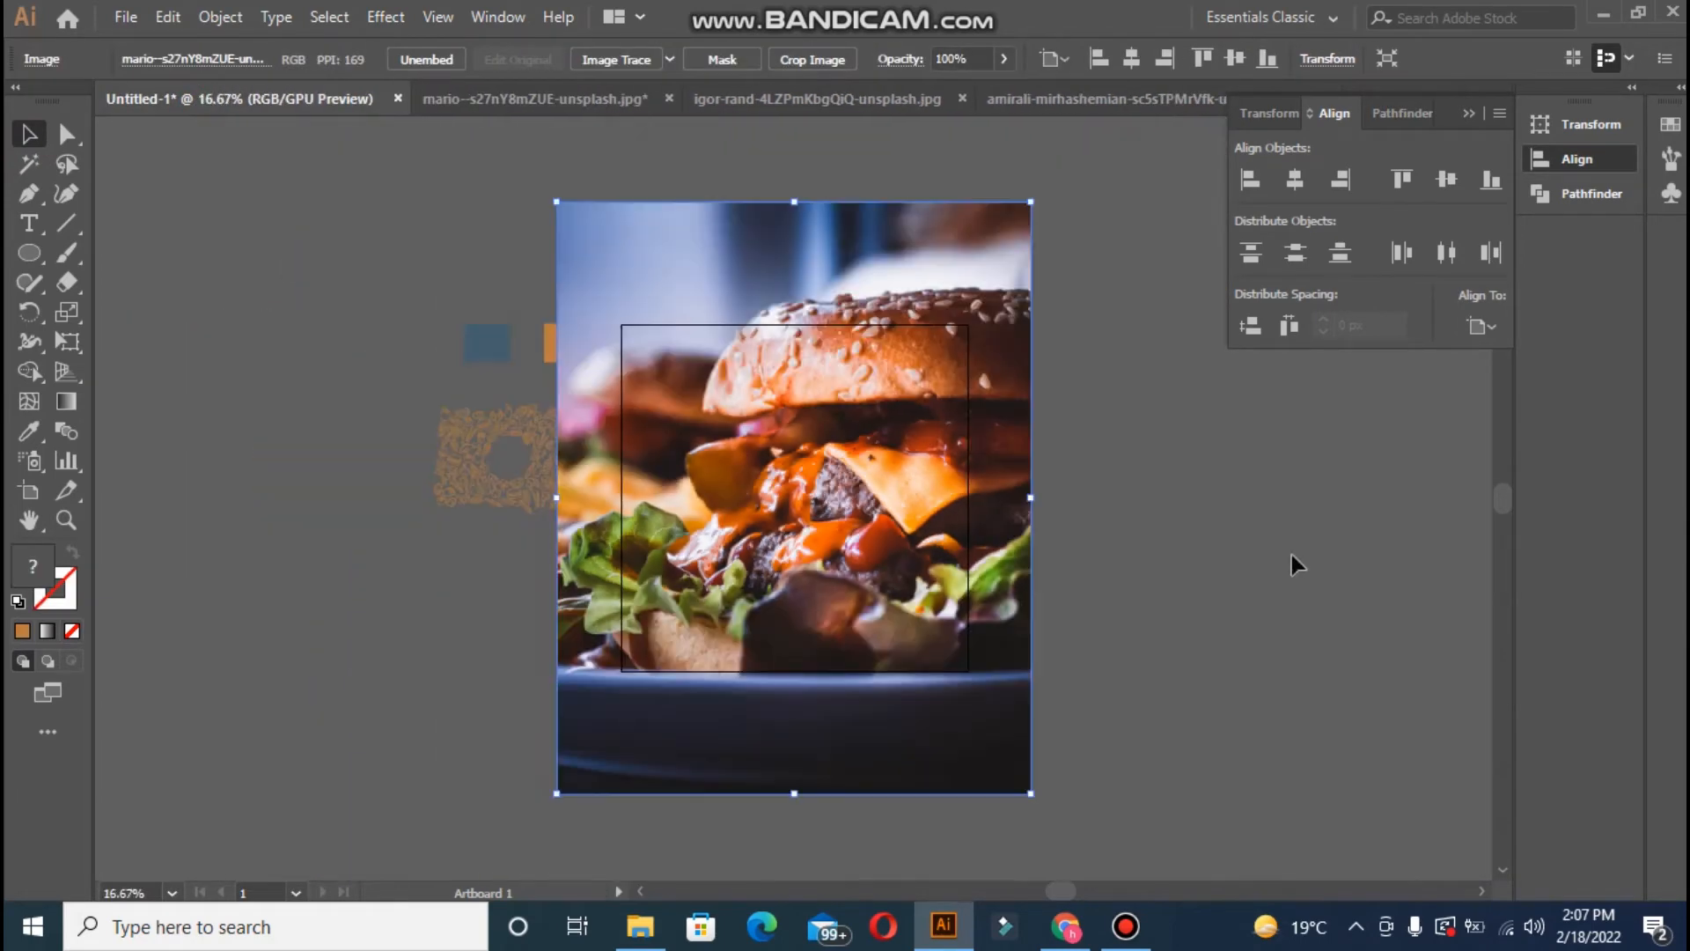
# - Scale down the pasted burger photo and move it over the orange circle in the artboard's upper-right area
pyautogui.moveTo(557, 202); pyautogui.dragTo(932, 570)
pyautogui.click(875, 540)
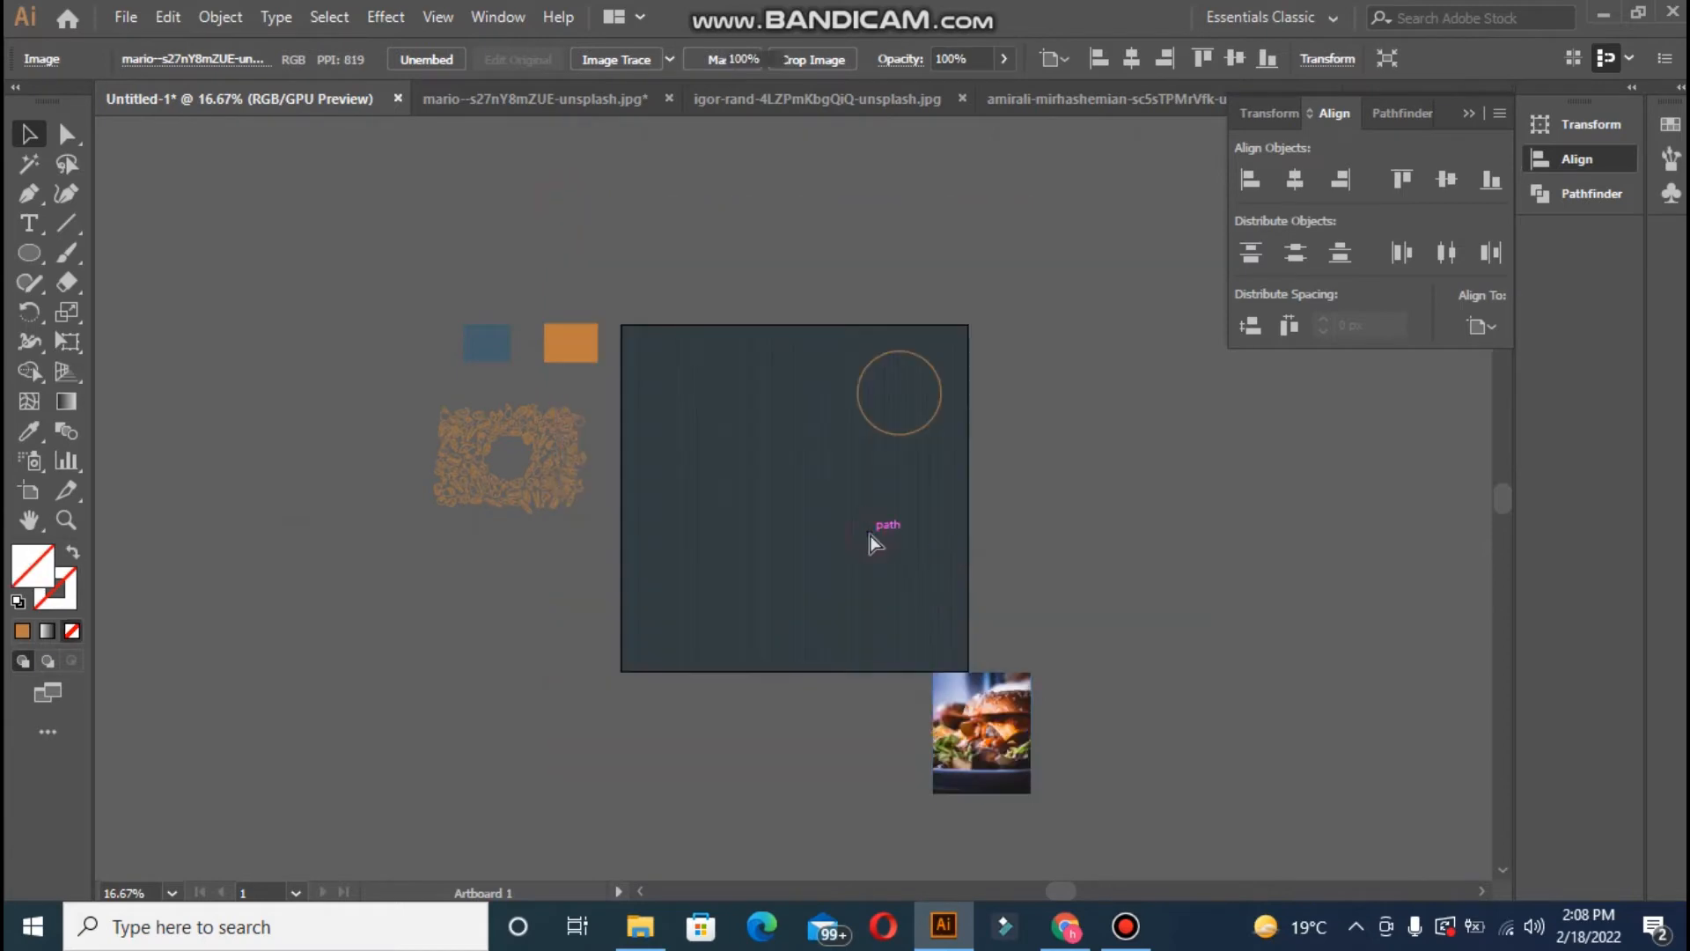
pyautogui.hotkey('ctrl', '-')
pyautogui.hotkey('ctrl', '+')
pyautogui.hotkey('ctrl', '+')
pyautogui.moveTo(1047, 766); pyautogui.dragTo(848, 466)
pyautogui.hotkey('ctrl', '+')
pyautogui.hotkey('ctrl', '+')
pyautogui.moveTo(1507, 500); pyautogui.dragTo(1478, 489)
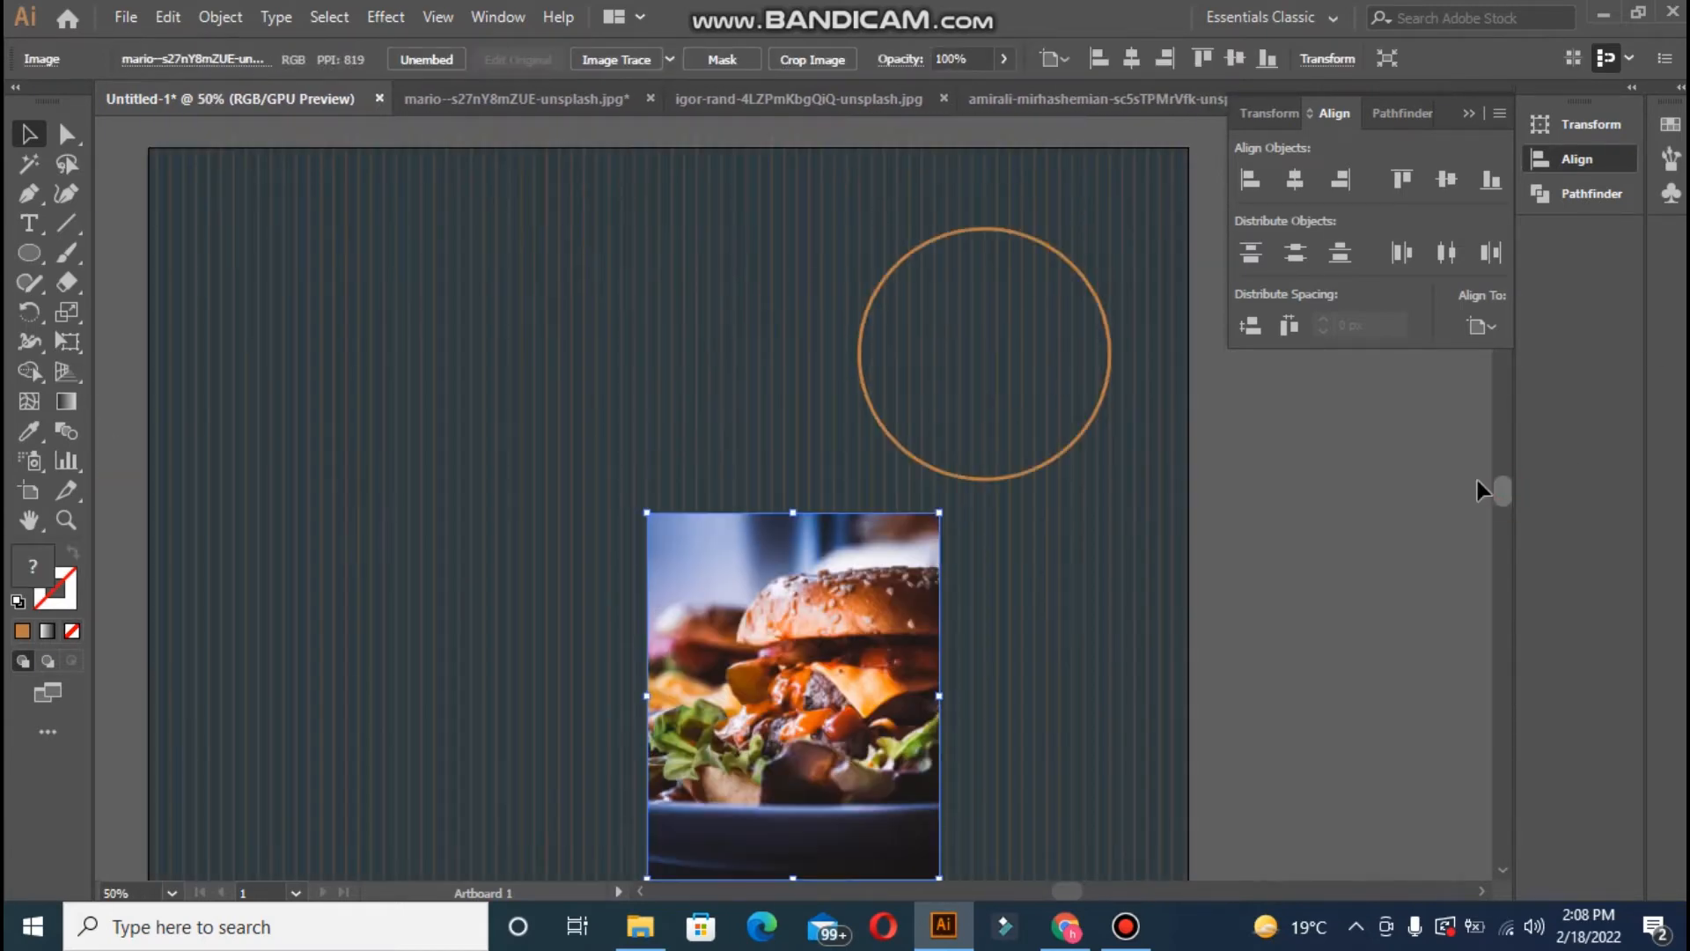
pyautogui.moveTo(866, 551); pyautogui.dragTo(1047, 246)
# - Shift the burger photo down to expose the circle's outline and bring the circle in front of the photo
pyautogui.rightClick(1030, 296)
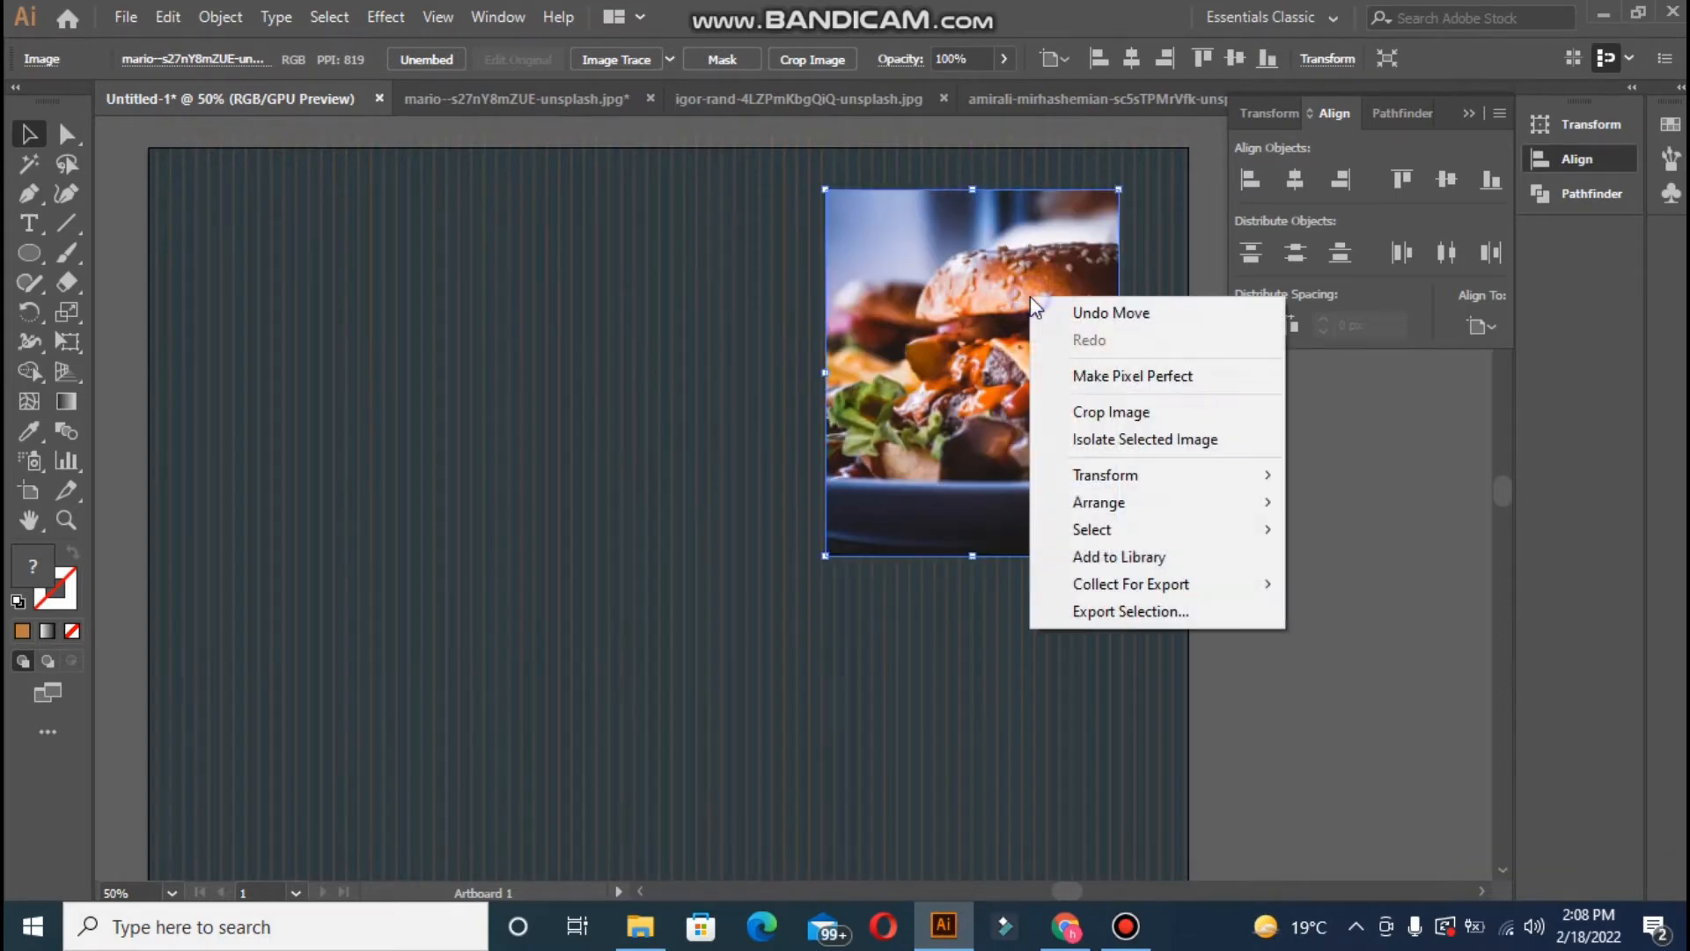
pyautogui.click(1328, 590)
pyautogui.moveTo(947, 551); pyautogui.dragTo(974, 226)
pyautogui.doubleClick(971, 230)
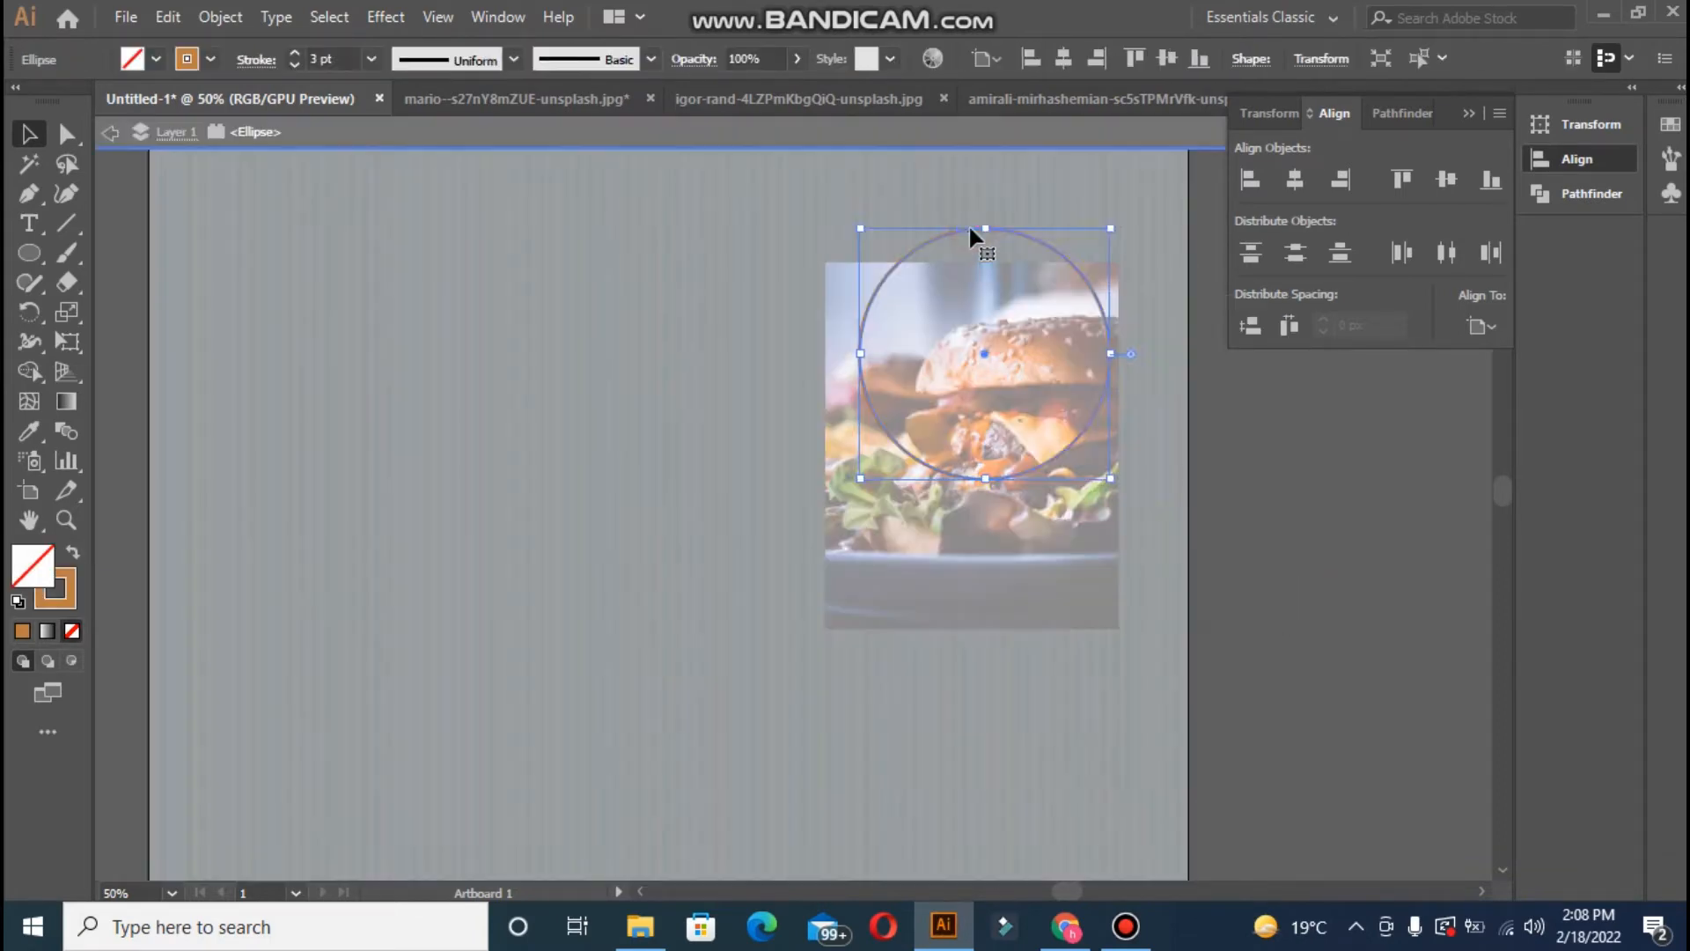
pyautogui.rightClick(971, 229)
pyautogui.click(1276, 649)
pyautogui.press('Escape')
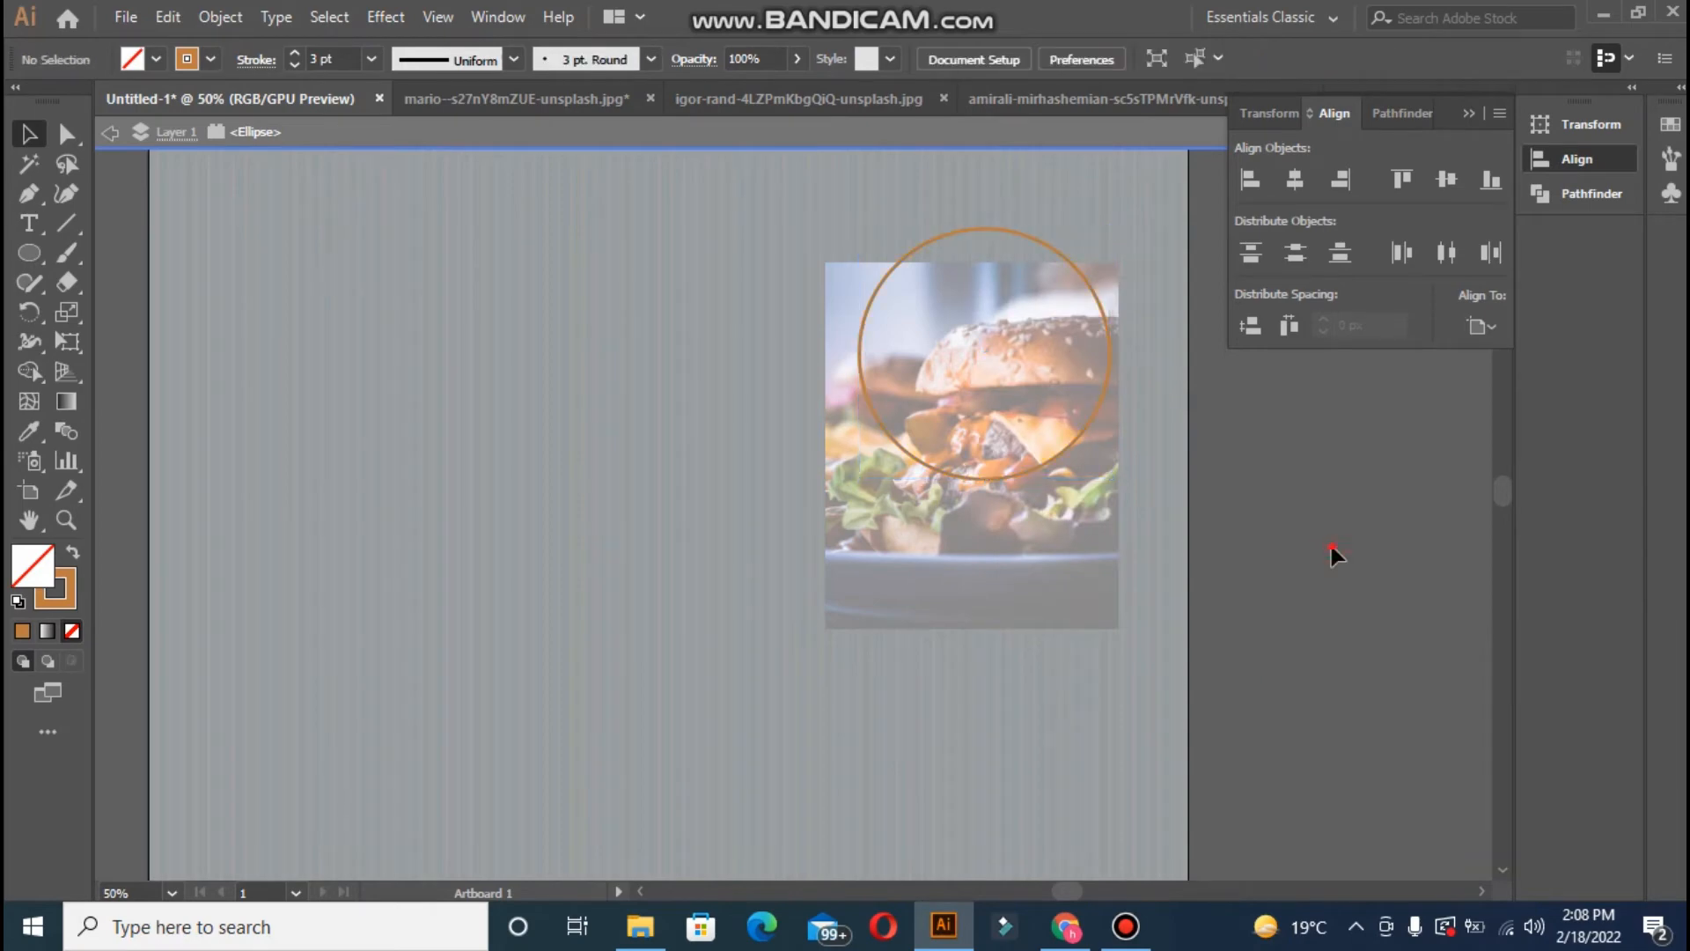
pyautogui.rightClick(928, 238)
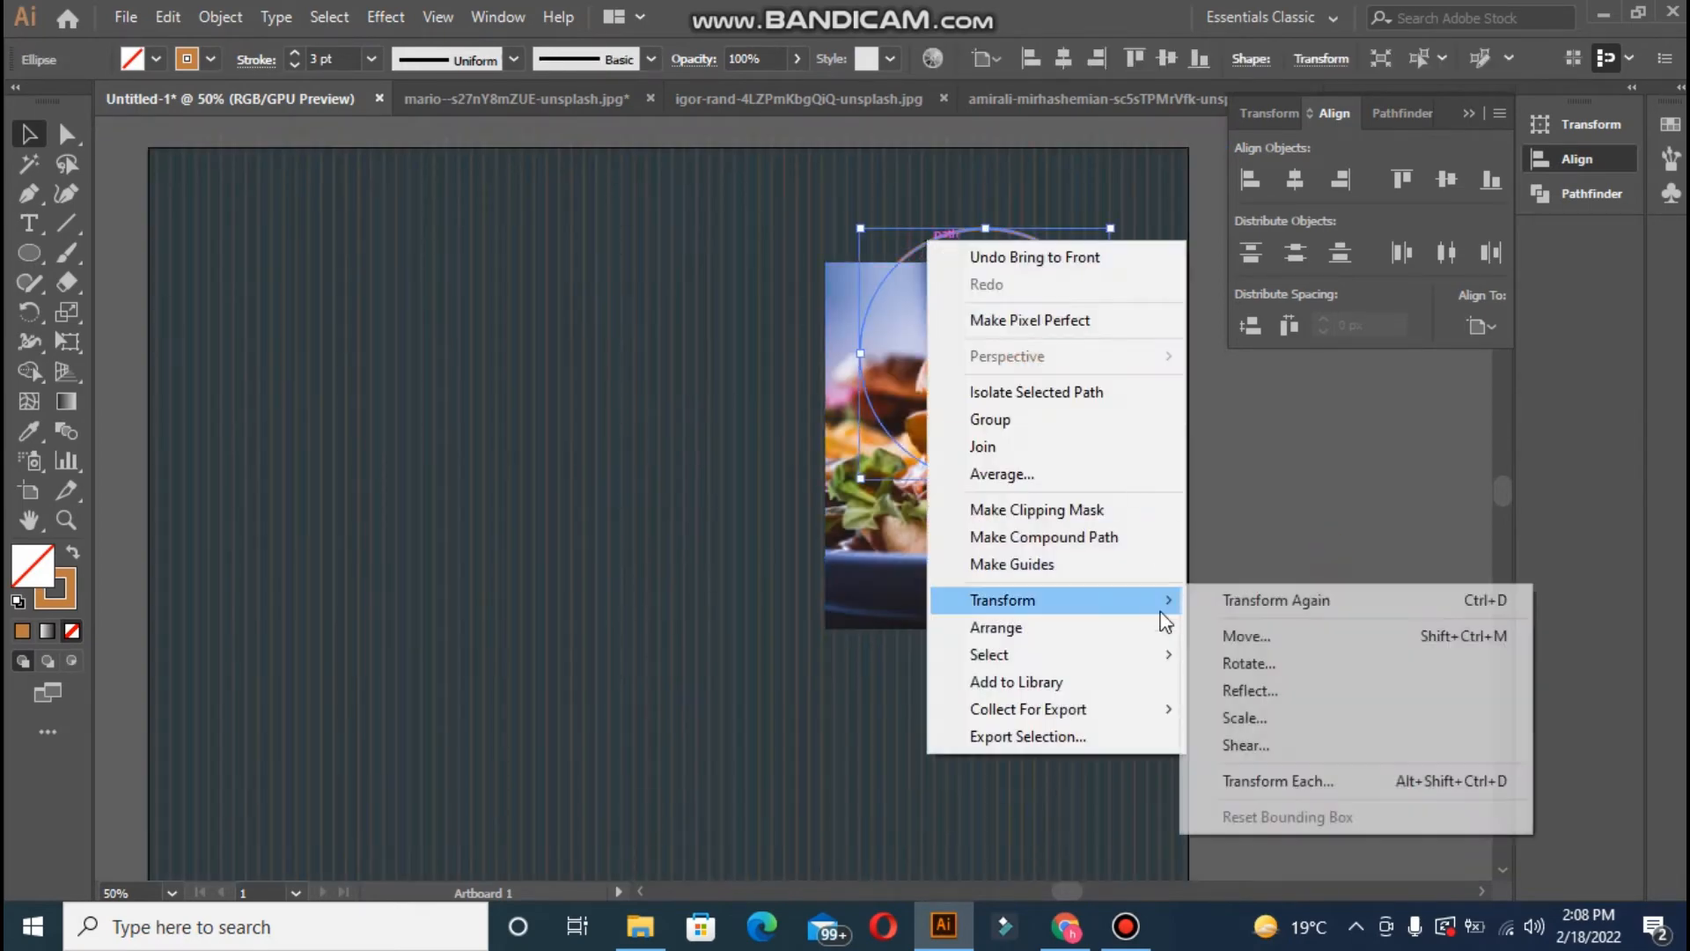
pyautogui.moveTo(1144, 627)
pyautogui.click(1267, 628)
# - Scale the burger photo down slightly and position it so the burger fills the orange circle
pyautogui.moveTo(1072, 552); pyautogui.dragTo(1068, 499)
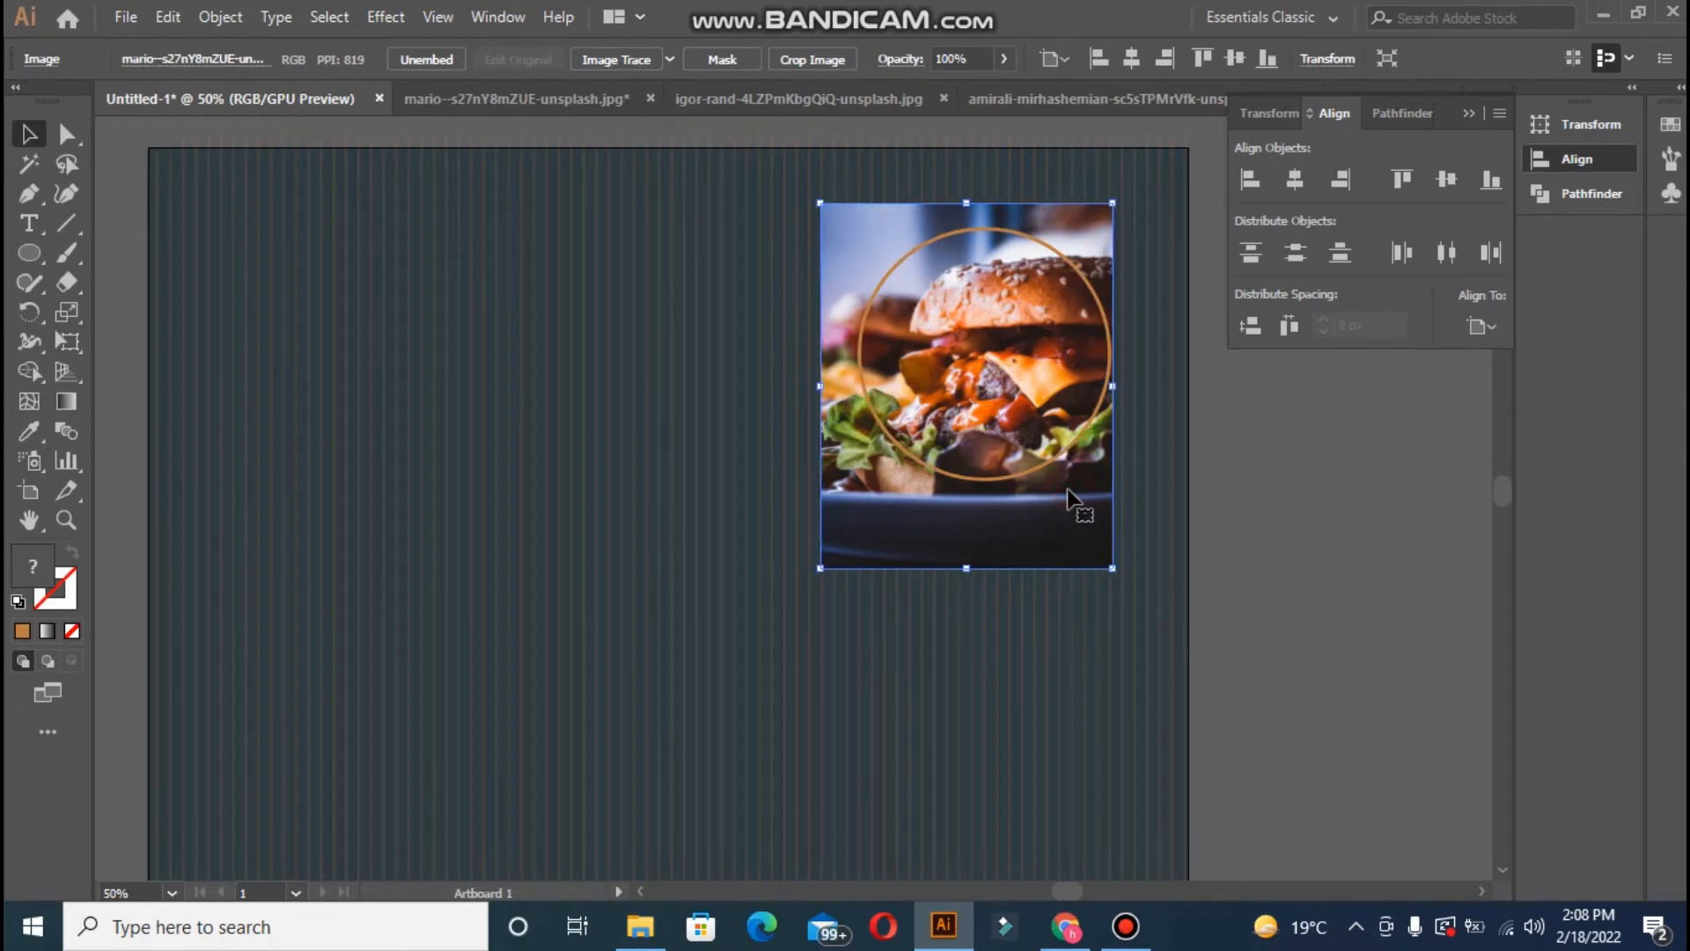
pyautogui.moveTo(1066, 498); pyautogui.dragTo(1060, 493)
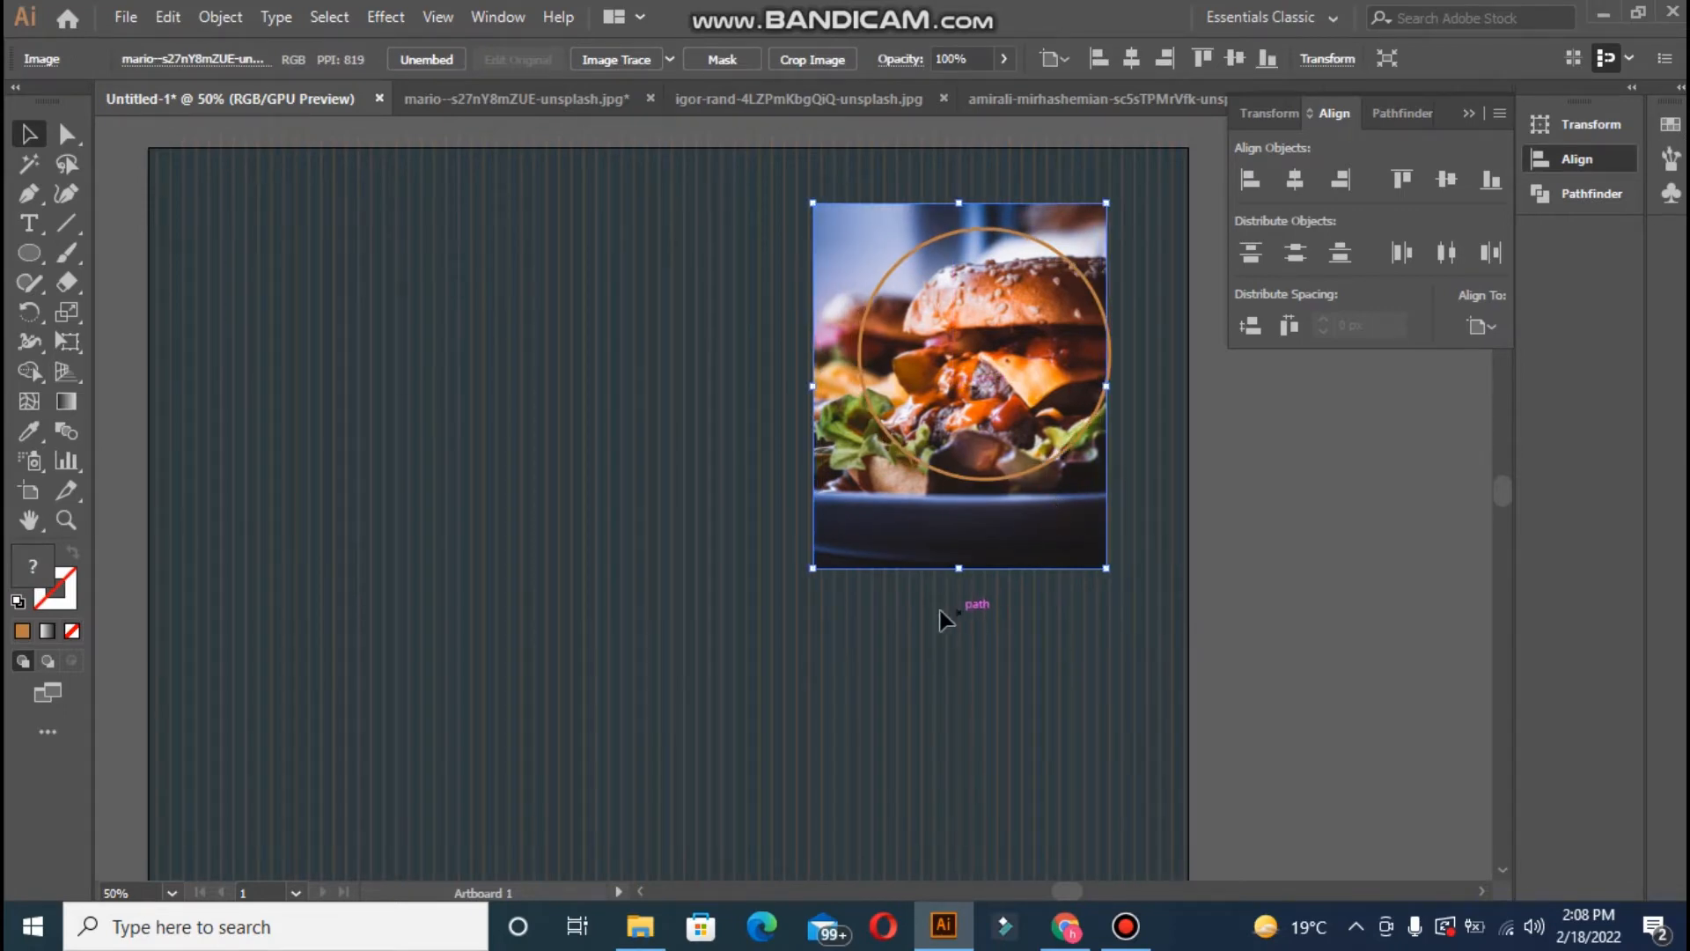
pyautogui.moveTo(813, 570); pyautogui.dragTo(892, 535)
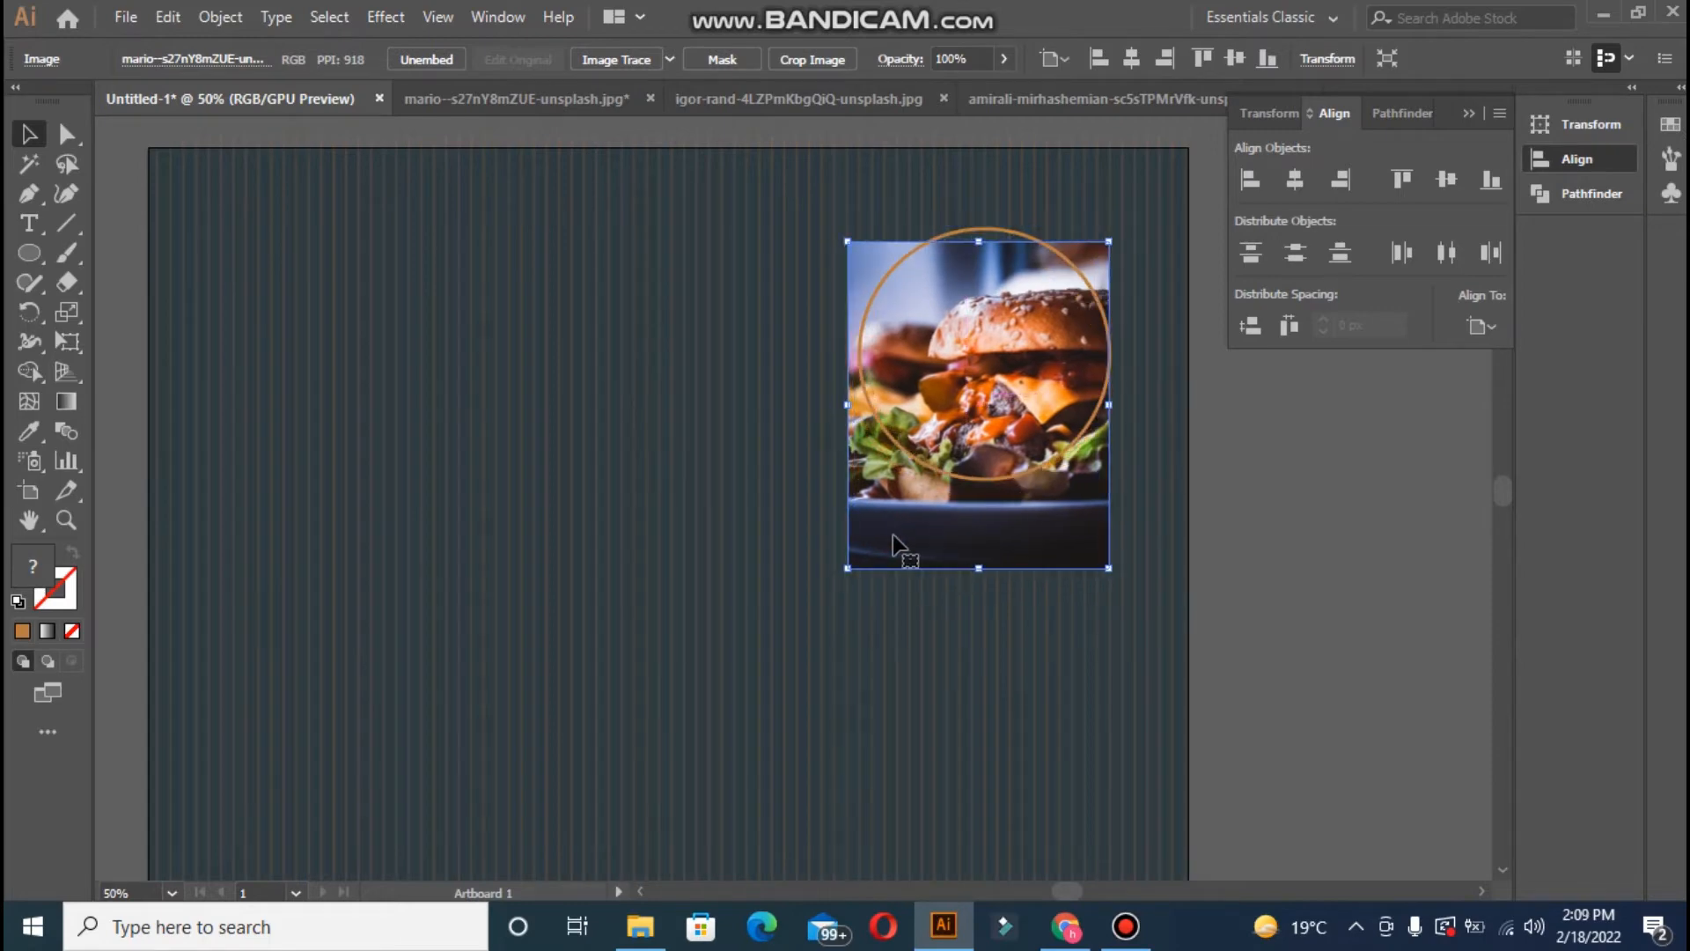
pyautogui.doubleClick(895, 540)
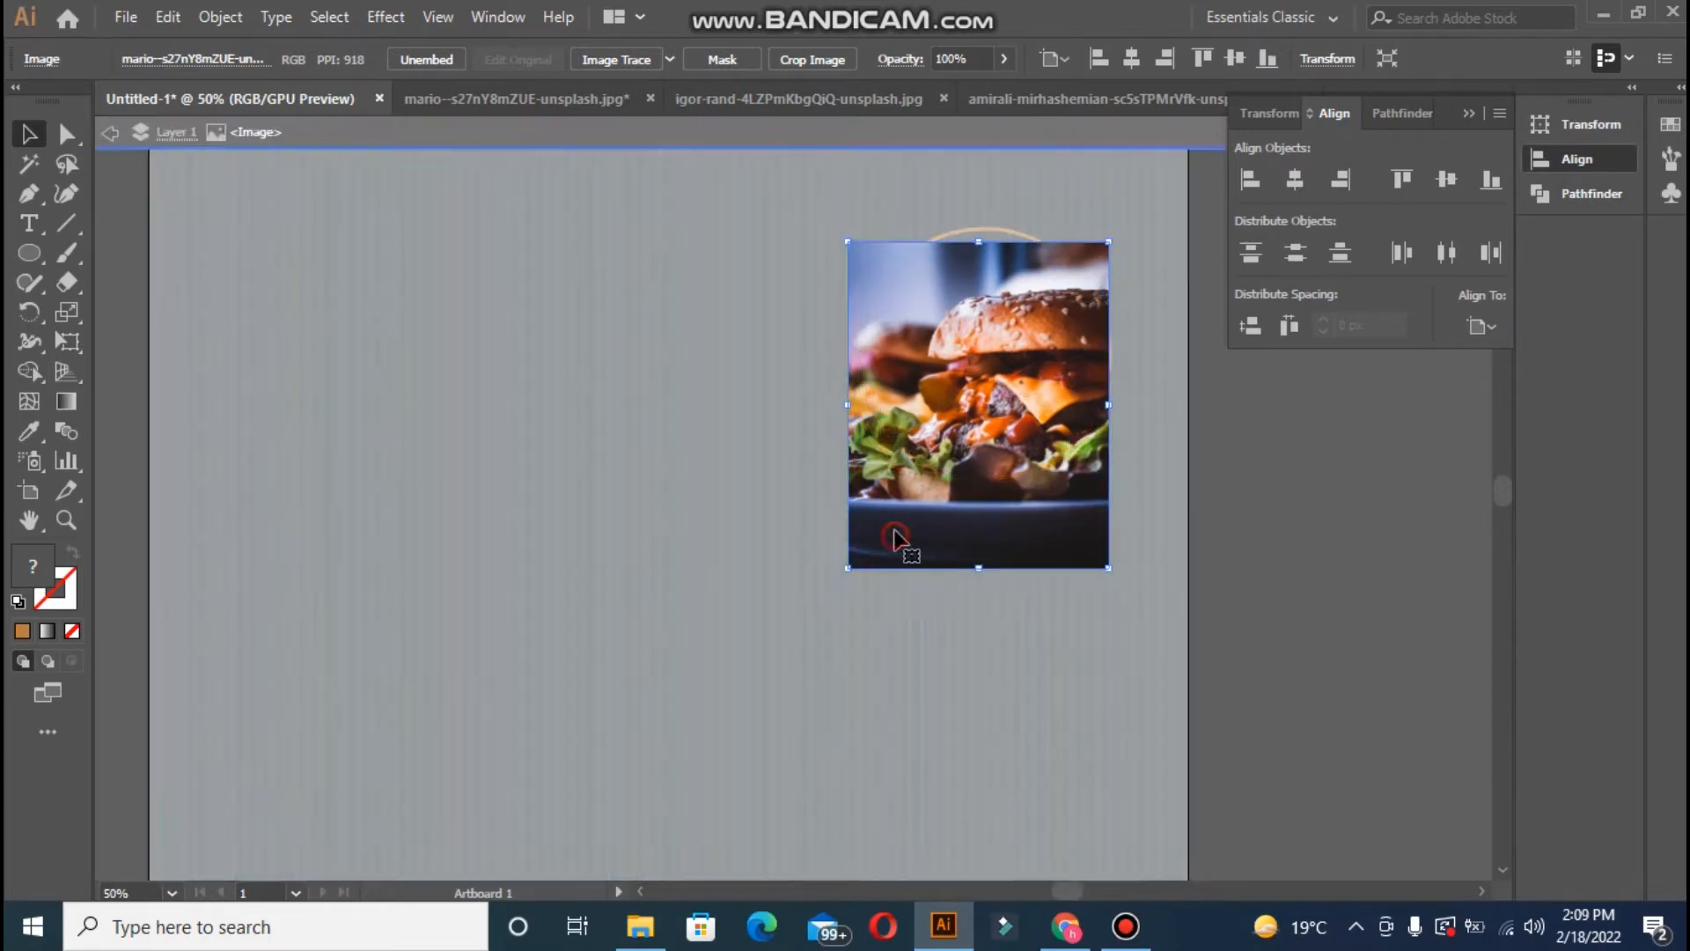
pyautogui.doubleClick(1205, 577)
pyautogui.moveTo(974, 496); pyautogui.dragTo(981, 504)
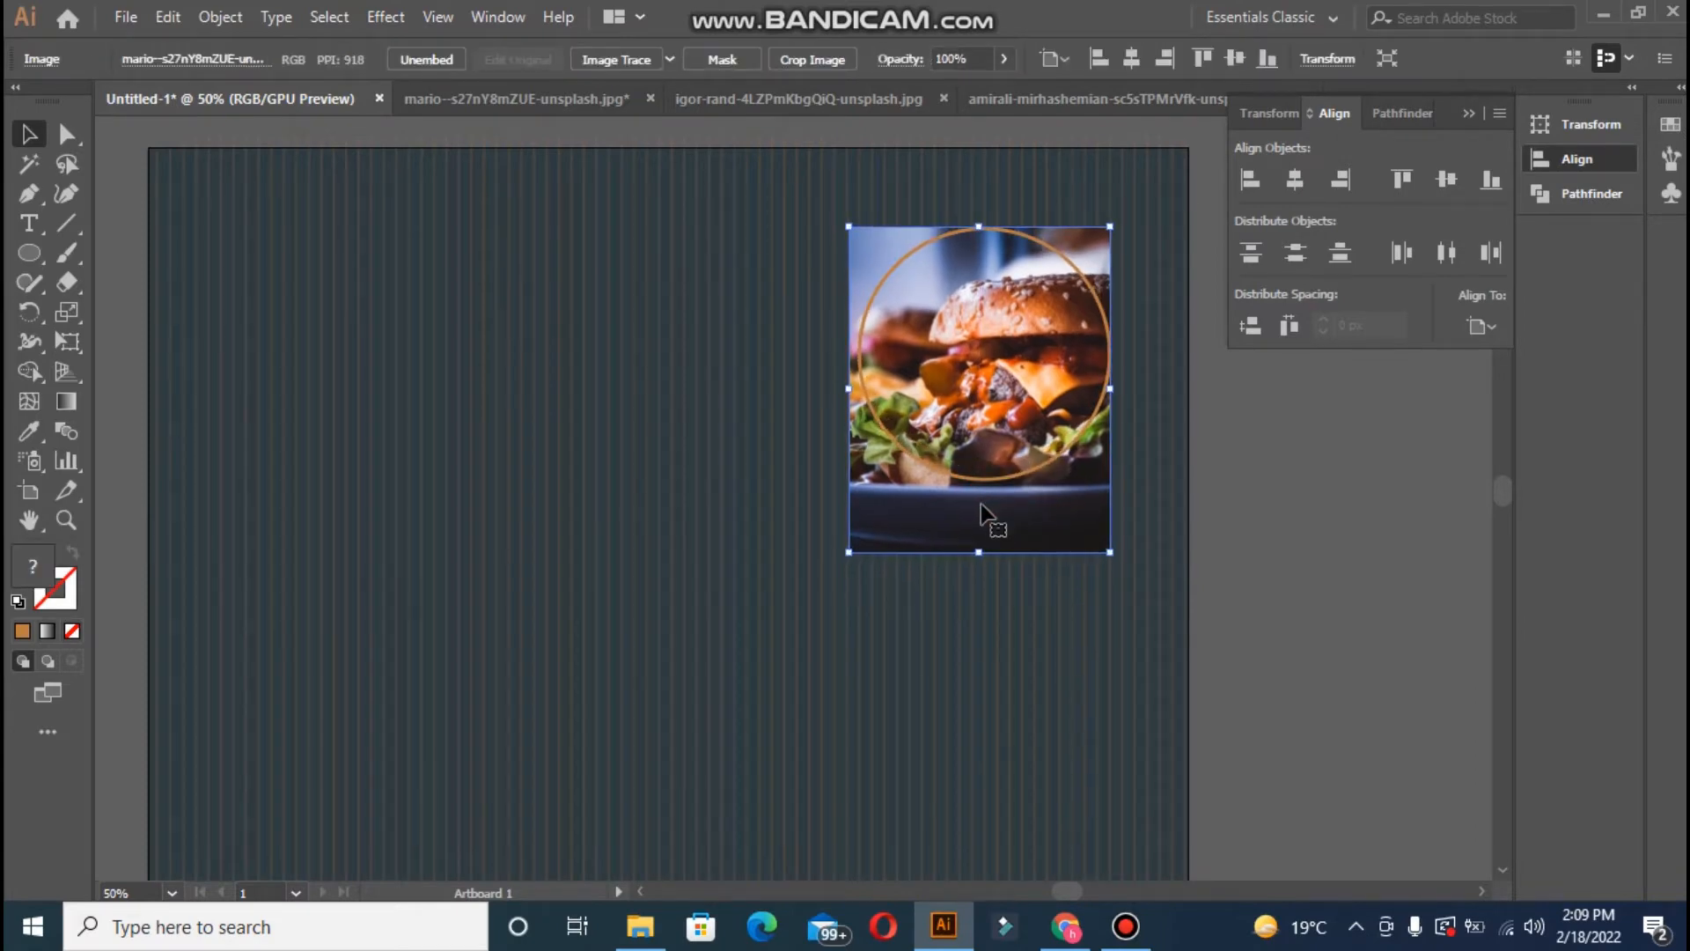
# - Try to clip the burger photo with the circle and to move the circle aside, and undo both changes
pyautogui.click(994, 480)
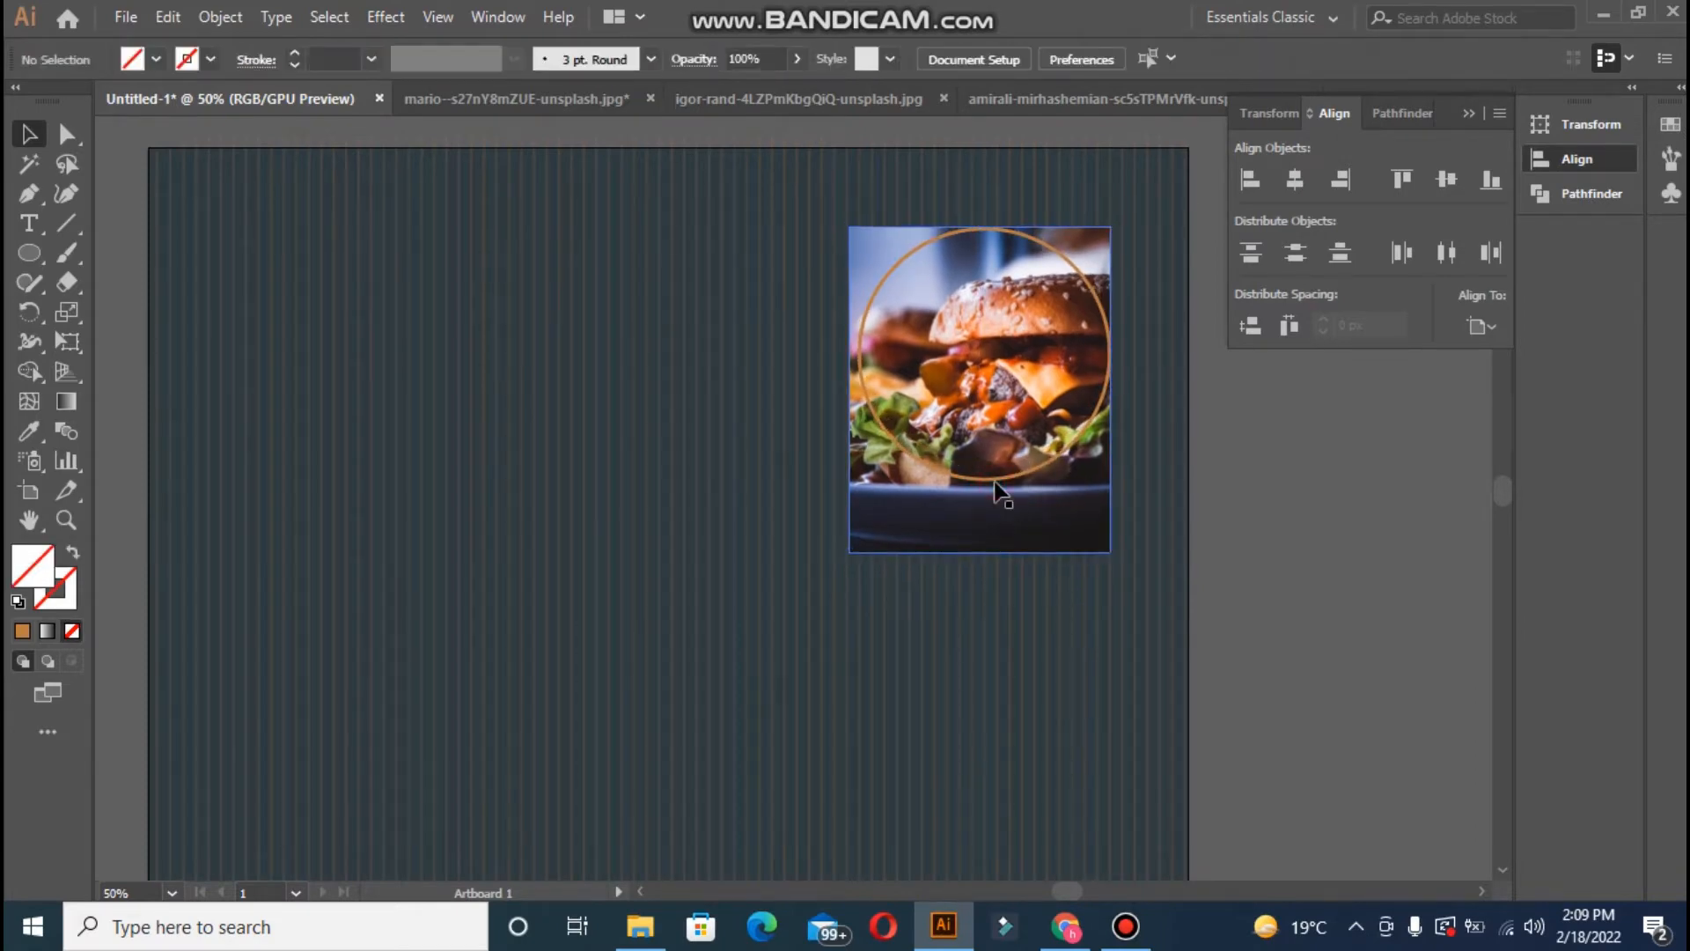
pyautogui.keyDown('shift'); pyautogui.click(988, 541); pyautogui.keyUp('shift')
pyautogui.rightClick(987, 541)
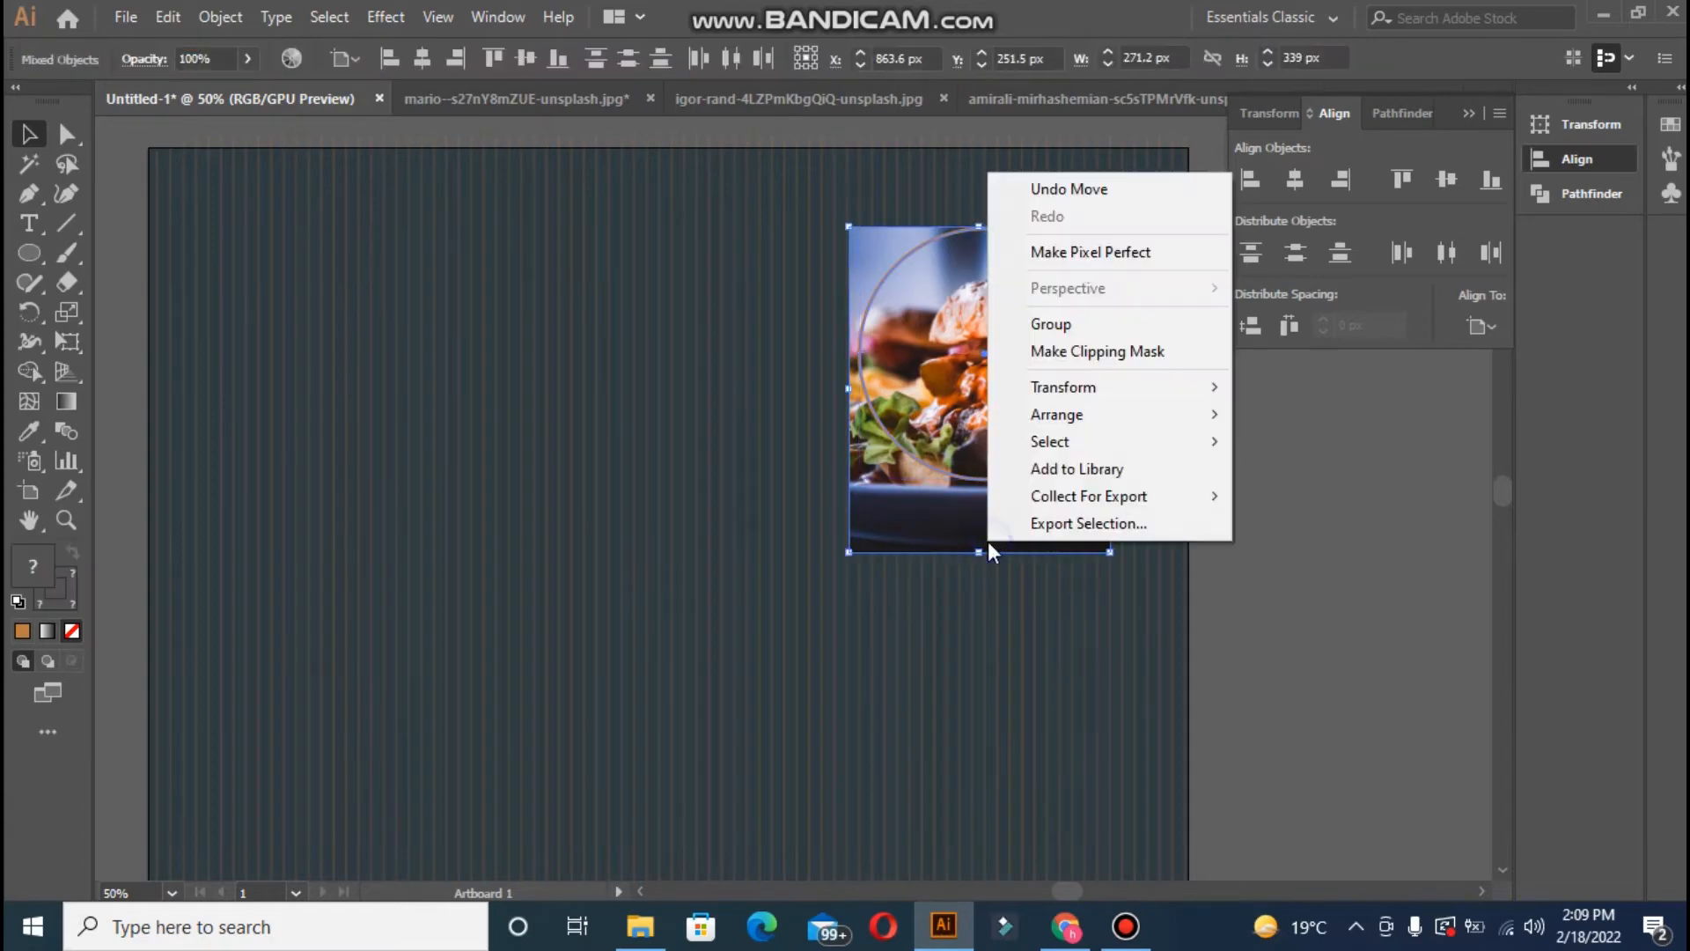
pyautogui.click(1158, 350)
pyautogui.click(1292, 603)
pyautogui.hotkey('ctrl', 'z')
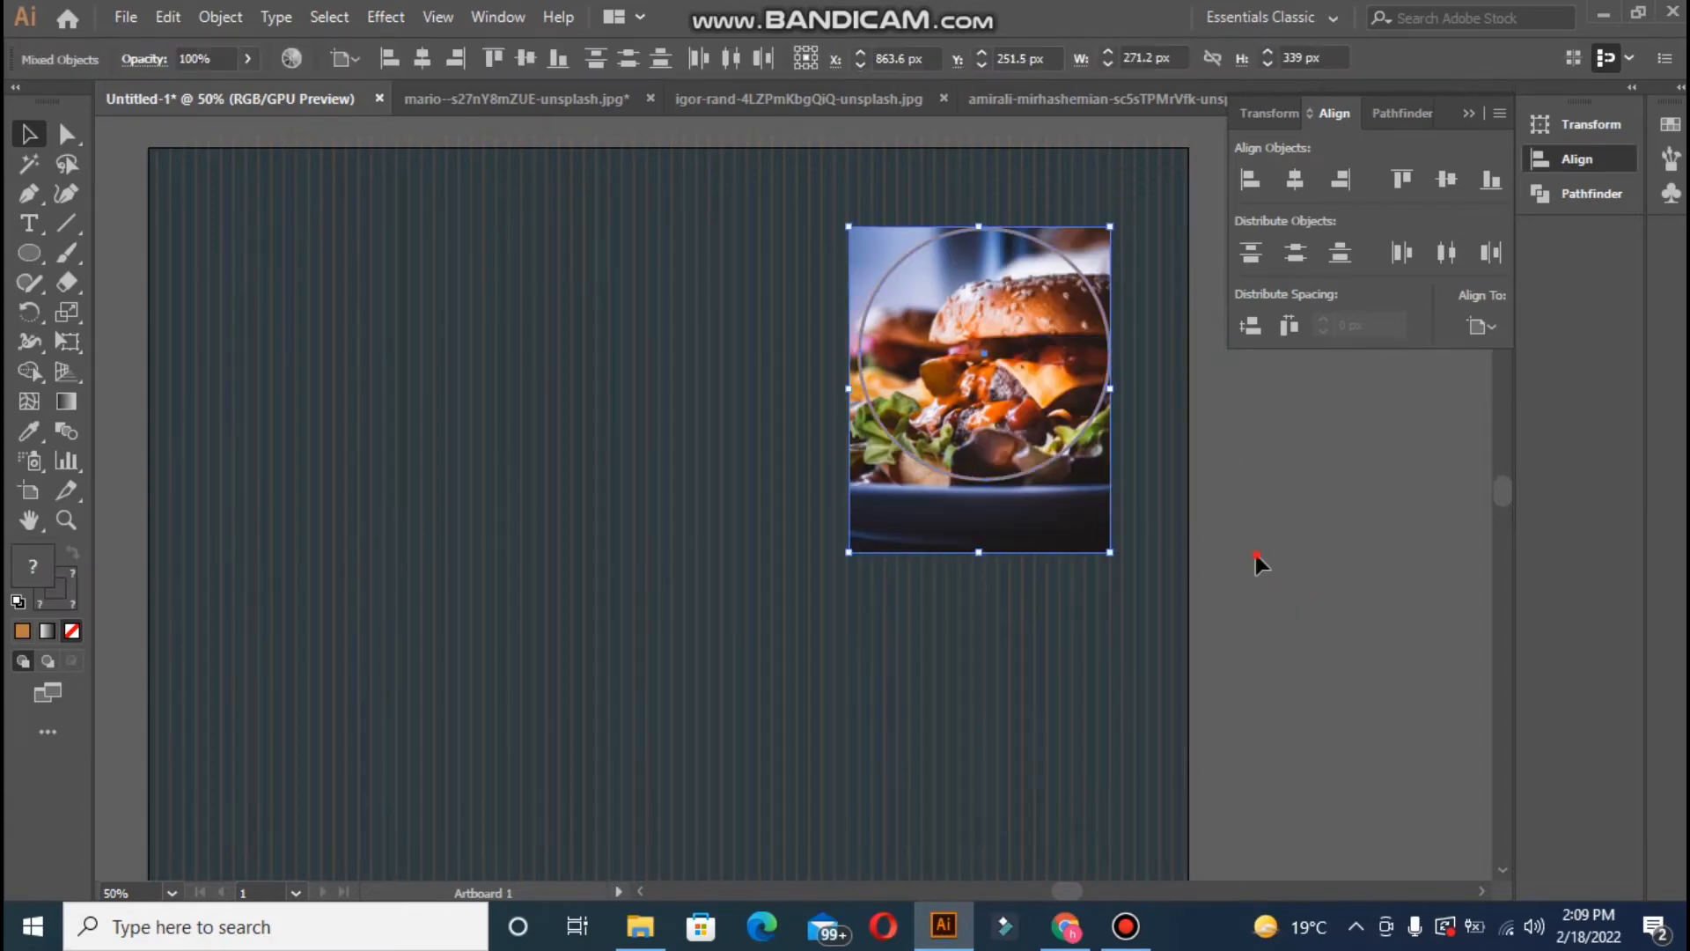
pyautogui.moveTo(986, 481); pyautogui.dragTo(689, 521)
pyautogui.hotkey('ctrl', 'z')
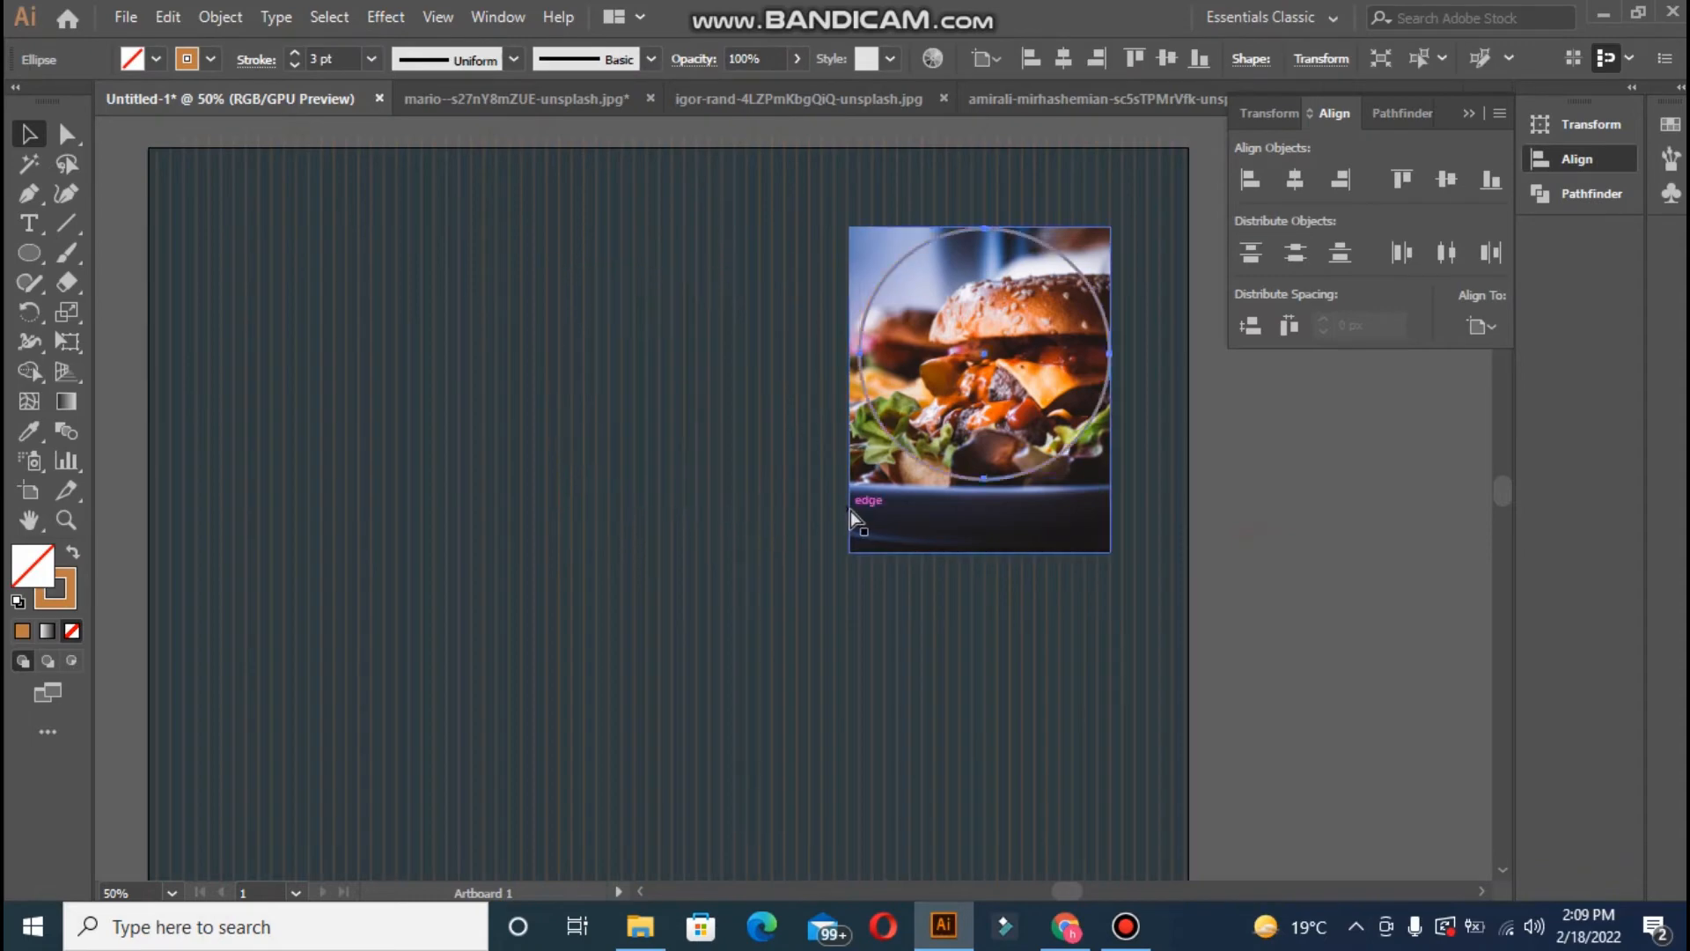
# - Place a spare copy of the orange circle beside the photo and clip the burger photo with the original circle
pyautogui.moveTo(947, 477); pyautogui.dragTo(581, 440)
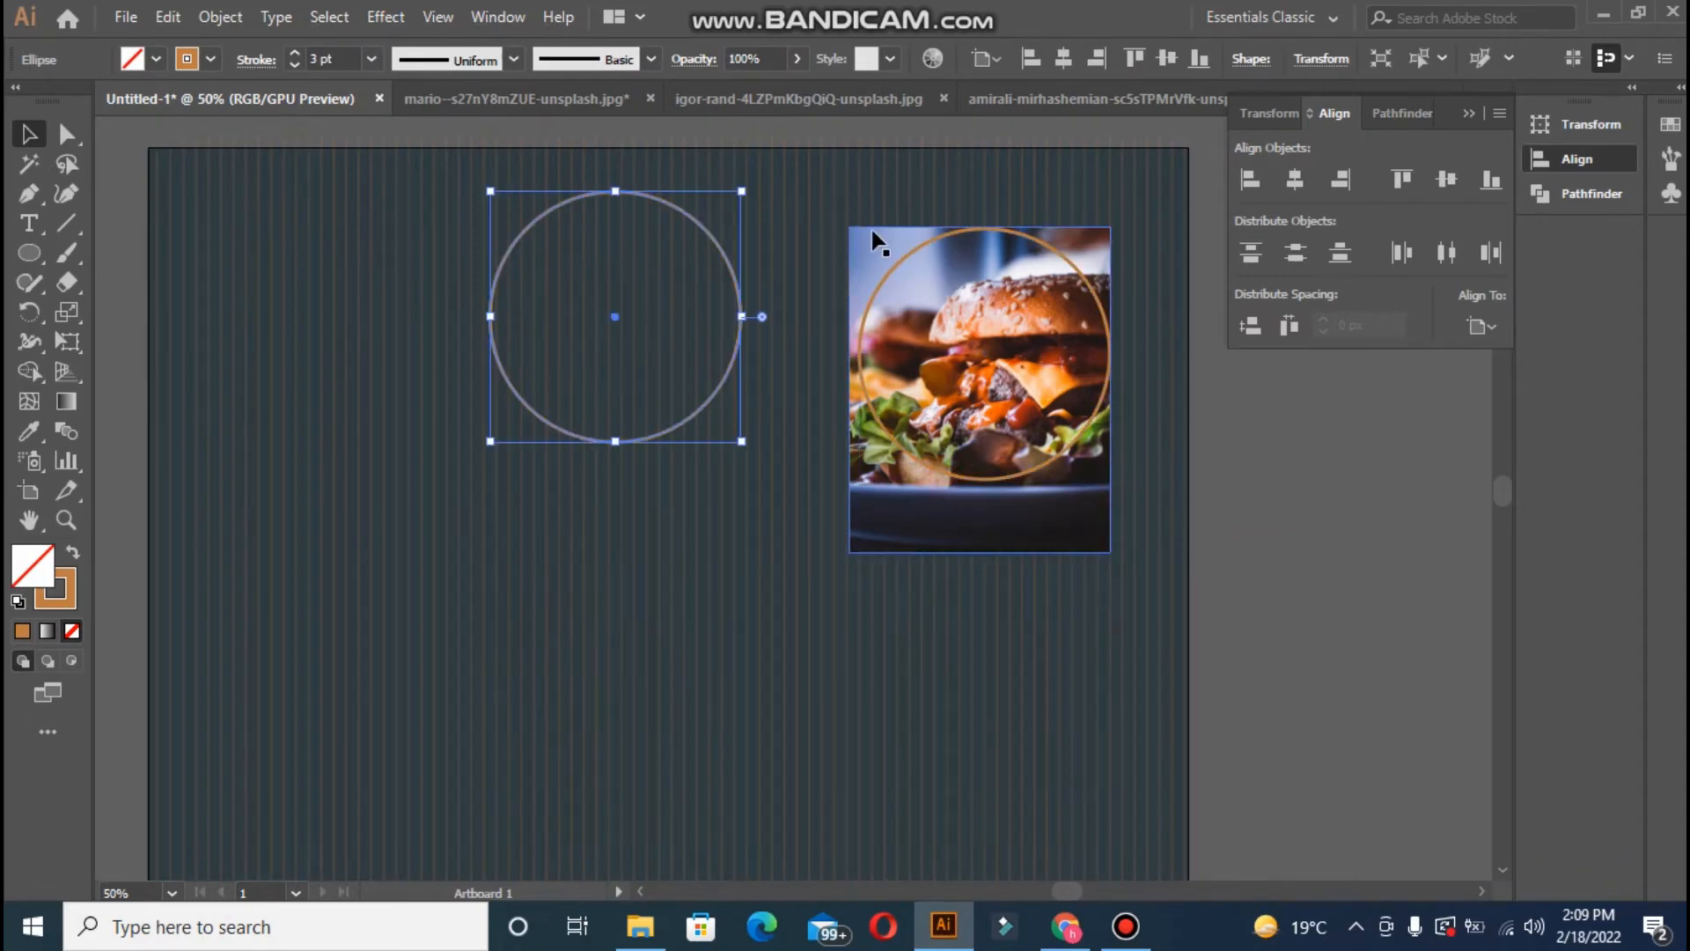
pyautogui.click(918, 230)
pyautogui.keyDown('shift'); pyautogui.click(927, 244); pyautogui.keyUp('shift')
pyautogui.rightClick(926, 249)
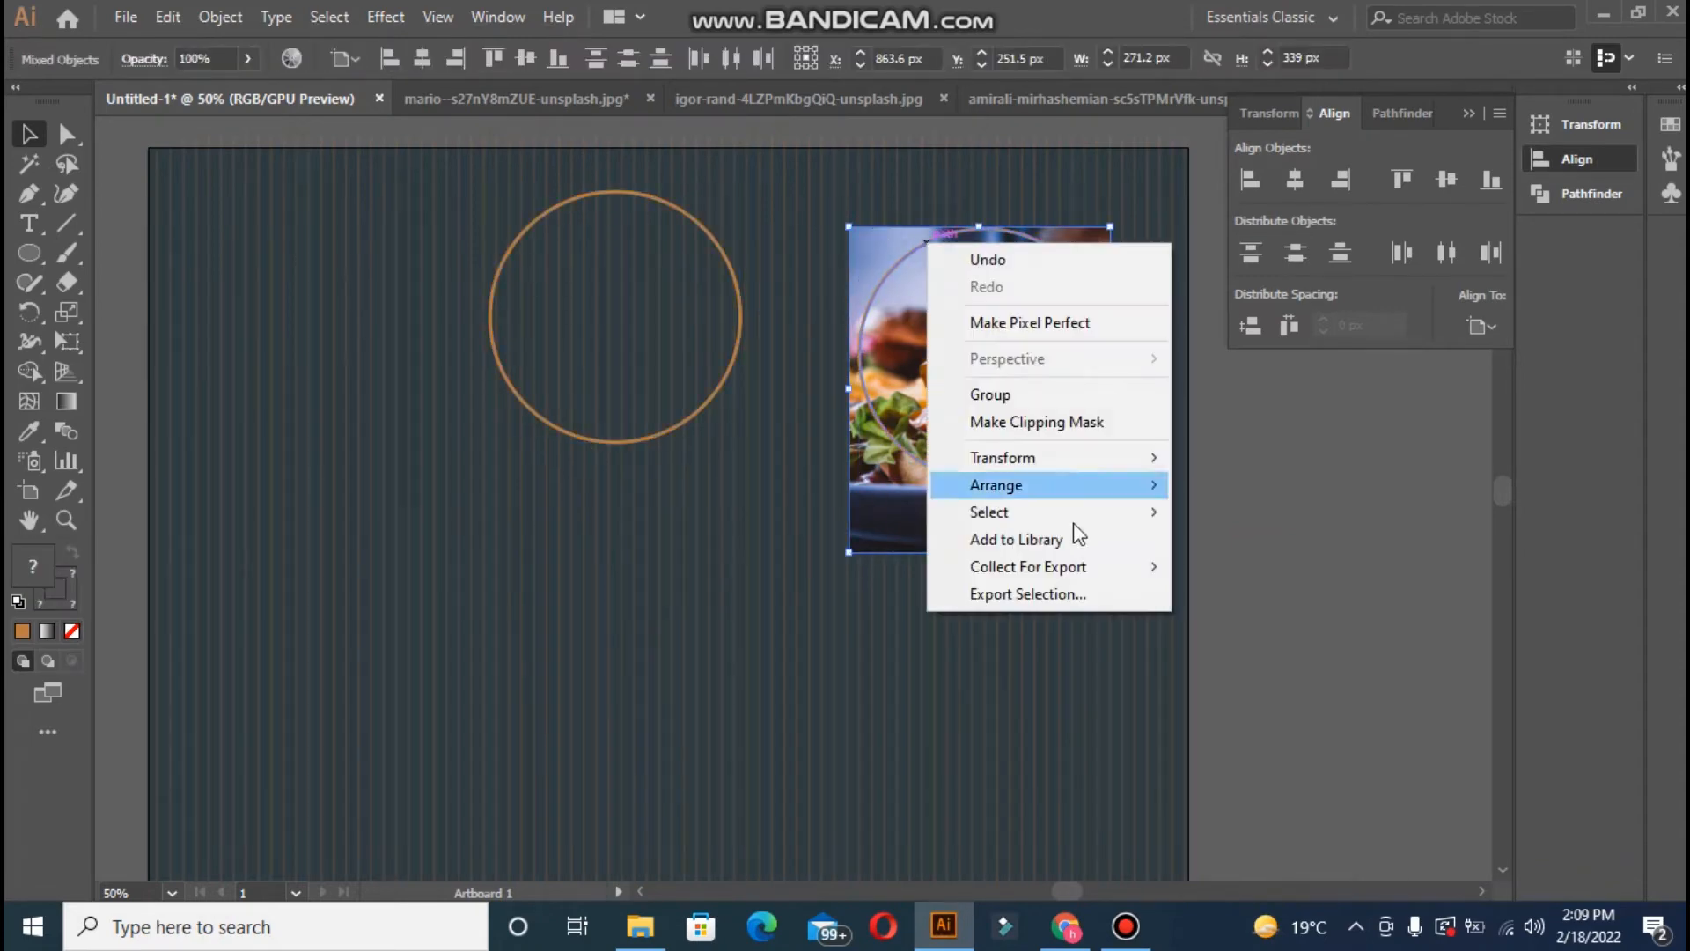
pyautogui.click(1078, 423)
pyautogui.click(1256, 531)
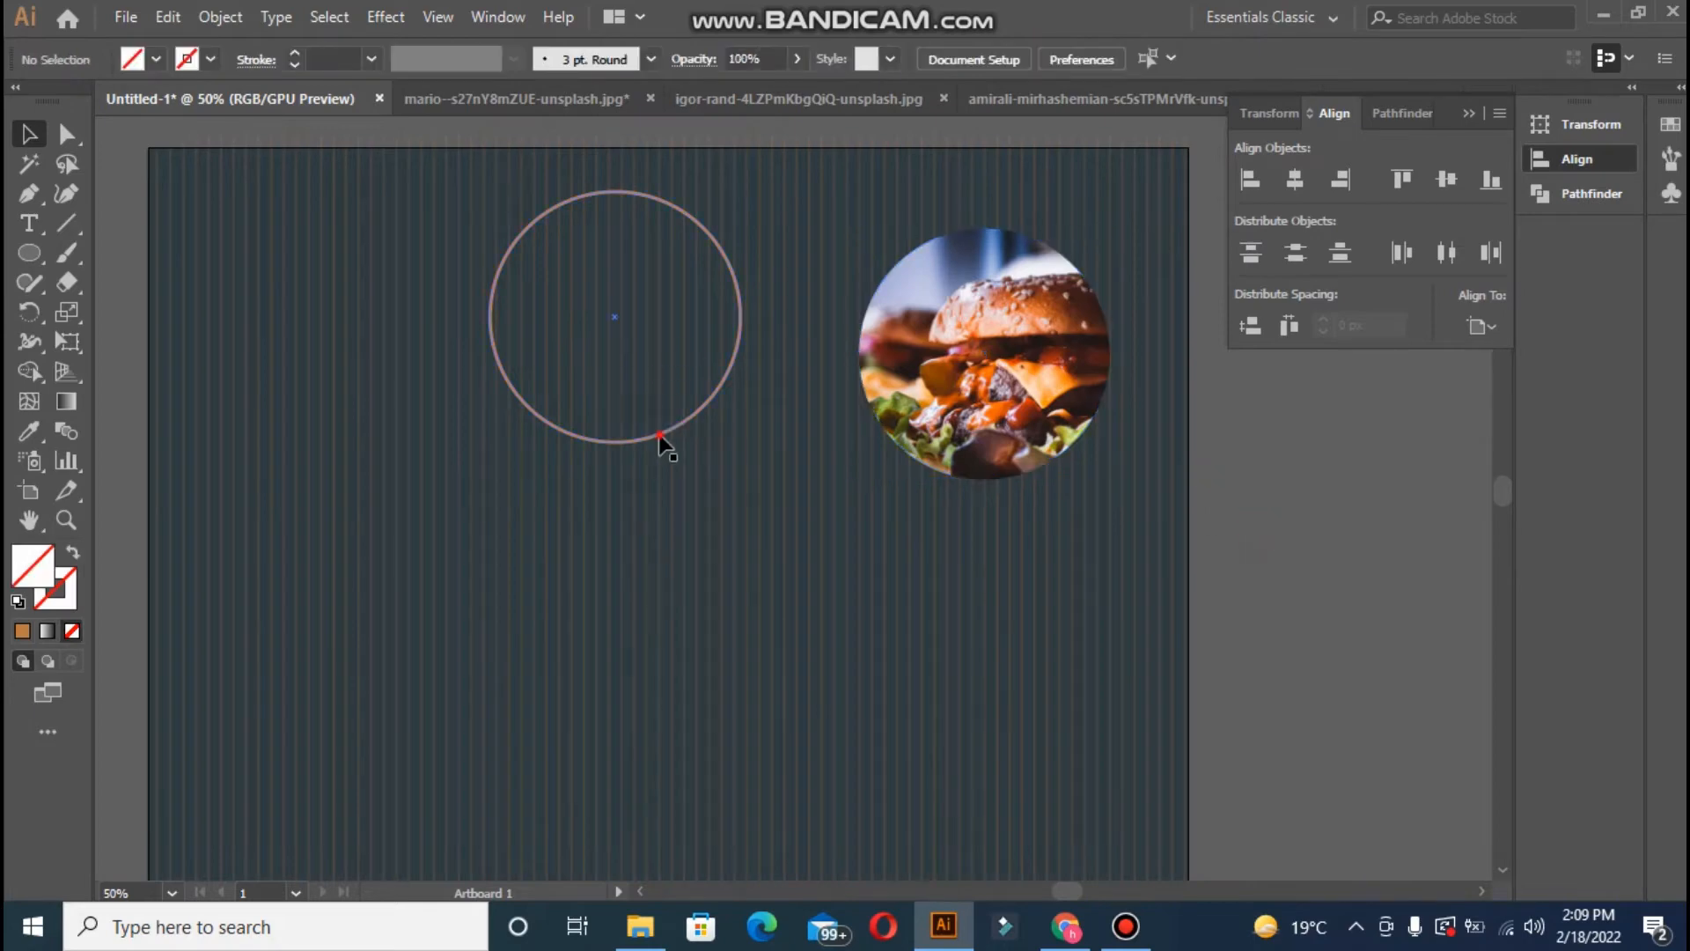
# - Move the spare orange circle directly below the clipped burger photo
pyautogui.click(660, 437)
pyautogui.moveTo(661, 433); pyautogui.dragTo(1025, 772)
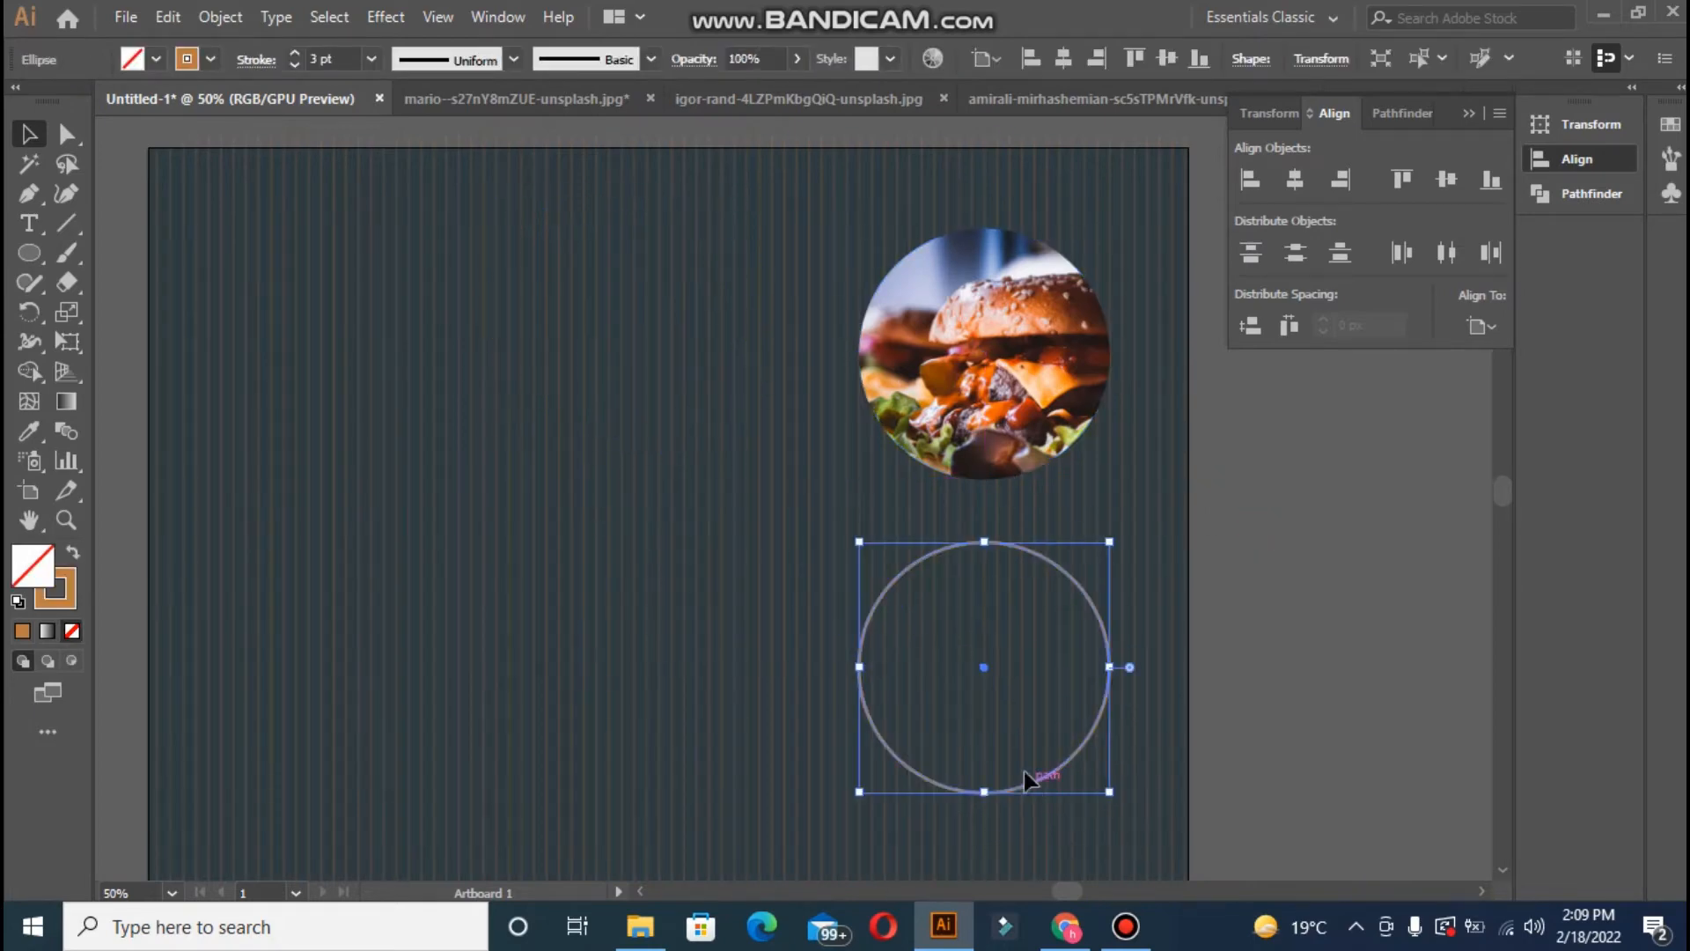
# - Paste a copy of the burger-and-fries photo from its own document into Untitled-1 and scale it down near the artboard
pyautogui.click(829, 107)
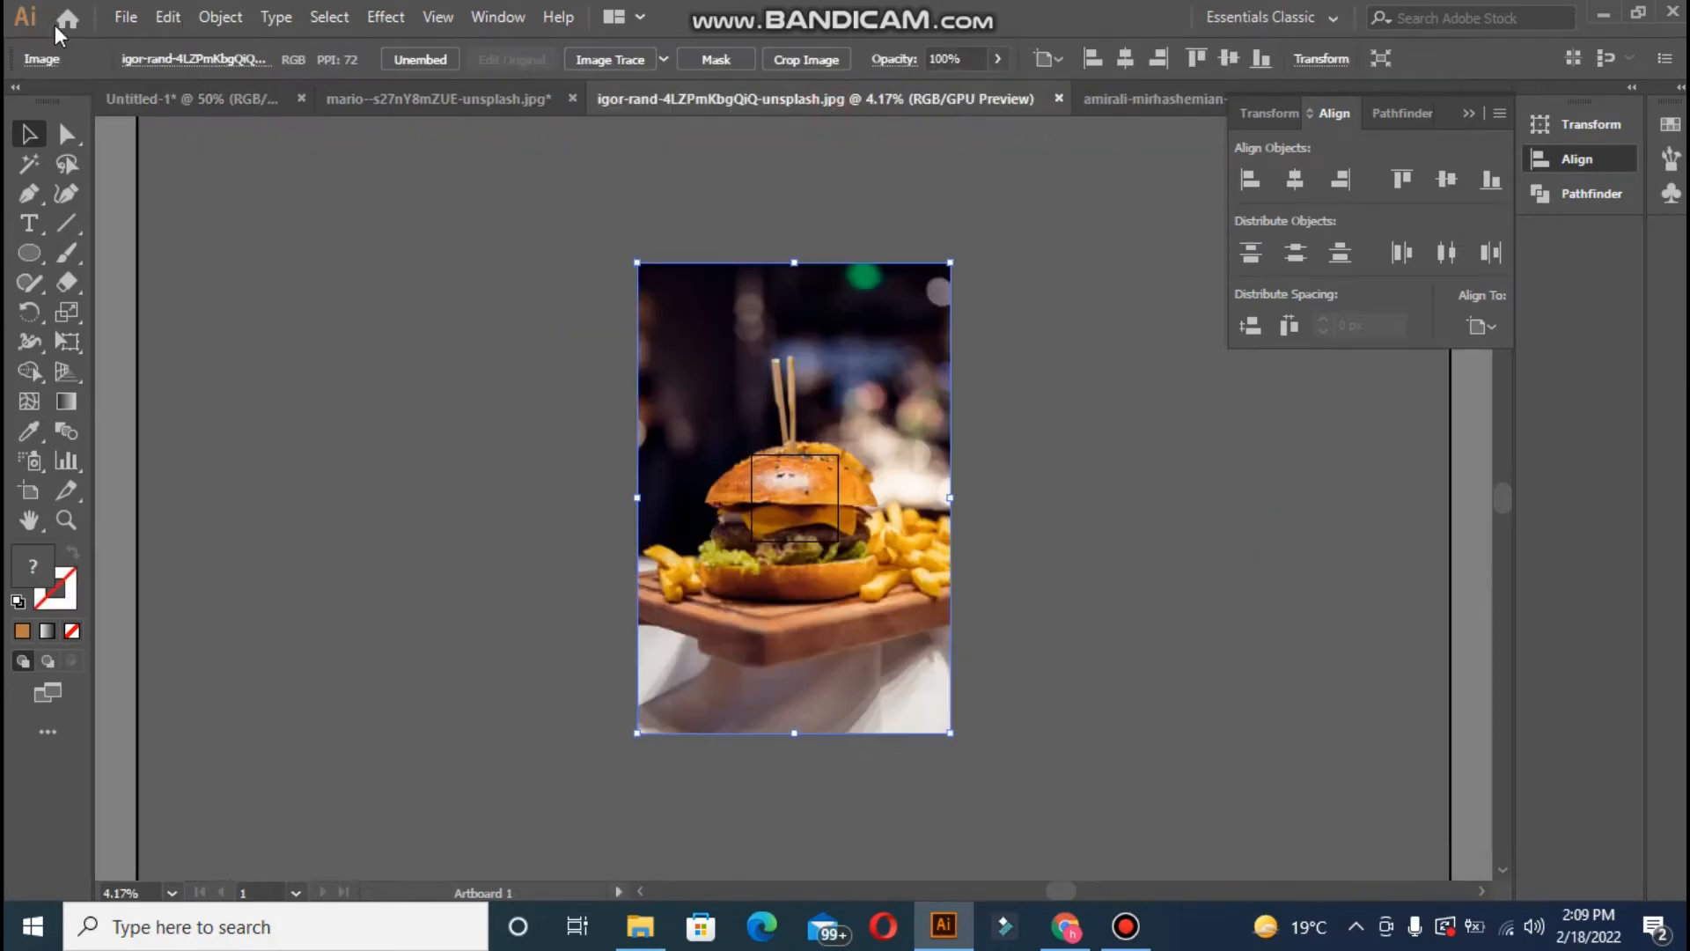
pyautogui.click(141, 98)
pyautogui.hotkey('ctrl', 'v')
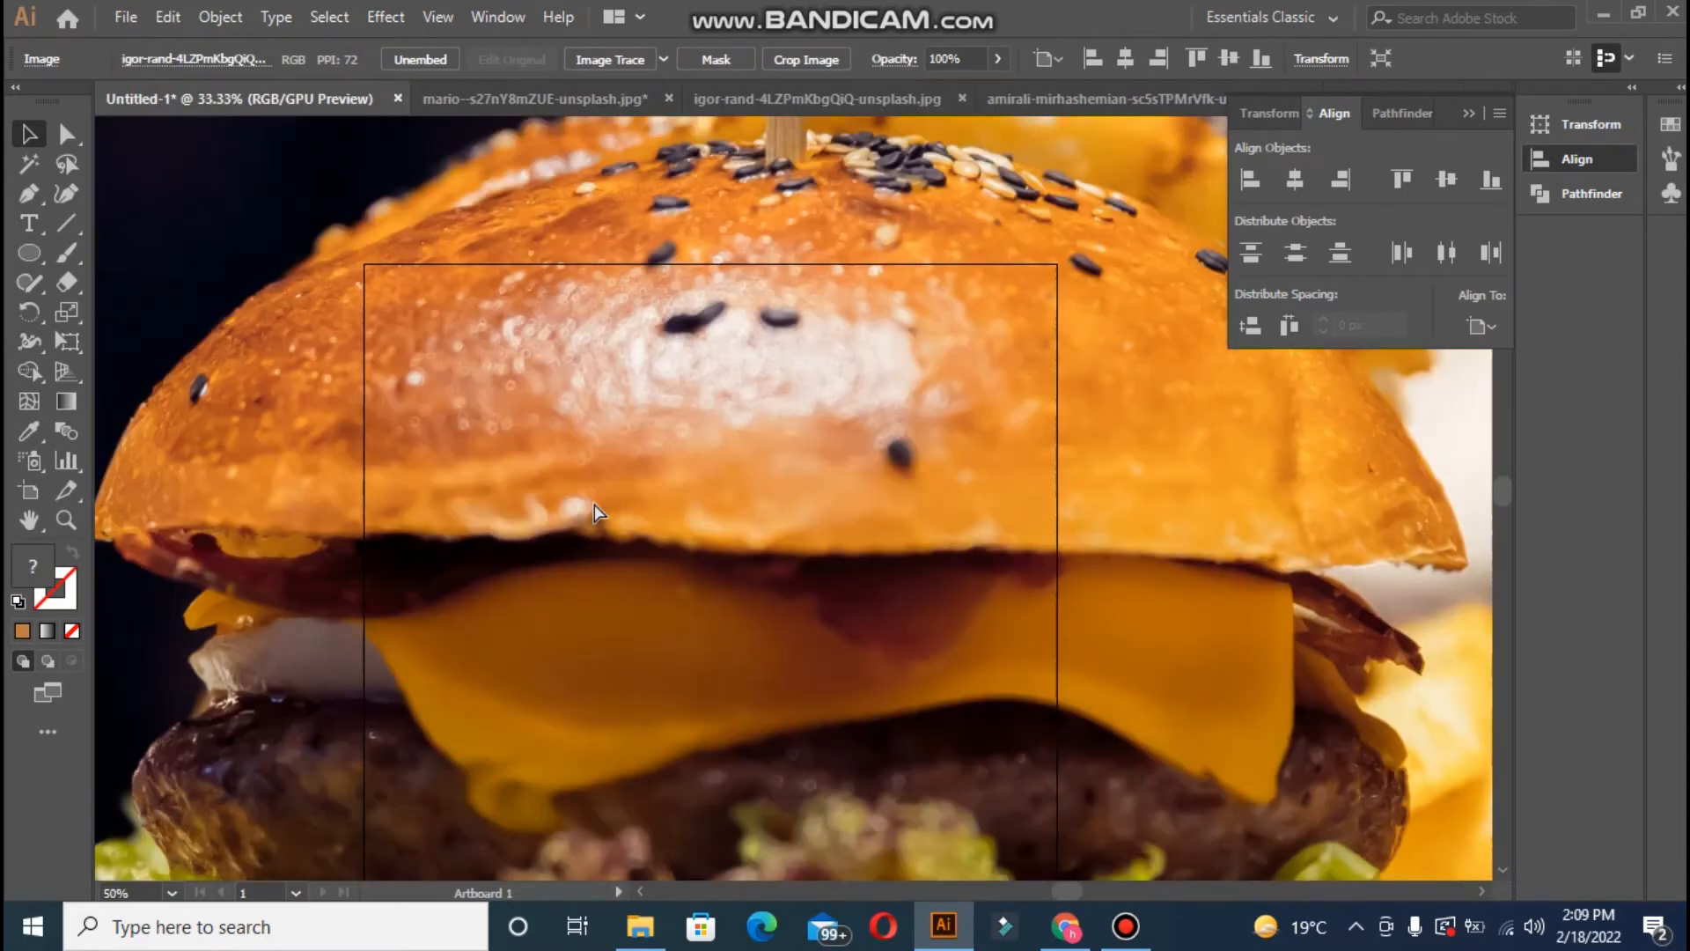
pyautogui.hotkey('ctrl', '-')
pyautogui.hotkey('ctrl', '-')
pyautogui.hotkey('ctrl', '-')
pyautogui.hotkey('ctrl', '-')
pyautogui.hotkey('ctrl', '-')
pyautogui.hotkey('ctrl', '-')
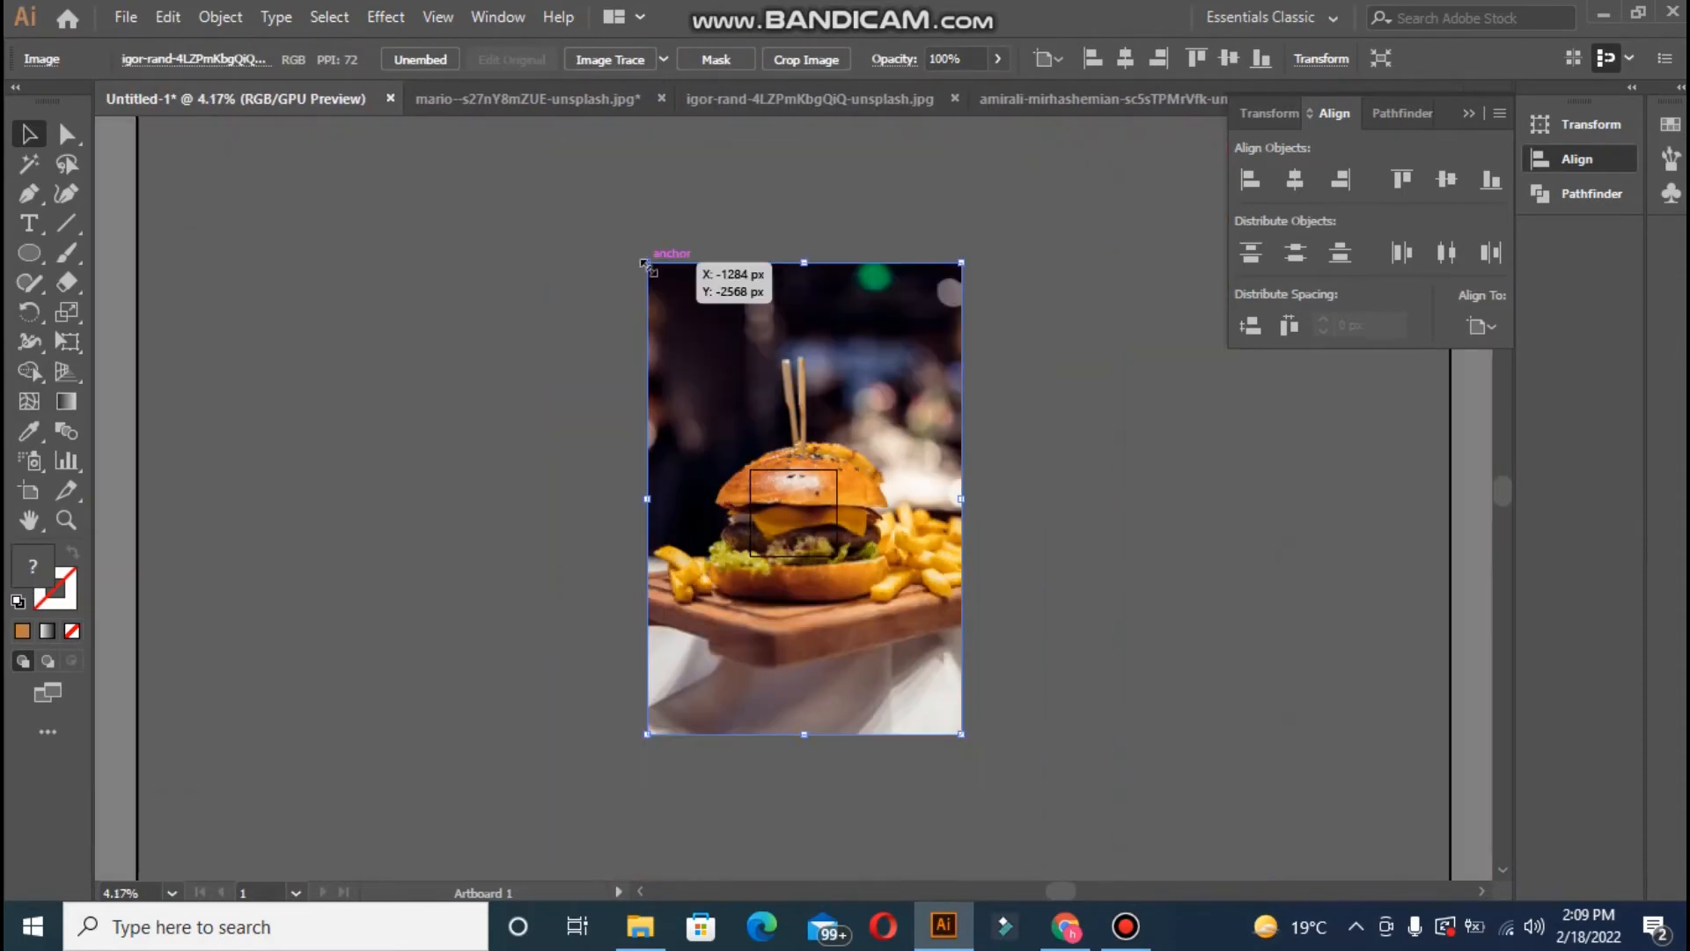
pyautogui.moveTo(647, 264); pyautogui.dragTo(871, 605)
pyautogui.moveTo(920, 661); pyautogui.dragTo(736, 511)
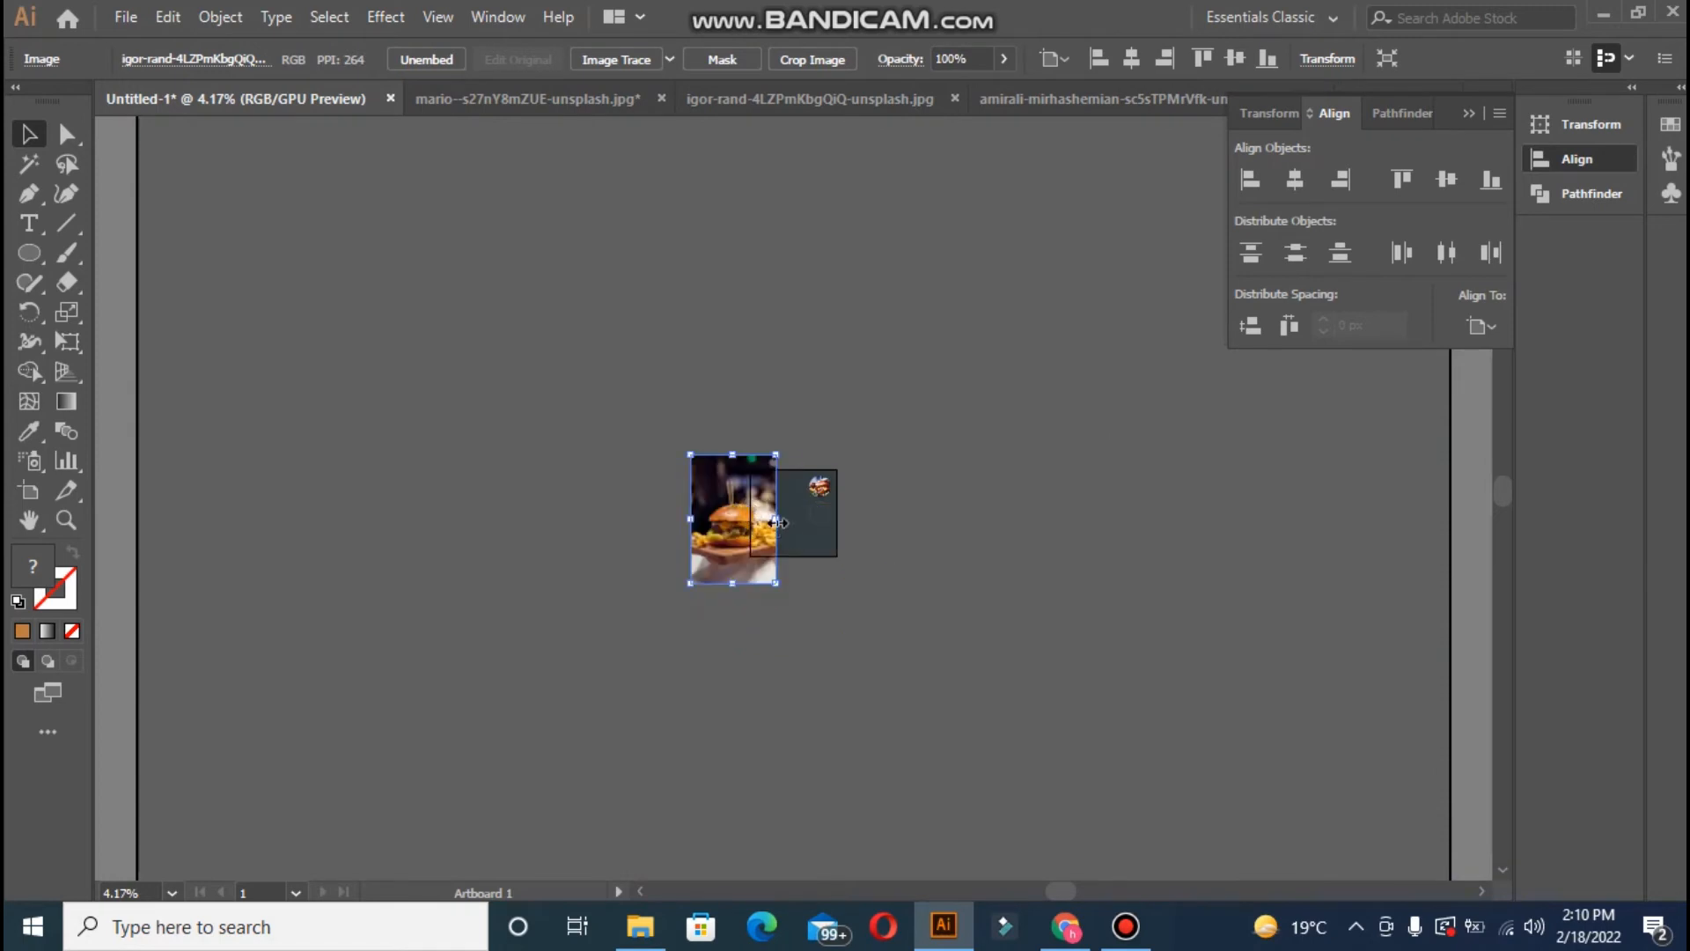
# - Shrink the burger-and-fries photo to roughly the circle's width and move it over the second circle
pyautogui.hotkey('ctrl', 'shift', 'a')
pyautogui.hotkey('ctrl', '+')
pyautogui.hotkey('ctrl', '+')
pyautogui.hotkey('ctrl', '+')
pyautogui.hotkey('ctrl', '+')
pyautogui.hotkey('ctrl', '+')
pyautogui.hotkey('ctrl', '+')
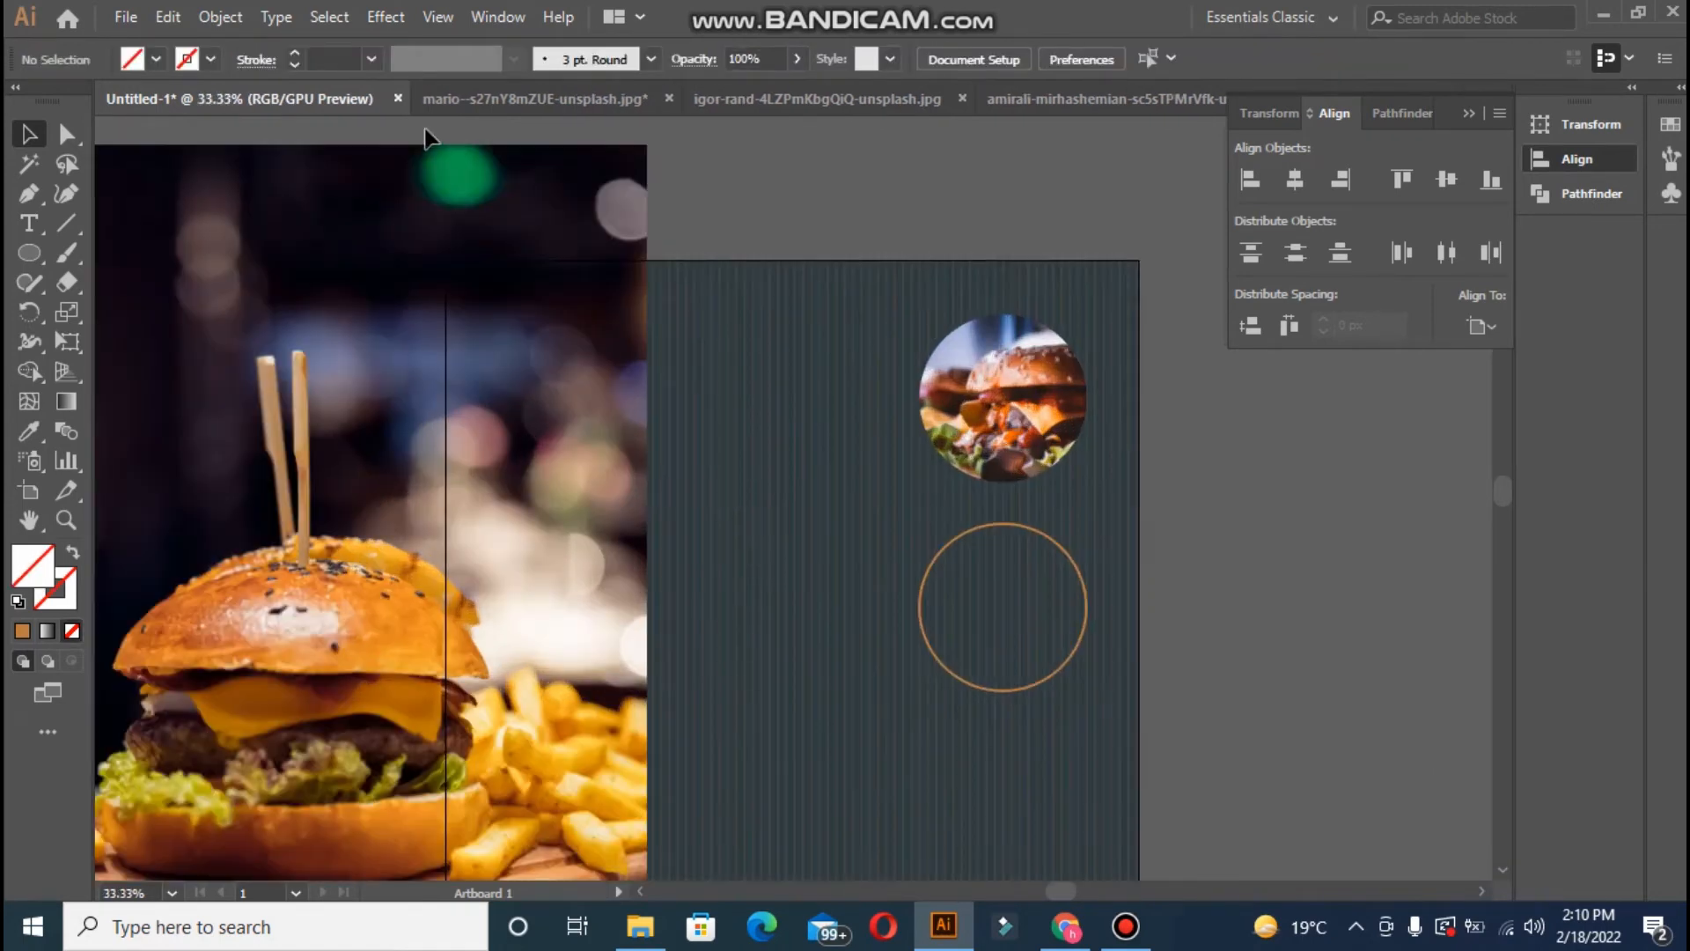
pyautogui.click(472, 210)
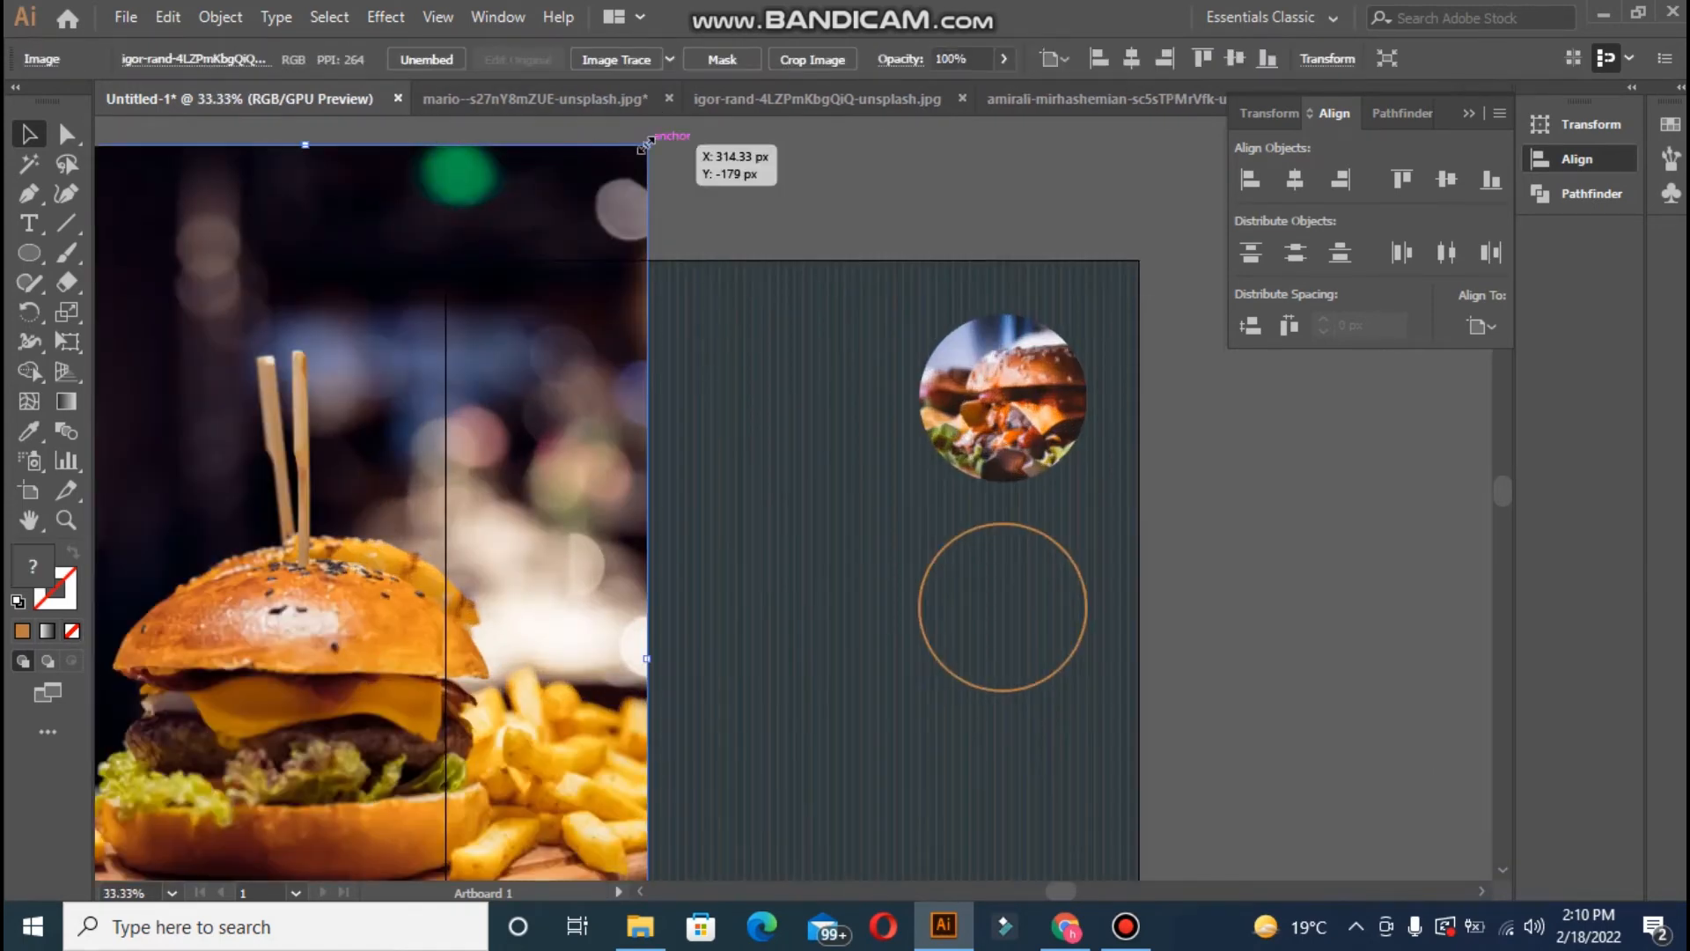
pyautogui.moveTo(647, 145); pyautogui.dragTo(349, 528)
pyautogui.moveTo(290, 687); pyautogui.dragTo(689, 533)
pyautogui.moveTo(513, 322); pyautogui.dragTo(951, 657)
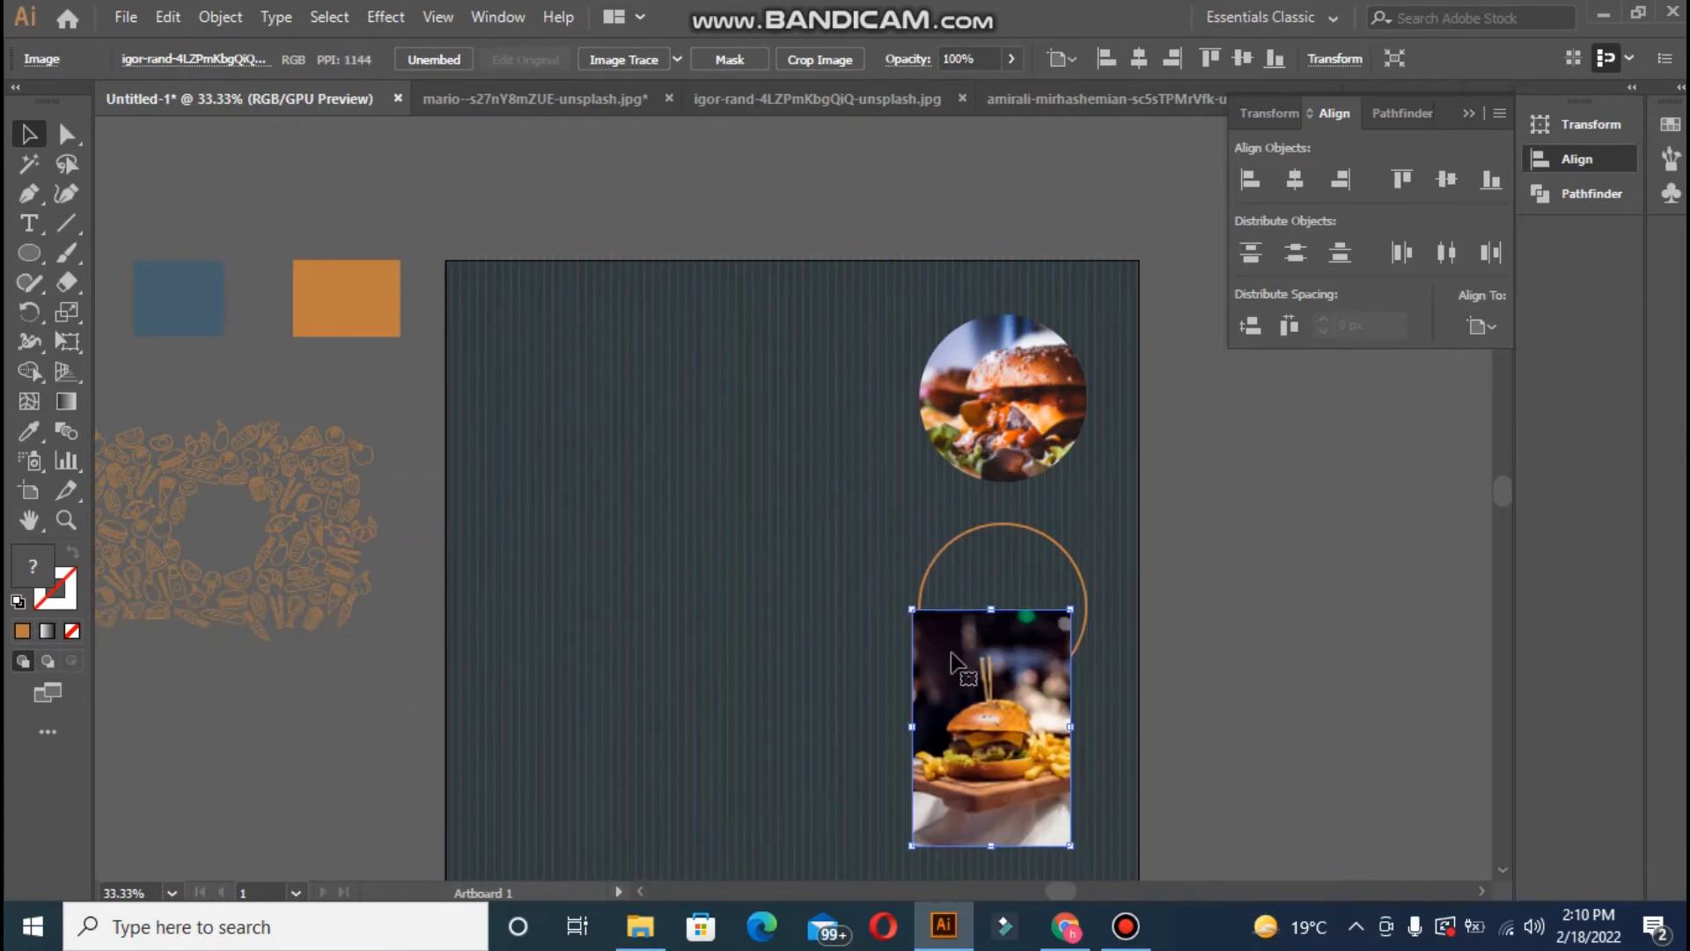
# - Bring the second circle in front of the burger-and-fries photo and position the photo so the burger sits inside it
pyautogui.click(1002, 526)
pyautogui.rightClick(1002, 526)
pyautogui.moveTo(1214, 393)
pyautogui.click(1307, 404)
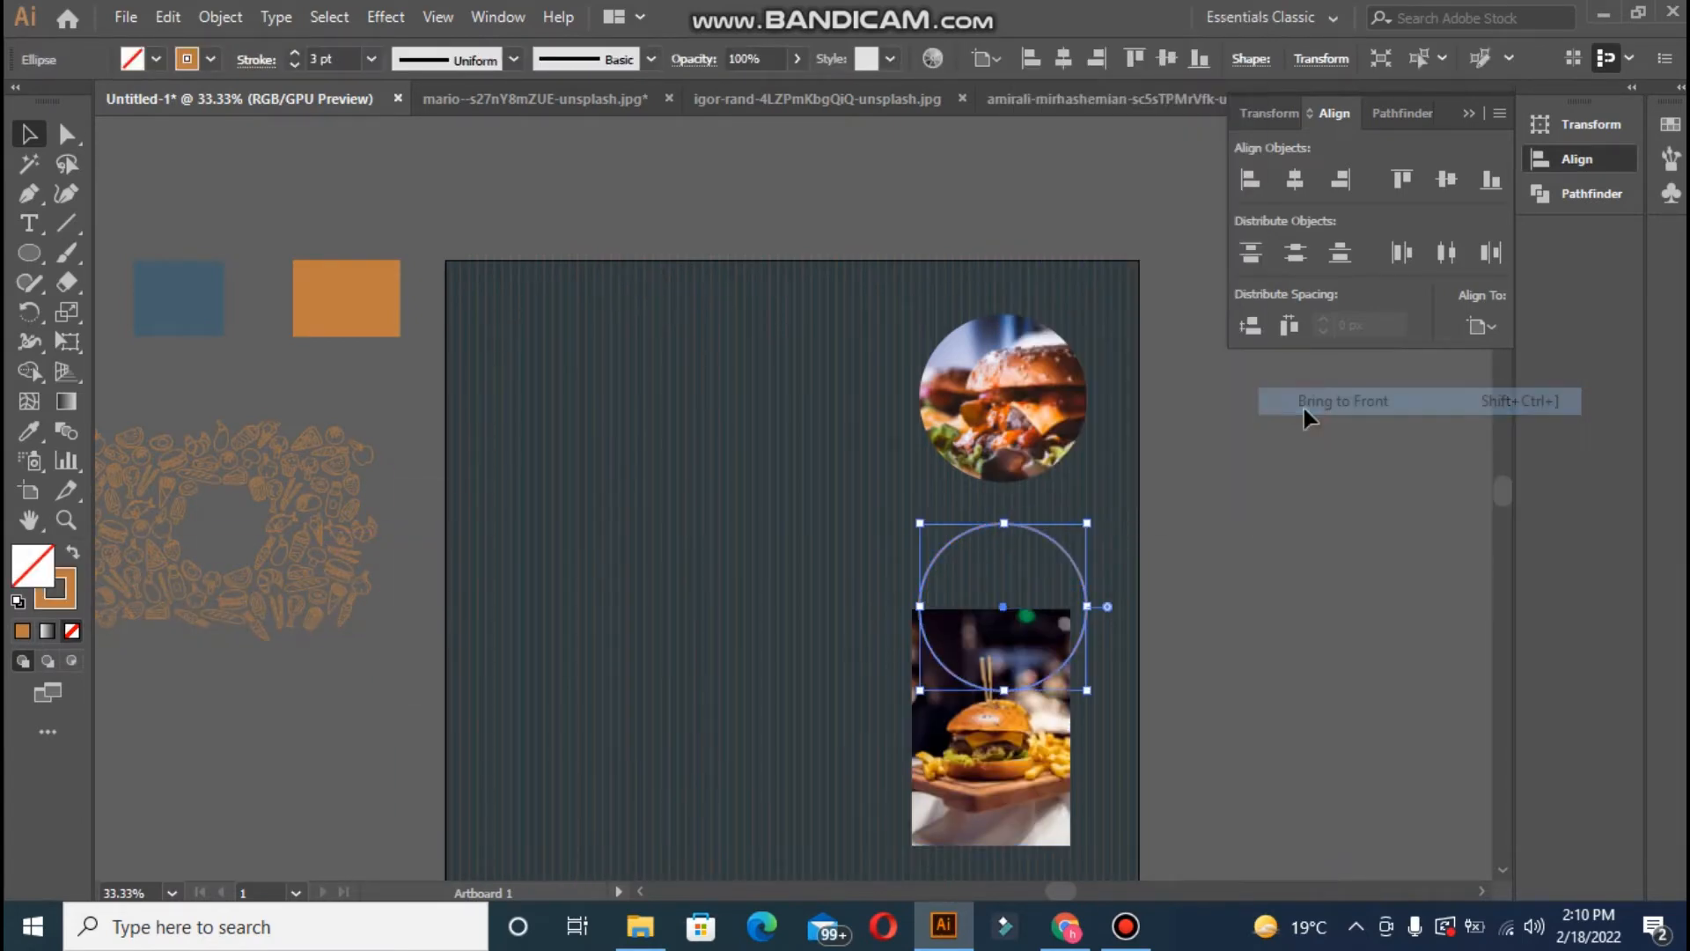
pyautogui.click(1171, 553)
pyautogui.moveTo(1032, 689); pyautogui.dragTo(1012, 678)
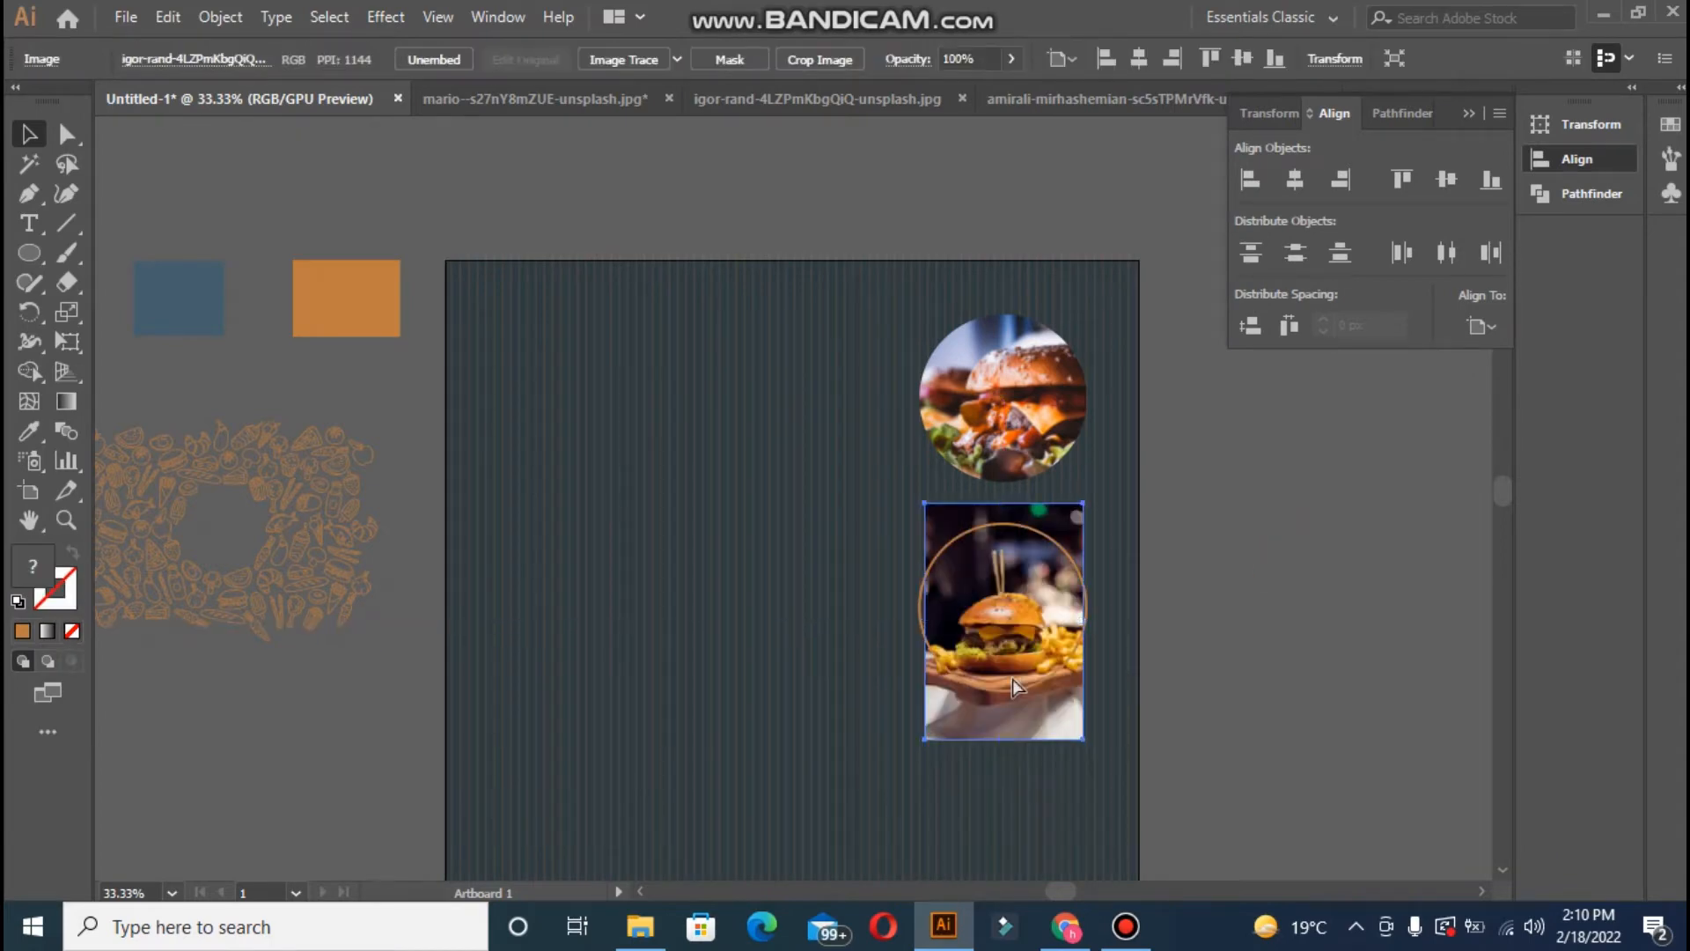
pyautogui.hotkey('ctrl', '+')
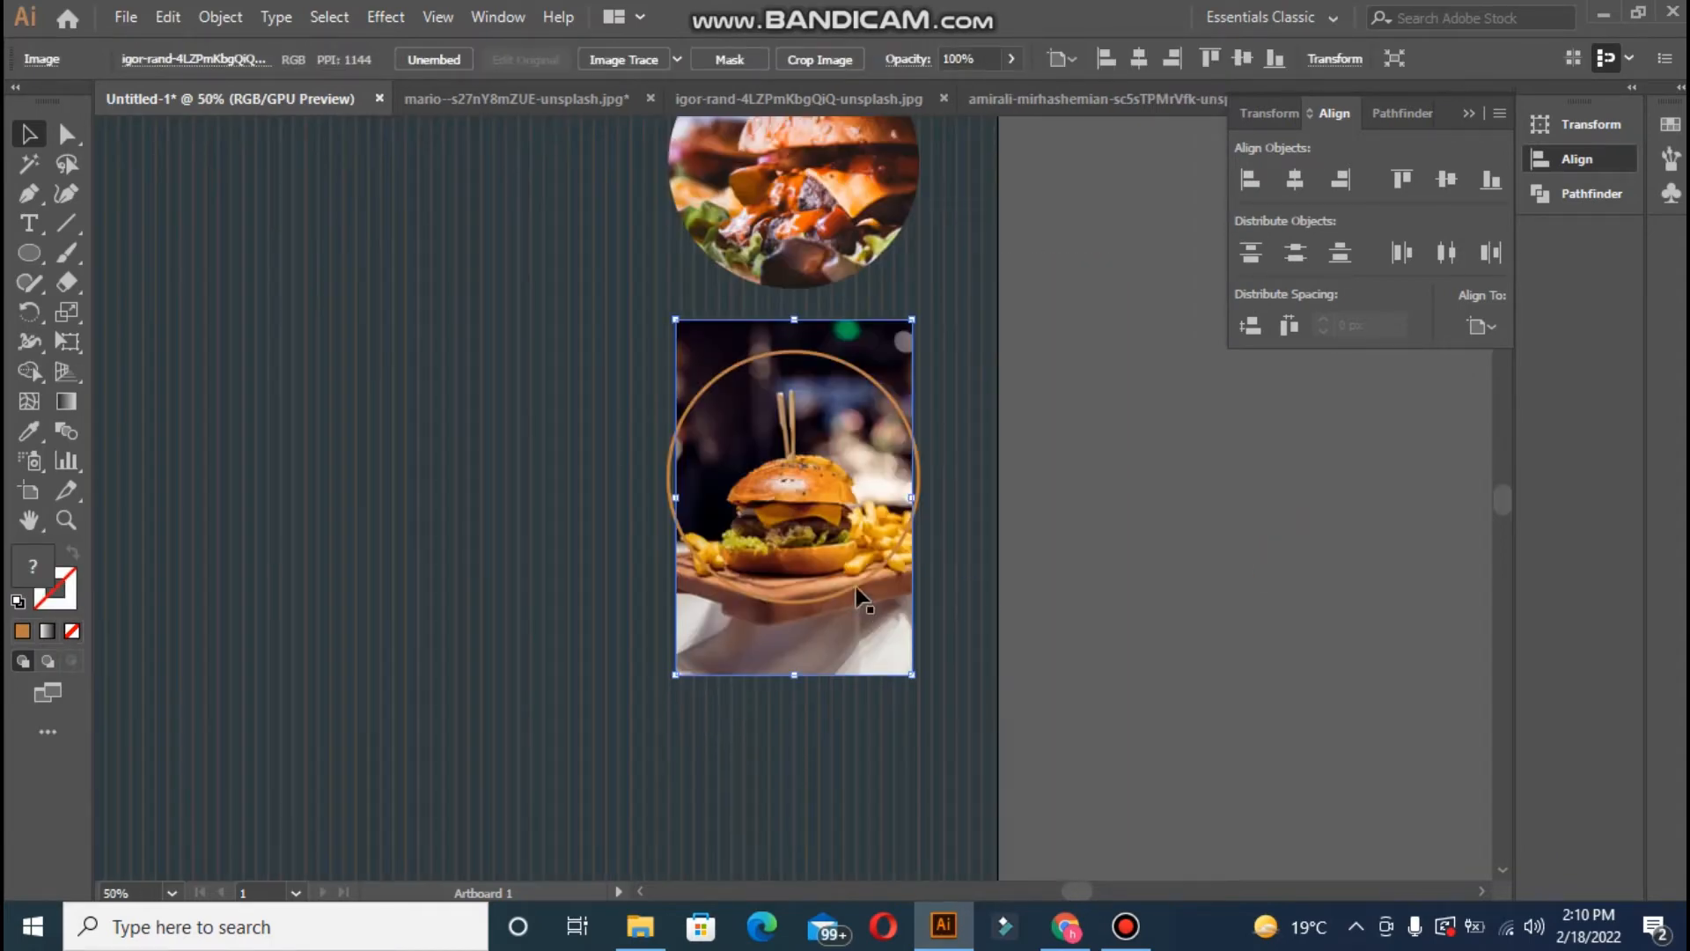
# - Place a spare copy of the circle fitted to the photo's width and clip the burger-and-fries photo with the original
pyautogui.moveTo(859, 598); pyautogui.dragTo(551, 558)
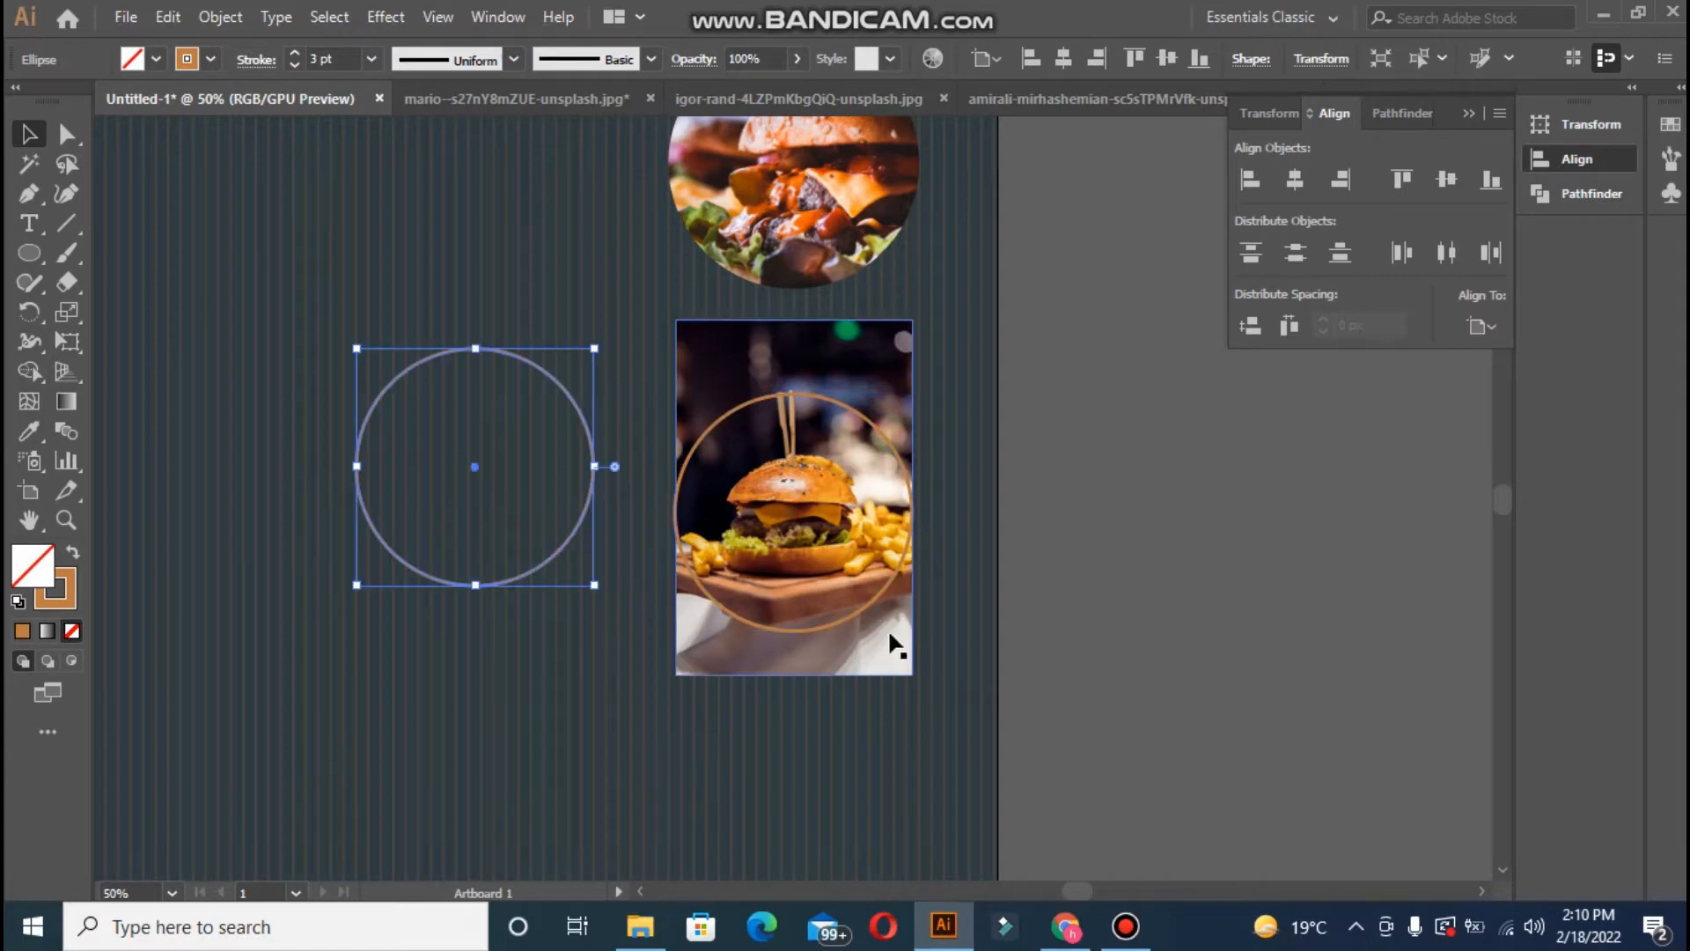
pyautogui.click(859, 614)
pyautogui.keyDown('shift'); pyautogui.click(853, 674); pyautogui.keyUp('shift')
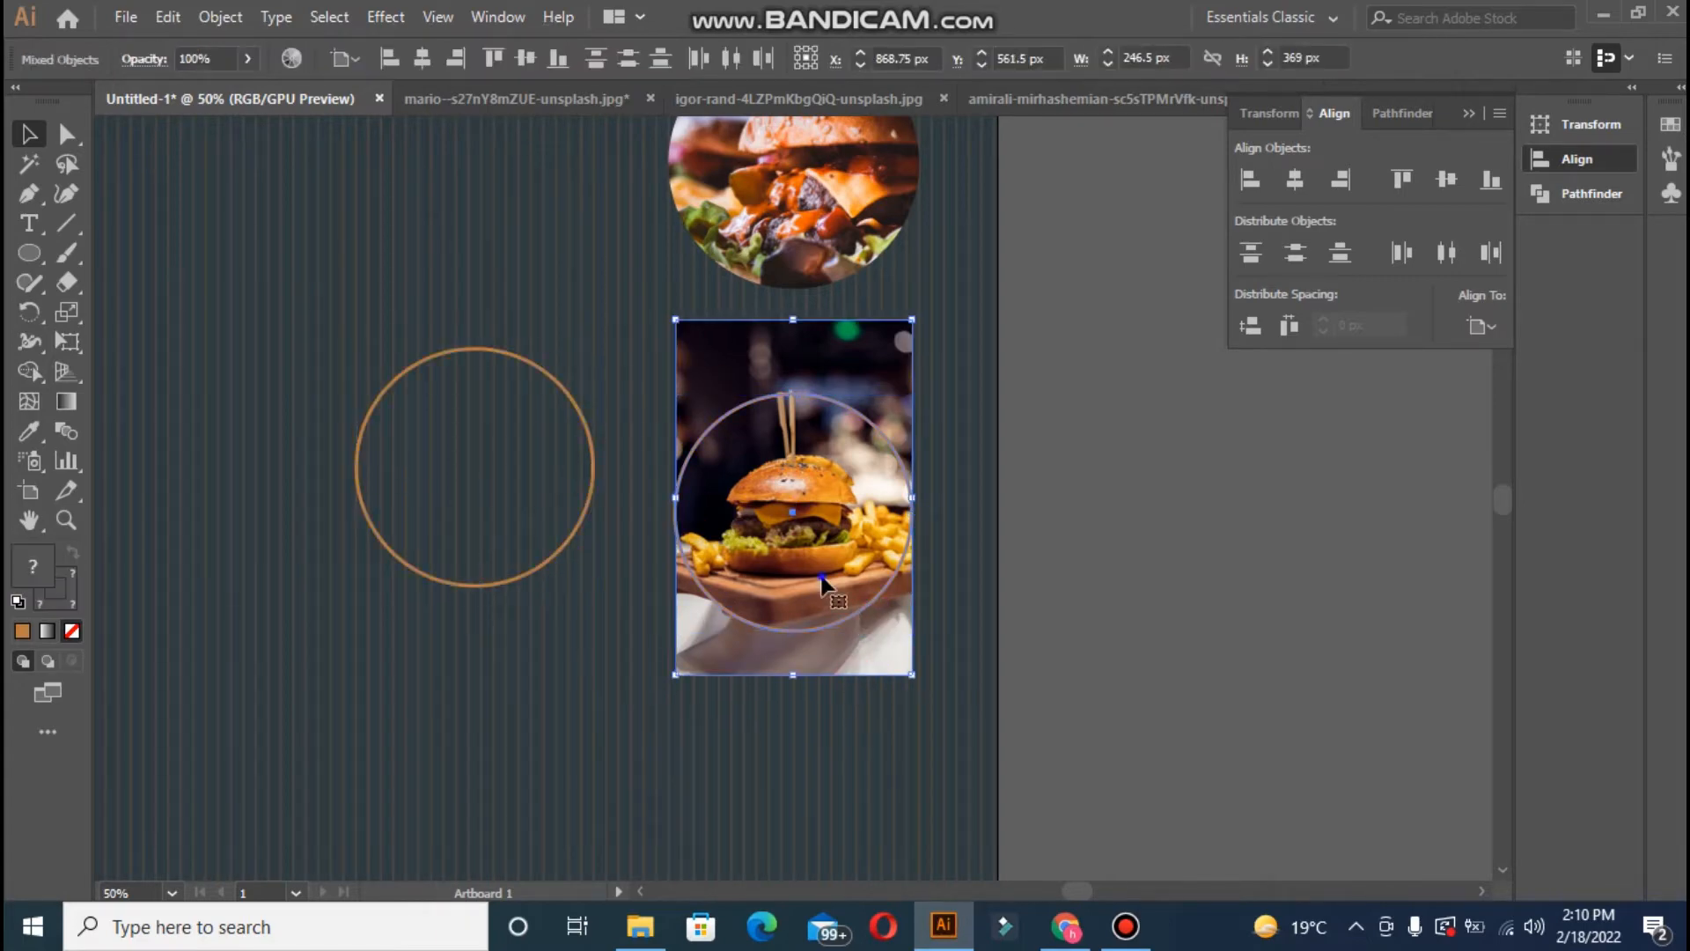
pyautogui.rightClick(823, 579)
pyautogui.click(996, 391)
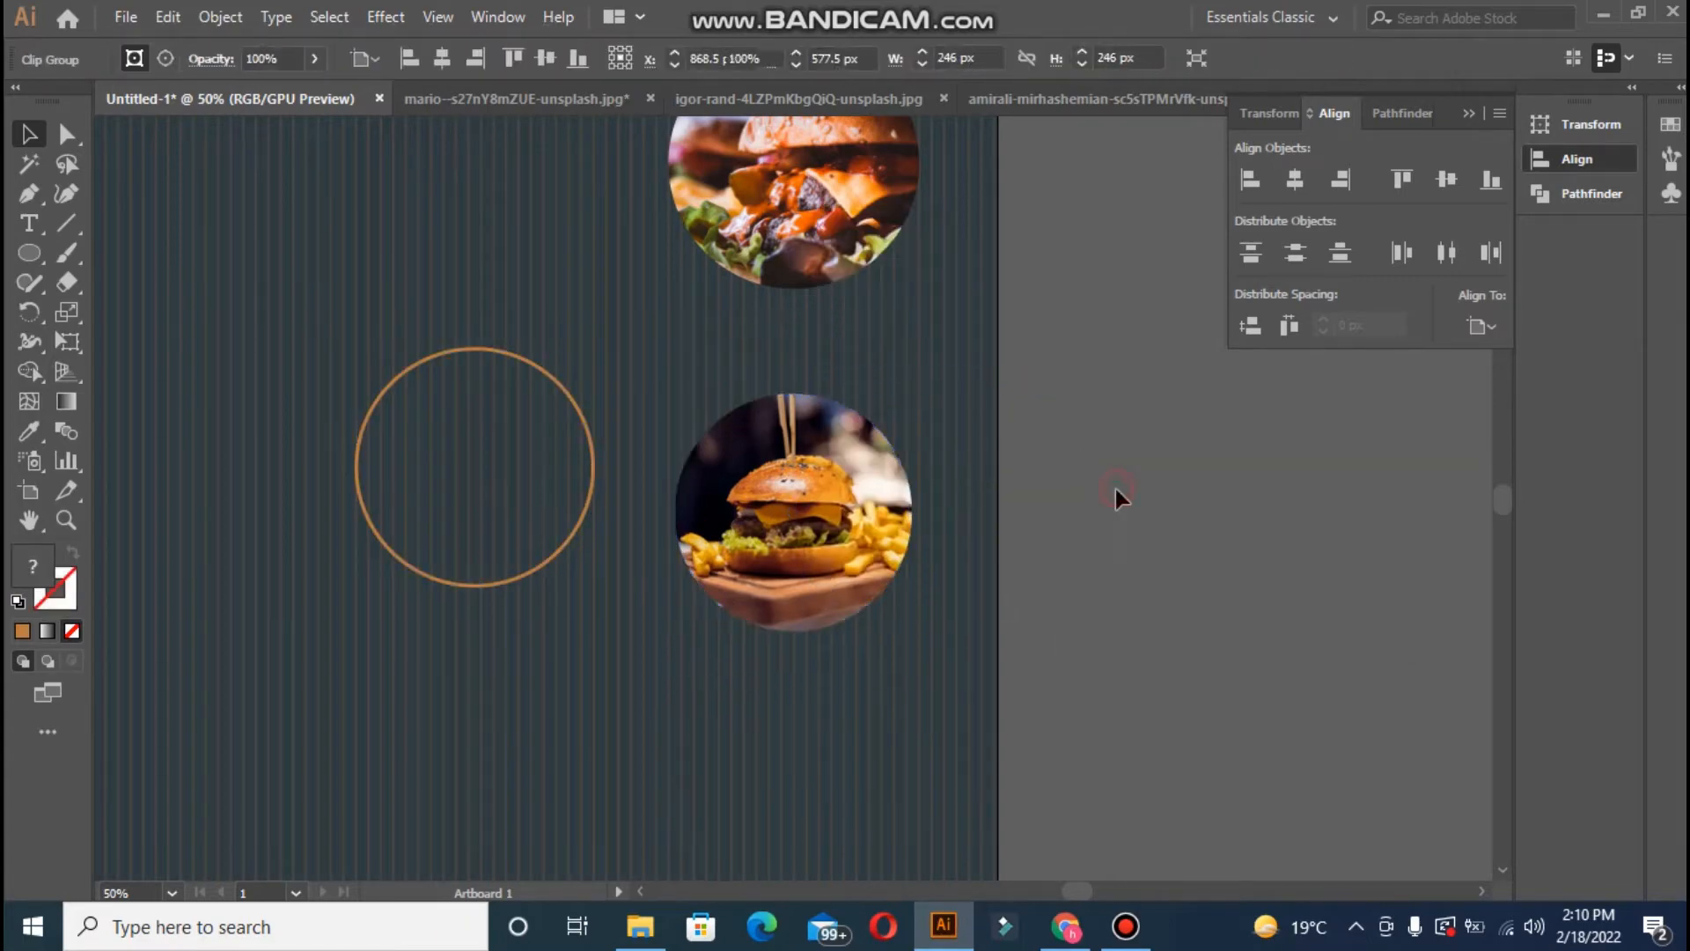
# - Move the spare circle below the clipped burger-and-fries photo as the third circle in the column
pyautogui.click(1116, 488)
pyautogui.hotkey('ctrl', '-')
pyautogui.moveTo(642, 542); pyautogui.dragTo(811, 696)
# - Paste a copy of the third photo, the burger on a dark background, from its own document into Untitled-1
pyautogui.click(1046, 97)
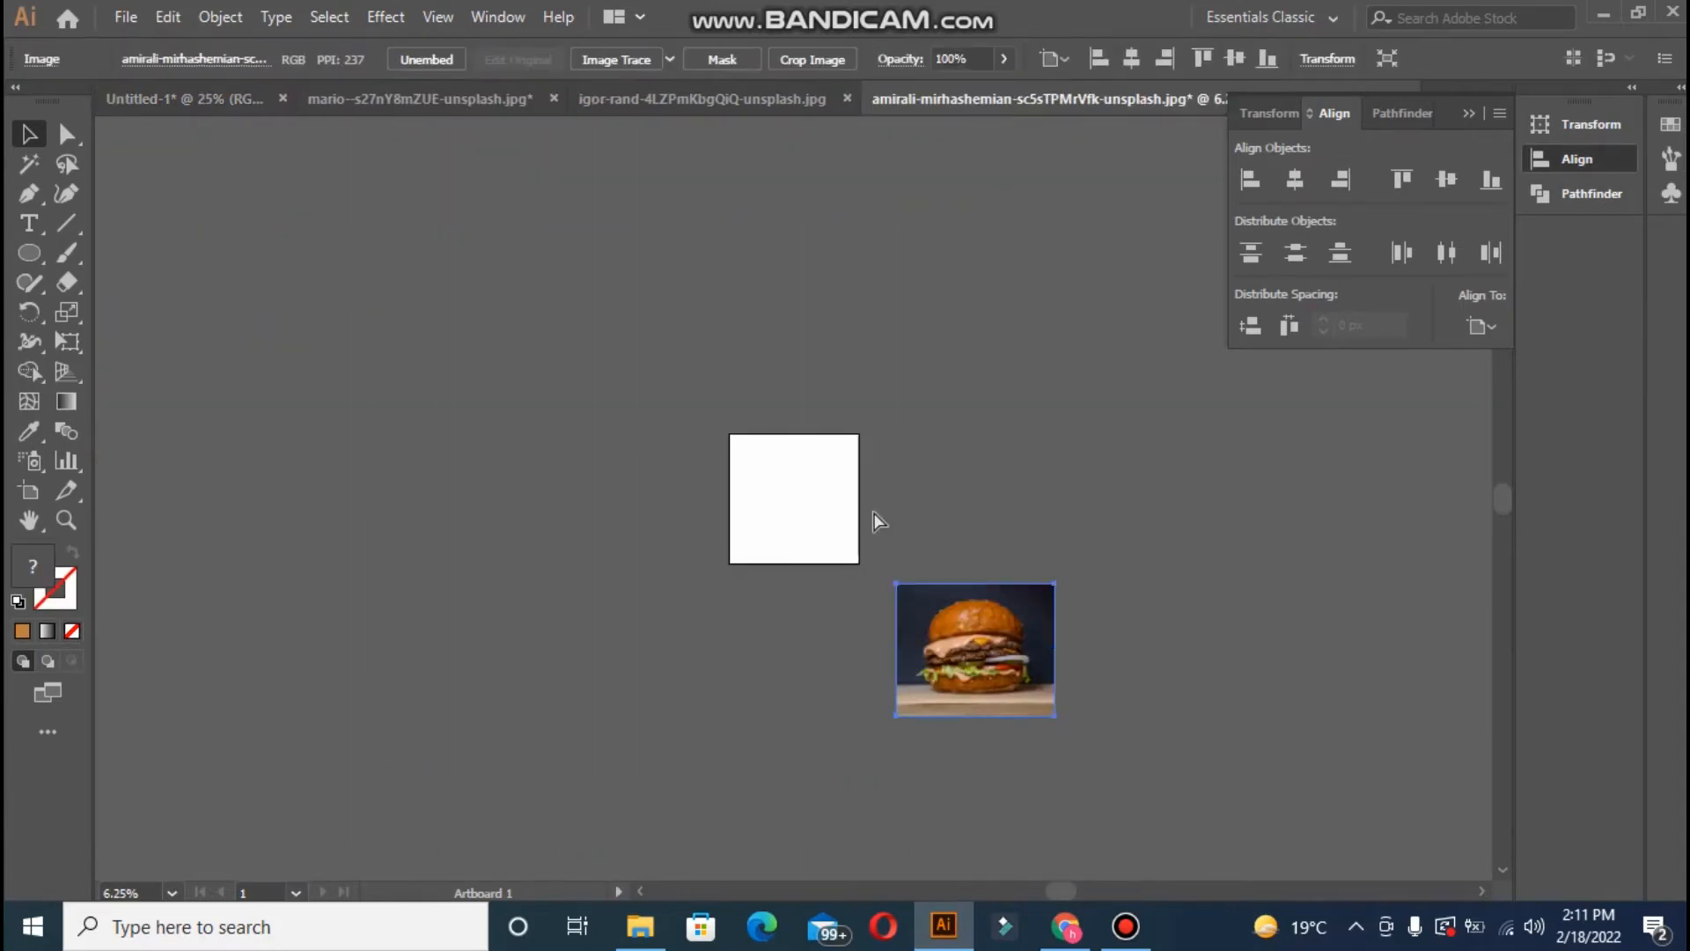
pyautogui.hotkey('ctrl', 'c')
pyautogui.click(215, 98)
pyautogui.hotkey('ctrl', 'v')
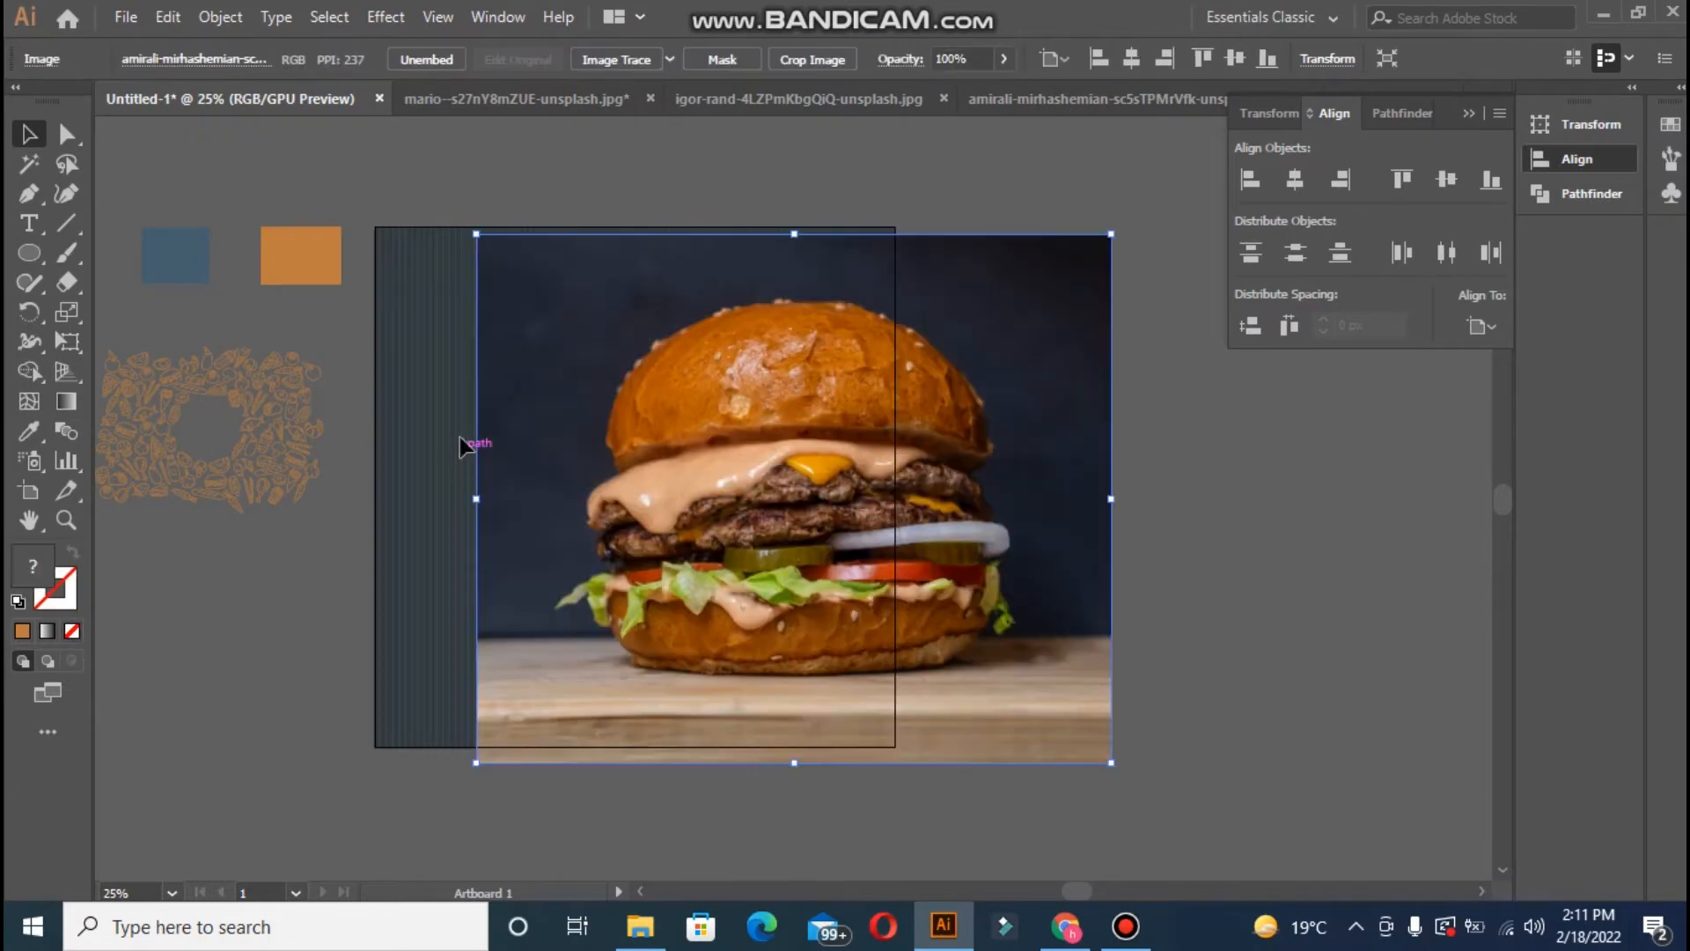
# - Scale down the third burger photo and place it on the artboard beside the column of circles
pyautogui.moveTo(471, 226); pyautogui.dragTo(906, 585)
pyautogui.moveTo(981, 705); pyautogui.dragTo(526, 604)
pyautogui.hotkey('ctrl', '=')
pyautogui.hotkey('ctrl', '=')
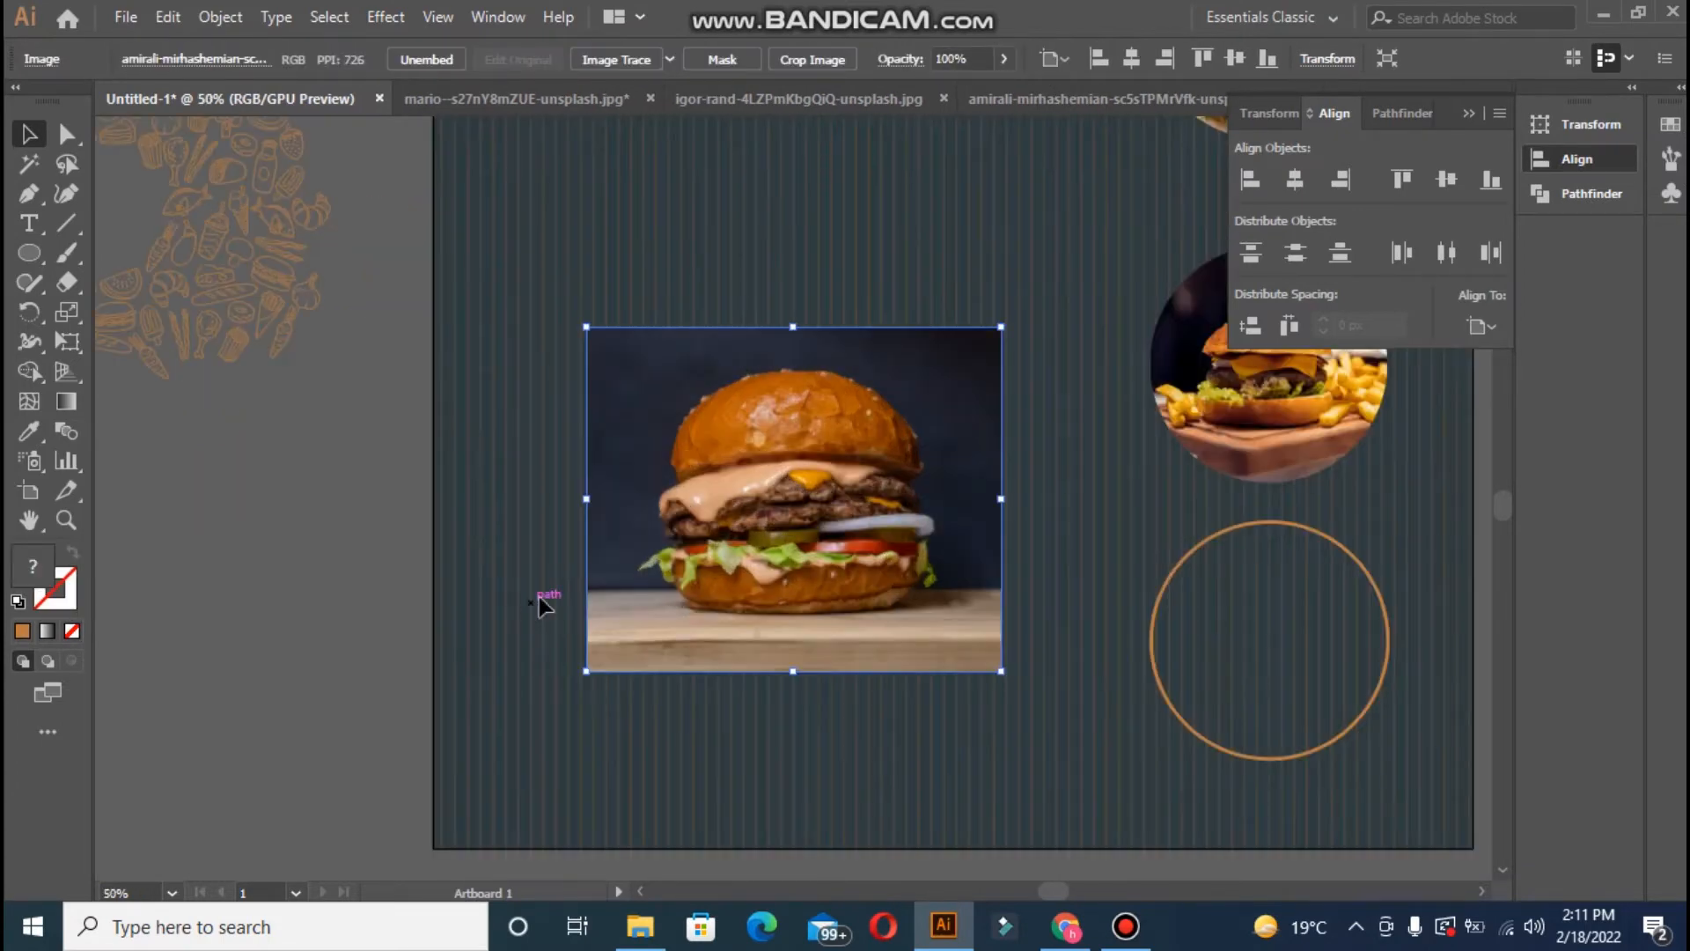
# - Place the third burger photo over the lowest circle in the column and bring that circle to the front
pyautogui.rightClick(1218, 536)
pyautogui.moveTo(1281, 742)
pyautogui.click(1151, 743)
pyautogui.moveTo(912, 581); pyautogui.dragTo(1352, 730)
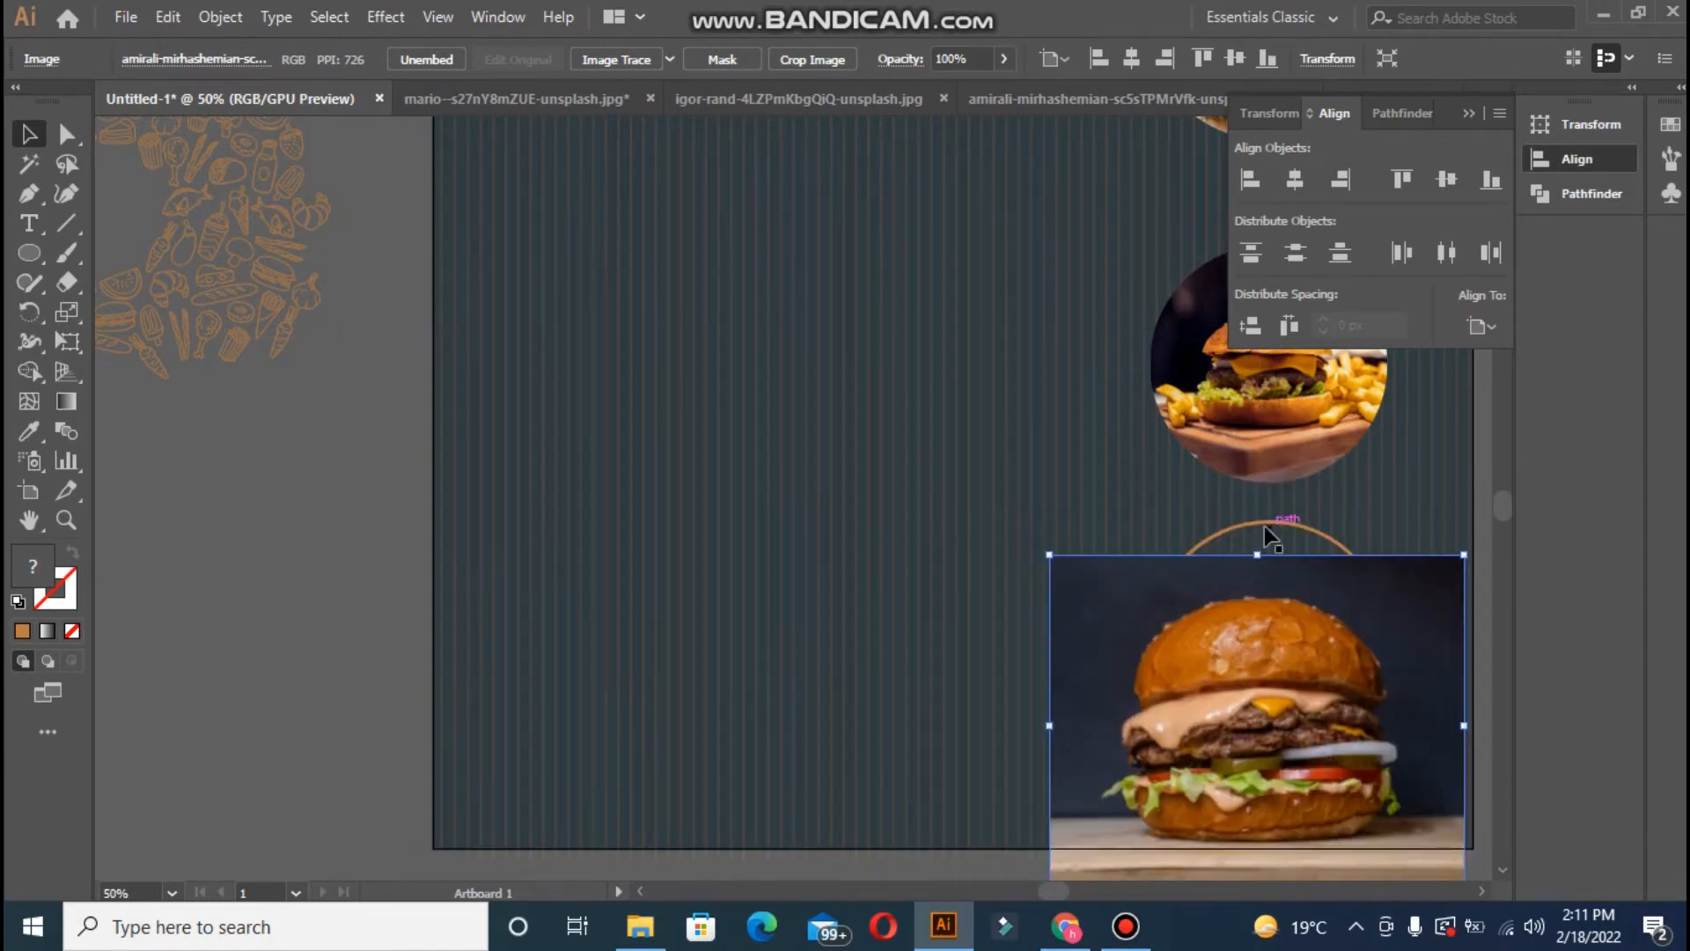
pyautogui.click(1264, 525)
pyautogui.rightClick(1264, 519)
pyautogui.moveTo(1382, 397)
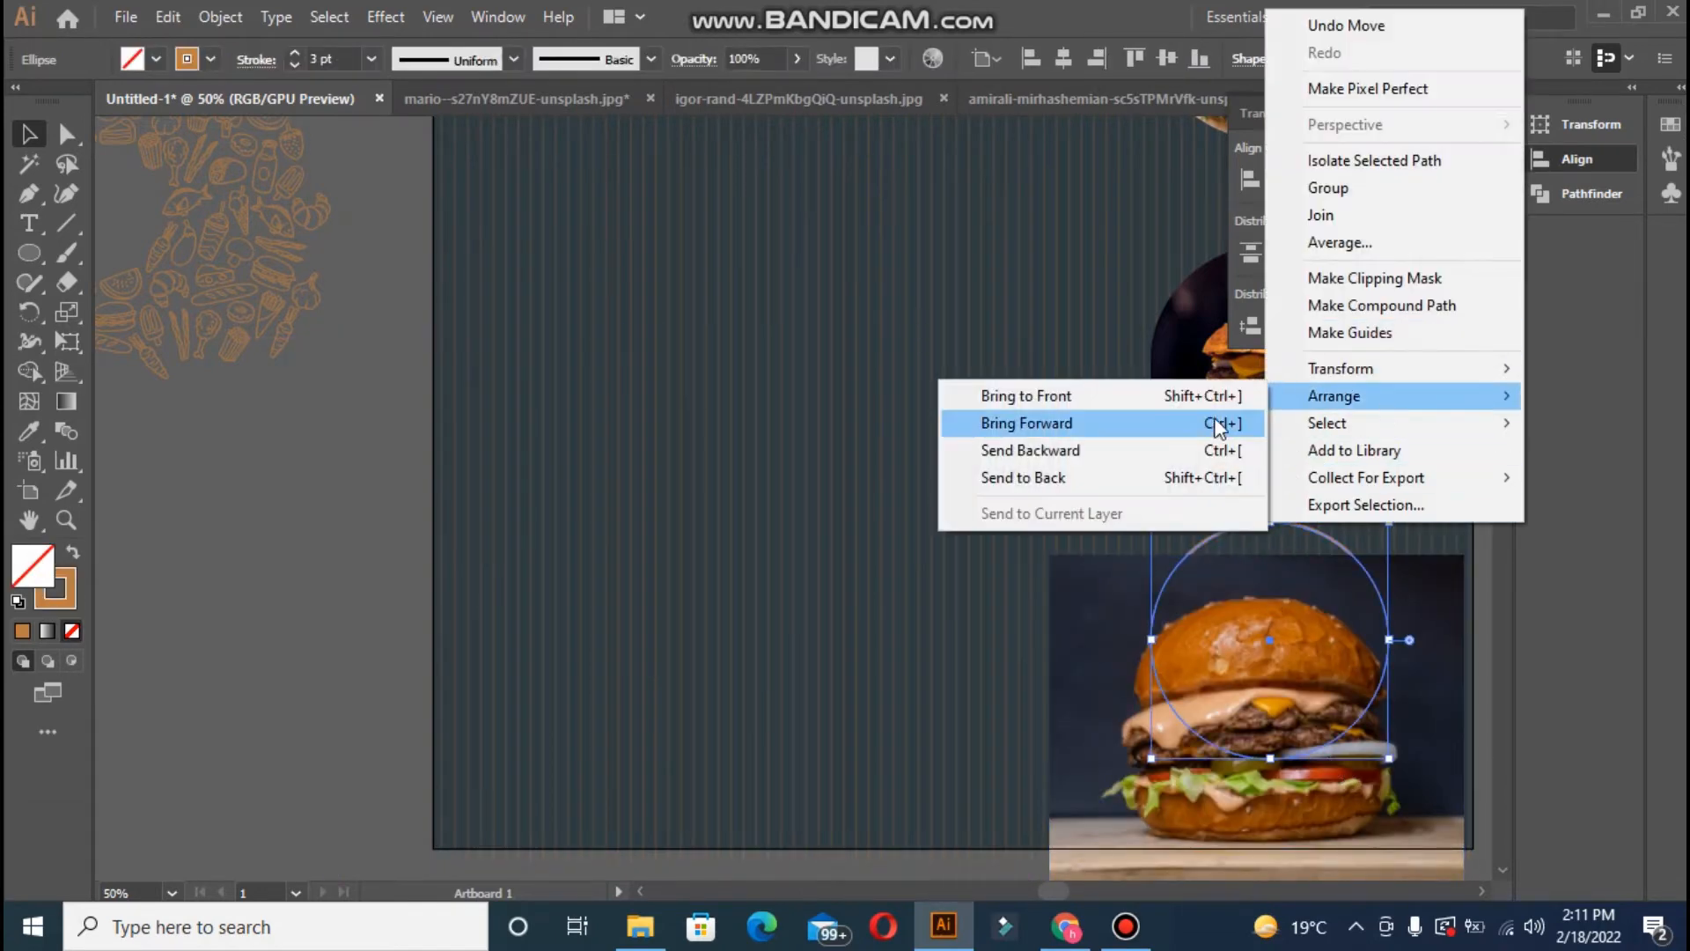
pyautogui.click(1215, 397)
# - Shift the third photo up behind the lowest circle and enlarge the circle until it frames the whole burger
pyautogui.click(1133, 661)
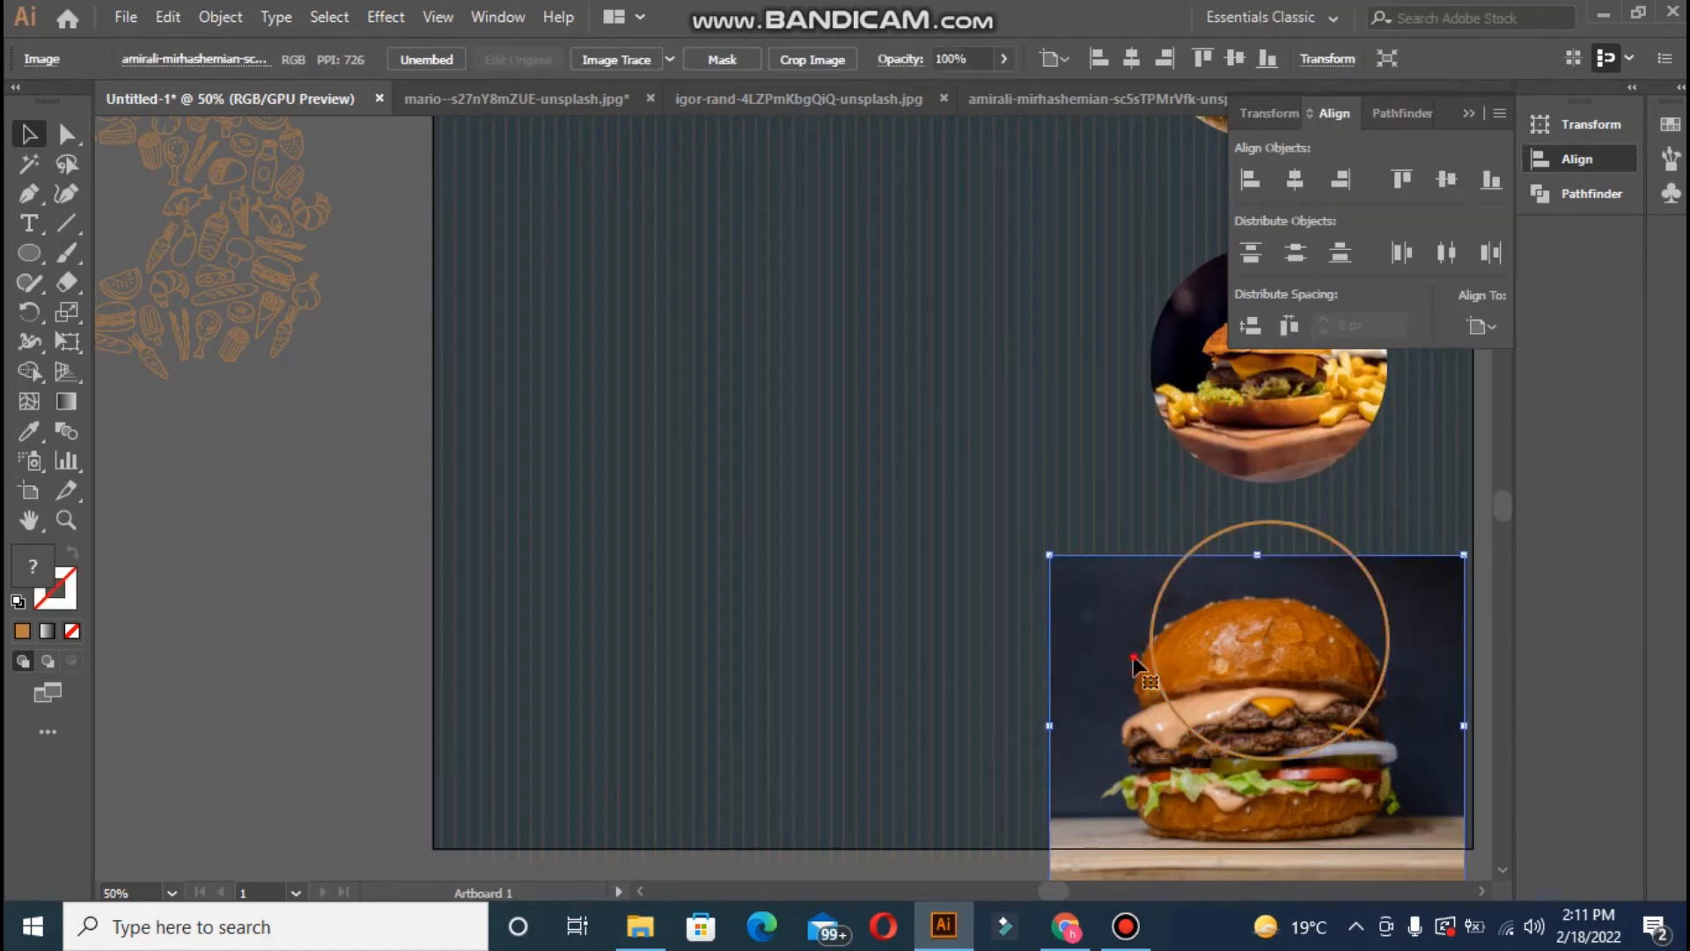
pyautogui.moveTo(1133, 661); pyautogui.dragTo(1141, 594)
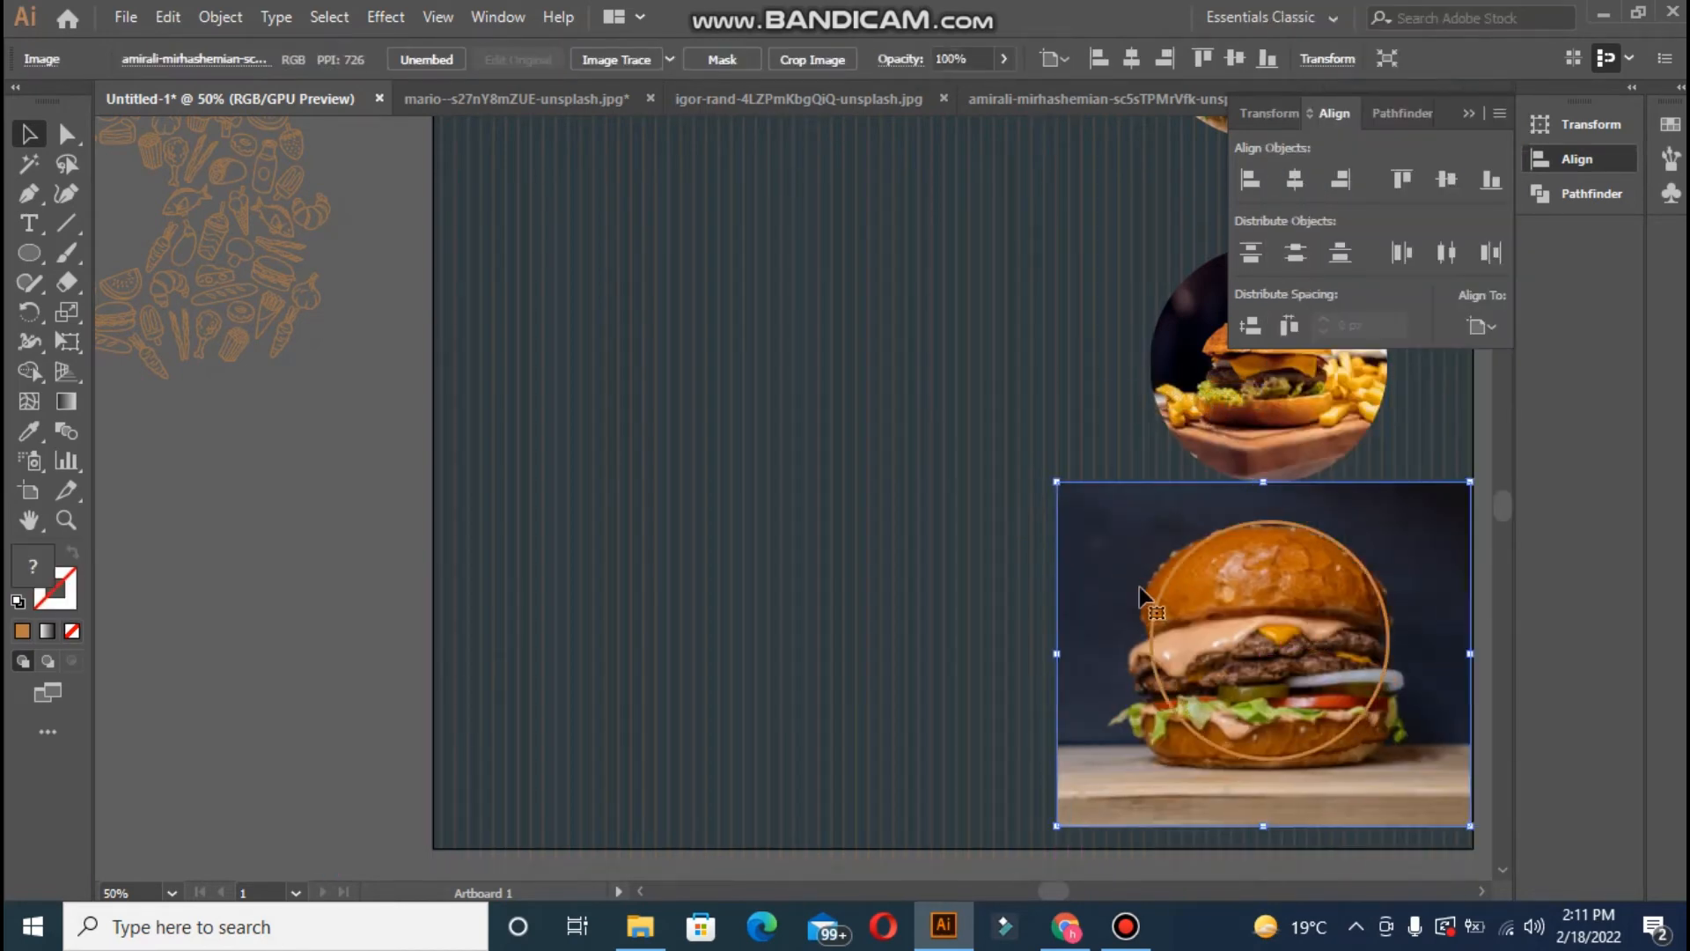
pyautogui.click(1167, 700)
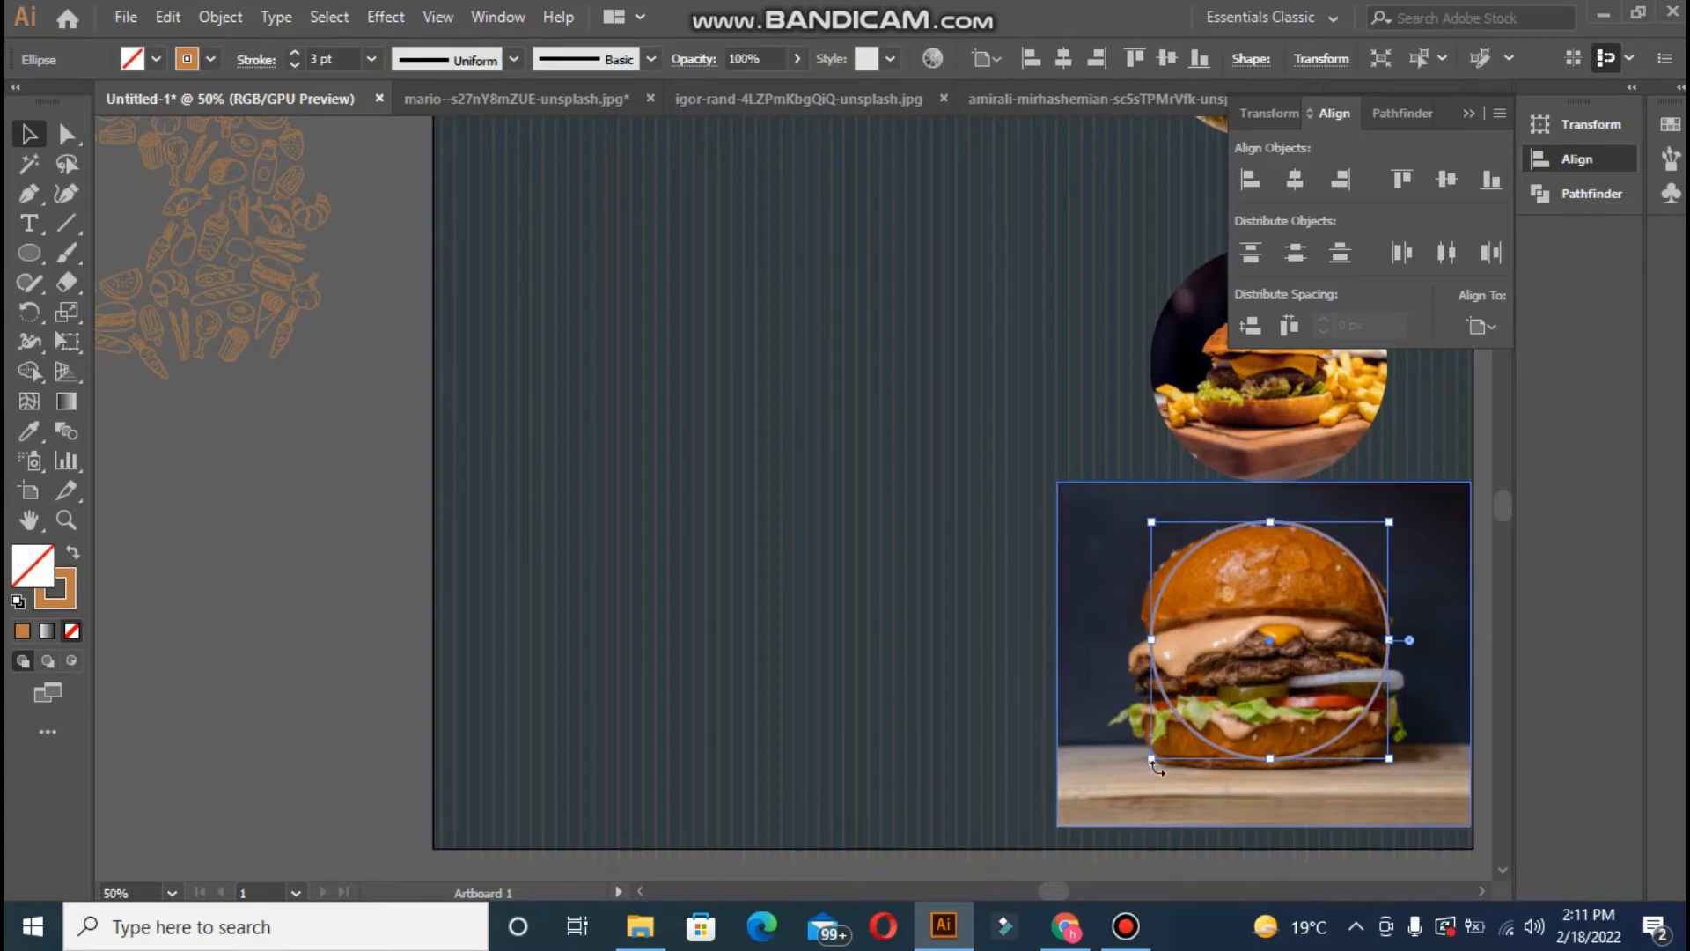
pyautogui.moveTo(1151, 758); pyautogui.dragTo(1120, 803)
pyautogui.moveTo(1388, 792); pyautogui.dragTo(1412, 797)
pyautogui.moveTo(1406, 521); pyautogui.dragTo(1412, 514)
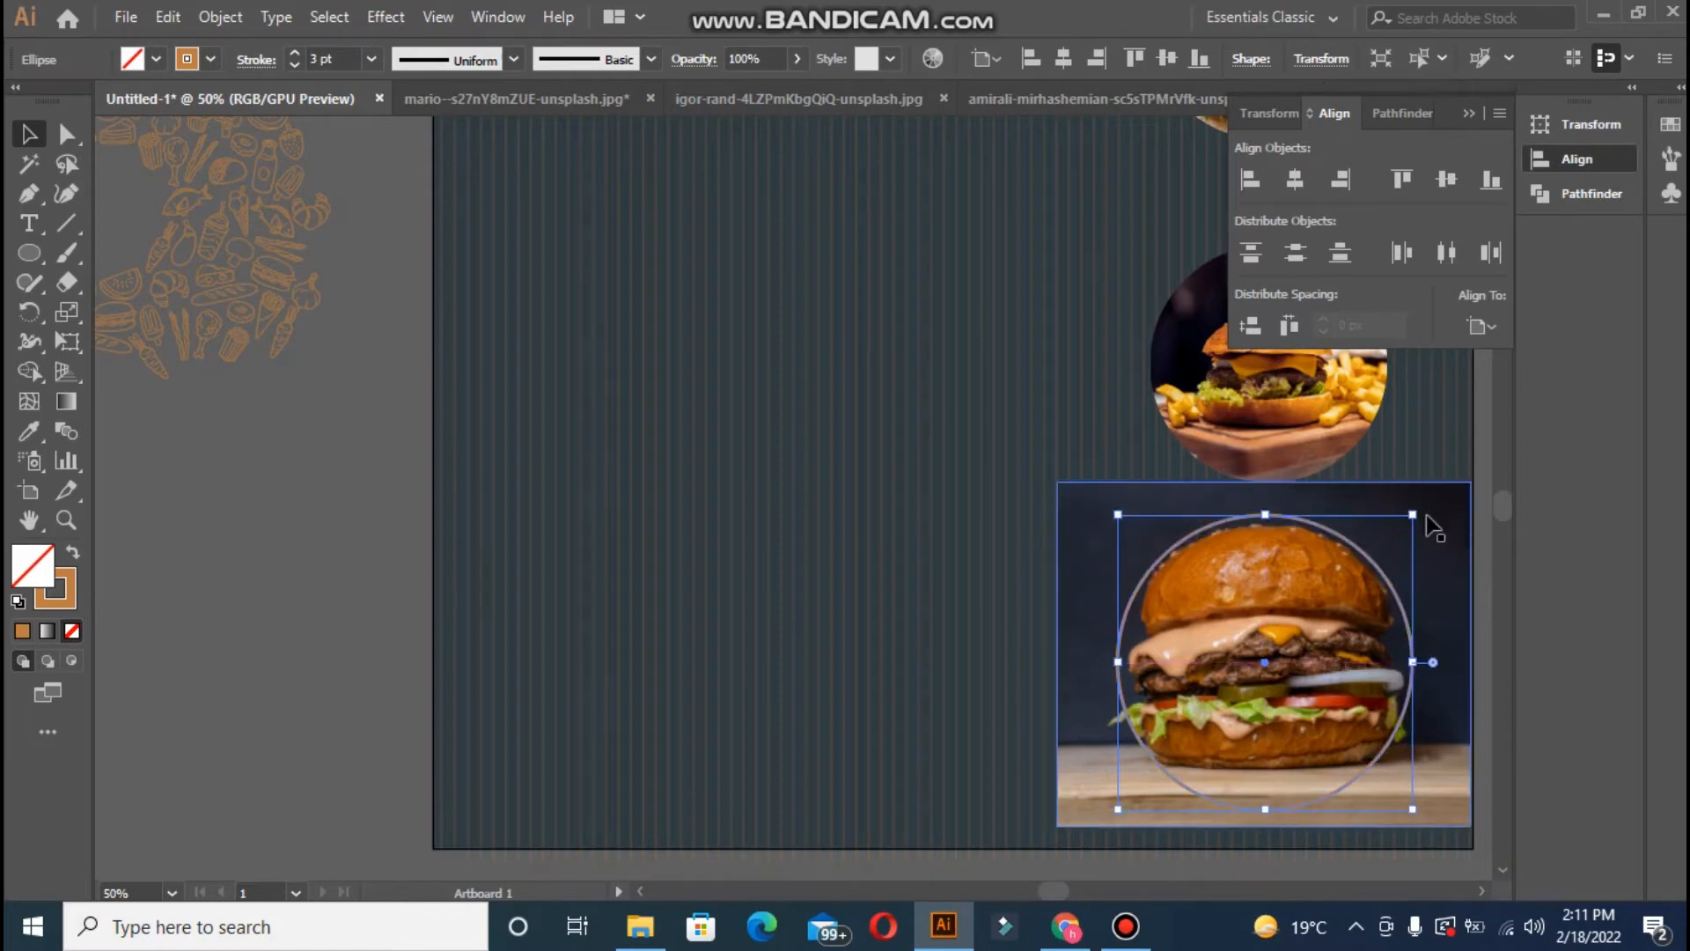
# - Clip the third burger photo with the enlarged circle using a clipping mask
pyautogui.moveTo(1082, 489); pyautogui.dragTo(1168, 612)
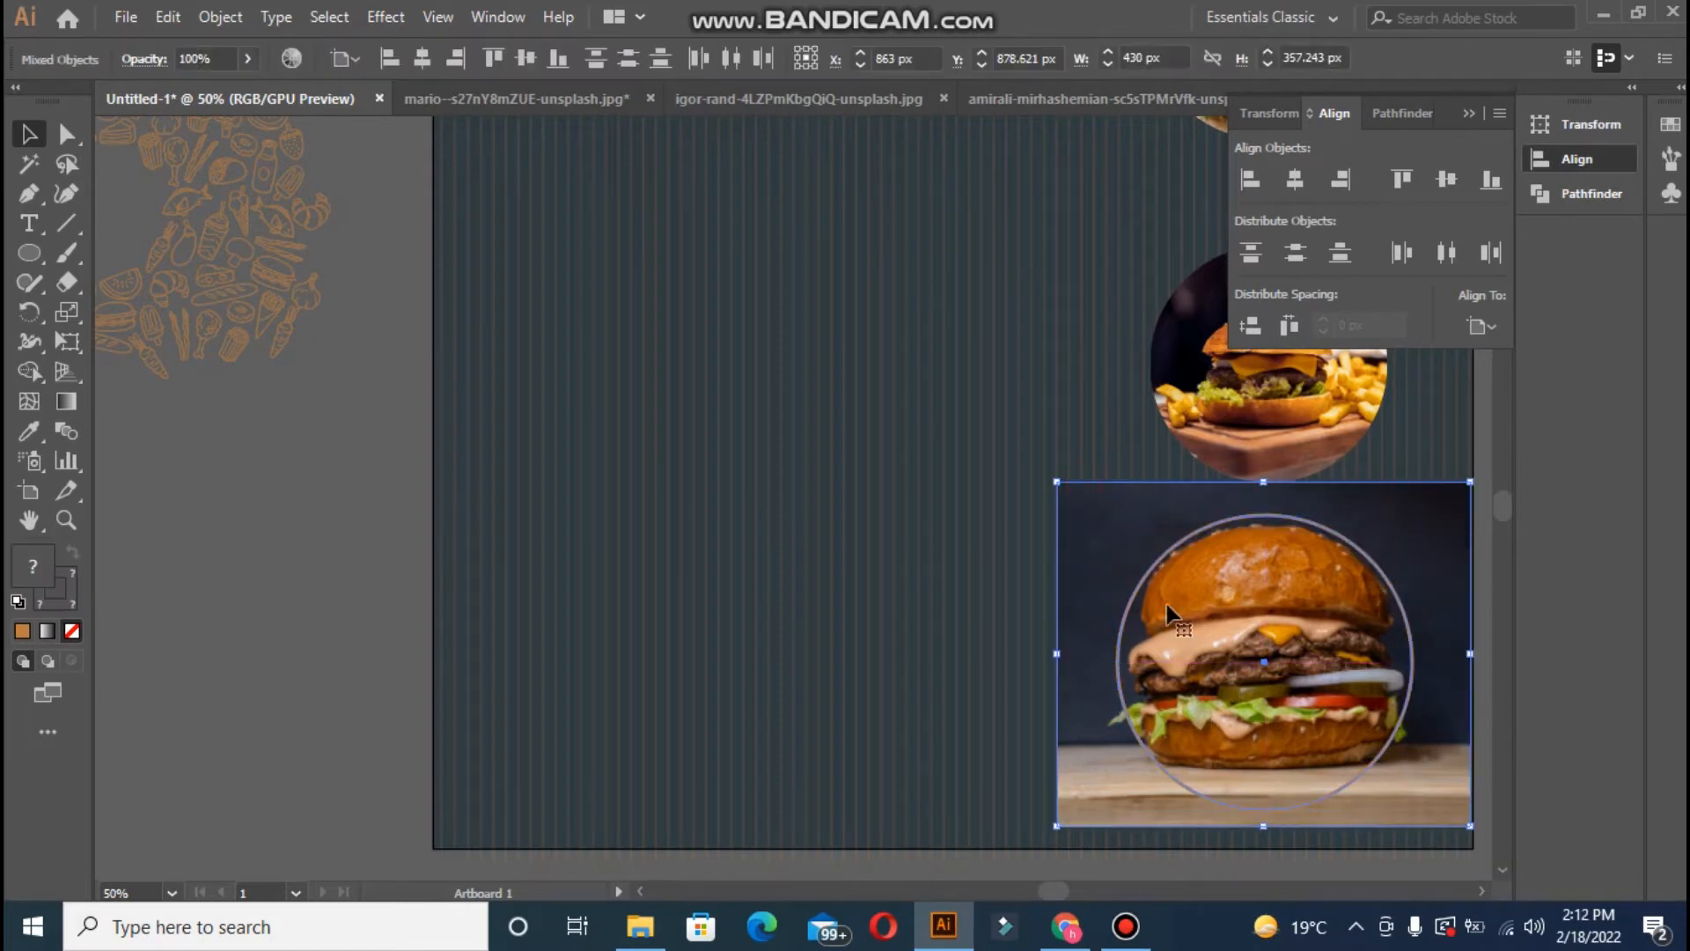
pyautogui.click(1135, 602)
pyautogui.rightClick(1131, 618)
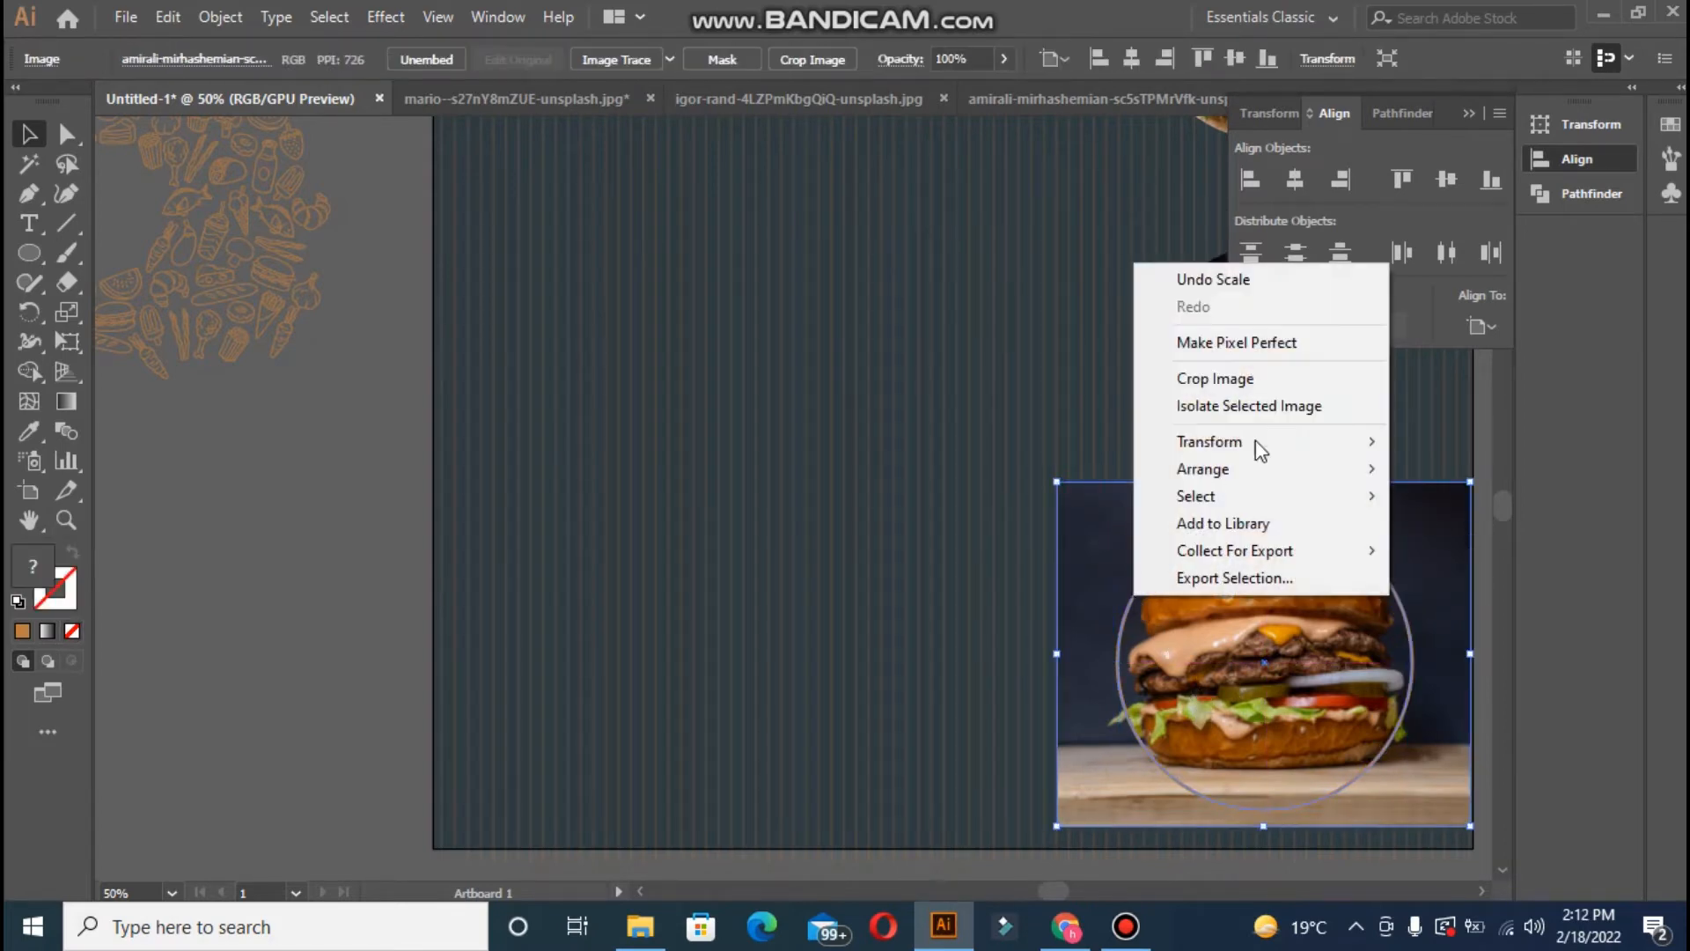
pyautogui.click(944, 542)
pyautogui.click(1151, 566)
pyautogui.keyDown('shift'); pyautogui.click(1165, 483); pyautogui.keyUp('shift')
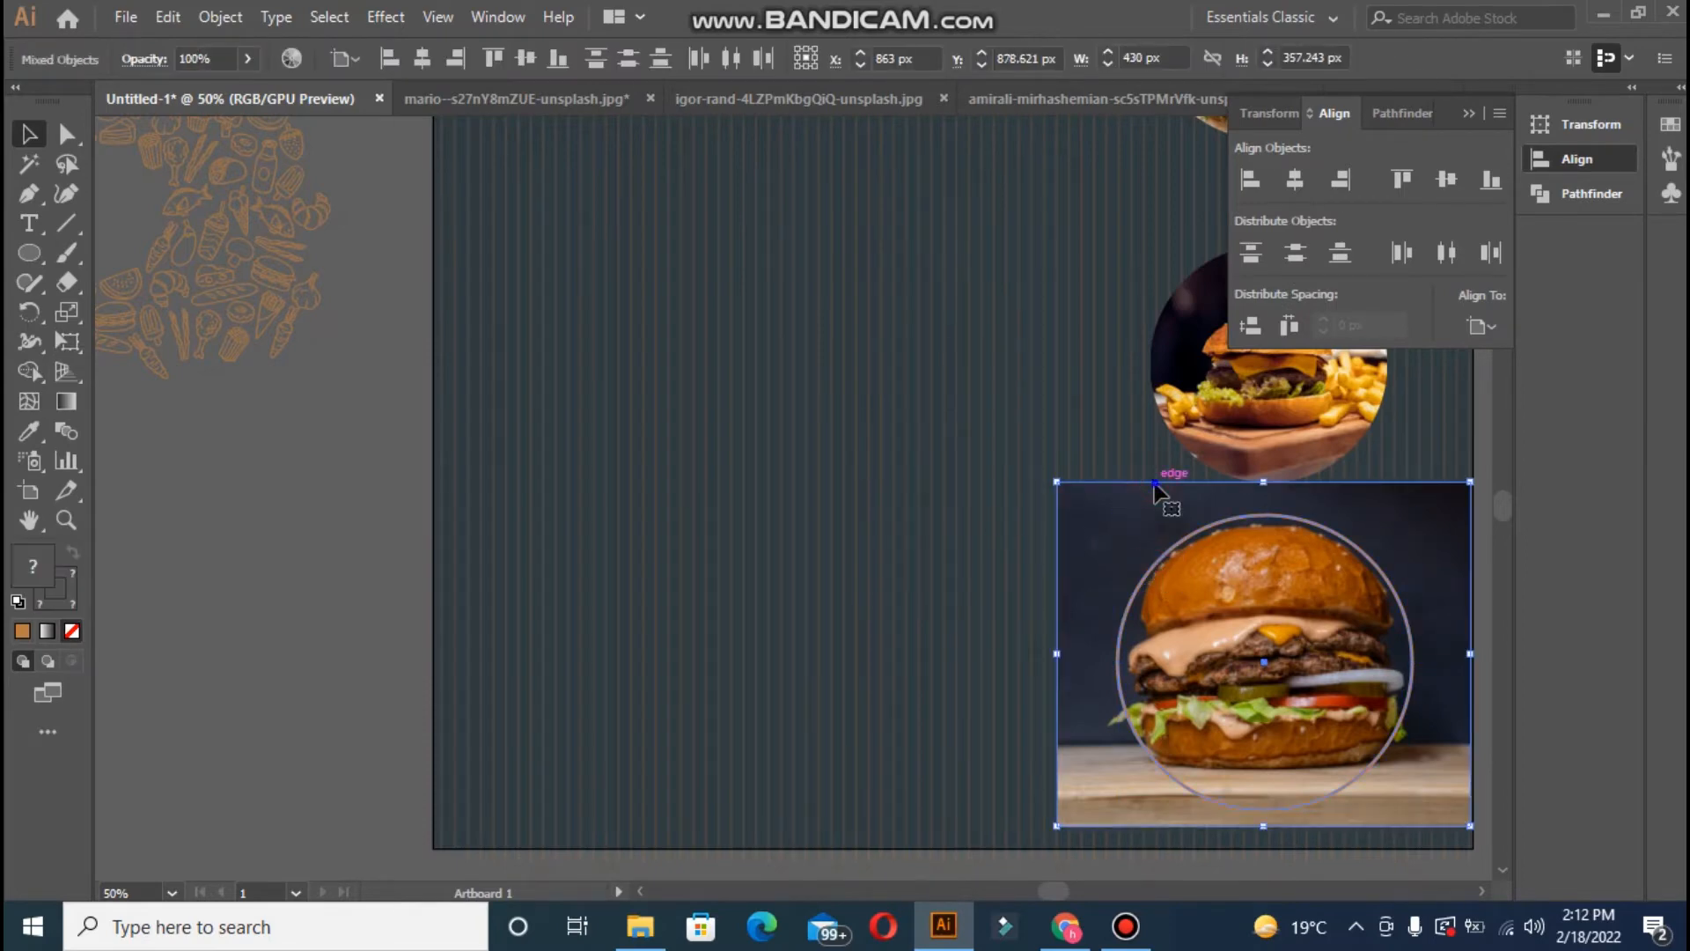
pyautogui.rightClick(1156, 484)
pyautogui.click(1251, 676)
pyautogui.click(896, 597)
# - Scale the third clipped burger down to roughly the size of the other circles and move it slightly up
pyautogui.hotkey('ctrl', '-')
pyautogui.hotkey('ctrl', '-')
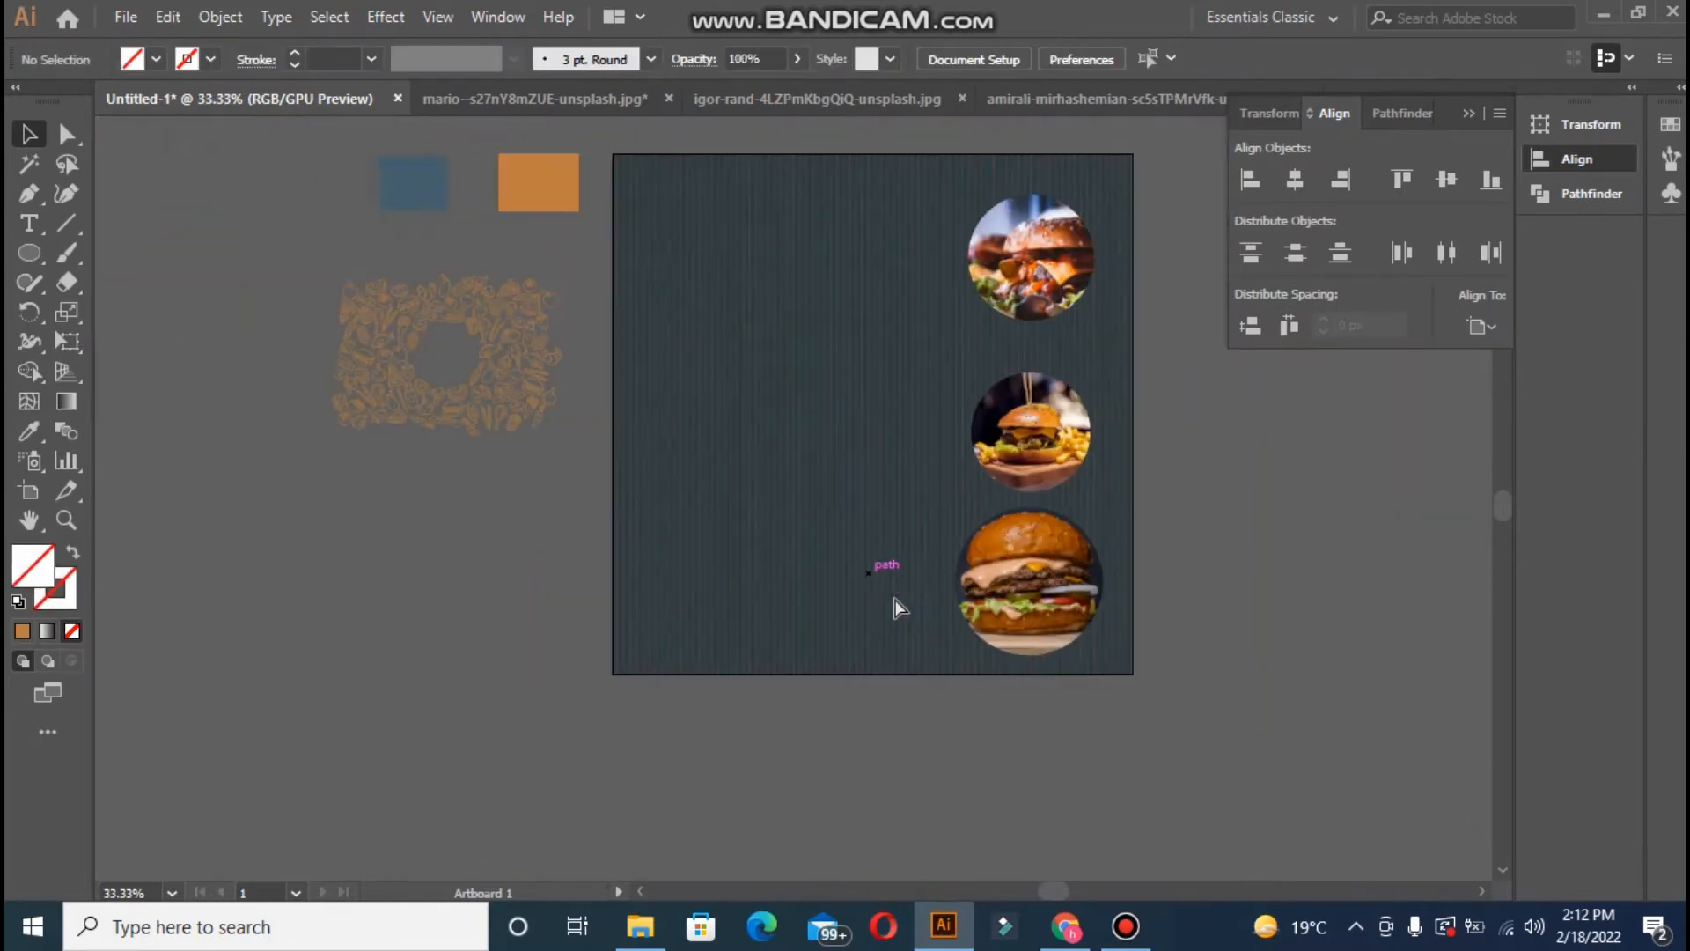
pyautogui.click(1058, 433)
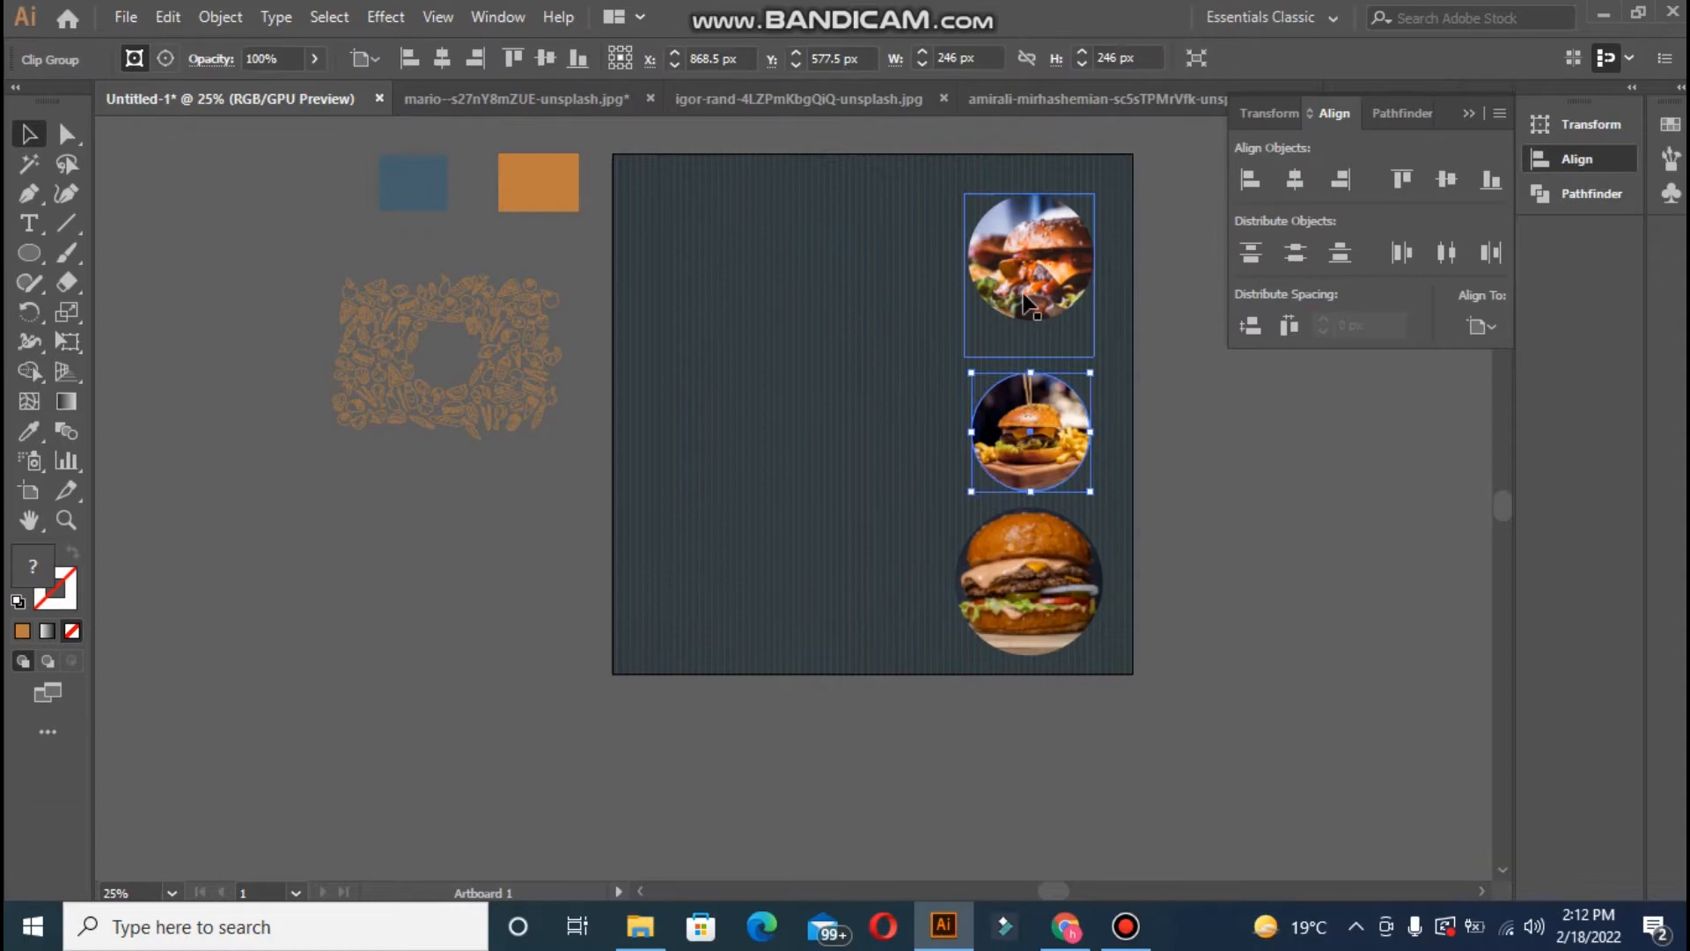
pyautogui.click(1053, 615)
pyautogui.moveTo(951, 508); pyautogui.dragTo(969, 521)
pyautogui.moveTo(1056, 594); pyautogui.dragTo(1056, 577)
# - Enlarge the middle clipped photo to about 282.5 px and the top one to about 286 px, tightening the column's spacing
pyautogui.click(1021, 479)
pyautogui.moveTo(969, 370); pyautogui.dragTo(954, 355)
pyautogui.moveTo(1049, 465); pyautogui.dragTo(1065, 434)
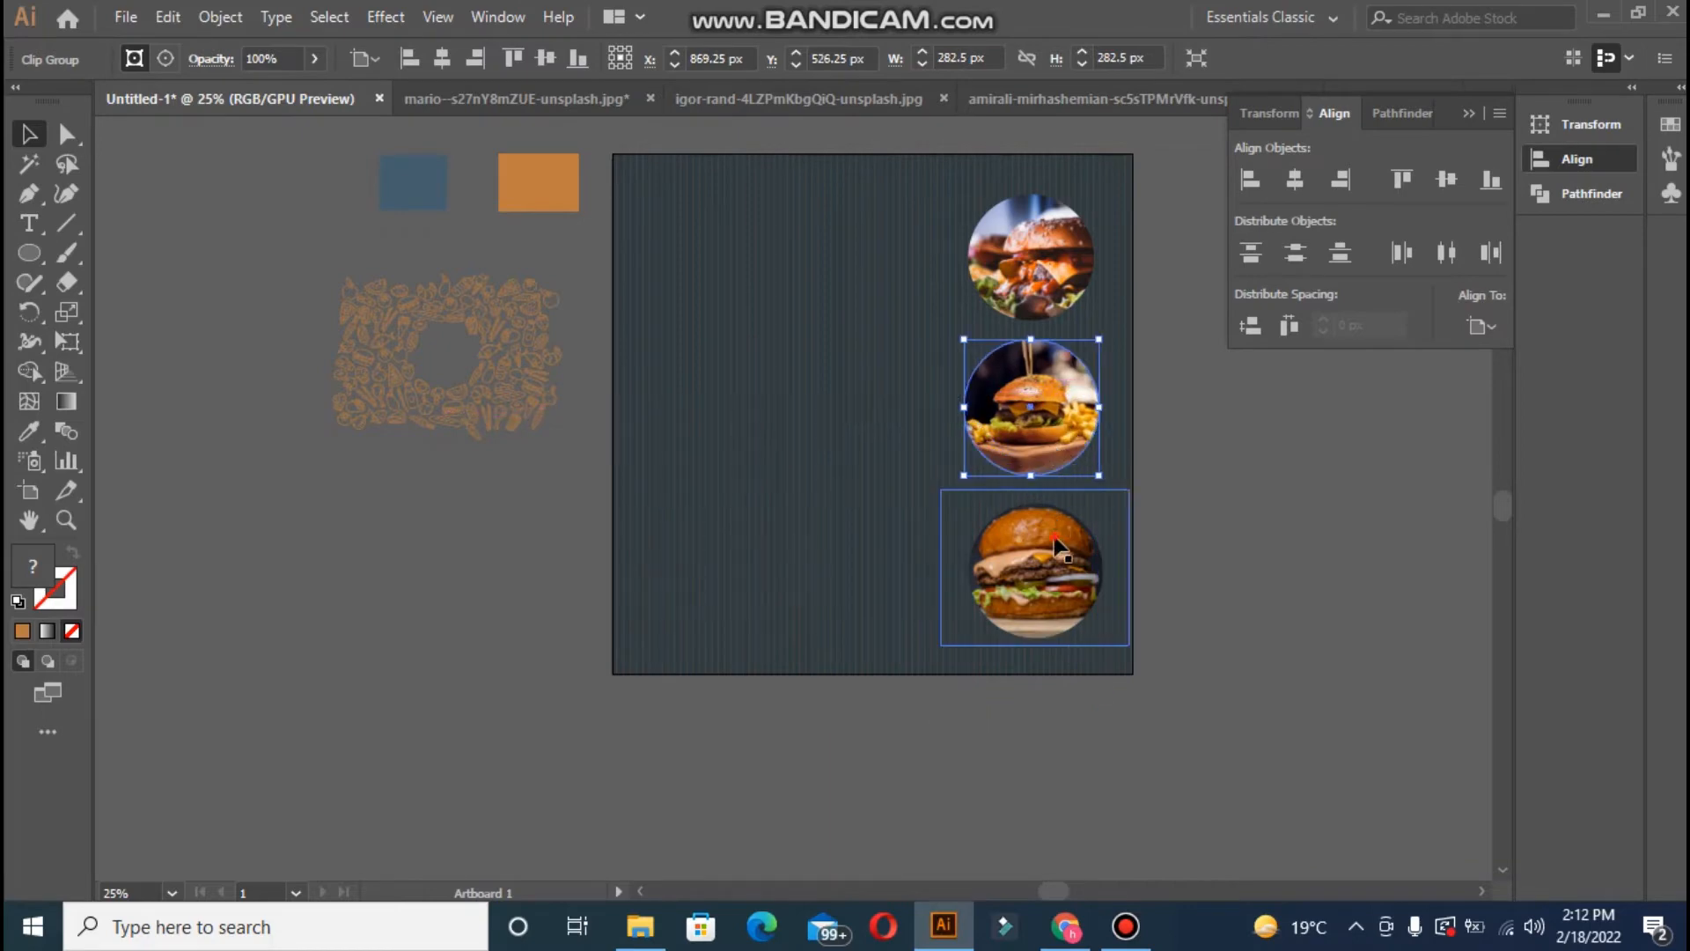
pyautogui.click(1043, 563)
pyautogui.click(1041, 293)
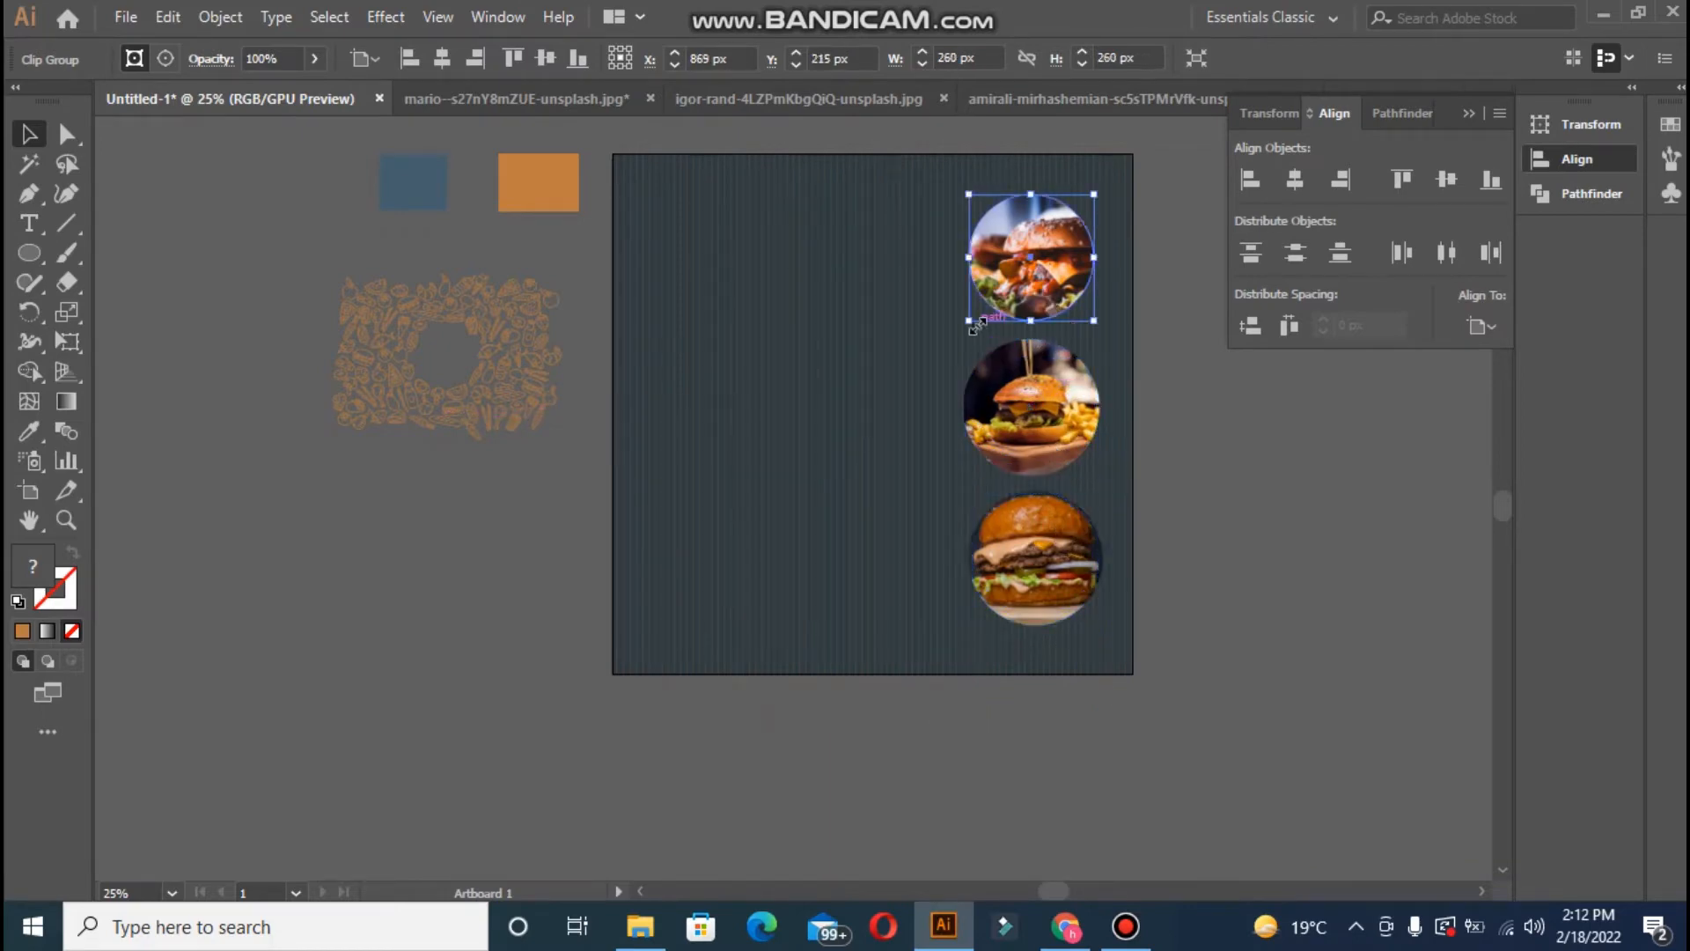
pyautogui.moveTo(969, 322); pyautogui.dragTo(957, 332)
# - Select the three clipped burger photos and align them to the artboard's right edge
pyautogui.moveTo(946, 632); pyautogui.dragTo(1128, 132)
pyautogui.click(1294, 180)
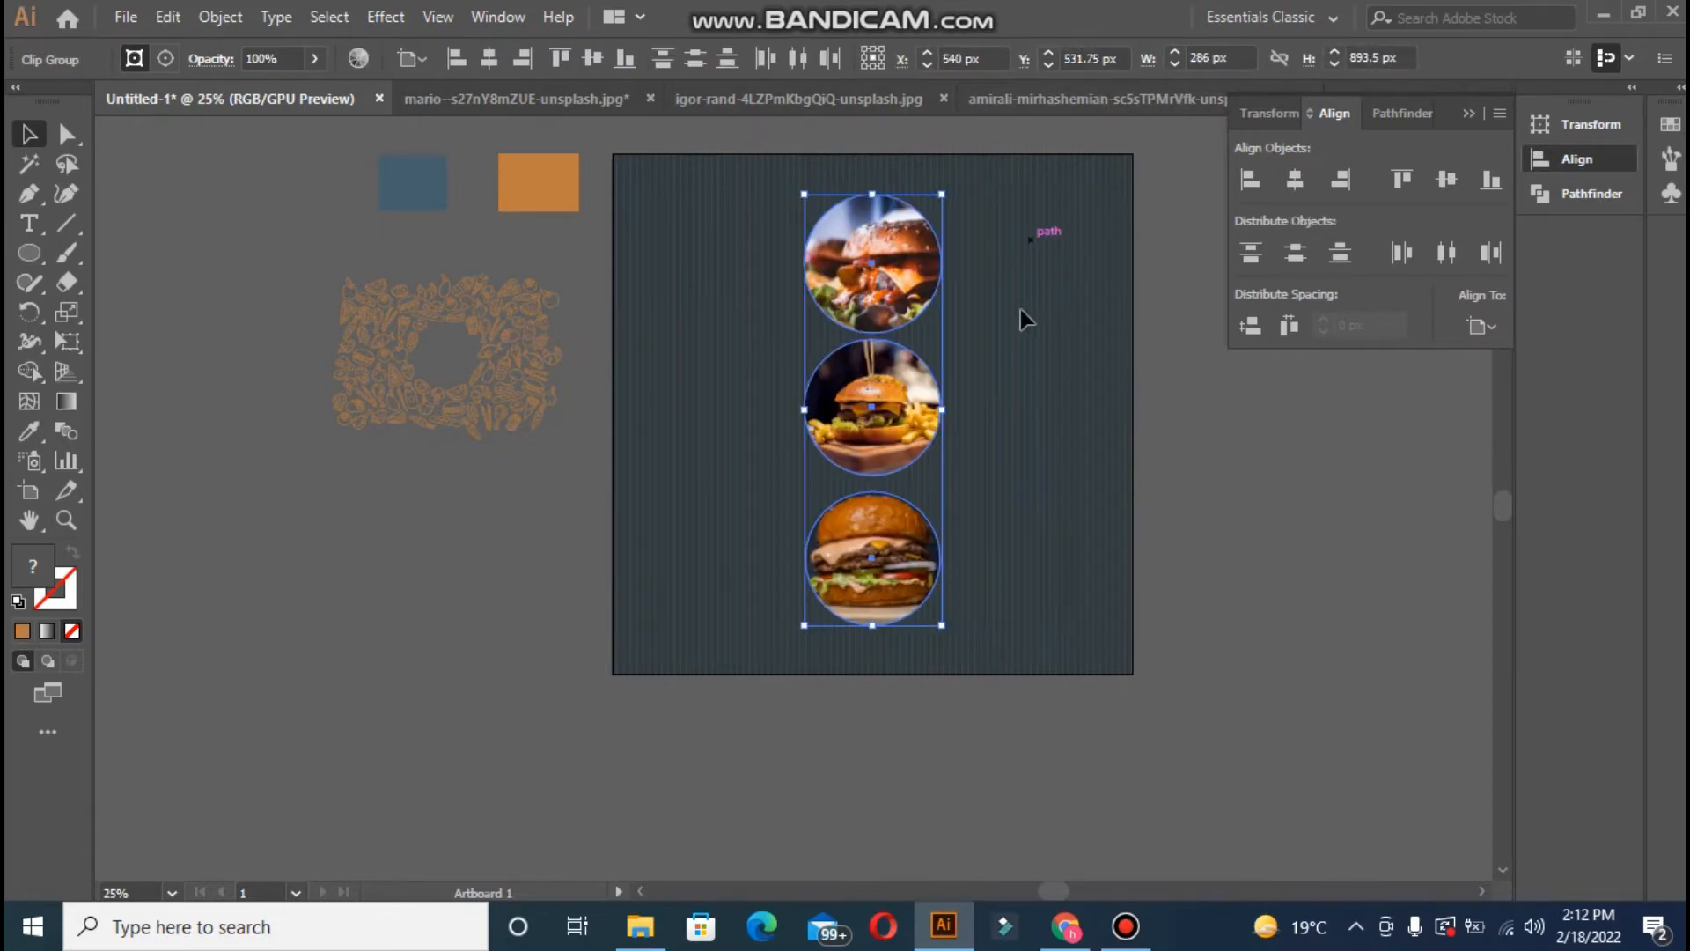
pyautogui.click(1340, 181)
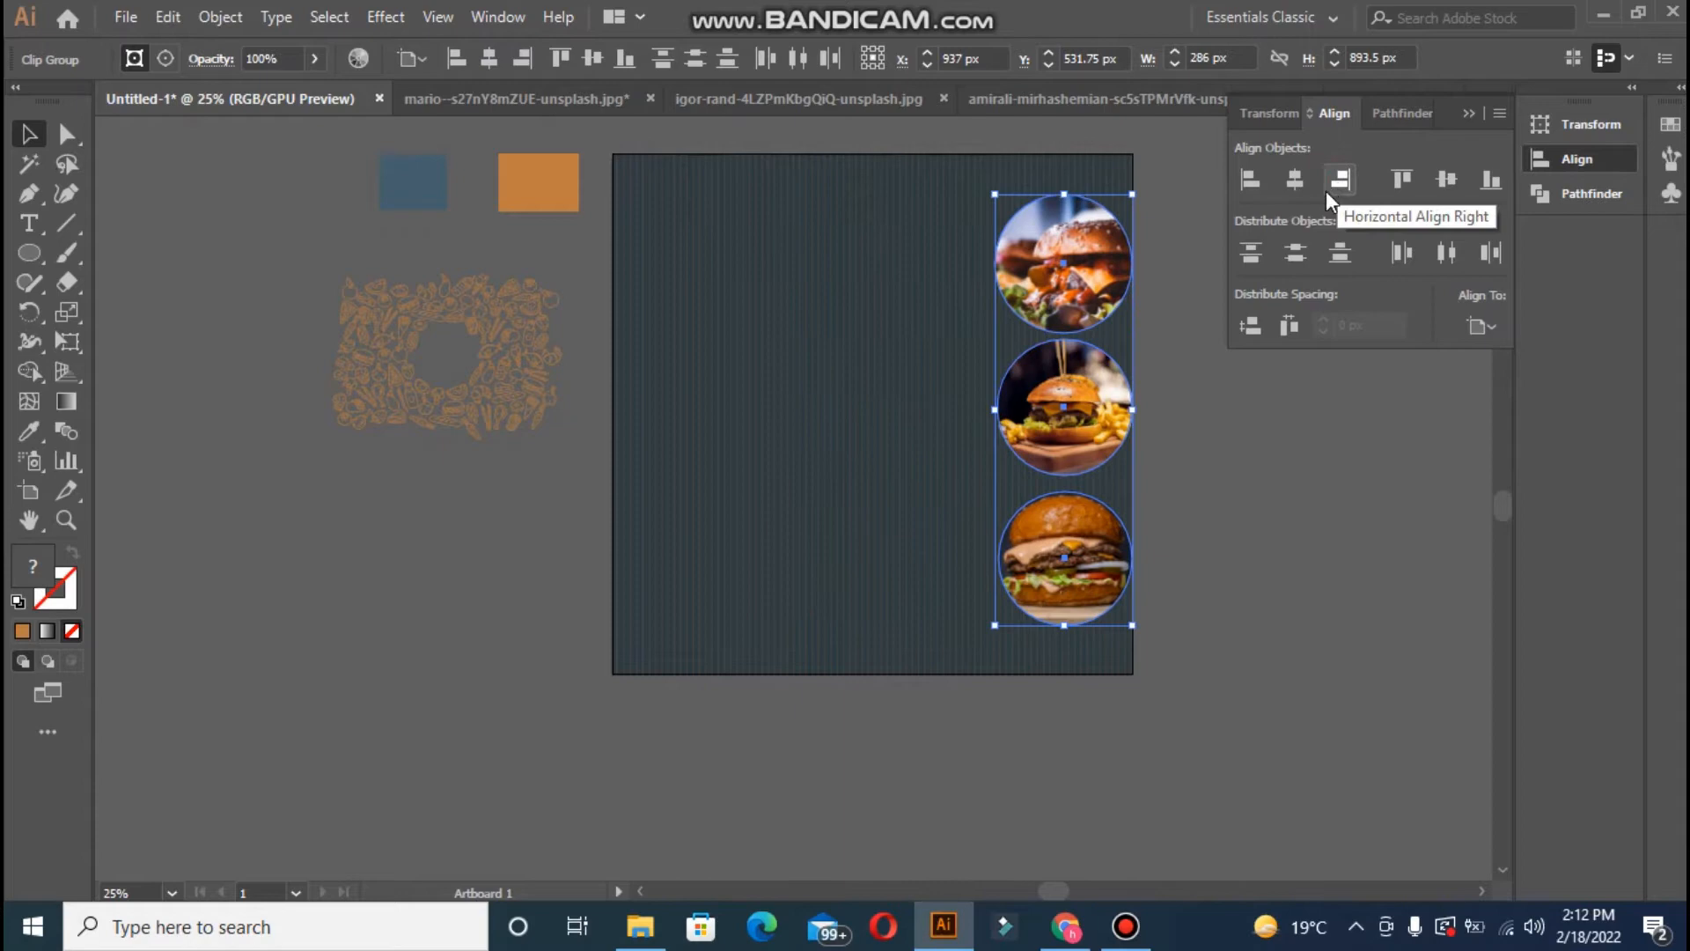
# - Try to distribute the three clipped photos vertically across the artboard's height
pyautogui.click(1304, 261)
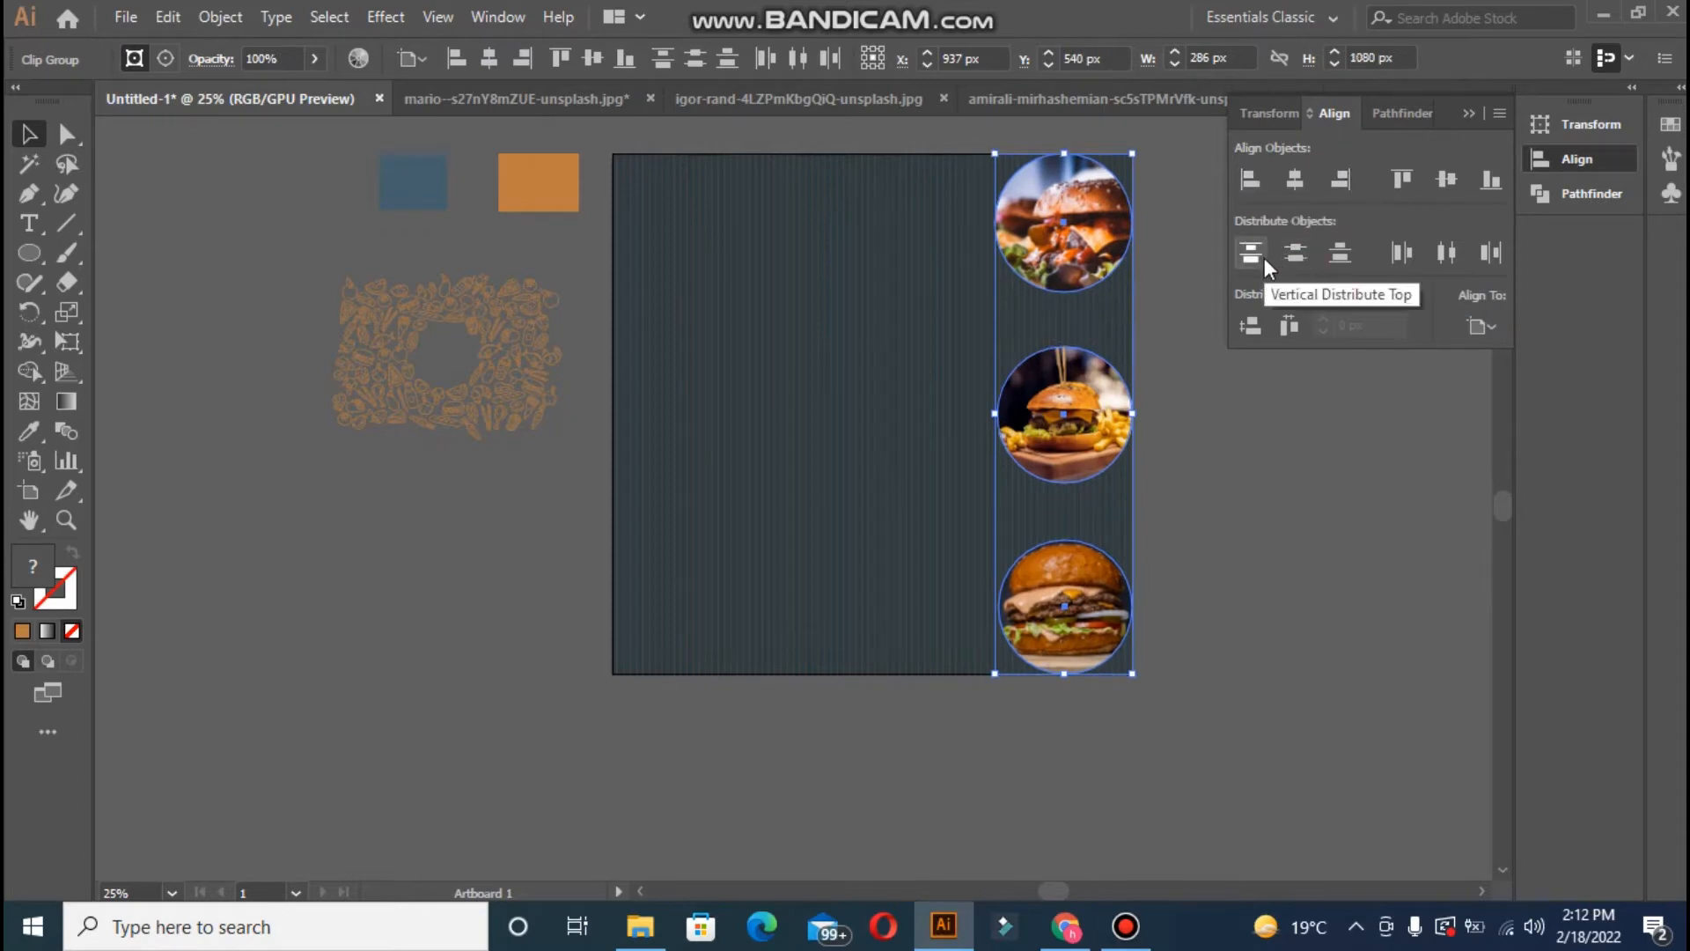
pyautogui.hotkey('ctrl', 'z')
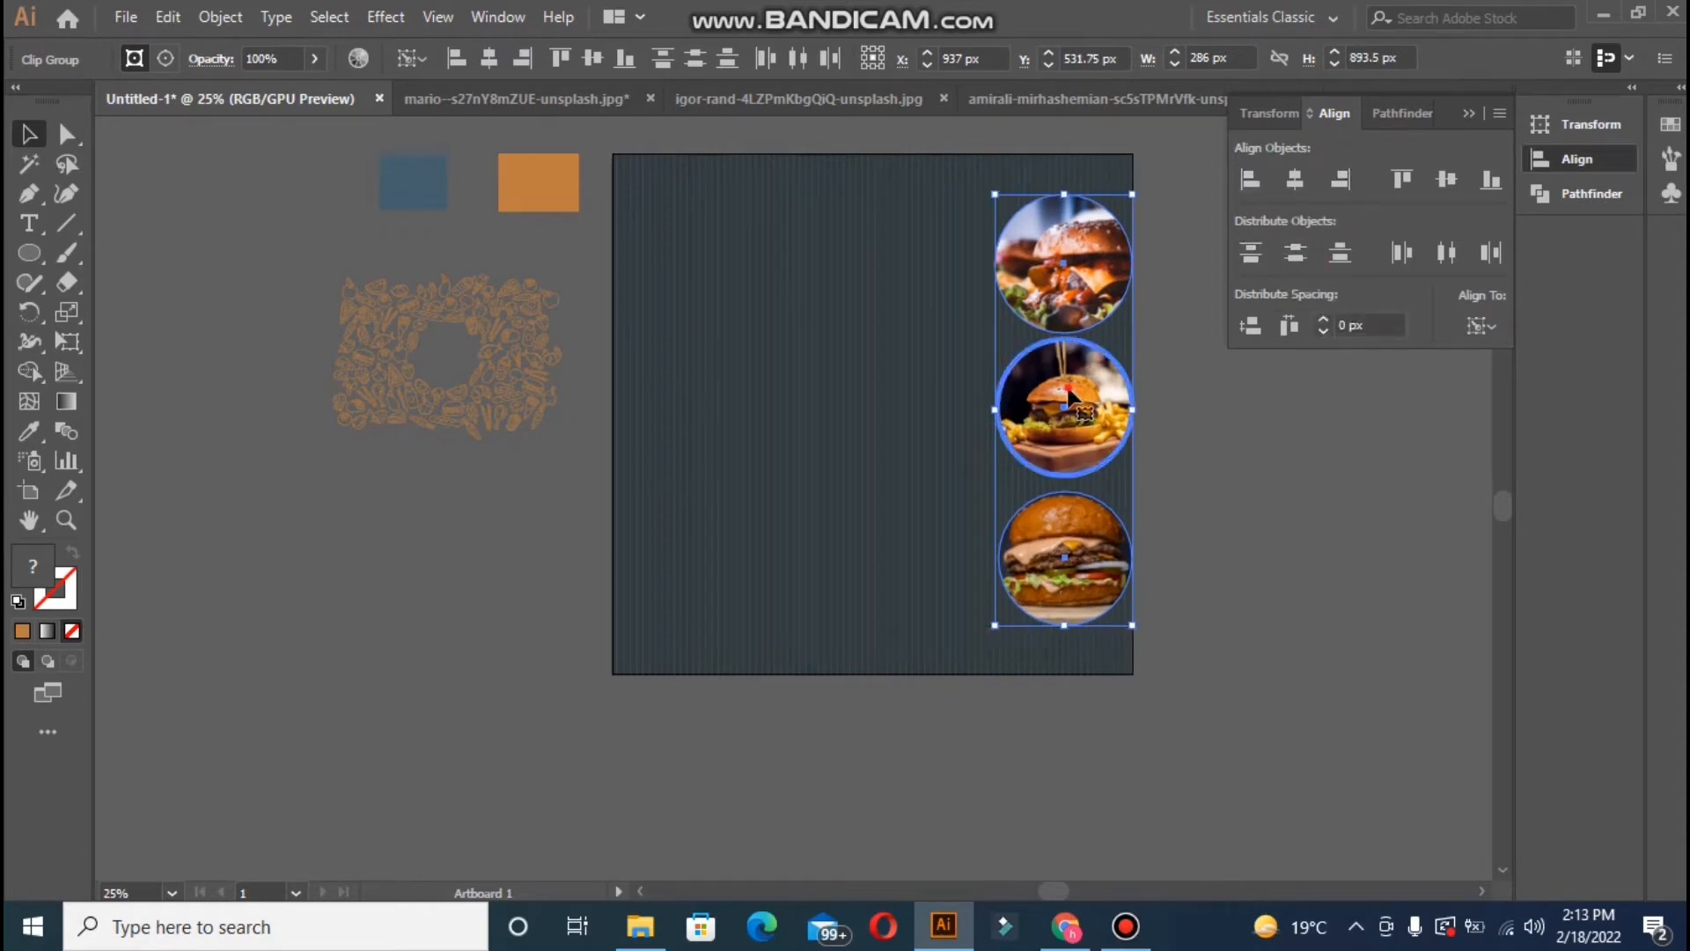
pyautogui.click(1267, 465)
# - Move the three clipped photos together inward from the artboard's right edge, to about X 872 px
pyautogui.click(1012, 295)
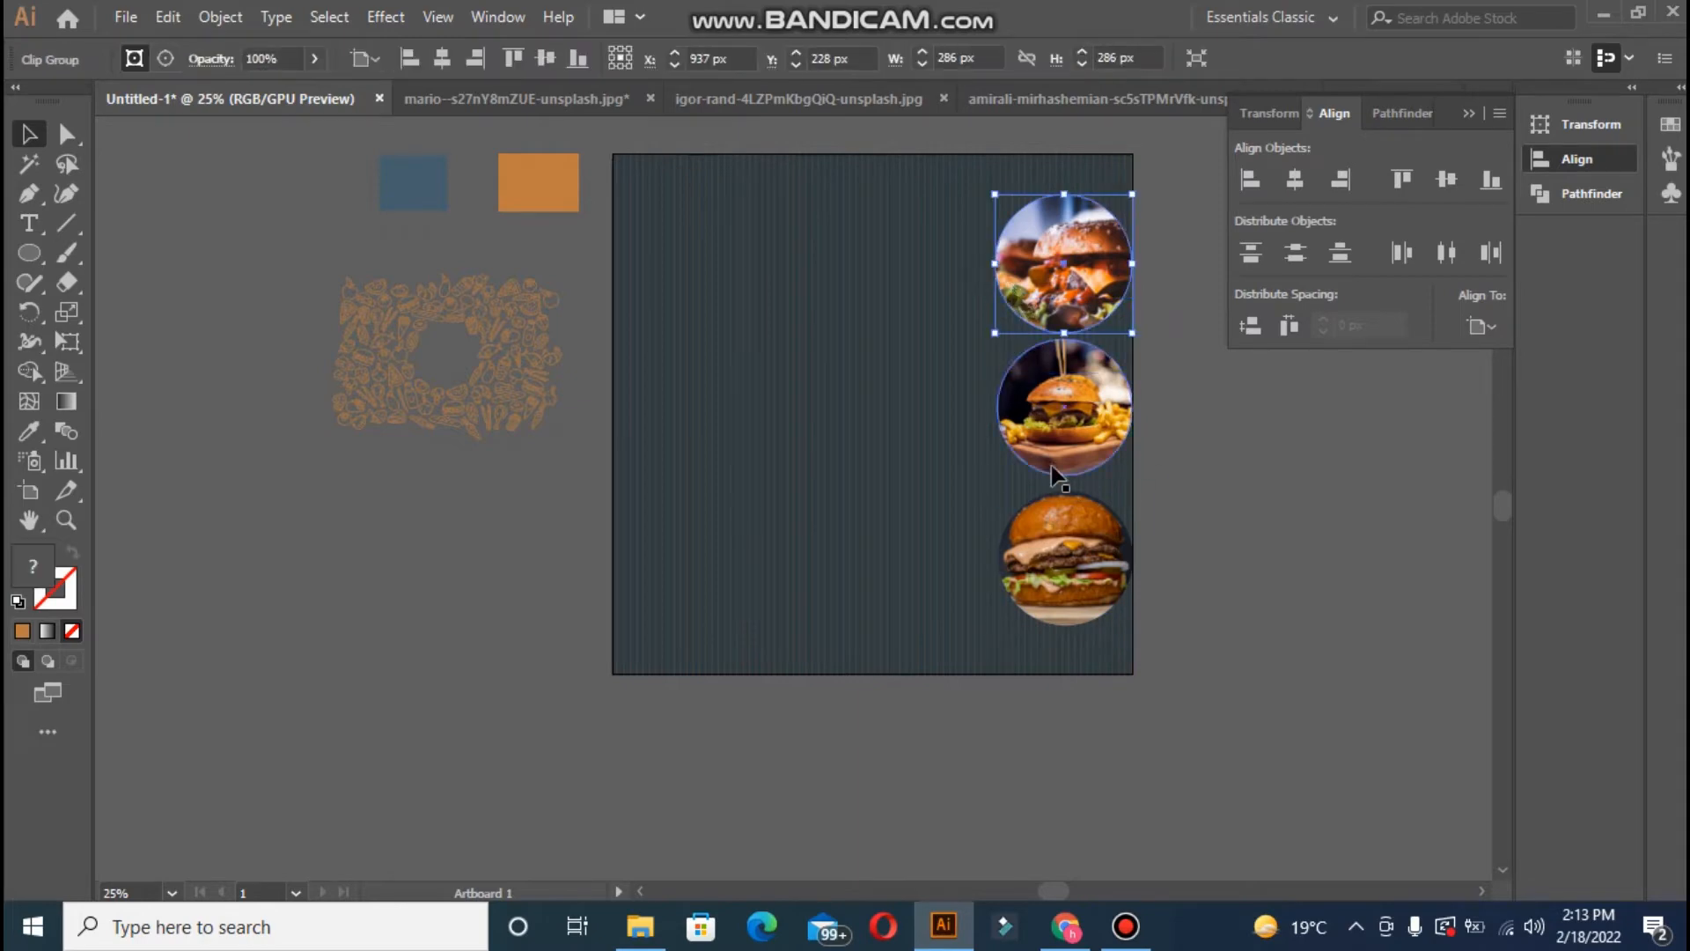
pyautogui.keyDown('shift'); pyautogui.click(1068, 564); pyautogui.keyUp('shift')
pyautogui.moveTo(1069, 577); pyautogui.dragTo(1039, 577)
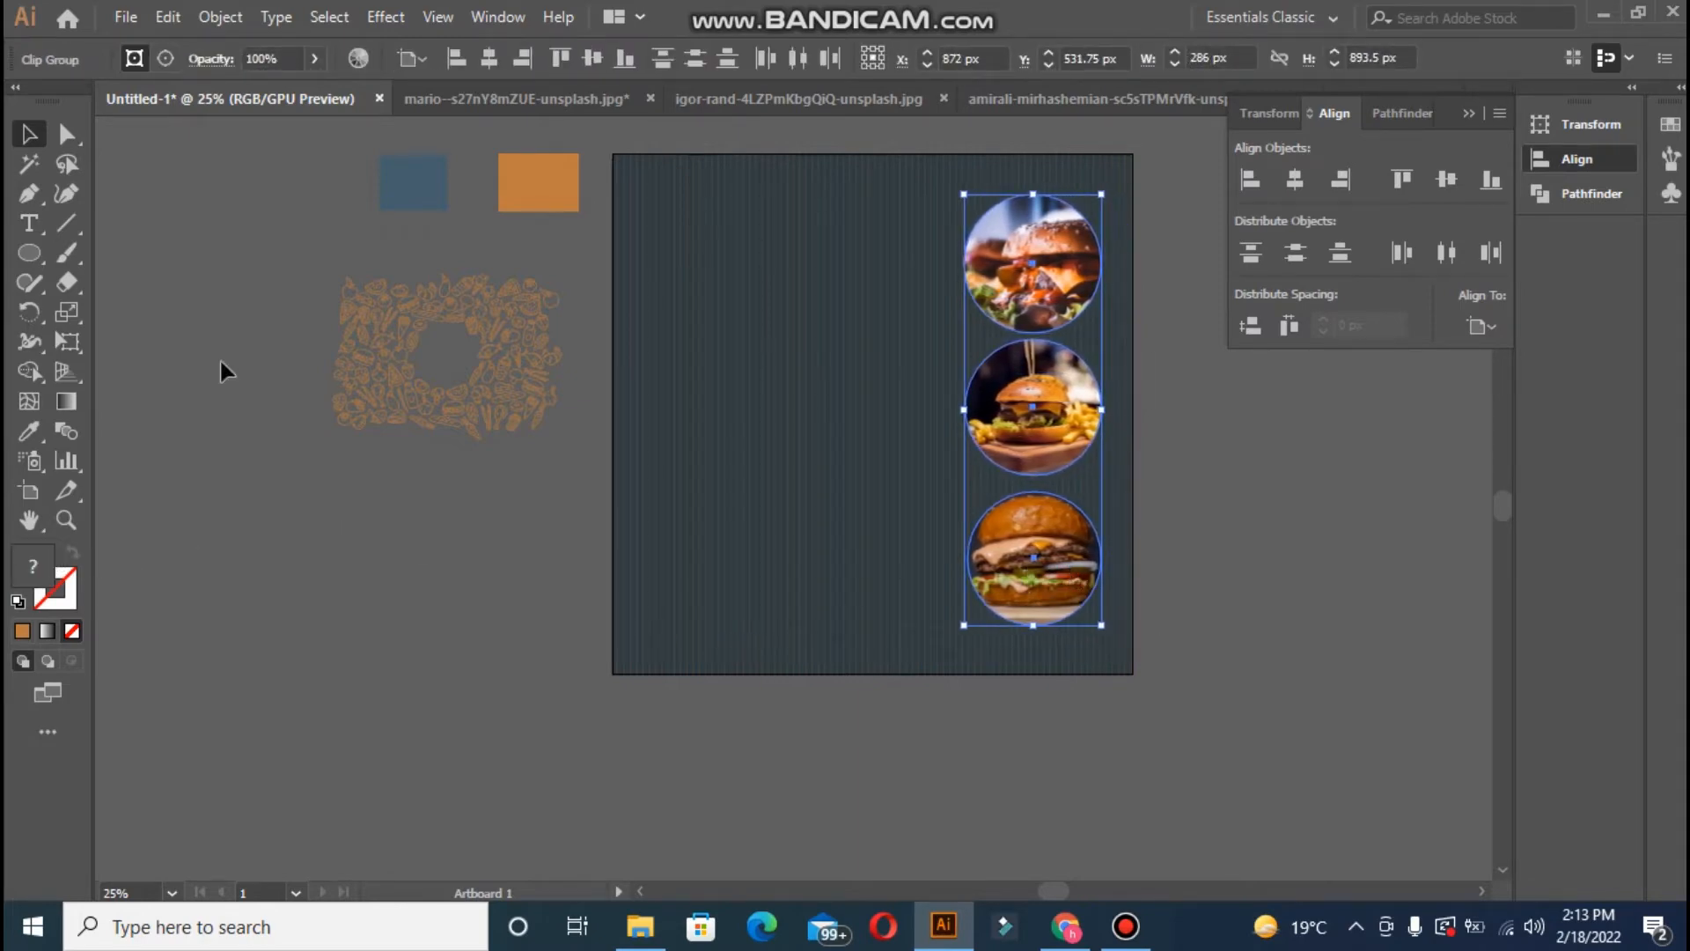
# - Recolour the orange sample rectangle beside the artboard to light tan CCA789 and swap its fill and stroke
pyautogui.click(520, 191)
pyautogui.doubleClick(24, 564)
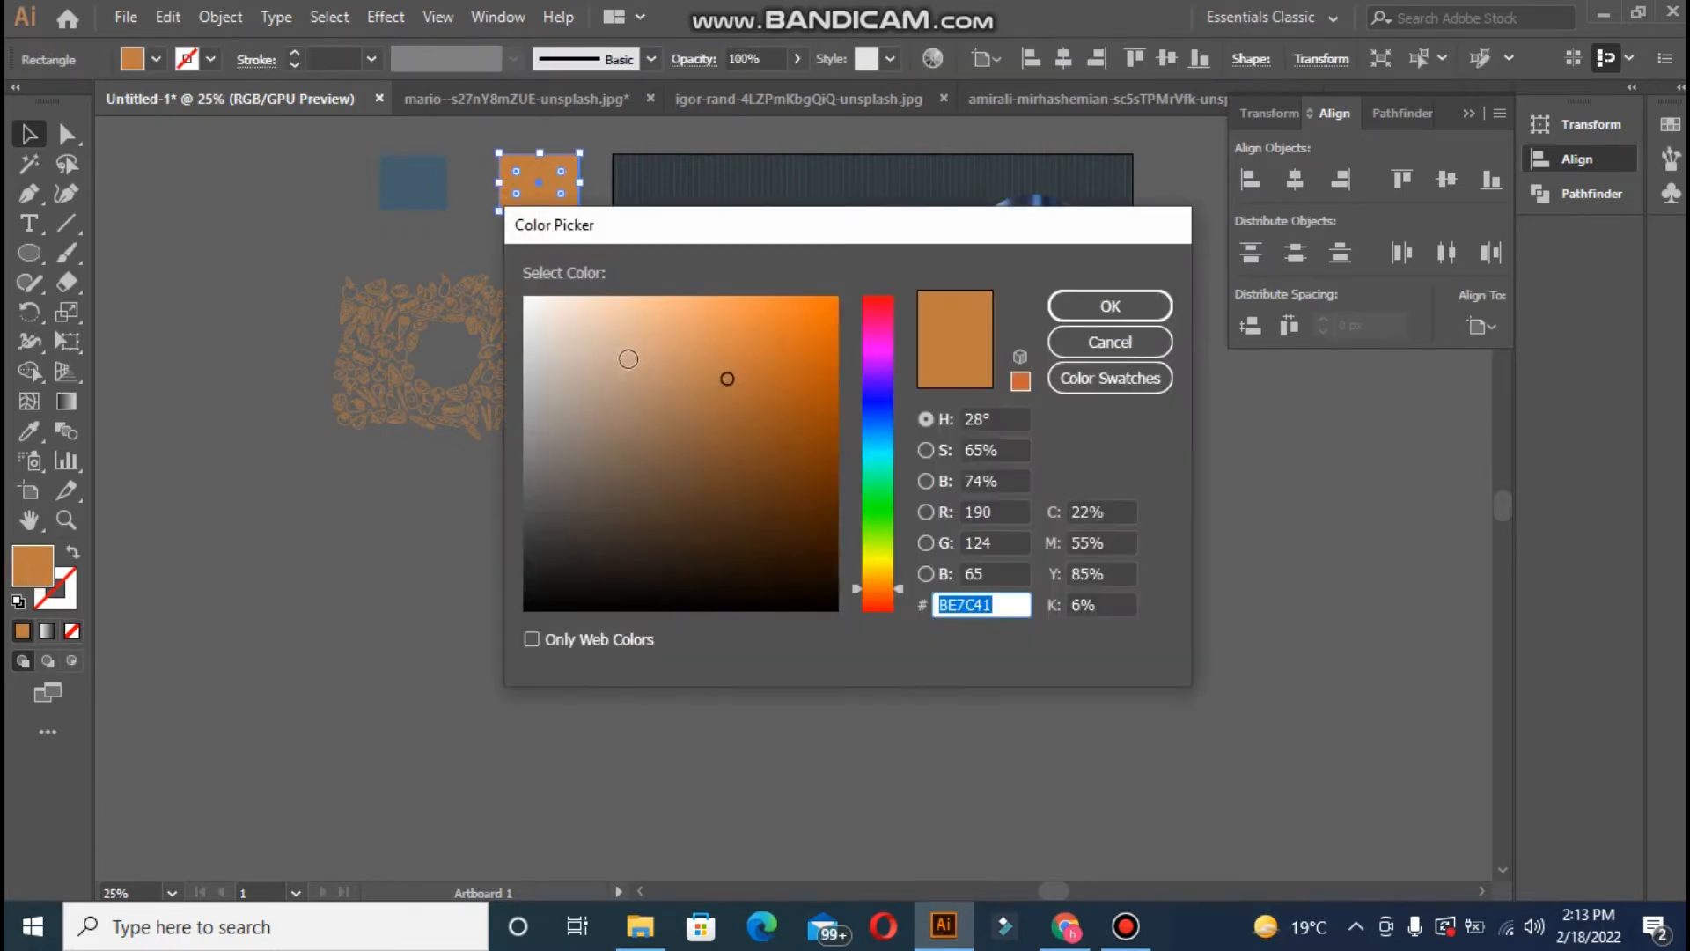
pyautogui.click(627, 359)
pyautogui.click(1110, 305)
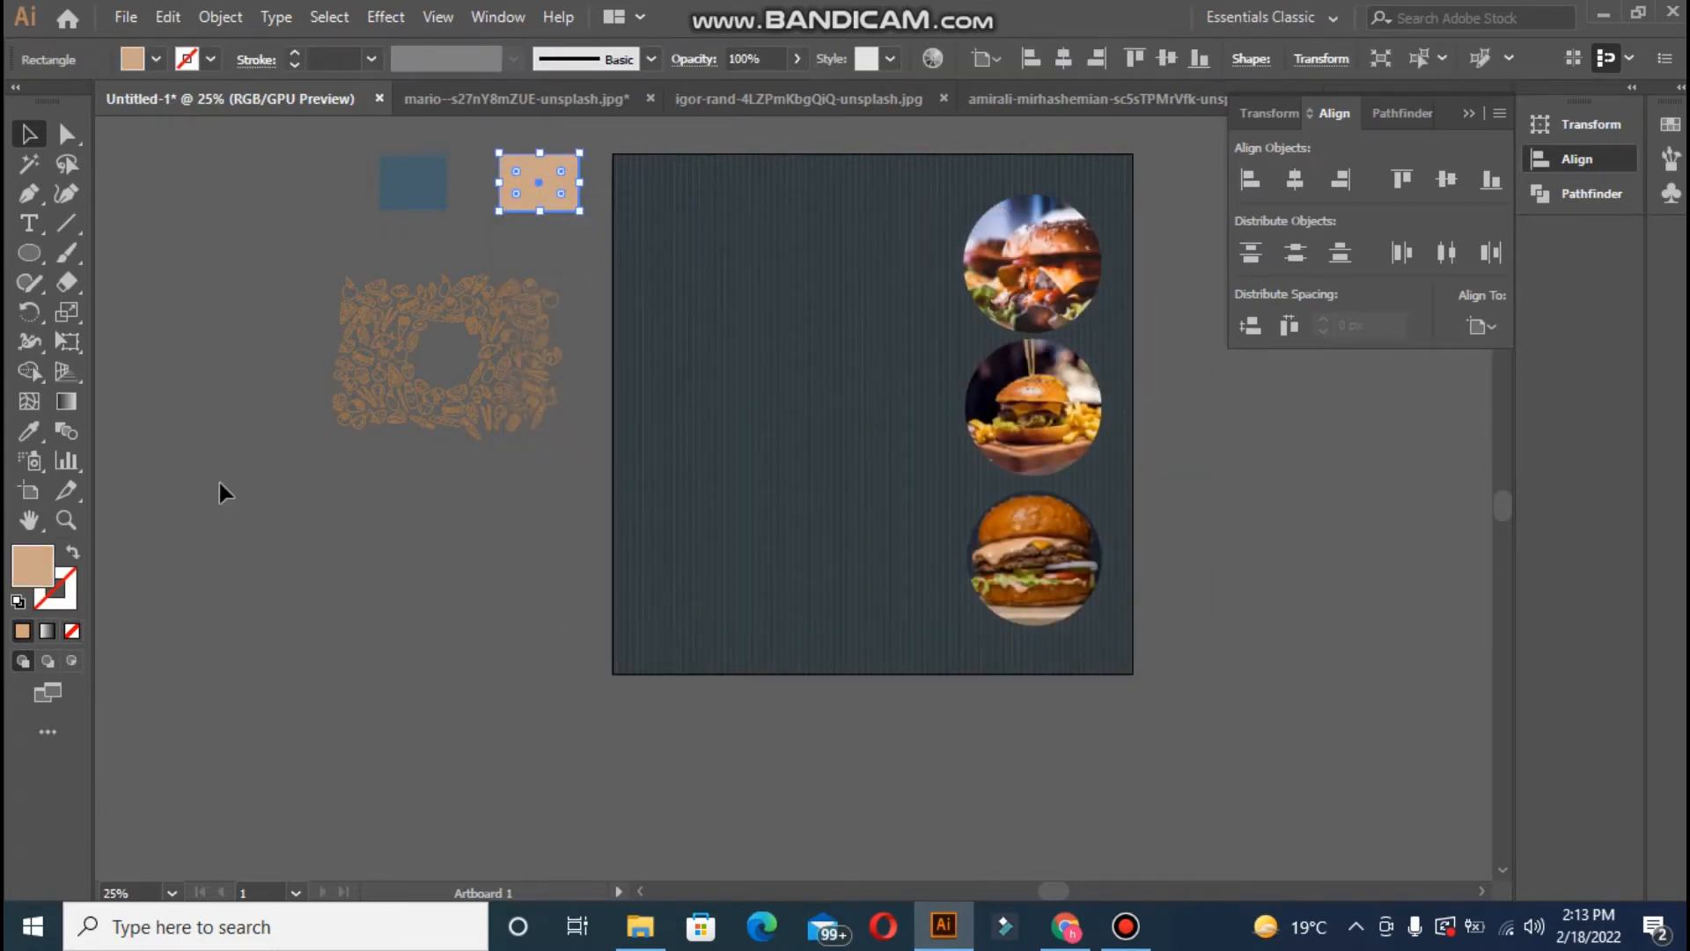
pyautogui.click(73, 556)
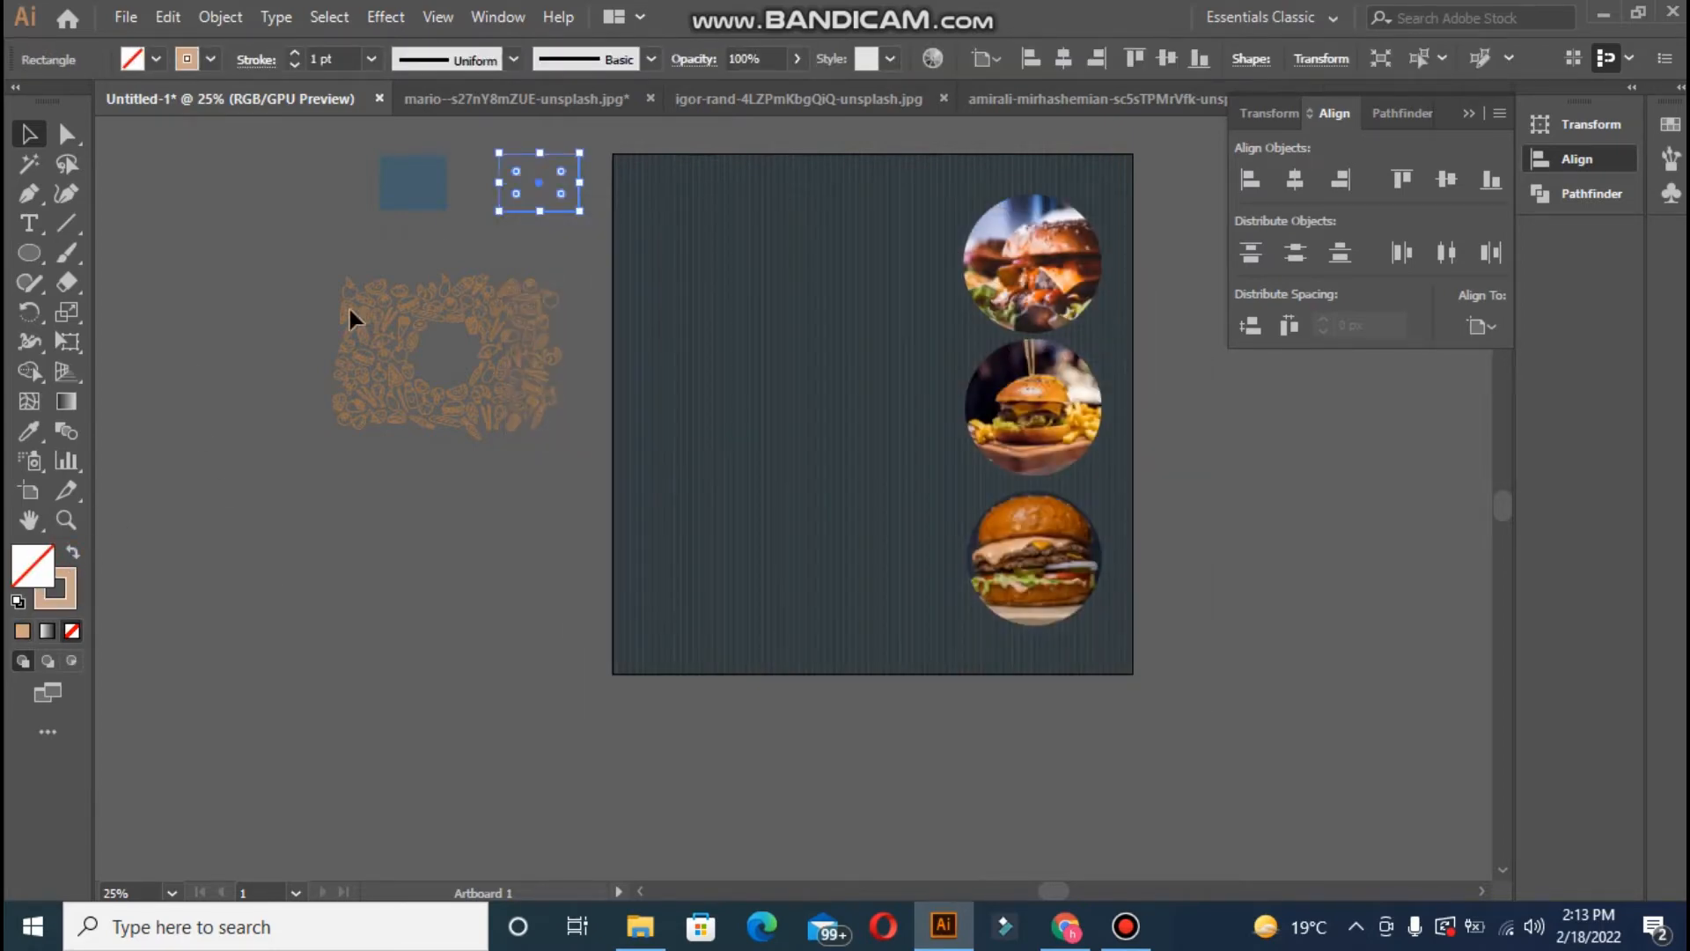
# - Apply the light tan CCA789 as the stroke of the top clipped photo, with no fill
pyautogui.click(968, 268)
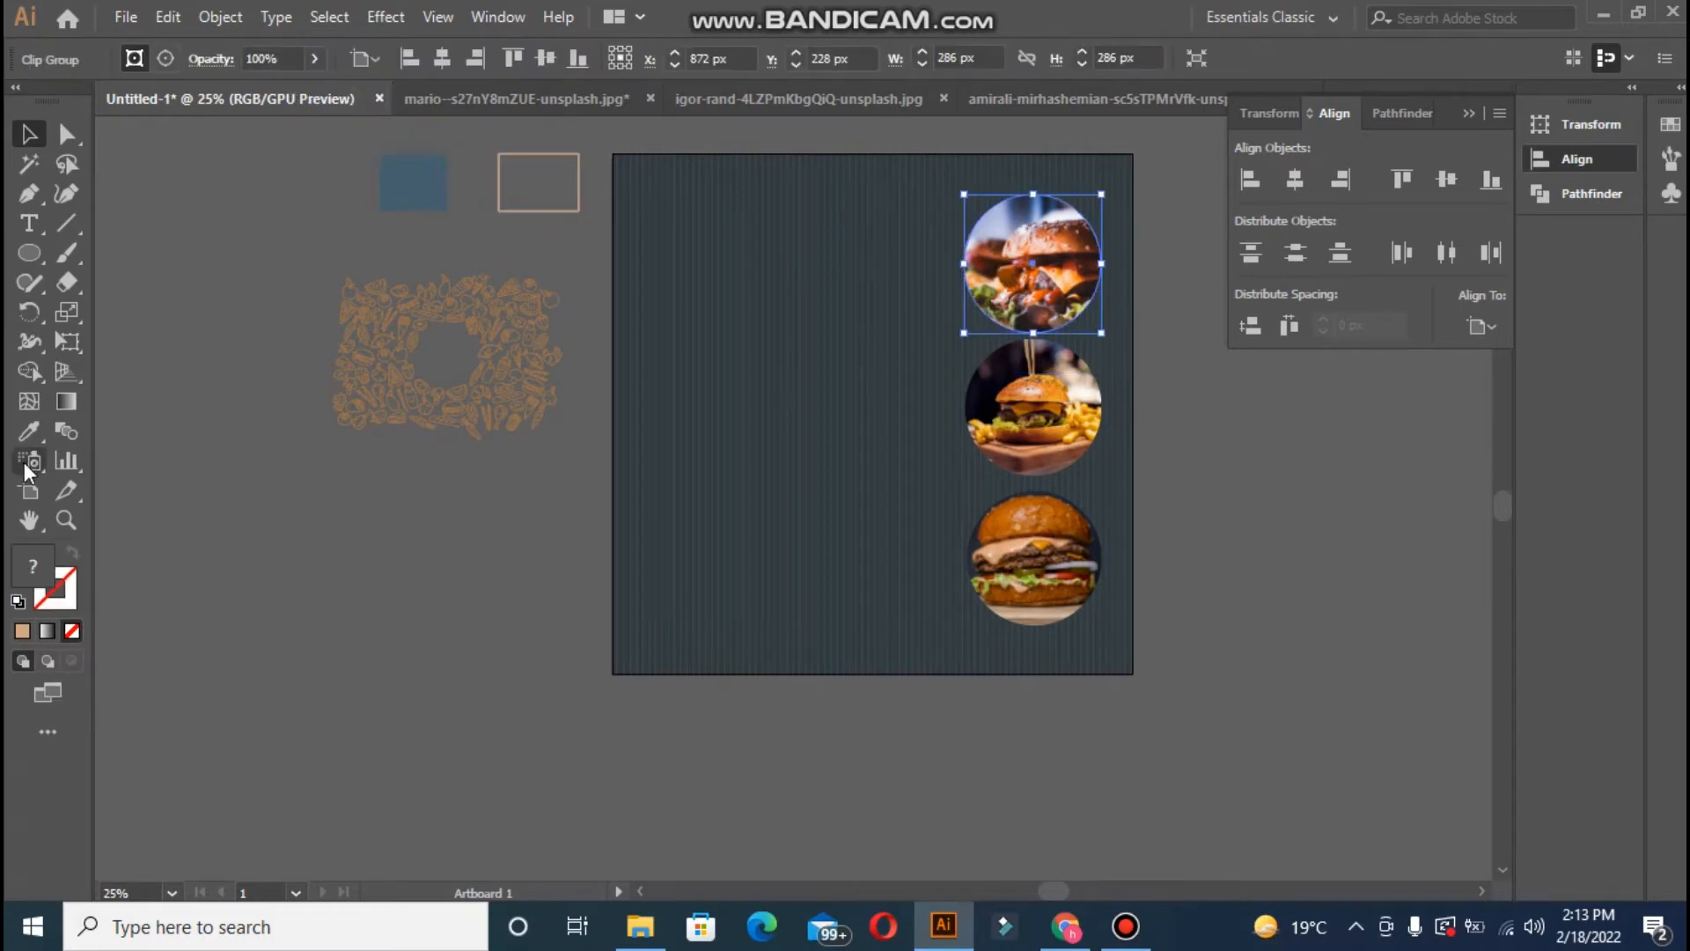
pyautogui.click(18, 632)
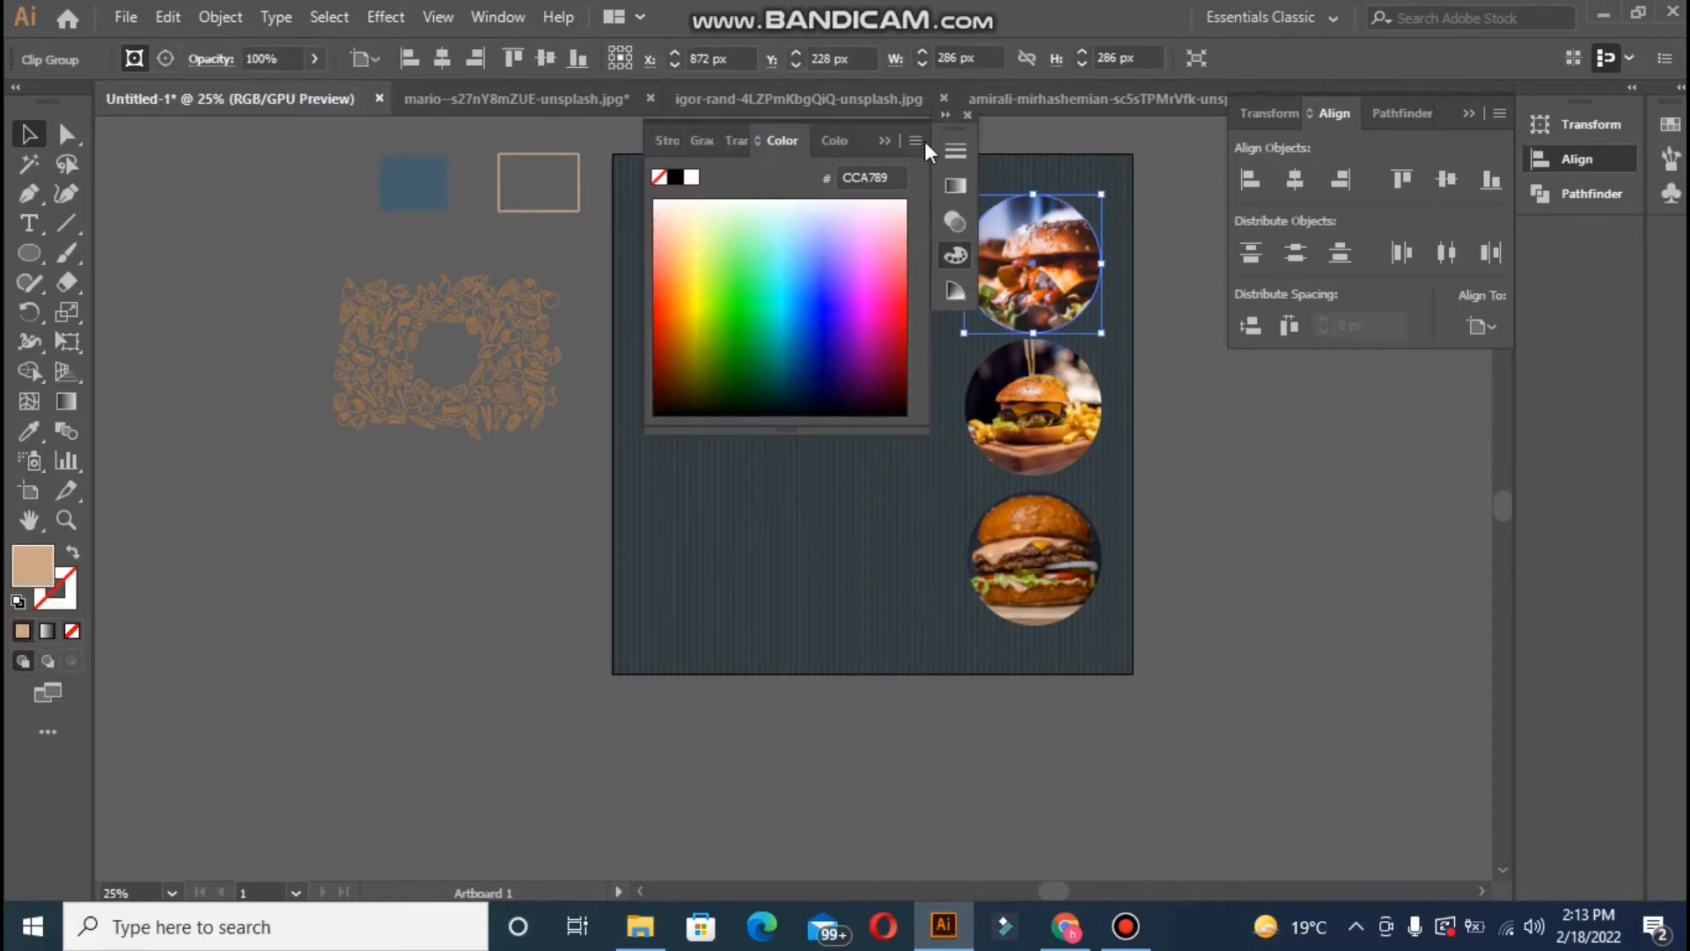
pyautogui.click(887, 138)
pyautogui.click(75, 553)
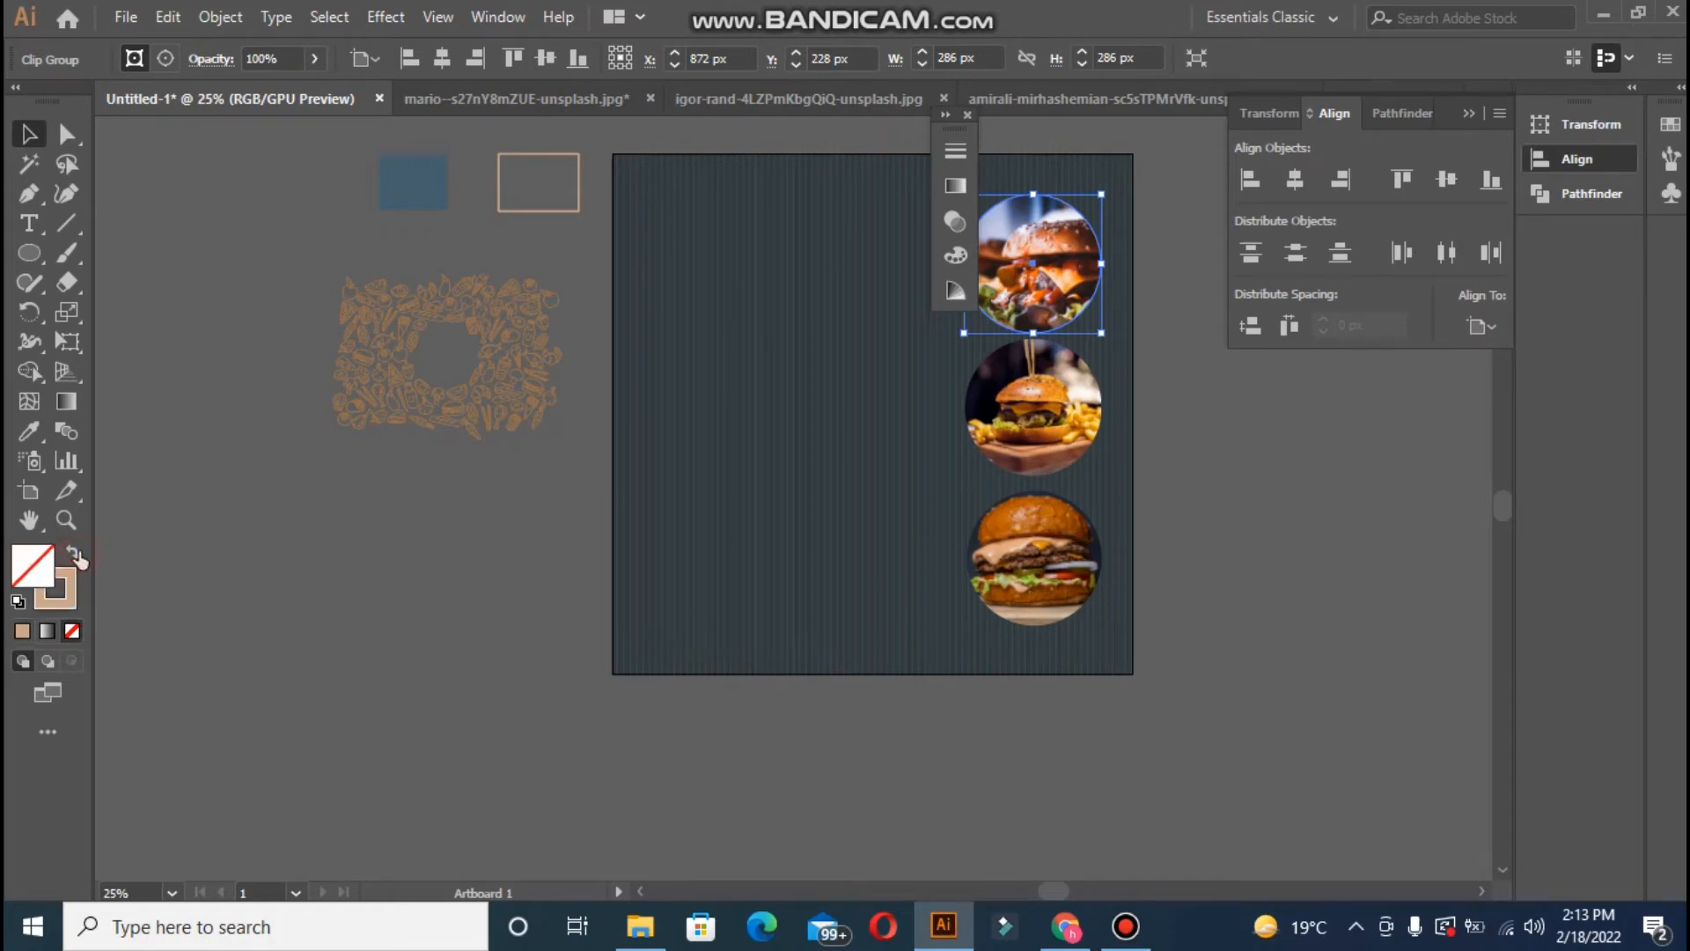
pyautogui.doubleClick(70, 608)
pyautogui.click(1105, 340)
# - Set the top photo's stroke weight to 6 pt, float the Stroke panel separately and close the remaining panel group
pyautogui.click(678, 140)
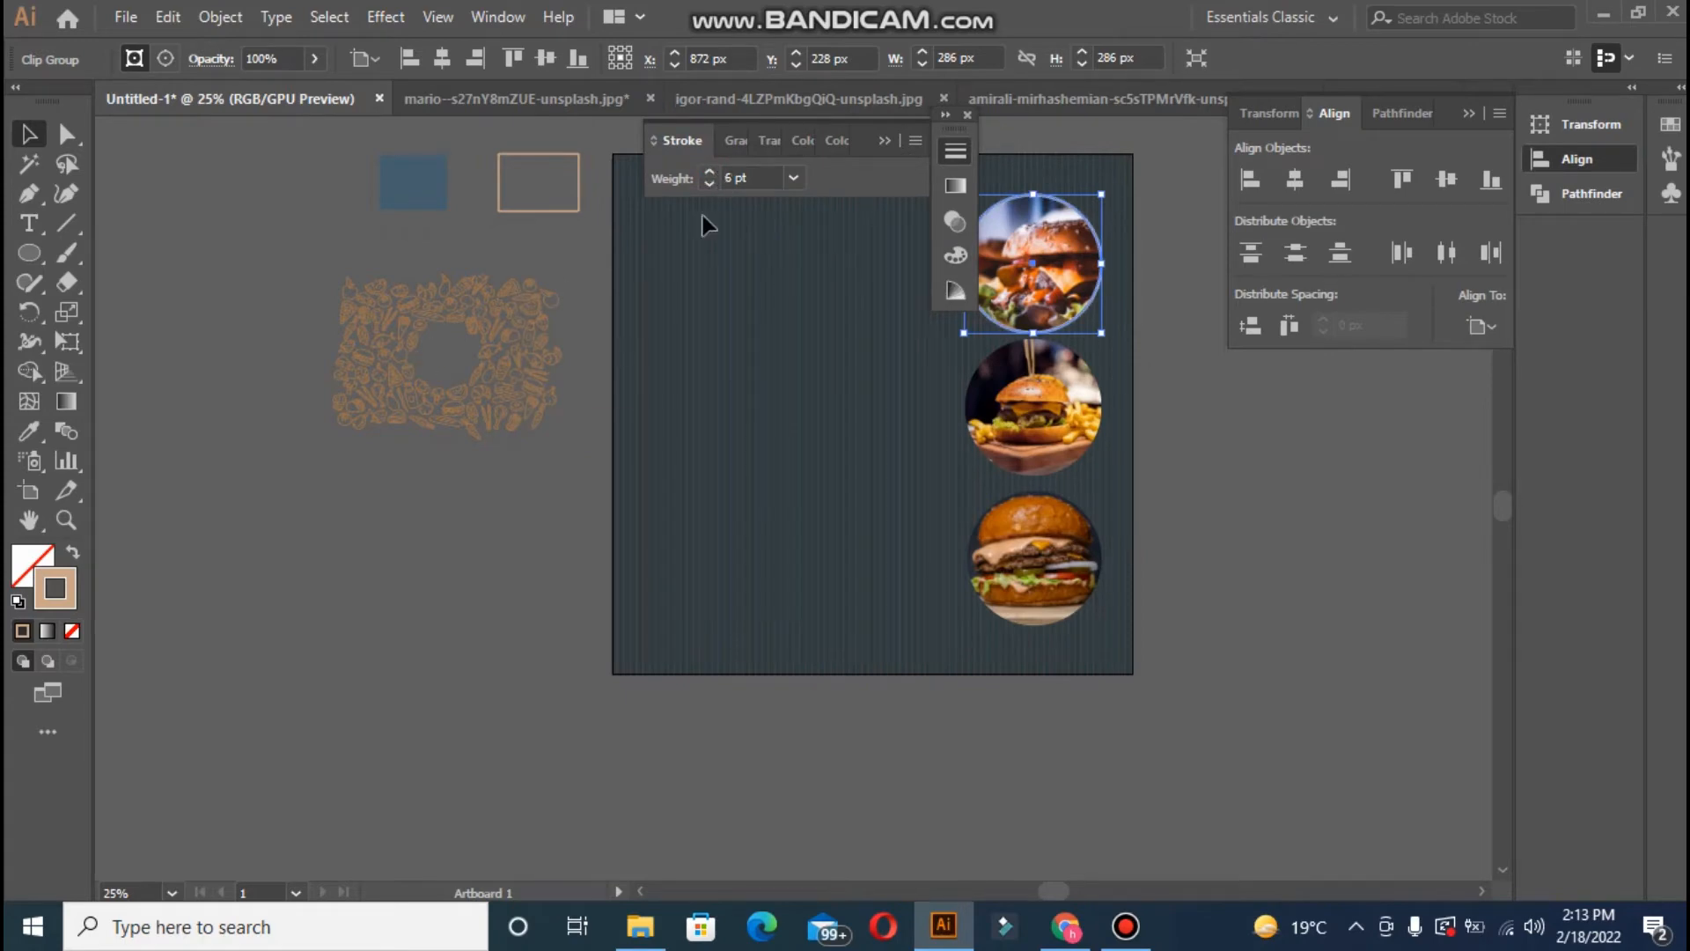
pyautogui.moveTo(697, 142); pyautogui.dragTo(255, 174)
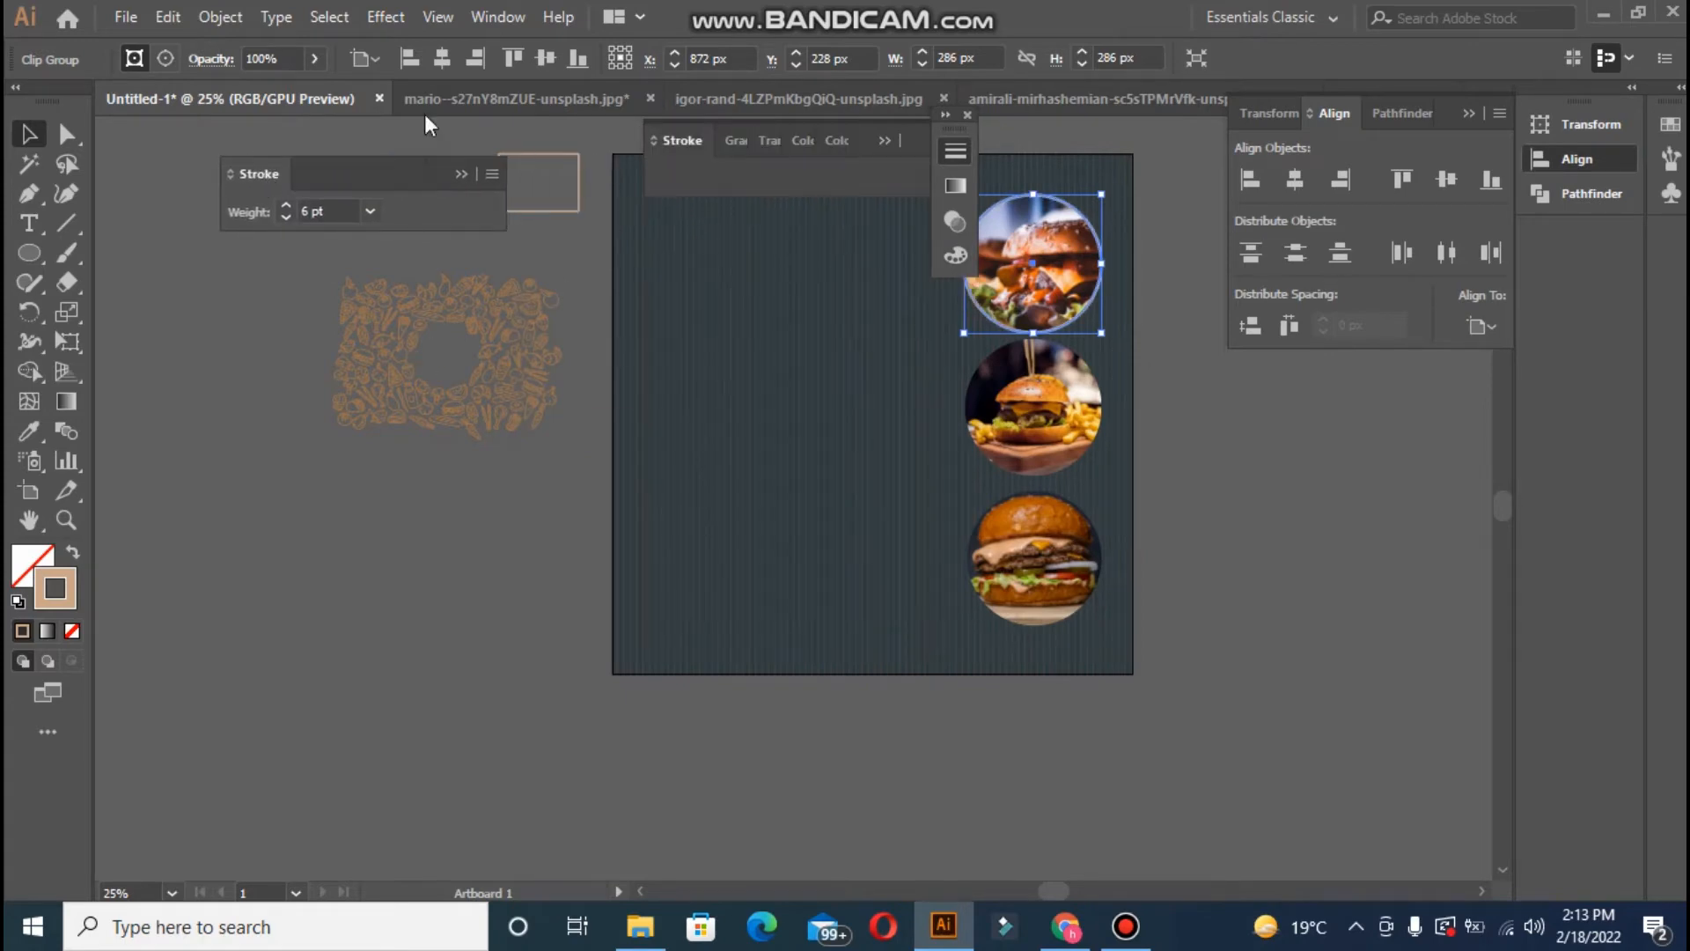
pyautogui.click(832, 141)
pyautogui.click(957, 129)
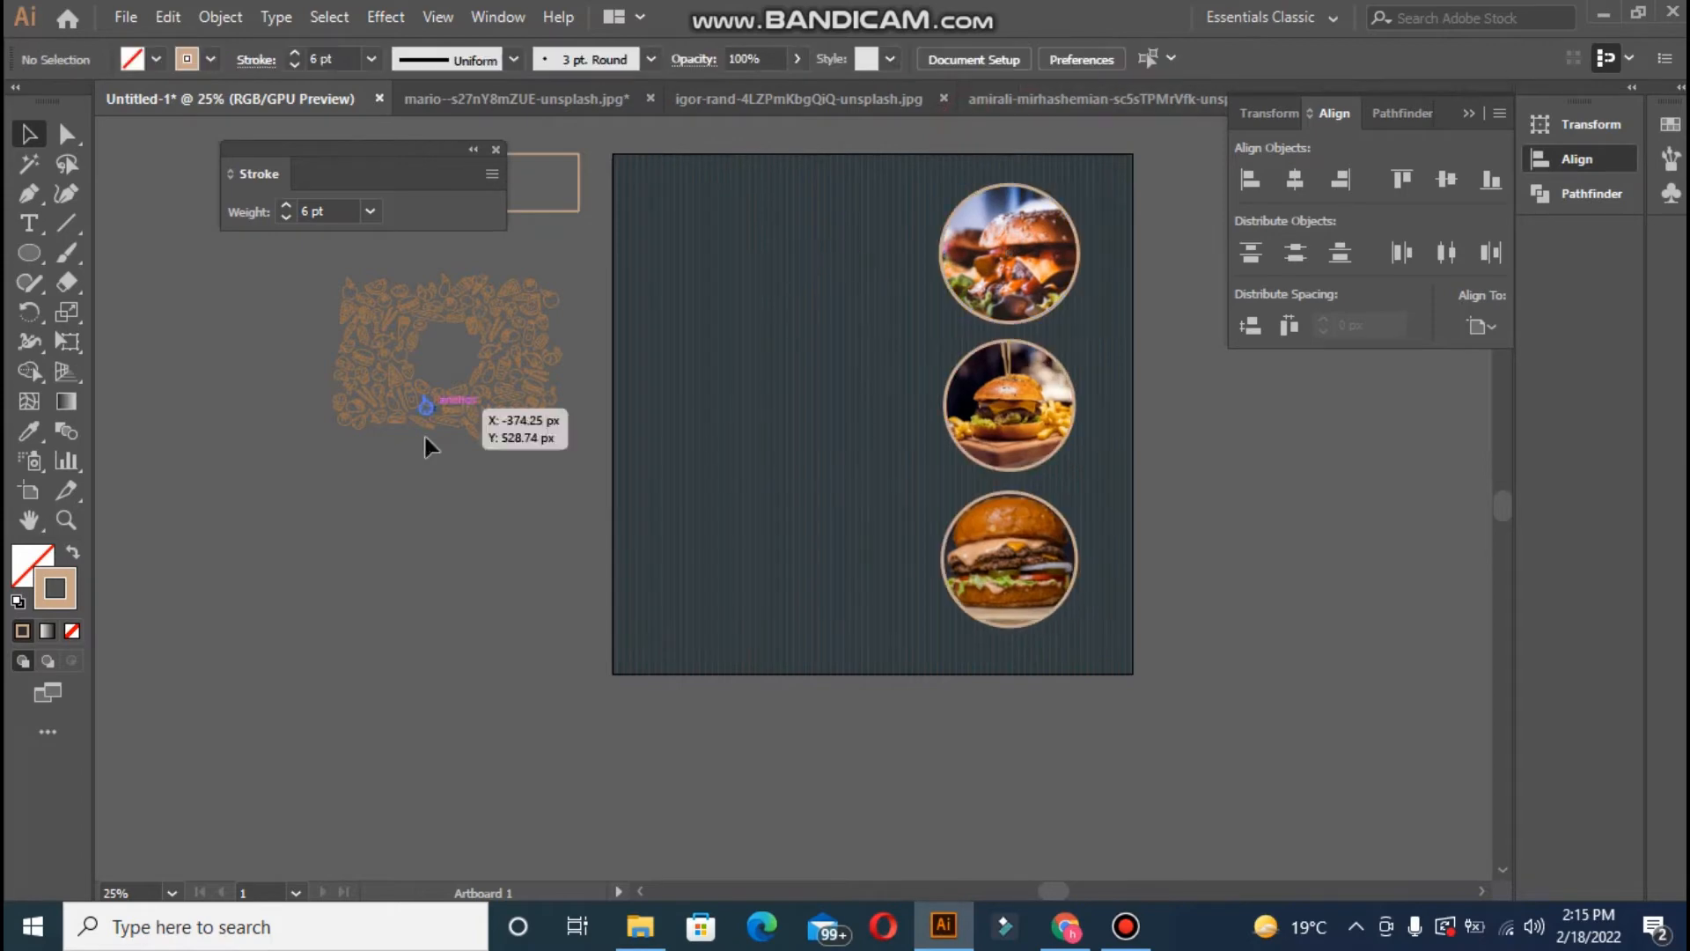
# - Release the clipping mask of the lowest burger photo
pyautogui.hotkey('ctrl', '+')
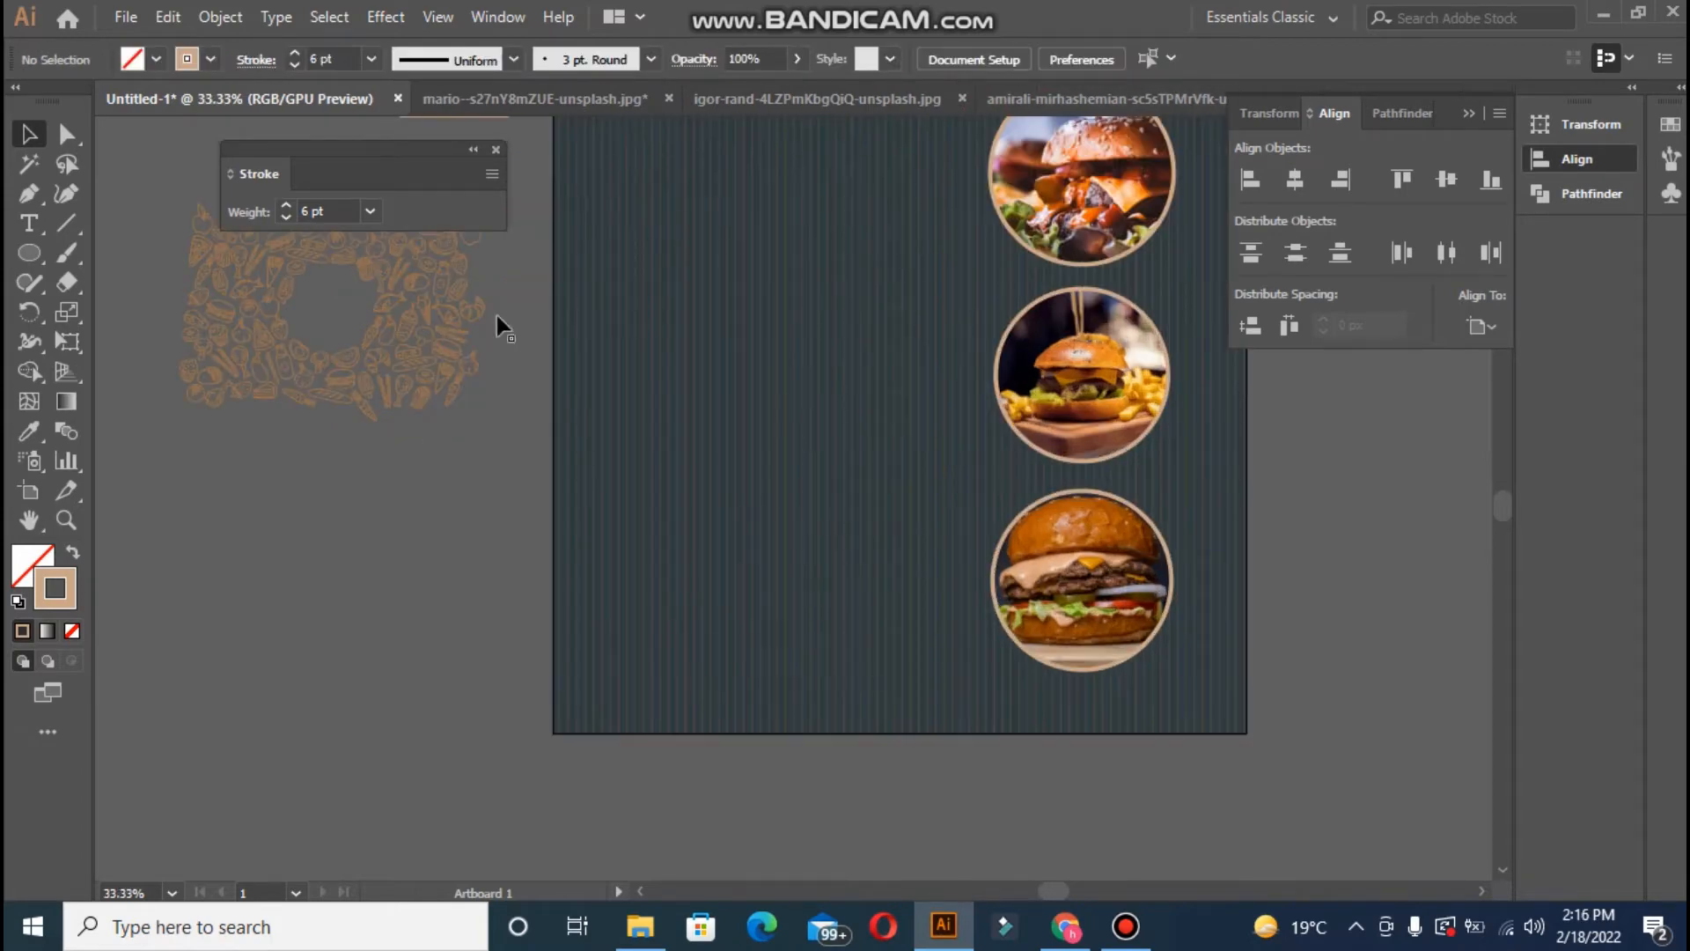
pyautogui.moveTo(1509, 510); pyautogui.dragTo(1503, 498)
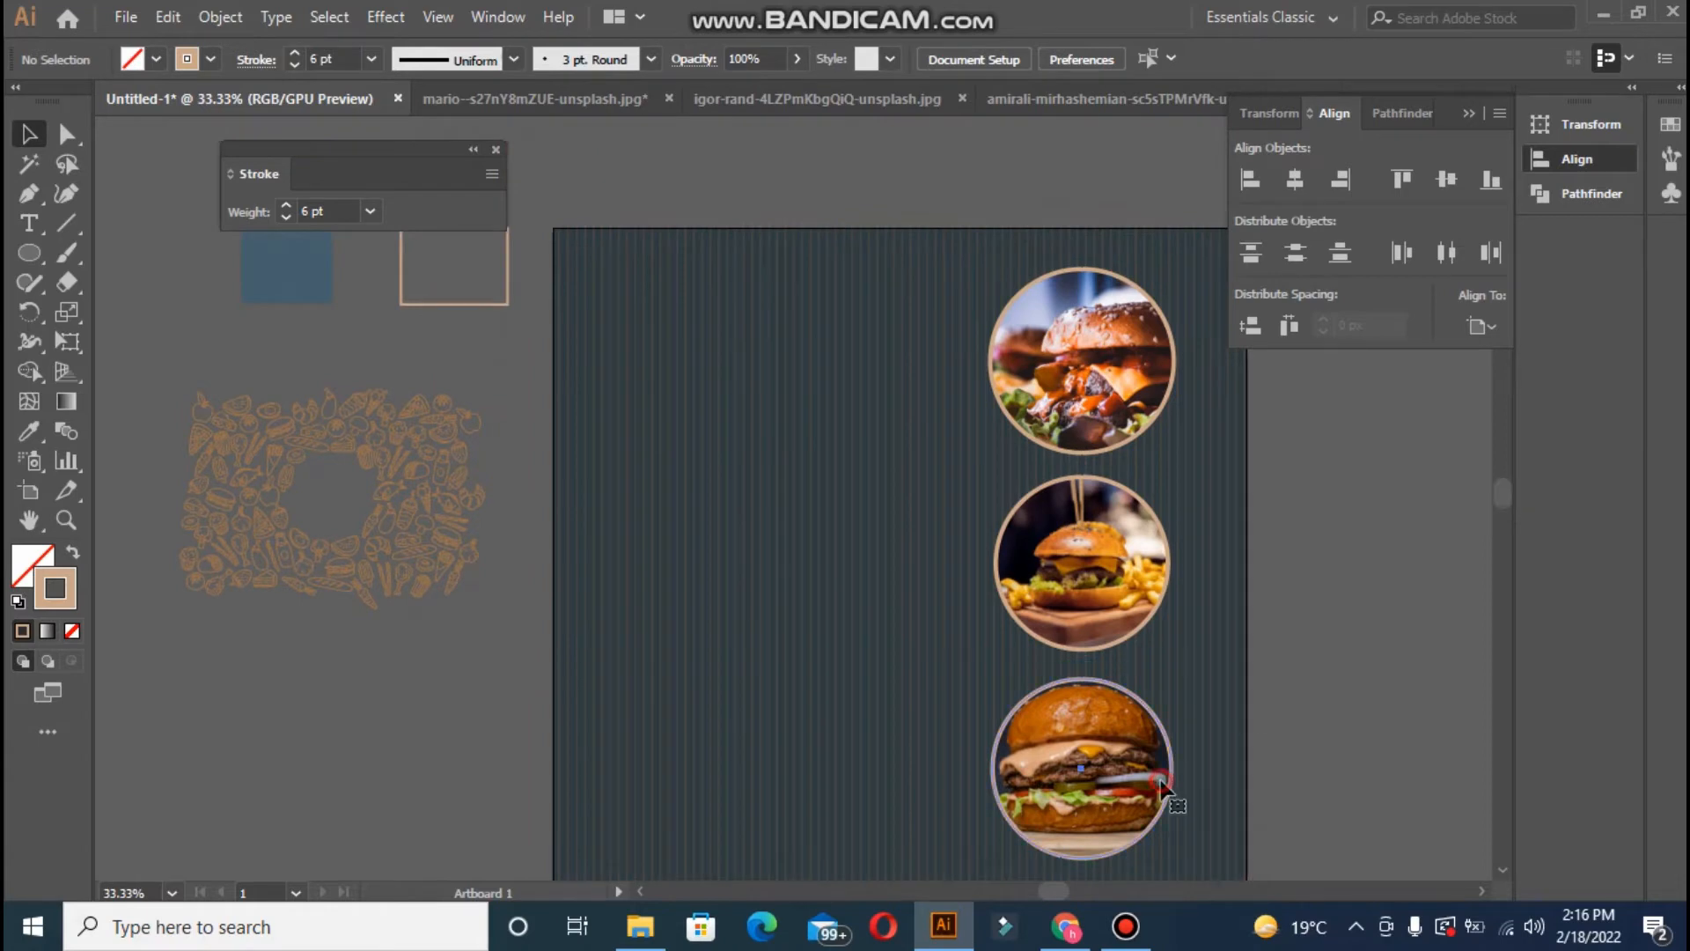
pyautogui.rightClick(1160, 780)
pyautogui.click(1294, 590)
pyautogui.click(1315, 682)
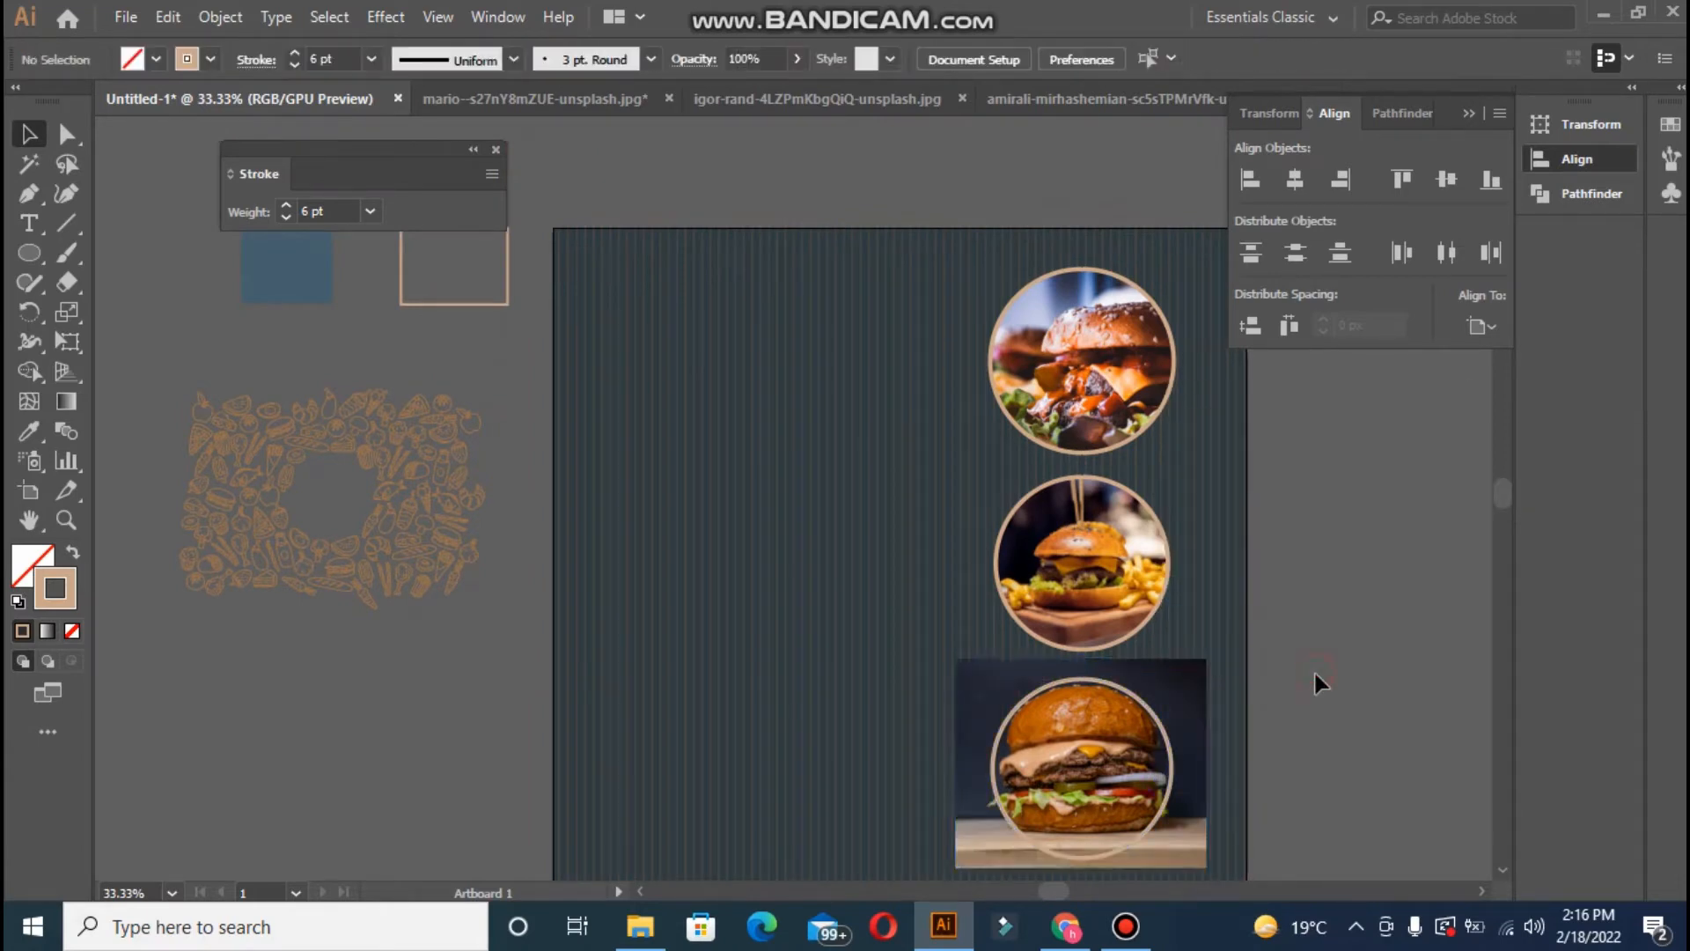
# - Nudge the released burger photo slightly down behind its ring so the burger sits better inside the circle
pyautogui.click(1184, 755)
pyautogui.moveTo(1152, 739); pyautogui.dragTo(1198, 771)
pyautogui.press('Down')
pyautogui.press('Down')
pyautogui.press('Down')
pyautogui.press('Down')
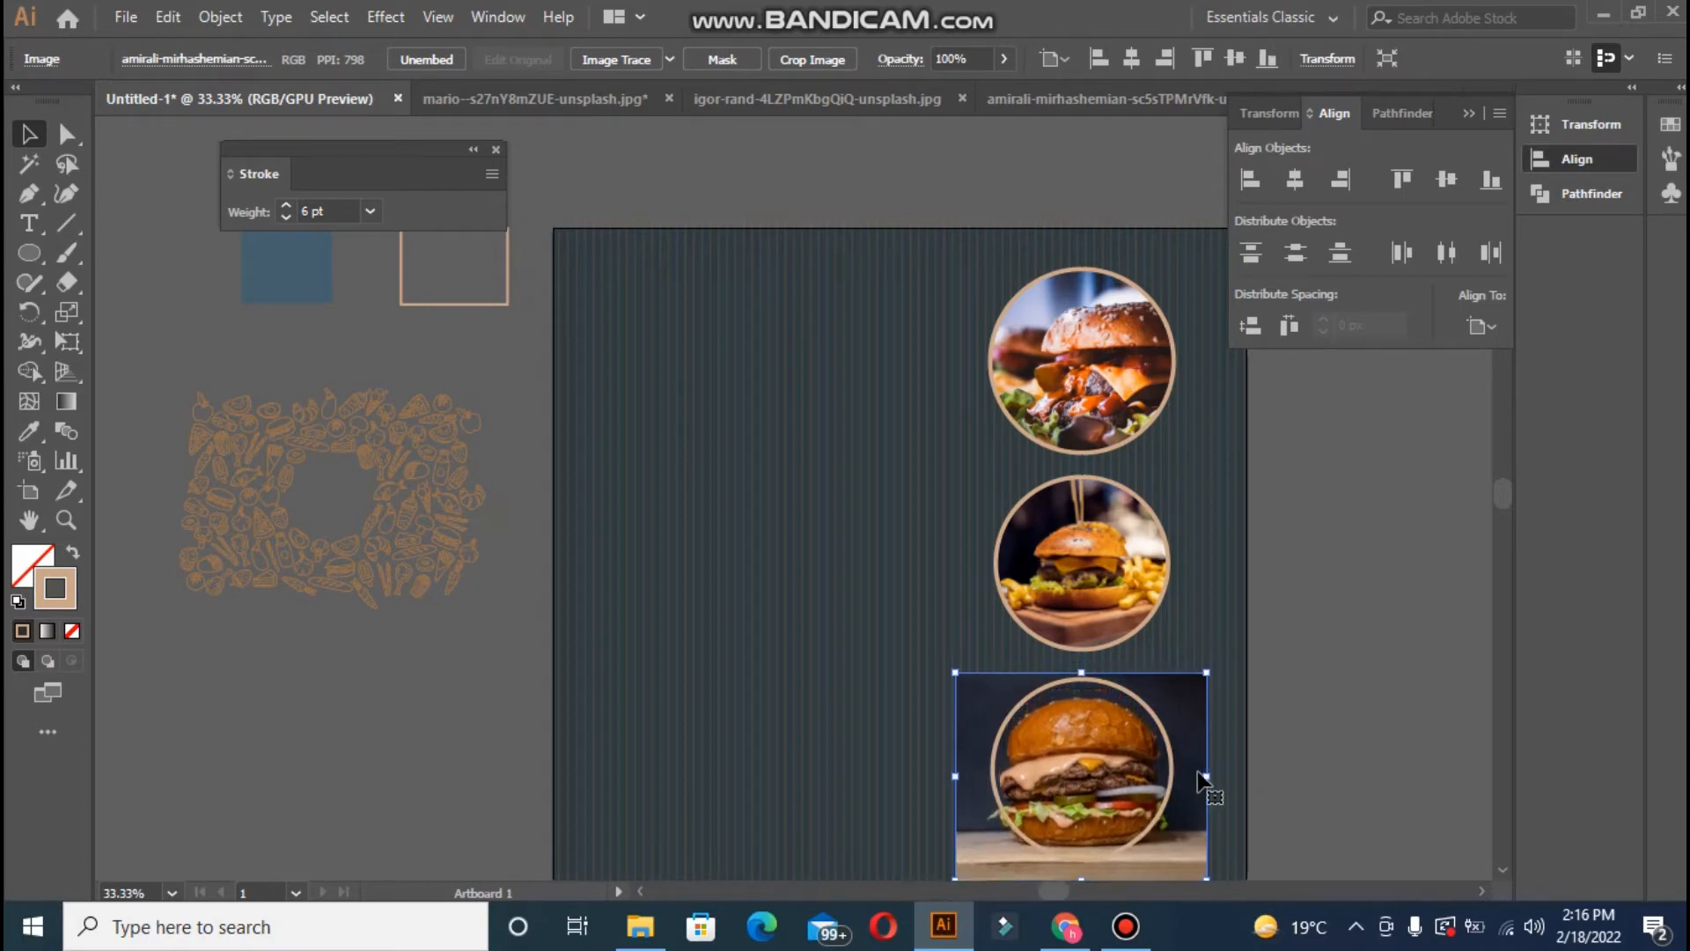
pyautogui.press('Down')
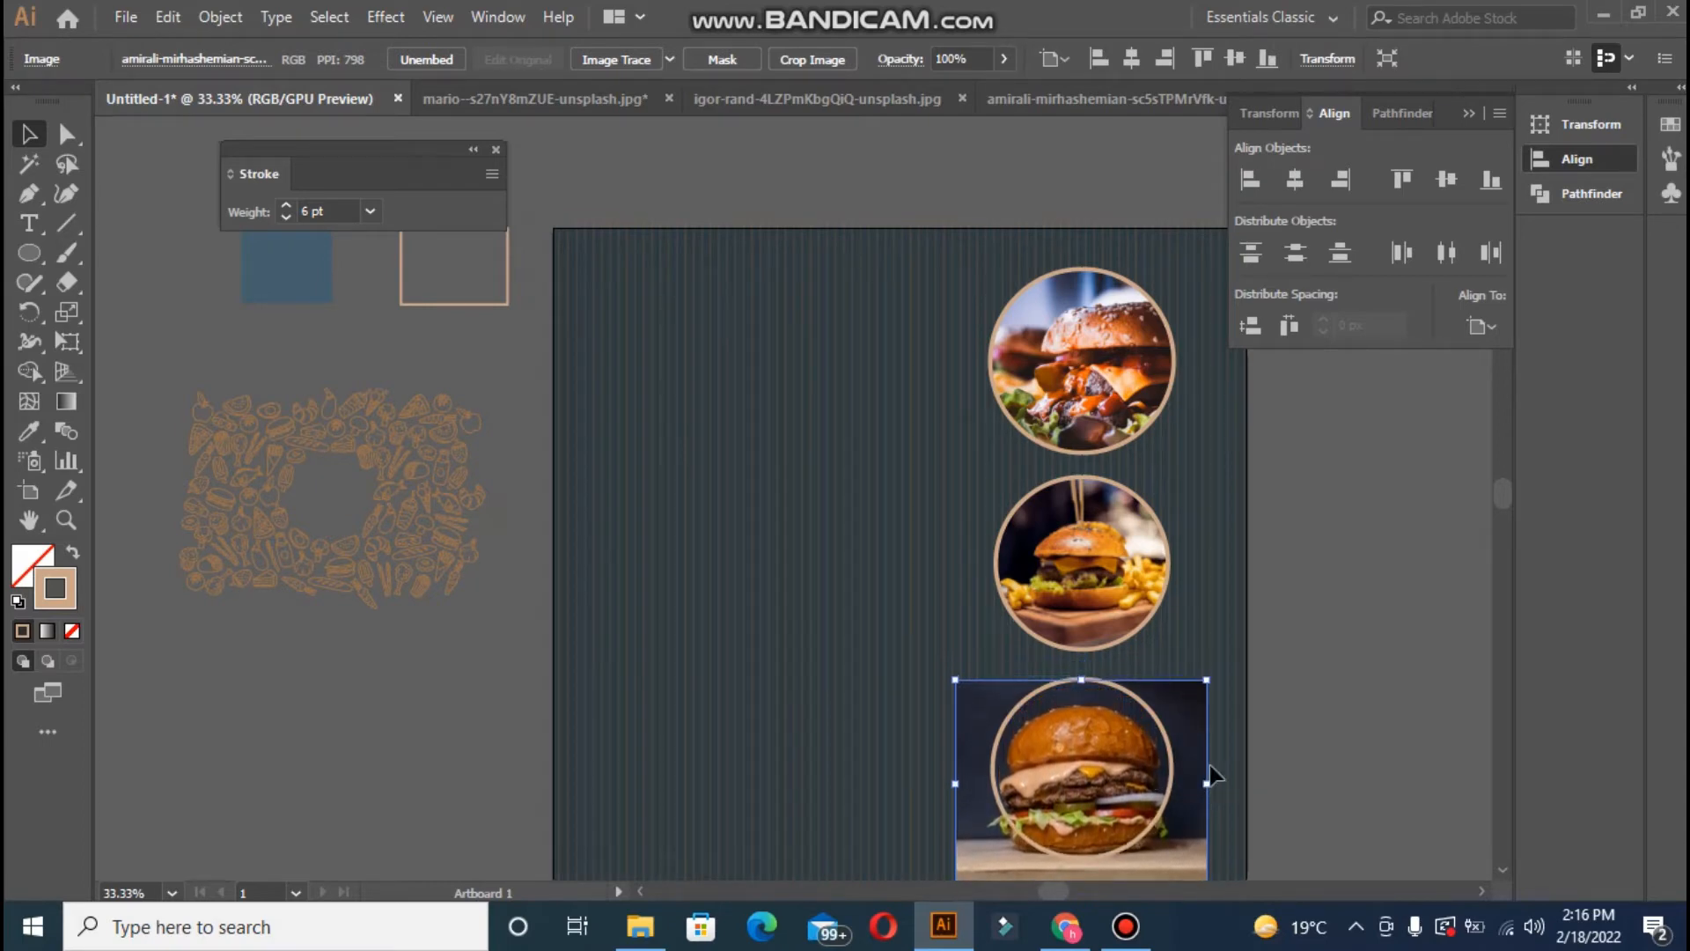
pyautogui.click(1312, 768)
pyautogui.moveTo(1218, 735); pyautogui.dragTo(1198, 727)
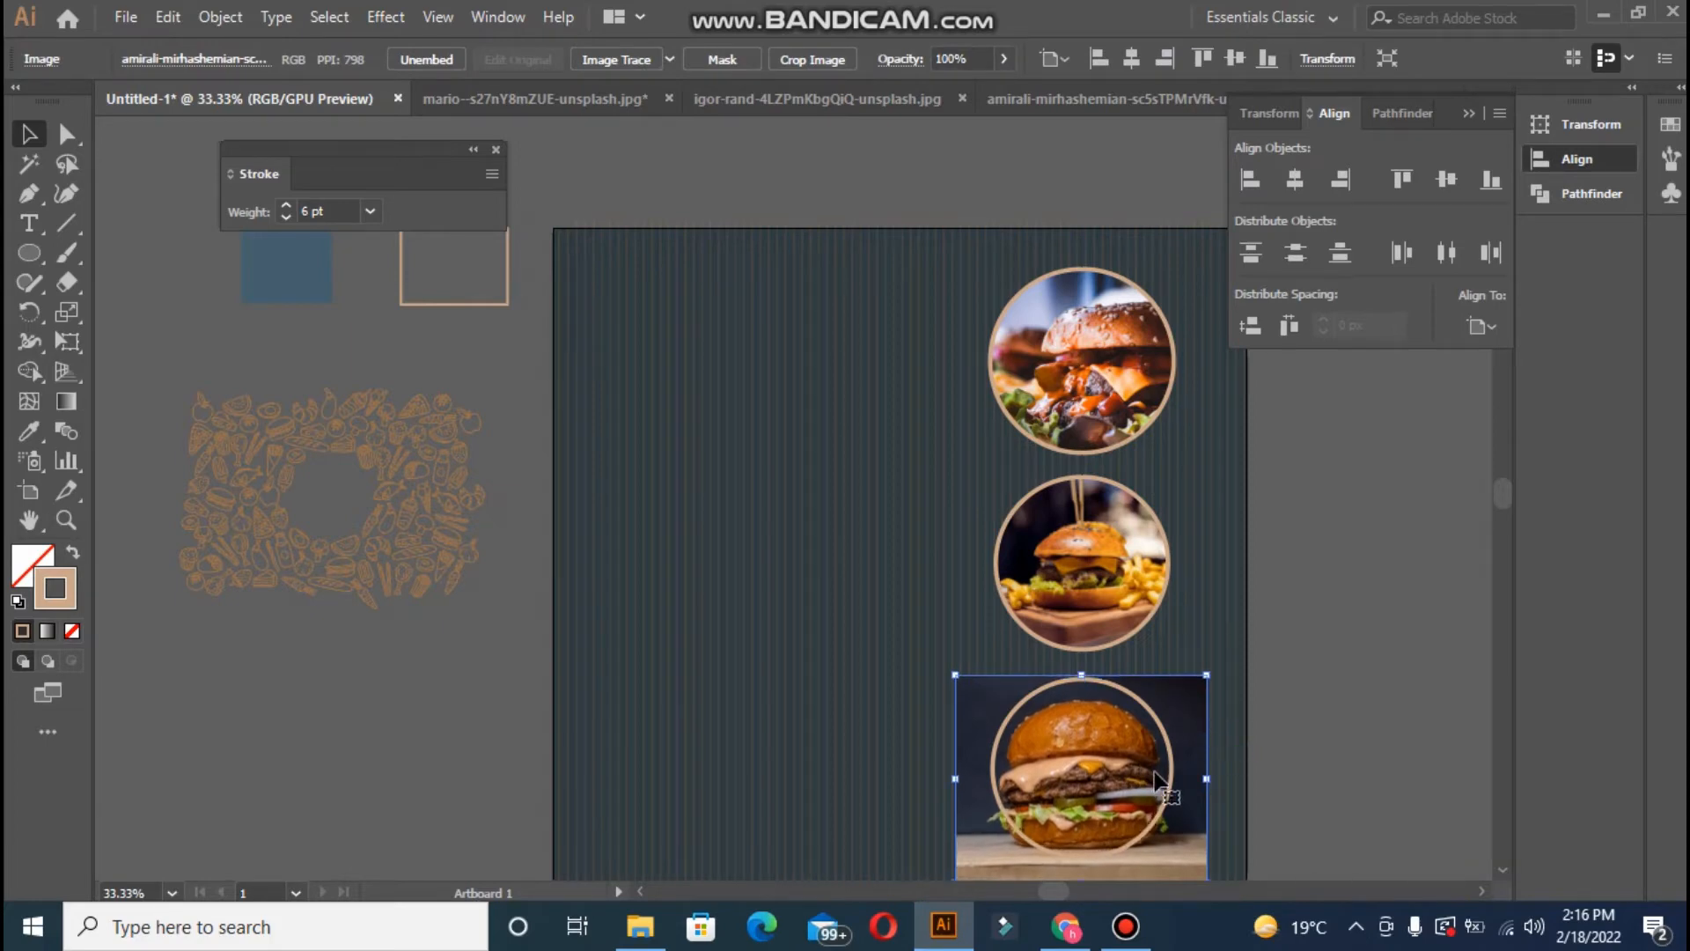
pyautogui.click(1362, 771)
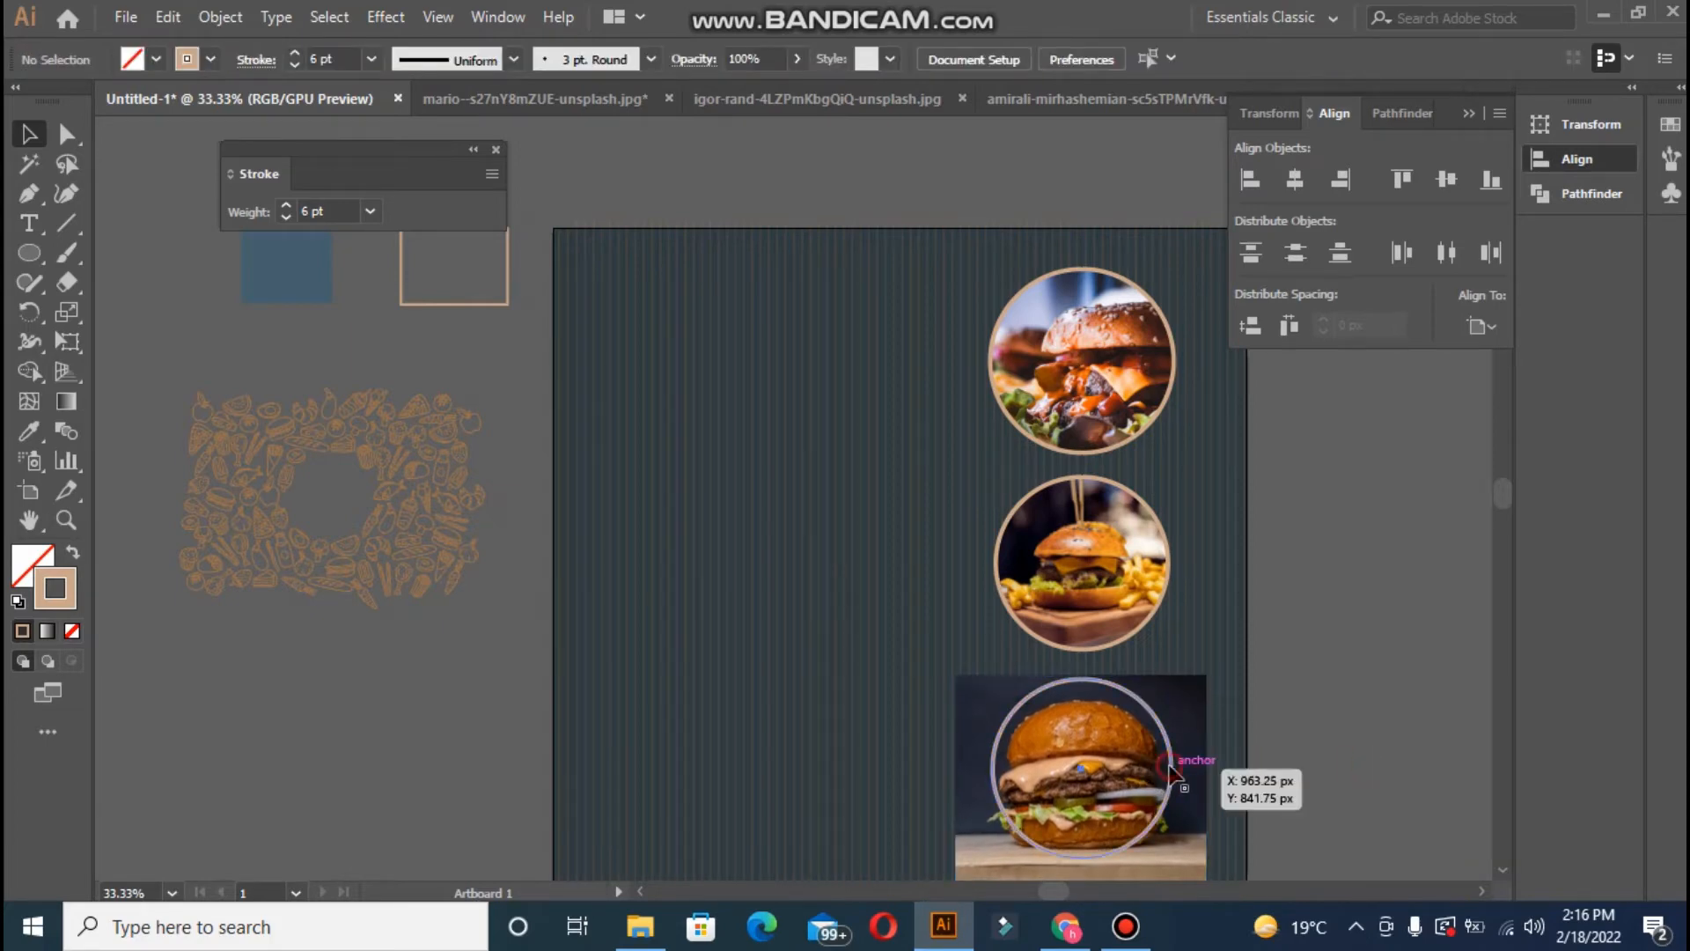
# - Clip the lowest burger photo into its ring again with a clipping mask, then deselect it
pyautogui.click(1171, 768)
pyautogui.keyDown('shift'); pyautogui.click(1203, 728); pyautogui.keyUp('shift')
pyautogui.rightClick(1204, 723)
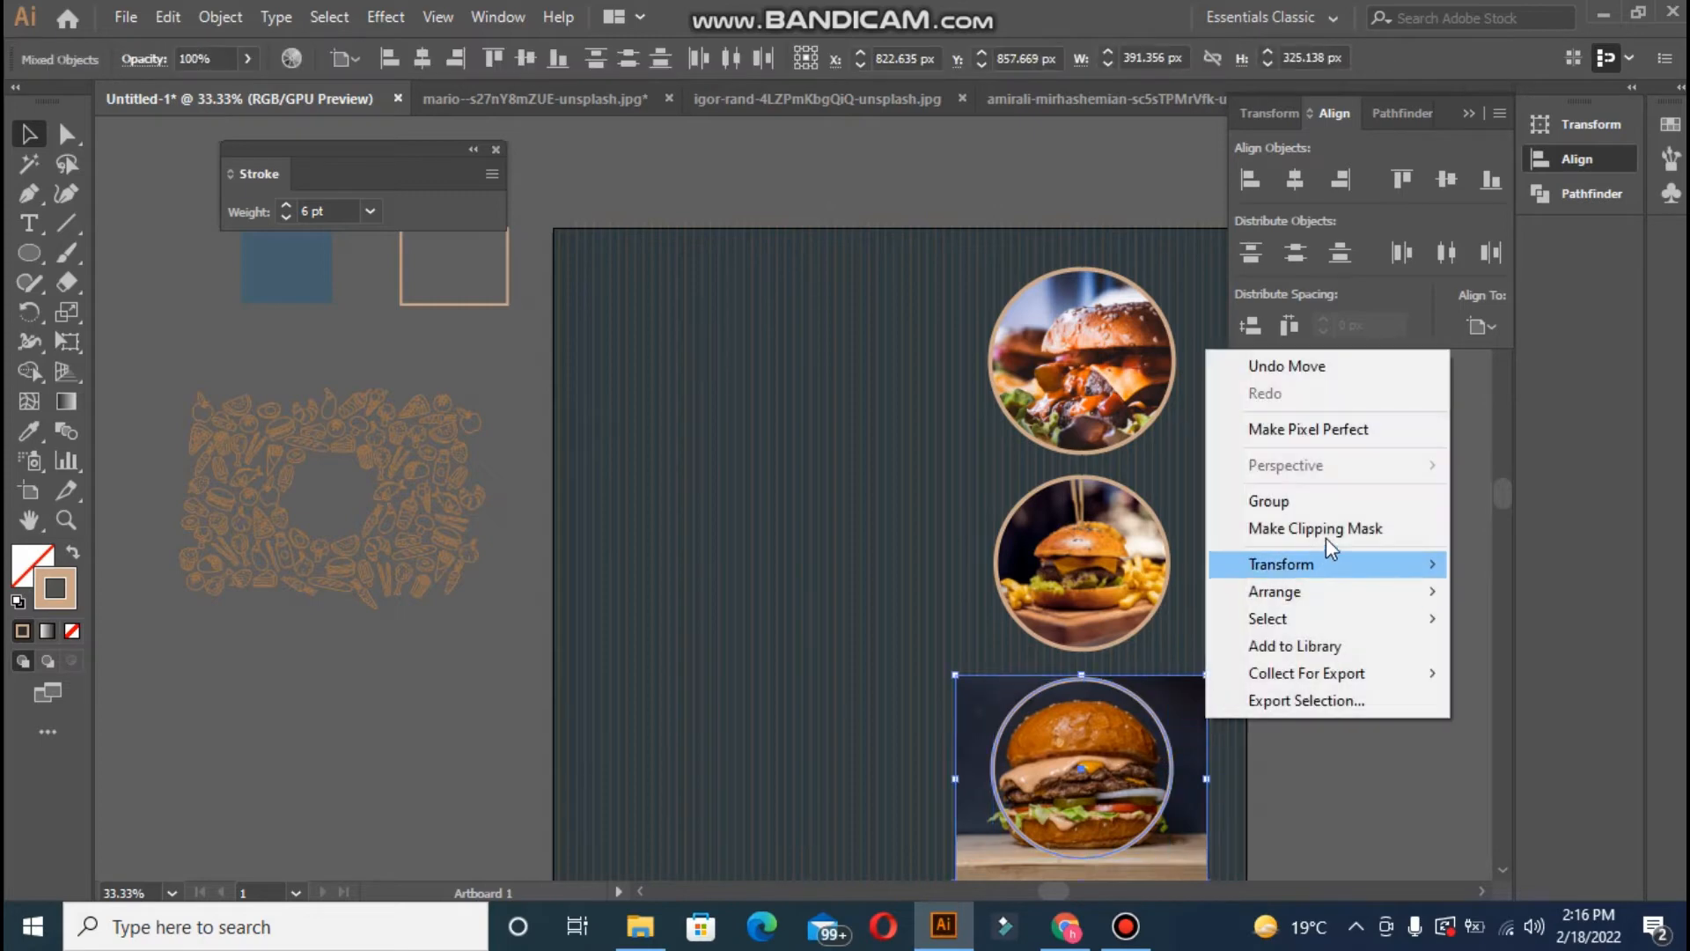
pyautogui.click(1325, 537)
pyautogui.click(1347, 588)
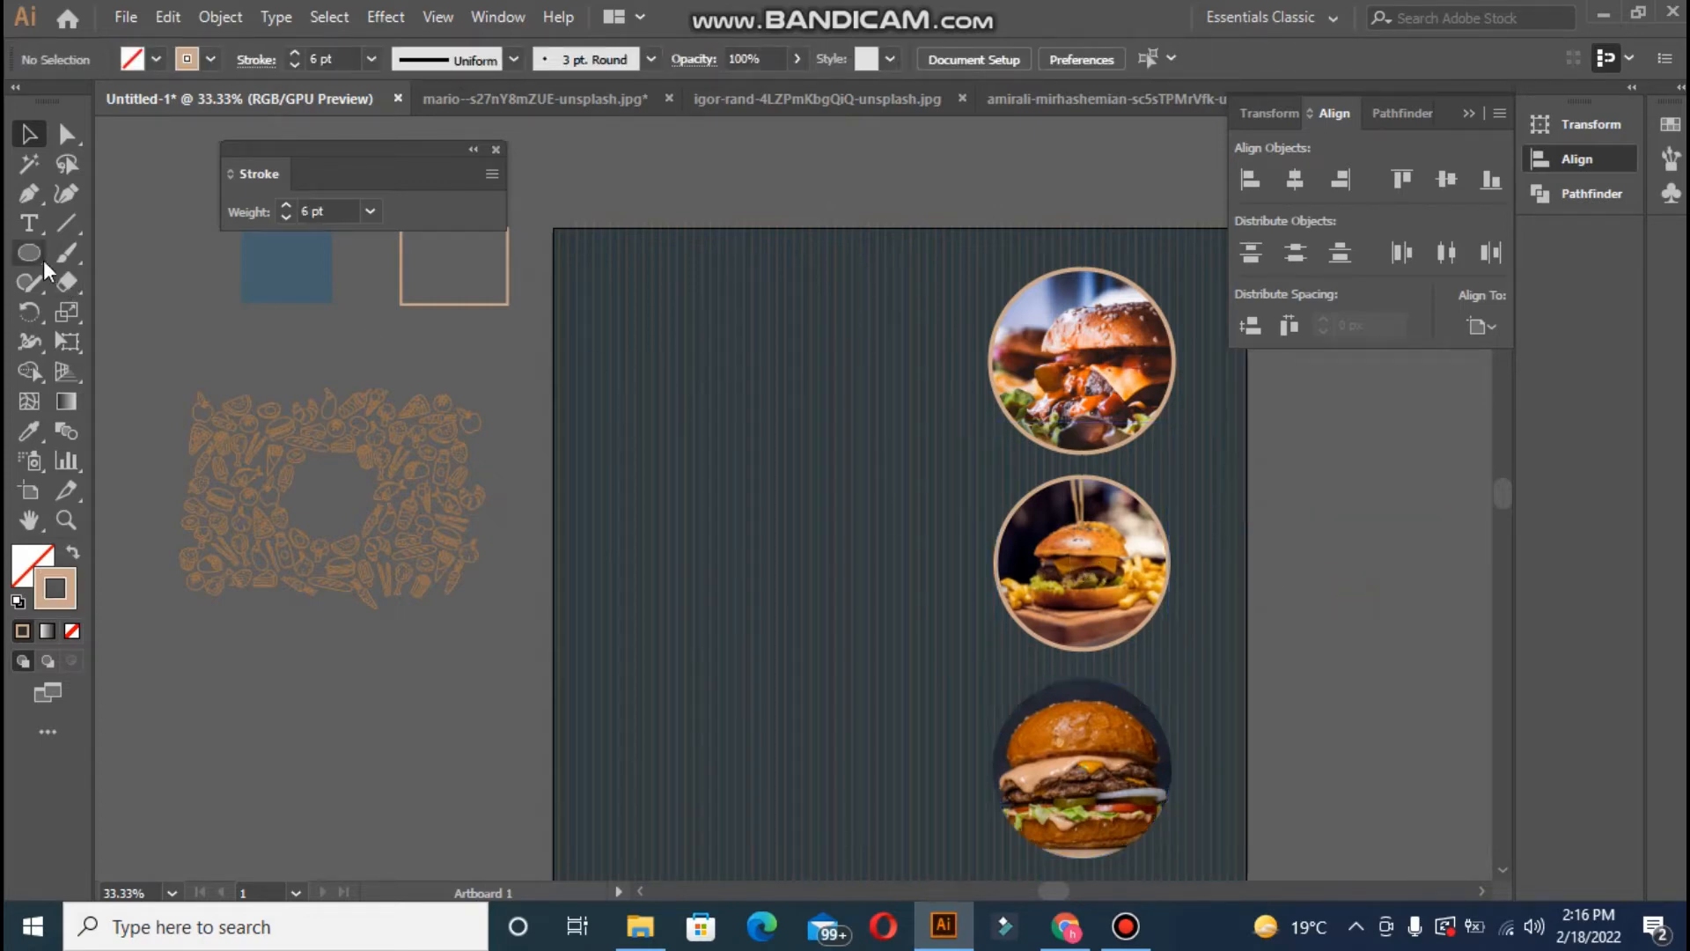
# - Add the two-line heading BURGER MENU near the artboard's upper left corner
pyautogui.click(29, 224)
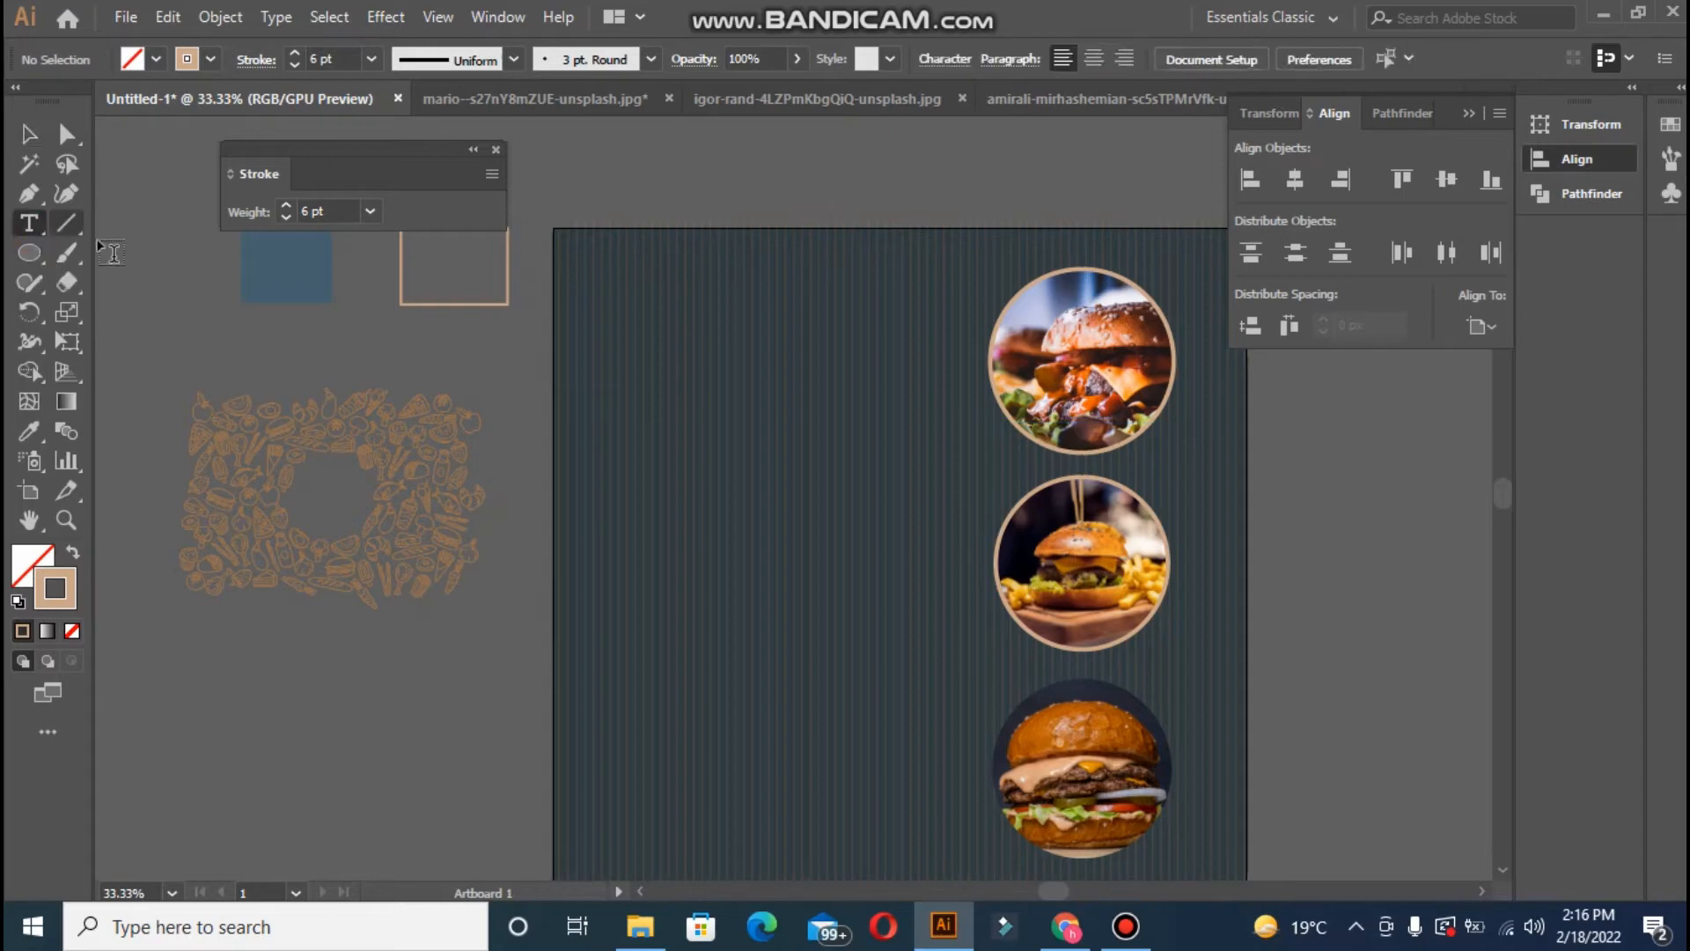
pyautogui.click(620, 308)
pyautogui.press('BackSpace')
pyautogui.write('B')
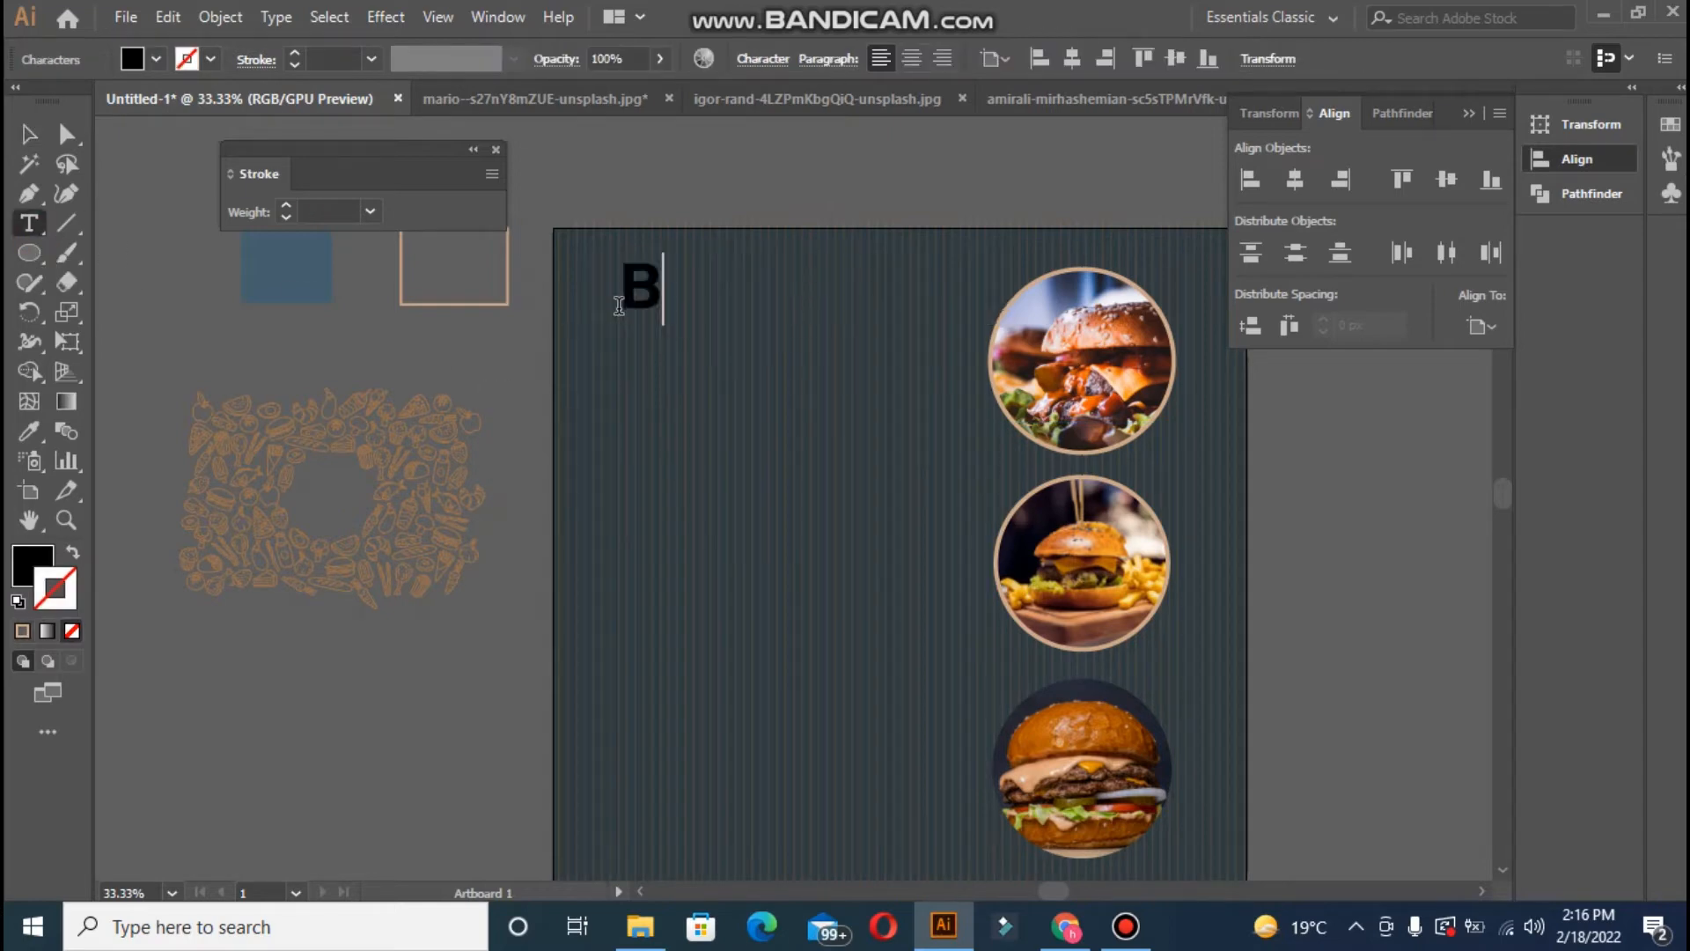
pyautogui.write('URGER')
pyautogui.press('Return')
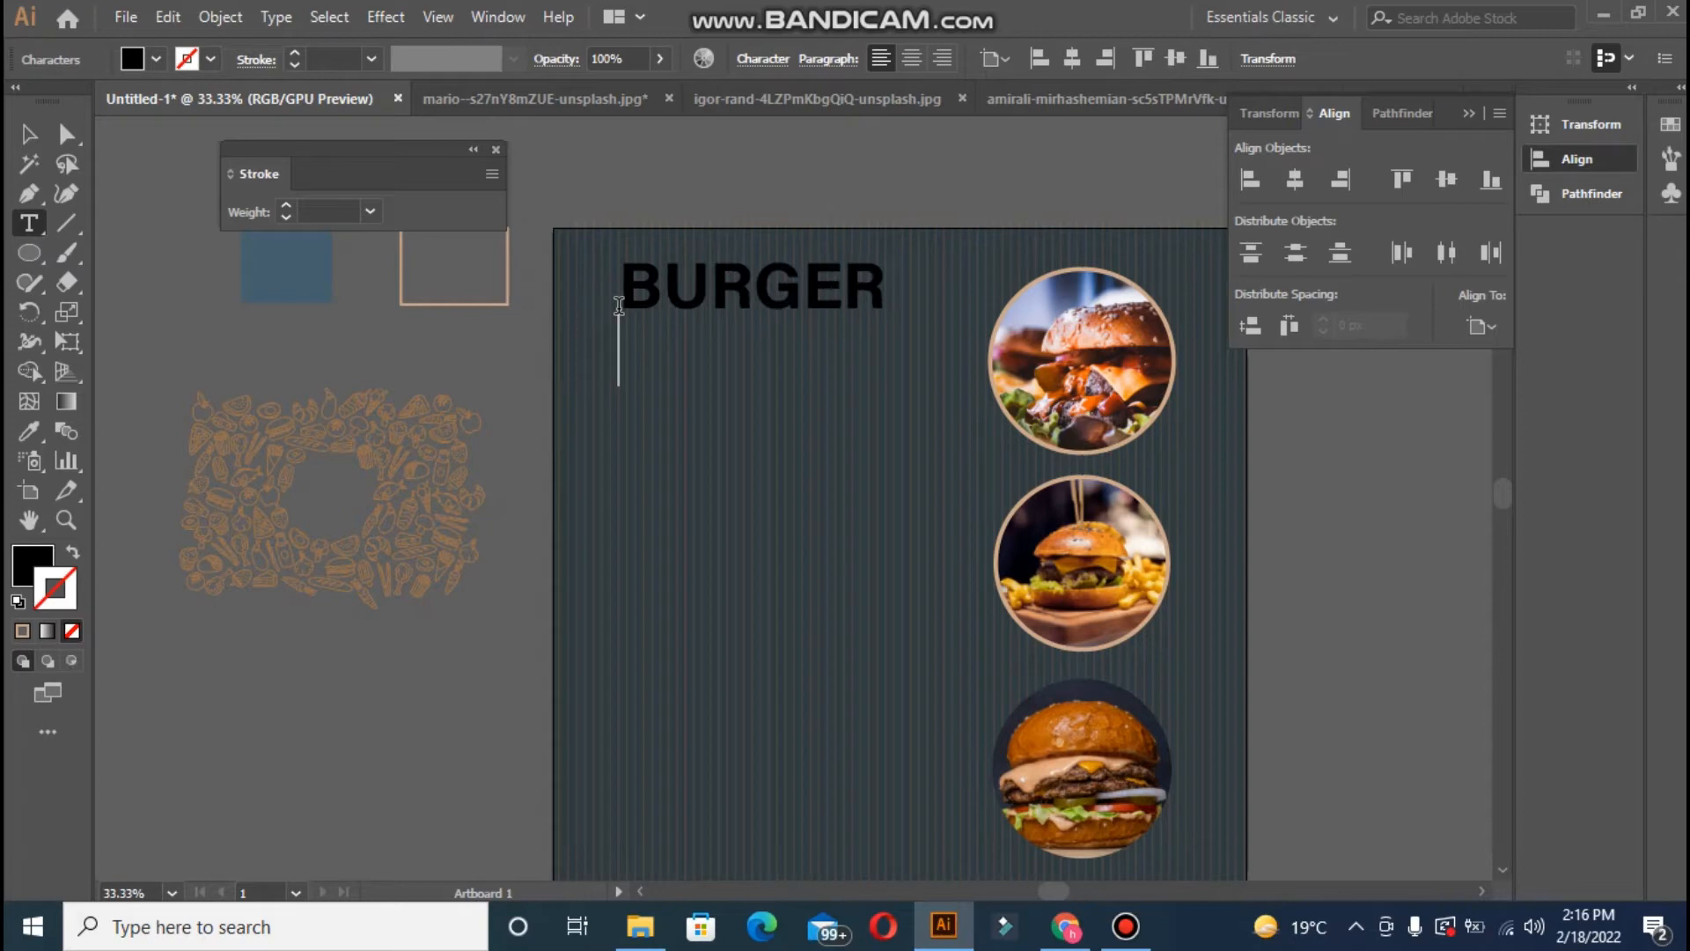
pyautogui.write('MENU')
pyautogui.press('Escape')
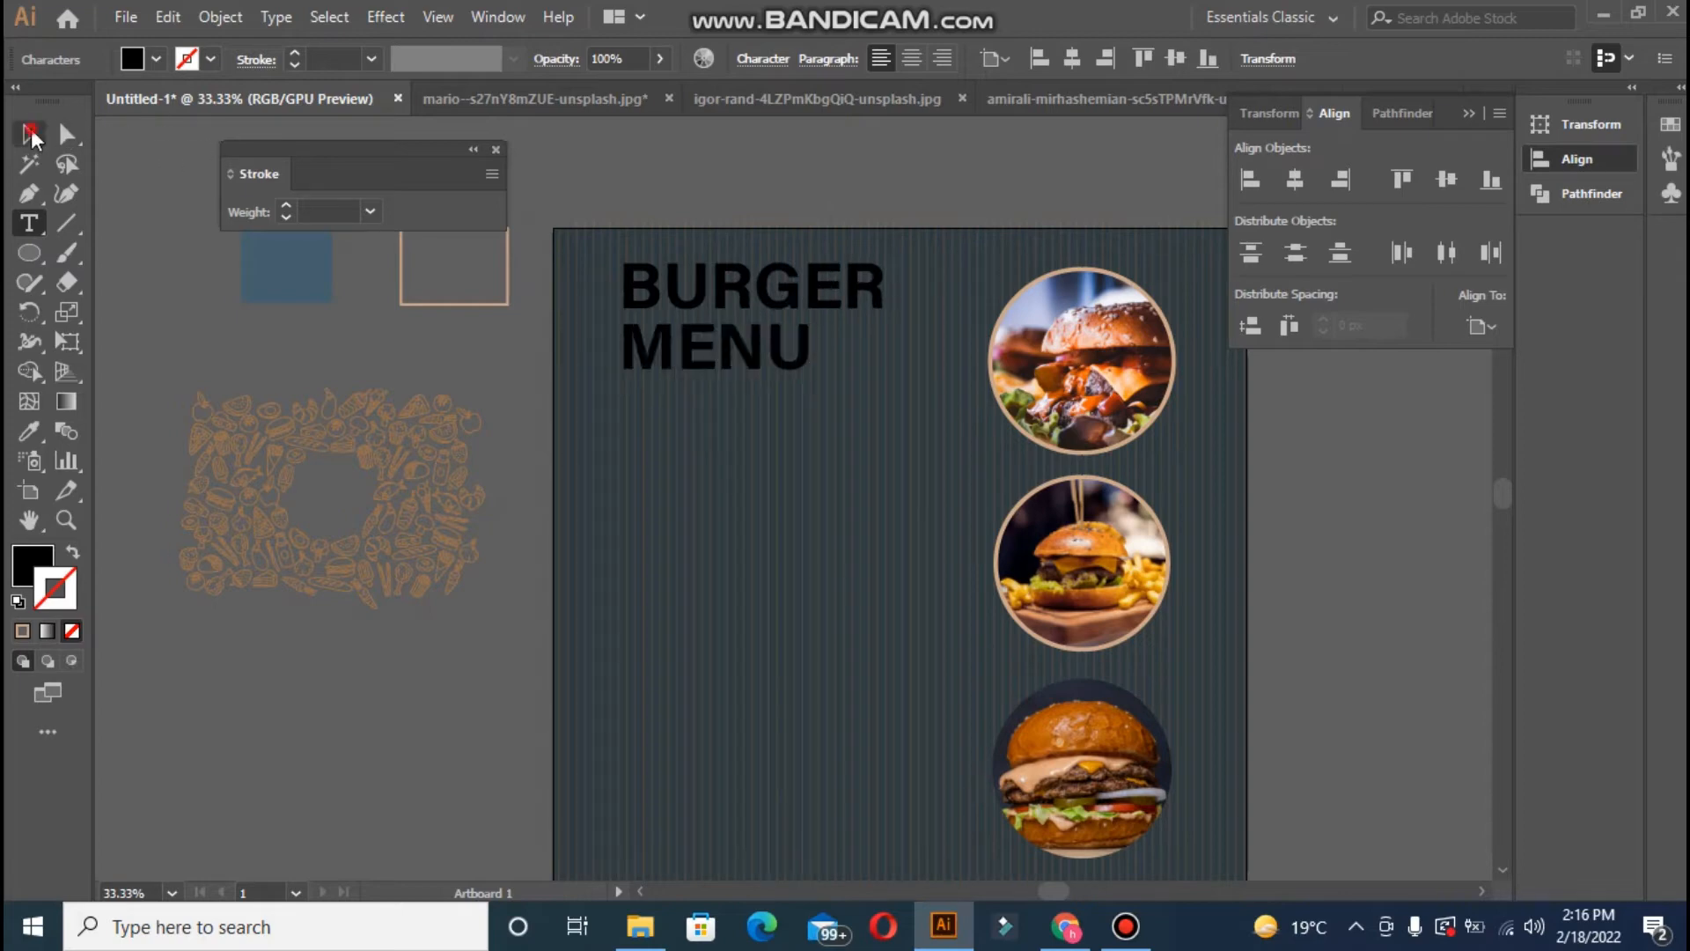
# - Move the BURGER MENU heading slightly down and left, and fill it with the light tan sampled from the outlined rectangle
pyautogui.click(717, 304)
pyautogui.moveTo(704, 300); pyautogui.dragTo(674, 351)
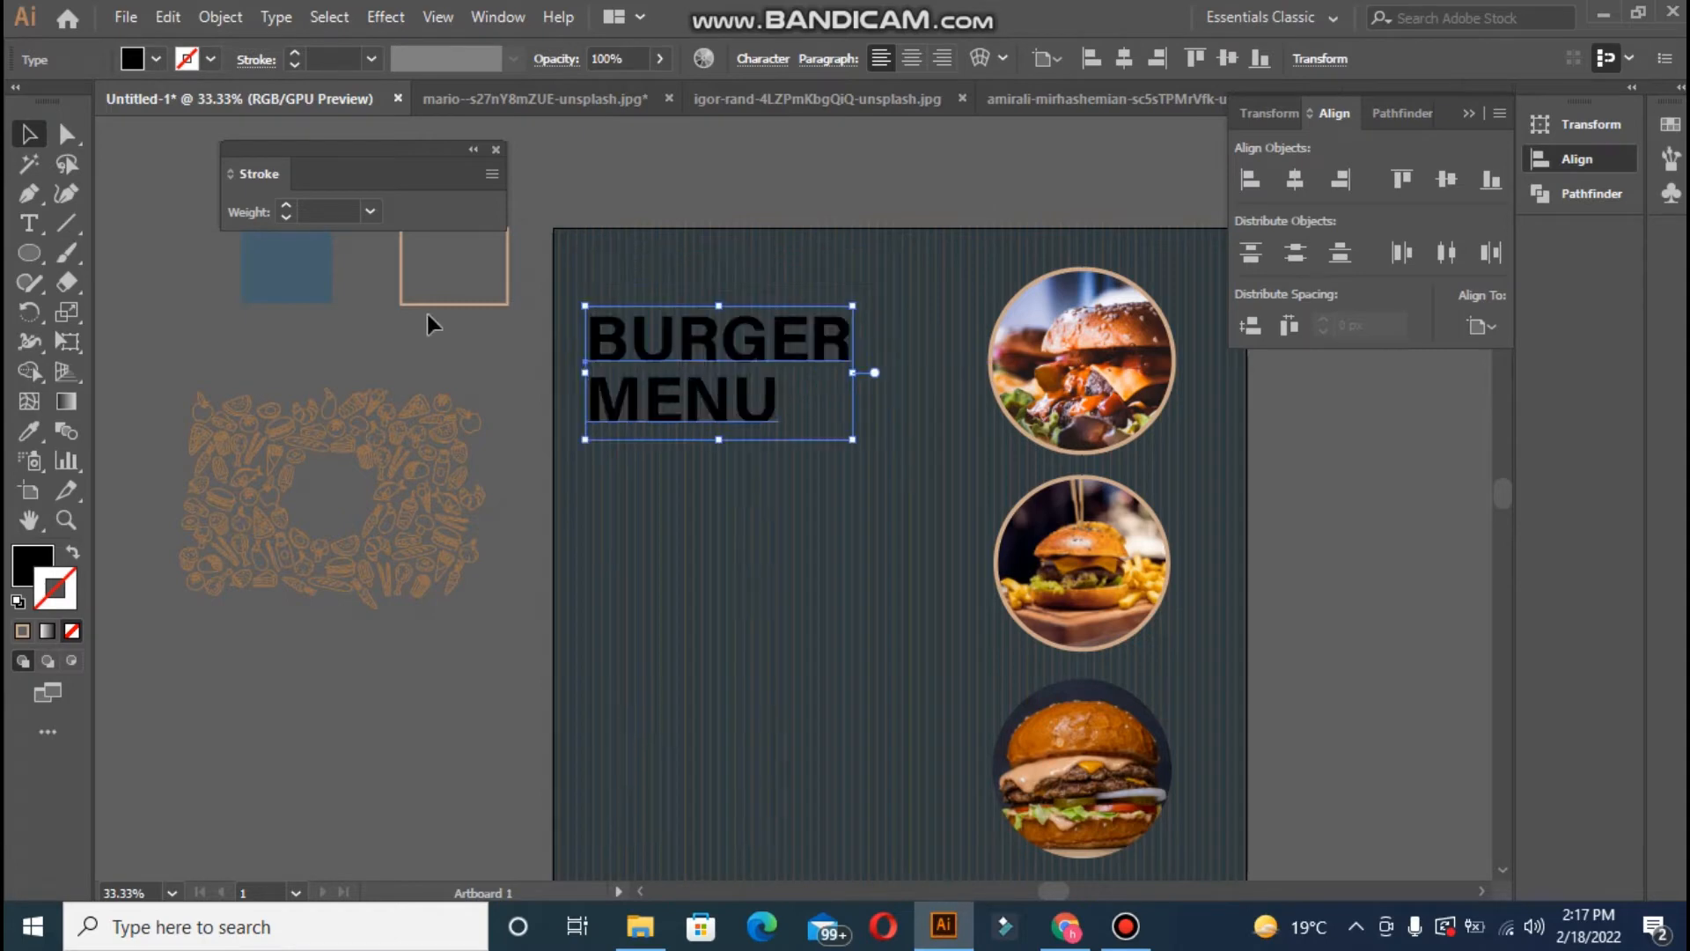
pyautogui.click(29, 430)
pyautogui.click(474, 304)
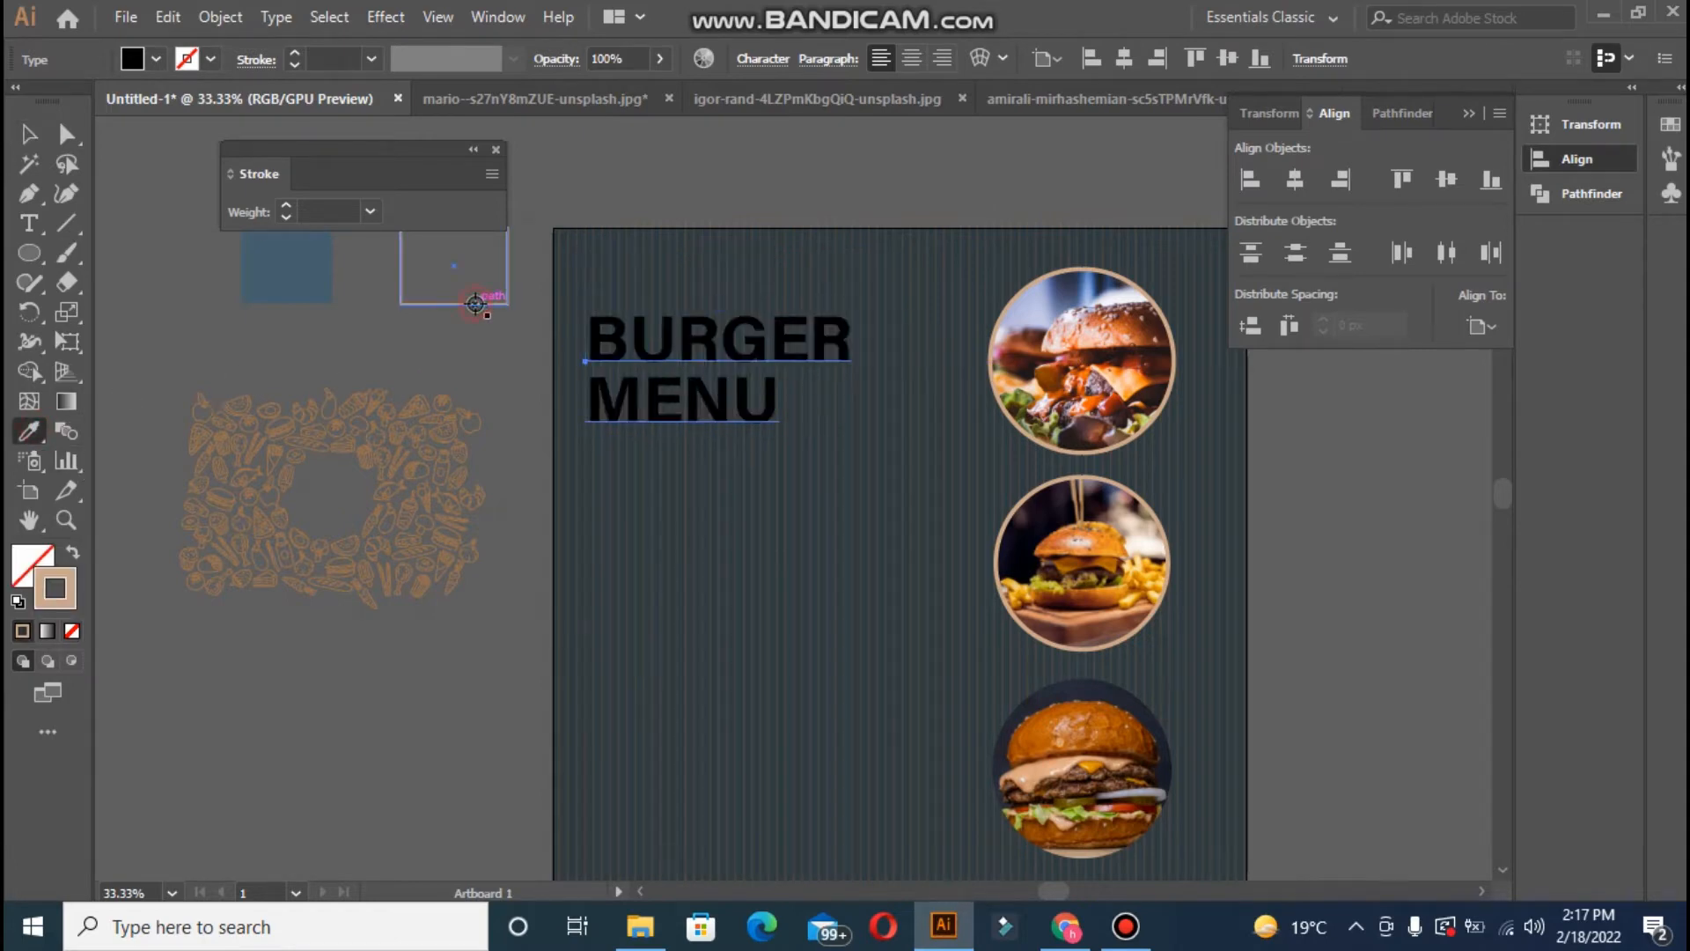
pyautogui.click(74, 553)
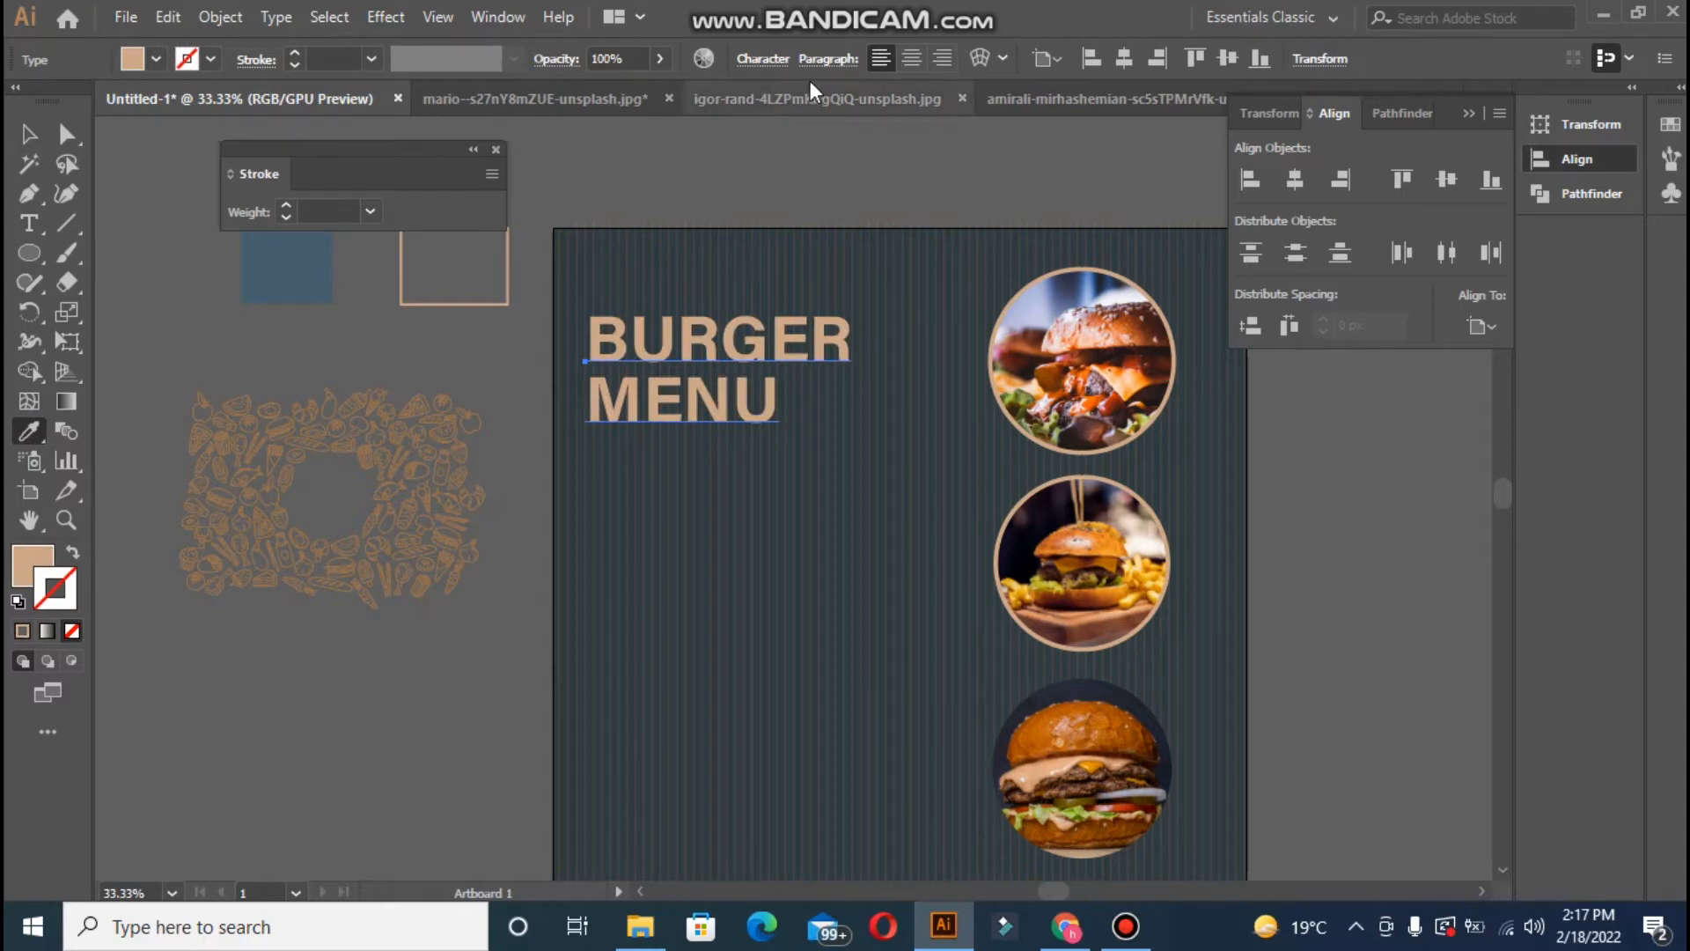
# - Change the heading's font to Ambit in the Black style
pyautogui.click(755, 58)
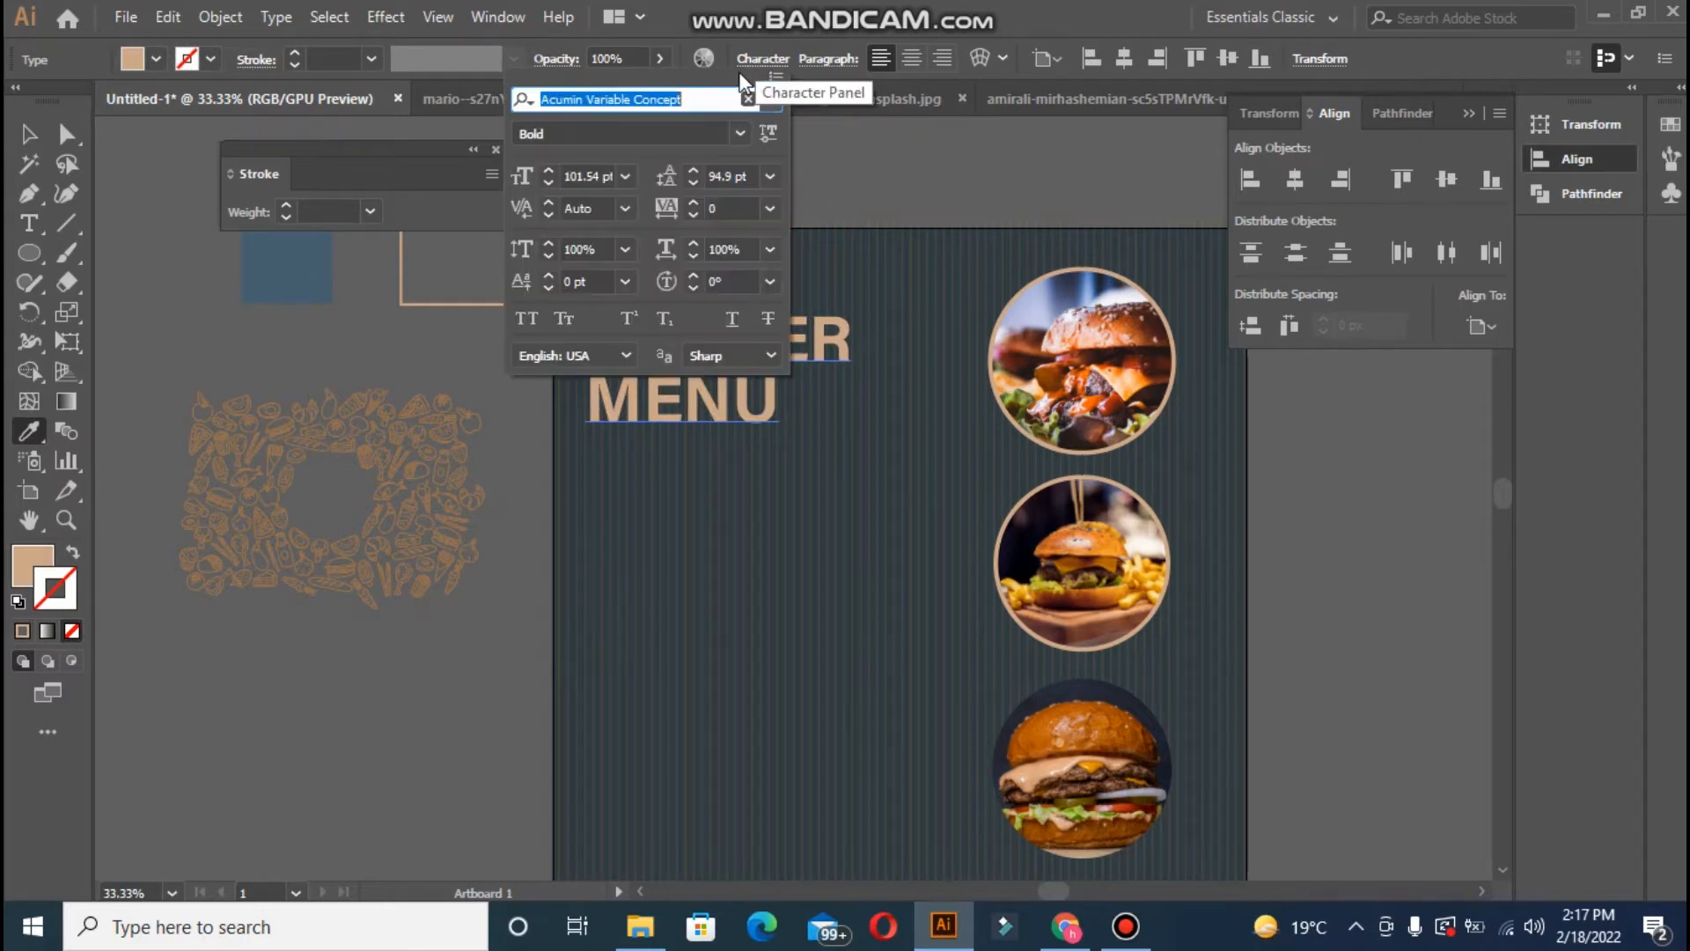
pyautogui.click(741, 132)
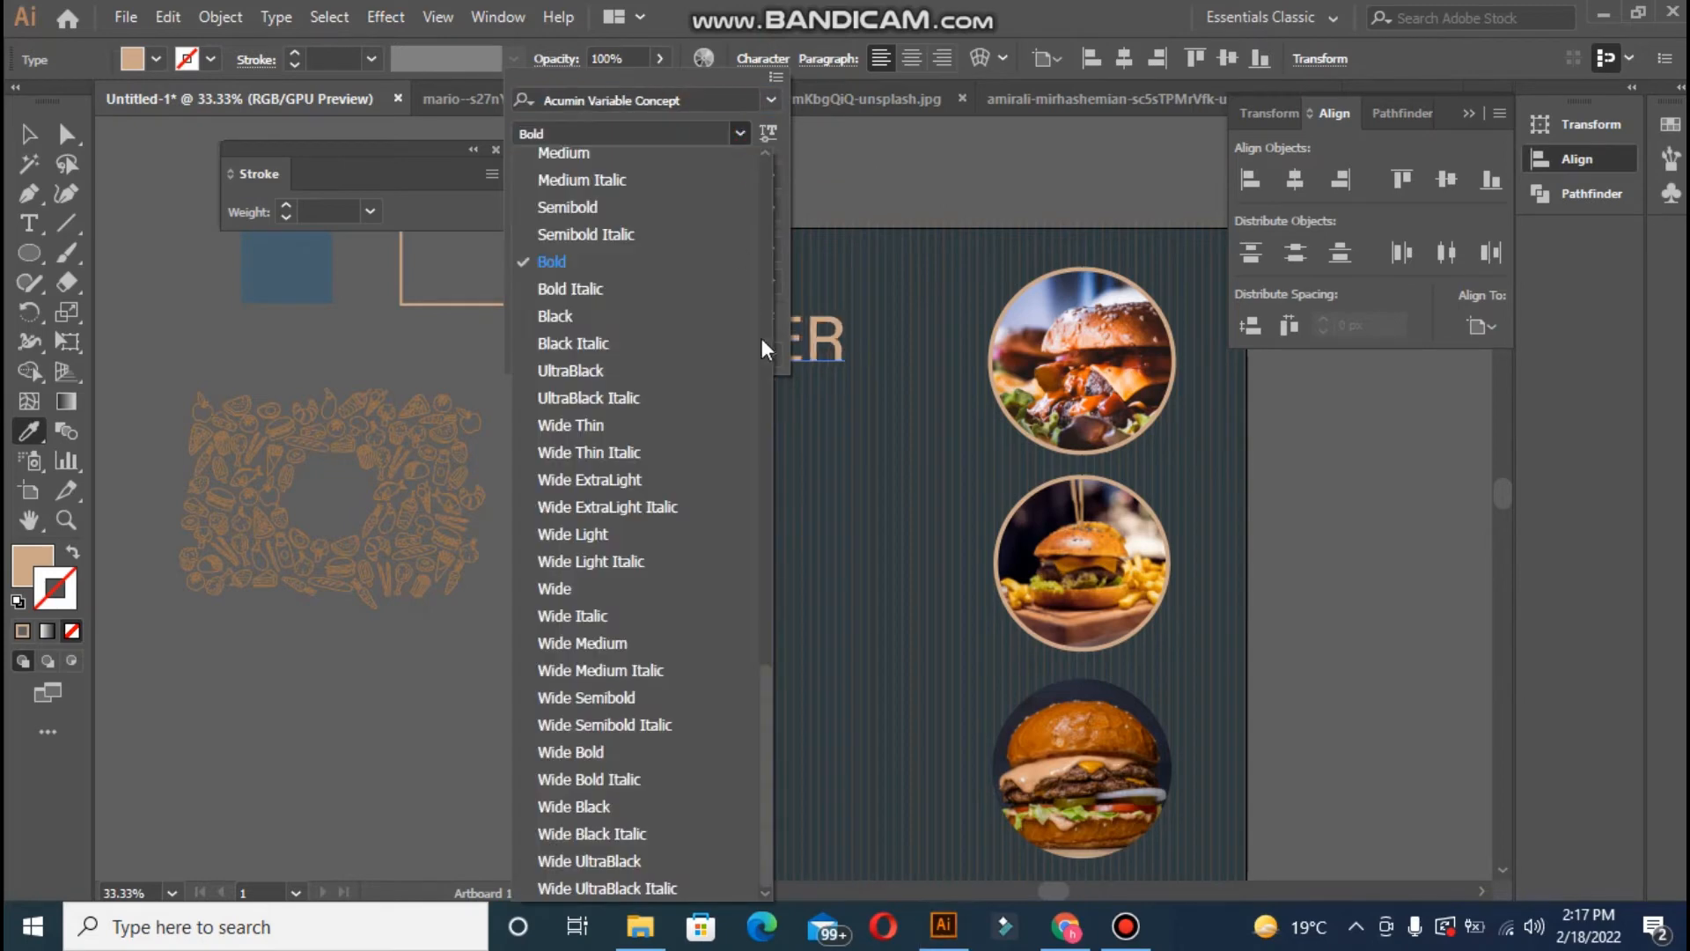
pyautogui.click(757, 112)
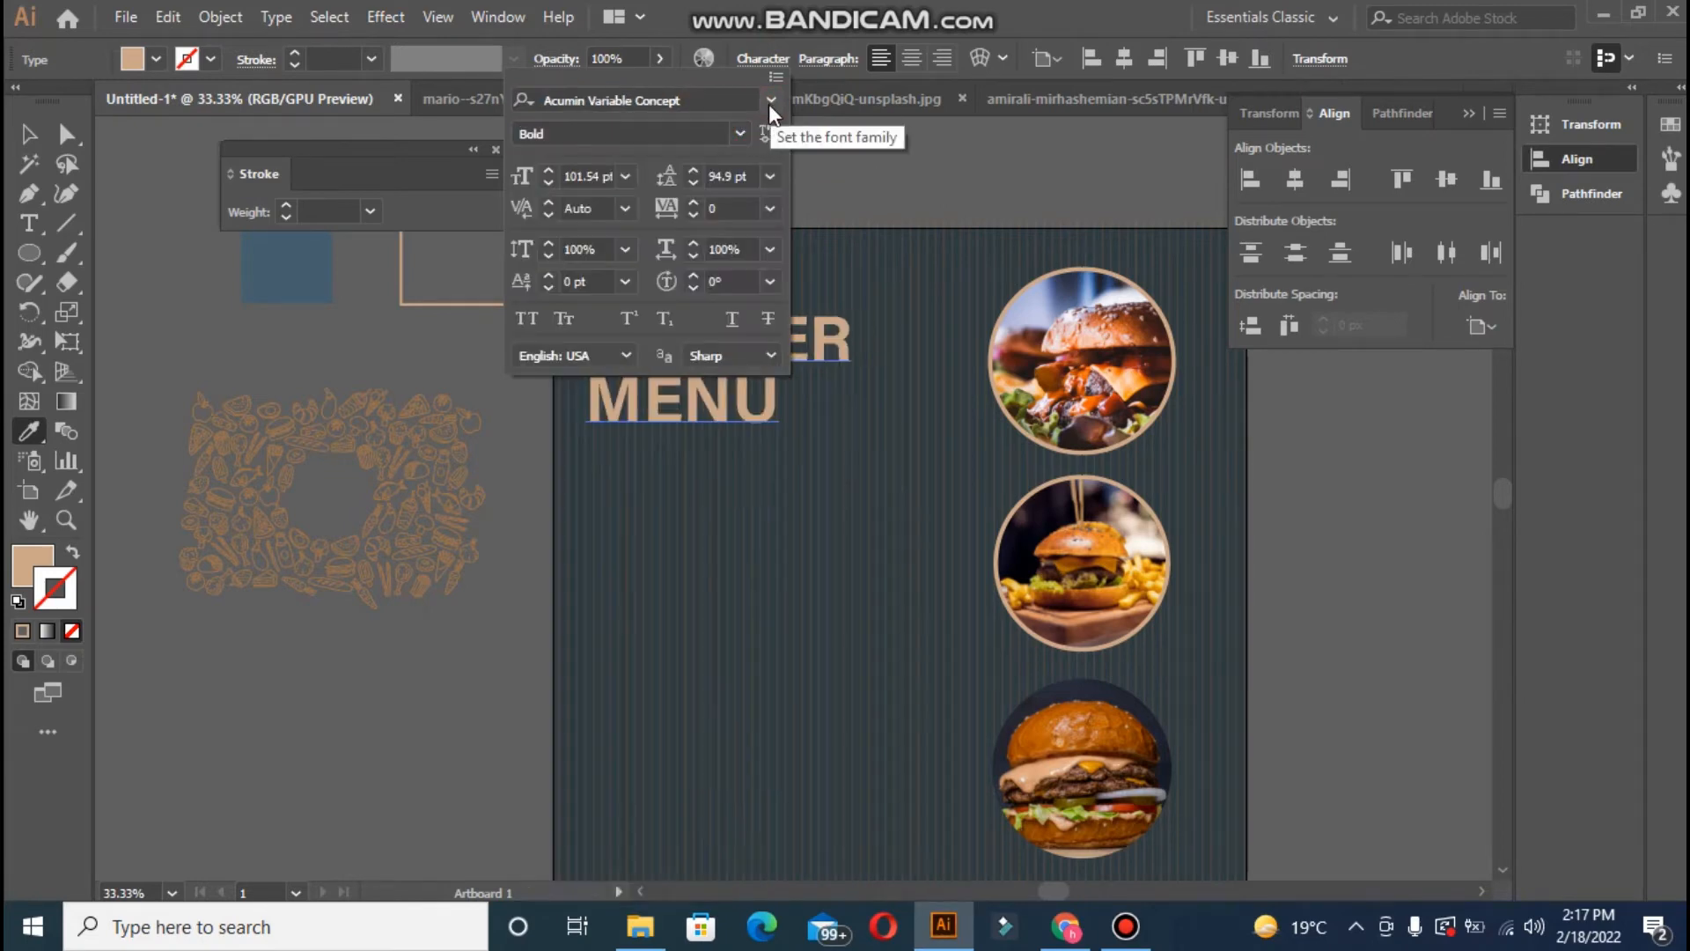
pyautogui.click(770, 103)
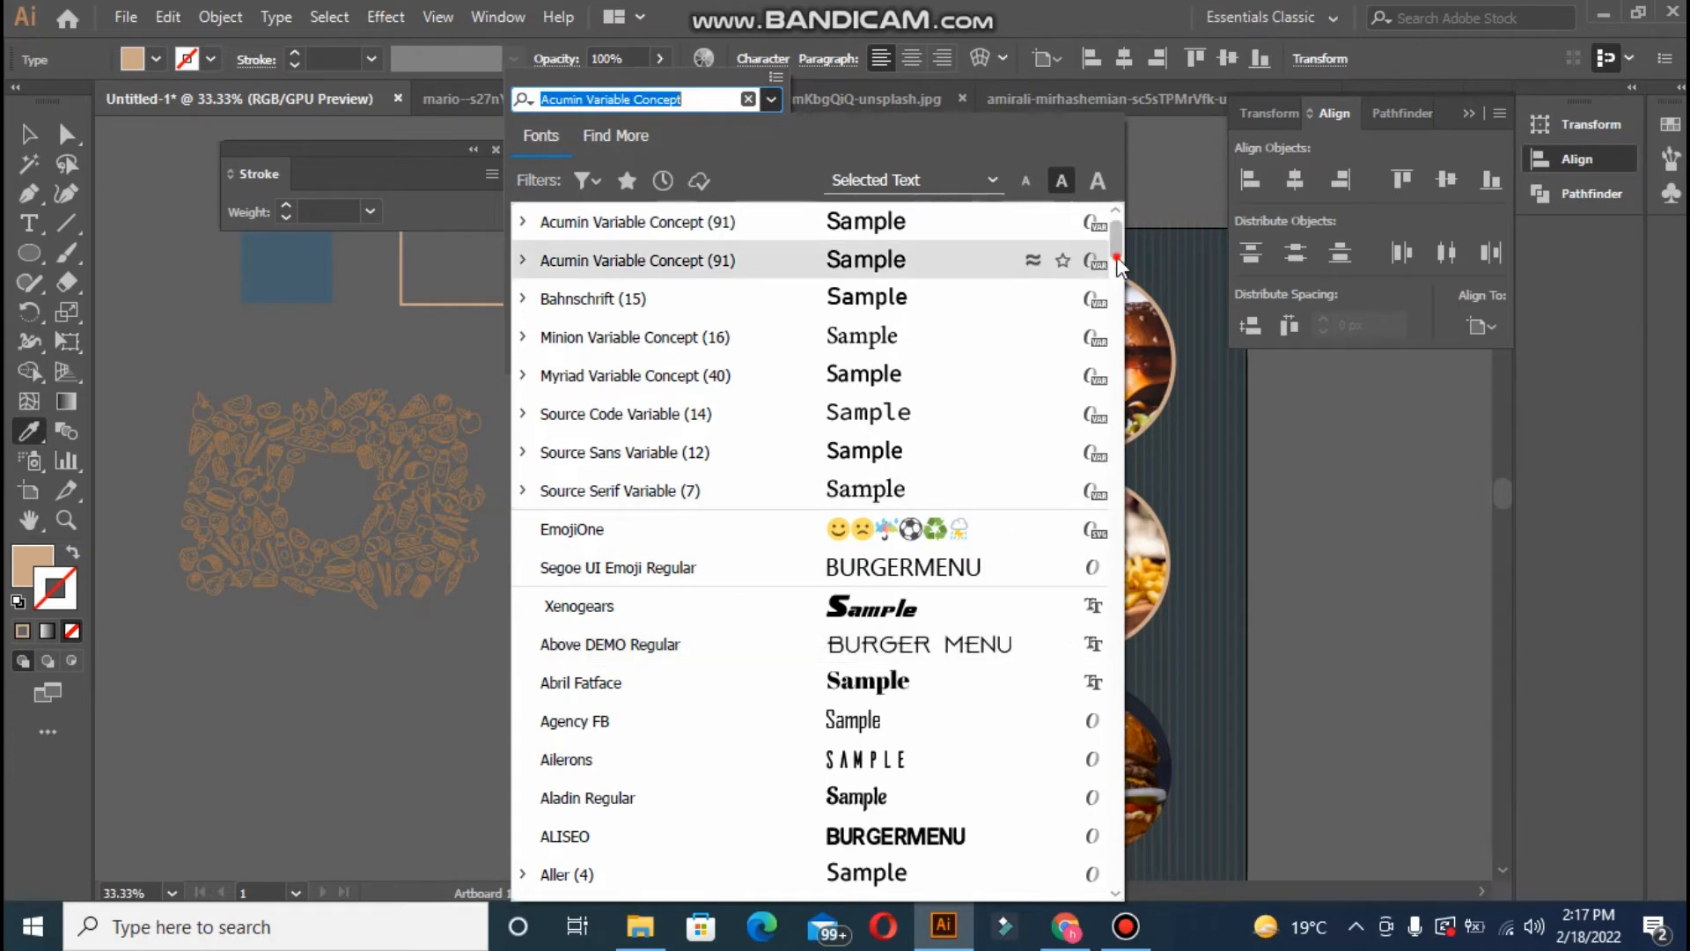
pyautogui.moveTo(1116, 256)
pyautogui.mouseDown()
pyautogui.moveTo(1116, 395)
pyautogui.moveTo(1109, 249)
pyautogui.moveTo(1122, 265)
pyautogui.mouseUp()
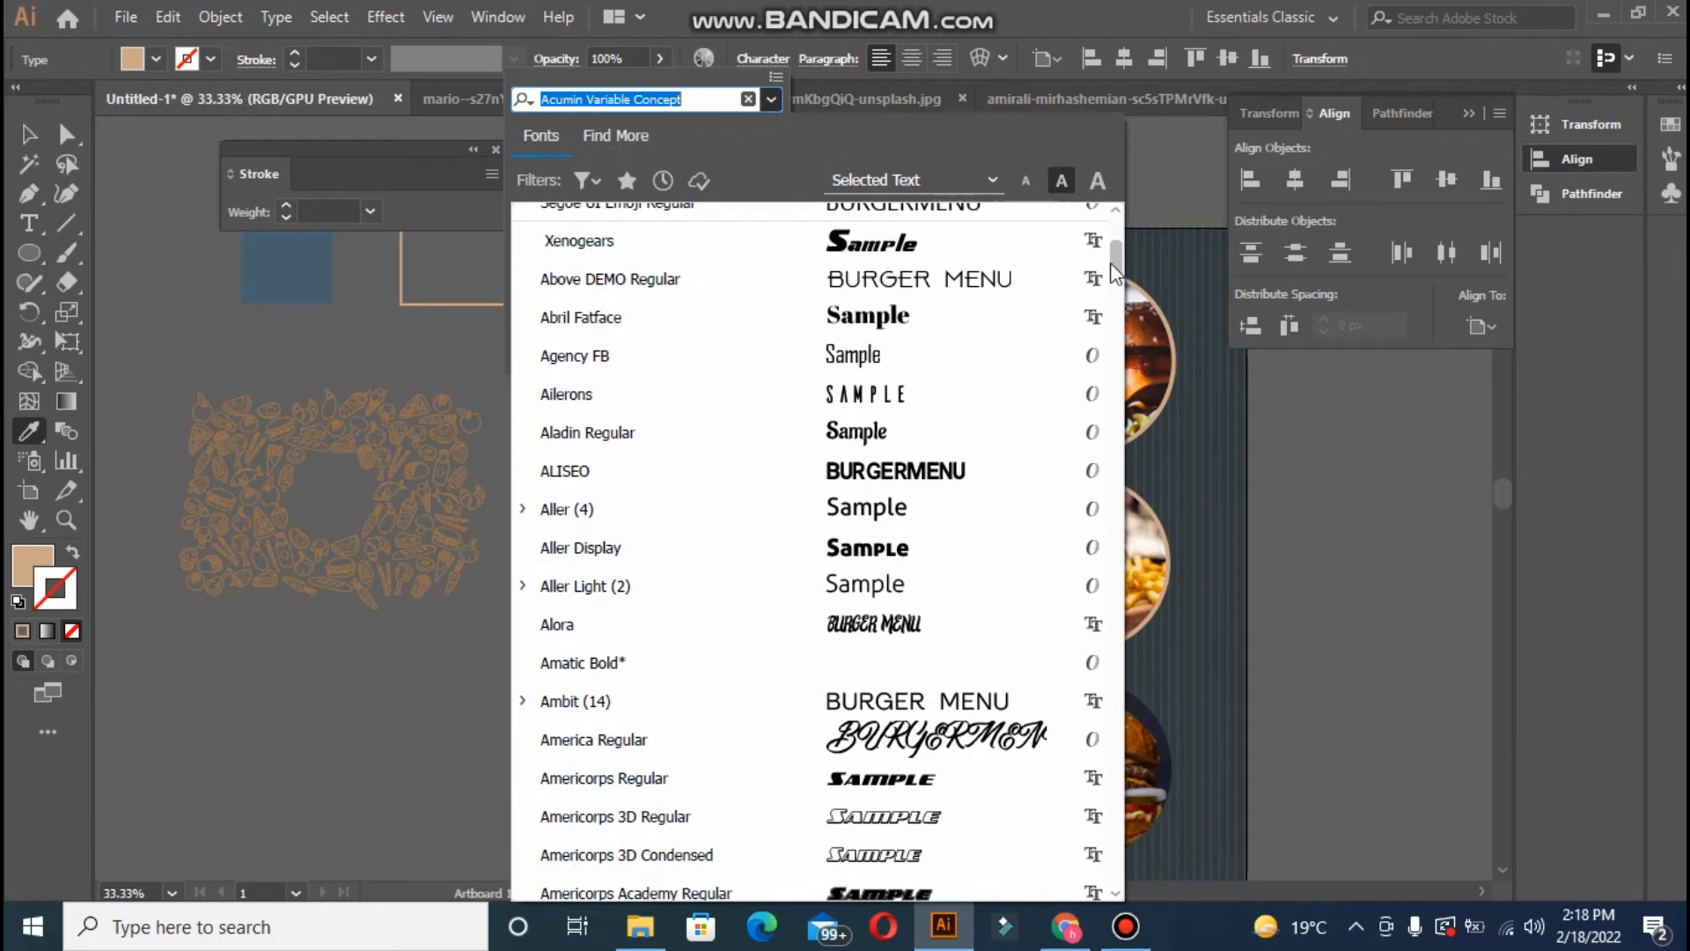
pyautogui.click(884, 699)
pyautogui.click(778, 135)
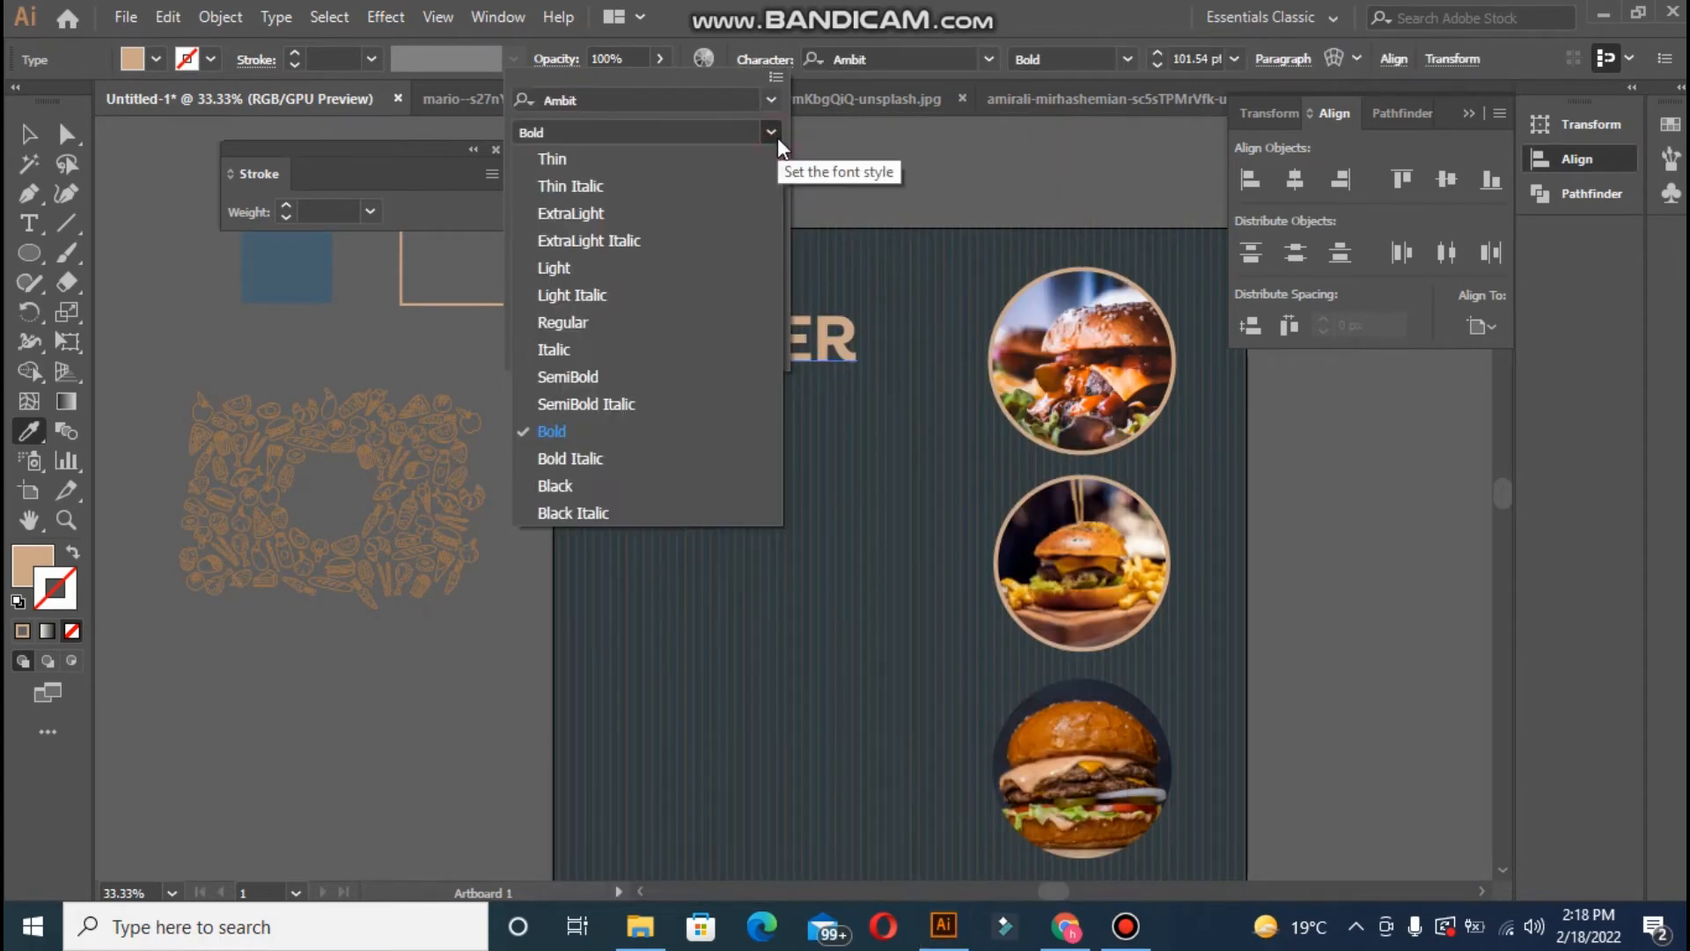
pyautogui.click(600, 481)
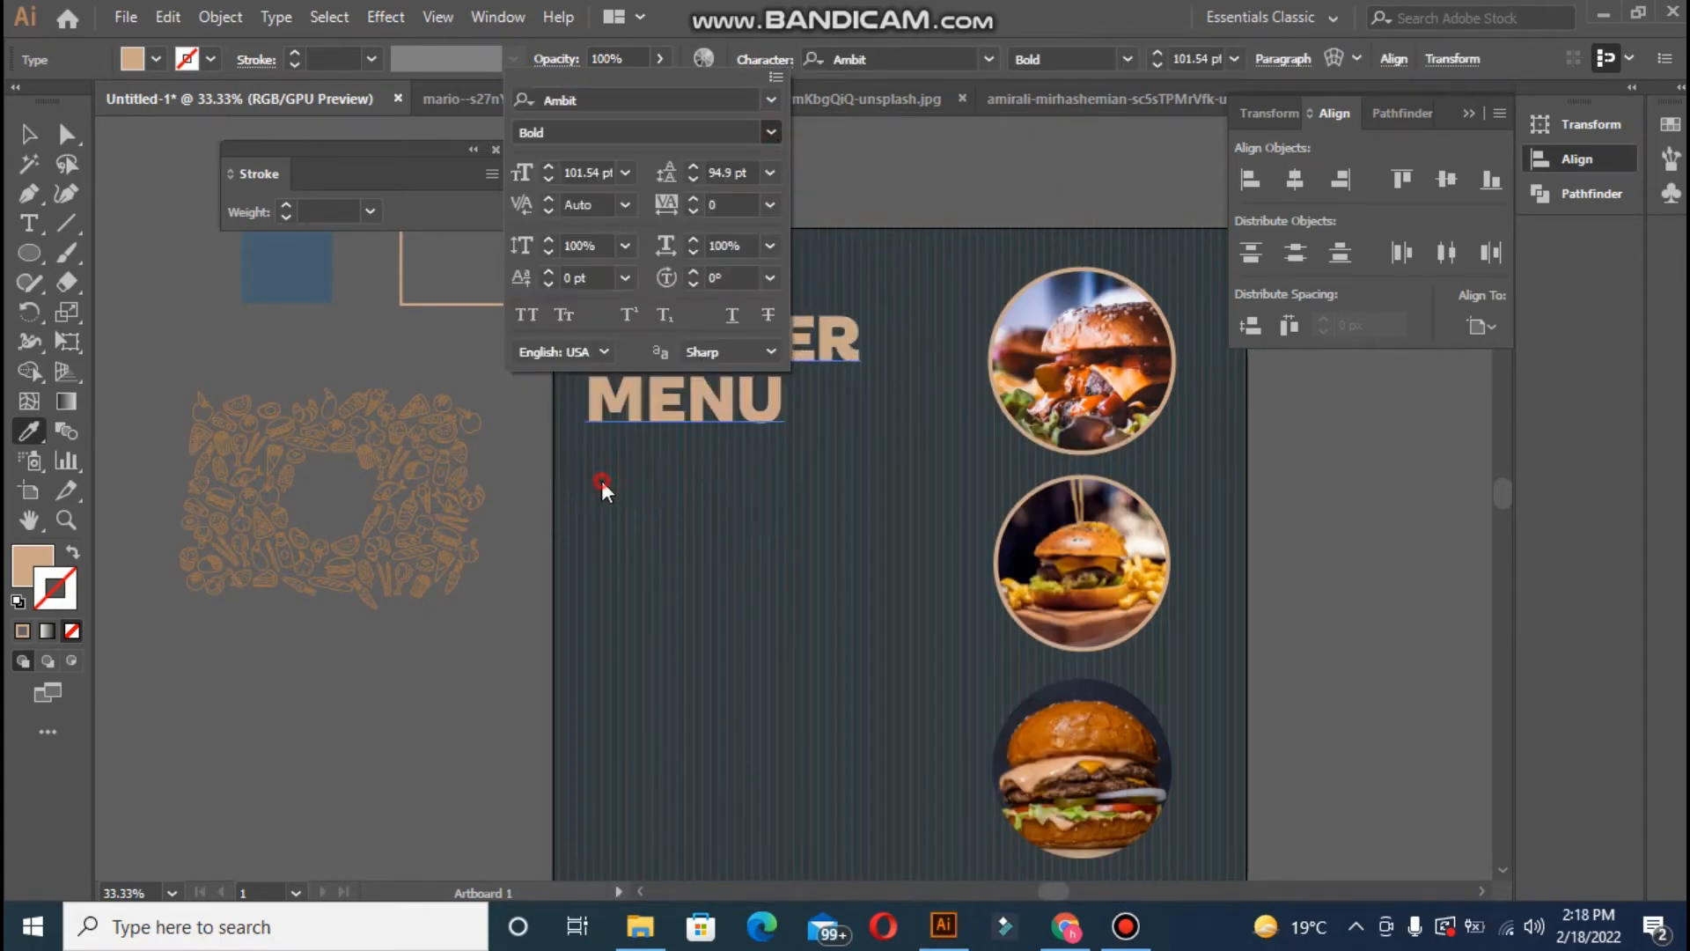
pyautogui.click(911, 172)
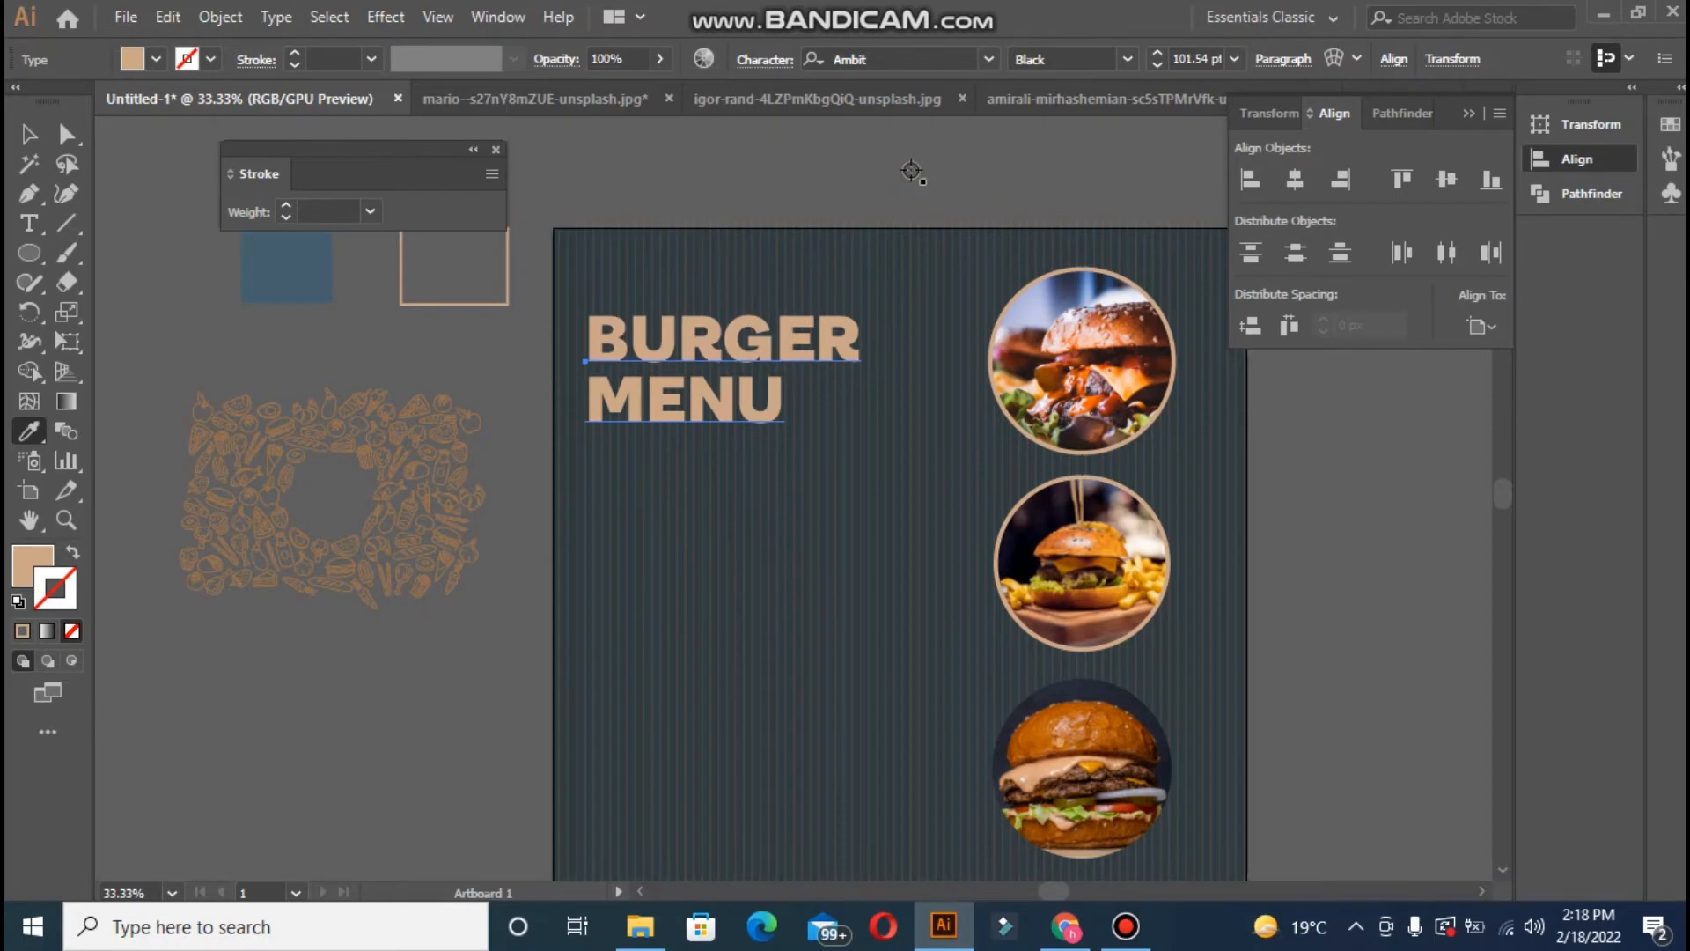
# - Increase the heading's leading to 102 pt and keep its font style at Black
pyautogui.click(764, 60)
pyautogui.click(697, 173)
pyautogui.click(697, 172)
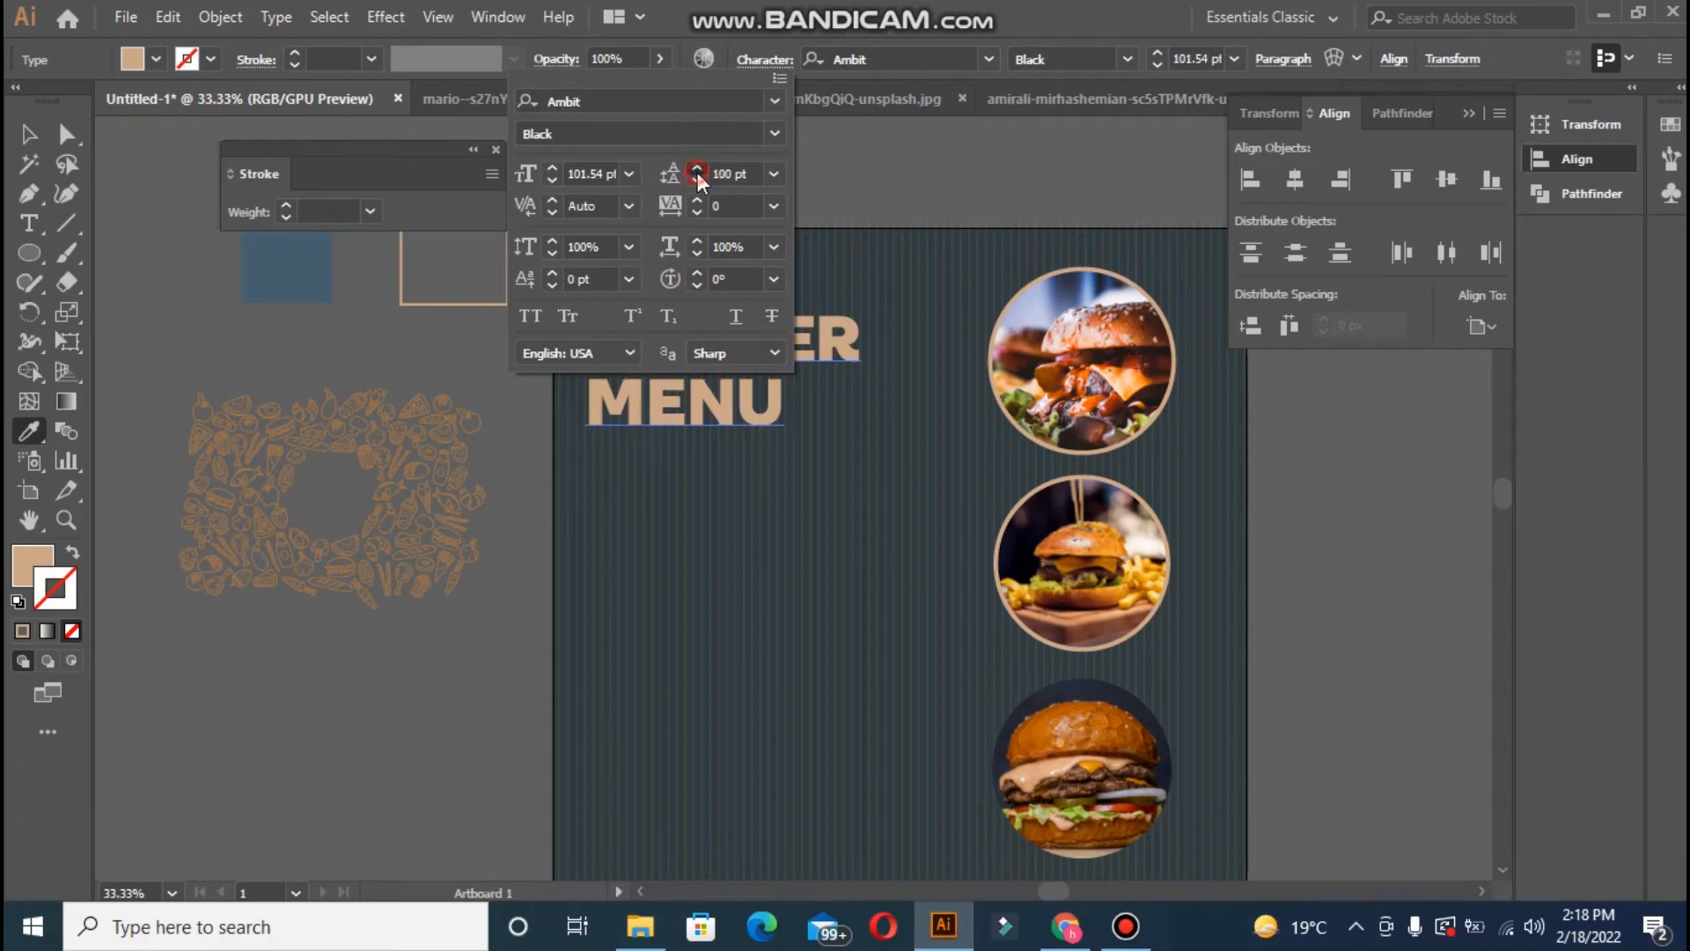
pyautogui.click(697, 173)
pyautogui.click(772, 137)
pyautogui.click(567, 428)
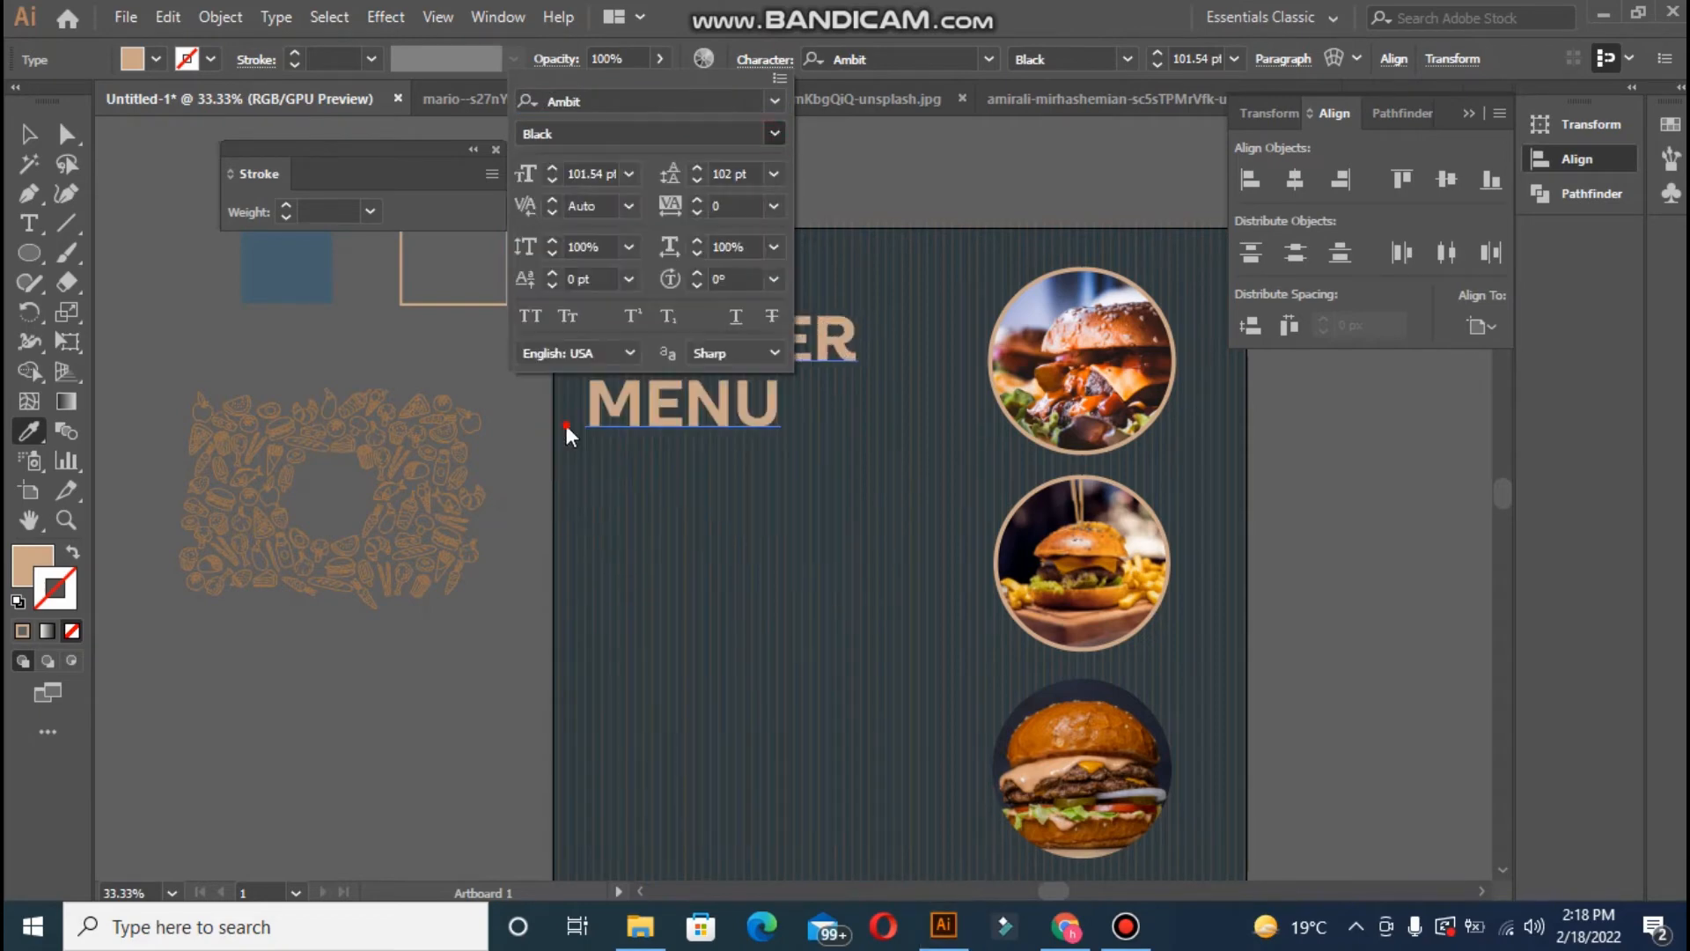
pyautogui.click(776, 136)
pyautogui.click(585, 489)
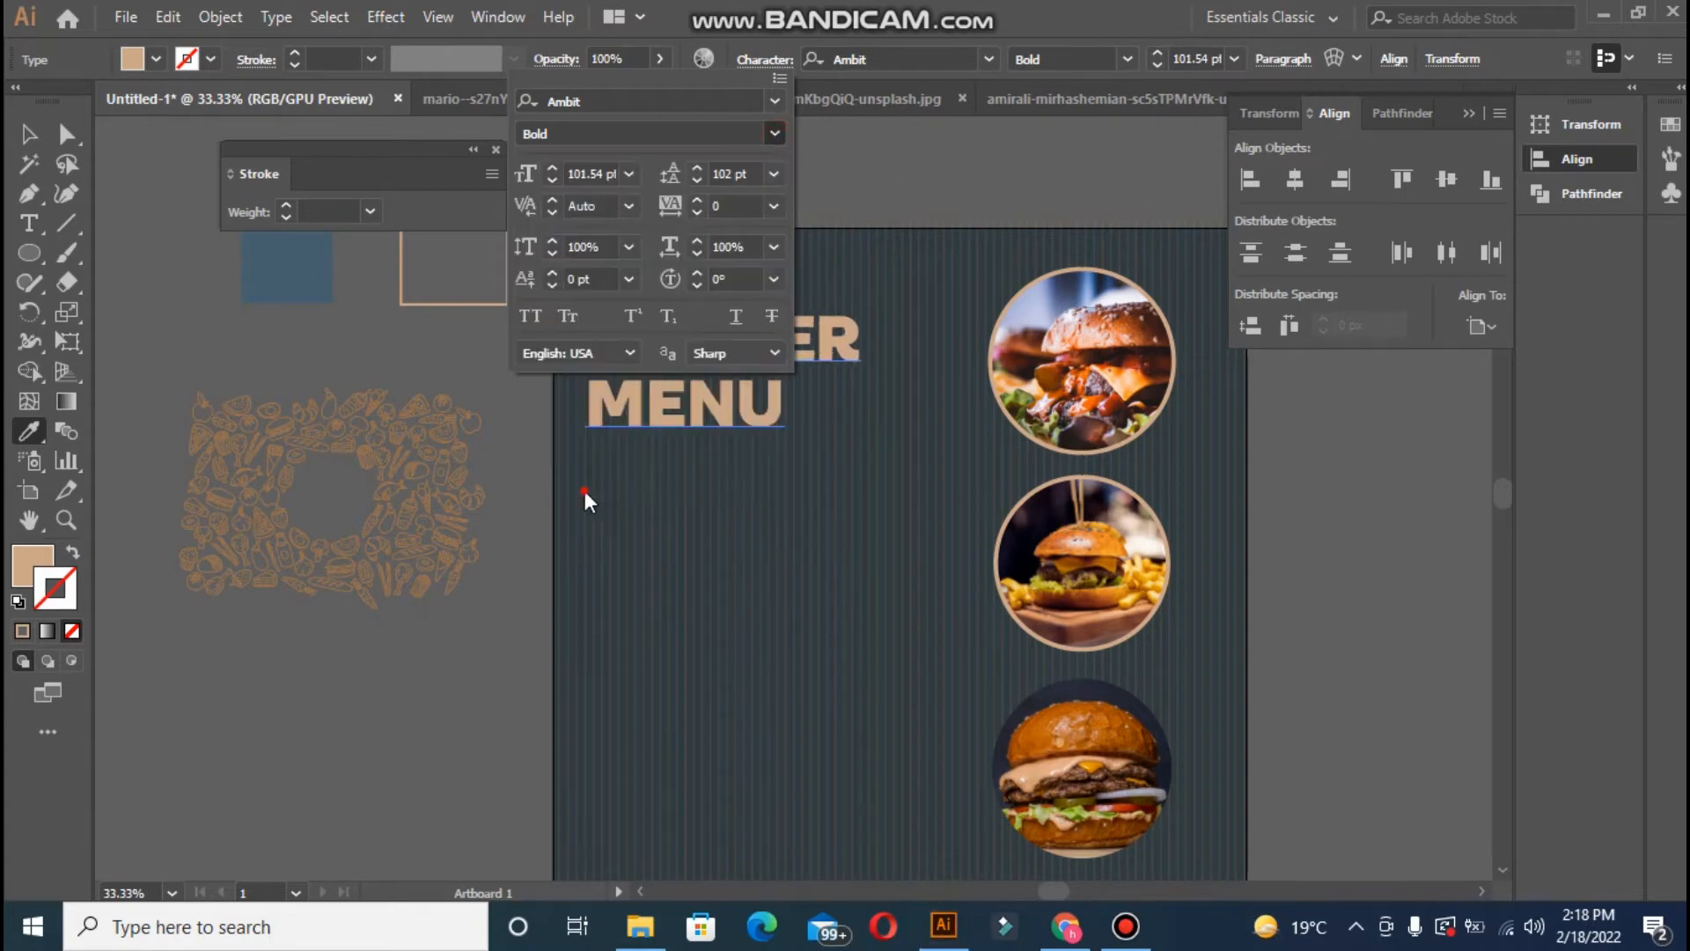
pyautogui.click(917, 191)
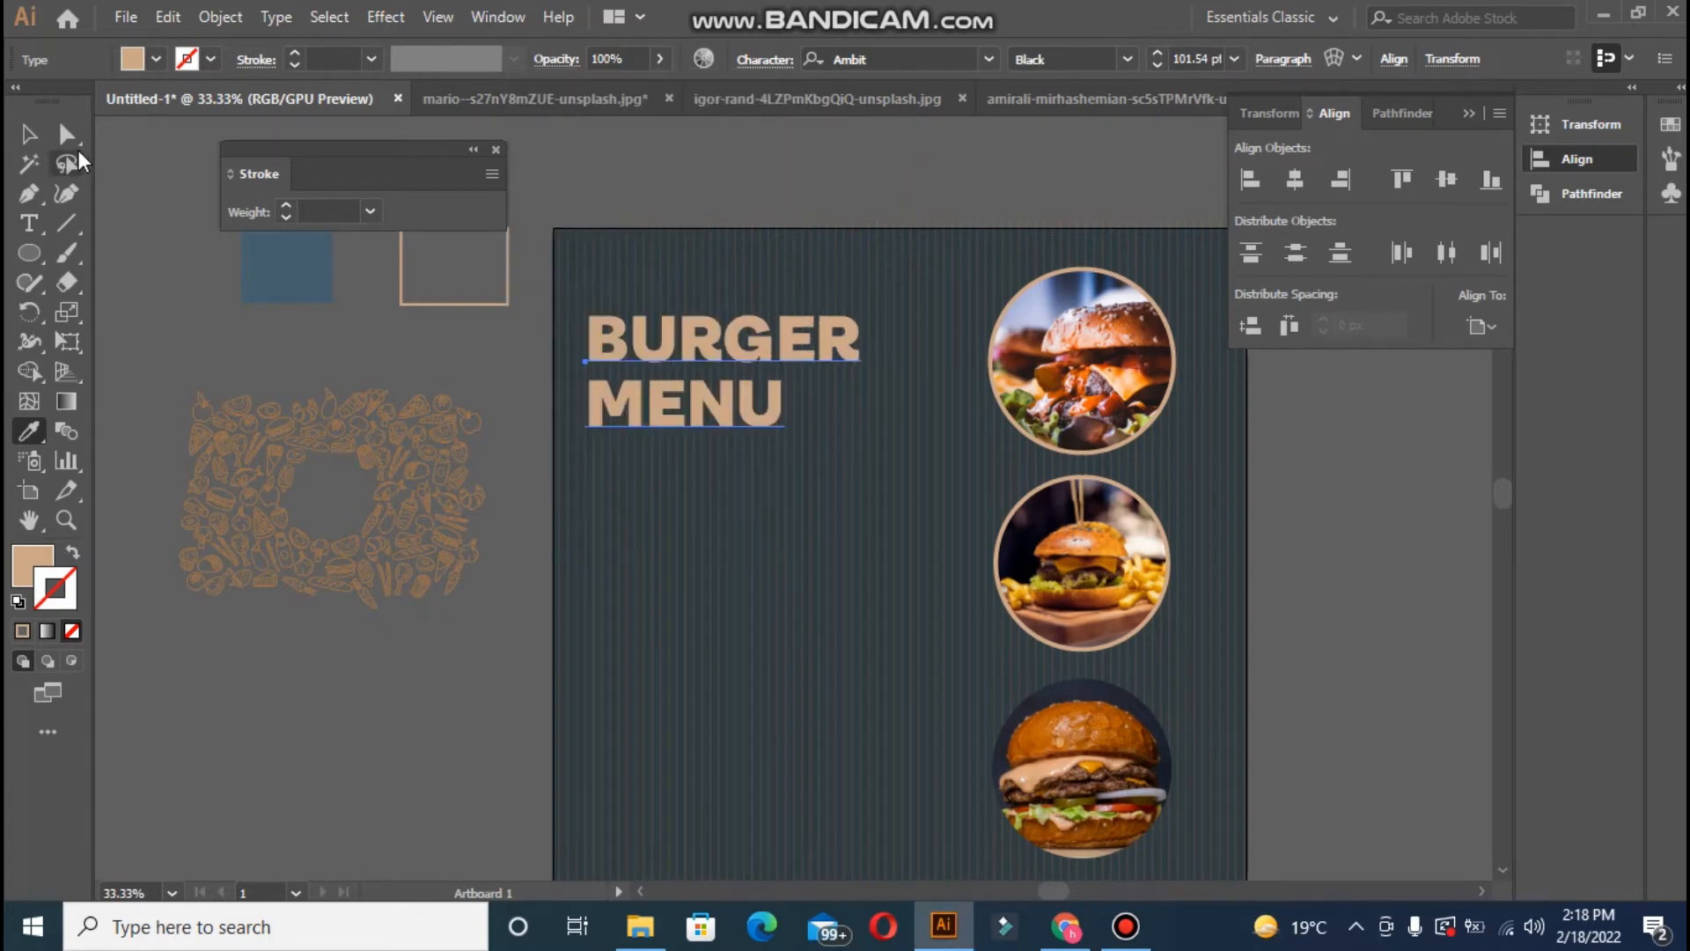
# - Nudge the heading slightly down and deselect it
pyautogui.click(32, 137)
pyautogui.press('Down')
pyautogui.press('Down')
pyautogui.press('Down')
pyautogui.press('Down')
pyautogui.press('Down')
pyautogui.press('Down')
pyautogui.press('Down')
pyautogui.press('Down')
pyautogui.press('Down')
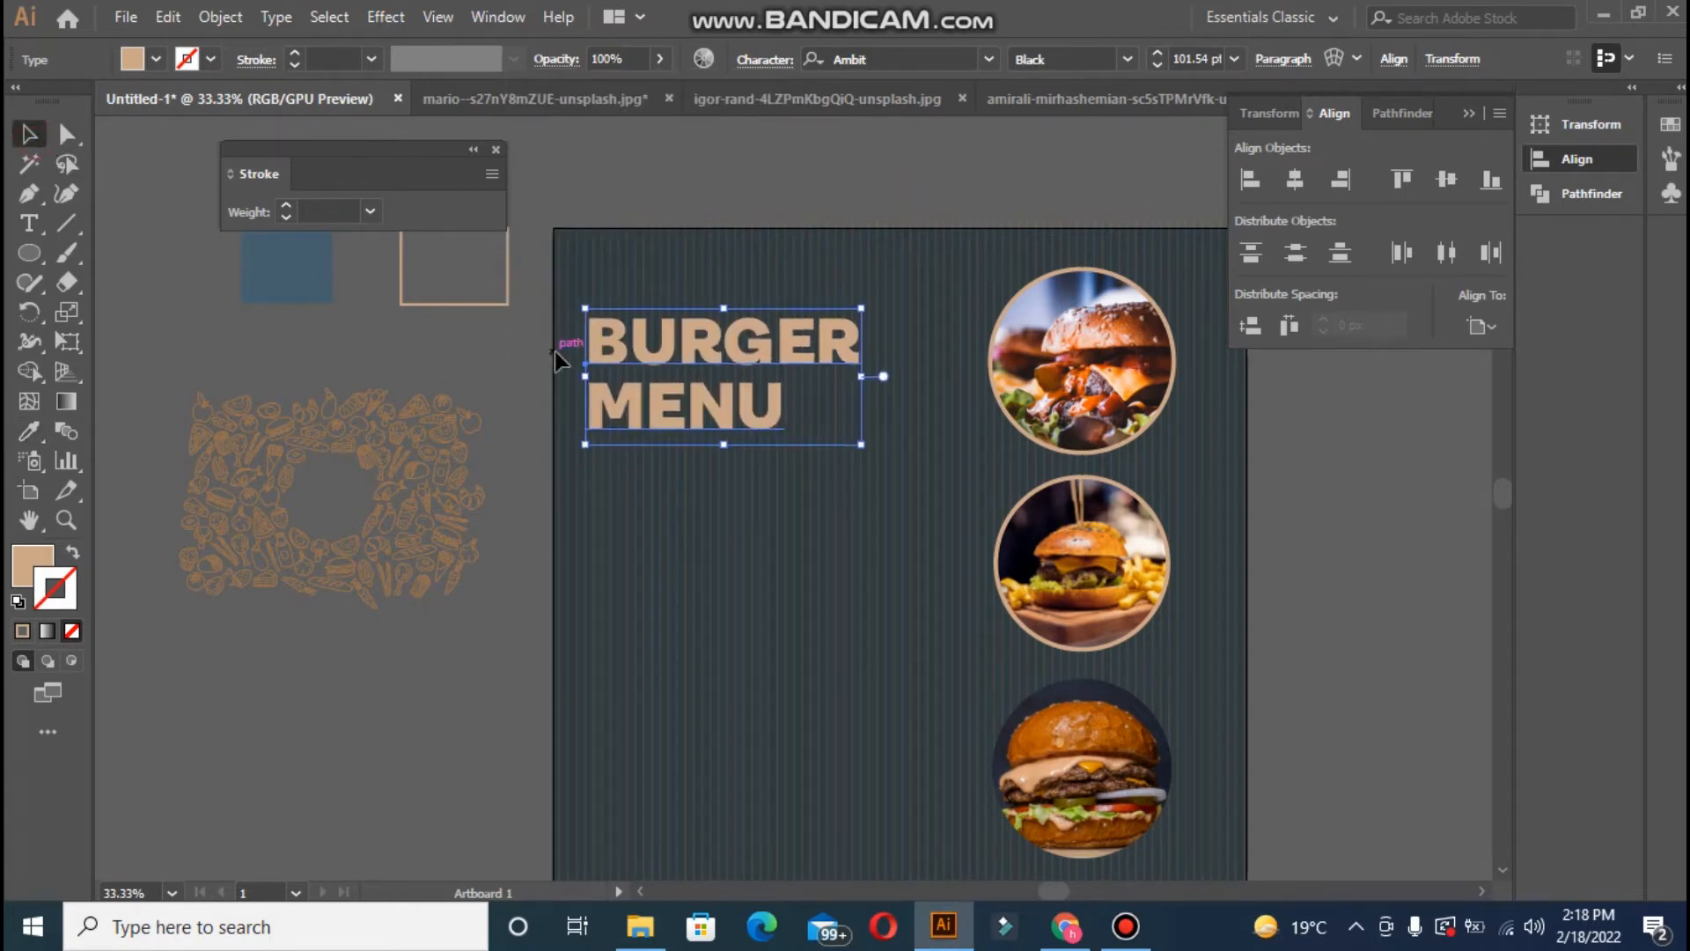
pyautogui.click(489, 375)
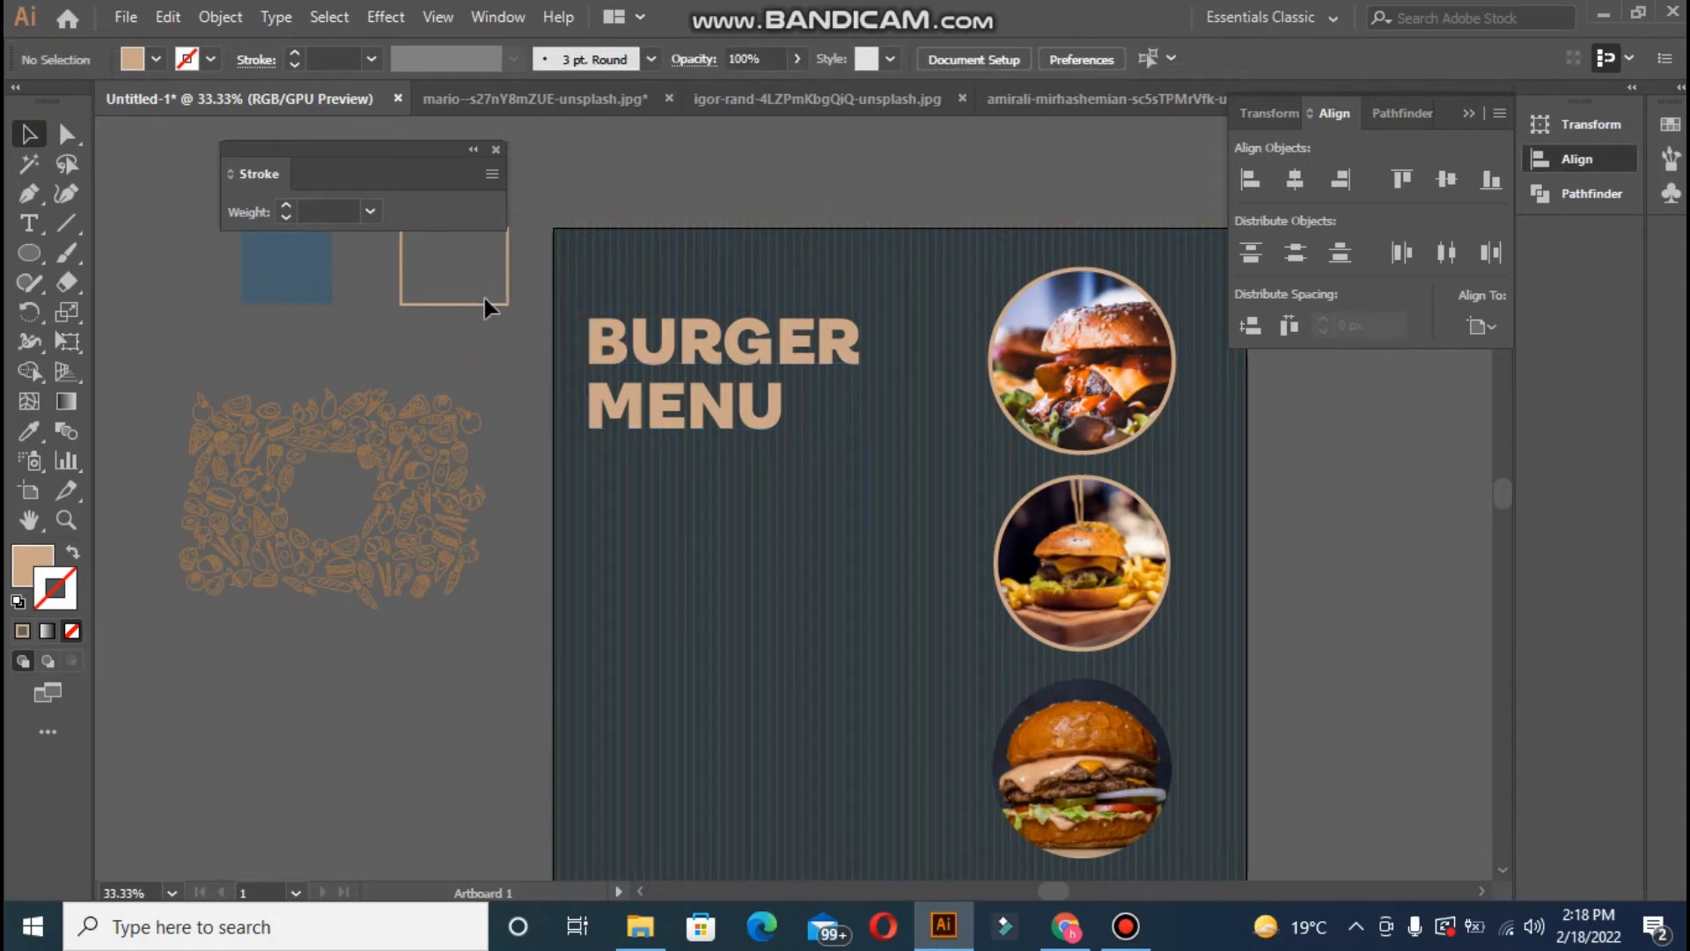
# - Ungroup the orange food-icon pattern beside the artboard
pyautogui.click(411, 449)
pyautogui.rightClick(411, 448)
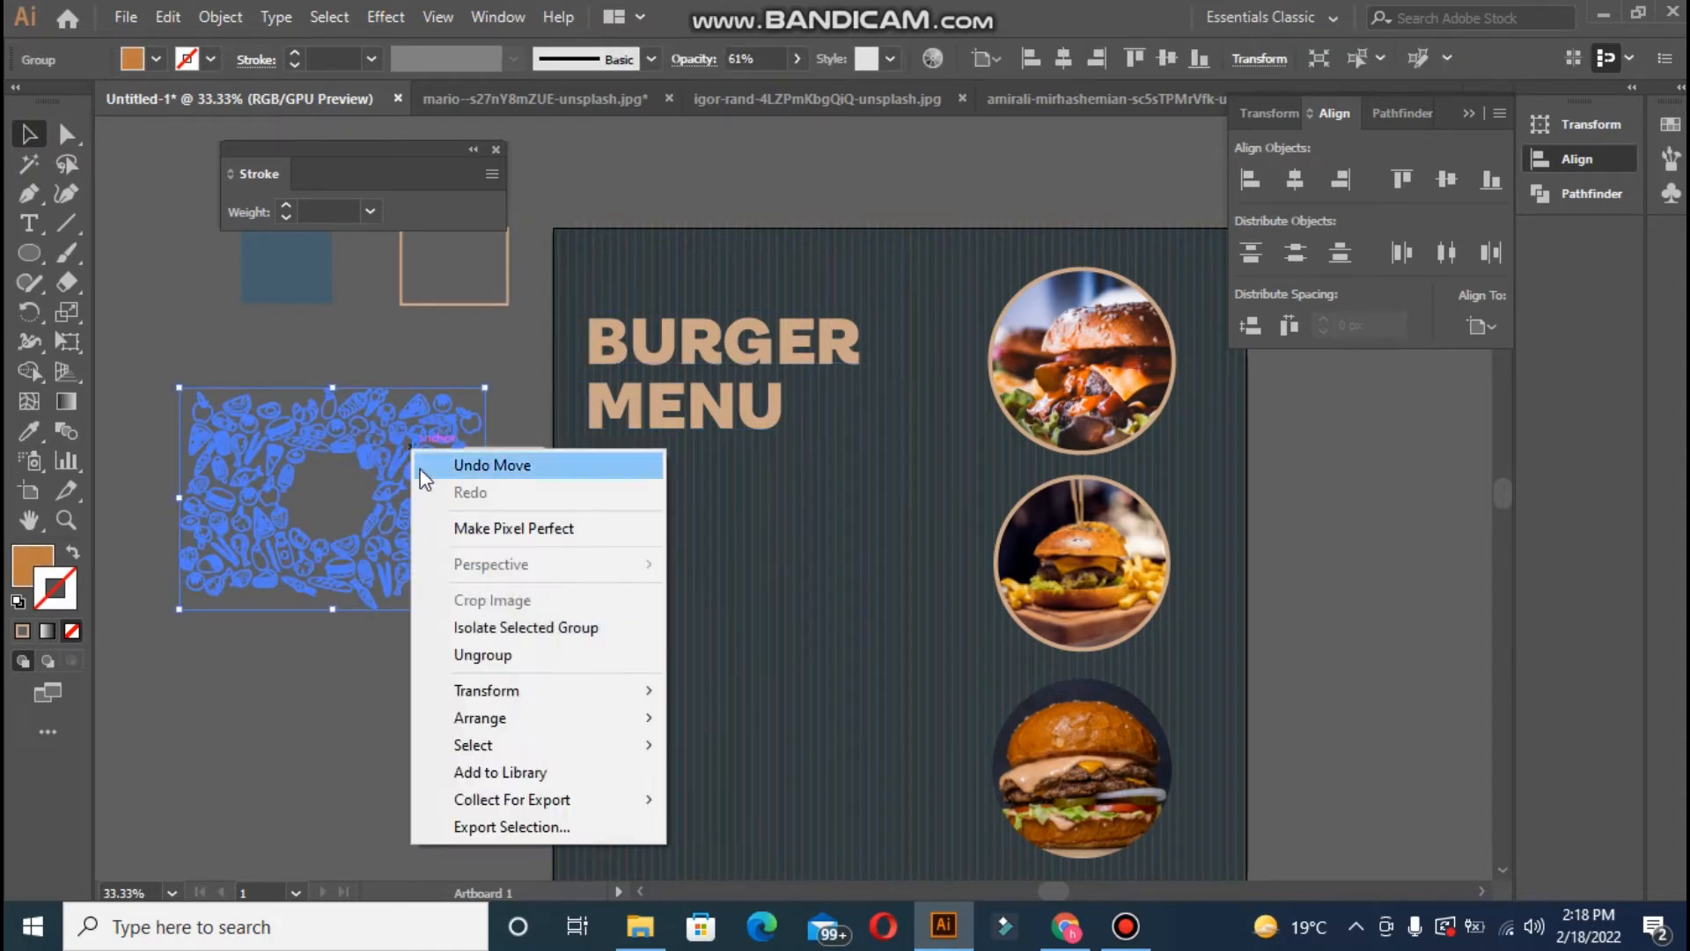
pyautogui.click(493, 657)
pyautogui.click(359, 722)
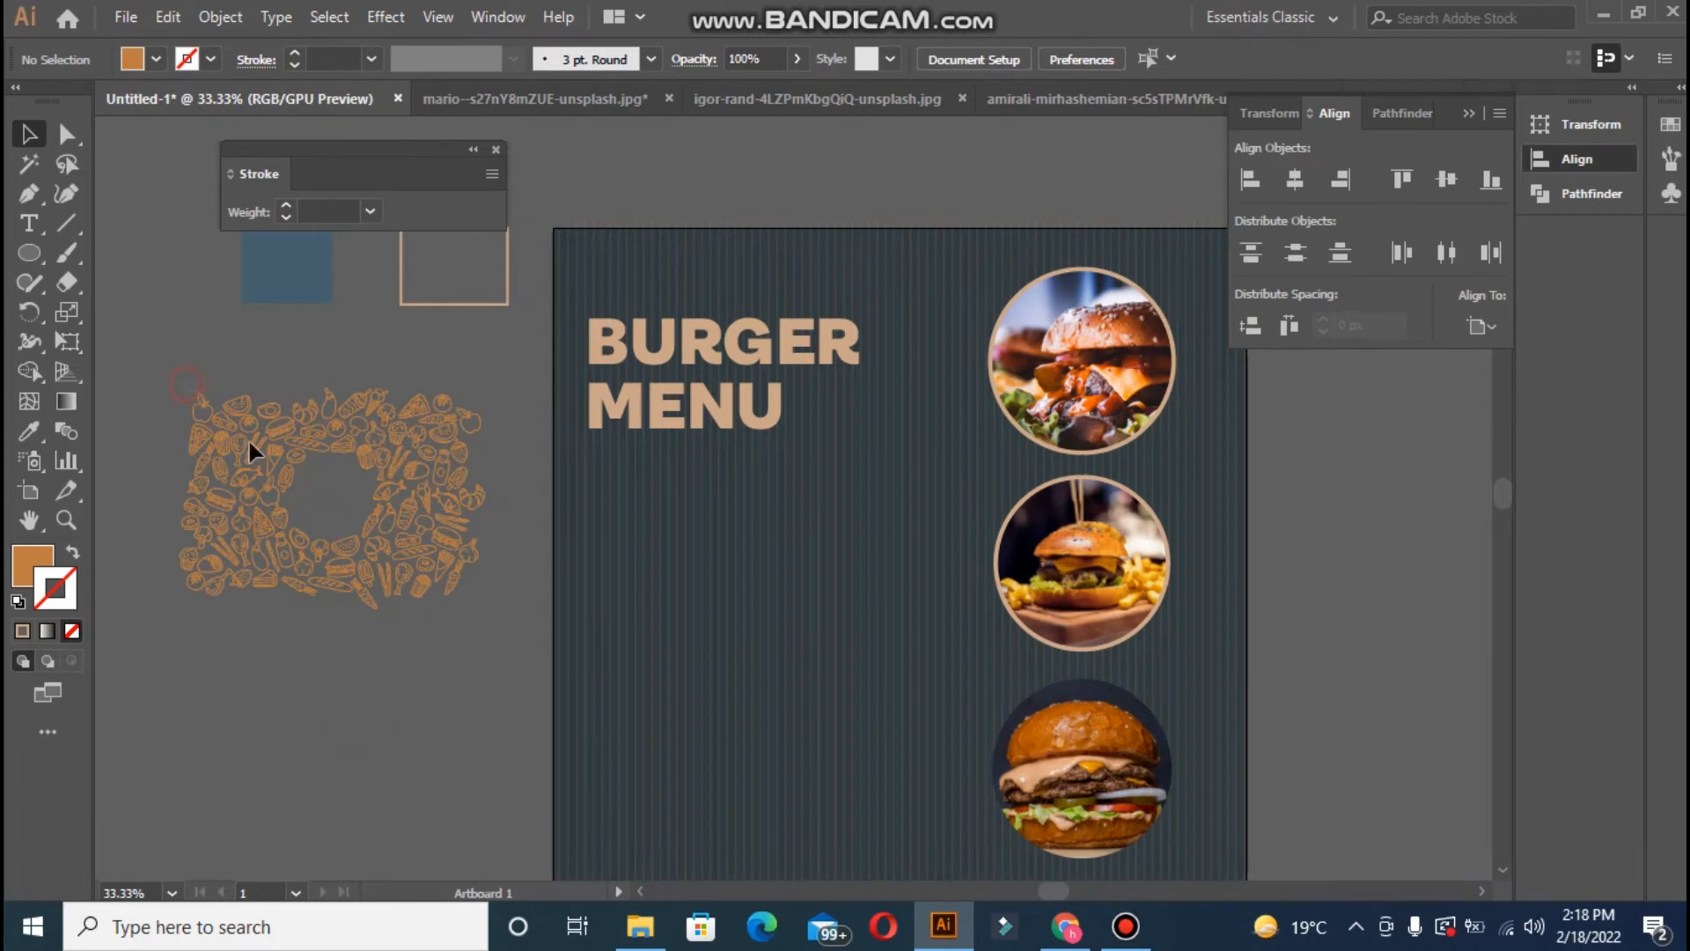
pyautogui.hotkey('ctrl', '-')
pyautogui.hotkey('ctrl', '-')
pyautogui.click(409, 366)
pyautogui.moveTo(410, 363); pyautogui.dragTo(580, 540)
pyautogui.click(411, 563)
pyautogui.hotkey('ctrl', 'z')
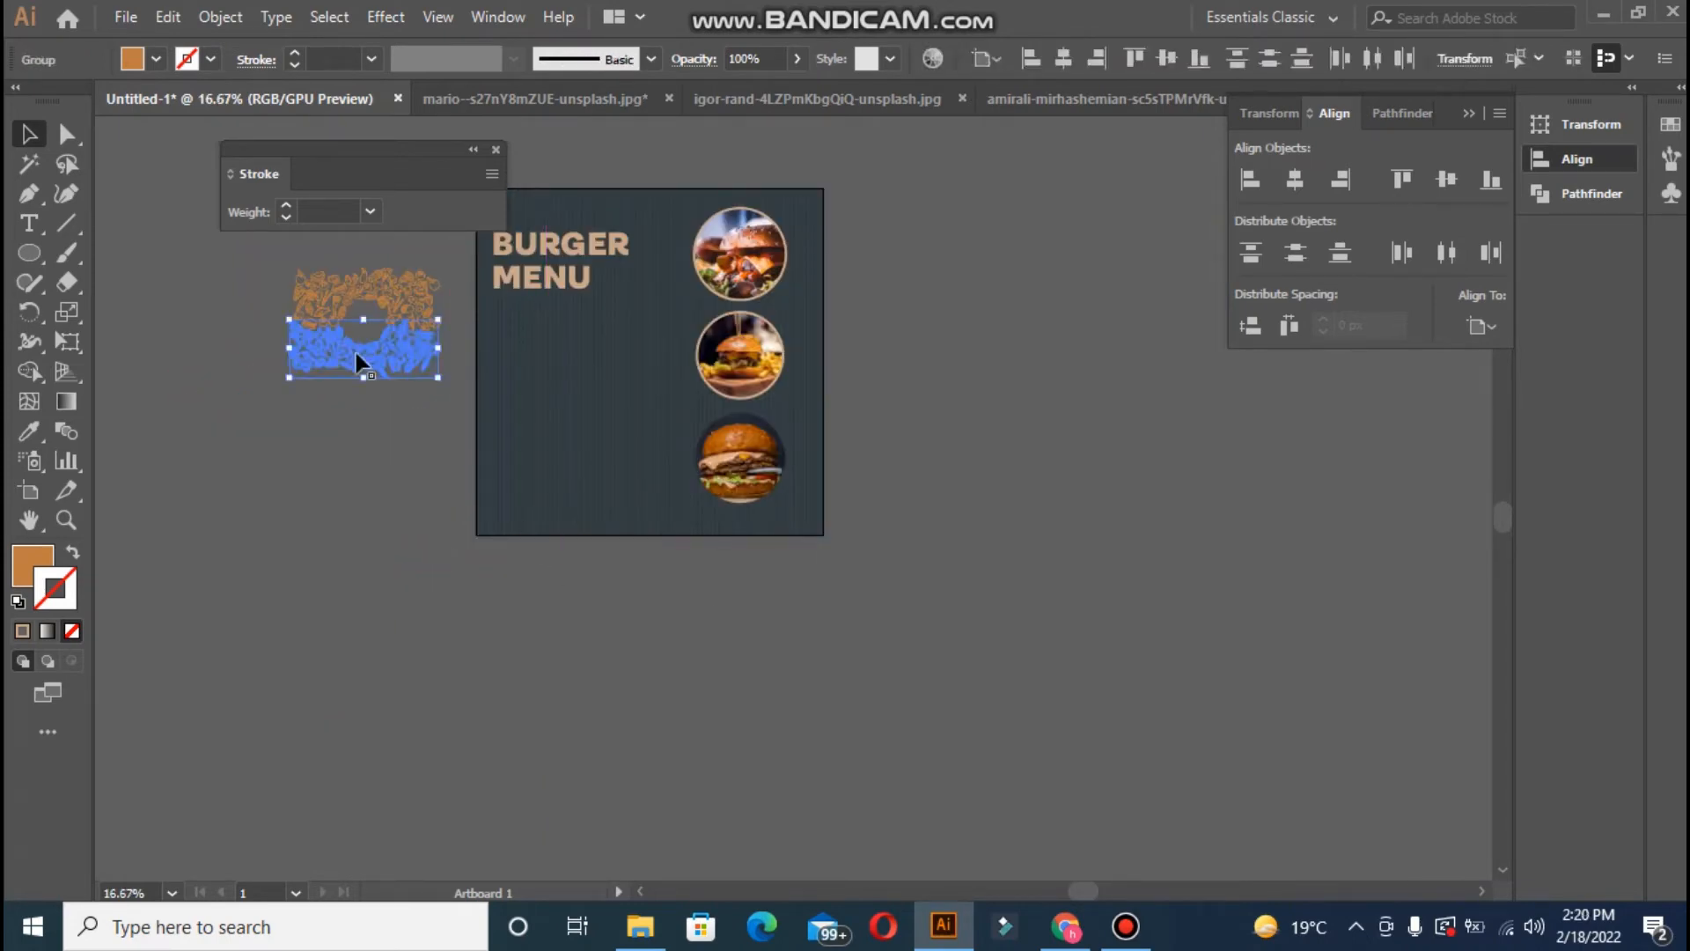
# - Move the lower half of the food-icon pattern onto the artboard's lower left corner, bring it to the front and shift it slightly up
pyautogui.moveTo(356, 353)
pyautogui.mouseDown()
pyautogui.moveTo(495, 430)
pyautogui.moveTo(540, 532)
pyautogui.mouseUp()
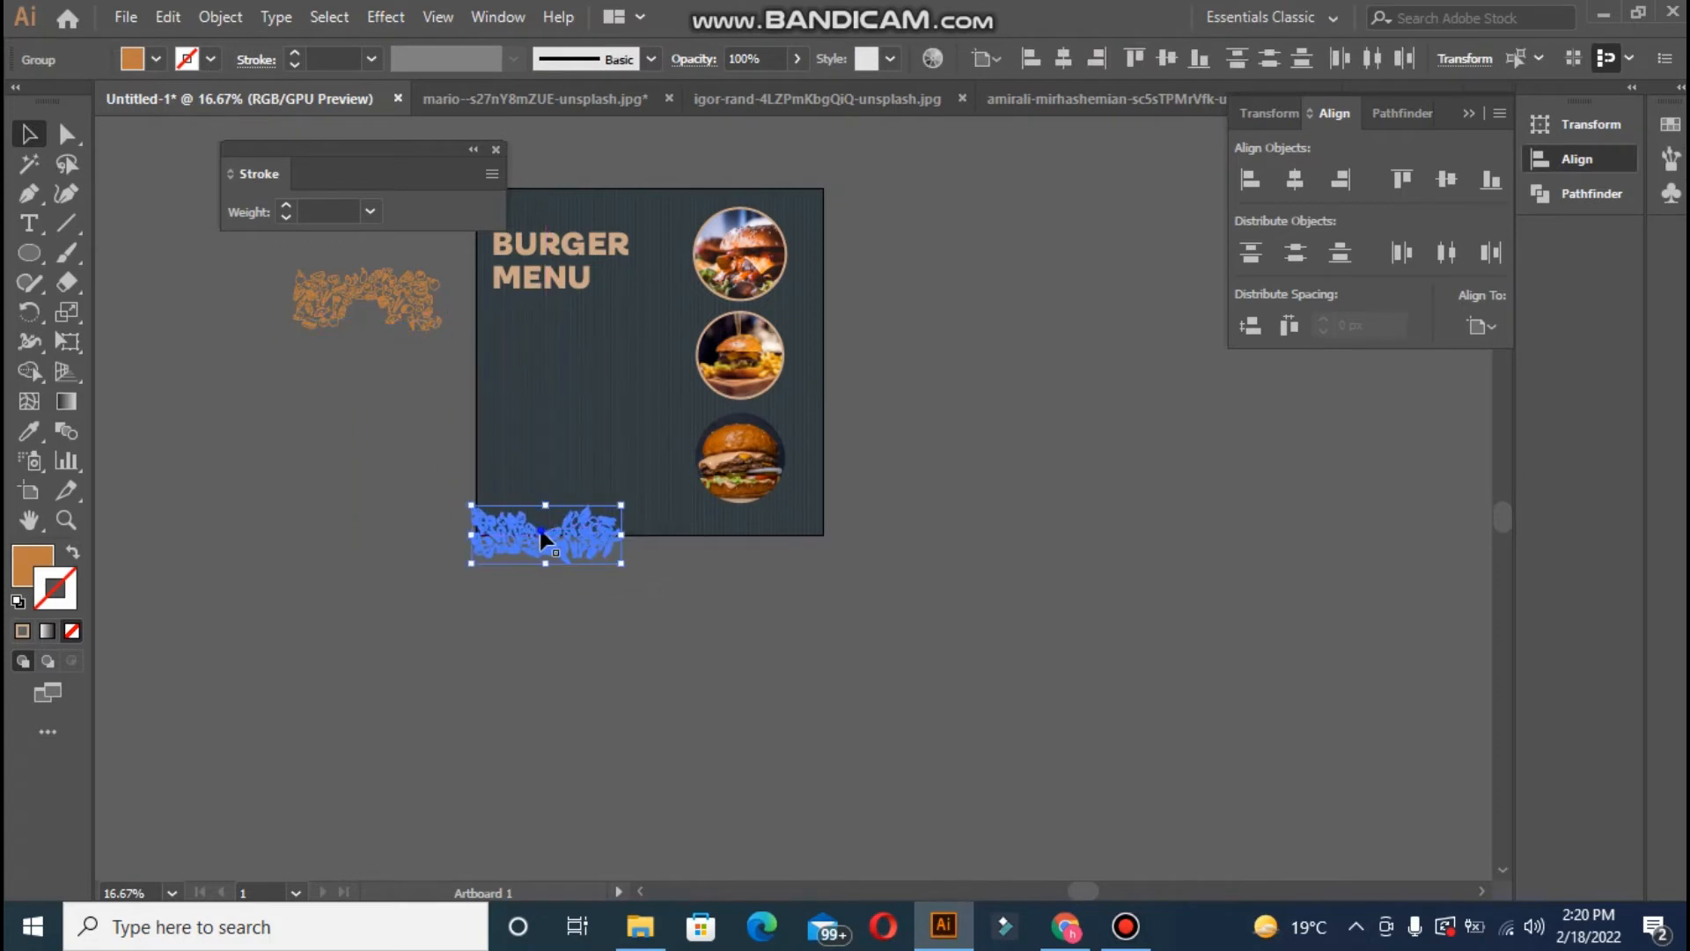
pyautogui.rightClick(540, 533)
pyautogui.moveTo(698, 769)
pyautogui.click(858, 771)
pyautogui.click(733, 660)
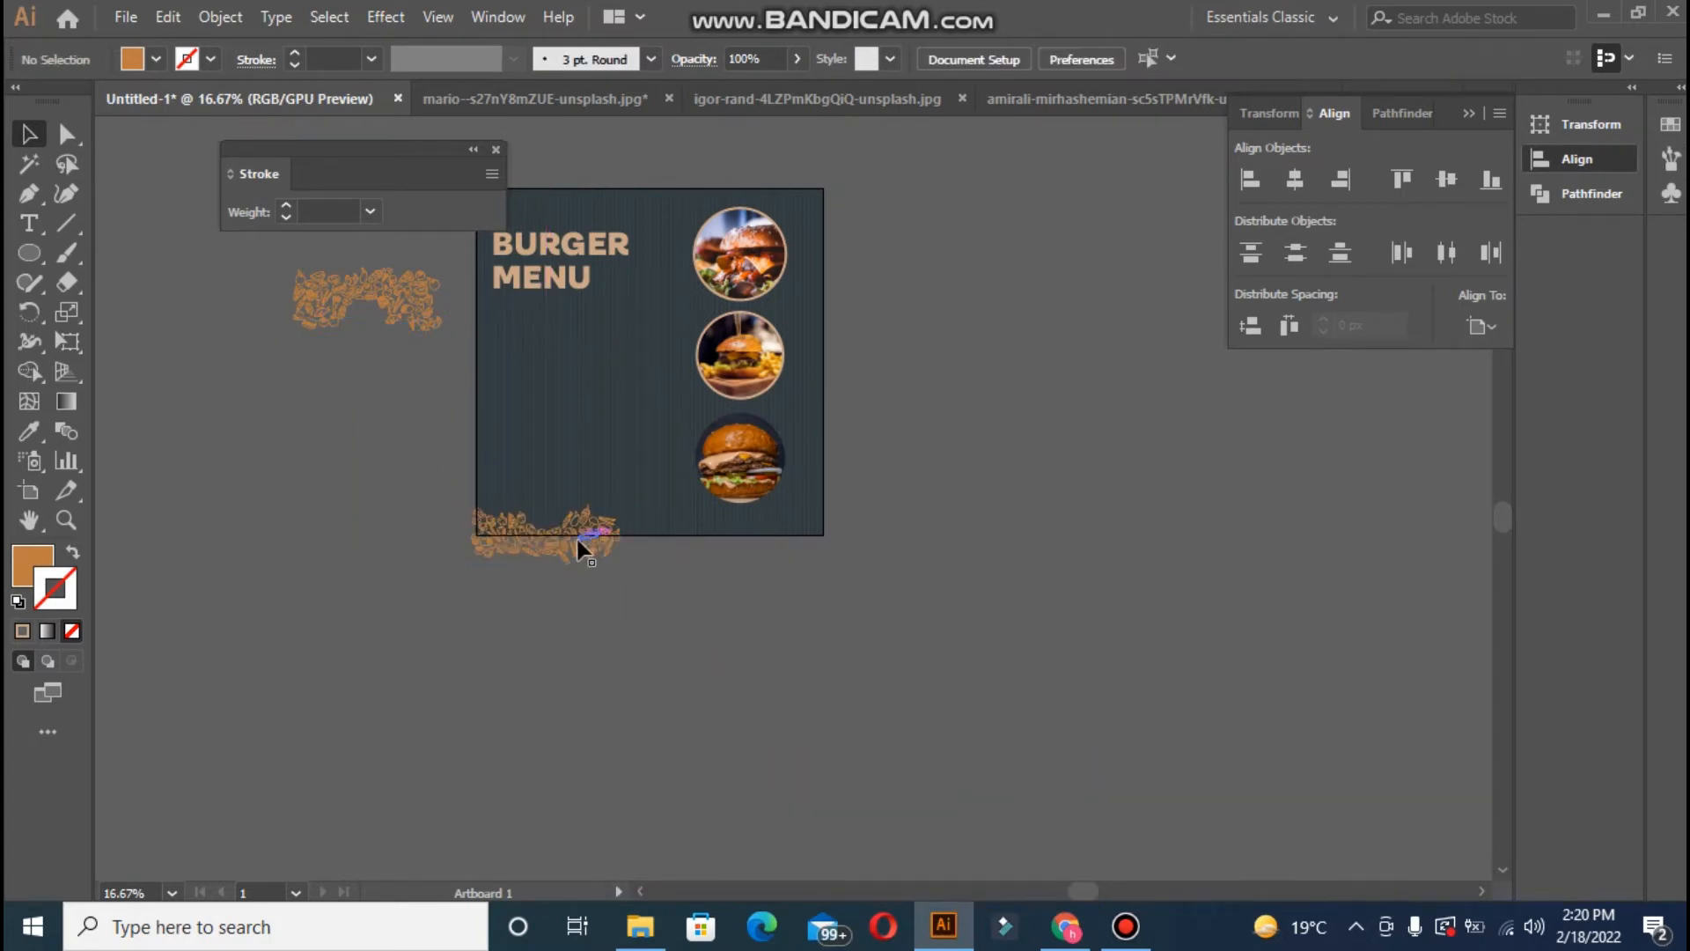
pyautogui.moveTo(585, 547); pyautogui.dragTo(585, 530)
pyautogui.hotkey('ctrl', '=')
pyautogui.hotkey('ctrl', '=')
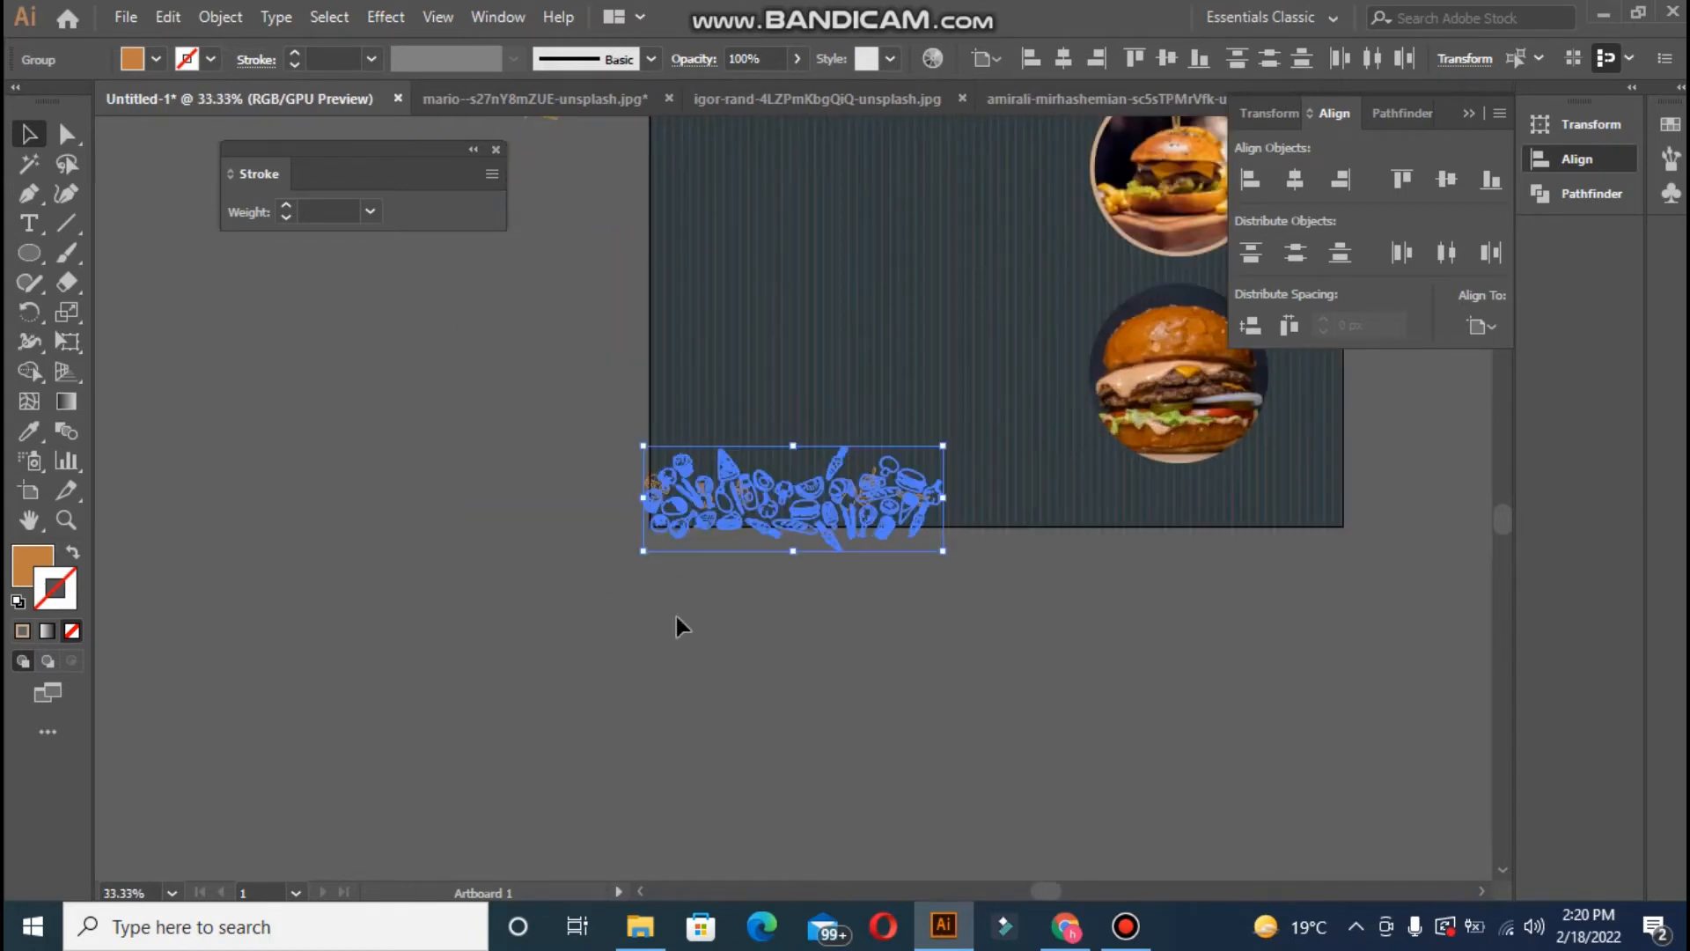
pyautogui.click(680, 623)
pyautogui.moveTo(877, 523)
pyautogui.mouseDown()
pyautogui.moveTo(1154, 519)
pyautogui.moveTo(1143, 530)
pyautogui.mouseUp()
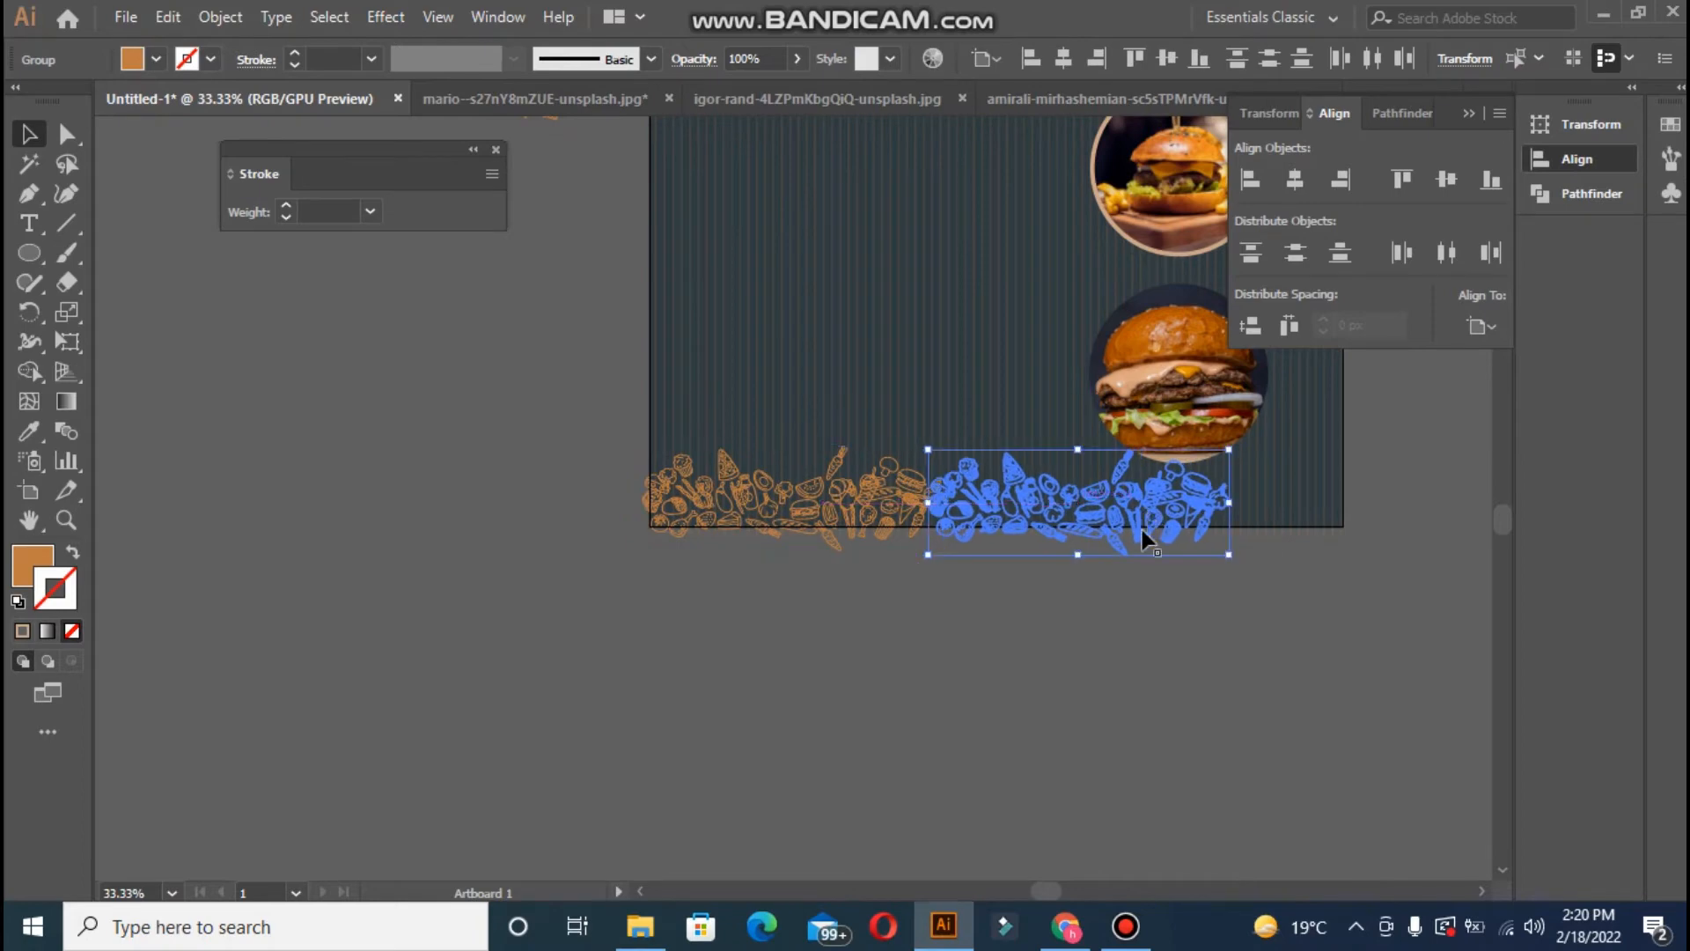
pyautogui.click(1101, 640)
# - Duplicate the food-icon strip to its right and nudge the copy right and up so it continues the border
pyautogui.moveTo(883, 496); pyautogui.dragTo(1179, 520)
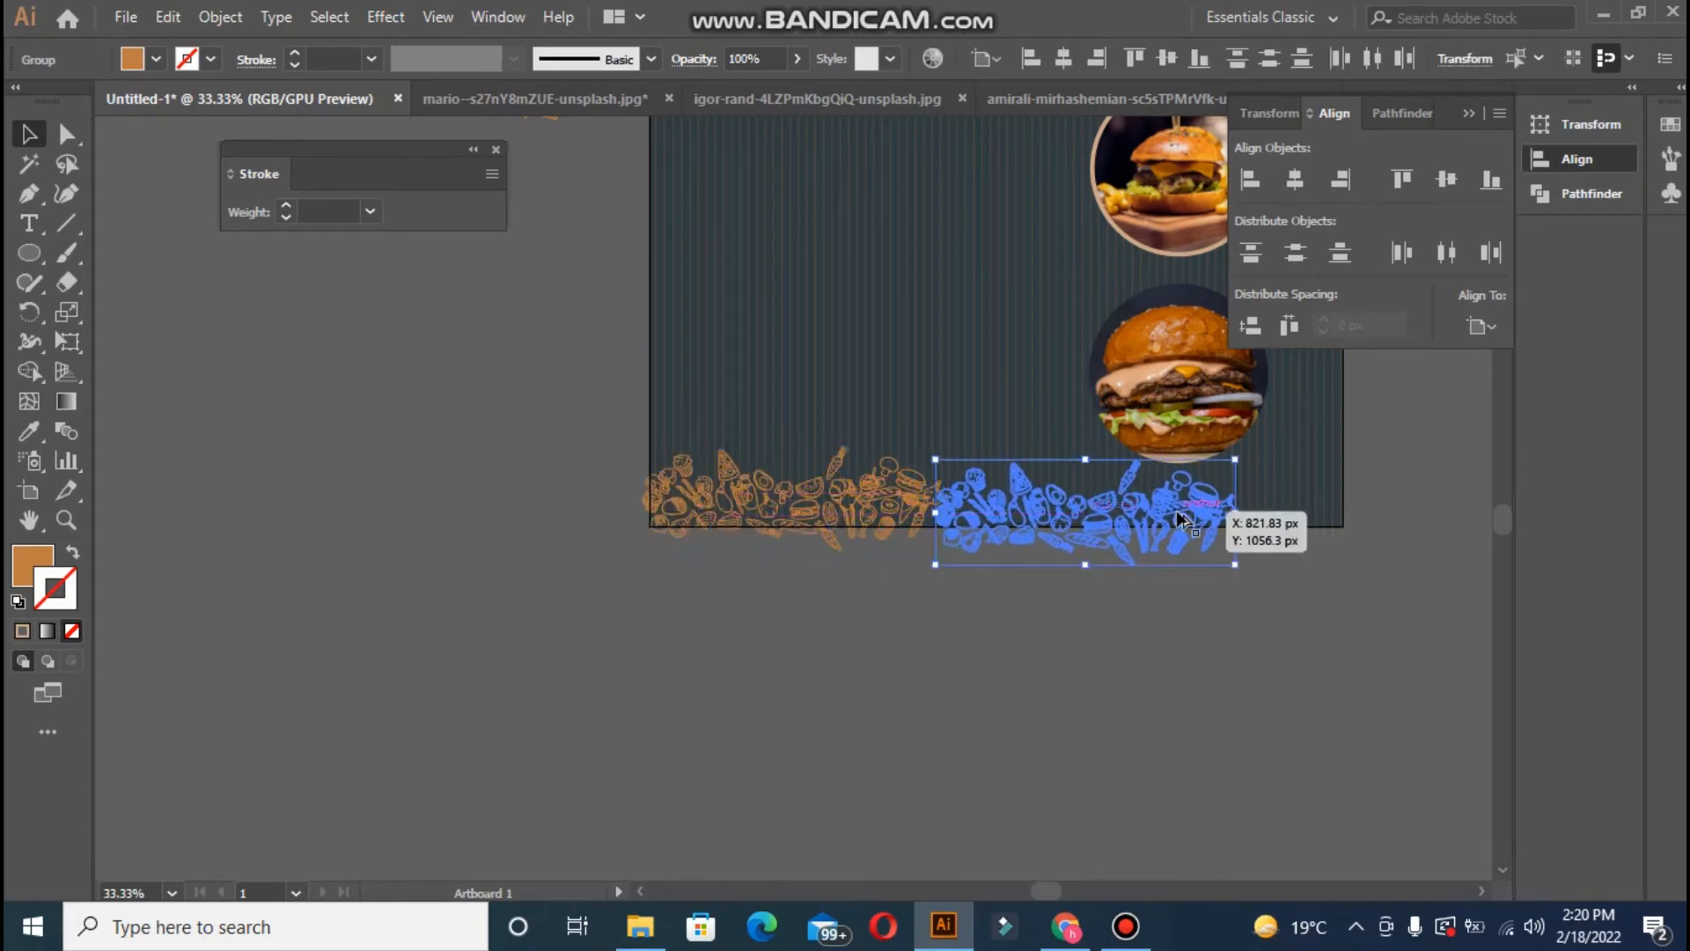
pyautogui.press('Right')
pyautogui.press('Right')
pyautogui.press('Right')
pyautogui.press('Right')
pyautogui.press('Right')
pyautogui.press('Right')
pyautogui.press('Right')
pyautogui.press('Right')
pyautogui.press('Up')
pyautogui.press('Up')
pyautogui.press('Up')
pyautogui.press('Up')
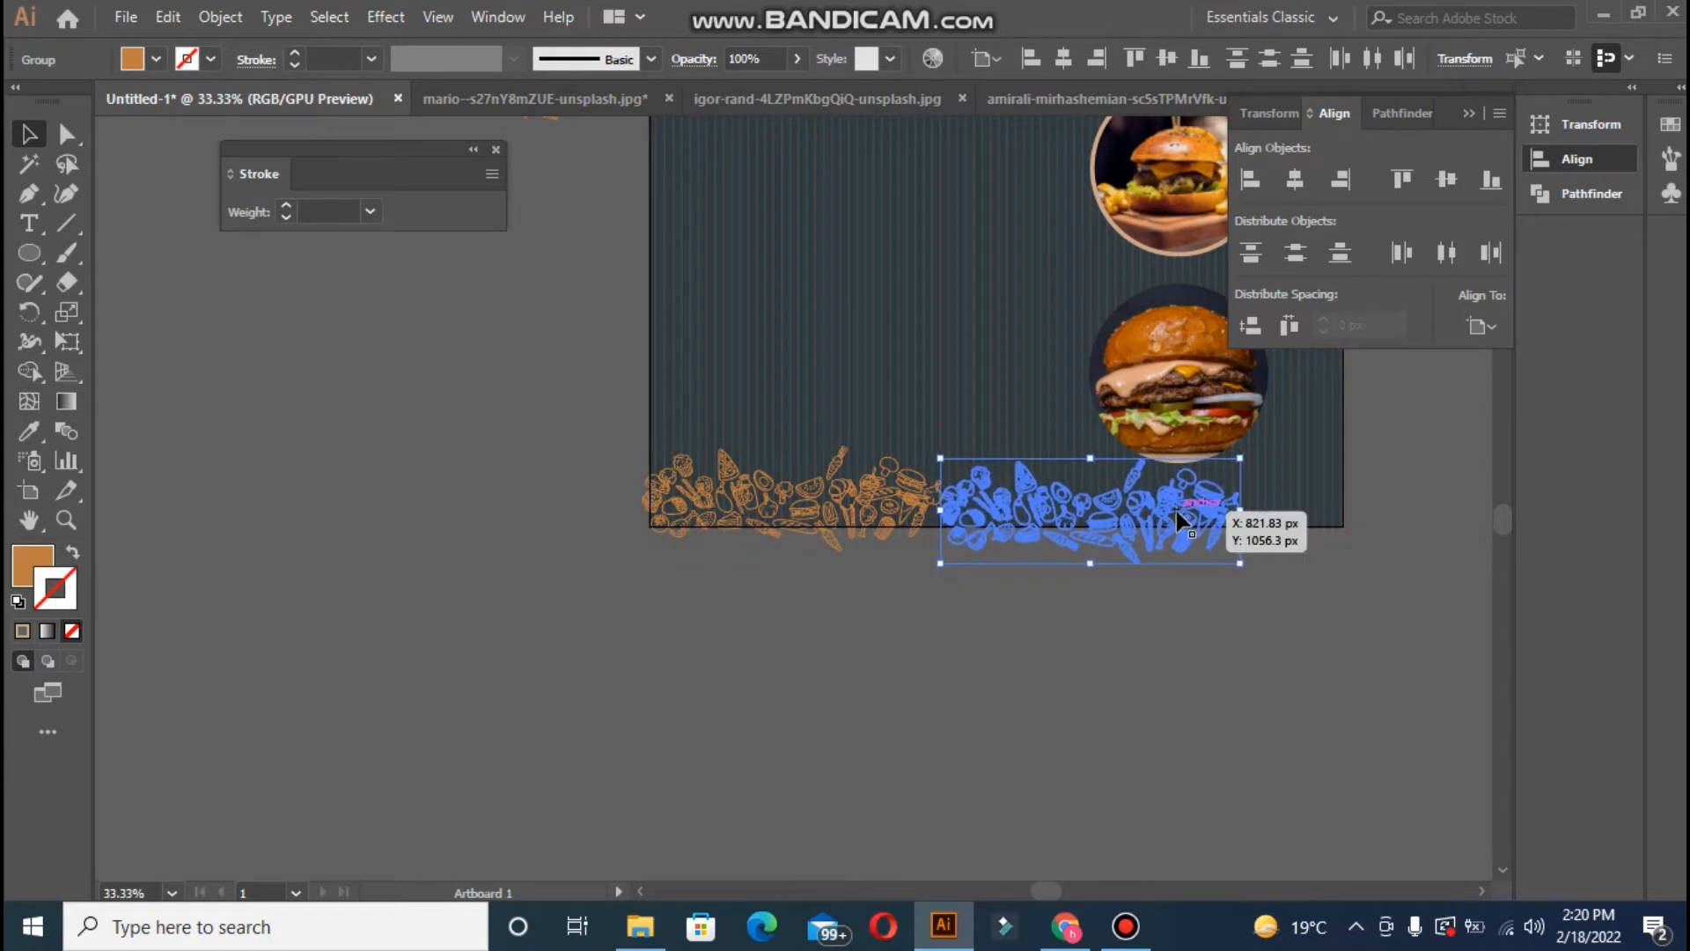
pyautogui.click(1080, 662)
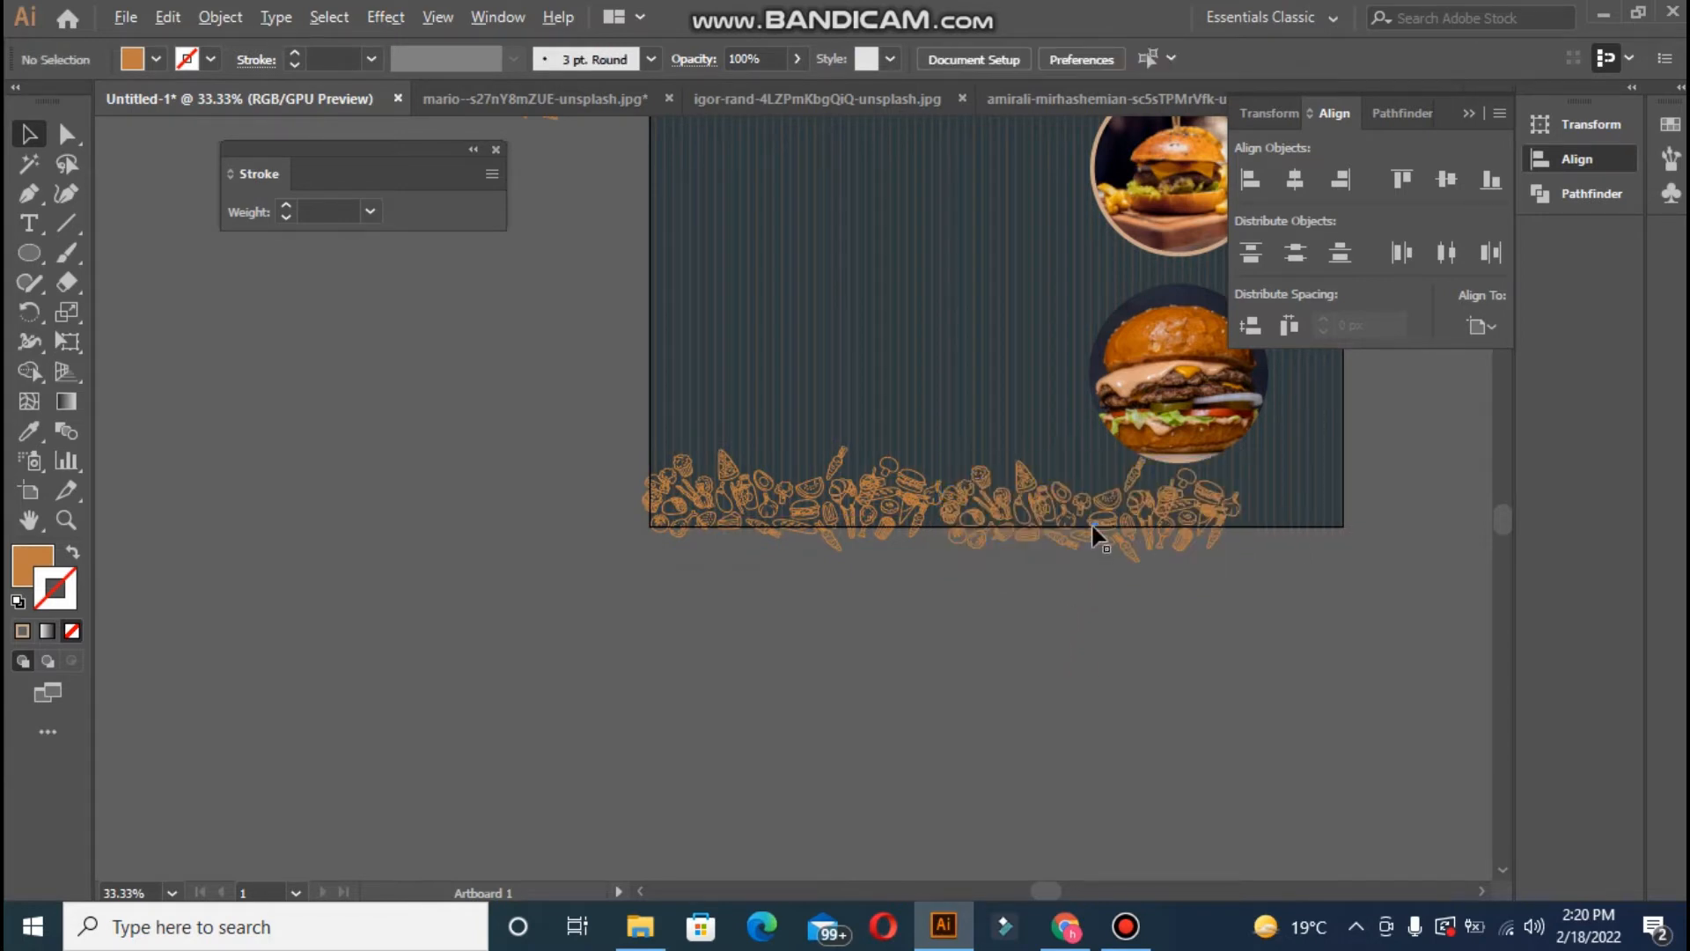
# - Add a third copy of the food-icon strip so the border extends past the artboard's lower right corner
pyautogui.click(875, 520)
pyautogui.moveTo(875, 520)
pyautogui.mouseDown()
pyautogui.moveTo(1540, 584)
pyautogui.moveTo(845, 515)
pyautogui.moveTo(1496, 550)
pyautogui.moveTo(1343, 528)
pyautogui.moveTo(1365, 526)
pyautogui.mouseUp()
pyautogui.click(1223, 652)
pyautogui.hotkey('ctrl', '-')
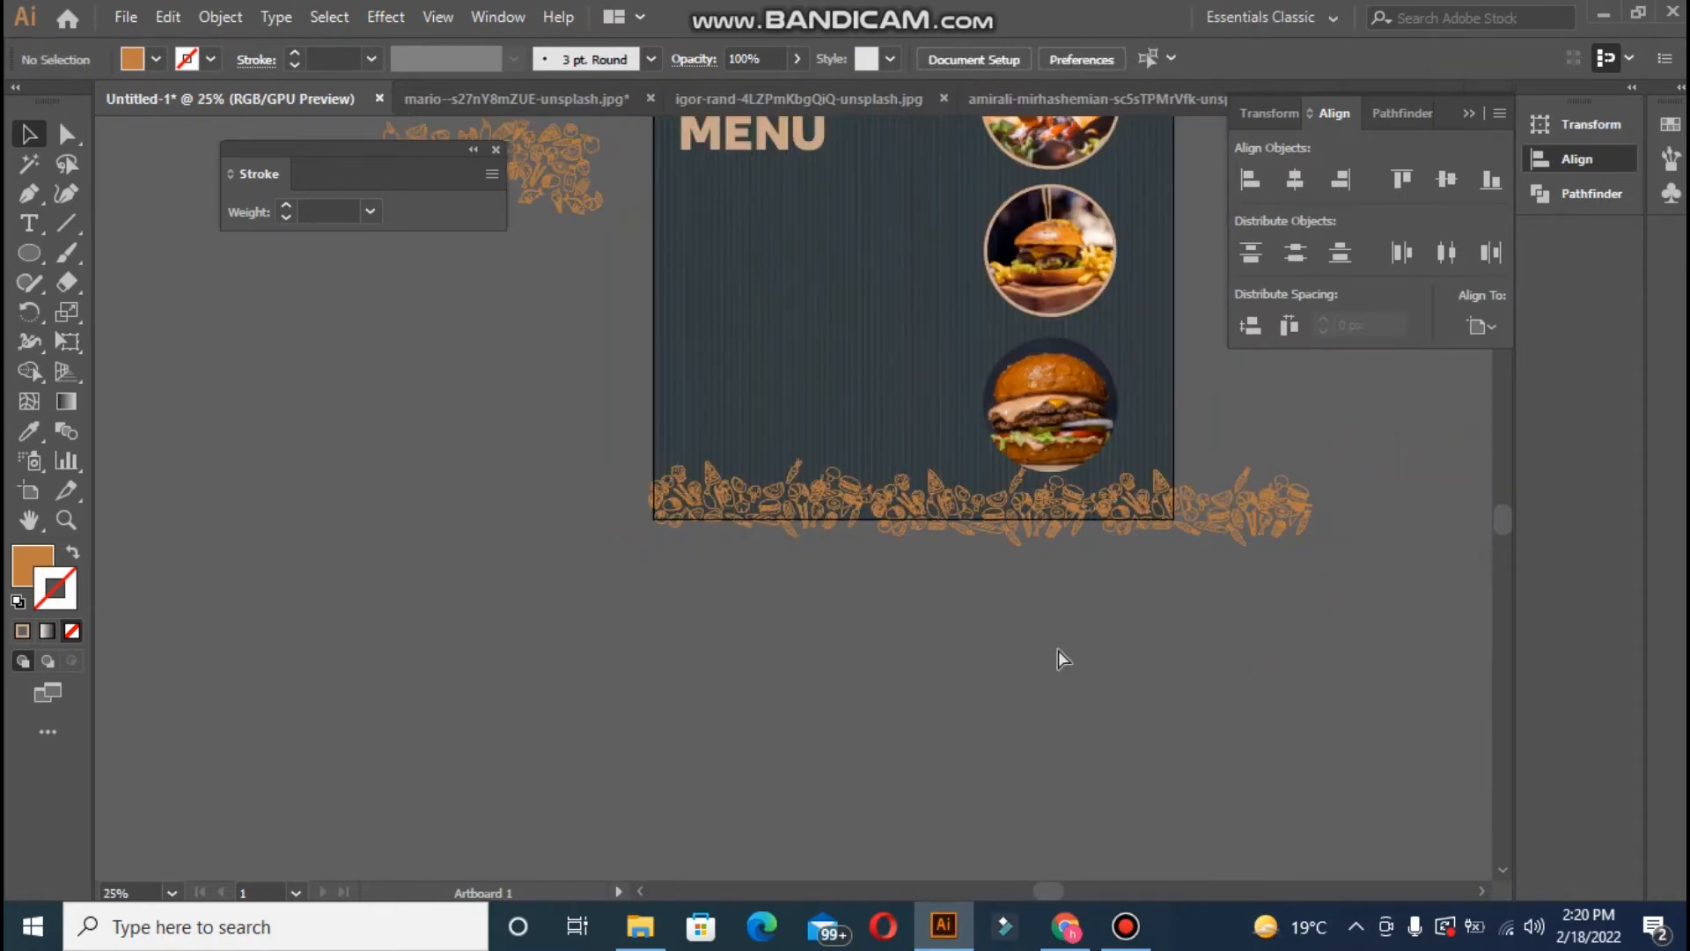
pyautogui.moveTo(1502, 505); pyautogui.dragTo(1498, 501)
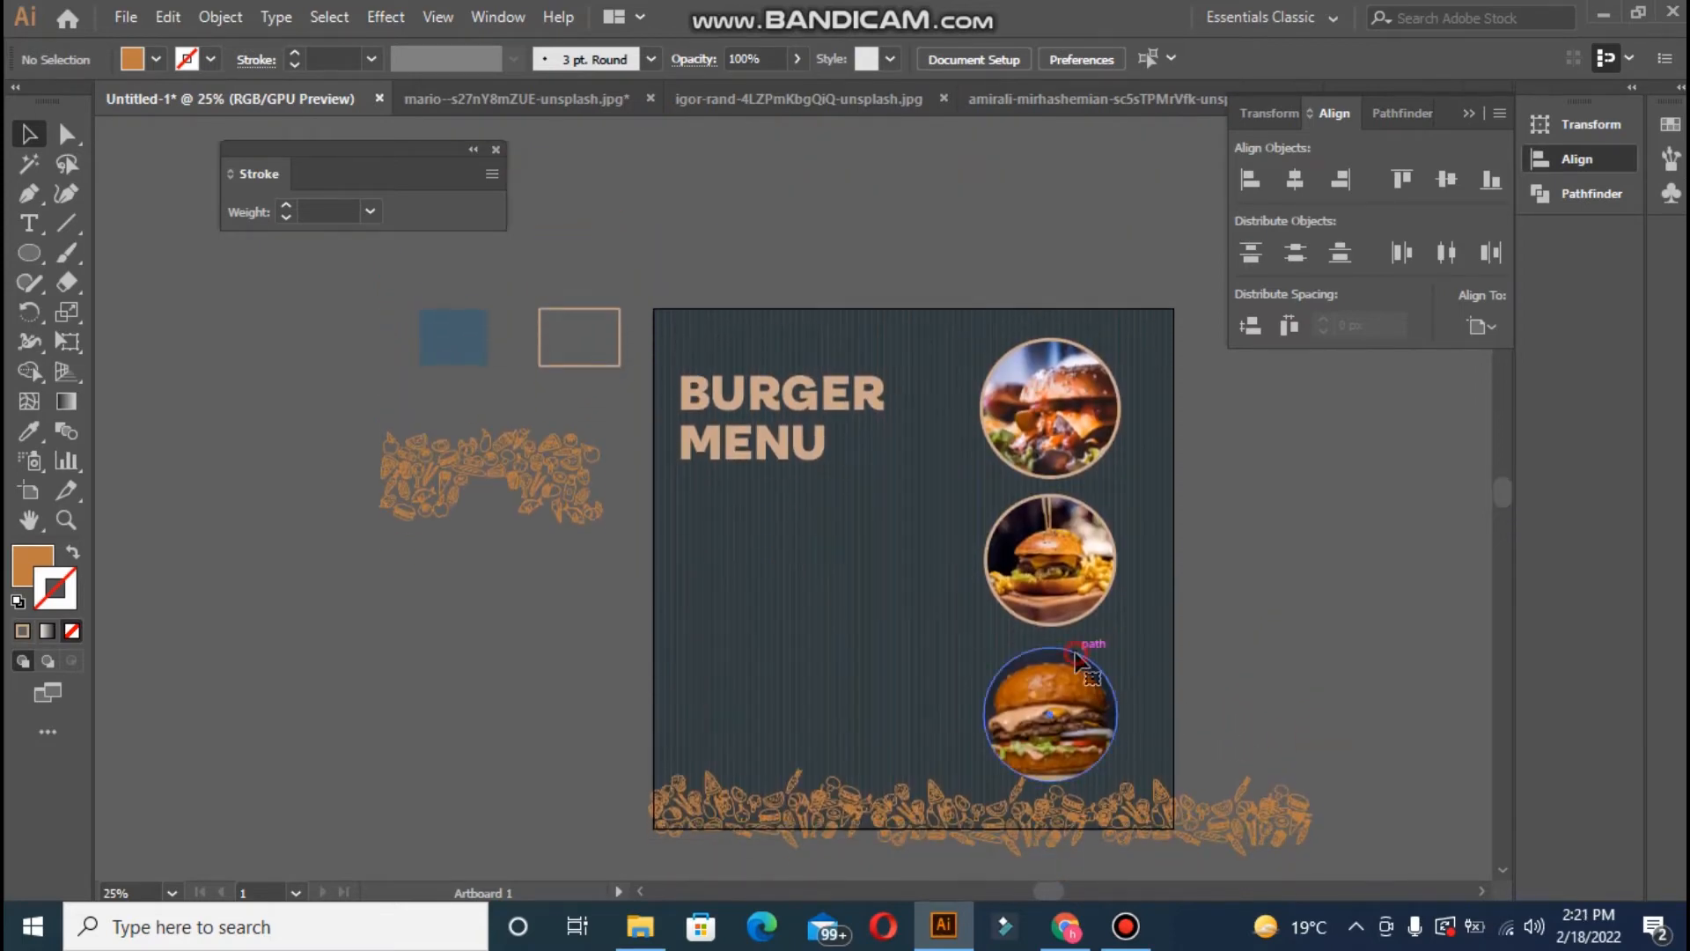
# - Outline the bottom circular burger photo with the tan stroke sampled from the outlined rectangle, and set its weight to 6 pt
pyautogui.click(1051, 713)
pyautogui.click(26, 435)
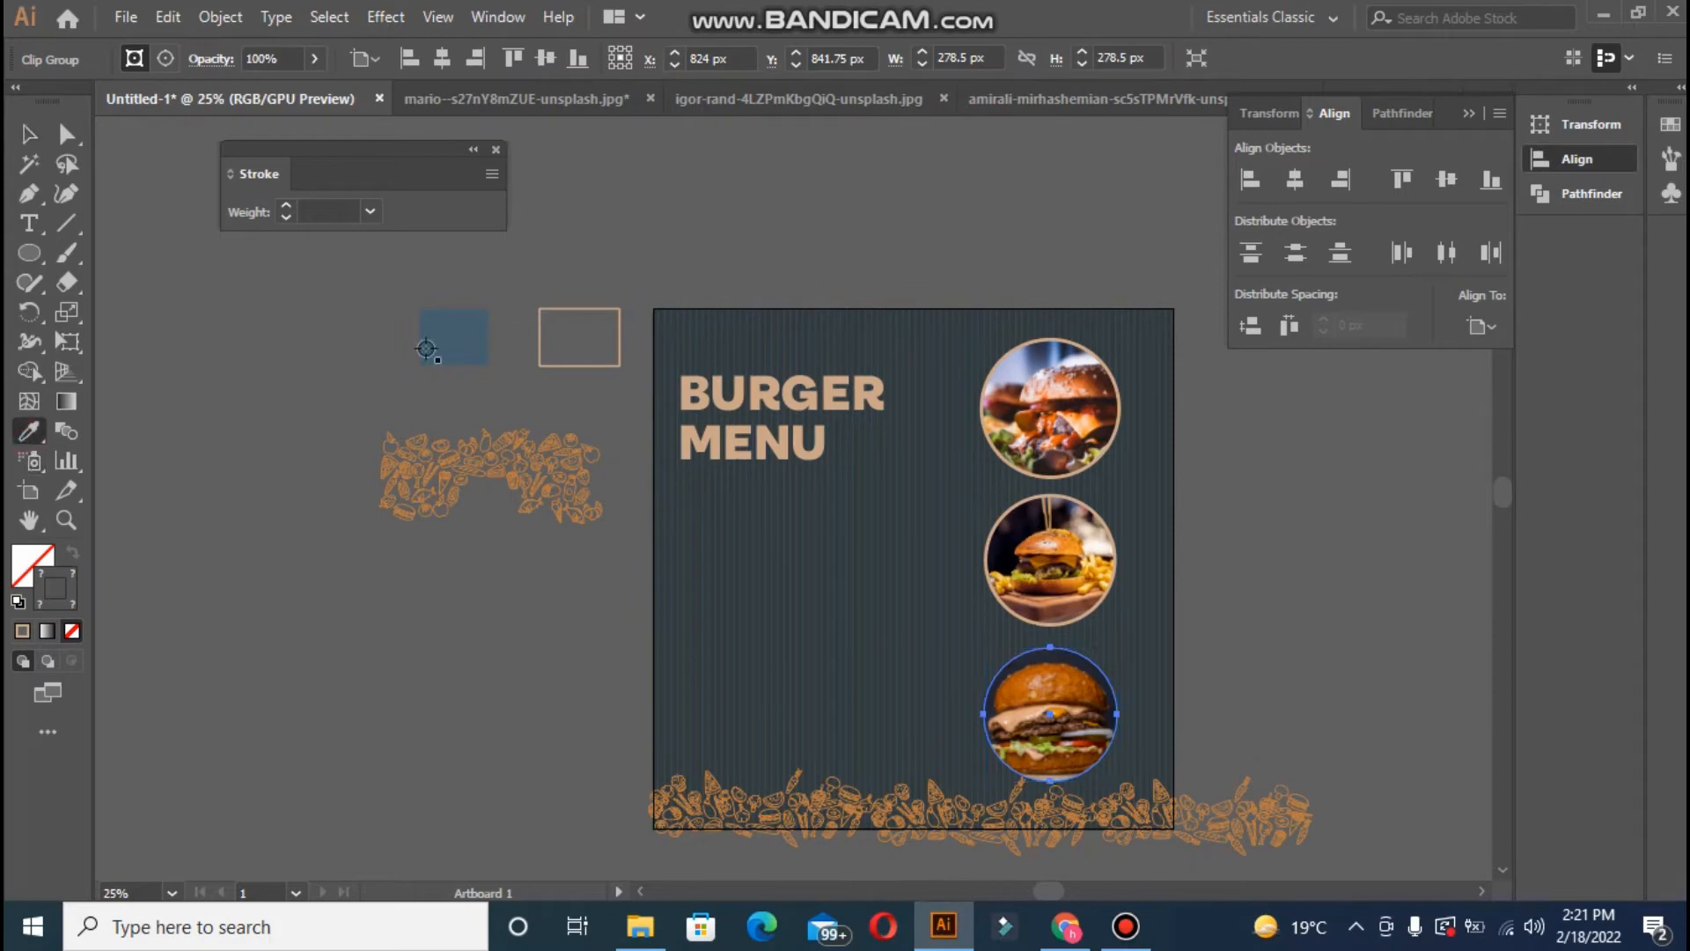
pyautogui.click(558, 361)
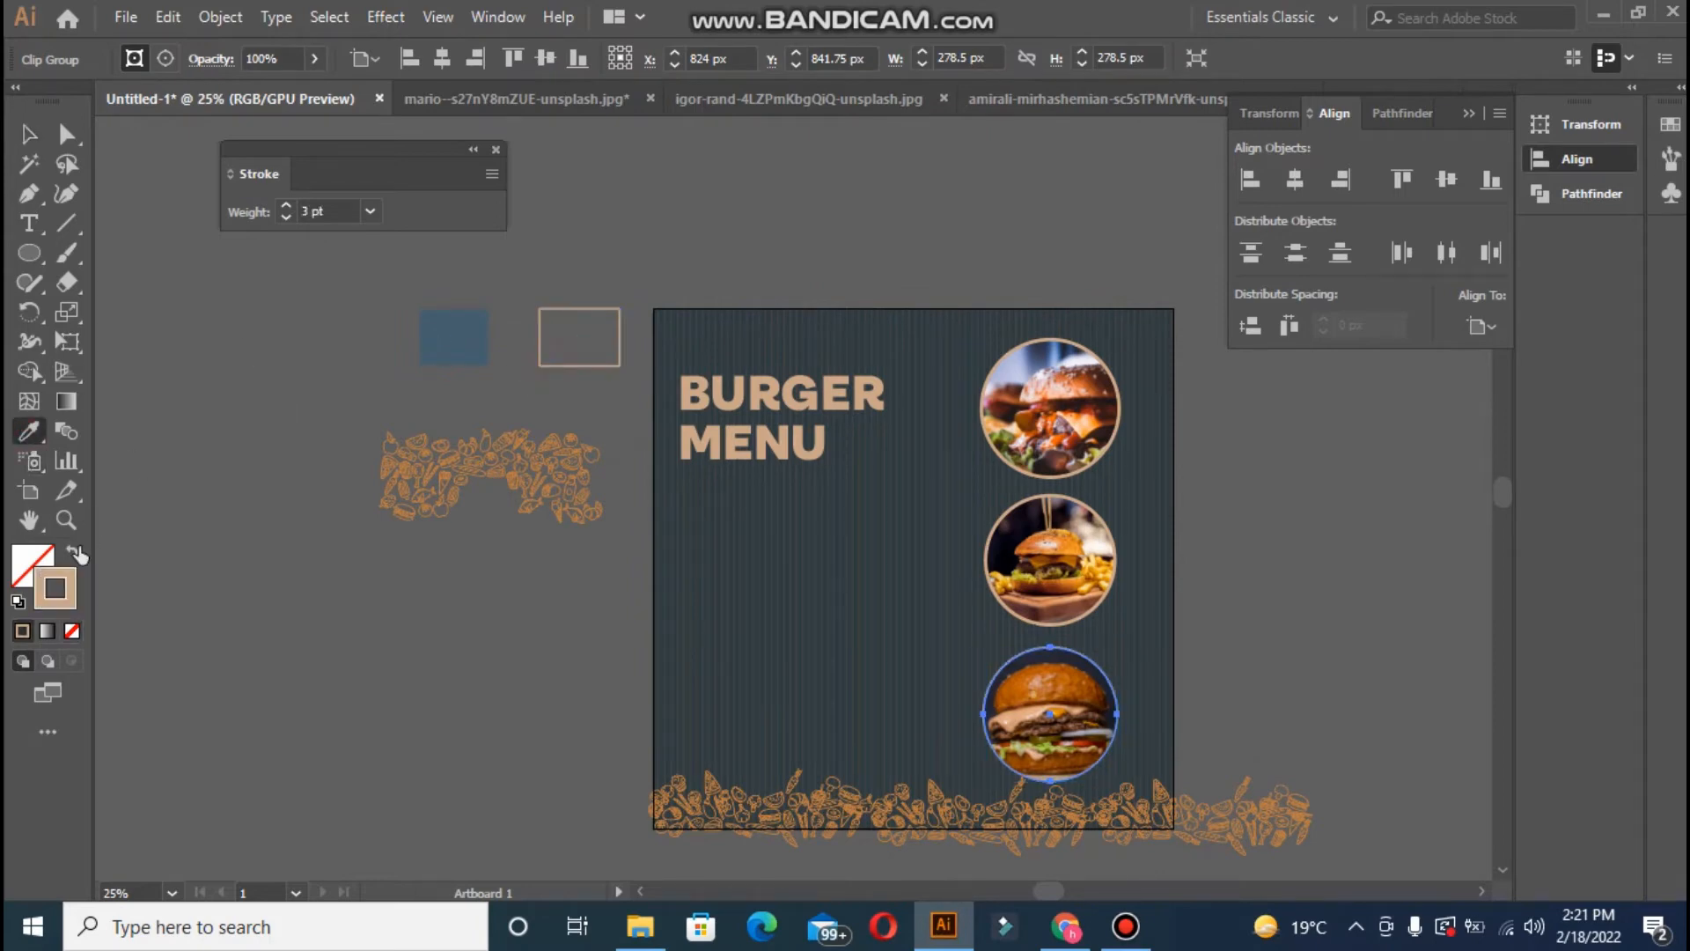
pyautogui.click(286, 206)
pyautogui.click(285, 206)
pyautogui.click(285, 206)
pyautogui.press('v')
pyautogui.click(192, 294)
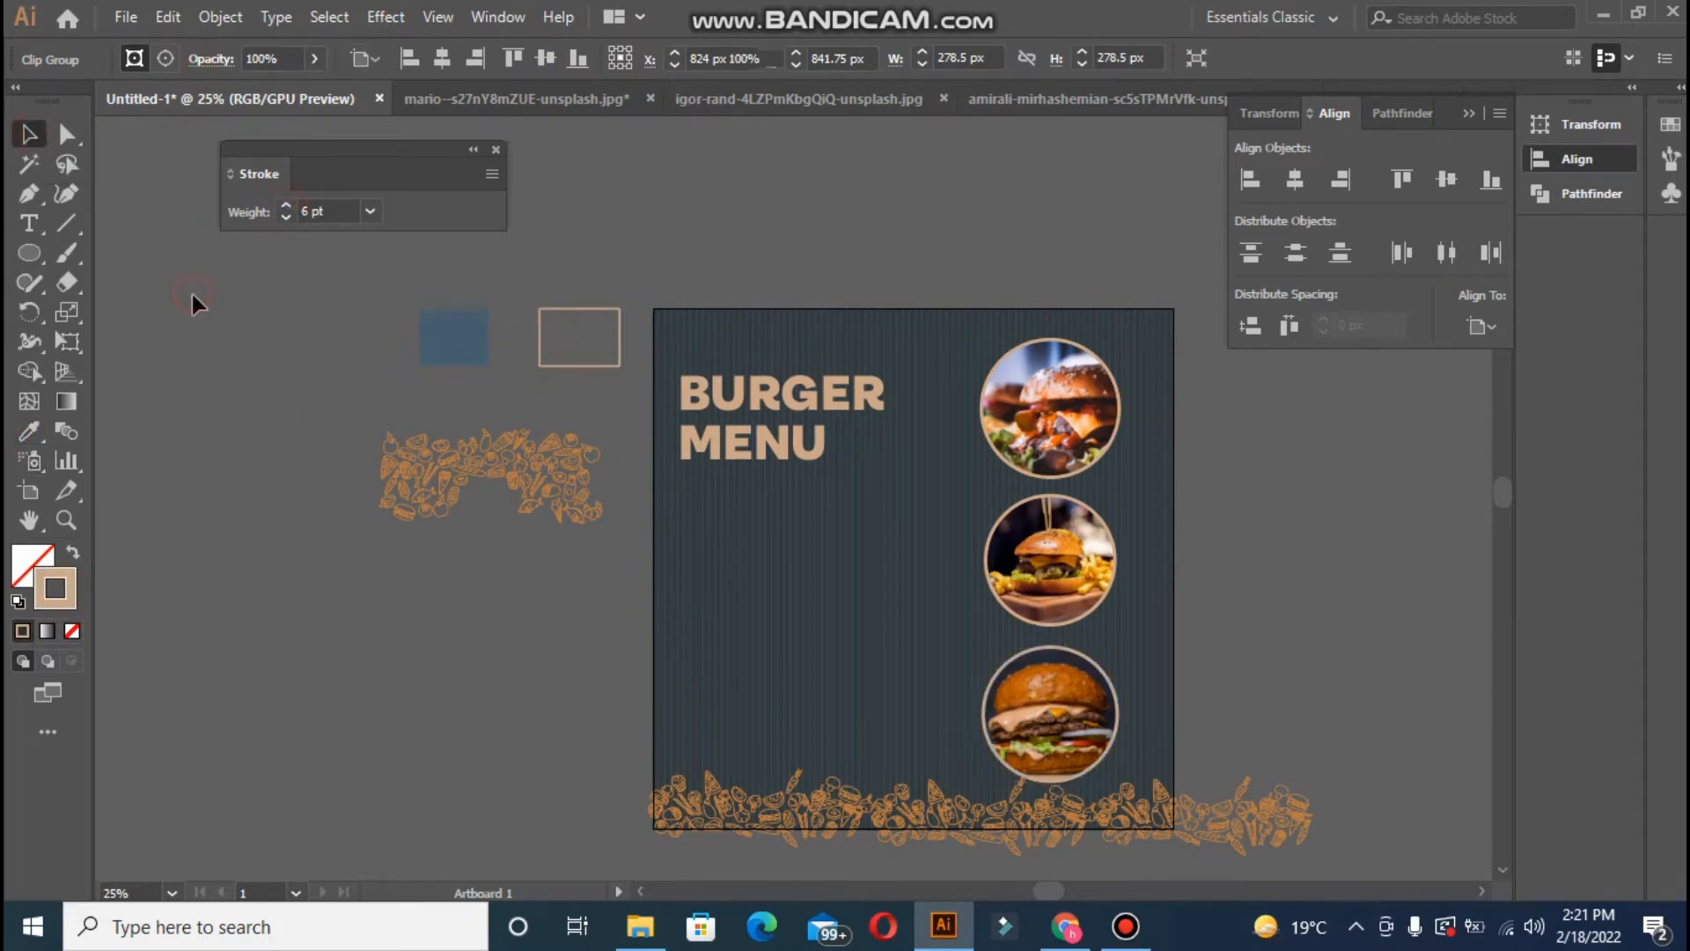
# - Add the text line BURGER ON DEMAND below the BURGER MENU heading
pyautogui.hotkey('ctrl', '+')
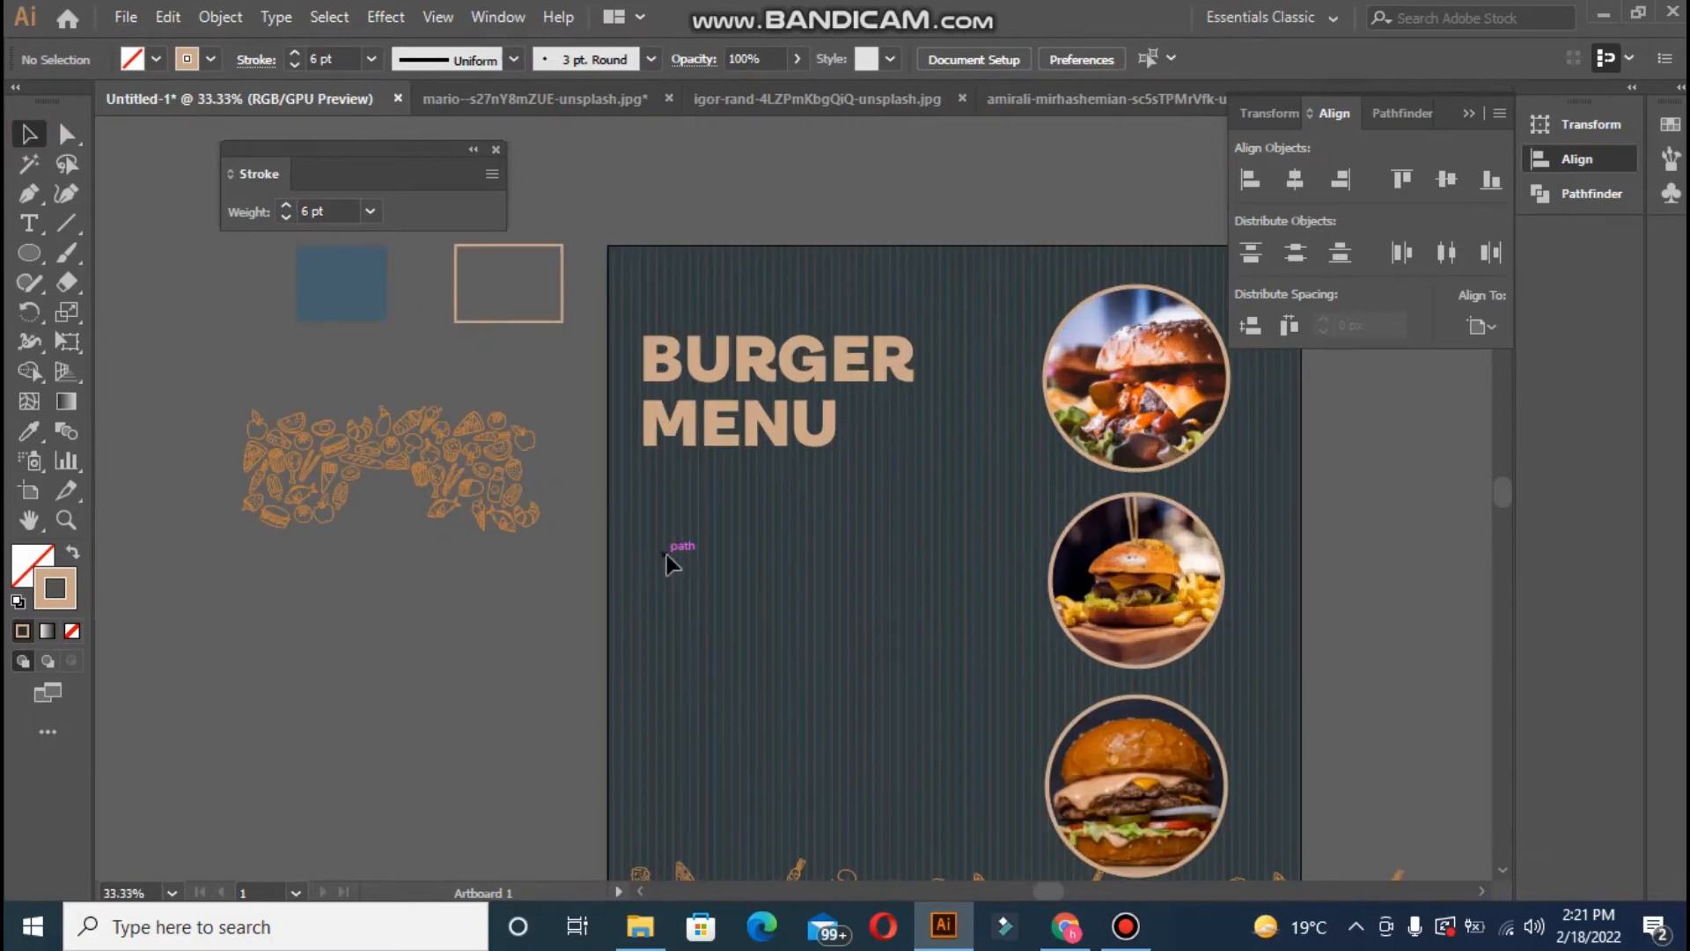
pyautogui.click(29, 223)
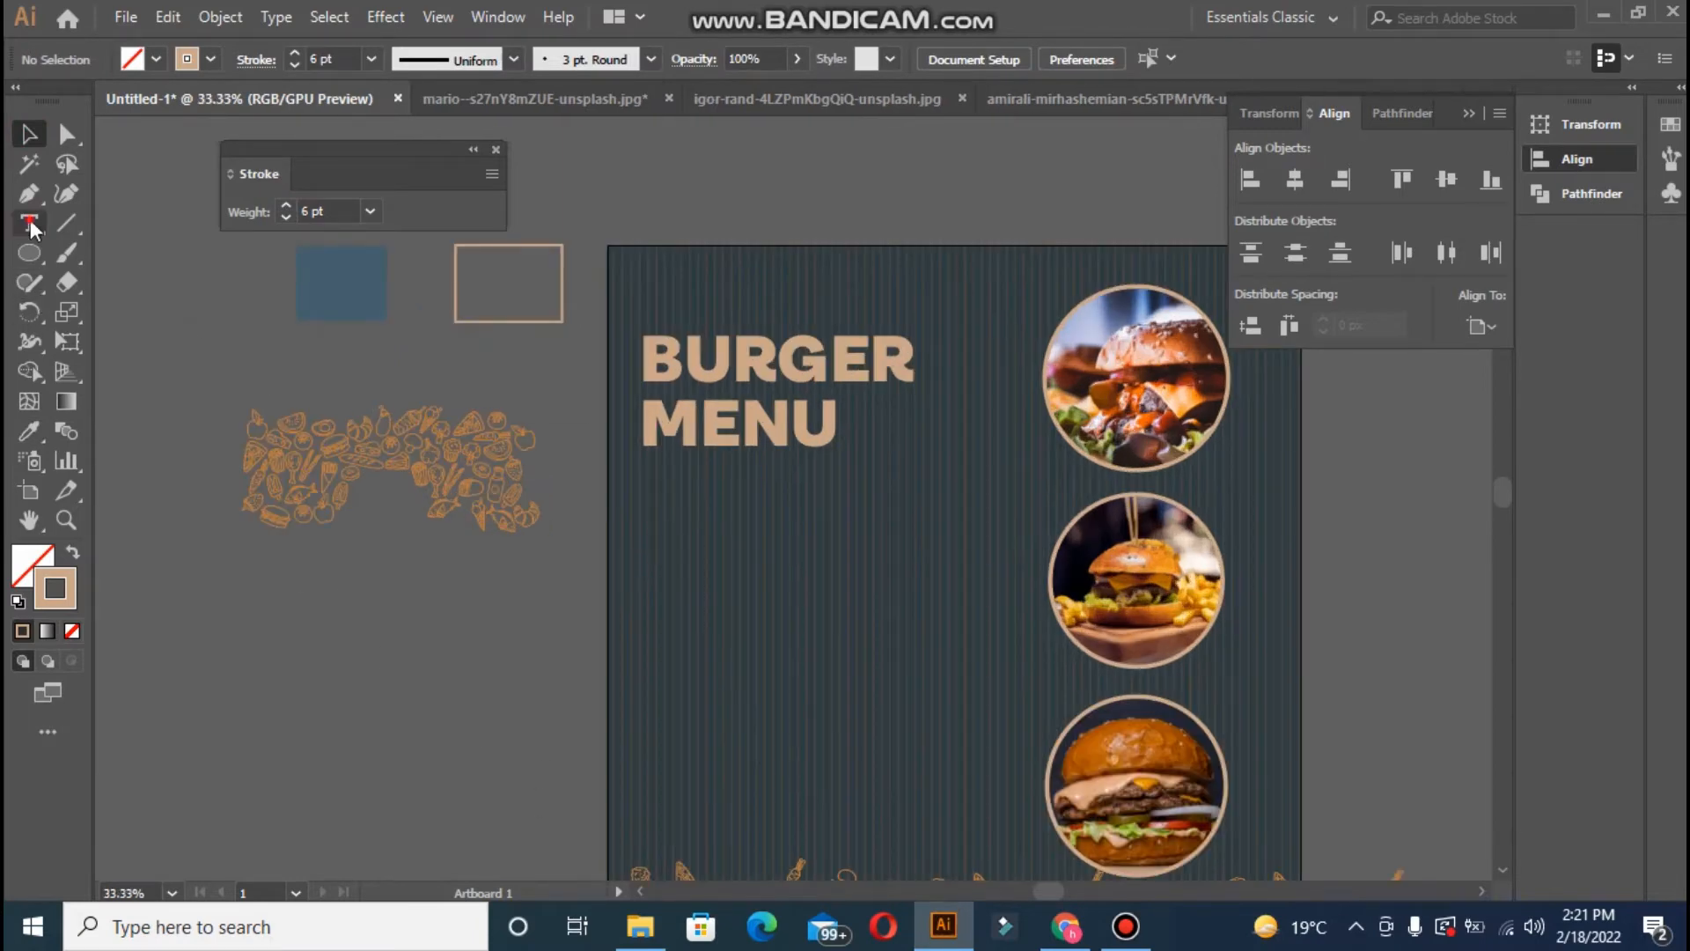
pyautogui.click(647, 494)
pyautogui.press('BackSpace')
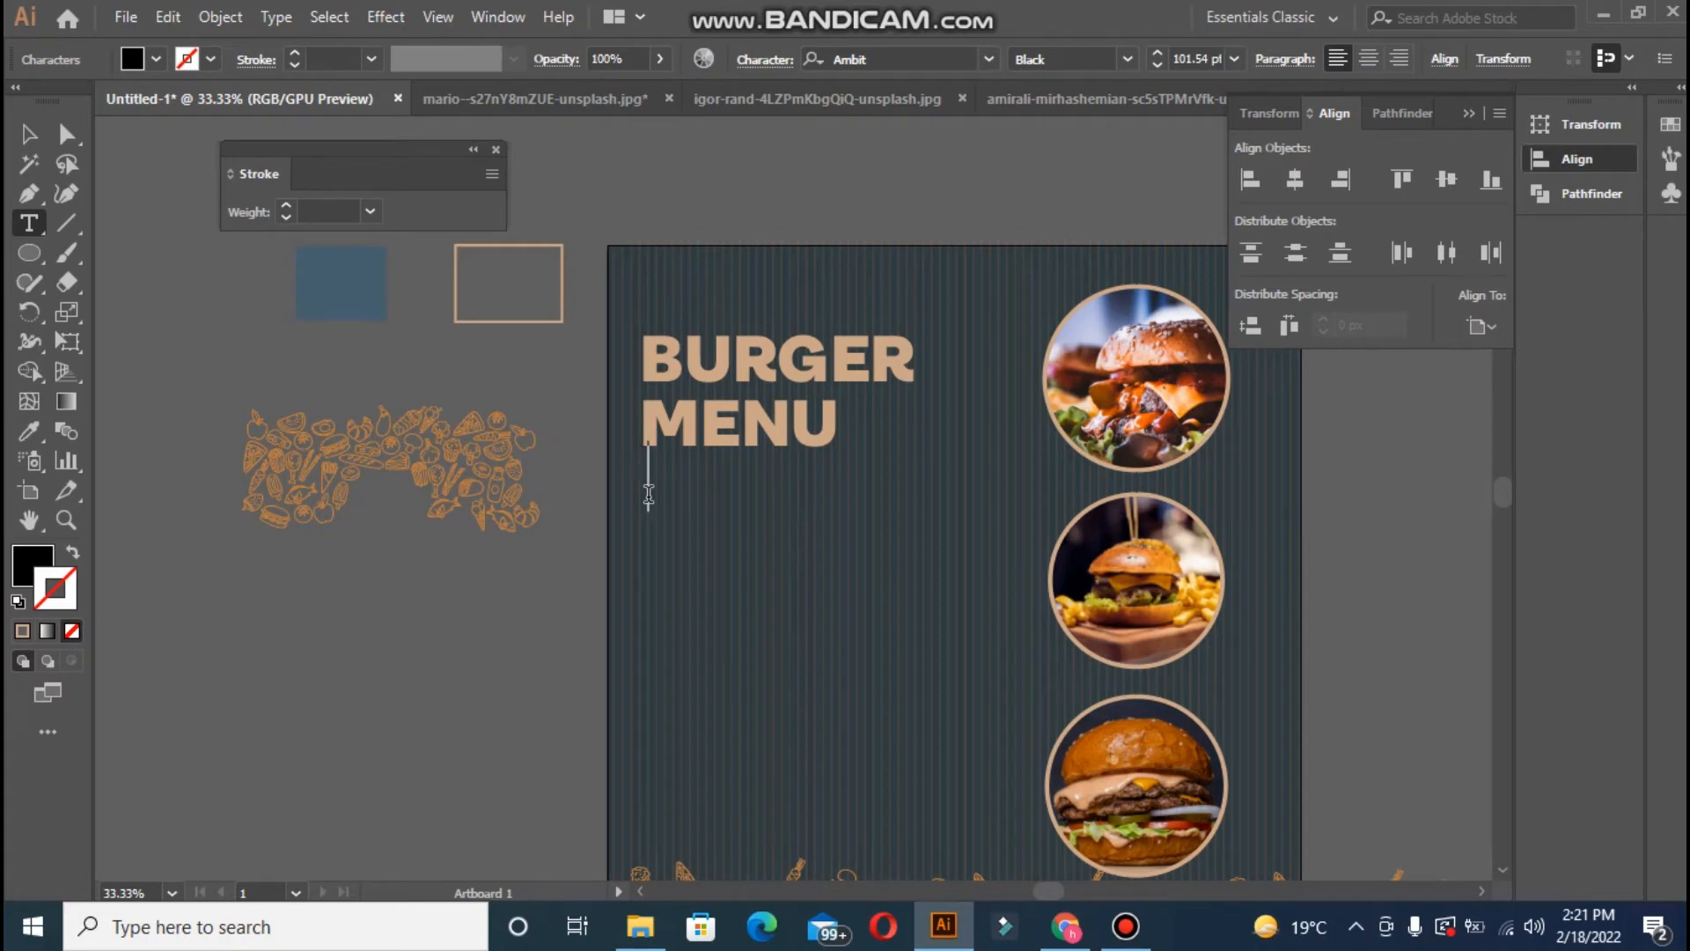
pyautogui.write('BR')
pyautogui.press('BackSpace')
pyautogui.write('URGER')
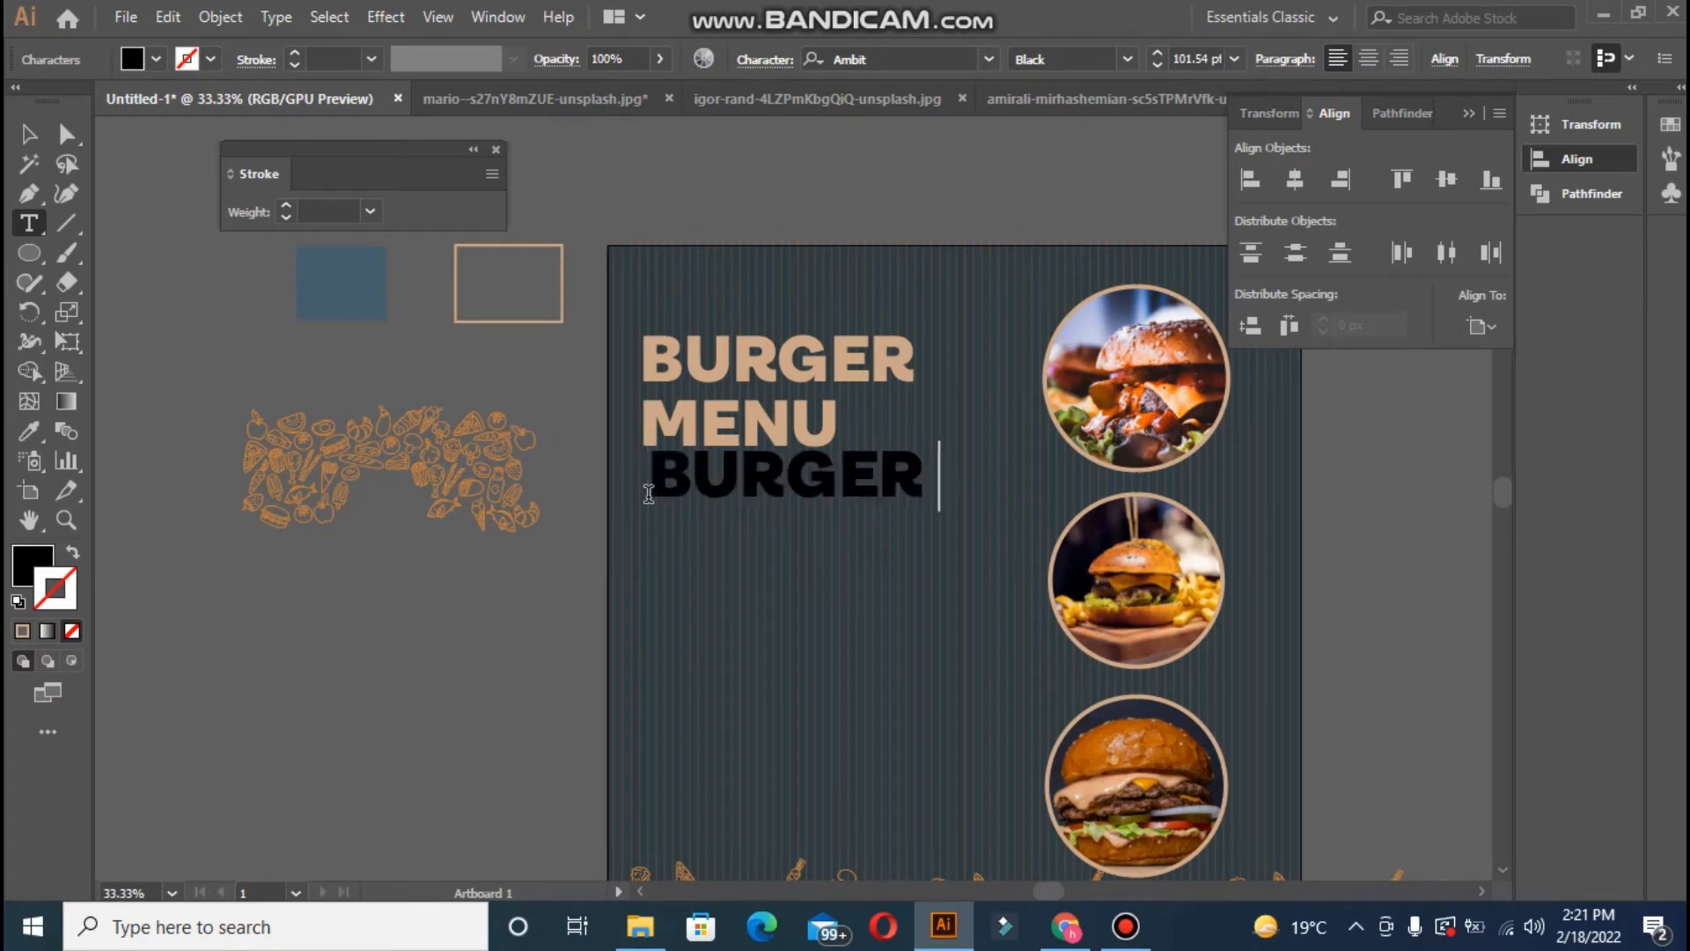
pyautogui.write(' ON DEMAND')
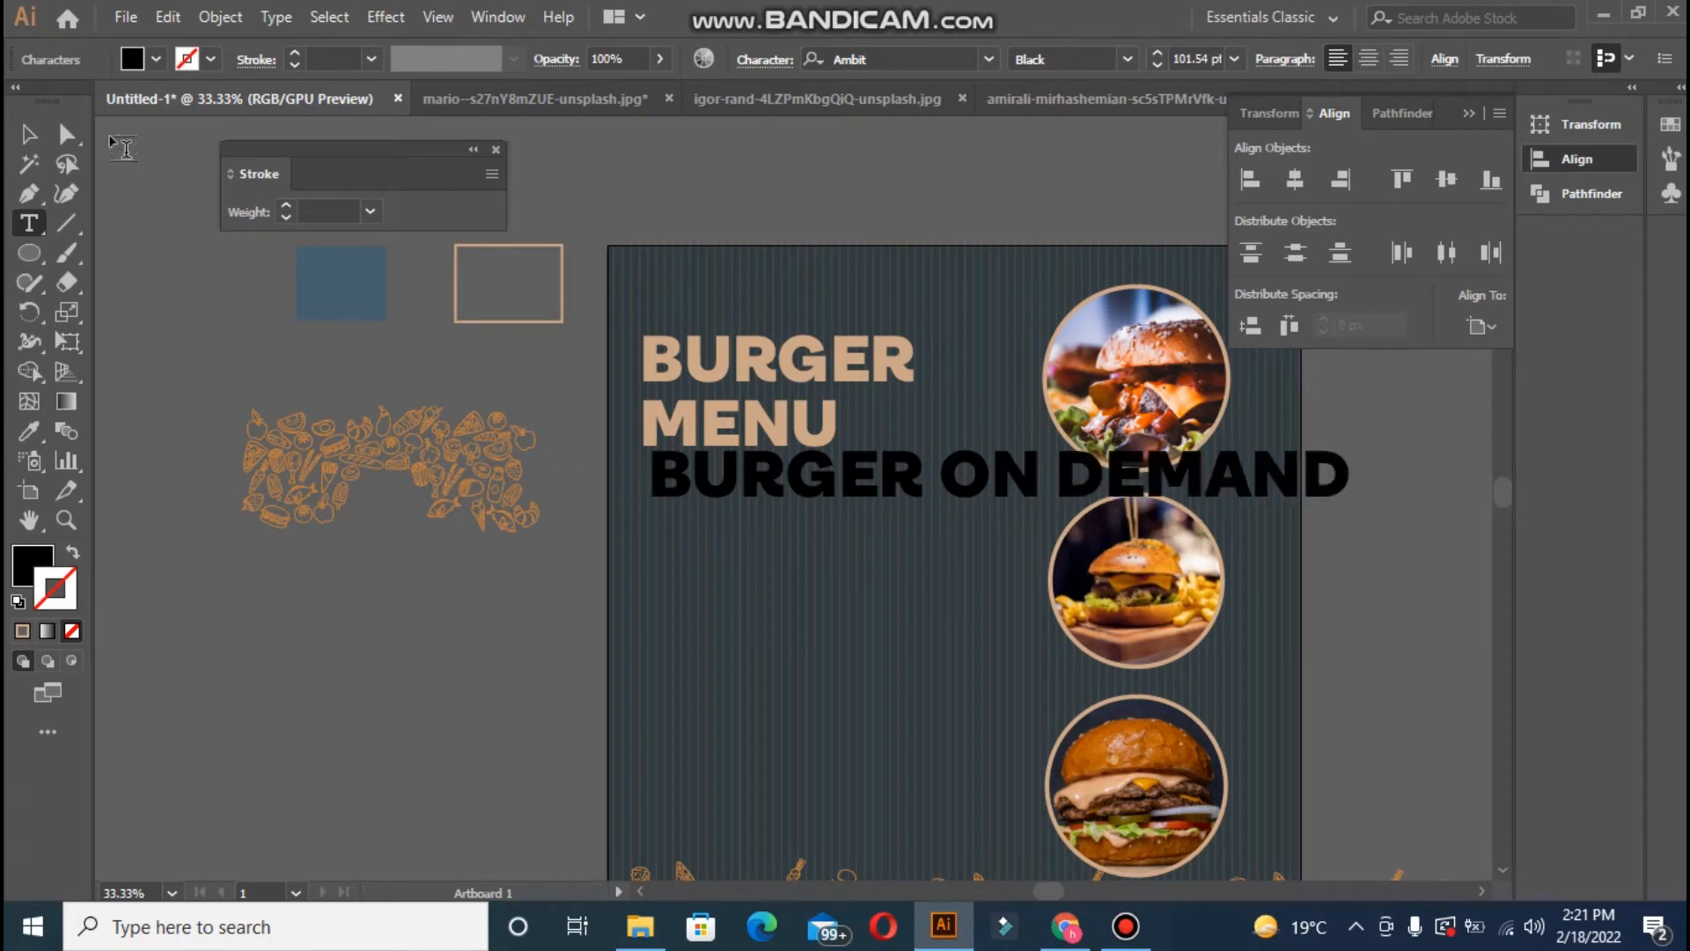
pyautogui.click(29, 134)
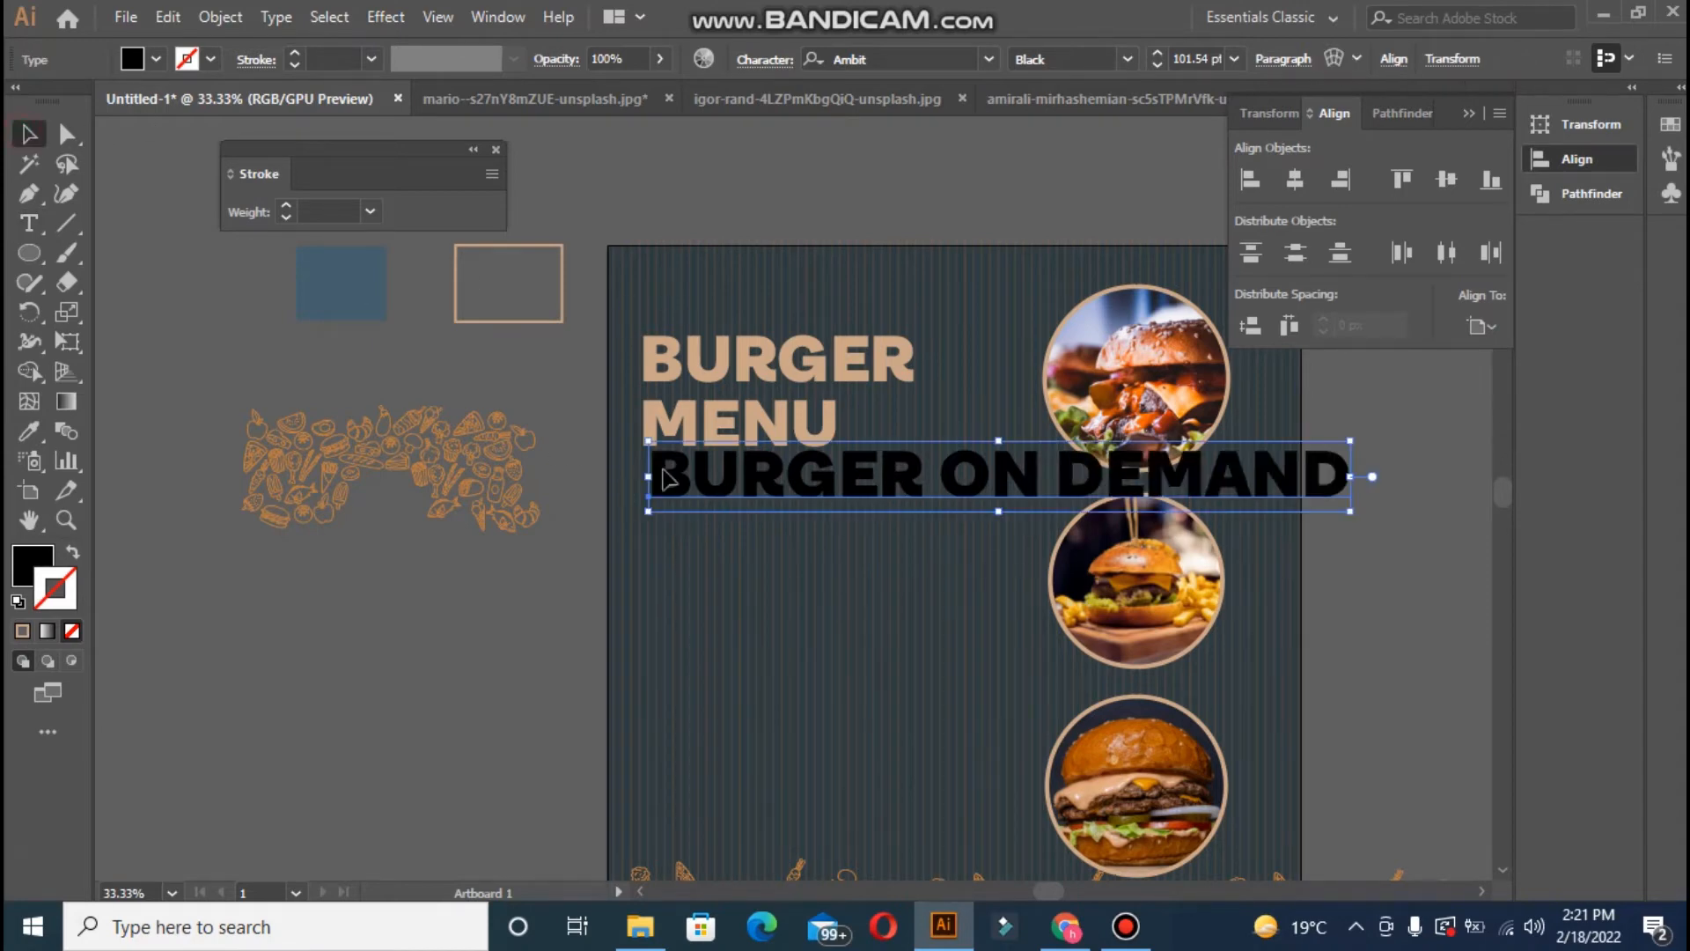
# - Scale the BURGER ON DEMAND text down, align it under the heading's left edge and color it with the food icons' orange
pyautogui.moveTo(651, 447); pyautogui.dragTo(855, 495)
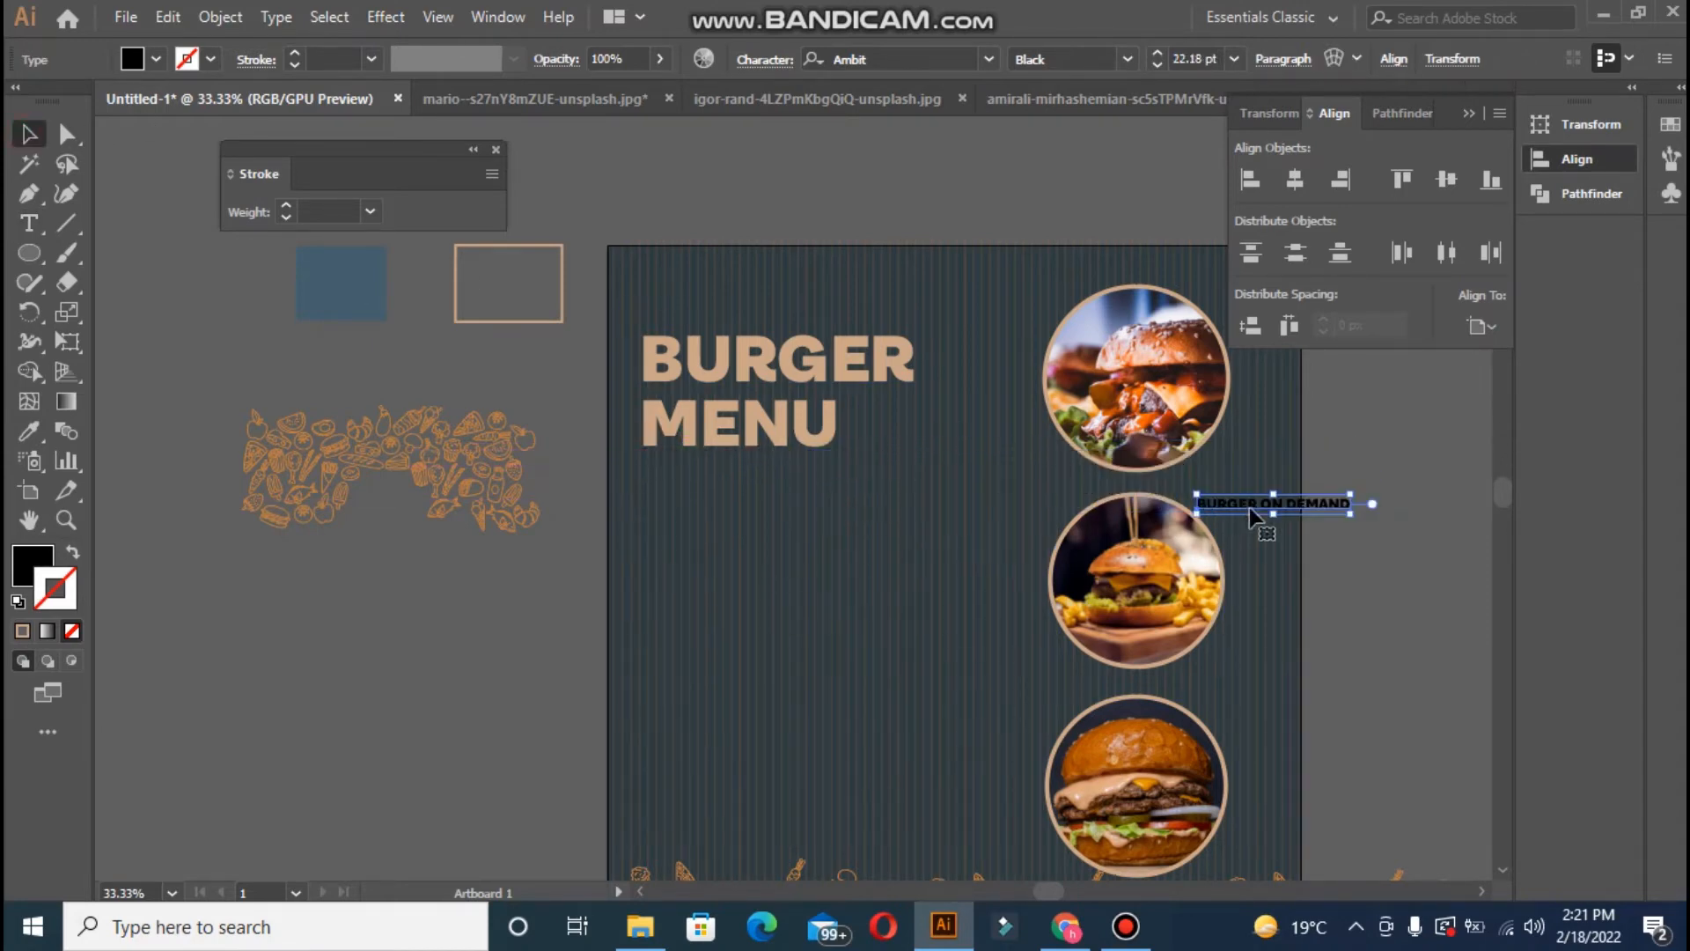
pyautogui.moveTo(1255, 509); pyautogui.dragTo(824, 493)
pyautogui.click(672, 526)
pyautogui.click(709, 493)
pyautogui.press('i')
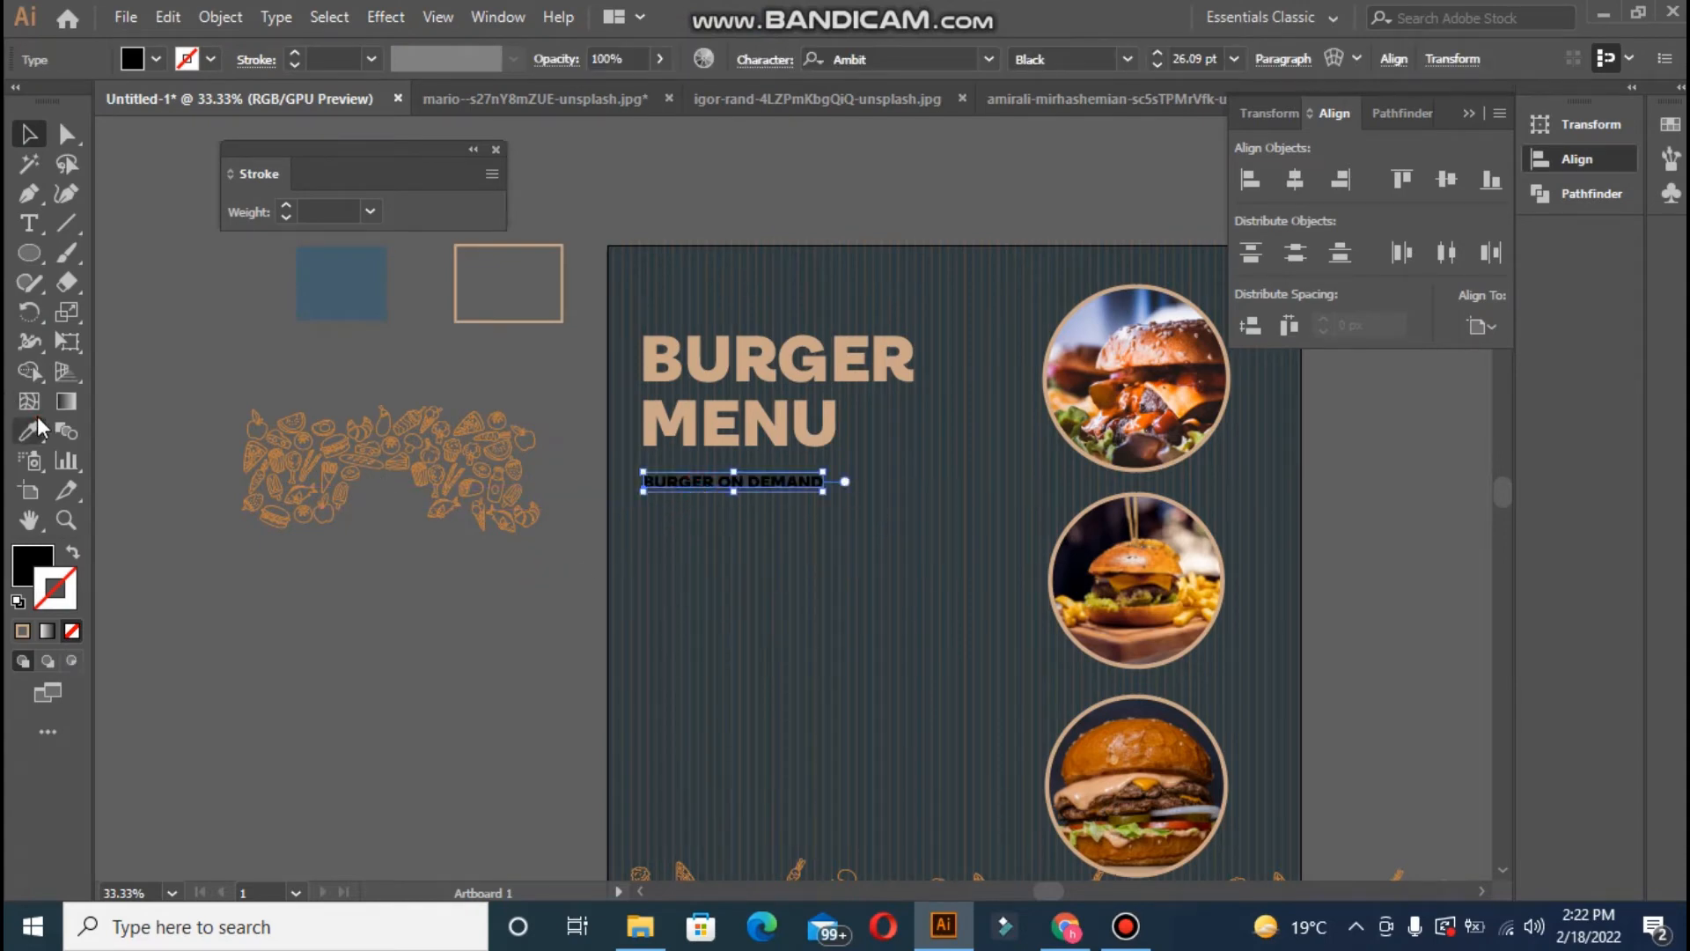
pyautogui.click(343, 462)
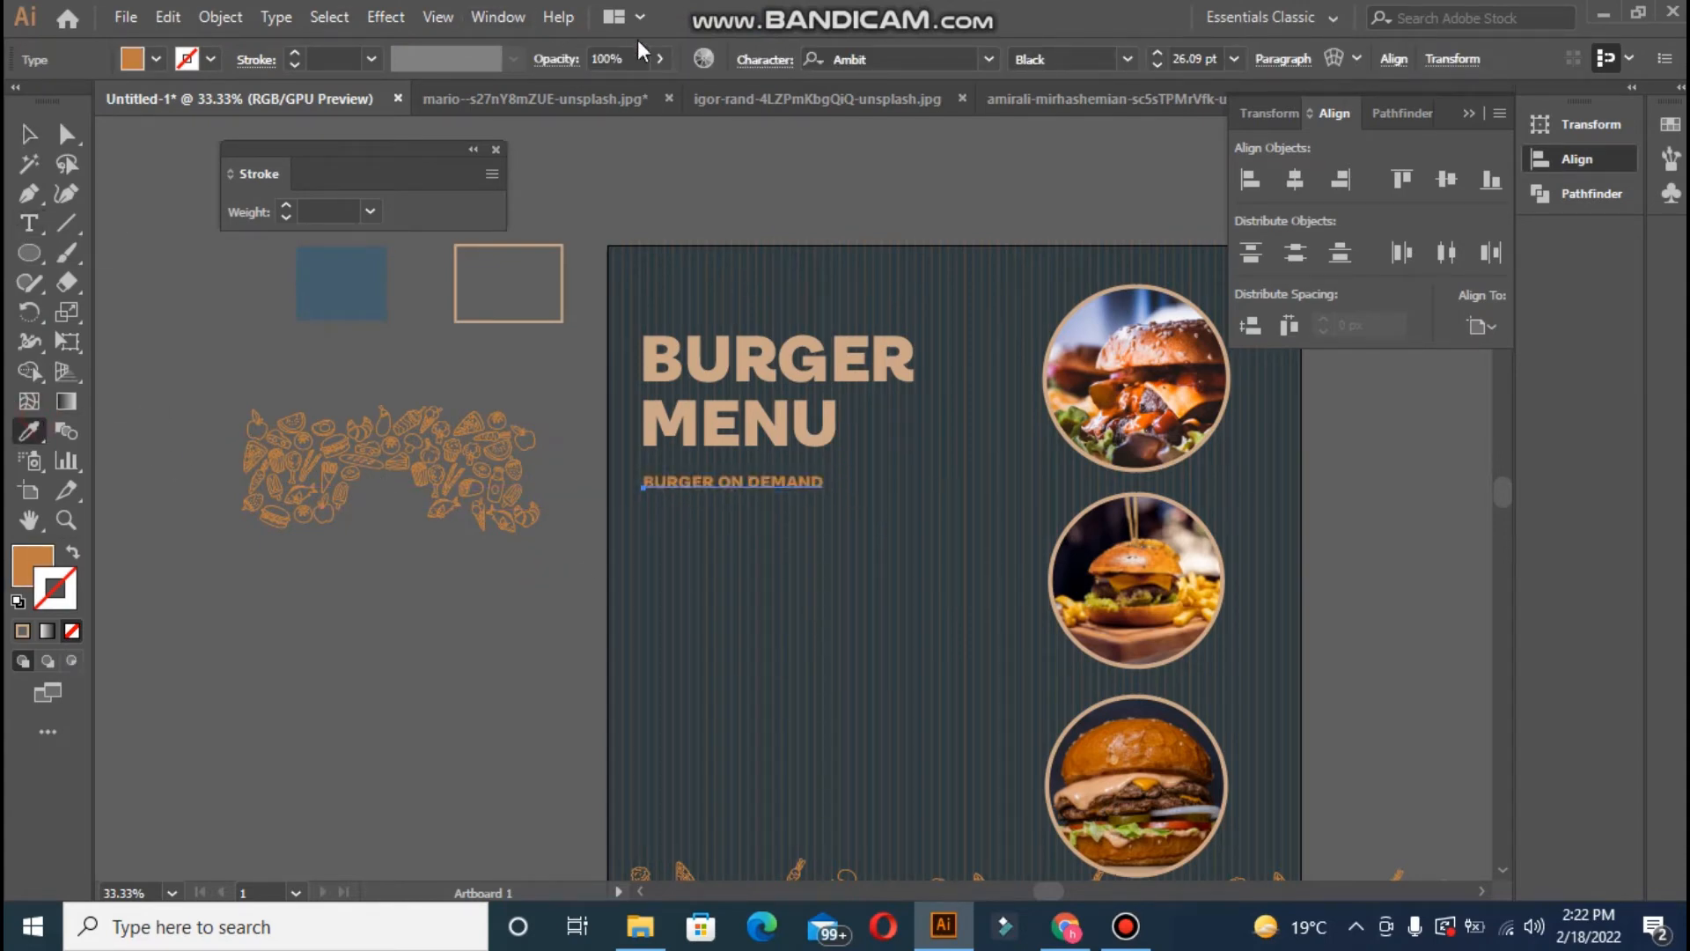
# - Set the BURGER ON DEMAND text to 32 pt with 25 pt leading and -13 tracking
pyautogui.click(753, 62)
pyautogui.click(554, 170)
pyautogui.click(554, 170)
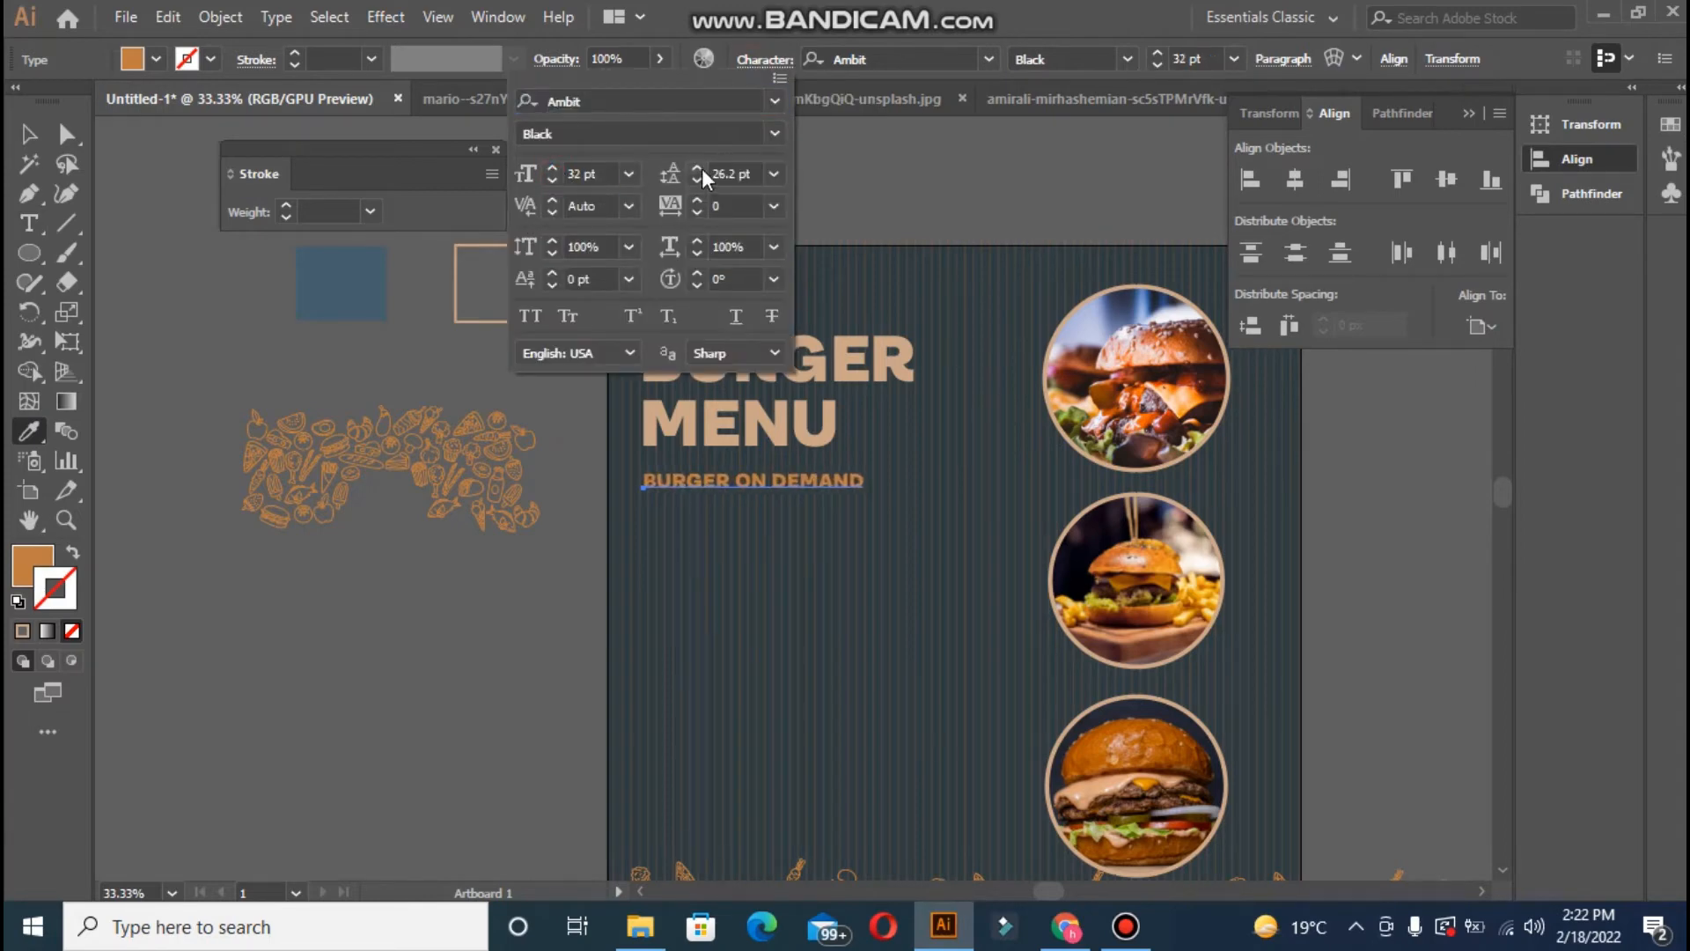
pyautogui.click(698, 210)
pyautogui.click(698, 212)
# - Change the BURGER ON DEMAND text's font to Acumin Variable Concept in the Bold style
pyautogui.click(774, 101)
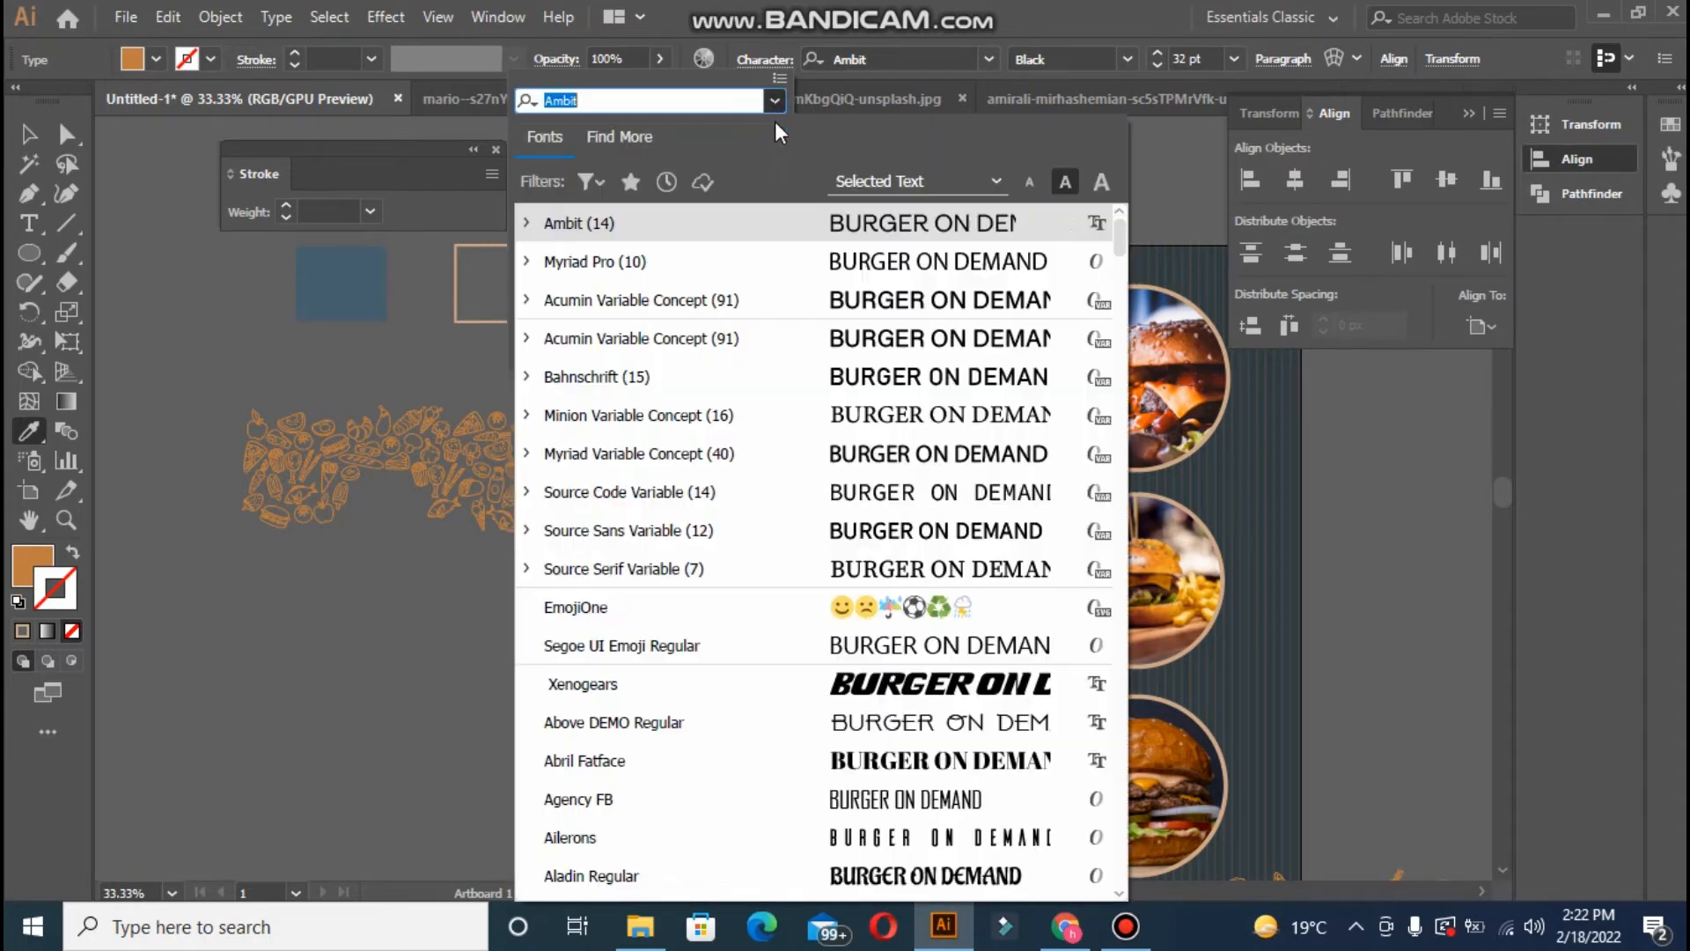
pyautogui.click(652, 299)
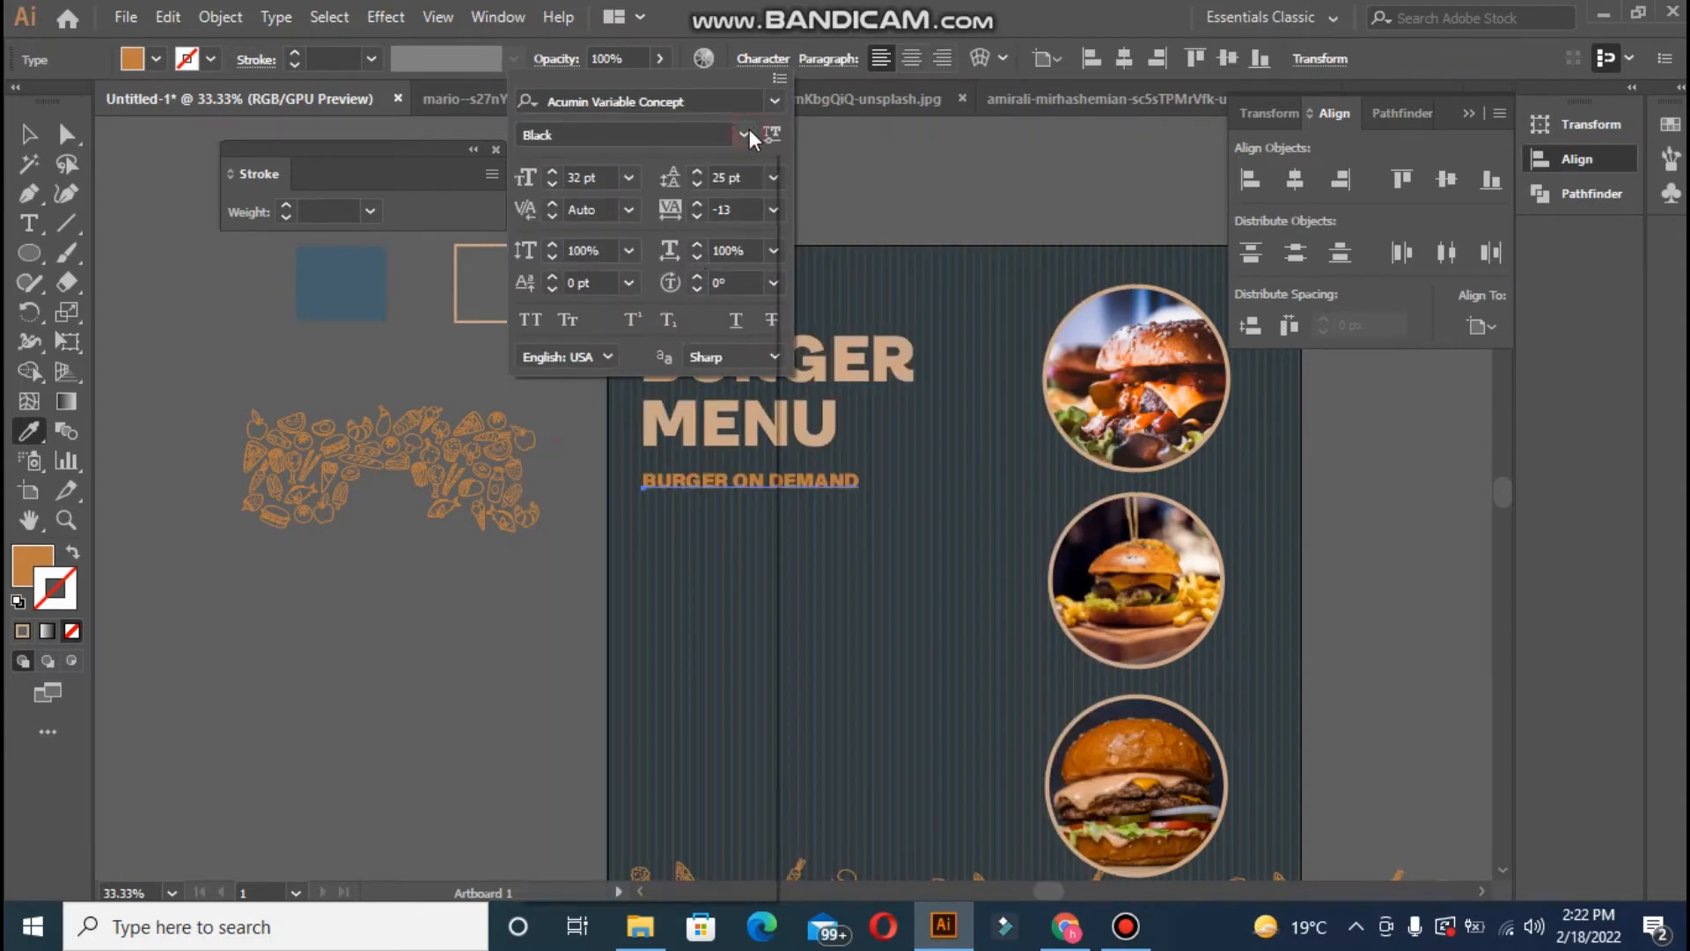
pyautogui.click(745, 133)
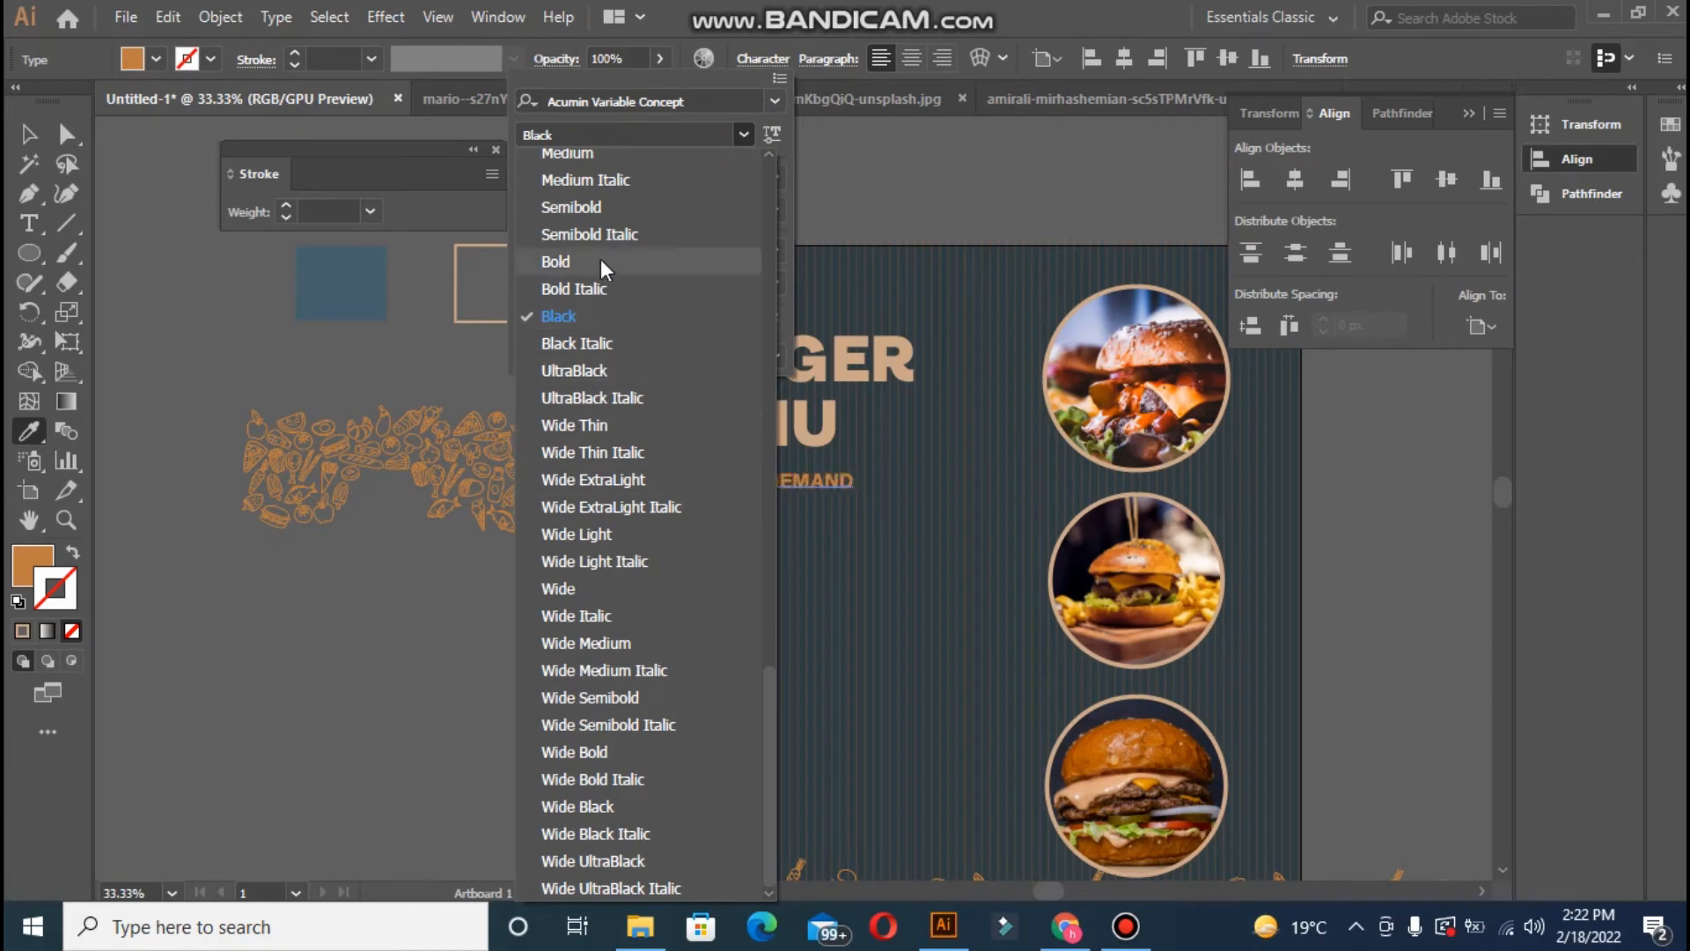
pyautogui.click(597, 207)
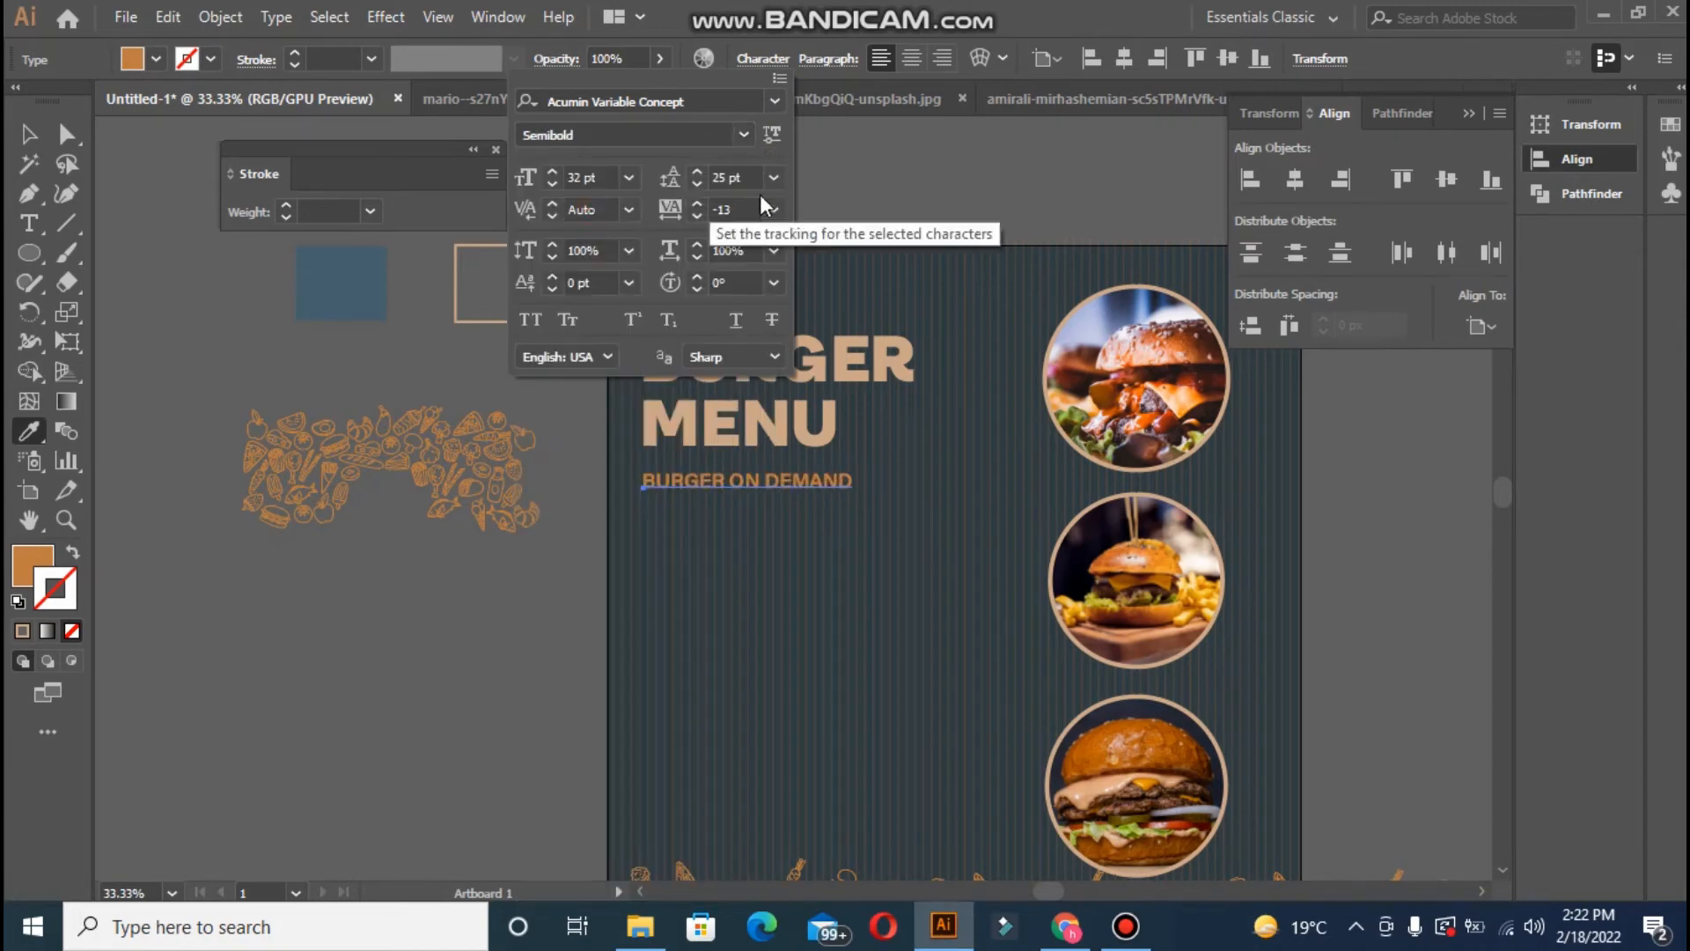
pyautogui.click(743, 134)
pyautogui.click(600, 261)
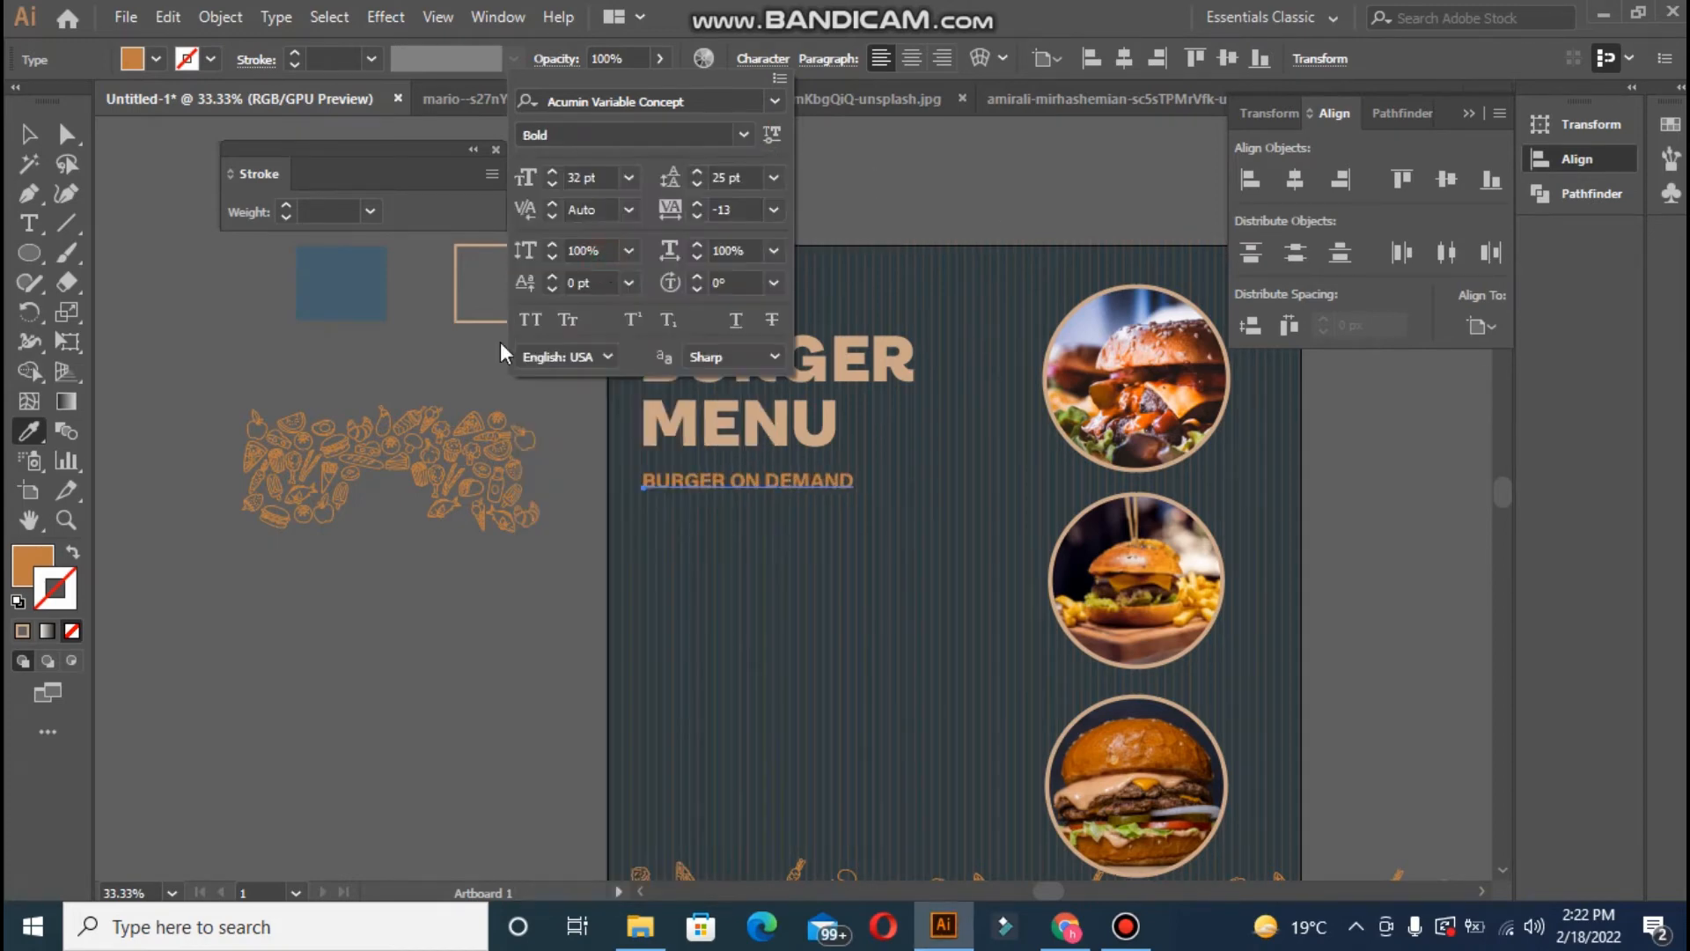
pyautogui.click(29, 134)
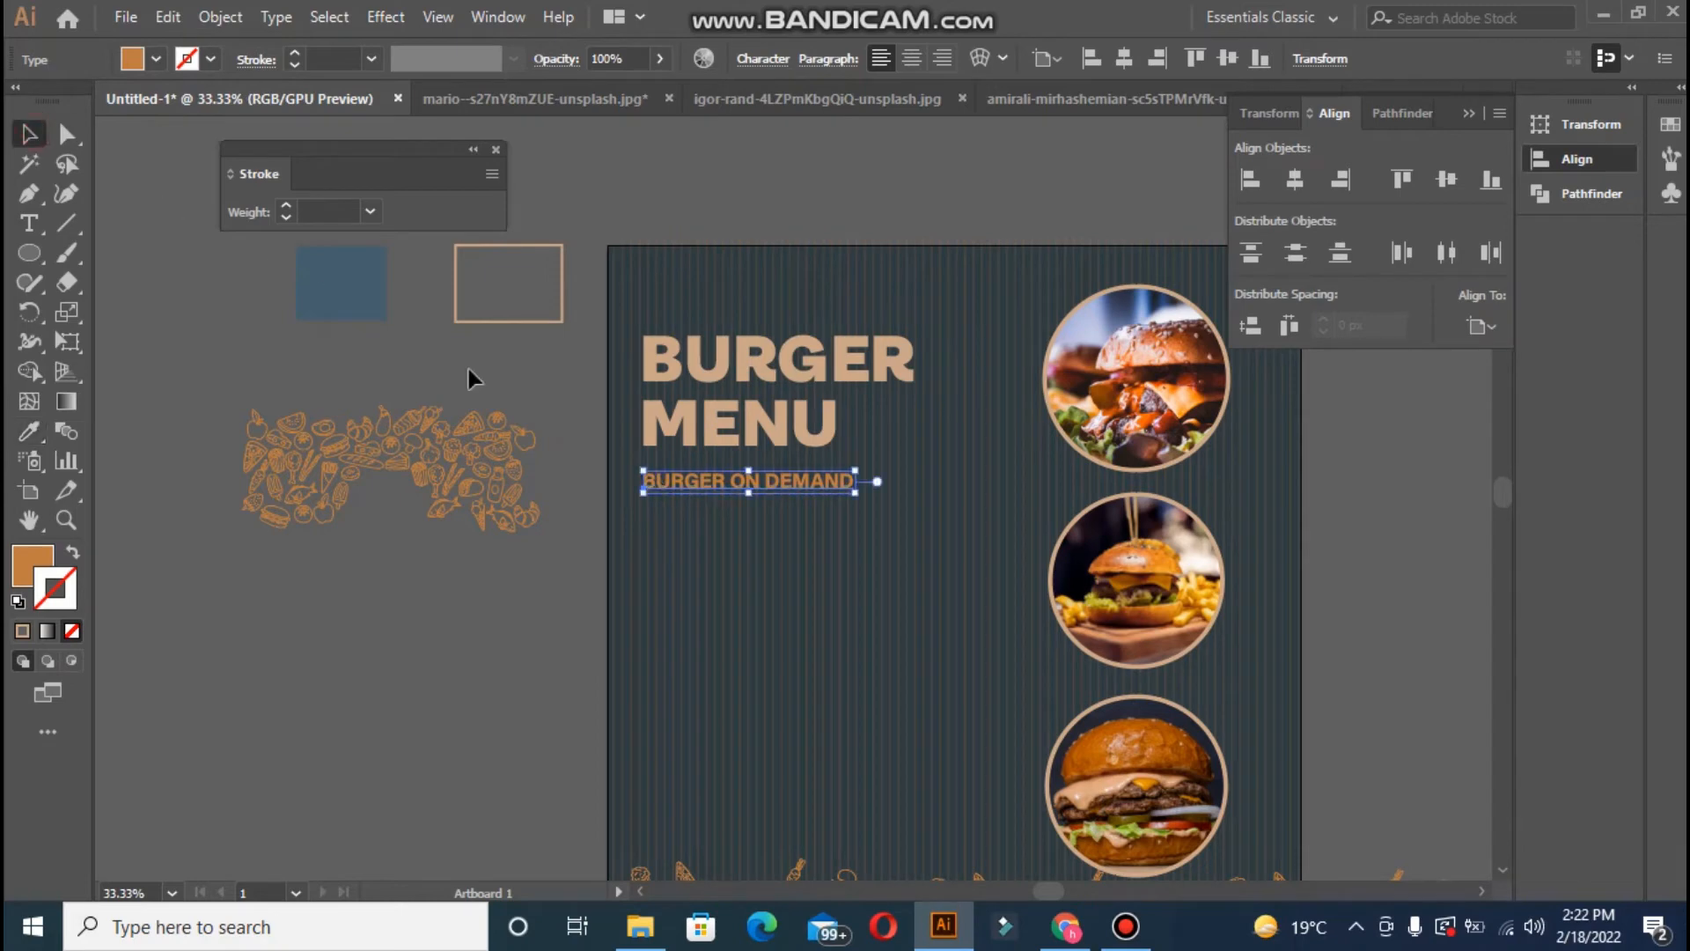
pyautogui.click(228, 352)
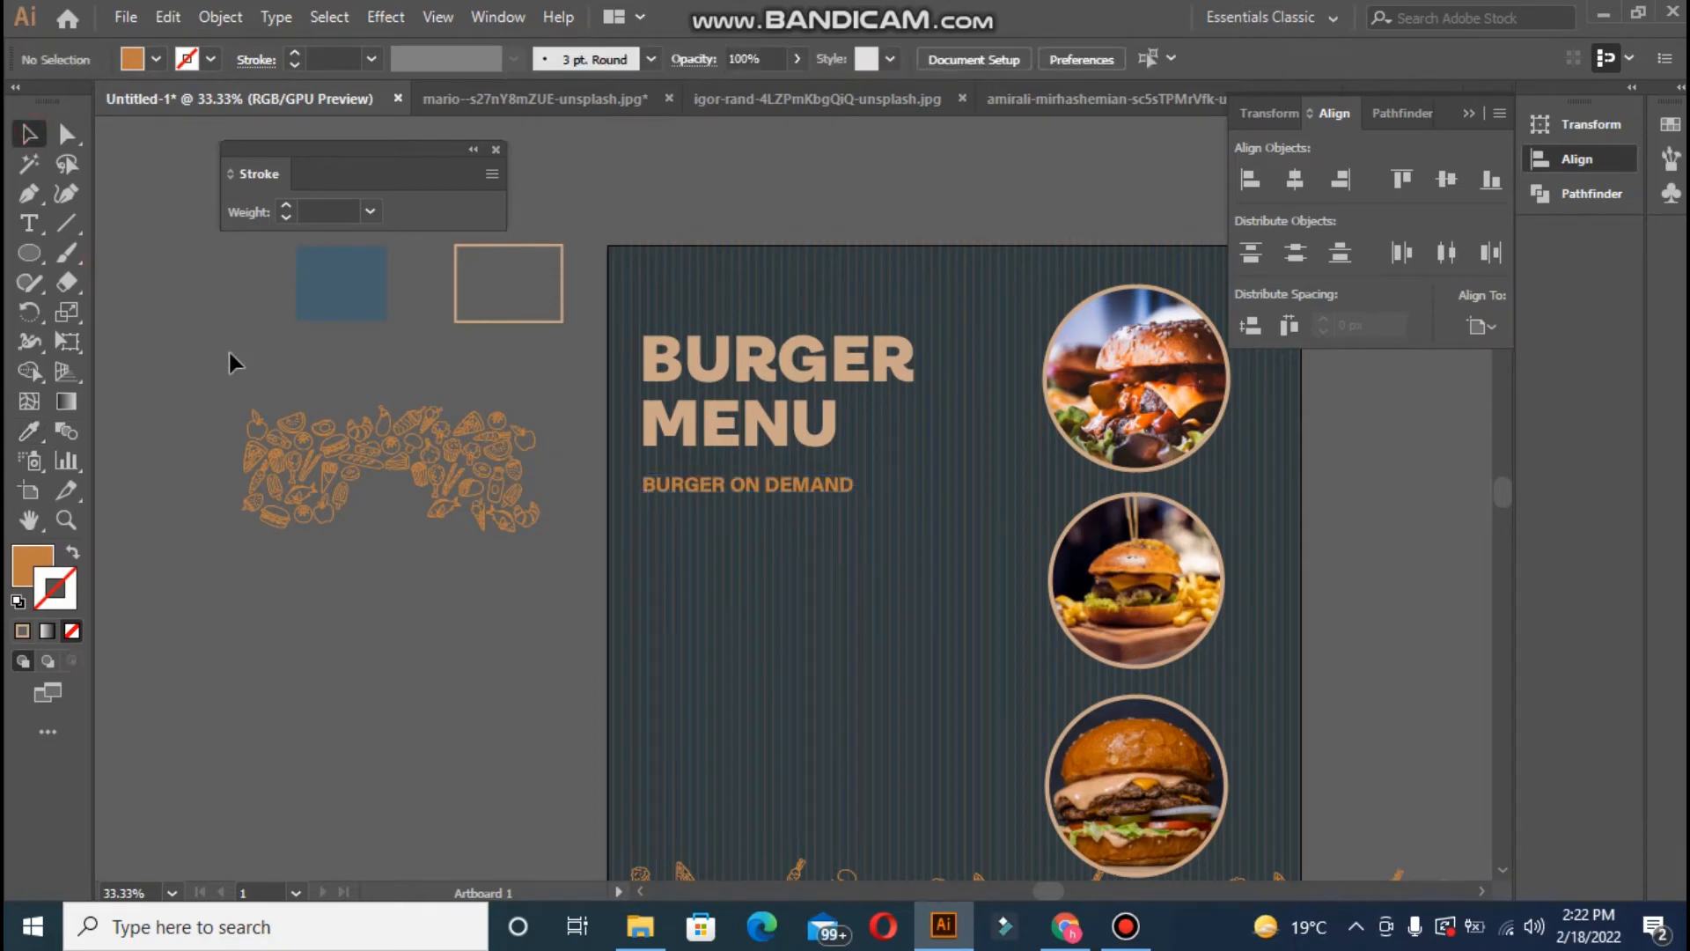
# - Add the text line JALEPNO BURGER directly below BURGER ON DEMAND
pyautogui.click(29, 222)
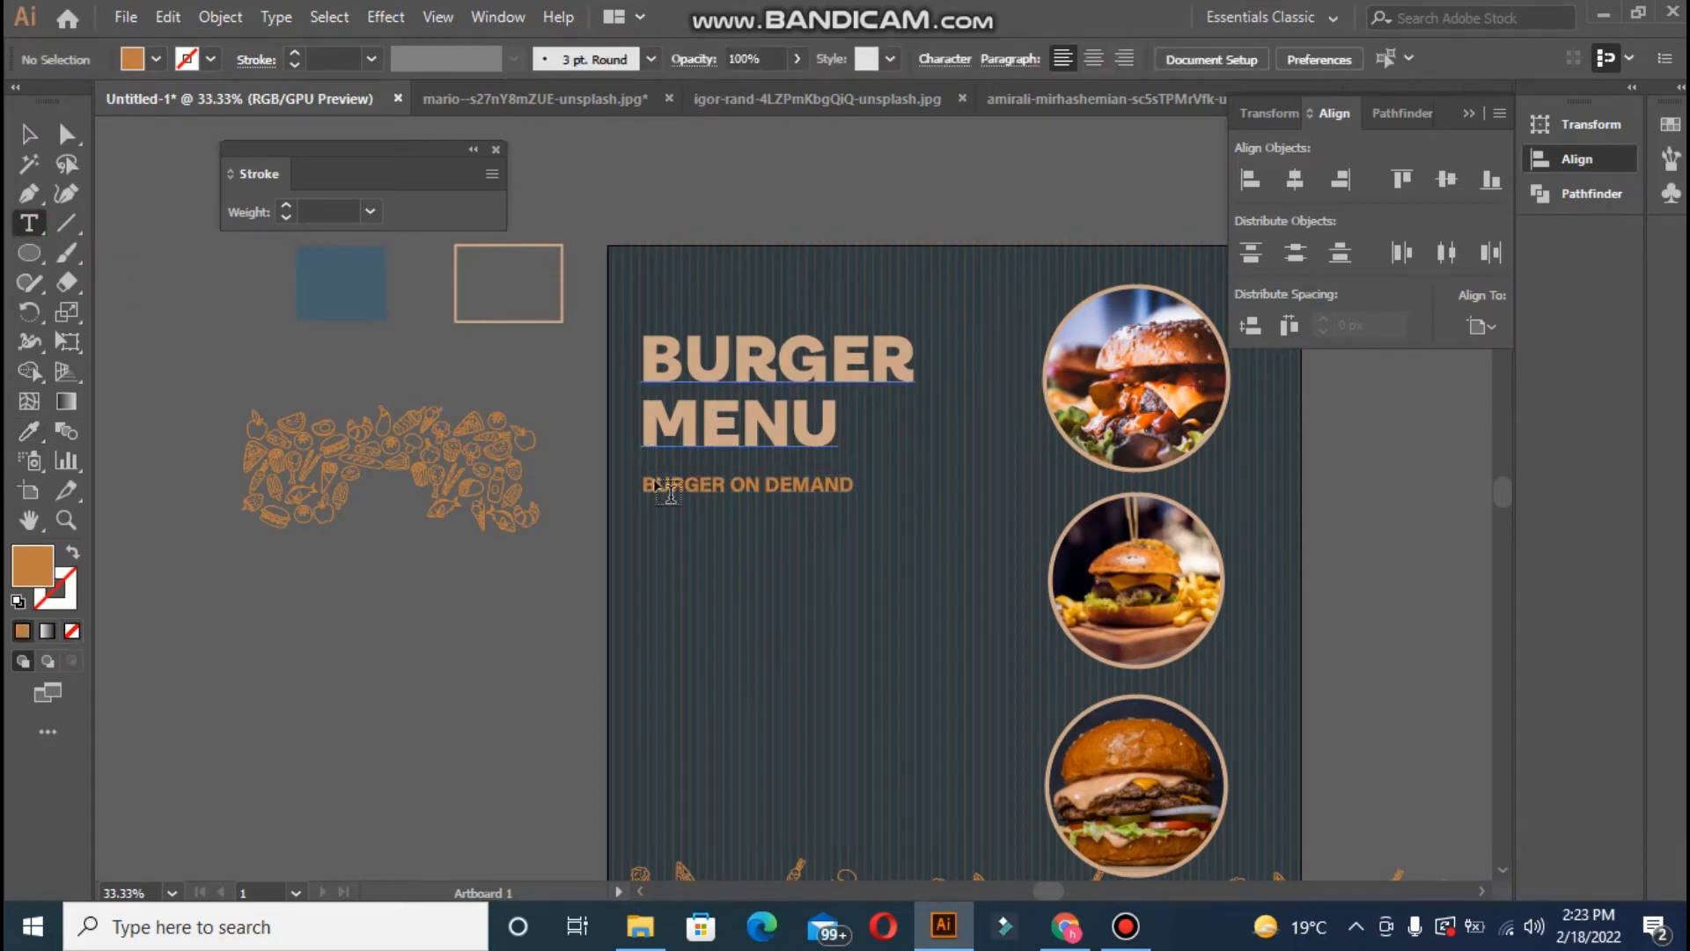
pyautogui.click(647, 508)
pyautogui.press('BackSpace')
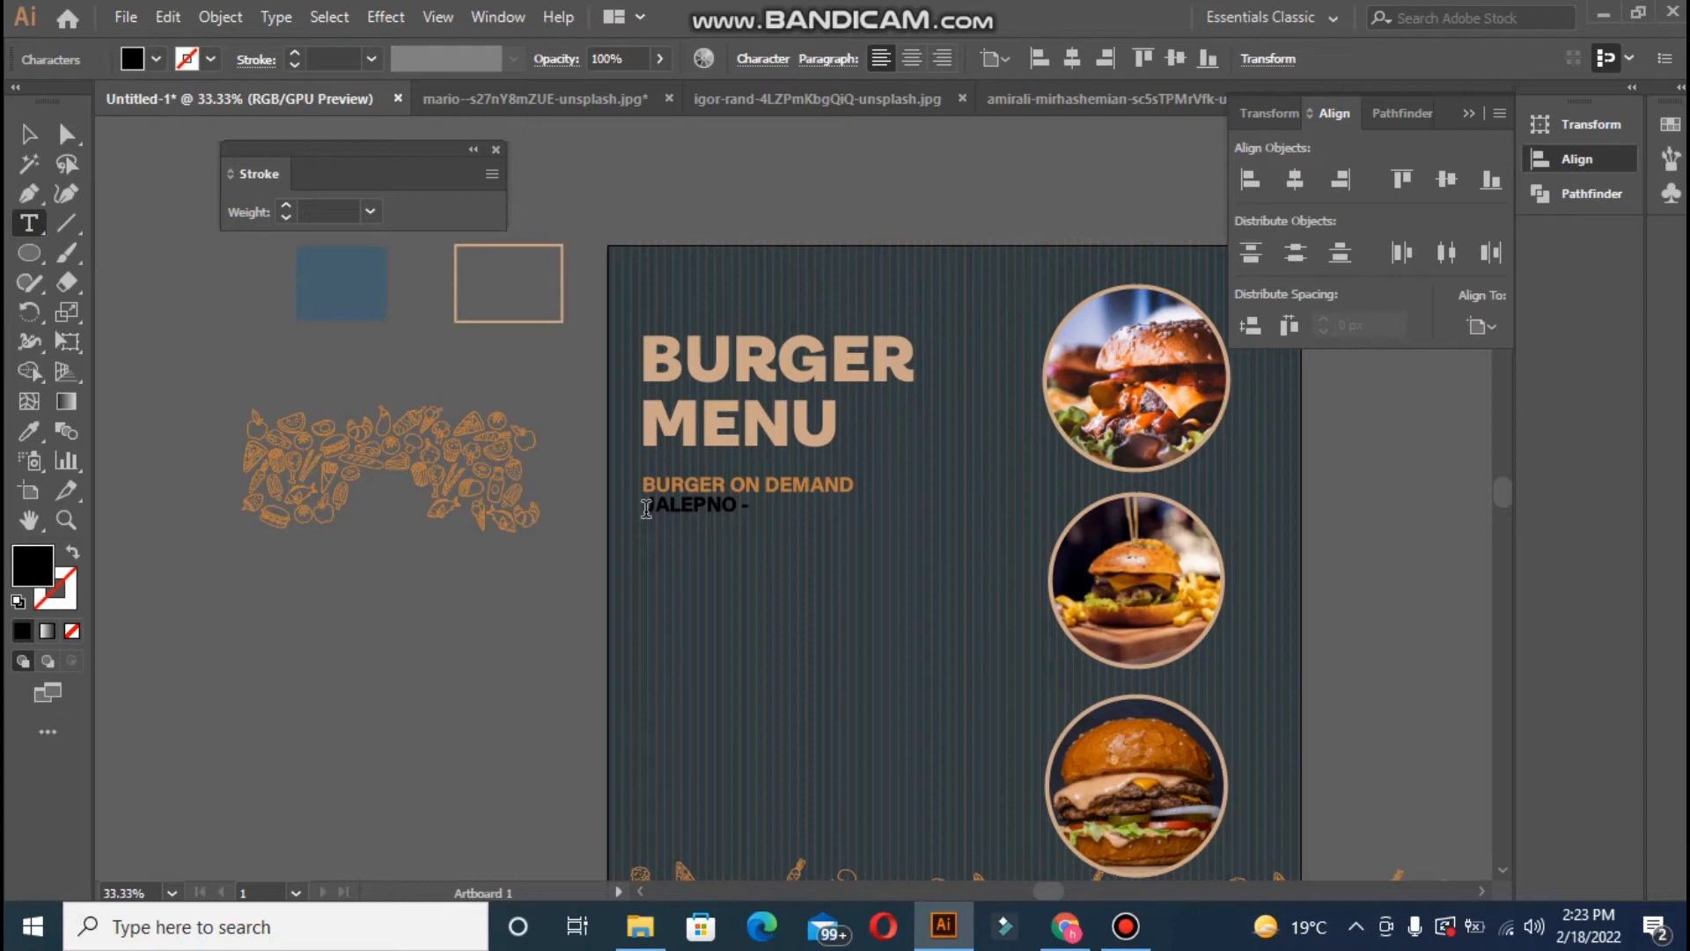
pyautogui.write('JALEPNO BURGER')
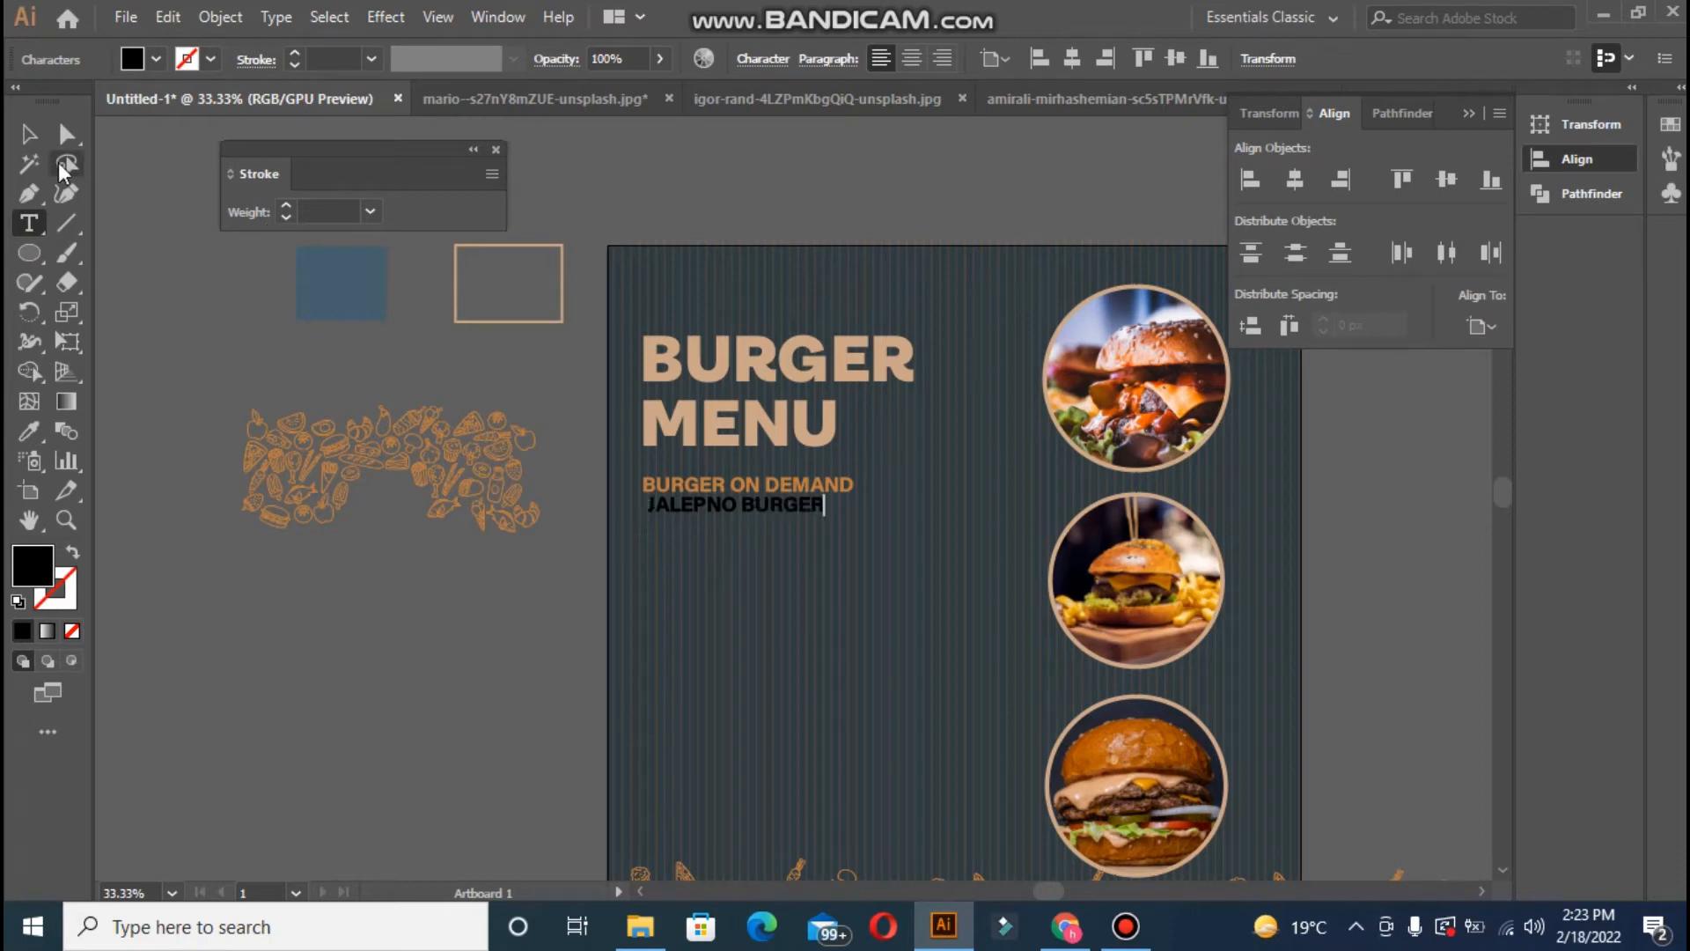
pyautogui.click(29, 134)
# - Nudge the JALEPNO BURGER line down and left so it aligns with the left edge of BURGER ON DEMAND
pyautogui.hotkey('shift', 'Down')
pyautogui.hotkey('shift', 'Down')
pyautogui.hotkey('shift', 'Down')
pyautogui.hotkey('shift', 'Down')
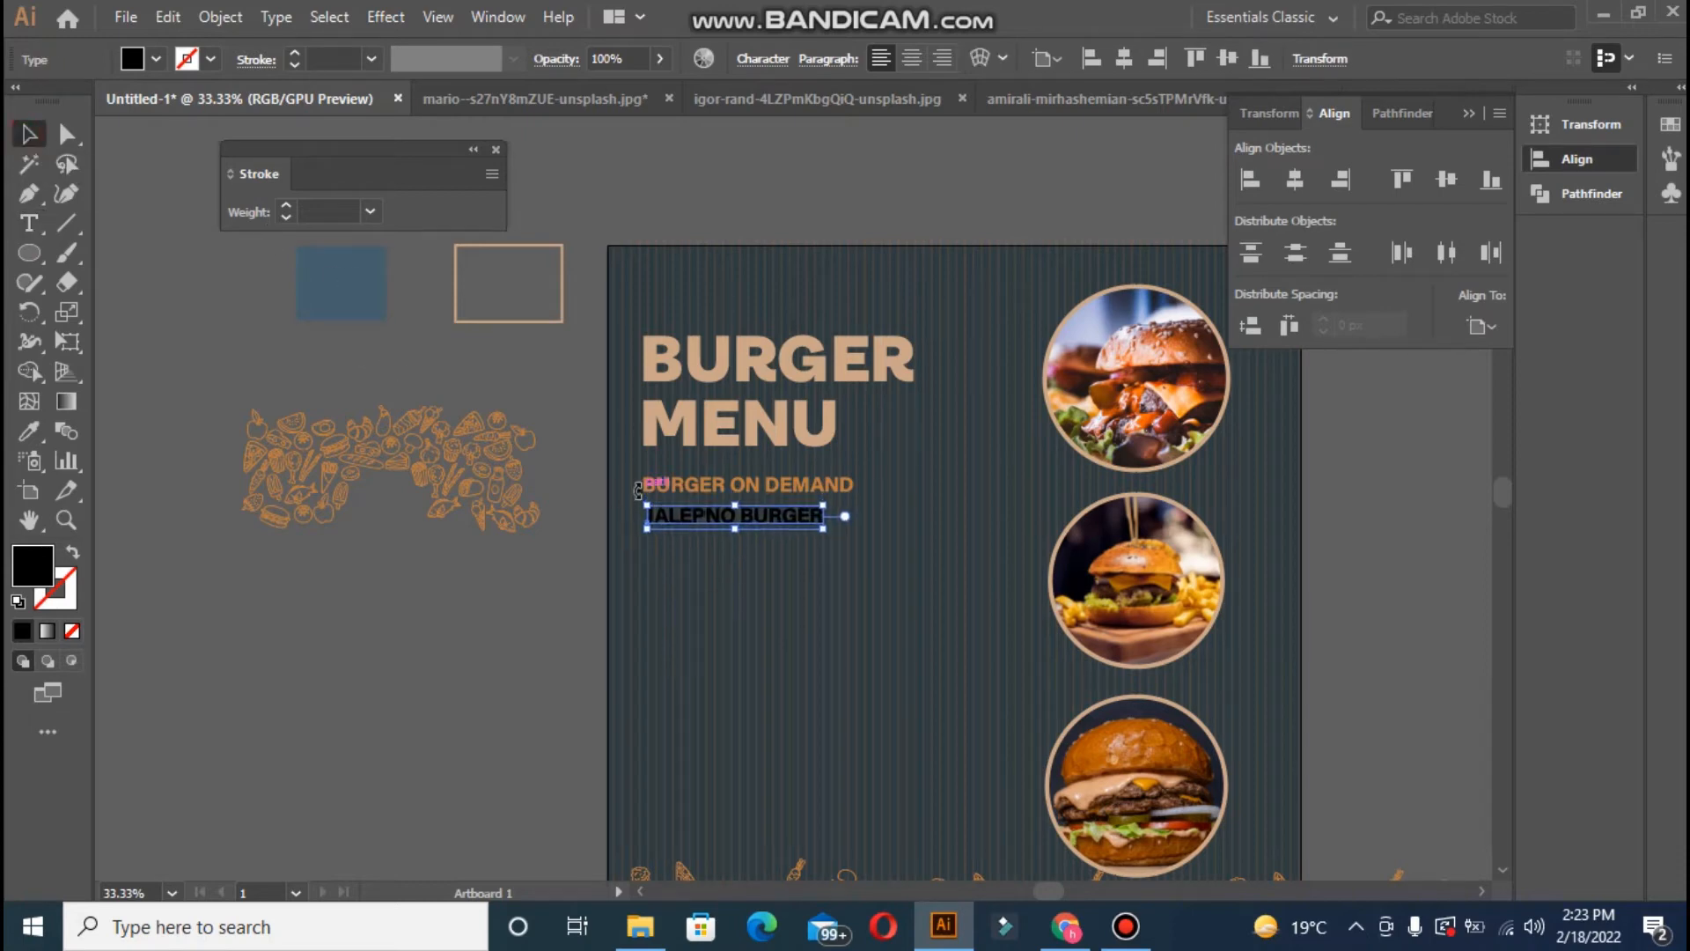
pyautogui.hotkey('shift', 'Left')
pyautogui.hotkey('shift', 'Left')
pyautogui.hotkey('shift', 'Down')
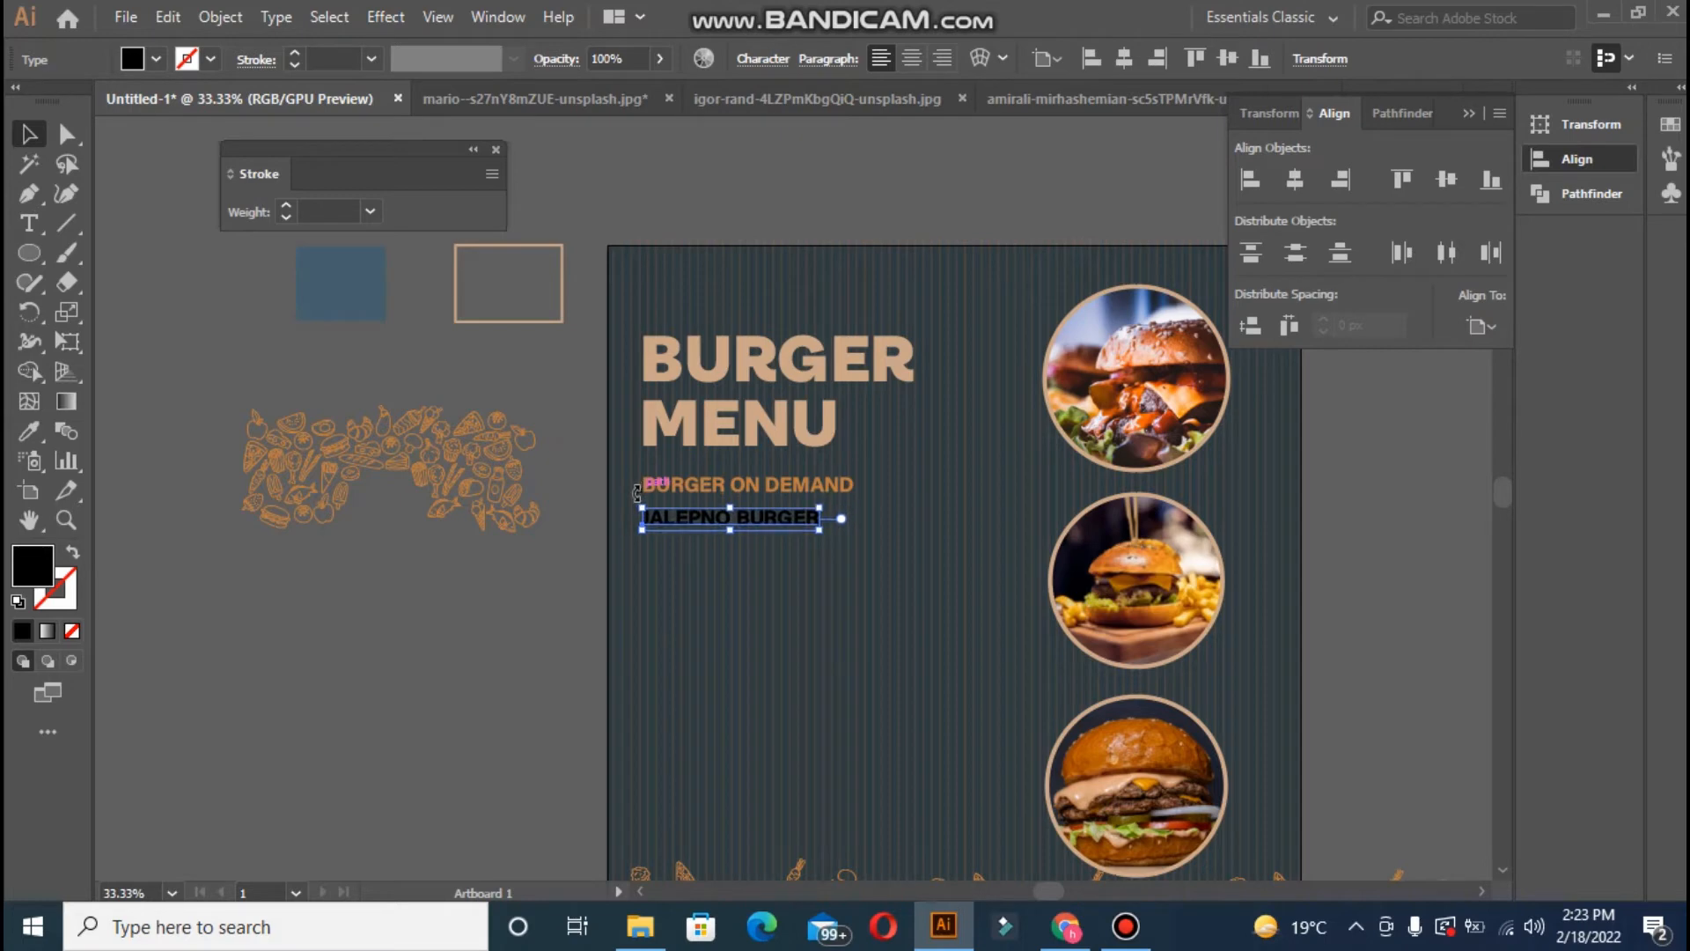
pyautogui.click(566, 573)
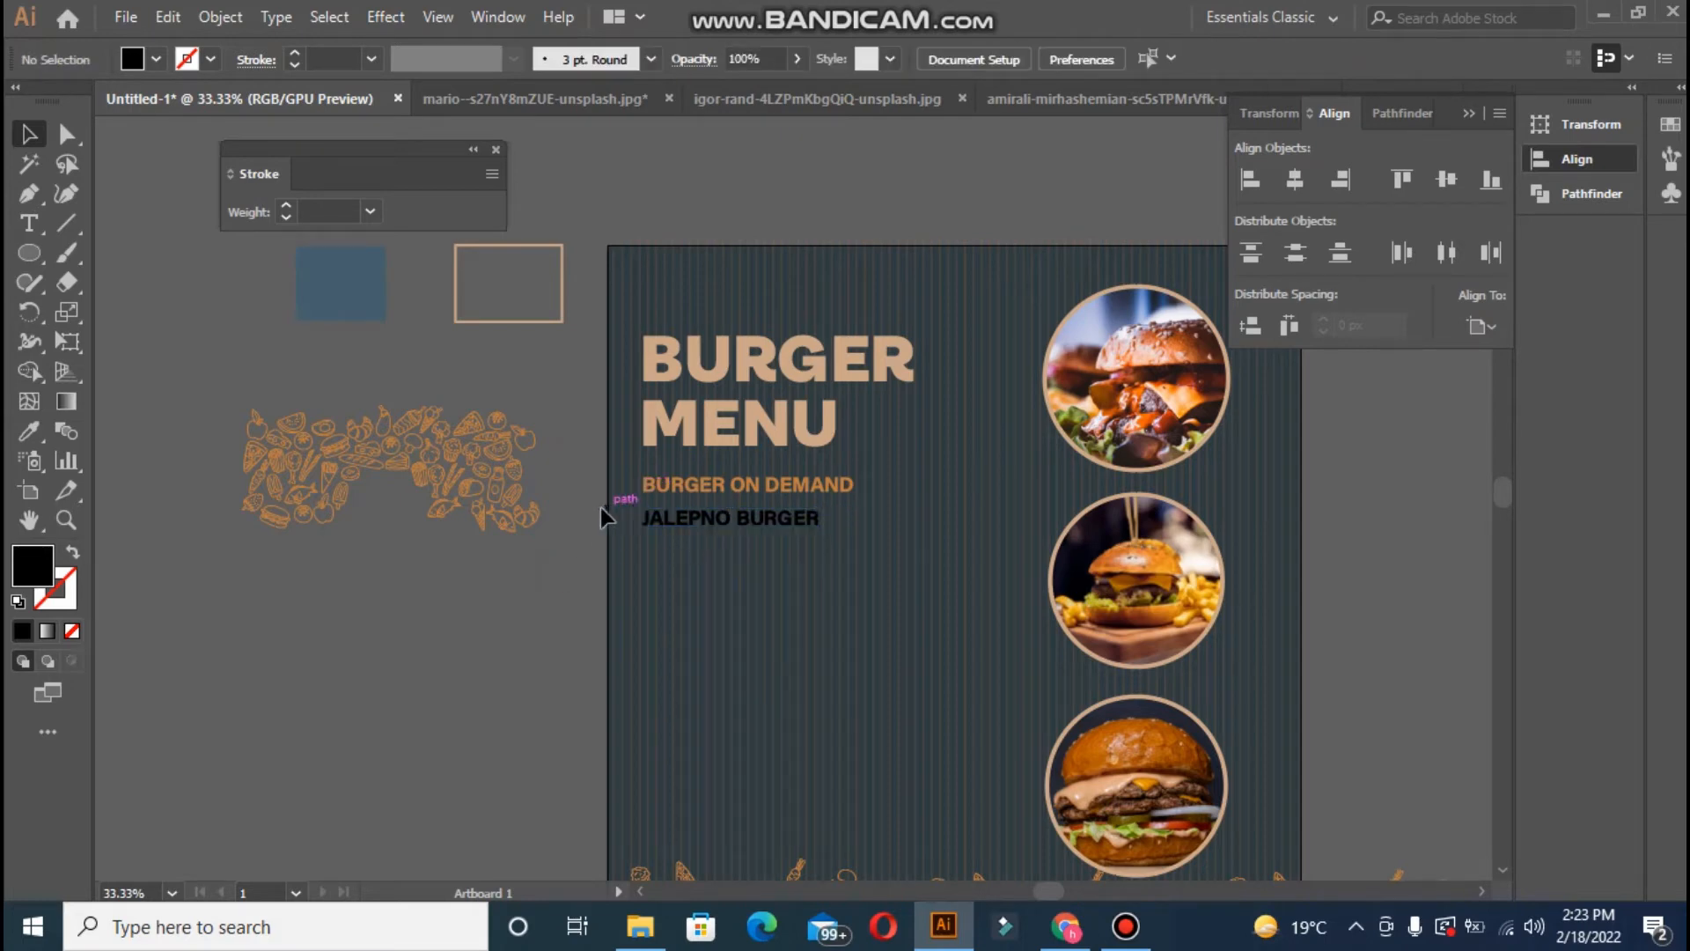
# - Fill the JALEPNO BURGER text with white and lower its opacity to 85%
pyautogui.click(676, 526)
pyautogui.doubleClick(34, 577)
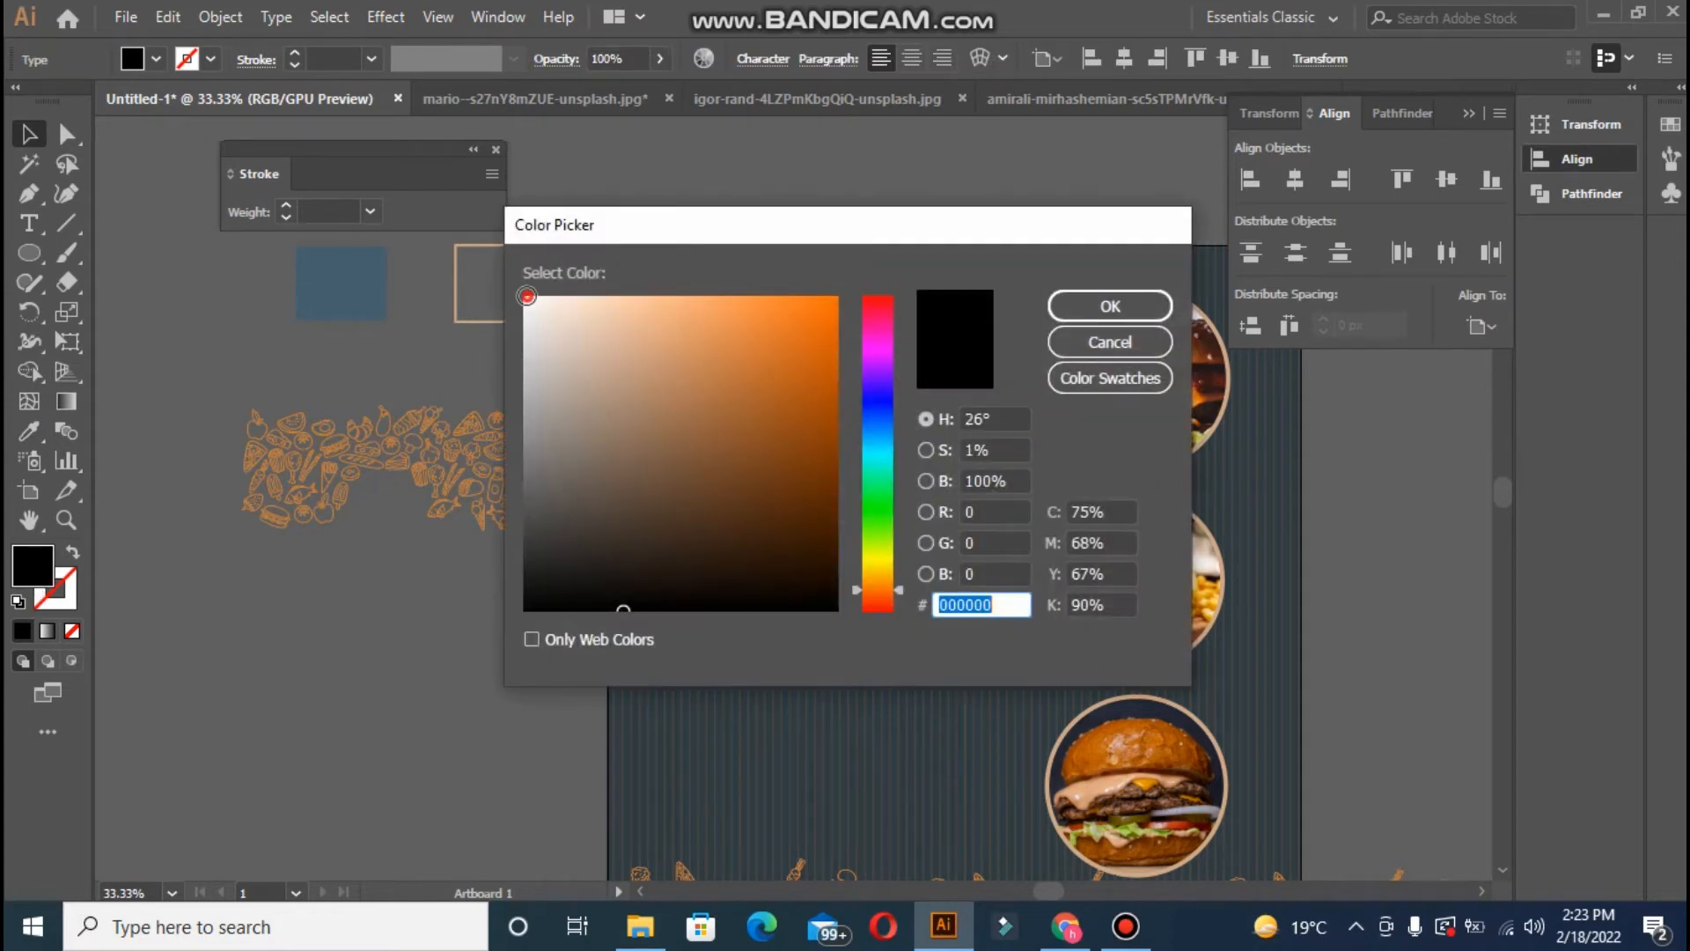
pyautogui.write('ffffff')
pyautogui.click(1105, 302)
pyautogui.click(466, 649)
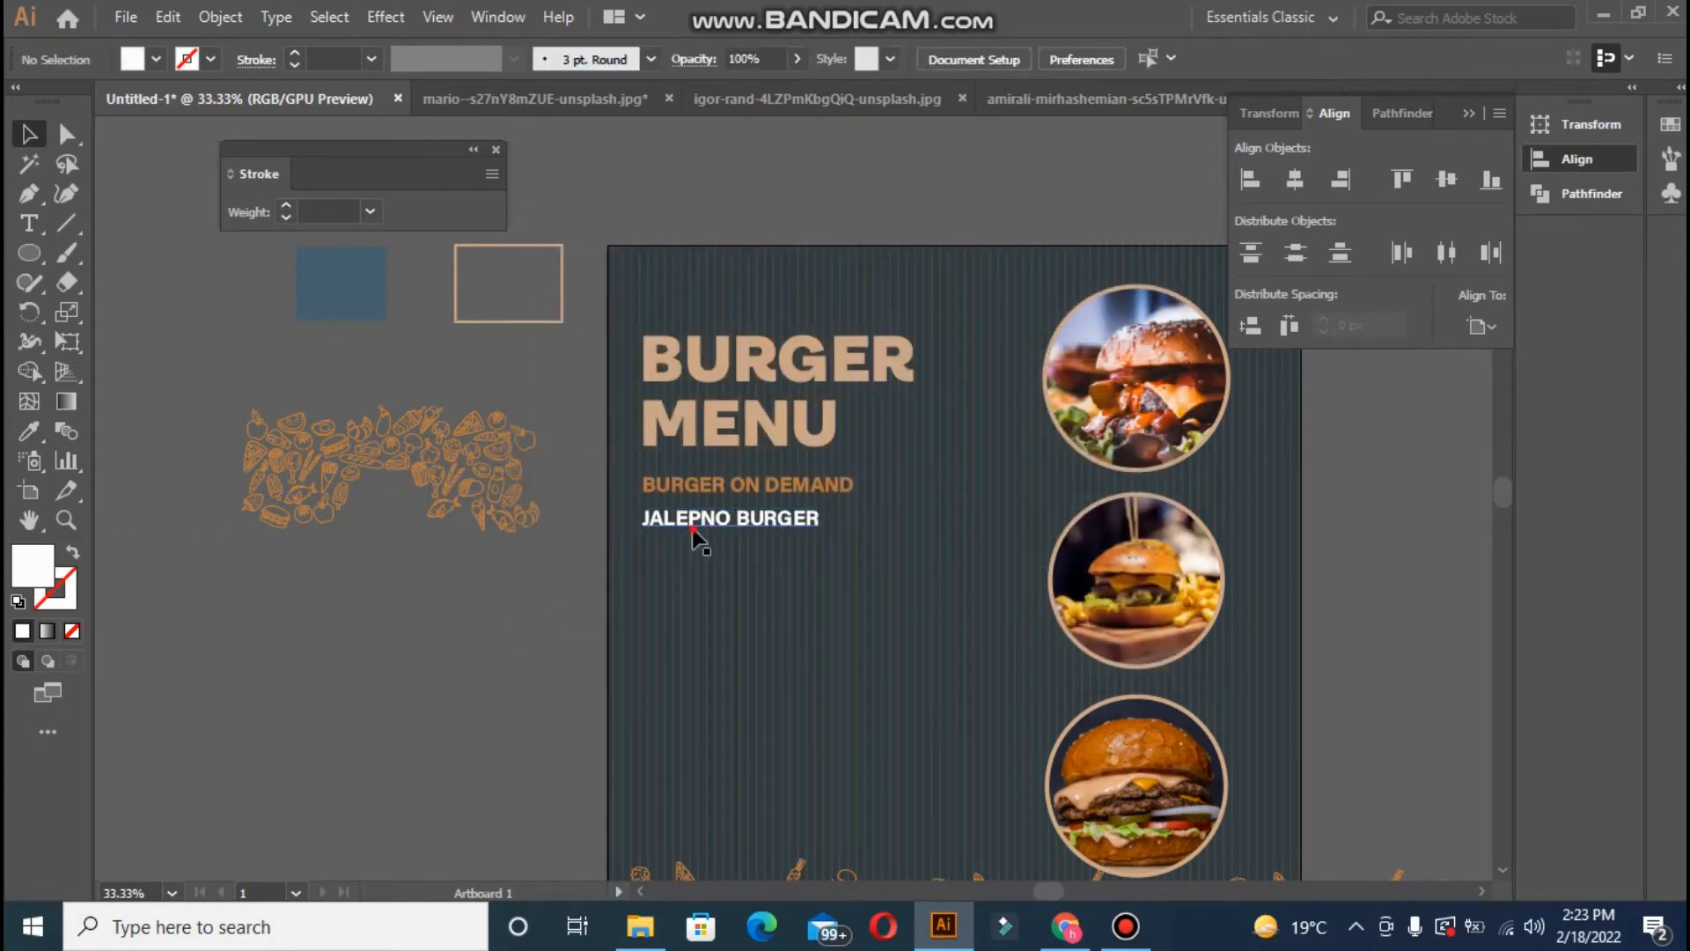
pyautogui.click(692, 526)
pyautogui.click(659, 58)
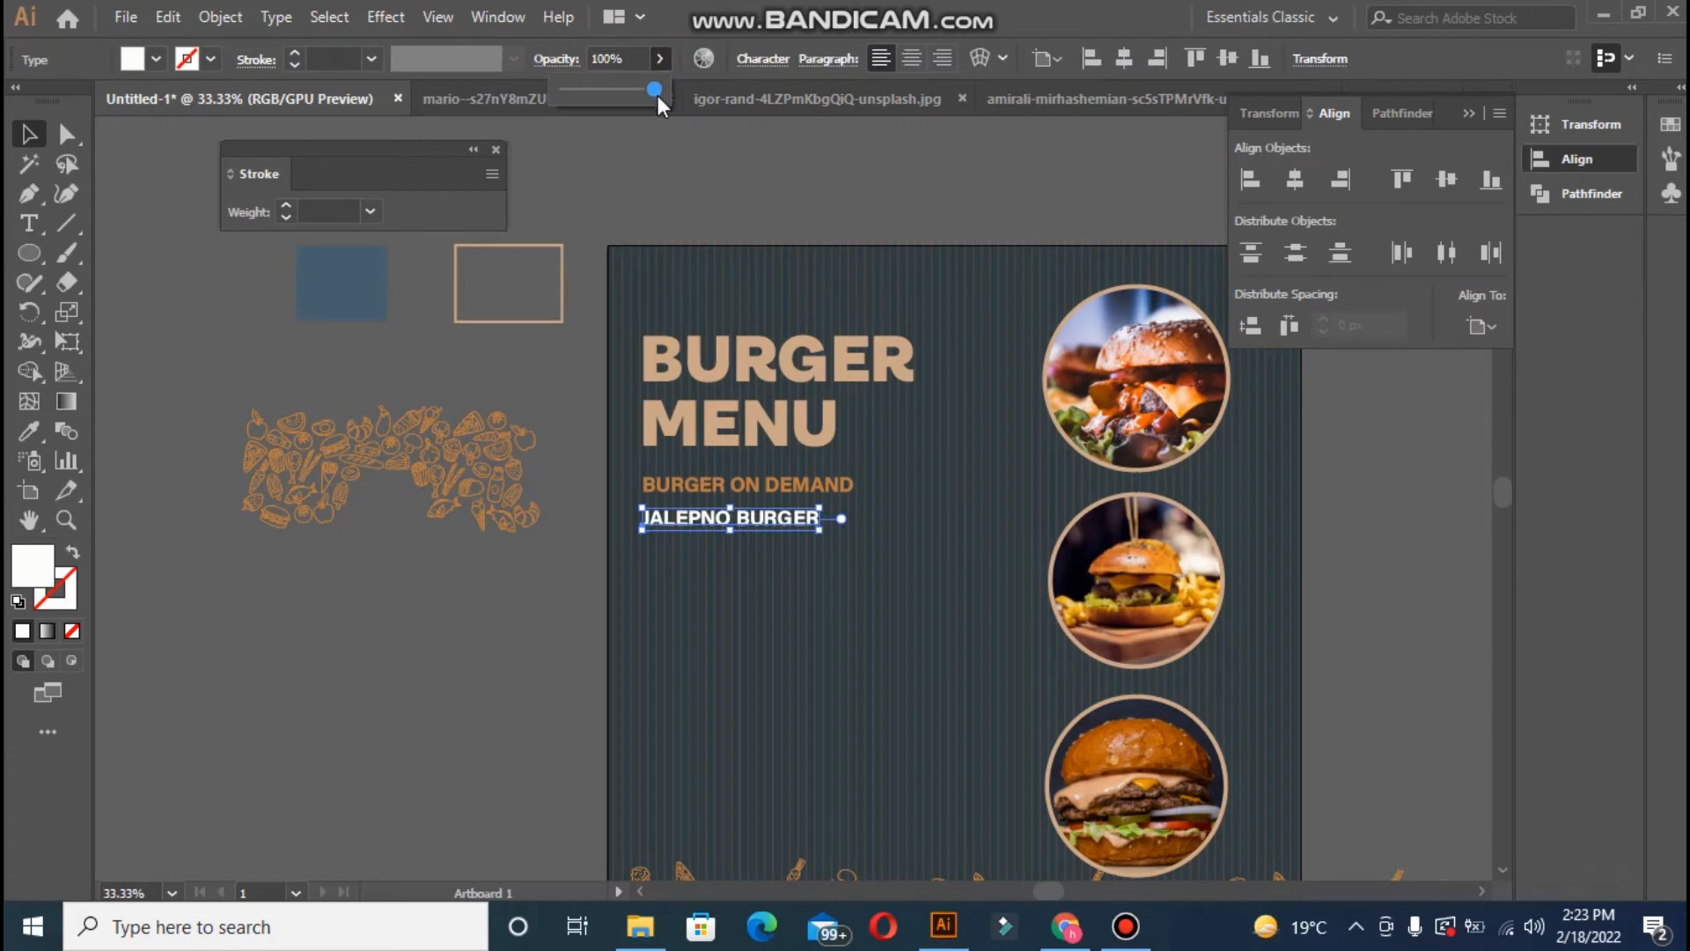
pyautogui.moveTo(653, 94); pyautogui.dragTo(640, 93)
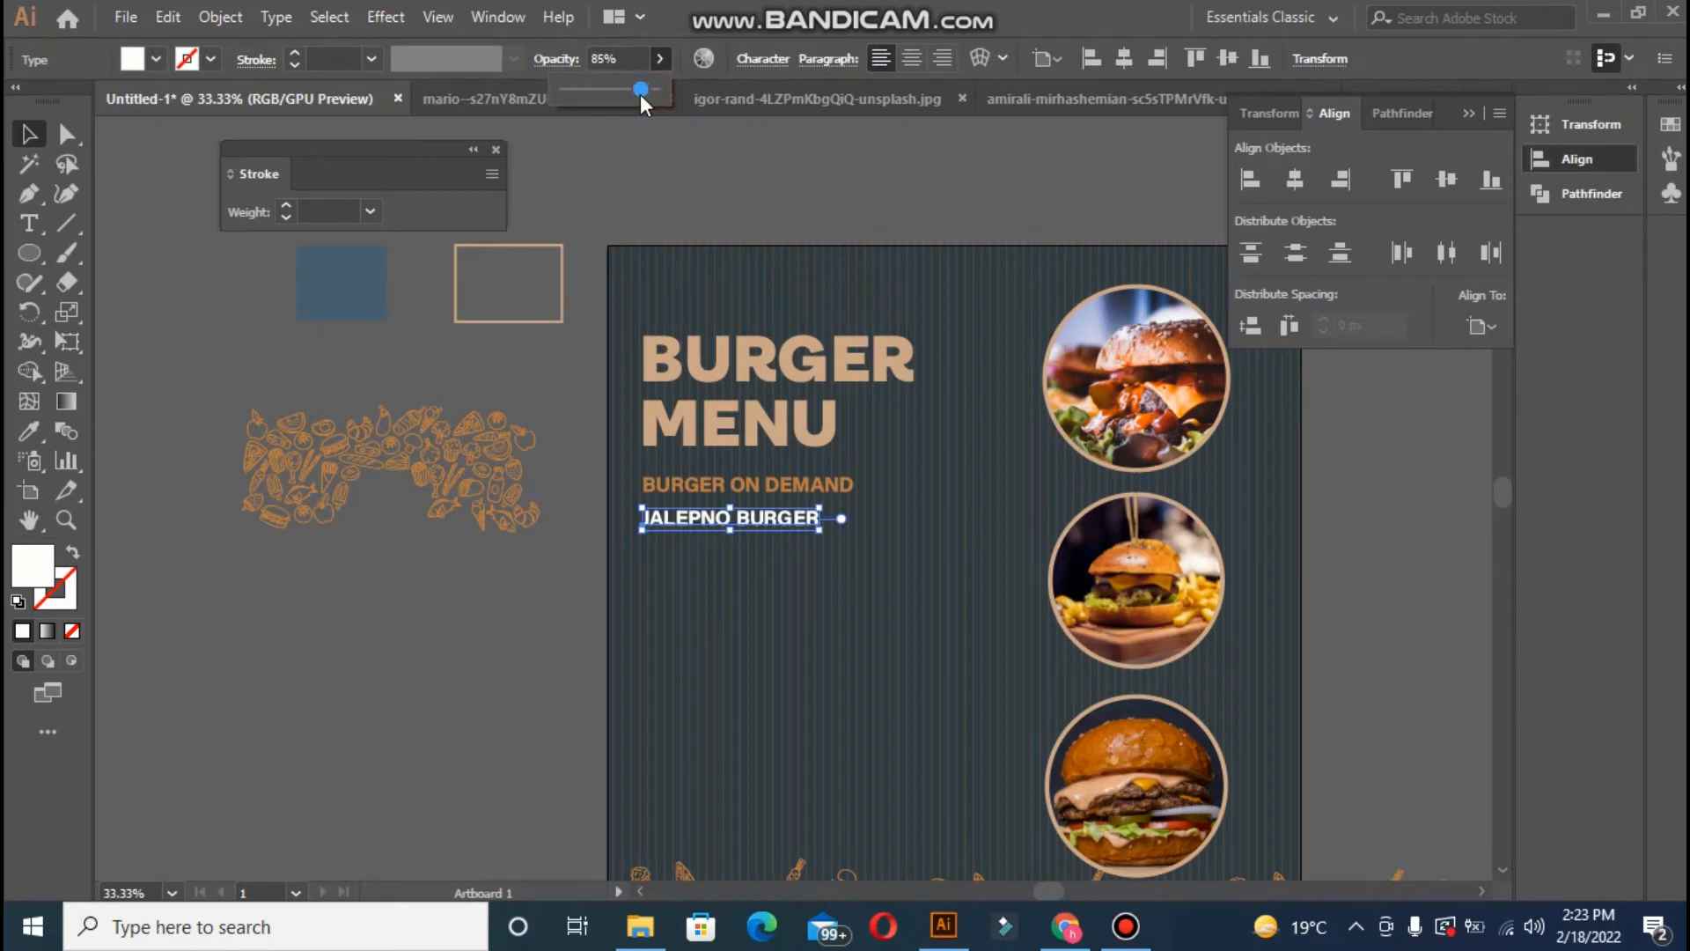
pyautogui.click(488, 549)
# - Move the BURGER MENU heading slightly up and shift the JALEPNO BURGER line a little down
pyautogui.click(671, 368)
pyautogui.moveTo(671, 368); pyautogui.dragTo(671, 348)
pyautogui.click(740, 526)
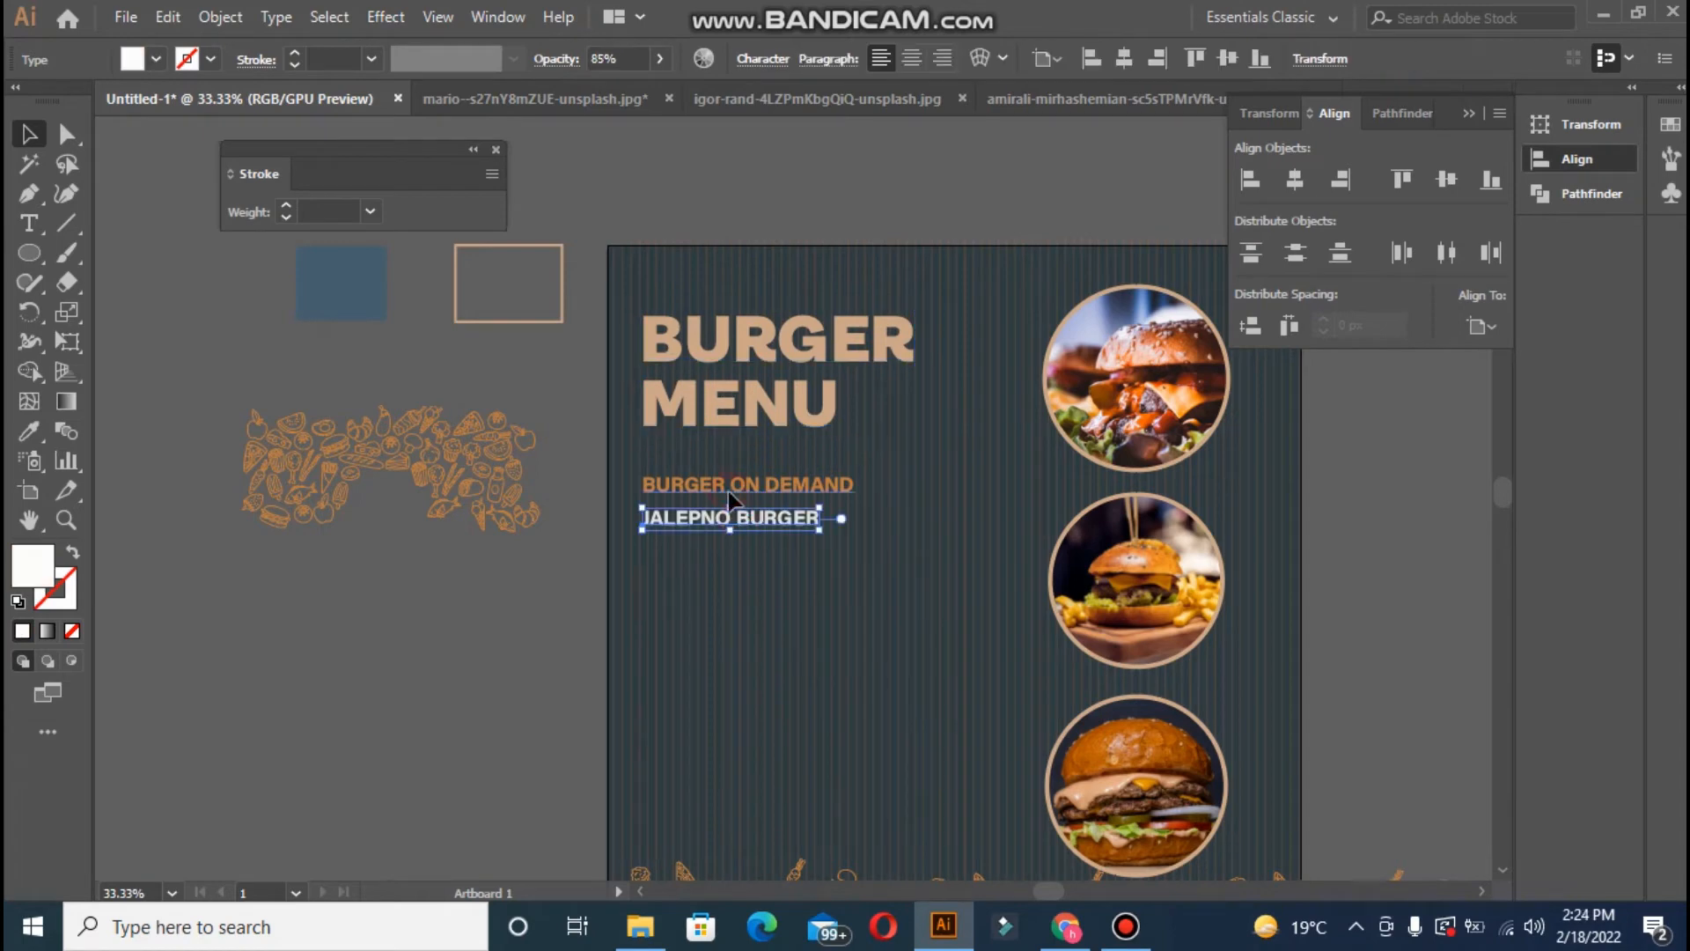
pyautogui.moveTo(730, 496); pyautogui.dragTo(729, 497)
# - Reduce the JALEPNO BURGER text's font size to 24 pt
pyautogui.click(754, 58)
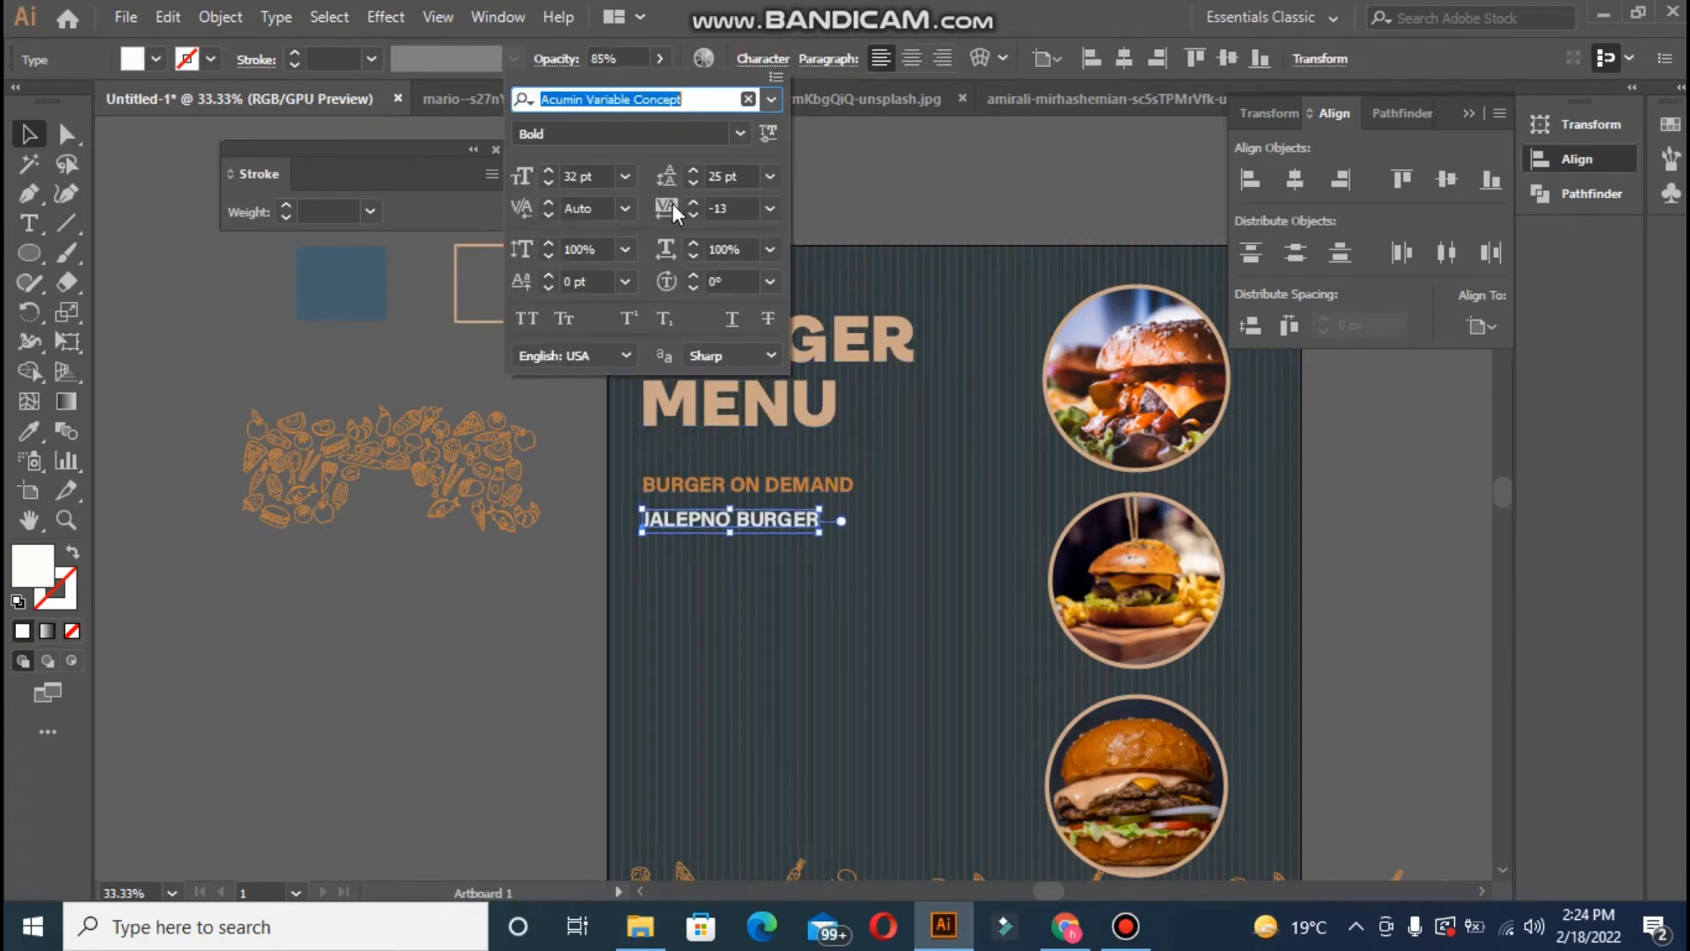
pyautogui.click(549, 185)
pyautogui.click(548, 184)
pyautogui.click(549, 185)
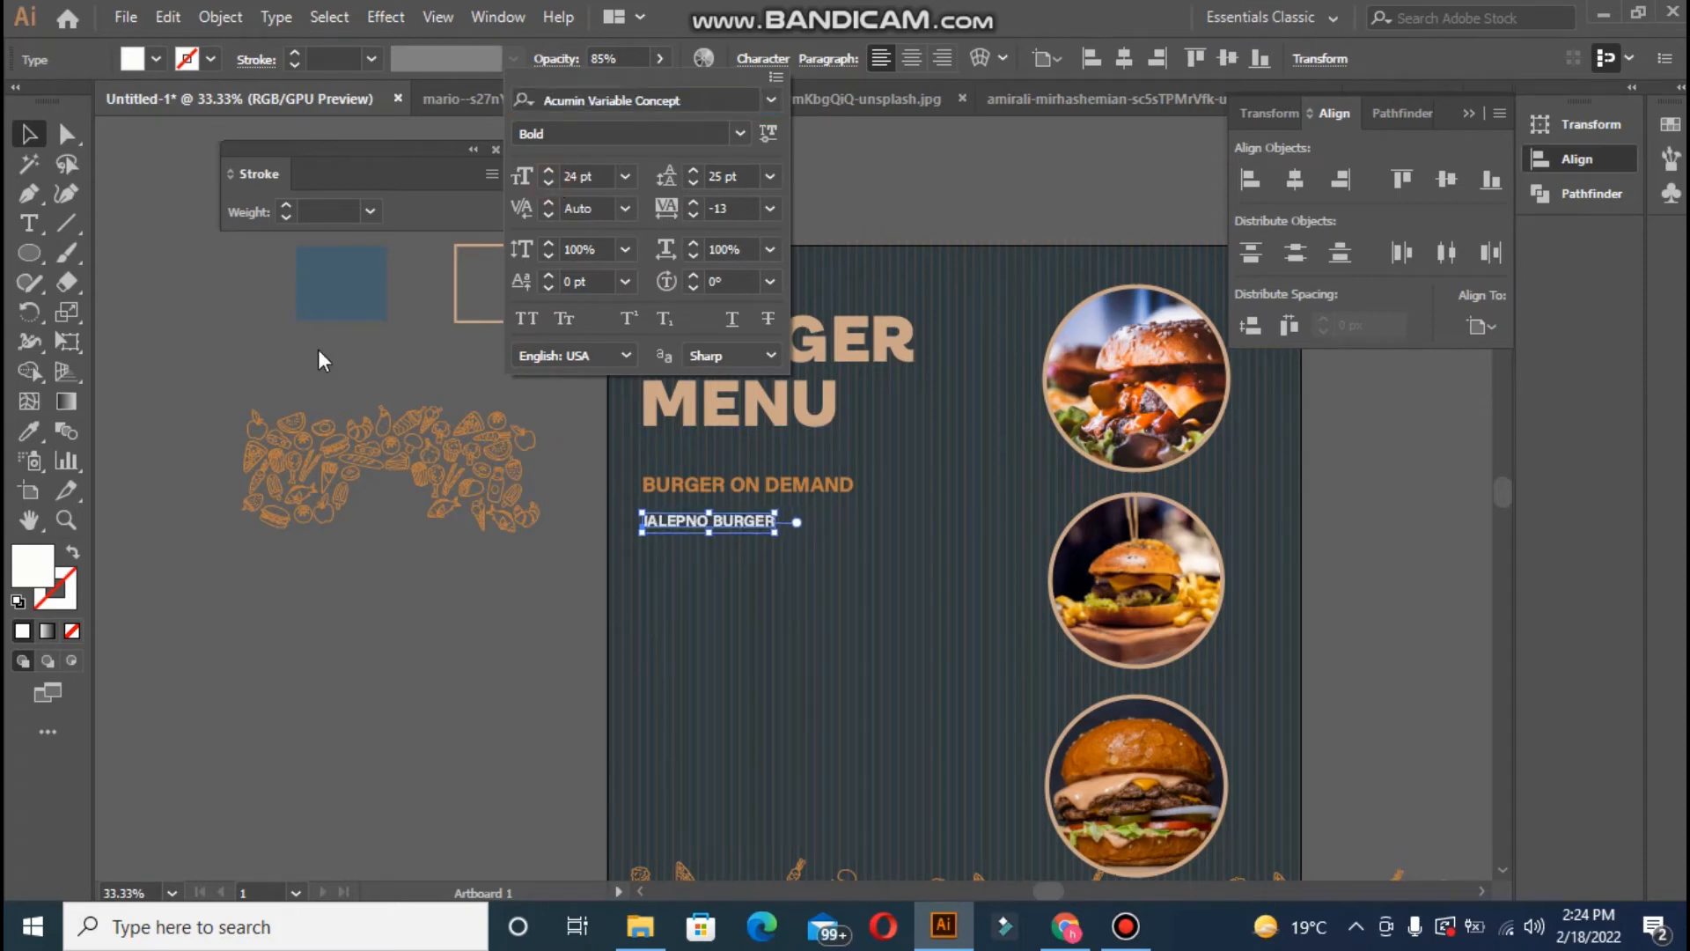
pyautogui.click(497, 609)
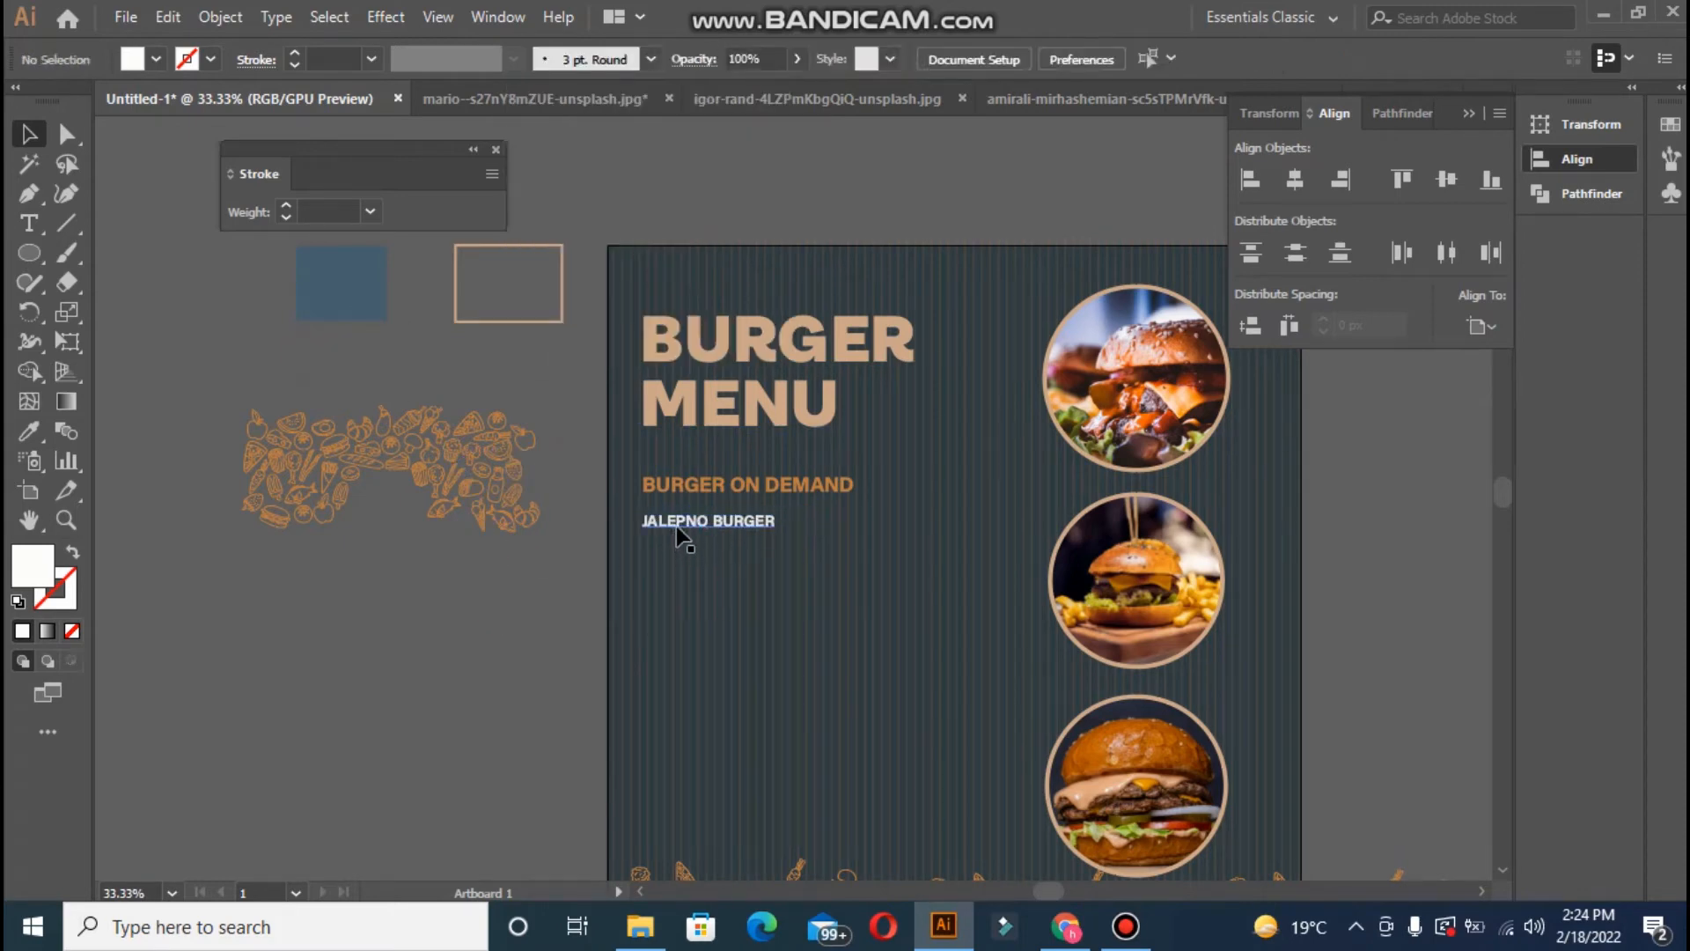
# - Duplicate the JALEPNO BURGER line straight down, just below the original
pyautogui.moveTo(680, 533); pyautogui.dragTo(680, 557)
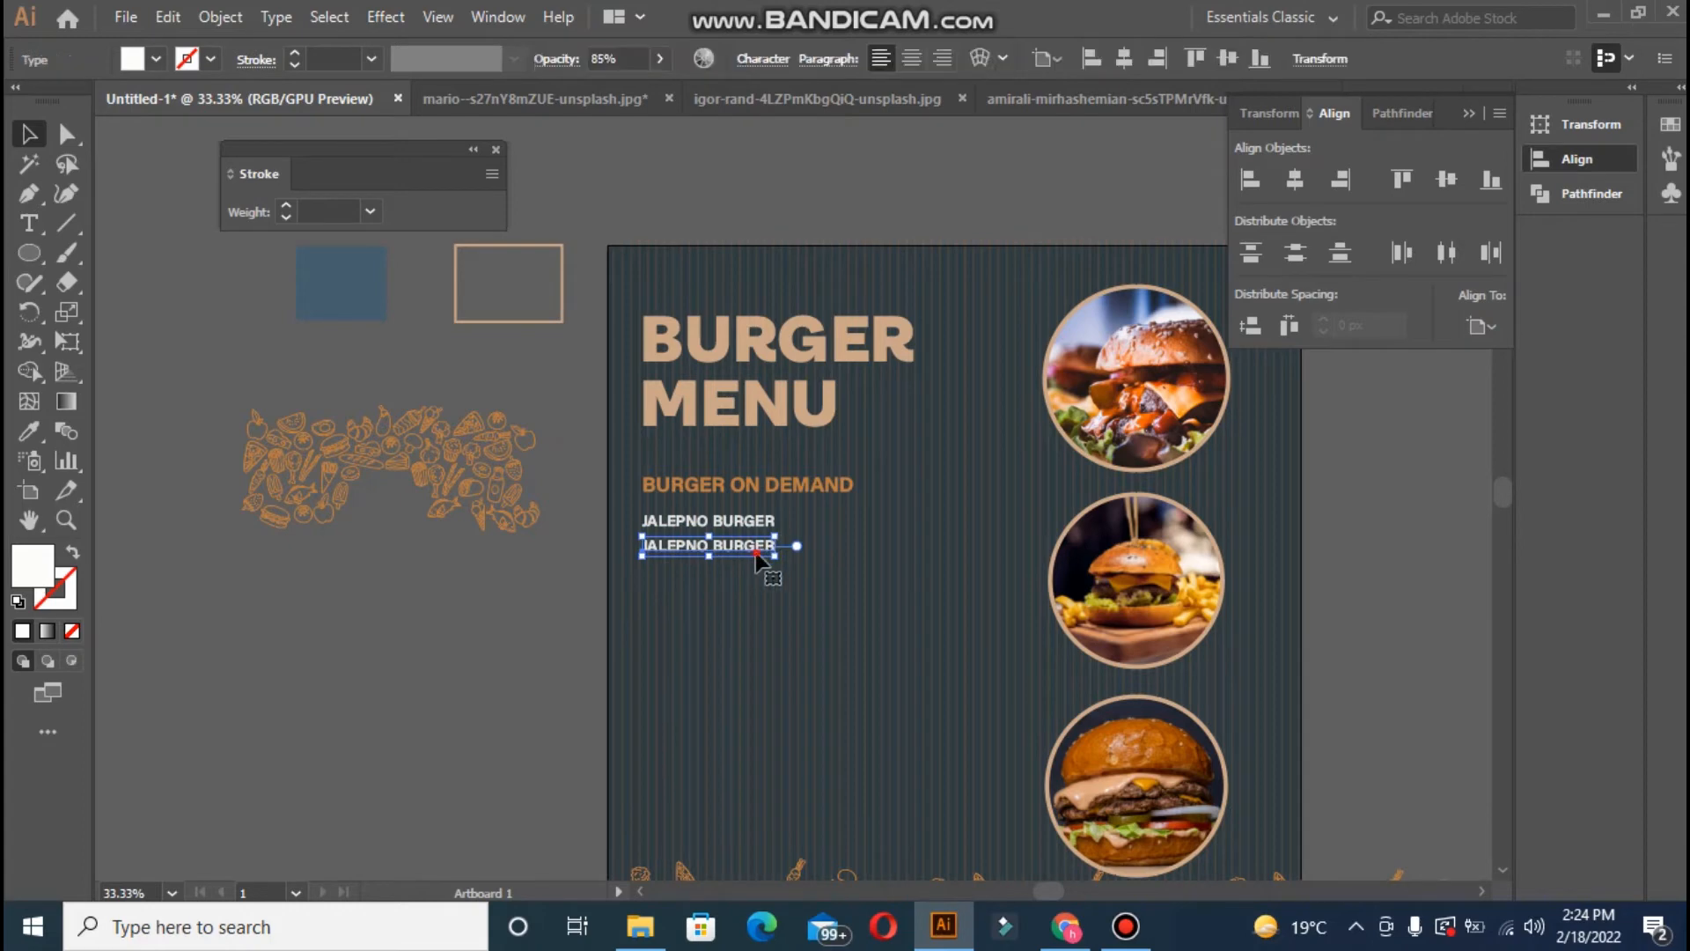
# - Replace the duplicated JALEPNO BURGER line's text with SPICE + WHITE SAUCE + FRIES
pyautogui.press('t')
pyautogui.hotkey('ctrl', 'shift', 'a')
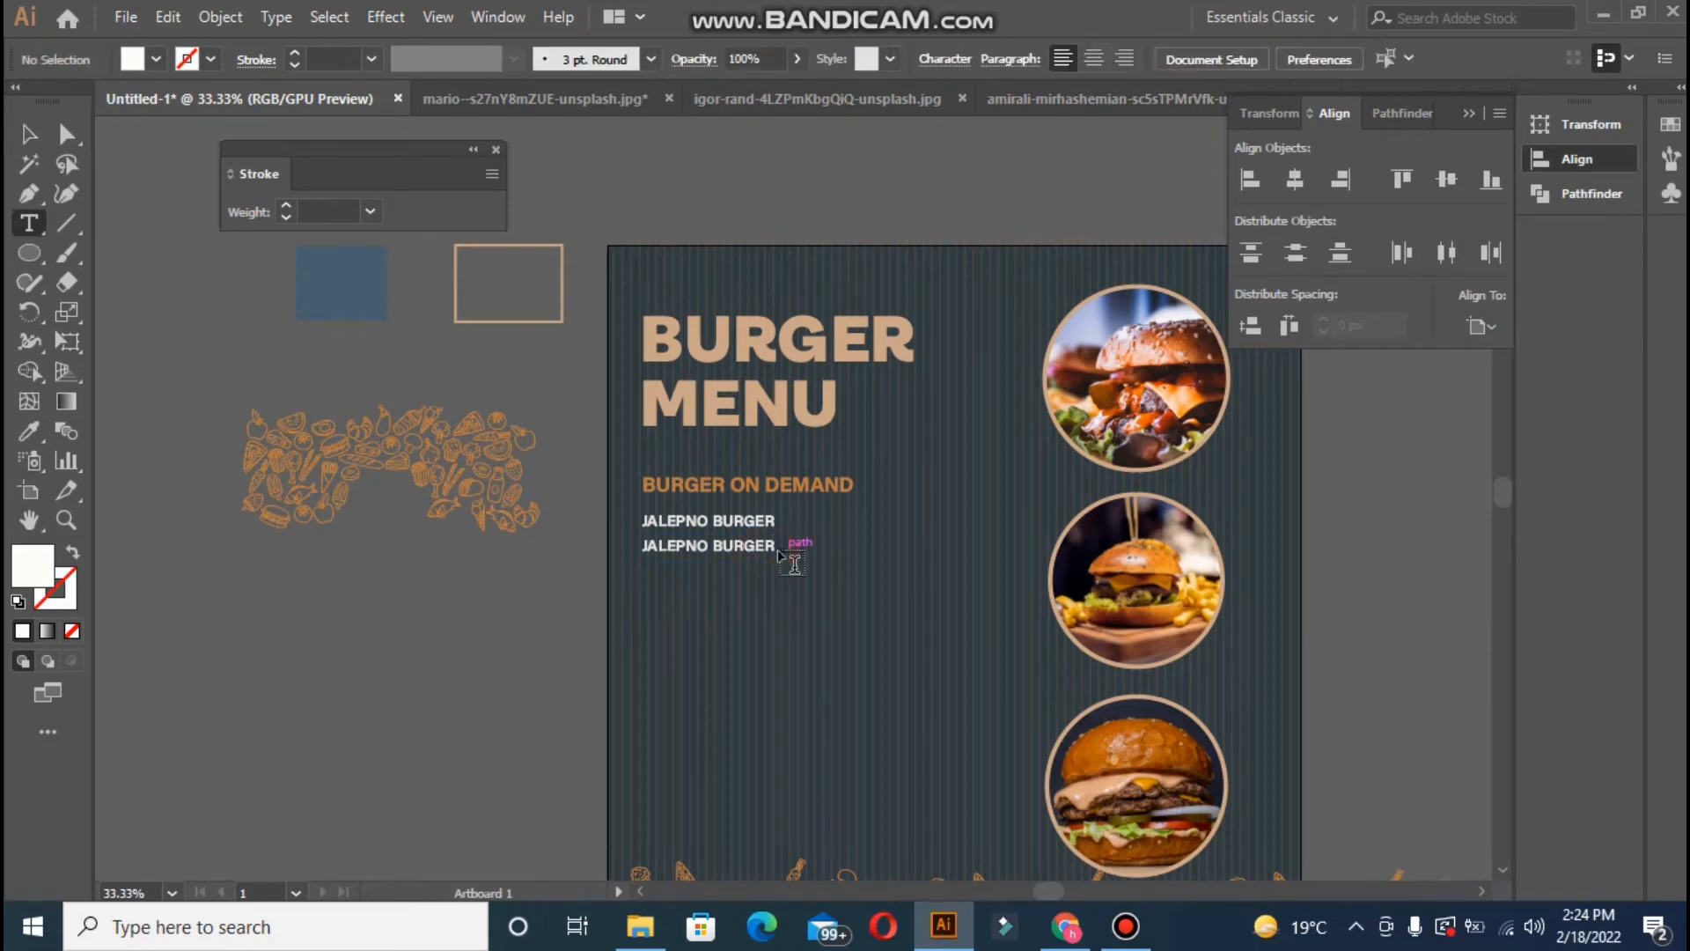
pyautogui.click(770, 545)
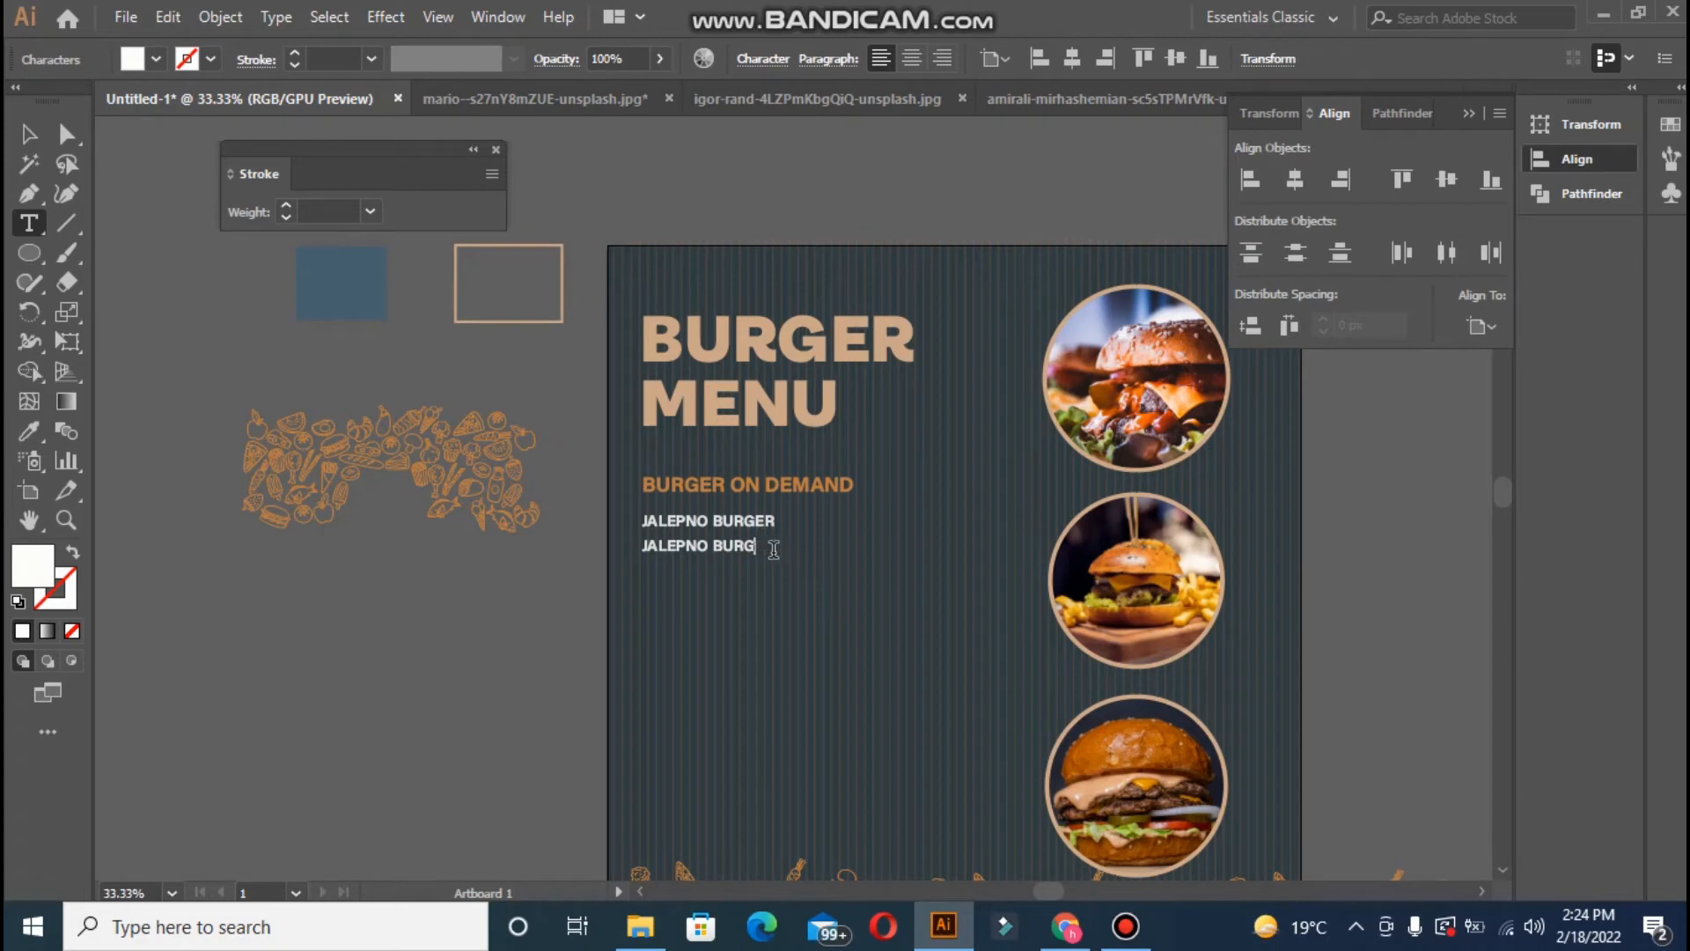
pyautogui.press('BackSpace')
pyautogui.press('BackSpace')
pyautogui.press('BackSpace')
pyautogui.press('BackSpace')
pyautogui.press('BackSpace')
pyautogui.press('BackSpace')
pyautogui.press('BackSpace')
pyautogui.press('BackSpace')
pyautogui.press('BackSpace')
pyautogui.press('BackSpace')
pyautogui.press('BackSpace')
pyautogui.write('FRIES')
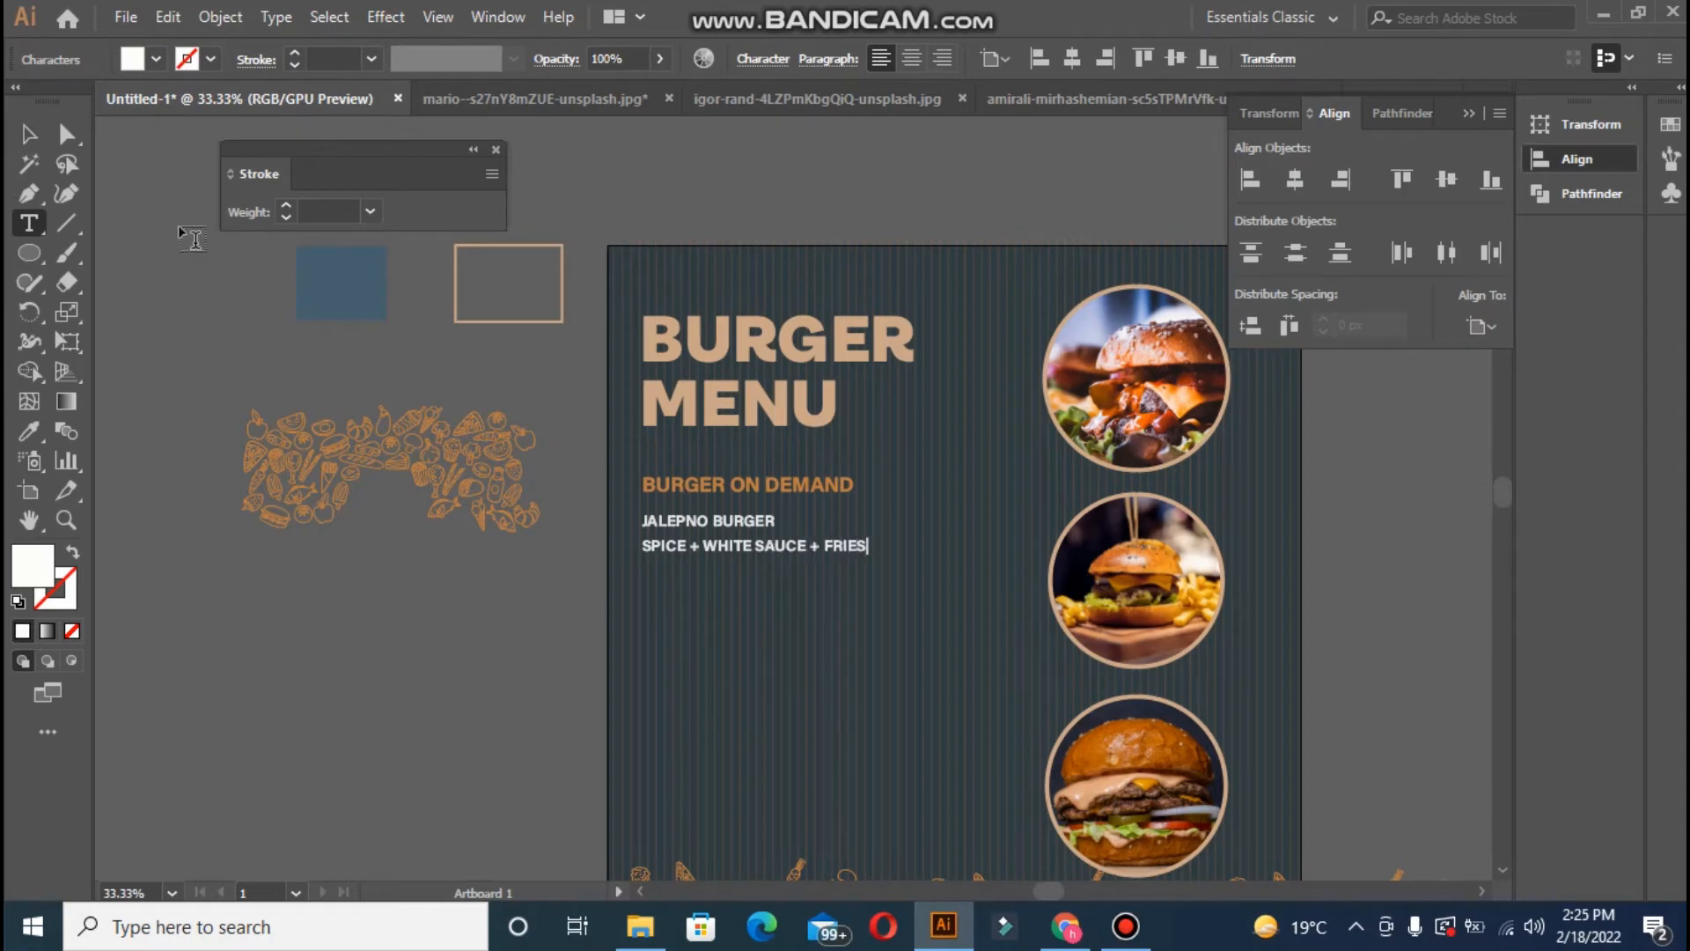
# - Lower the SPICE + WHITE SAUCE + FRIES line's opacity to 45% and nudge the line slightly up
pyautogui.click(29, 134)
pyautogui.click(659, 58)
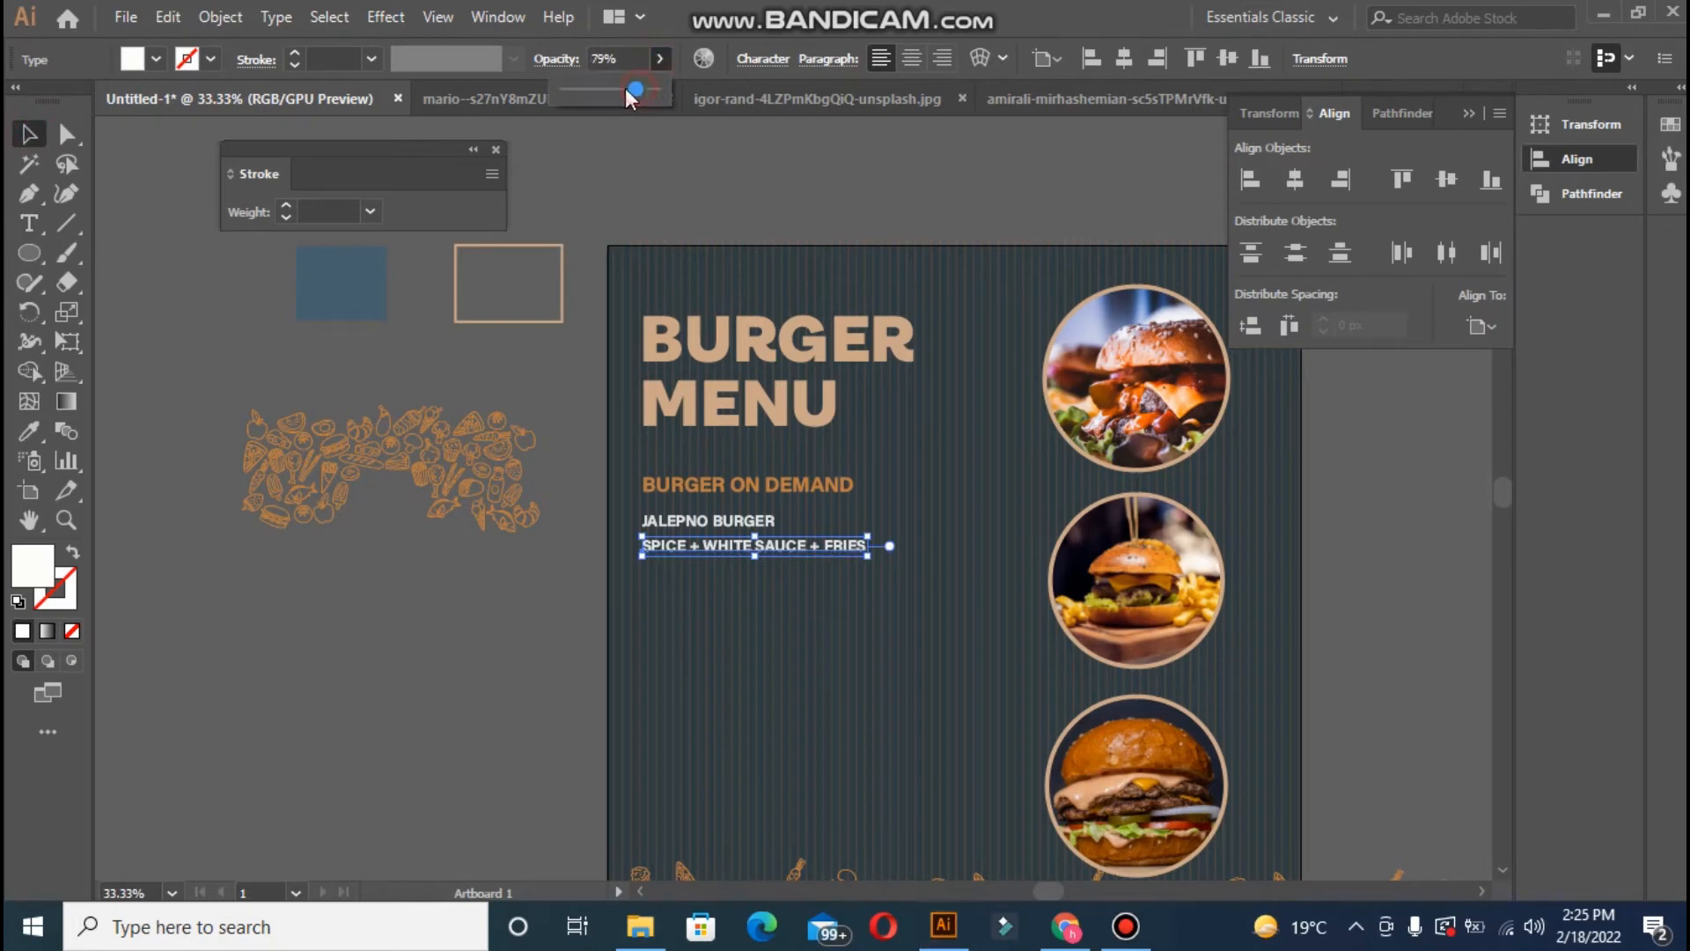
pyautogui.moveTo(596, 90); pyautogui.dragTo(604, 96)
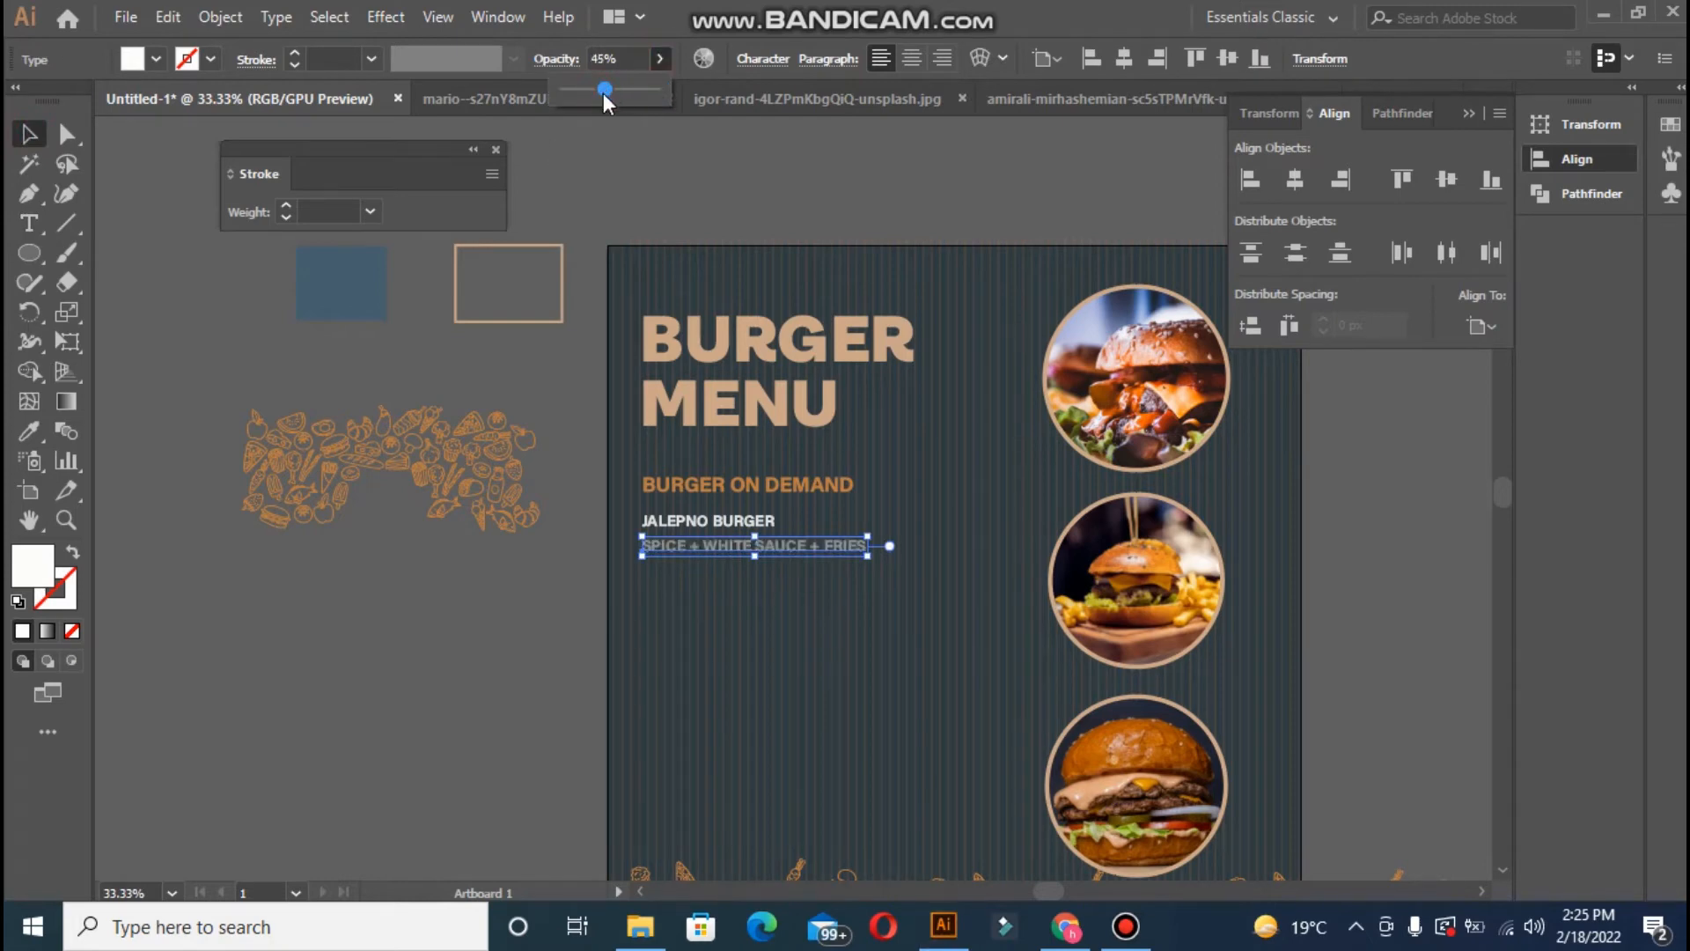
pyautogui.click(378, 363)
pyautogui.click(662, 556)
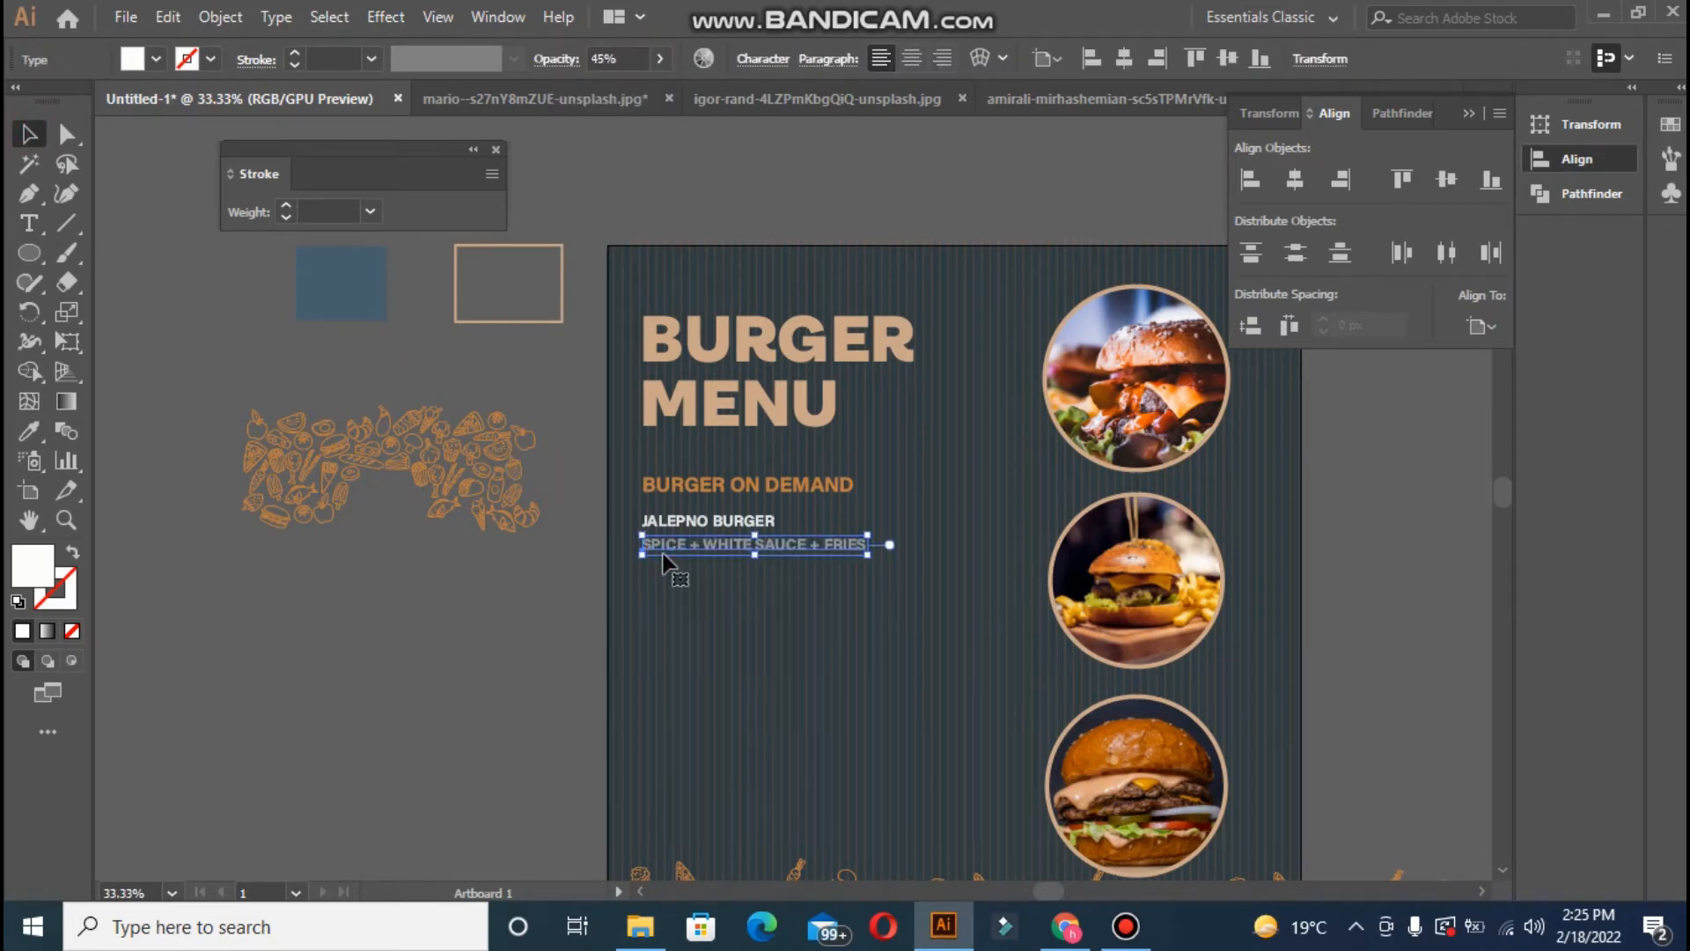
# - Reduce the ingredients line's font size to 23 pt and raise its opacity to about 64%
pyautogui.click(743, 60)
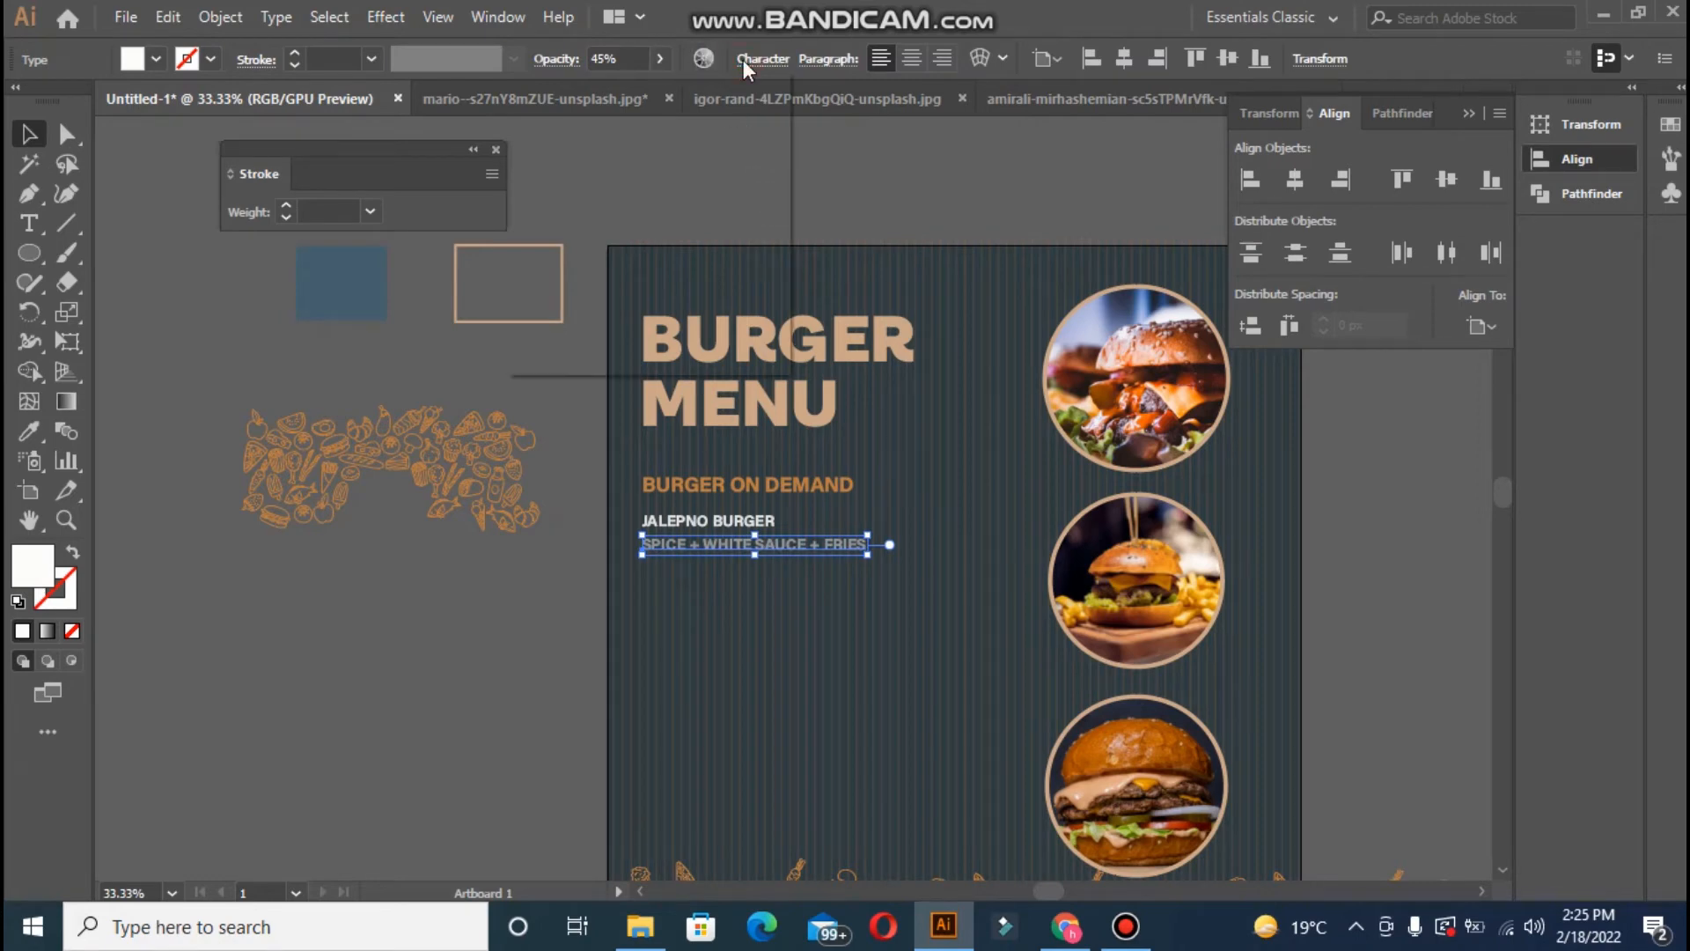
pyautogui.click(549, 183)
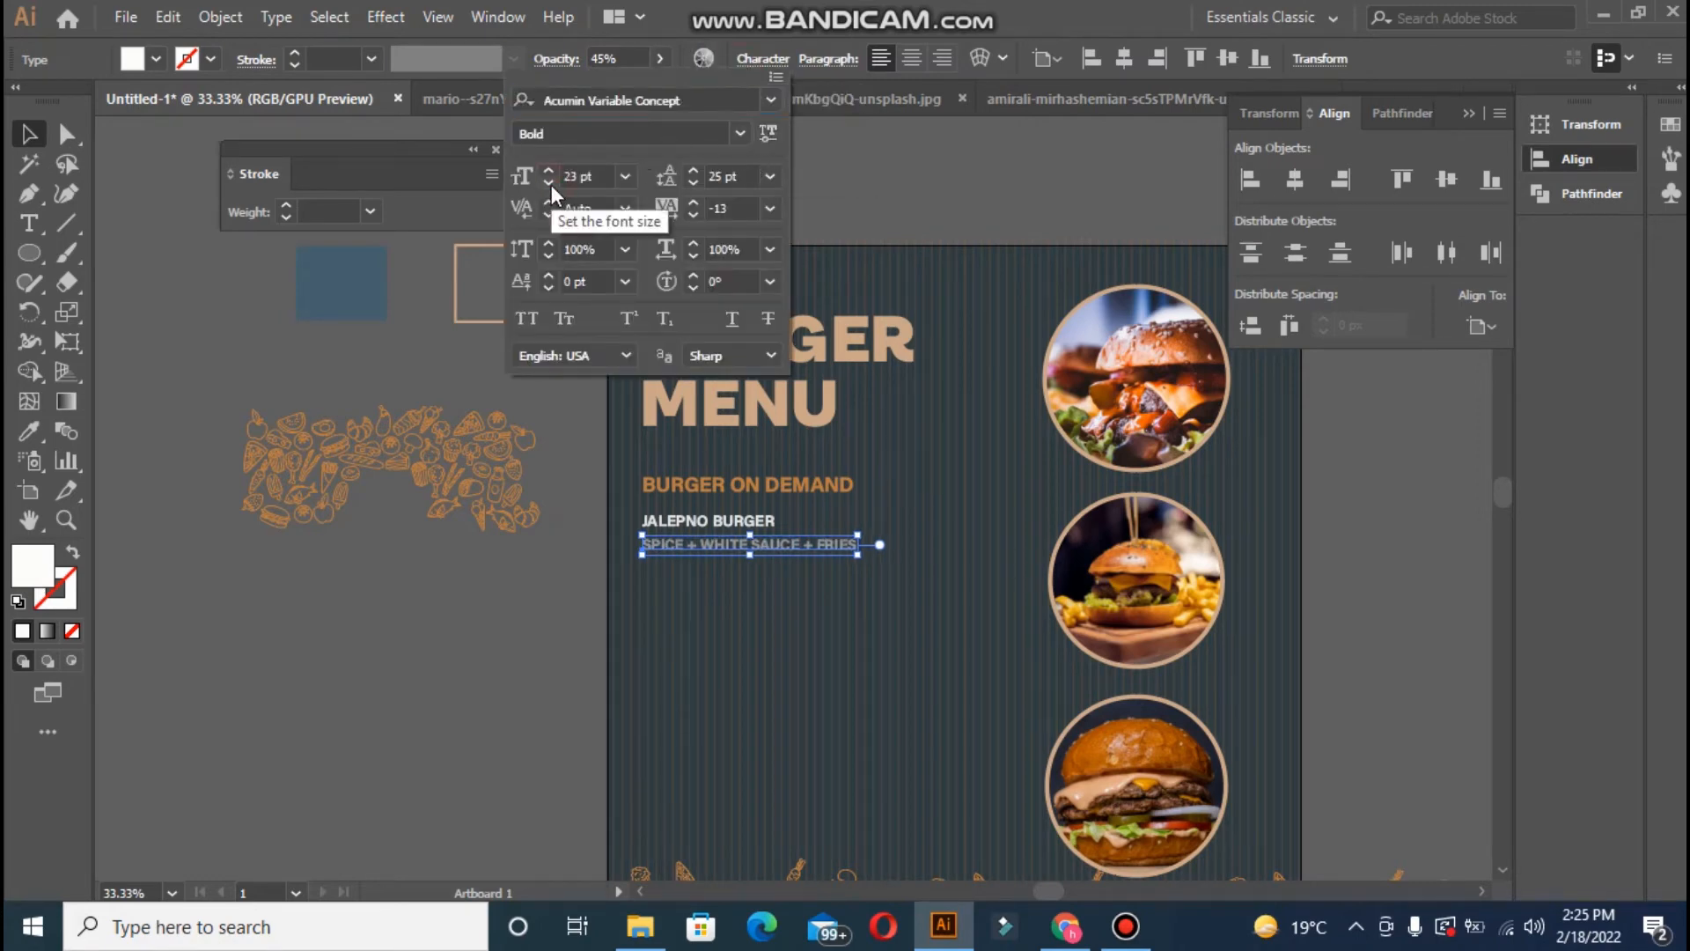
pyautogui.click(884, 207)
pyautogui.click(660, 59)
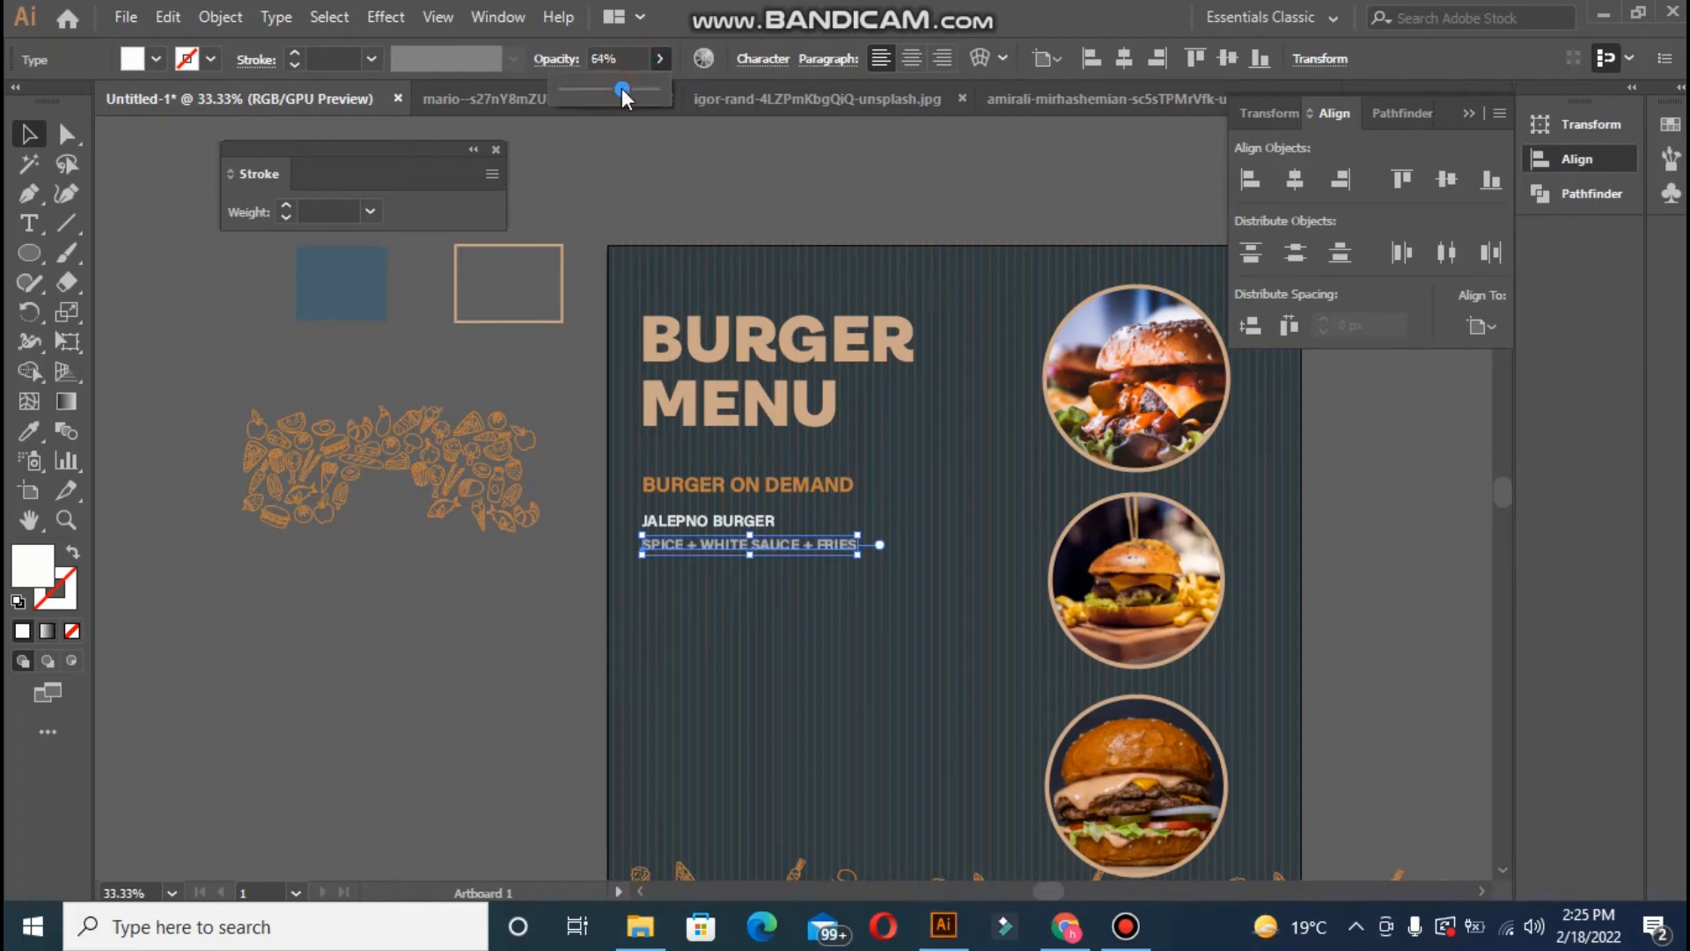
pyautogui.click(646, 157)
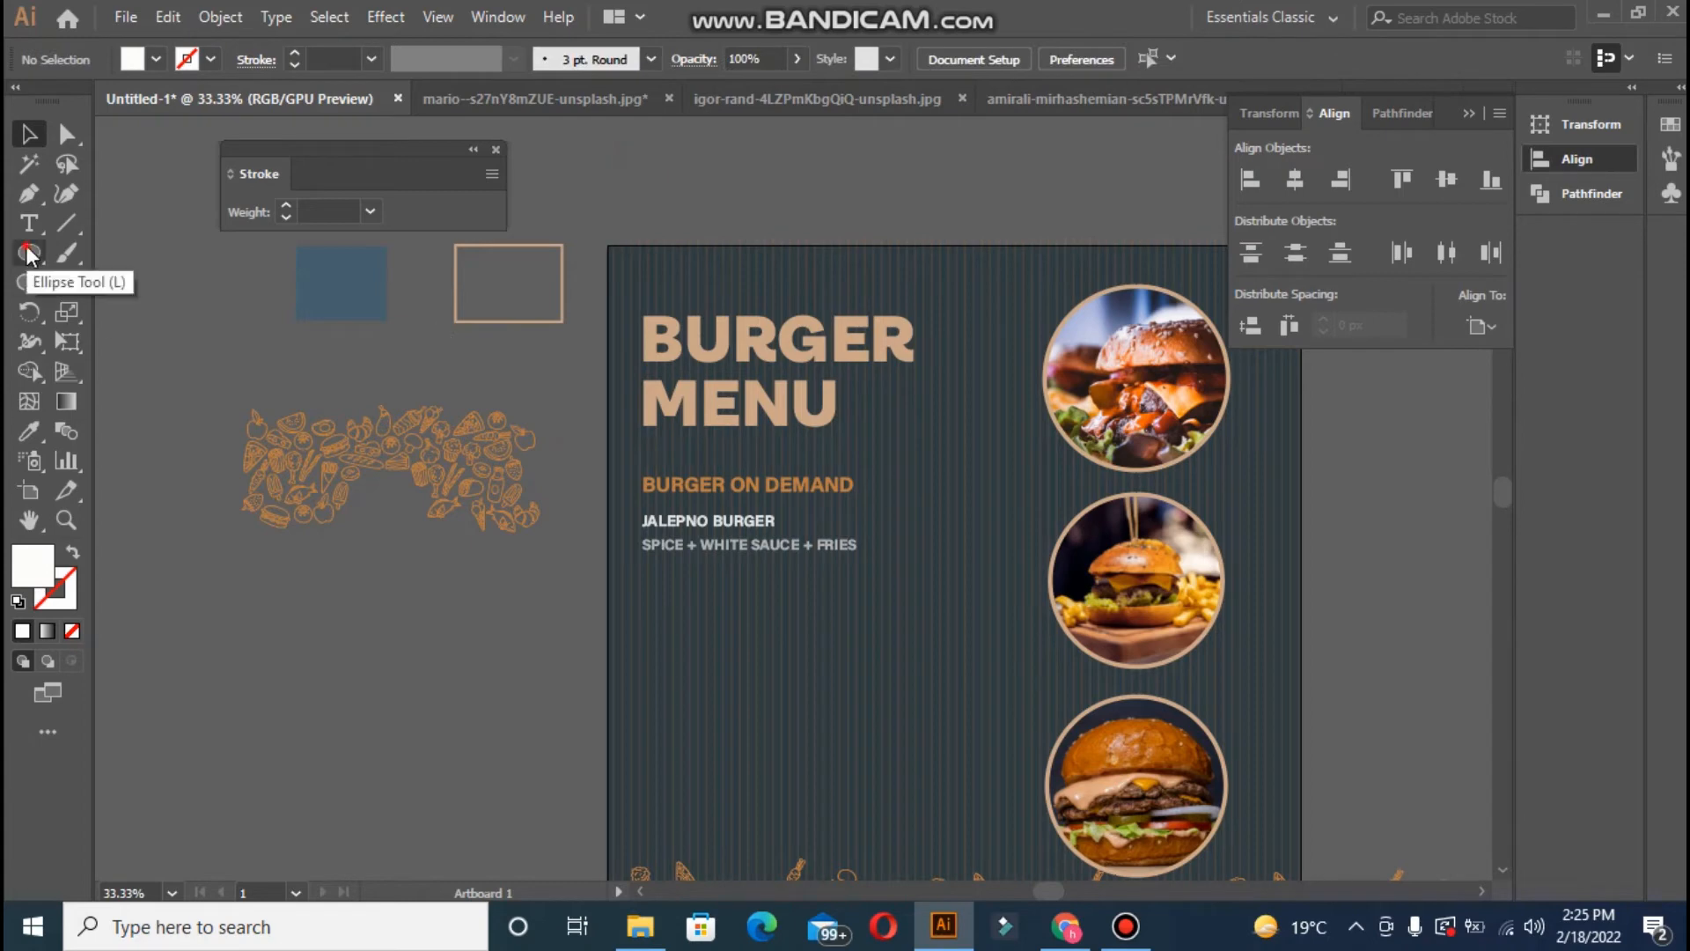
# - Start a new text object between the BURGER ON DEMAND heading and the burger photos and clear its placeholder text
pyautogui.click(29, 254)
pyautogui.click(29, 133)
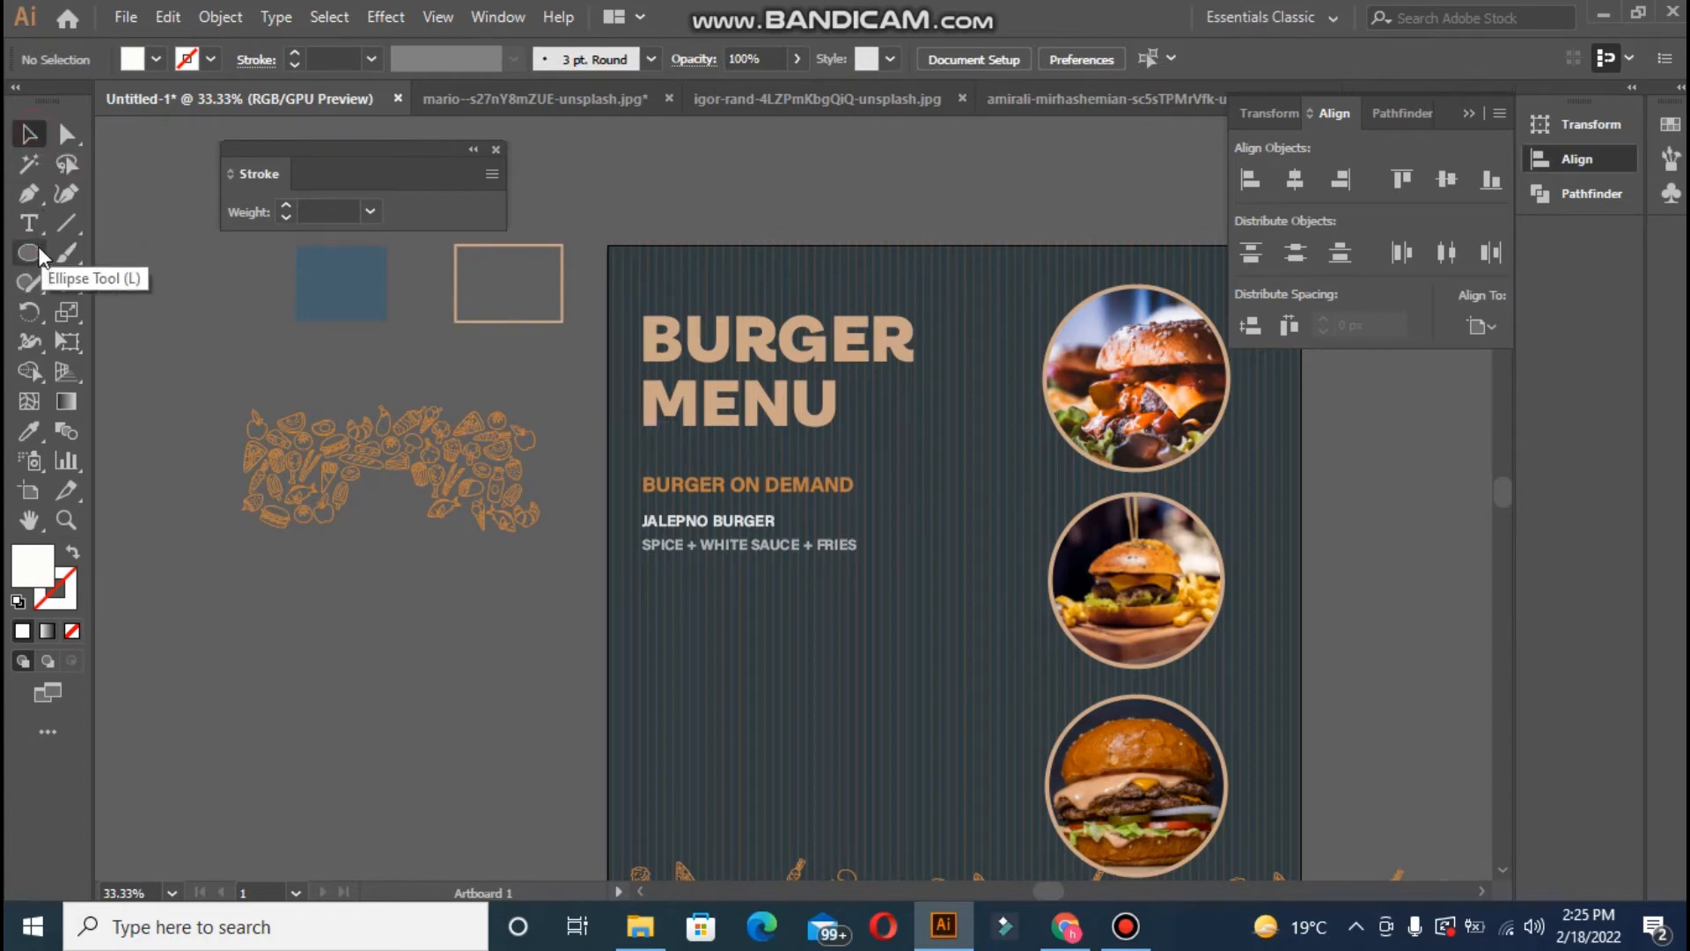
pyautogui.click(29, 223)
pyautogui.click(942, 493)
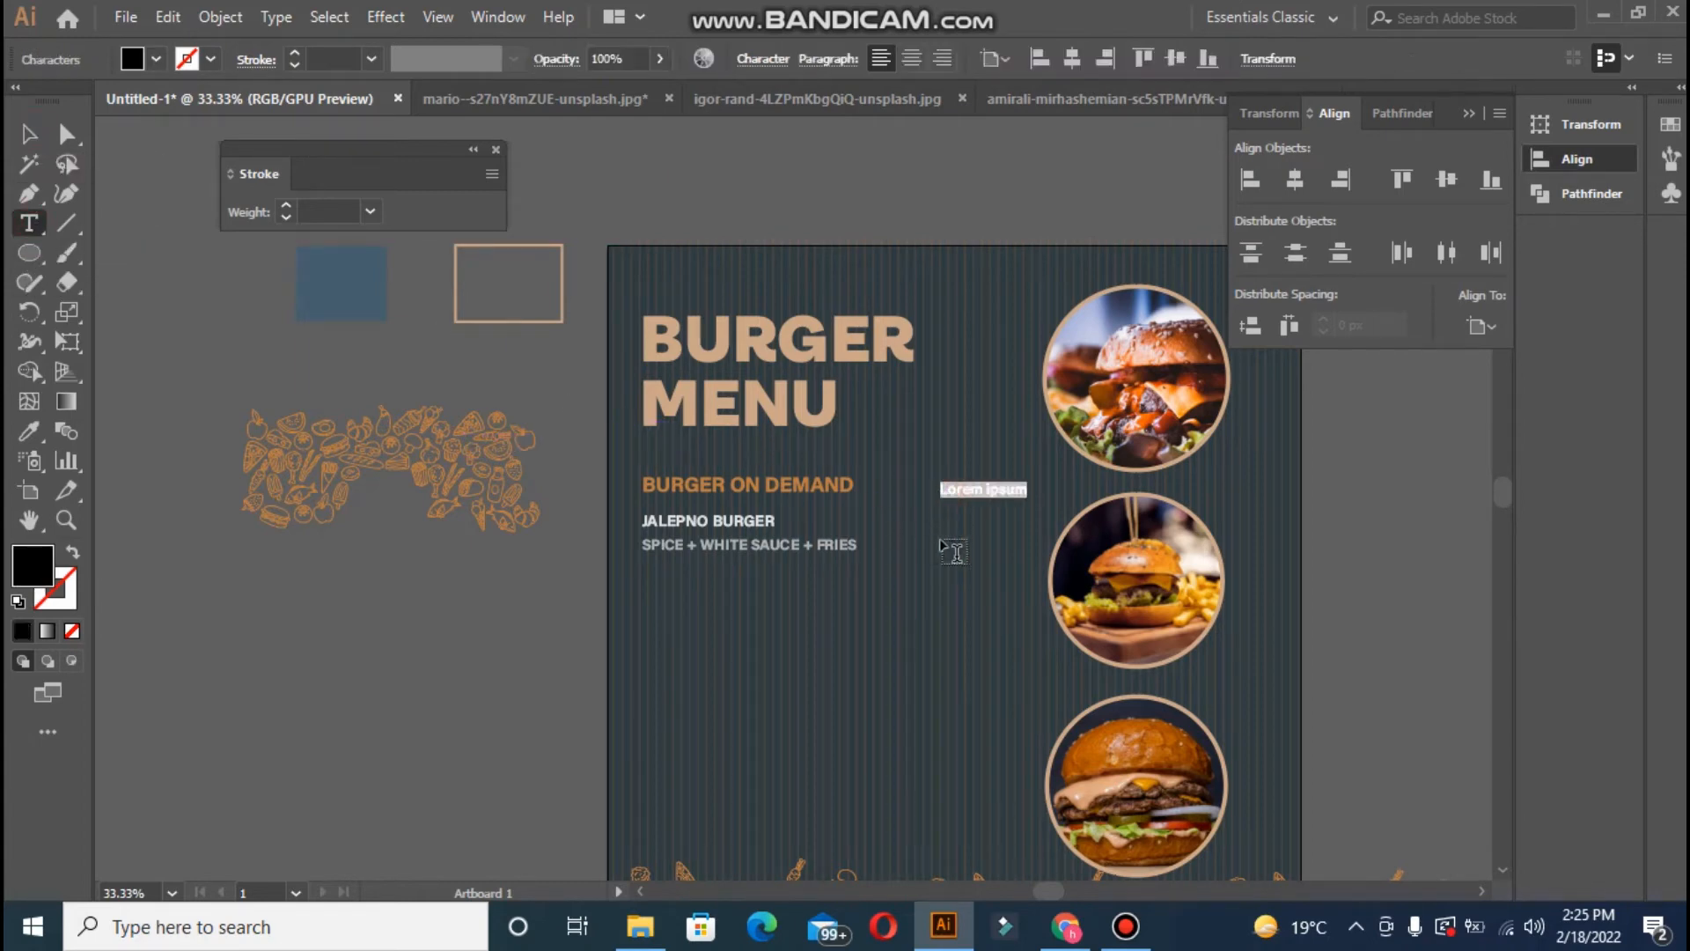
pyautogui.press('BackSpace')
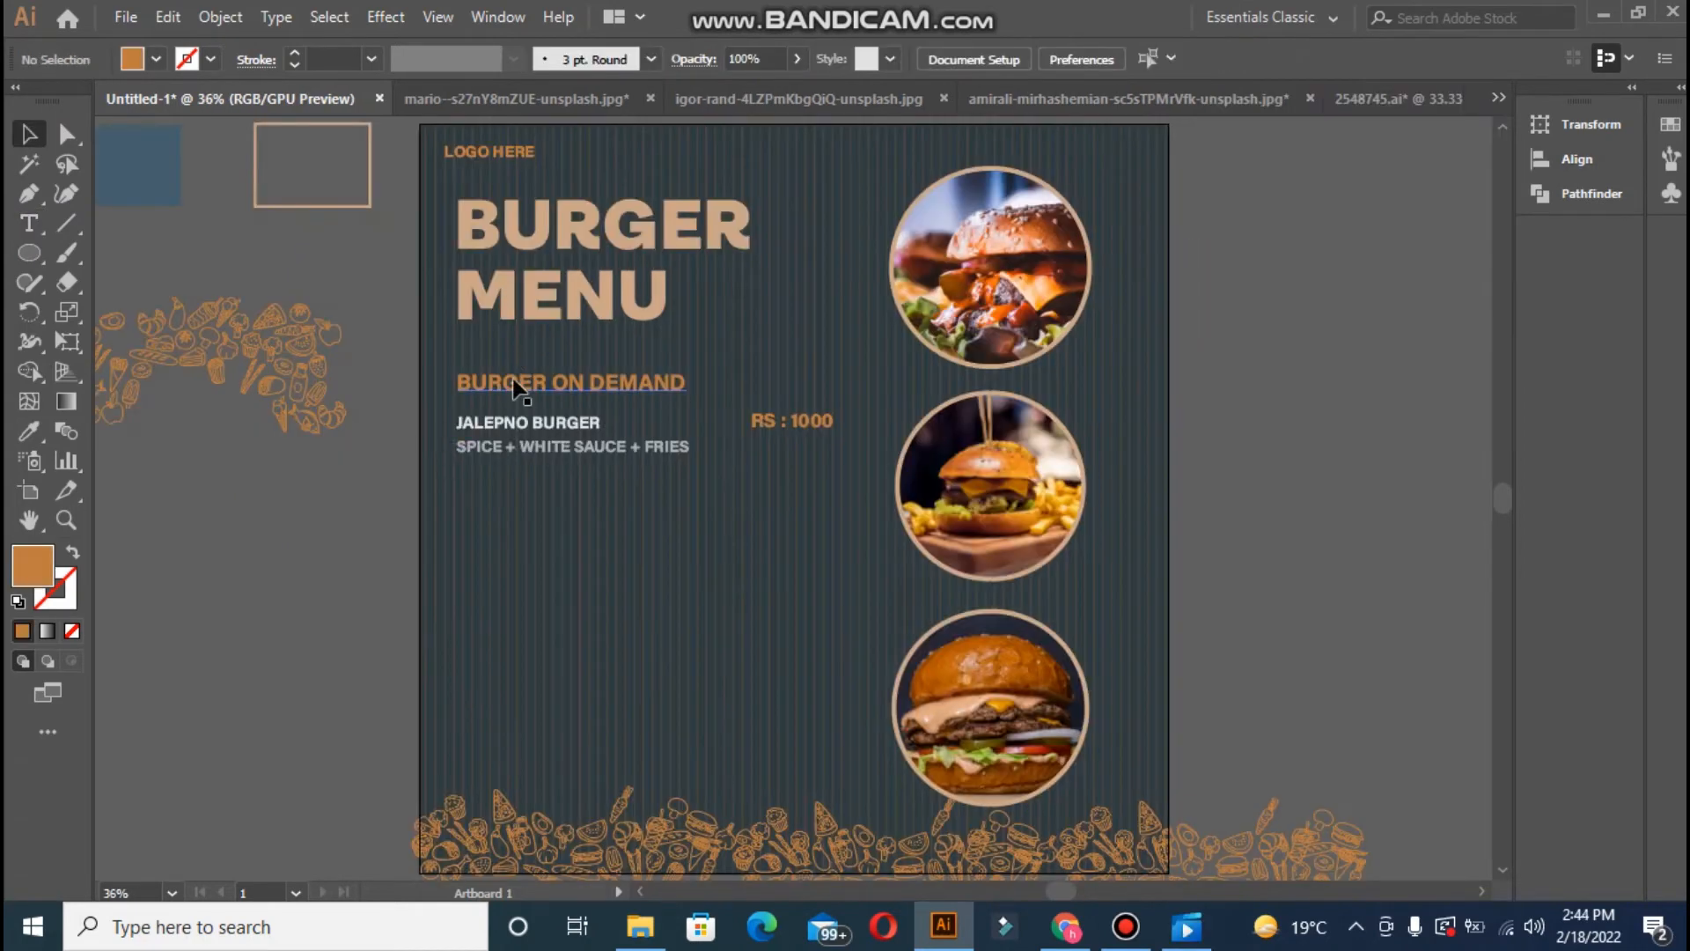
# - Duplicate the BURGER ON DEMAND heading below the SPICE + WHITE SAUCE + FRIES line
pyautogui.click(511, 380)
pyautogui.click(526, 356)
pyautogui.moveTo(527, 388); pyautogui.dragTo(520, 513)
pyautogui.click(332, 414)
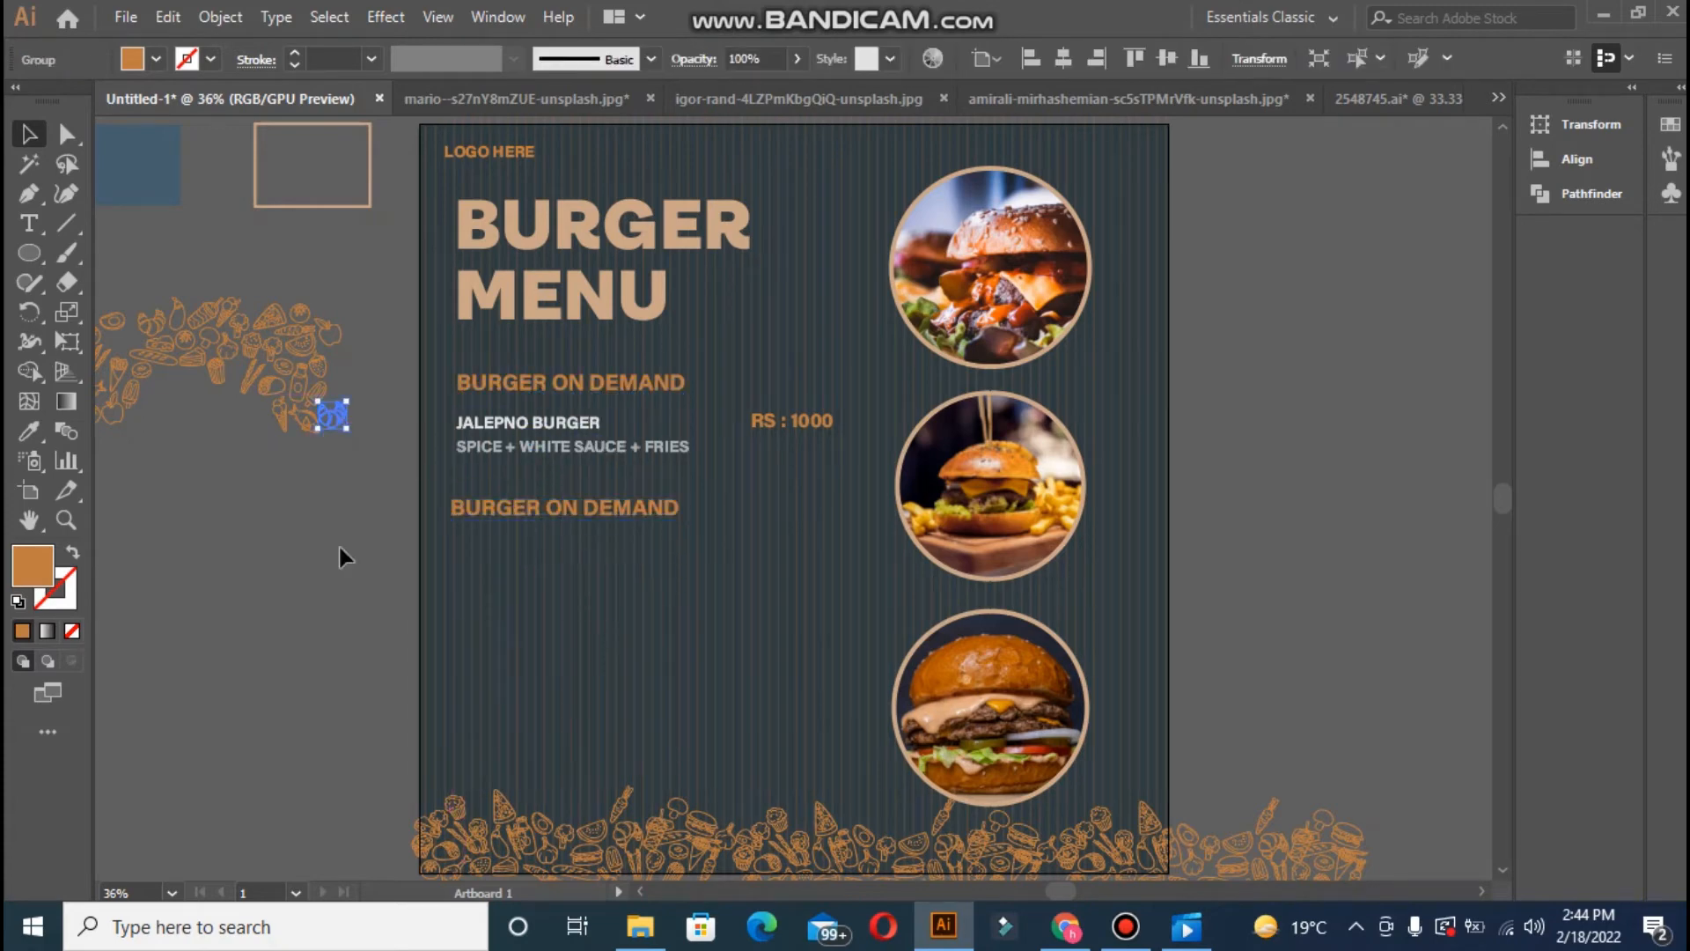
pyautogui.click(340, 557)
# - Replace the duplicated heading's text with REGULAR BURGER
pyautogui.press('t')
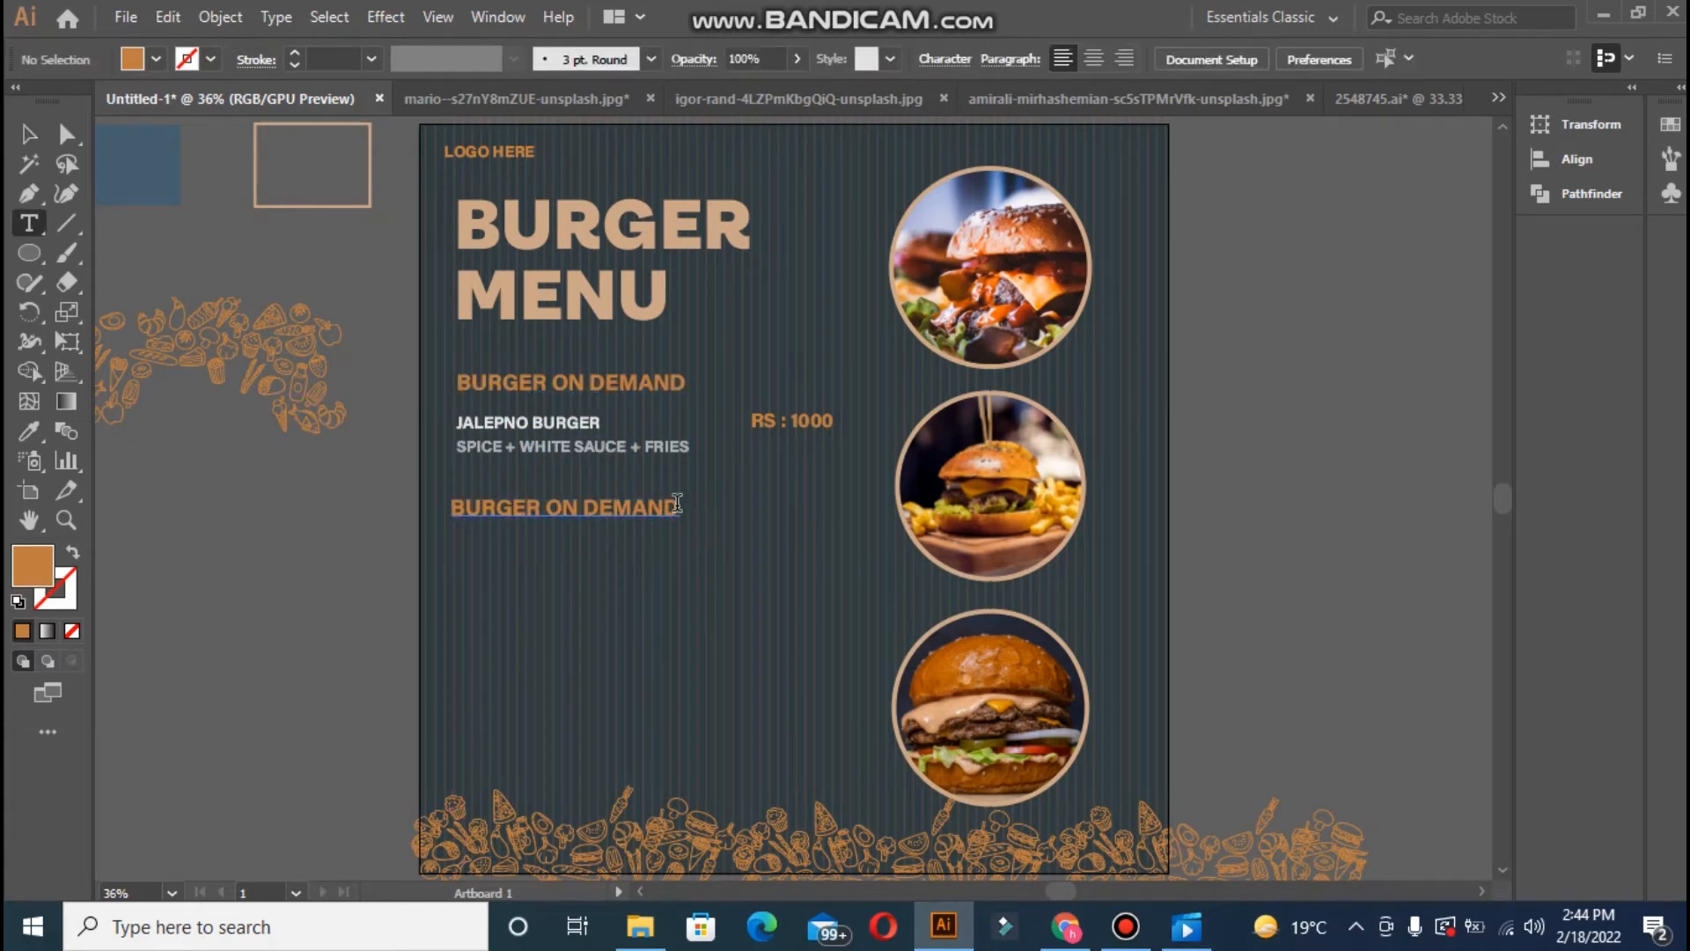
pyautogui.click(677, 502)
pyautogui.press('BackSpace')
pyautogui.press('BackSpace')
pyautogui.press('BackSpace')
pyautogui.press('BackSpace')
pyautogui.press('BackSpace')
pyautogui.press('BackSpace')
pyautogui.press('BackSpace')
pyautogui.press('BackSpace')
pyautogui.press('BackSpace')
pyautogui.press('BackSpace')
pyautogui.press('BackSpace')
pyautogui.press('BackSpace')
pyautogui.press('BackSpace')
pyautogui.press('BackSpace')
pyautogui.press('BackSpace')
pyautogui.press('BackSpace')
pyautogui.write('R')
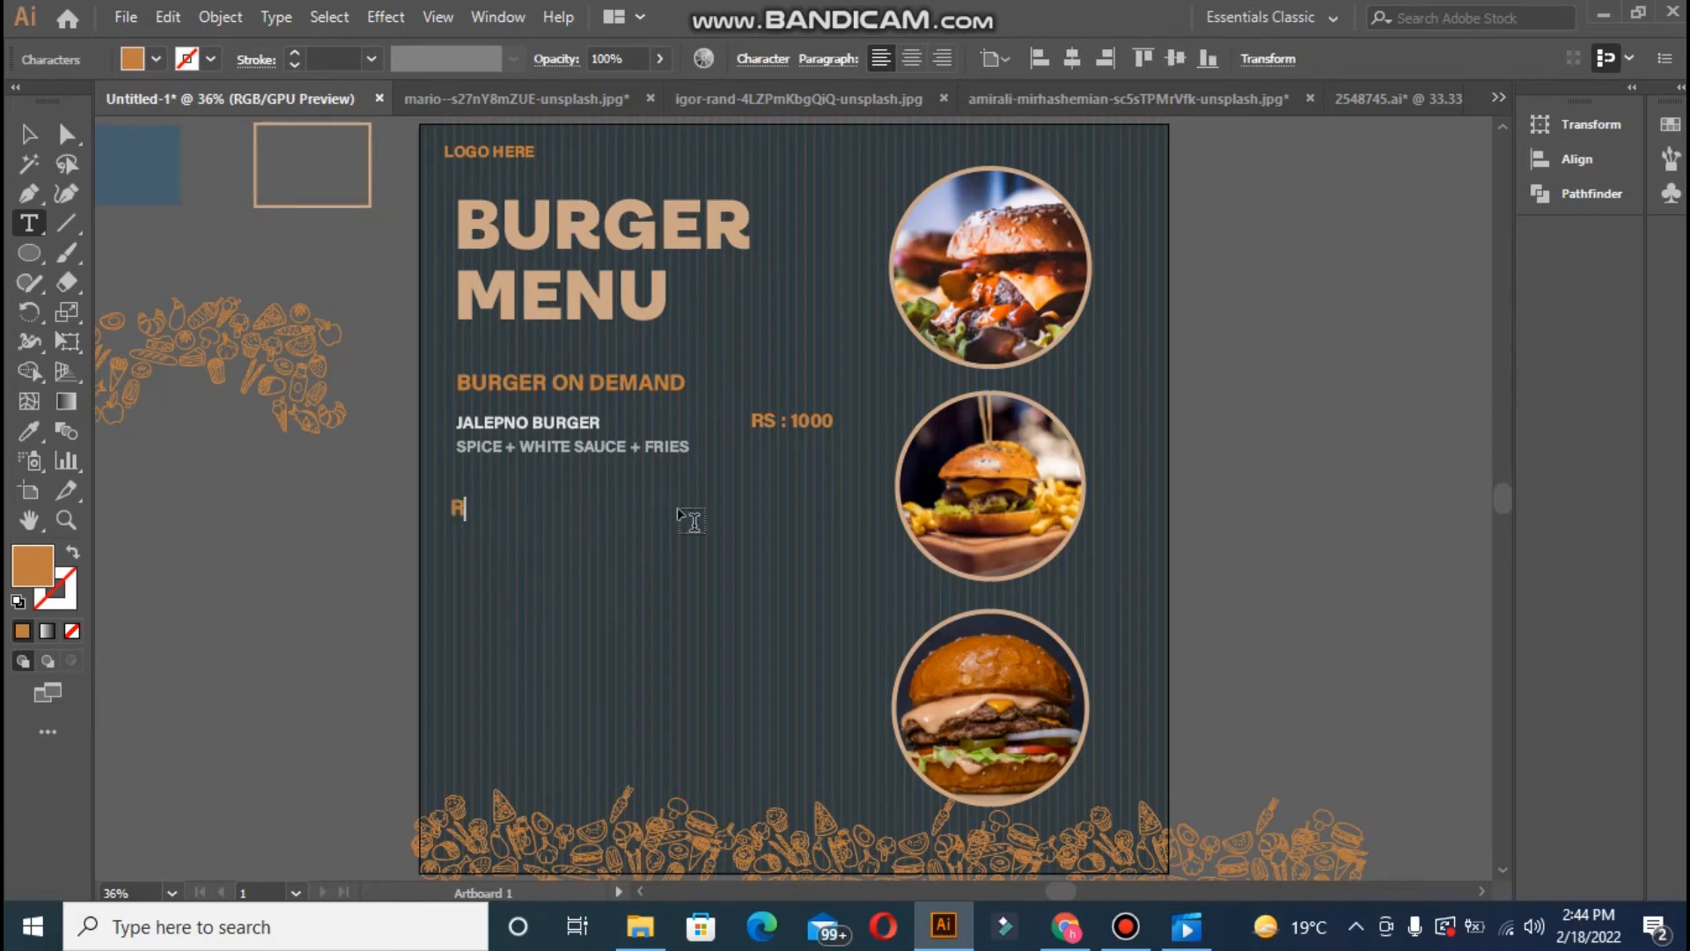
pyautogui.write('EGULAR BURGER')
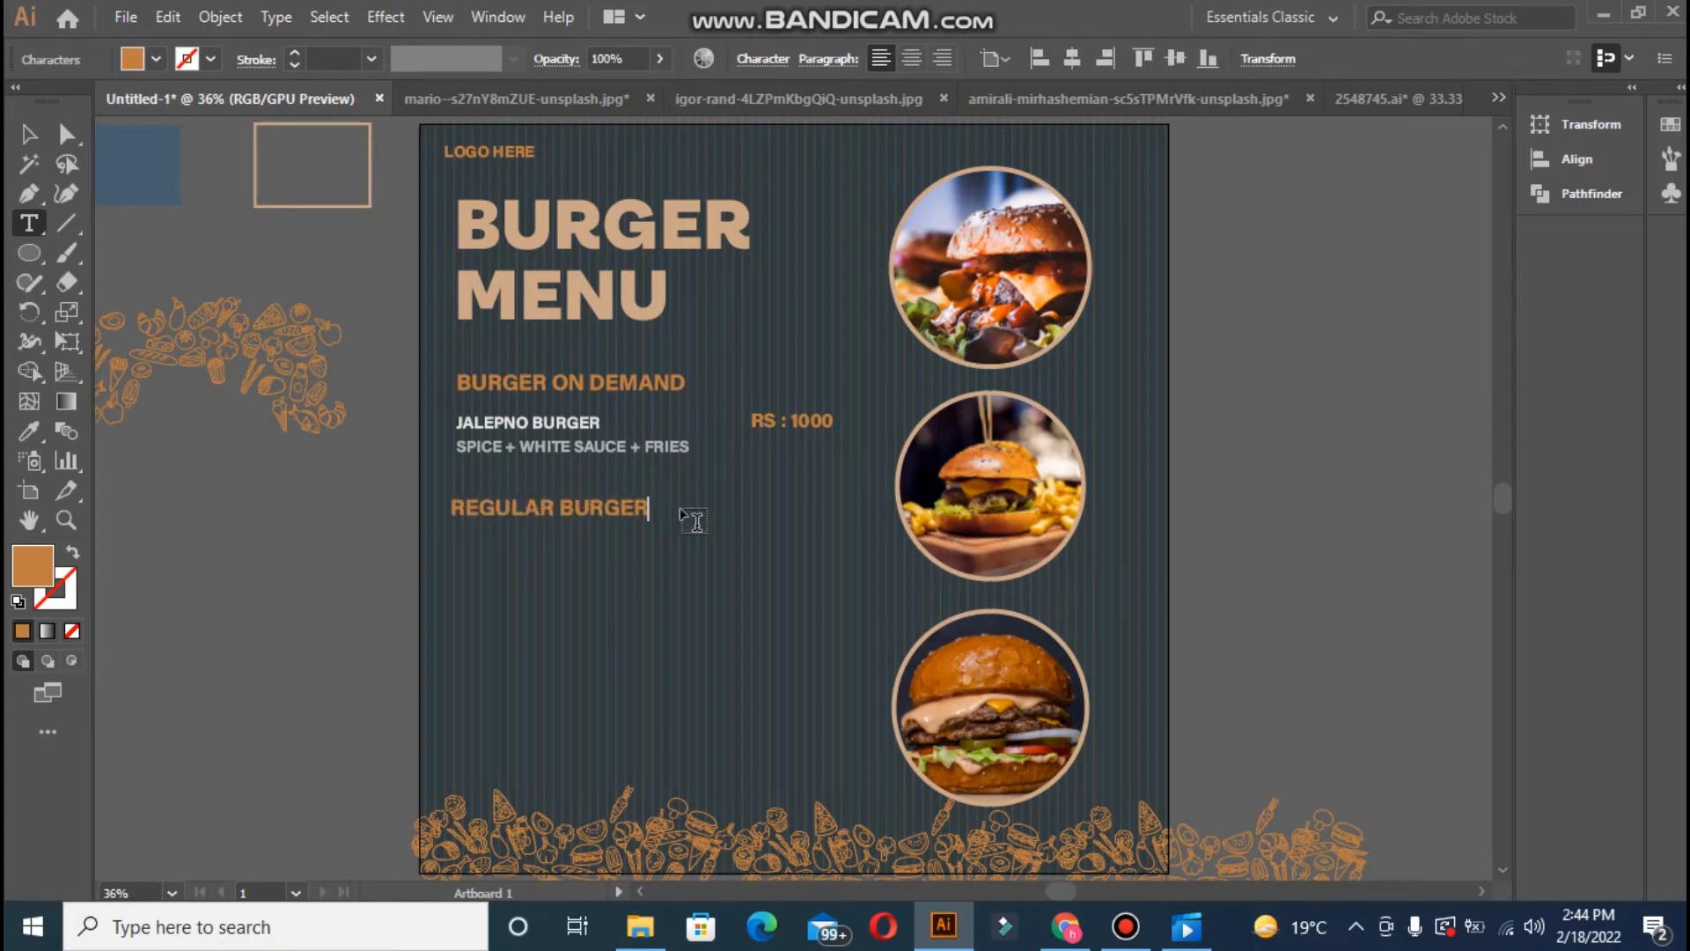
# - Duplicate the JALEPNO BURGER line below the REGULAR BURGER heading and change the copy's text to ZINGER BURGER
pyautogui.click(29, 134)
pyautogui.moveTo(472, 429); pyautogui.dragTo(469, 555)
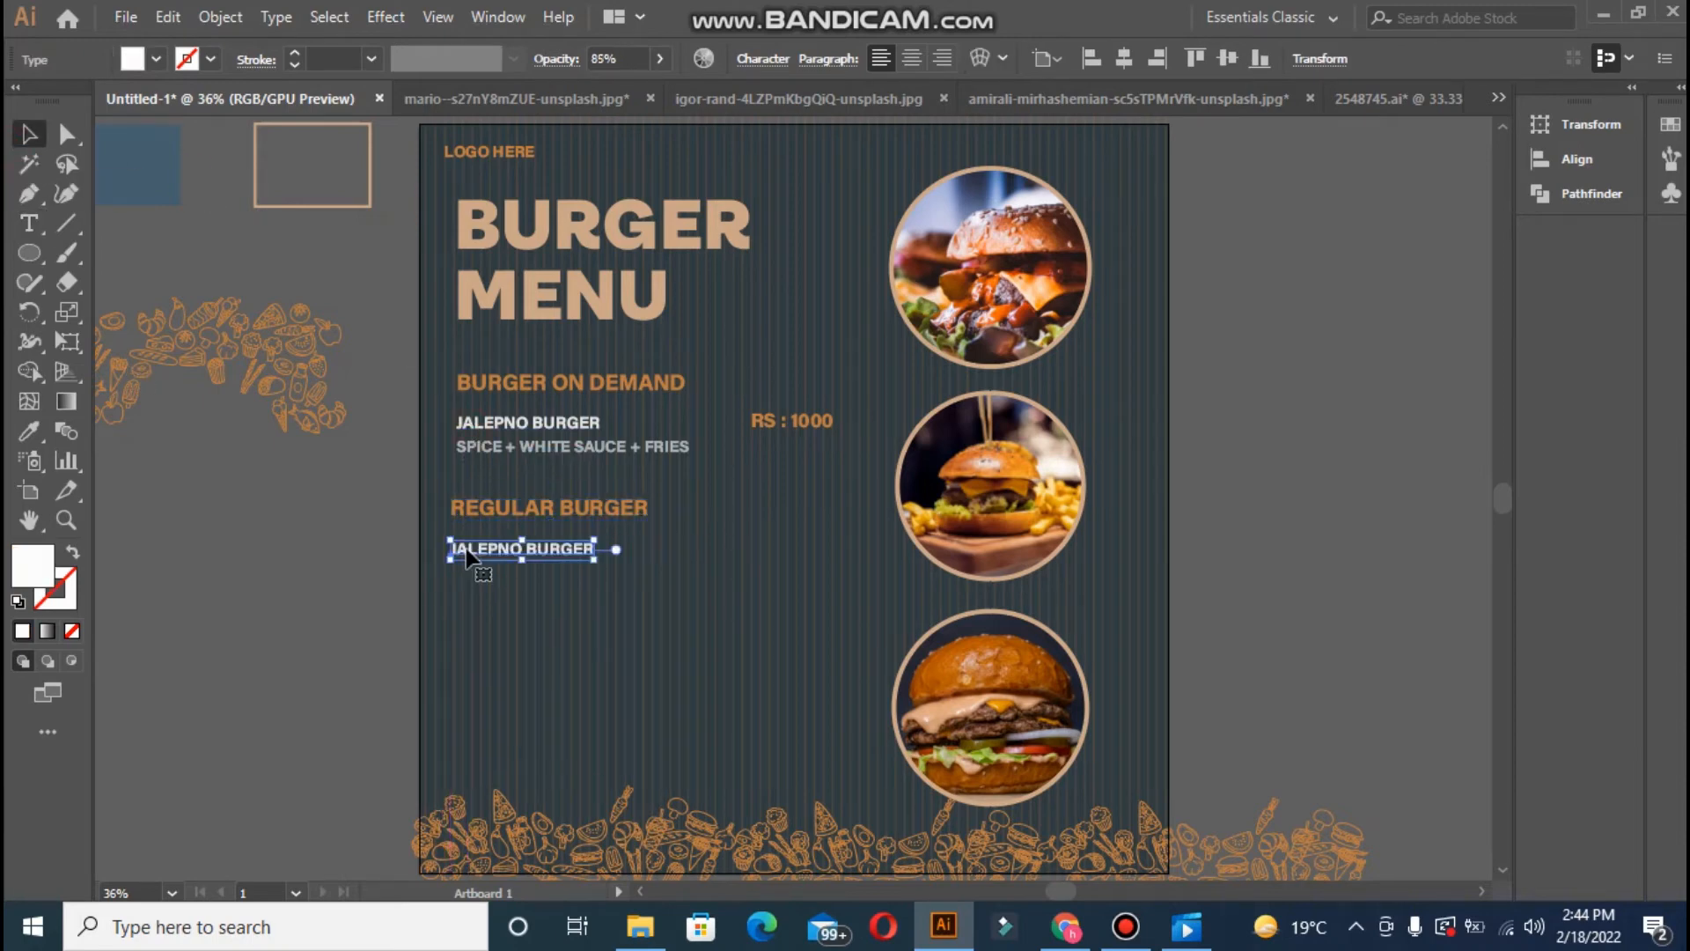
pyautogui.click(524, 562)
pyautogui.doubleClick(525, 549)
pyautogui.press('BackSpace')
pyautogui.press('BackSpace')
pyautogui.press('BackSpace')
pyautogui.press('BackSpace')
pyautogui.press('BackSpace')
pyautogui.press('BackSpace')
pyautogui.press('BackSpace')
pyautogui.press('BackSpace')
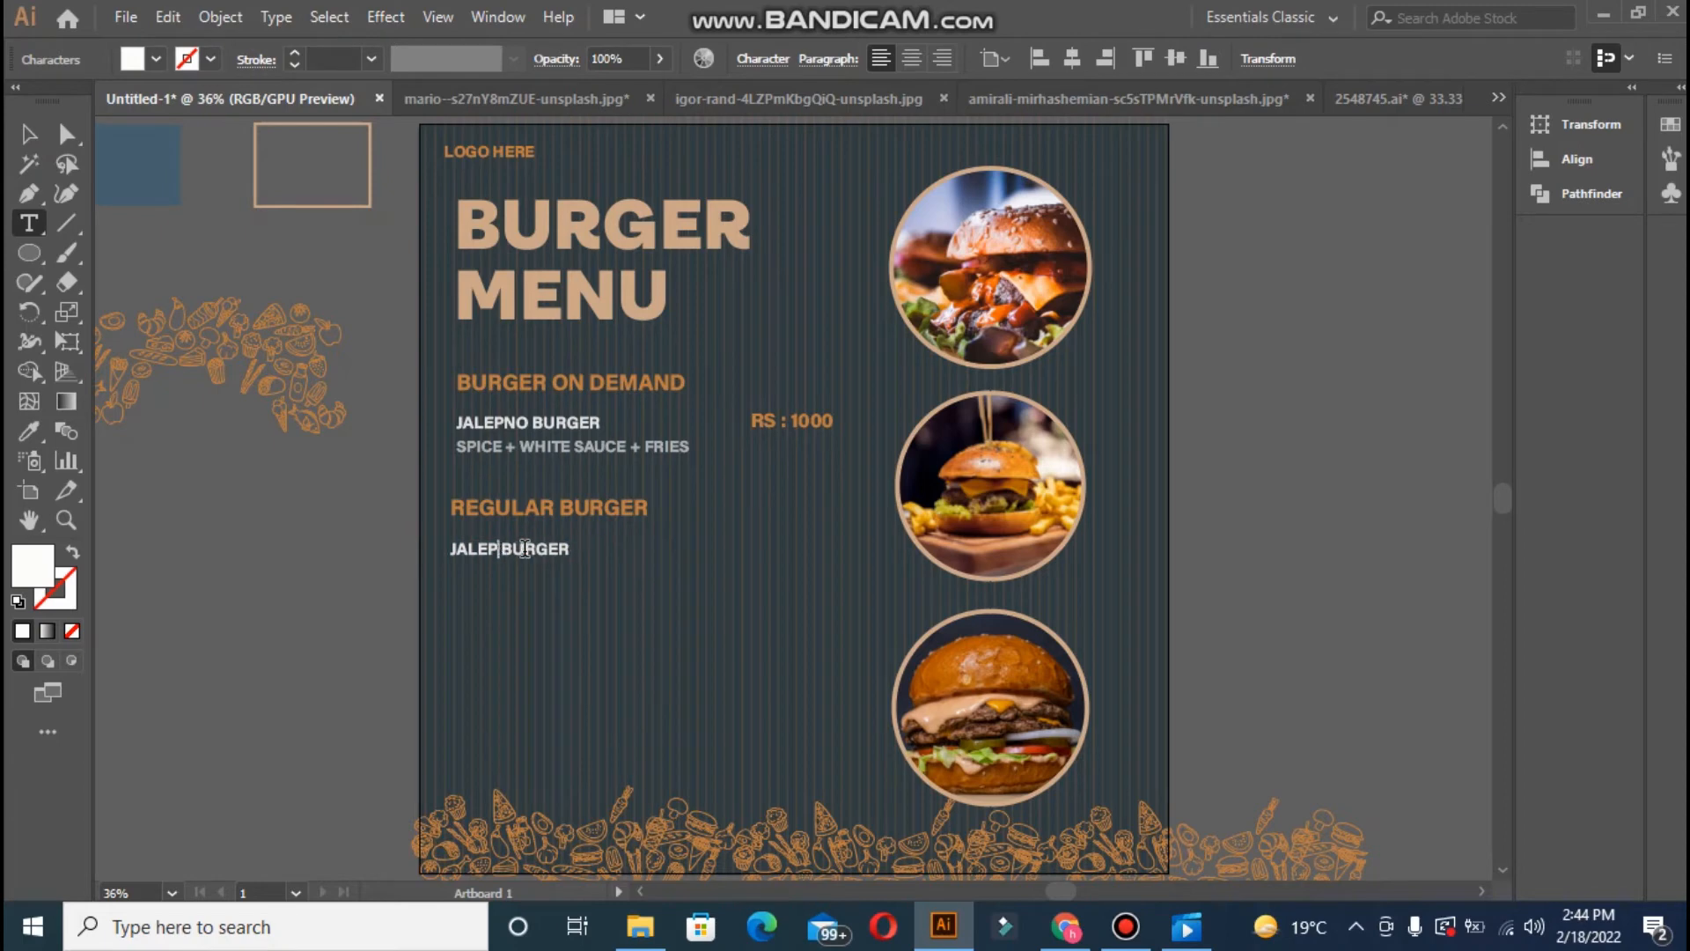
pyautogui.write('CHIC')
pyautogui.press('BackSpace')
pyautogui.press('BackSpace')
pyautogui.press('BackSpace')
pyautogui.press('BackSpace')
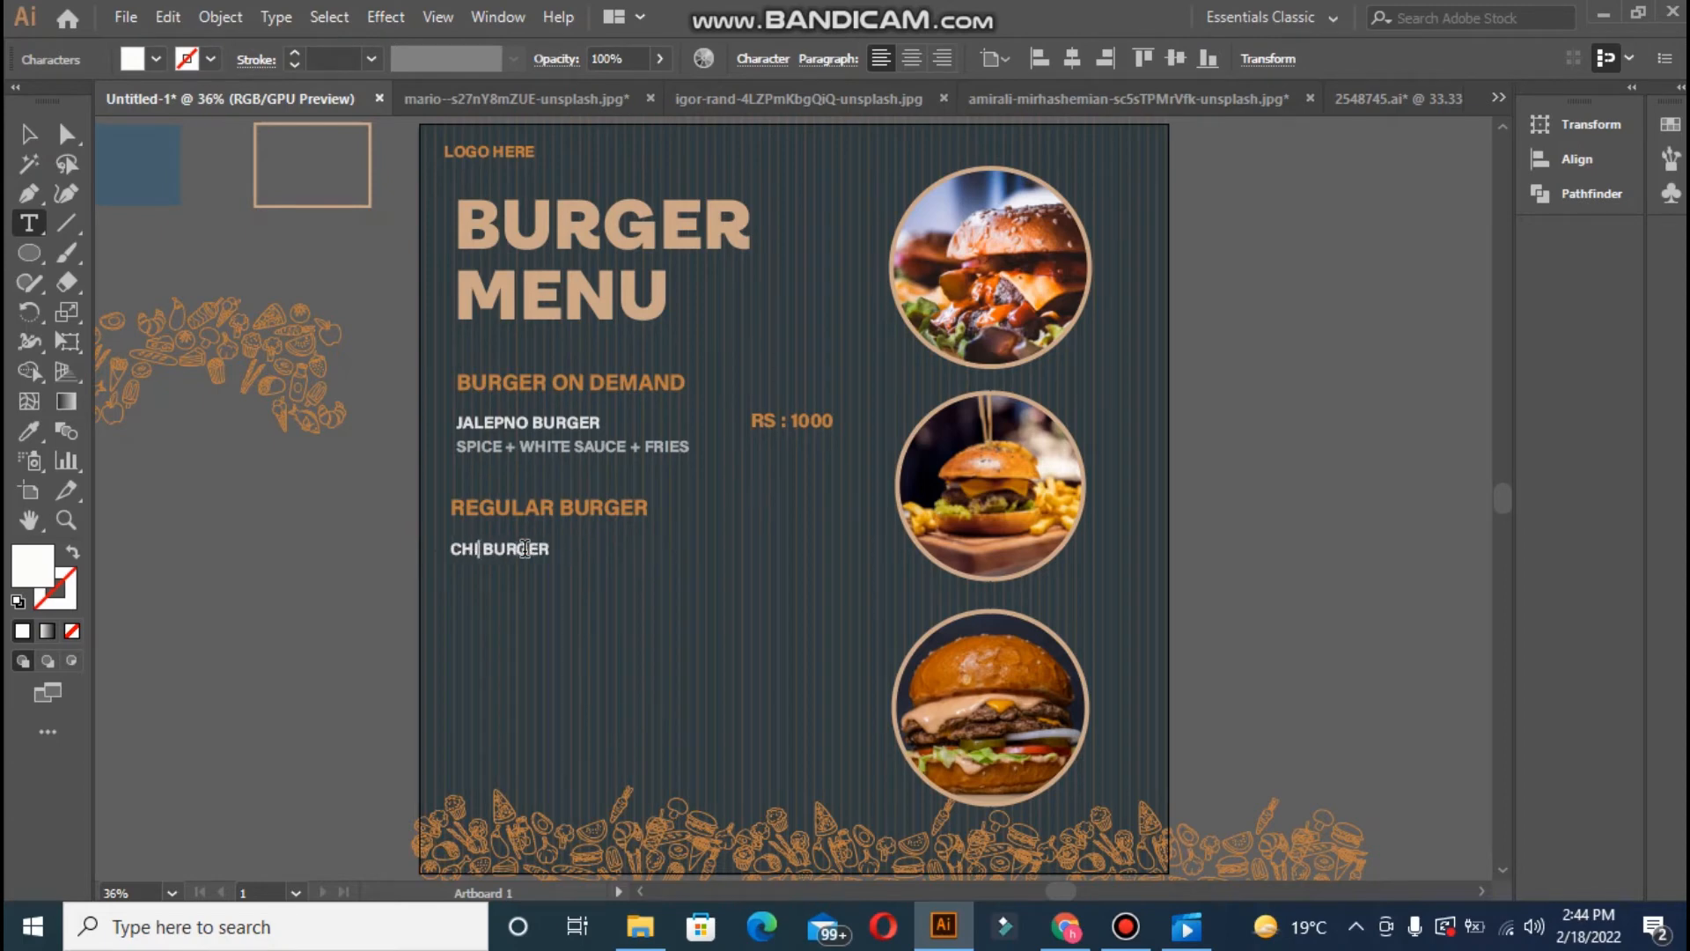
pyautogui.write('ZINGER')
pyautogui.click(28, 134)
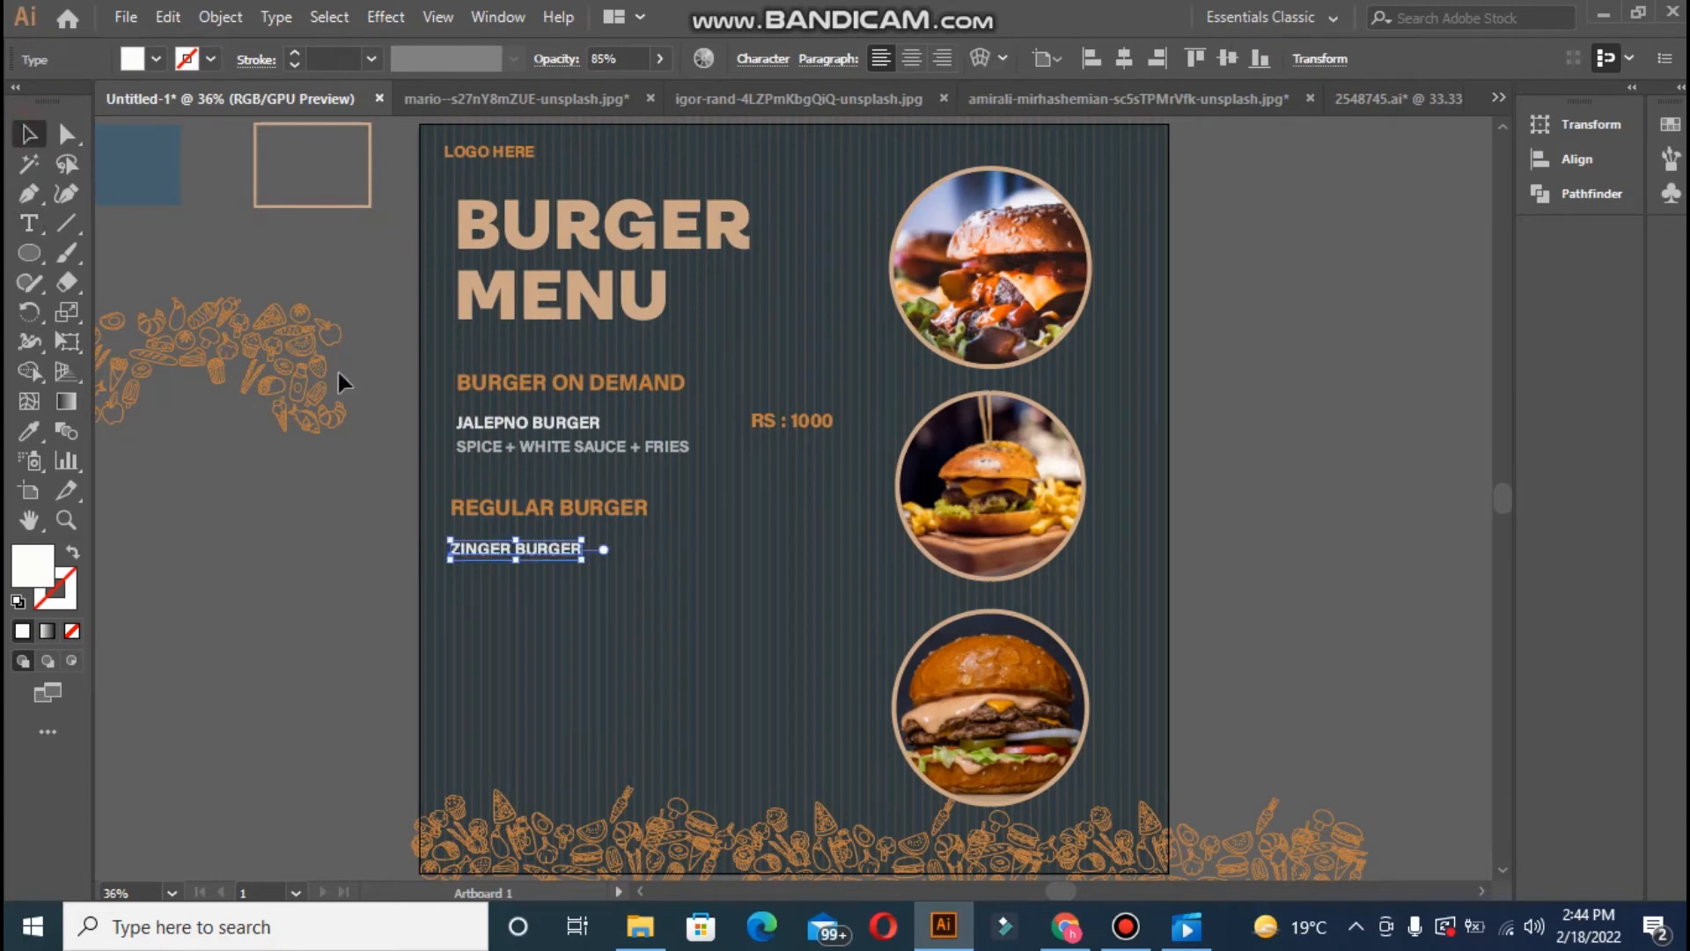
# - Duplicate the ingredients line below ZINGER BURGER and change the copy's text to CHICKEN+ WHITE SAUCE + FRIES
pyautogui.moveTo(475, 448); pyautogui.dragTo(466, 595)
pyautogui.click(366, 543)
pyautogui.click(514, 595)
pyautogui.doubleClick(513, 595)
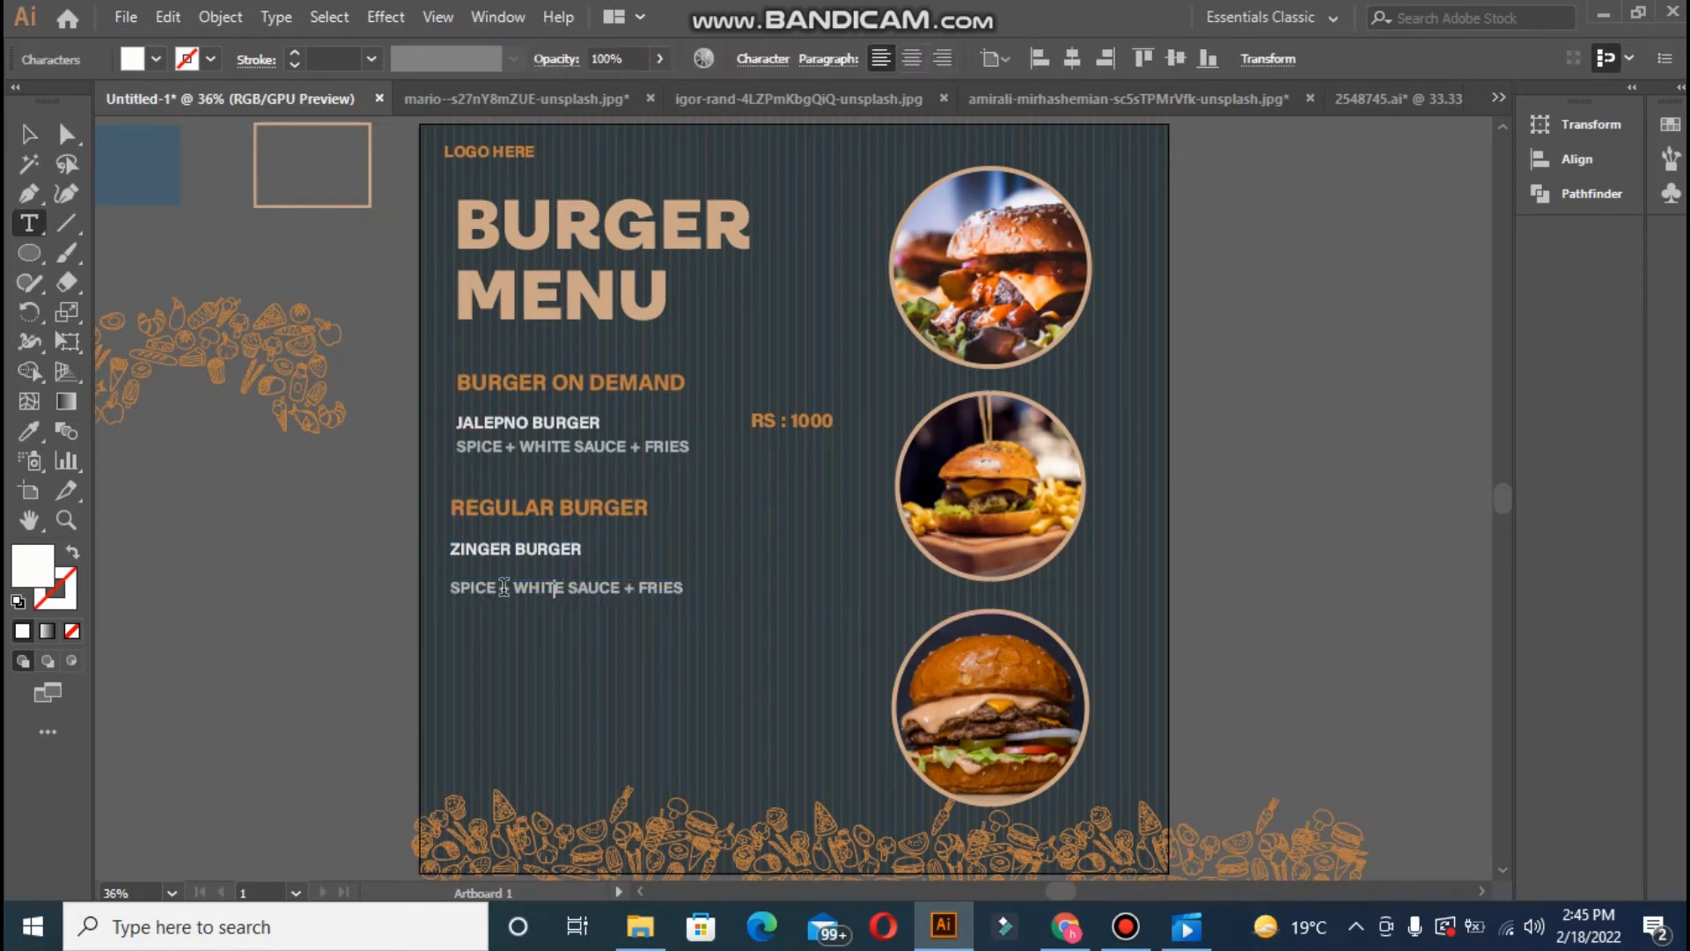
pyautogui.doubleClick(502, 587)
pyautogui.write('CHICKE')
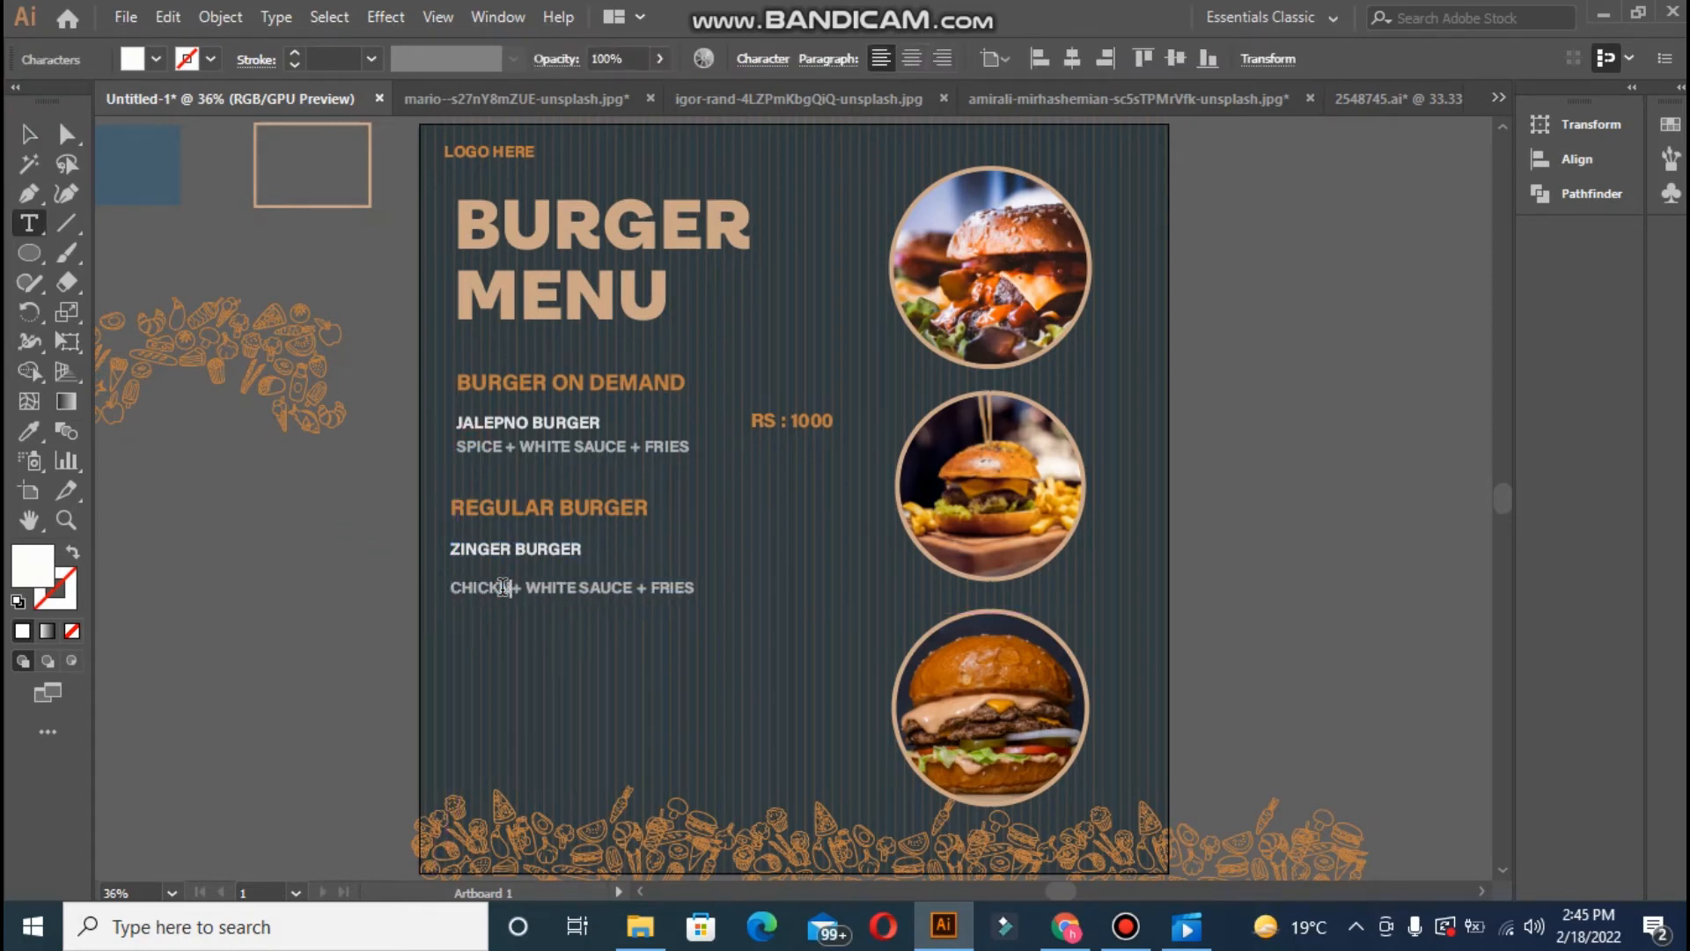
pyautogui.write('N')
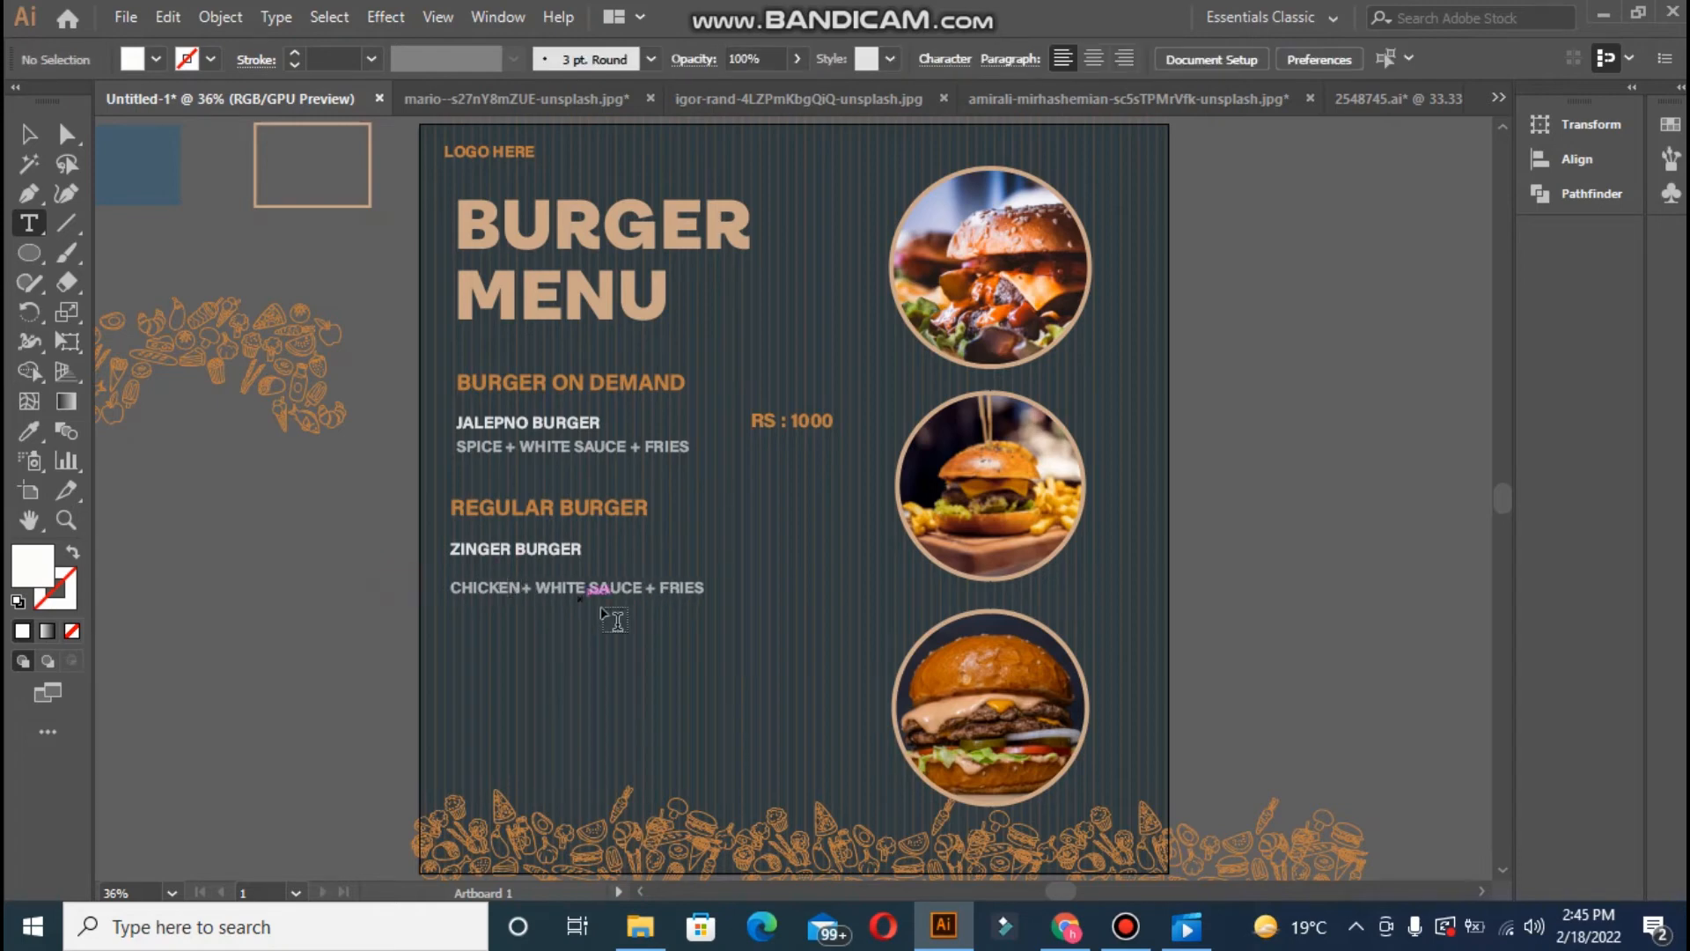
pyautogui.press('Escape')
pyautogui.click(28, 133)
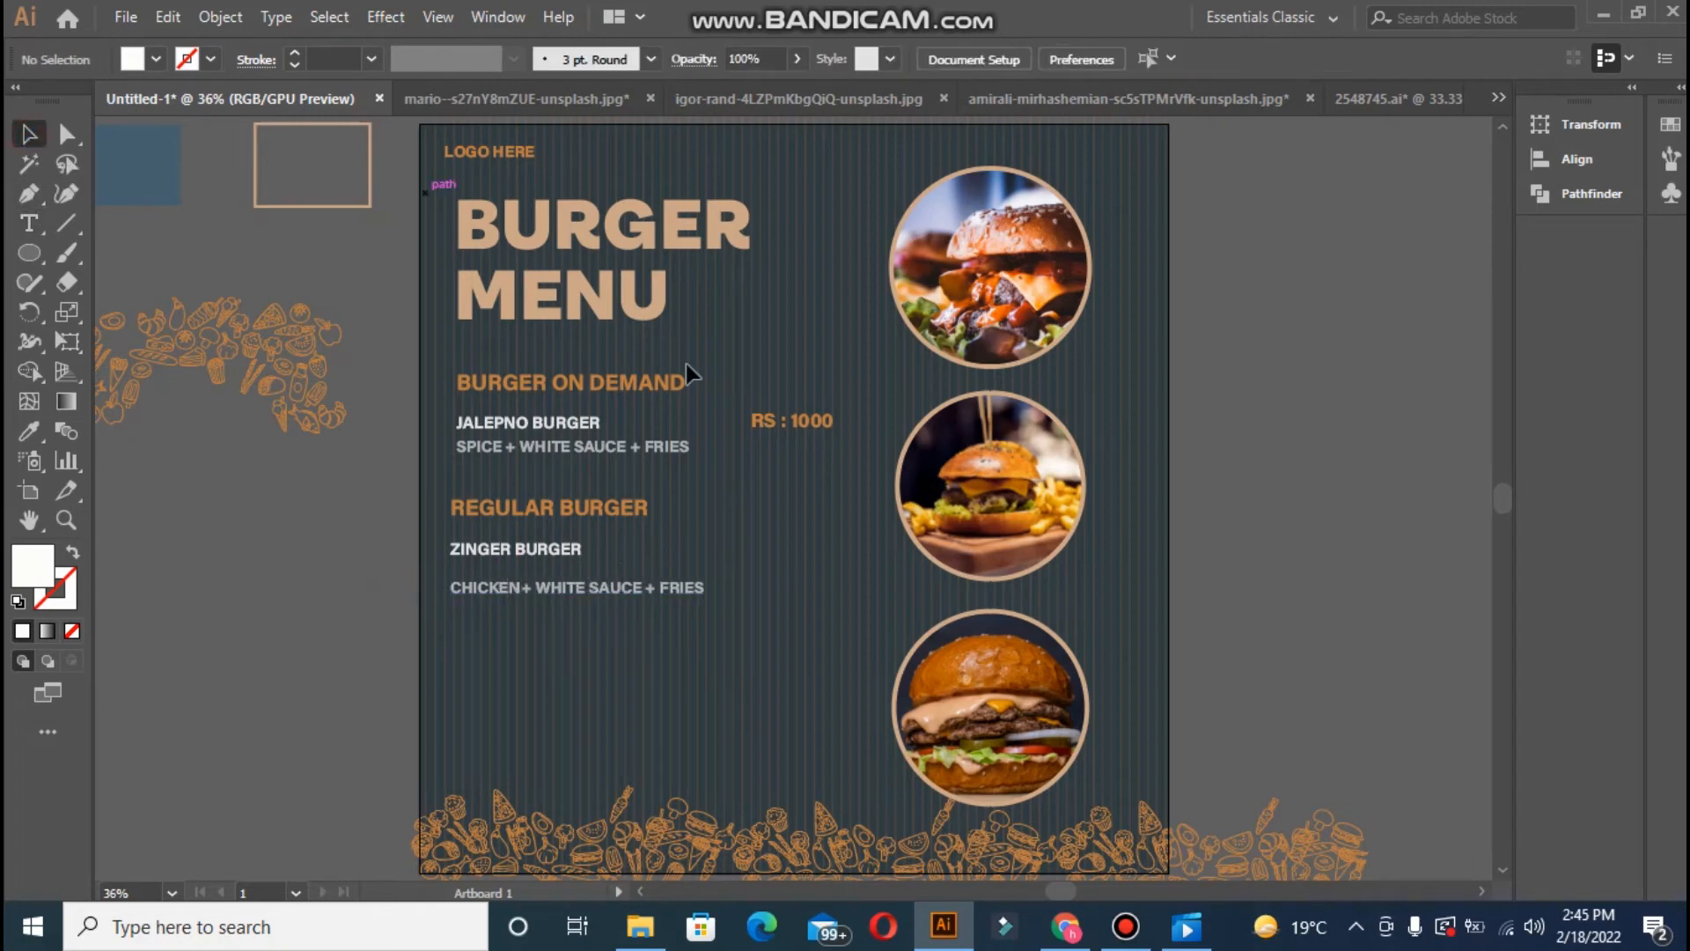
# - Duplicate the RS : 1000 price straight down beside ZINGER BURGER and change the copy to RS : 800
pyautogui.moveTo(759, 420); pyautogui.dragTo(762, 553)
pyautogui.doubleClick(765, 549)
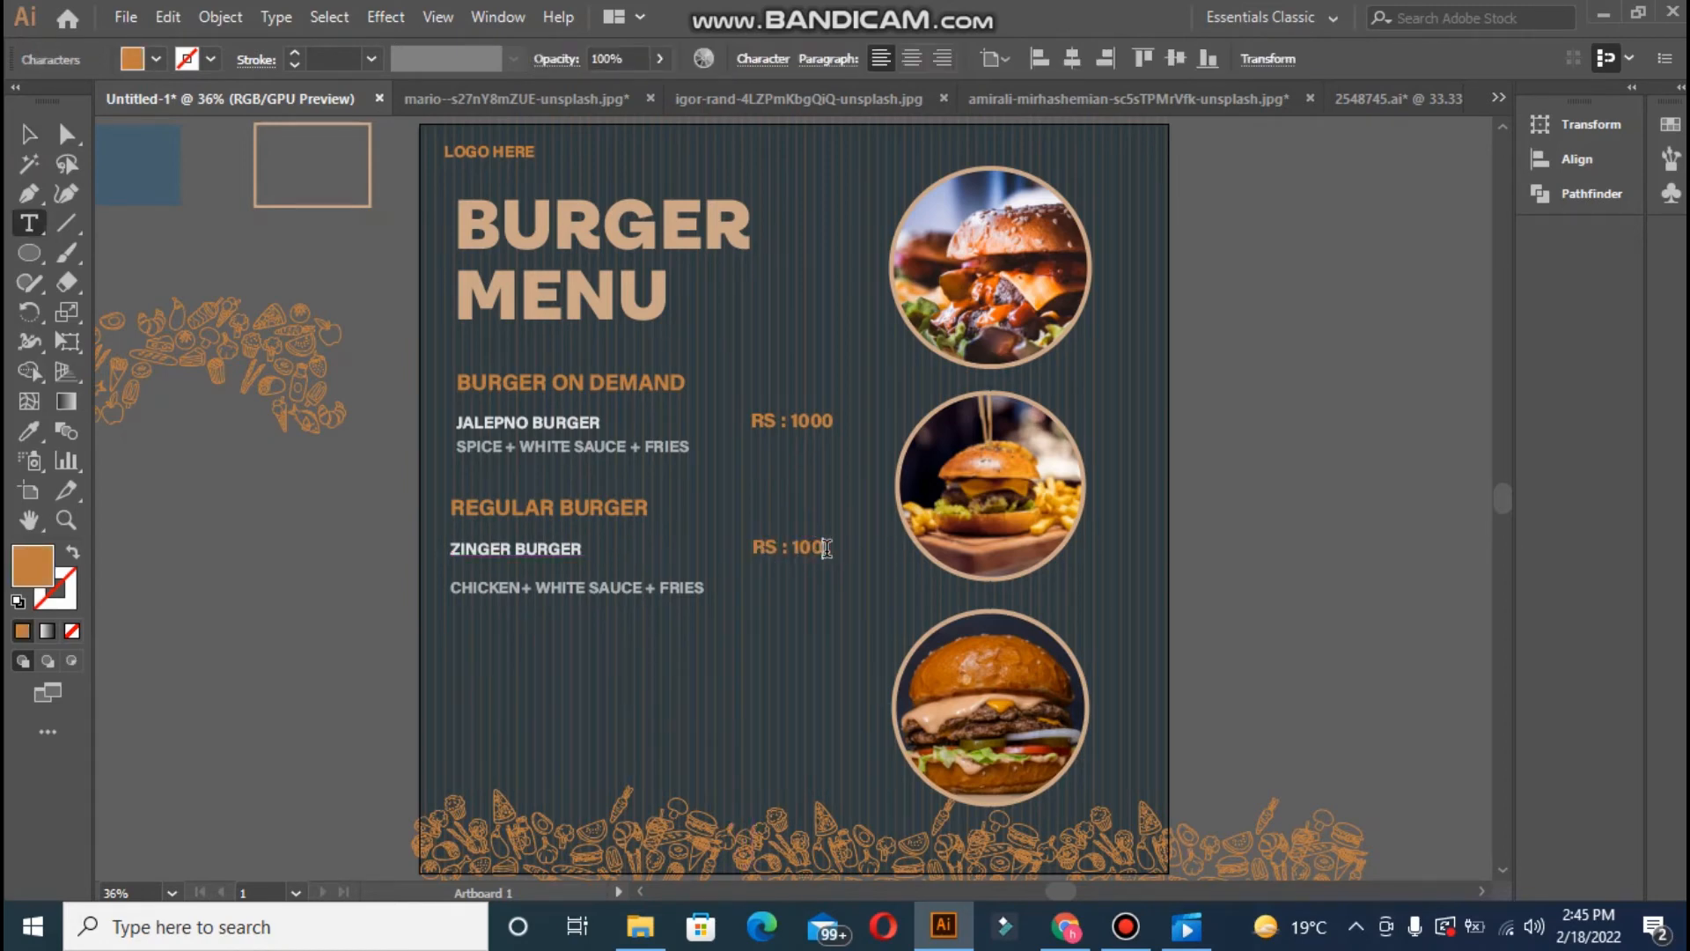
pyautogui.press('Escape')
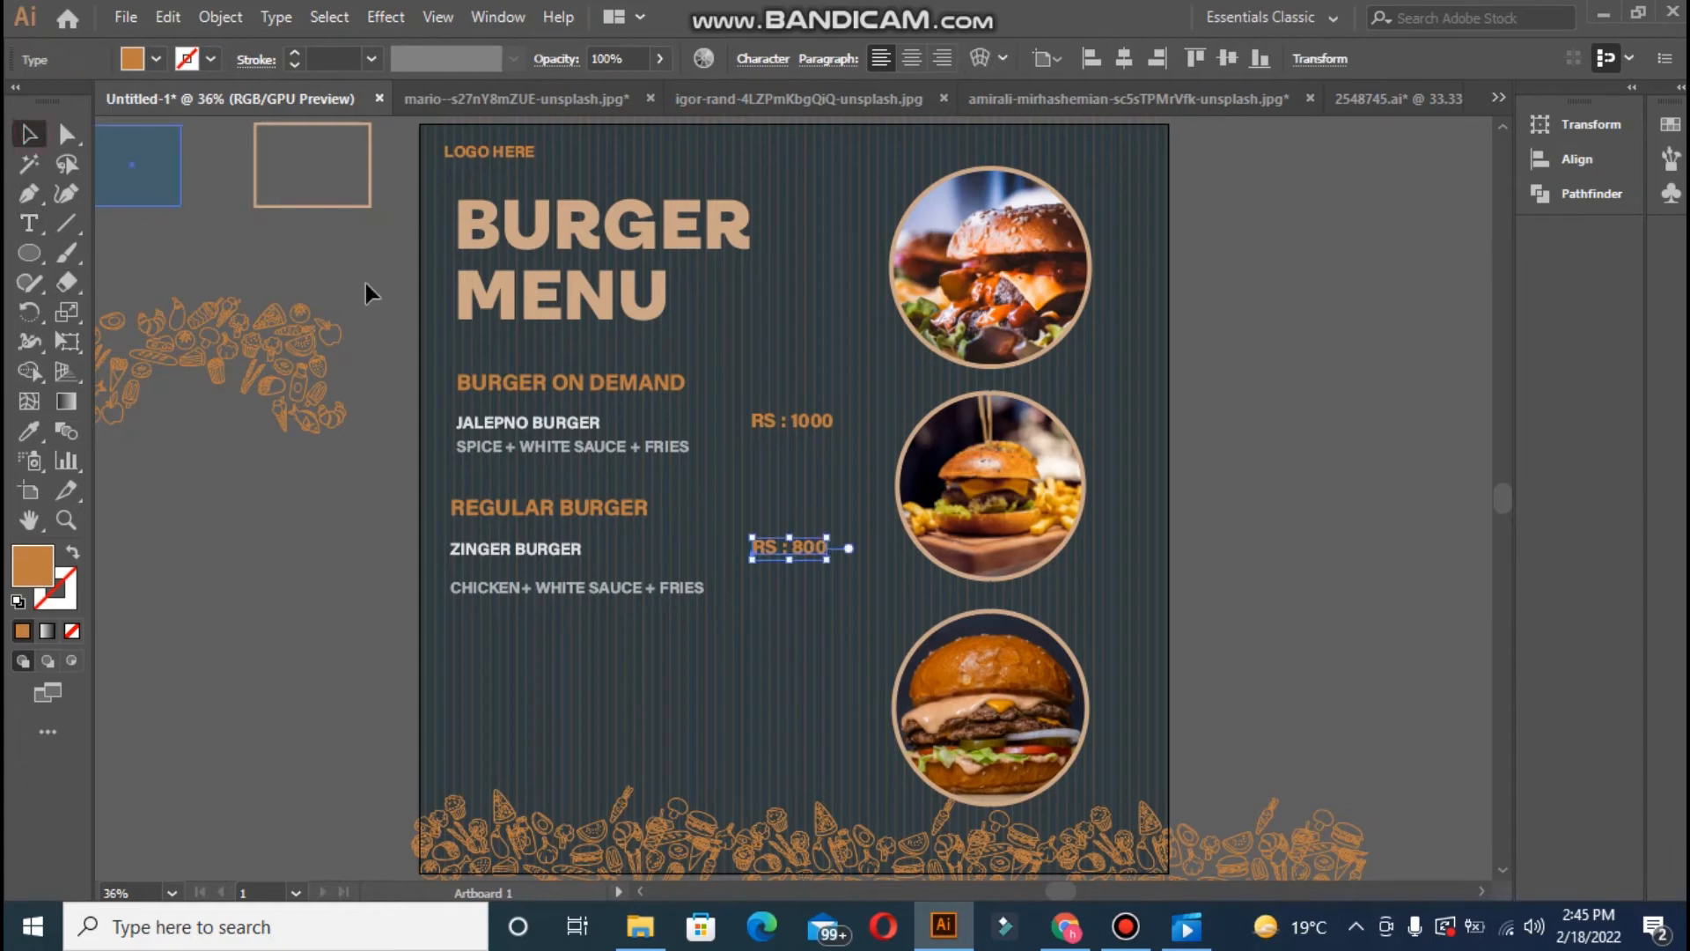
pyautogui.moveTo(519, 394); pyautogui.dragTo(505, 656)
pyautogui.click(339, 625)
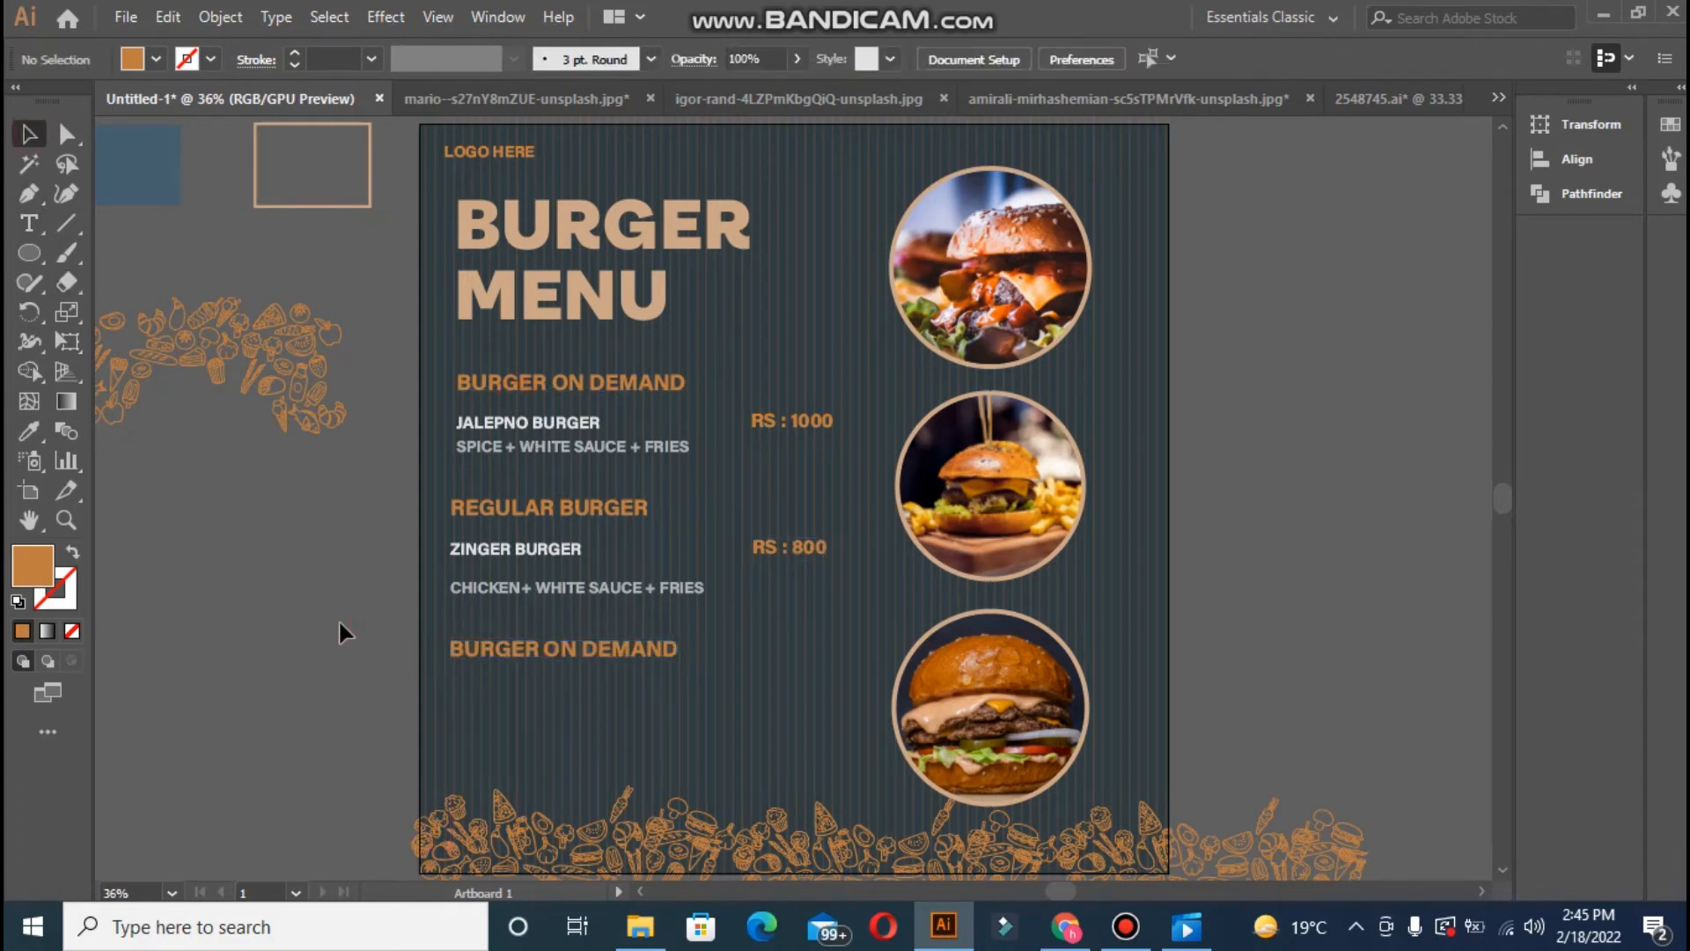
pyautogui.moveTo(494, 556); pyautogui.dragTo(495, 696)
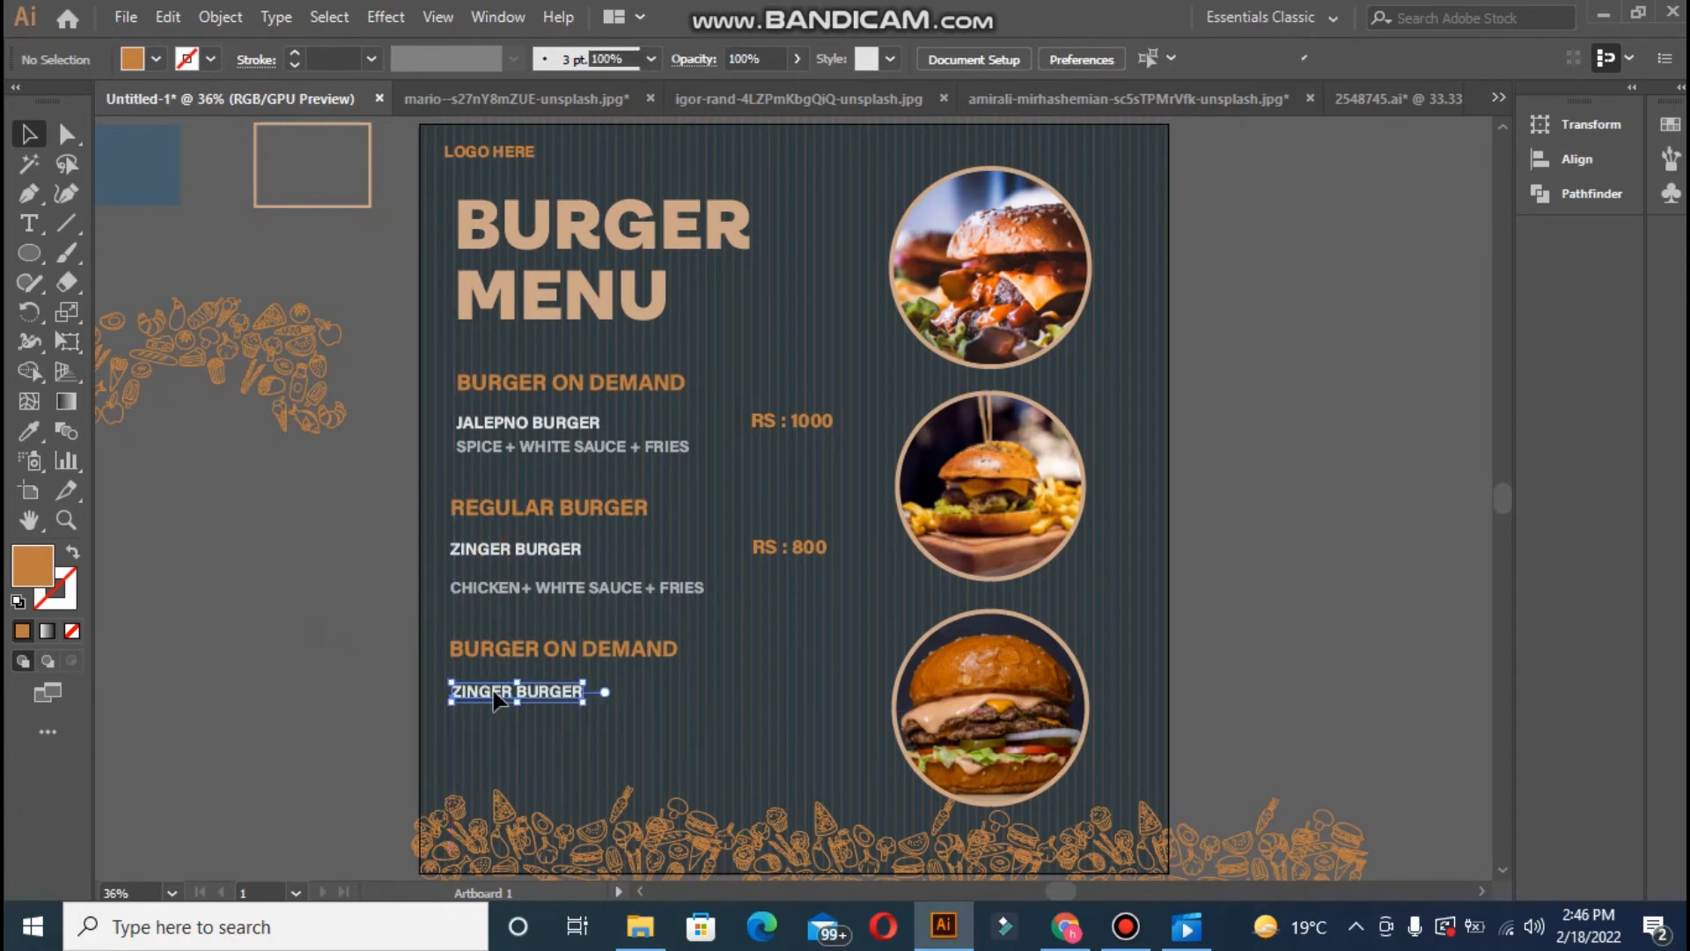
pyautogui.click(313, 595)
pyautogui.hotkey('ctrl', 'z')
pyautogui.hotkey('ctrl', 'z')
pyautogui.click(345, 526)
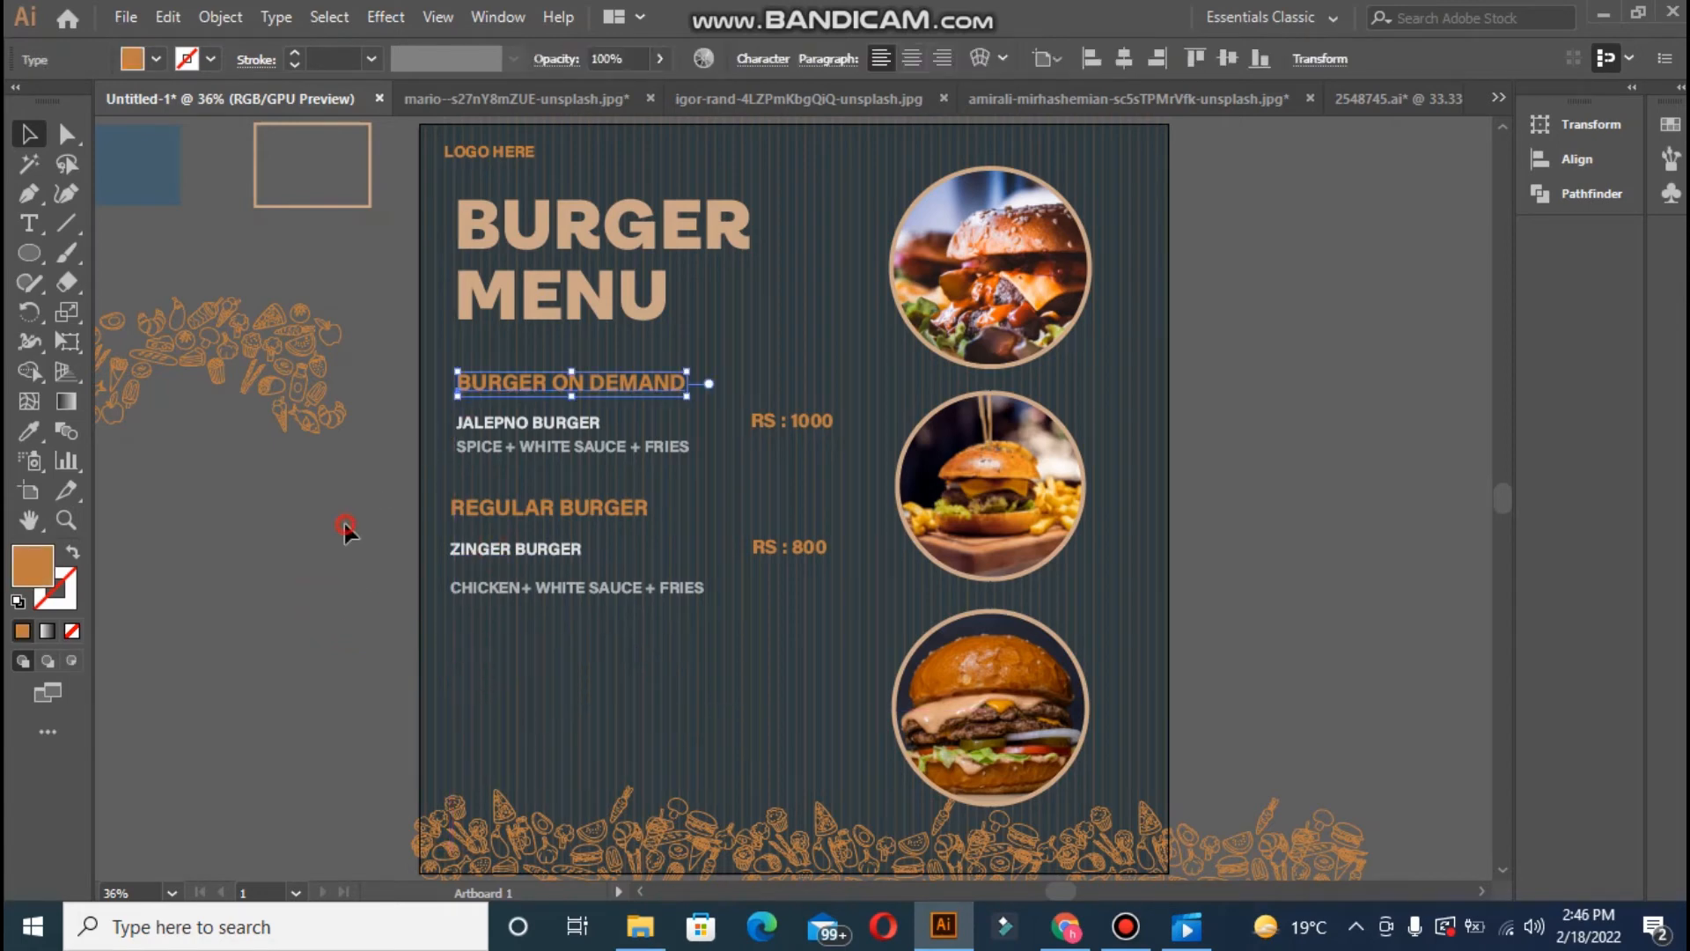
# - Duplicate the BURGER ON DEMAND heading, JALEPNO BURGER line and its ingredients line together below the REGULAR BURGER section
pyautogui.click(536, 427)
pyautogui.keyDown('shift'); pyautogui.click(559, 385); pyautogui.keyUp('shift')
pyautogui.keyDown('shift'); pyautogui.click(563, 445); pyautogui.keyUp('shift')
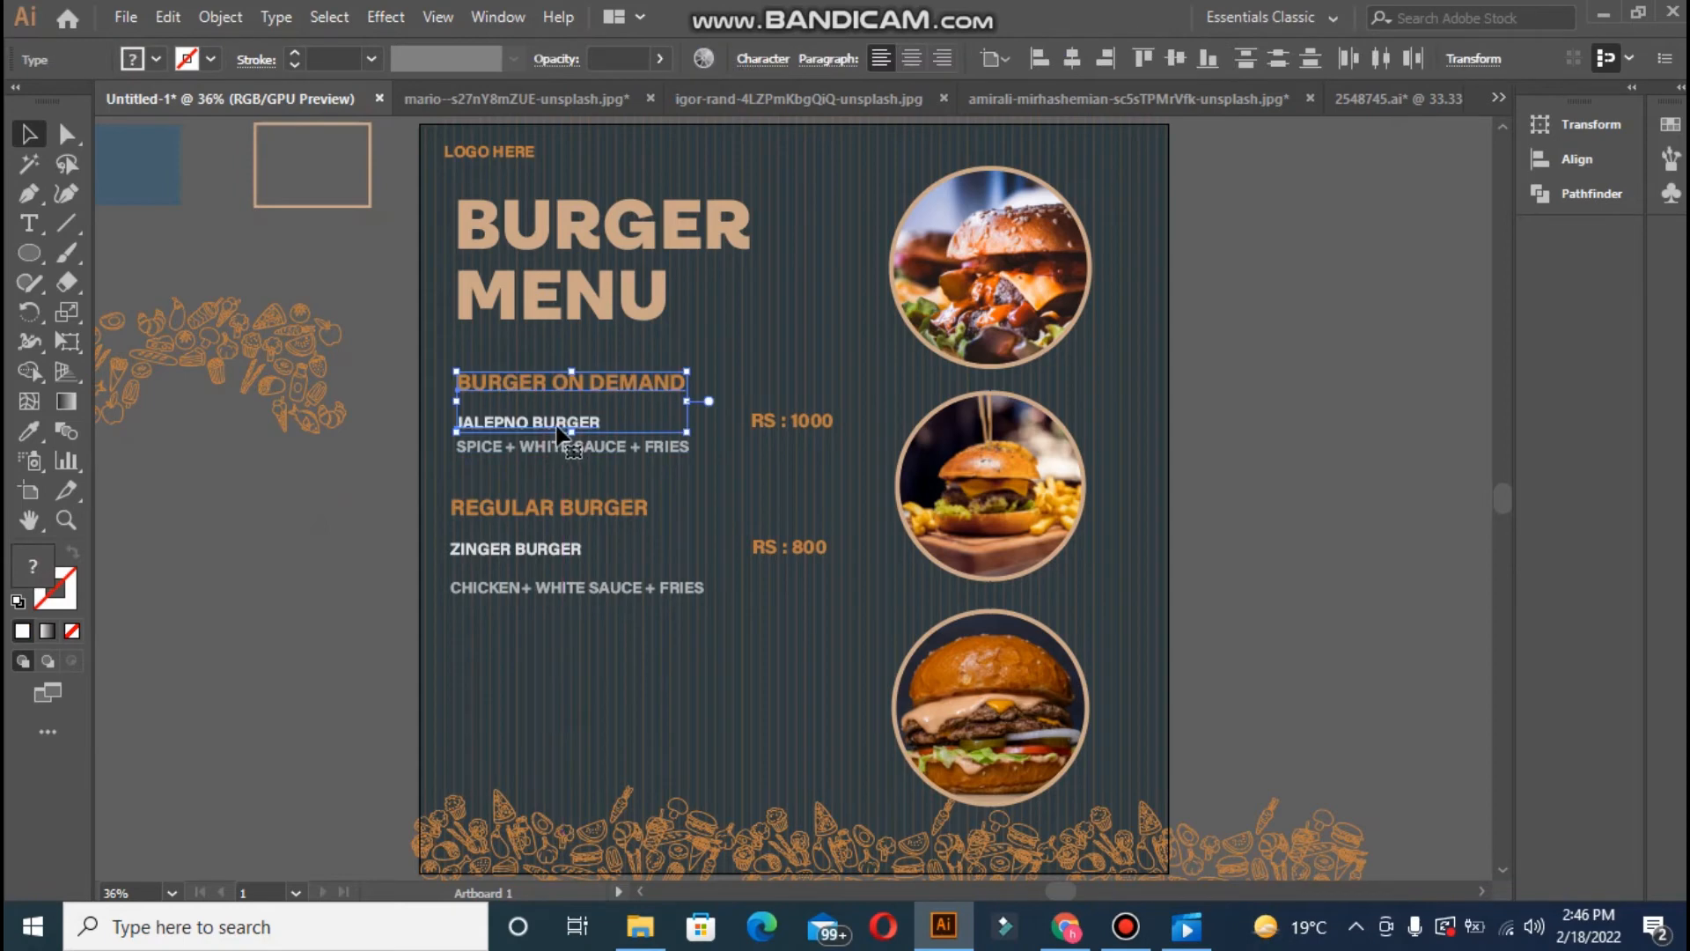
pyautogui.moveTo(568, 457); pyautogui.dragTo(563, 728)
pyautogui.click(554, 717)
# - Change the copied section's item to BLACK BURGER and its ingredients to SPICE + BLACK SAUCE + FRIES
pyautogui.doubleClick(523, 685)
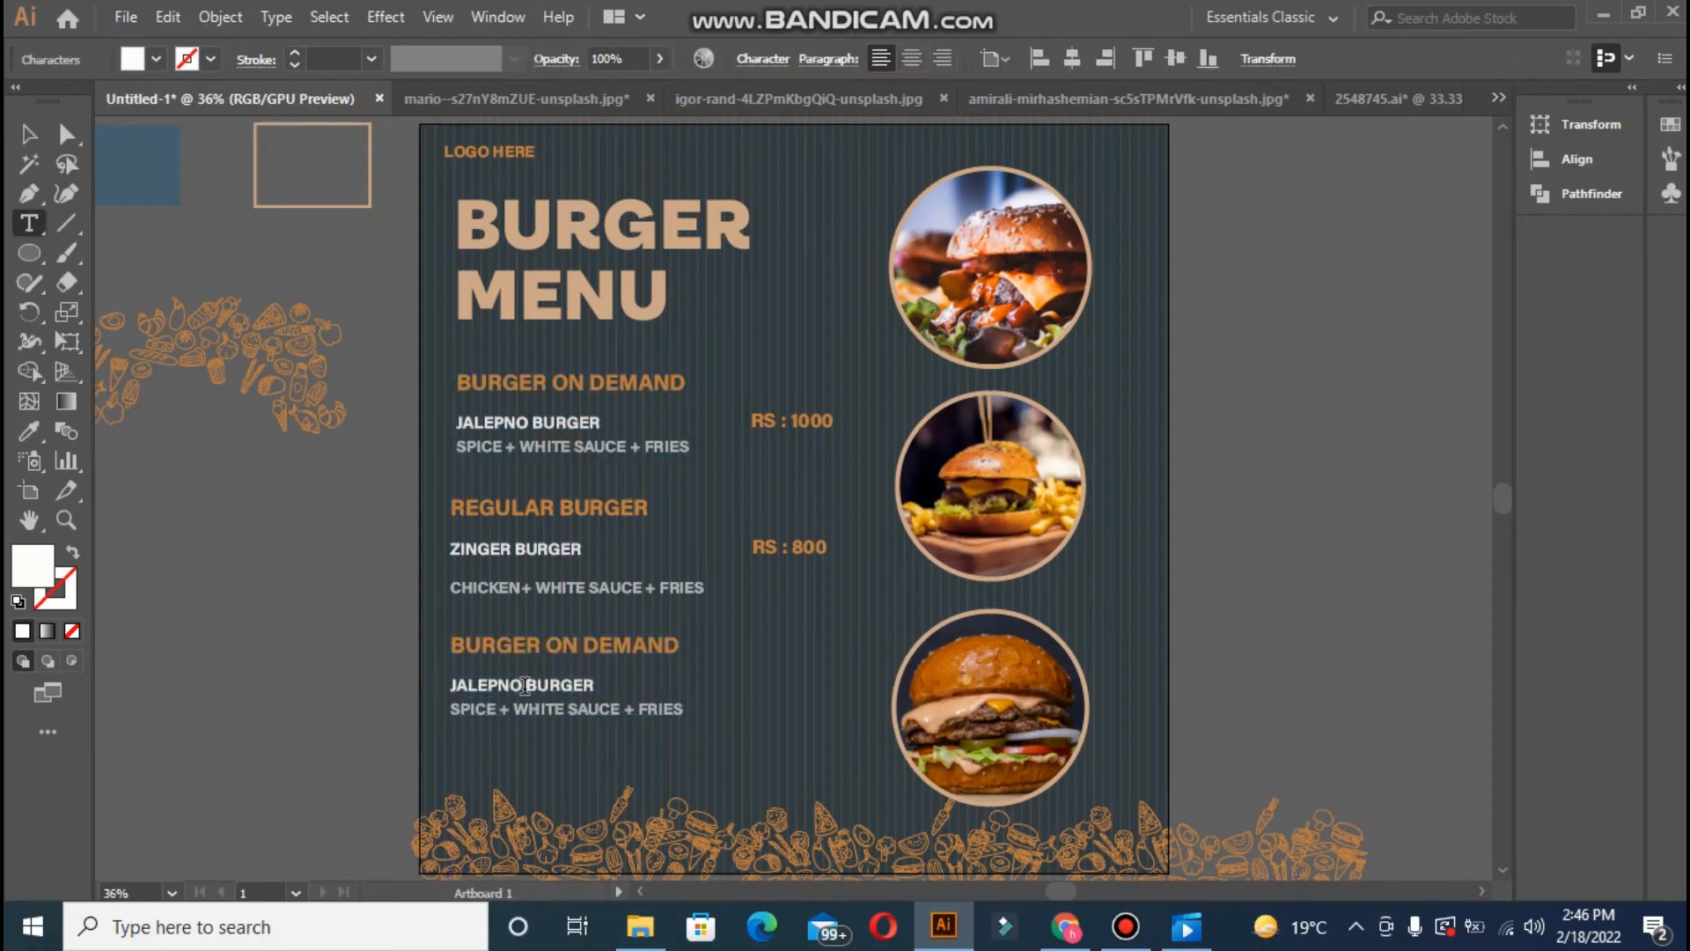
pyautogui.doubleClick(519, 685)
pyautogui.write('BLACK')
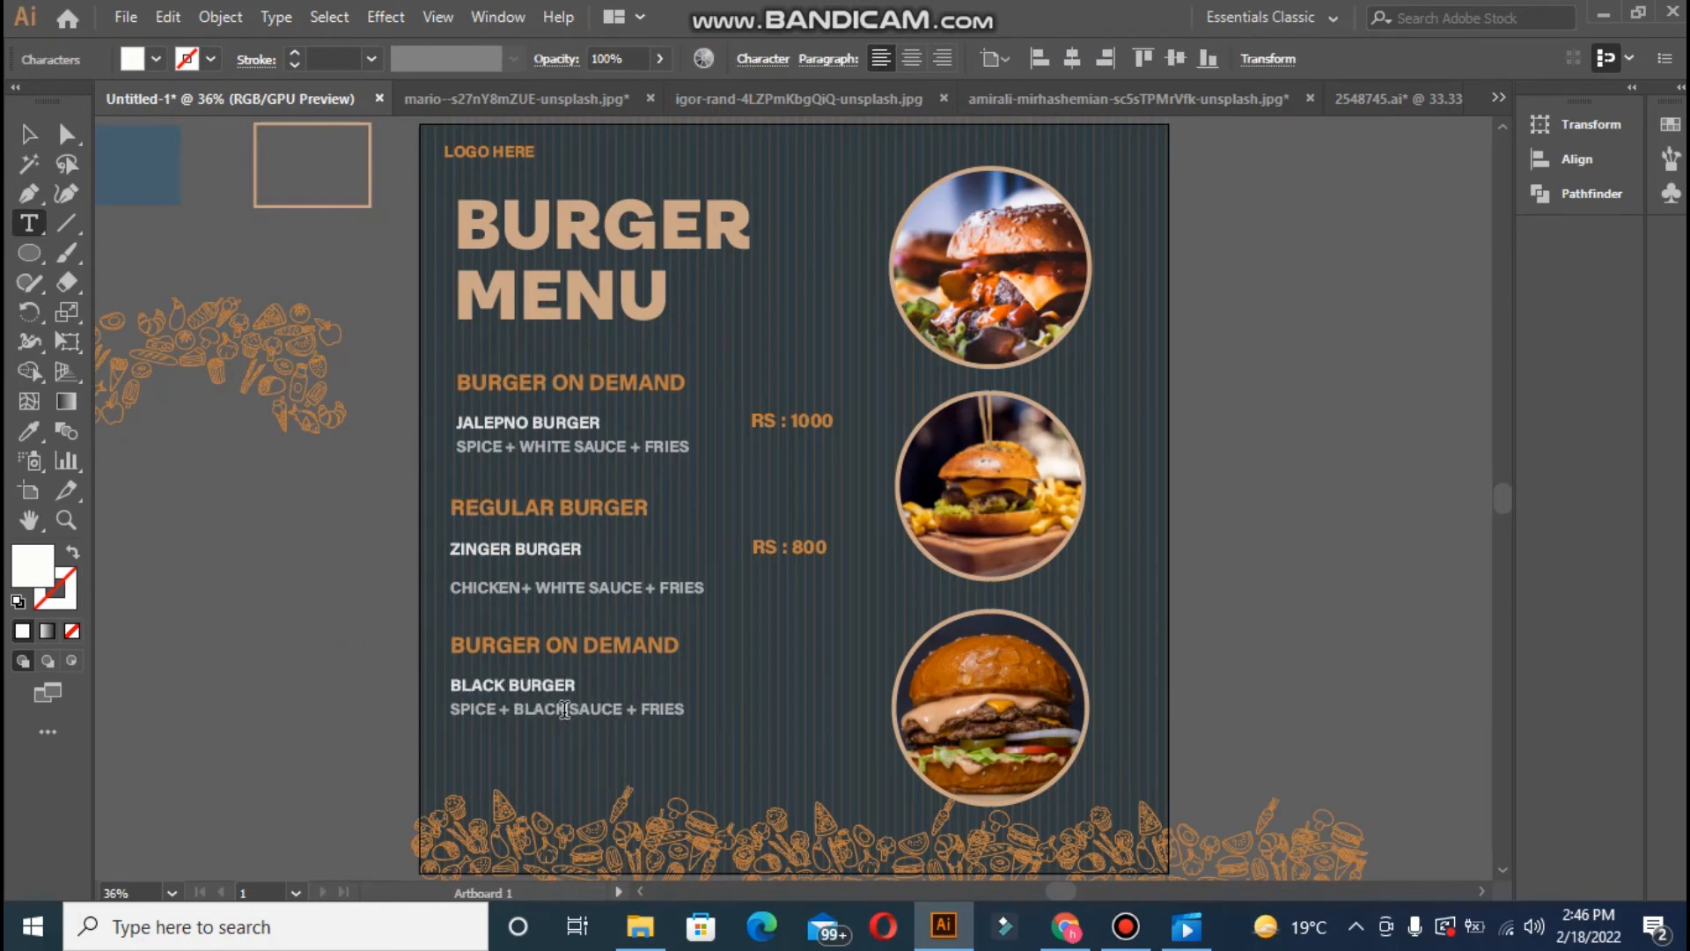
pyautogui.click(29, 134)
# - Move the SPICE + BLACK SAUCE + FRIES line up to sit directly beneath BLACK BURGER
pyautogui.click(582, 692)
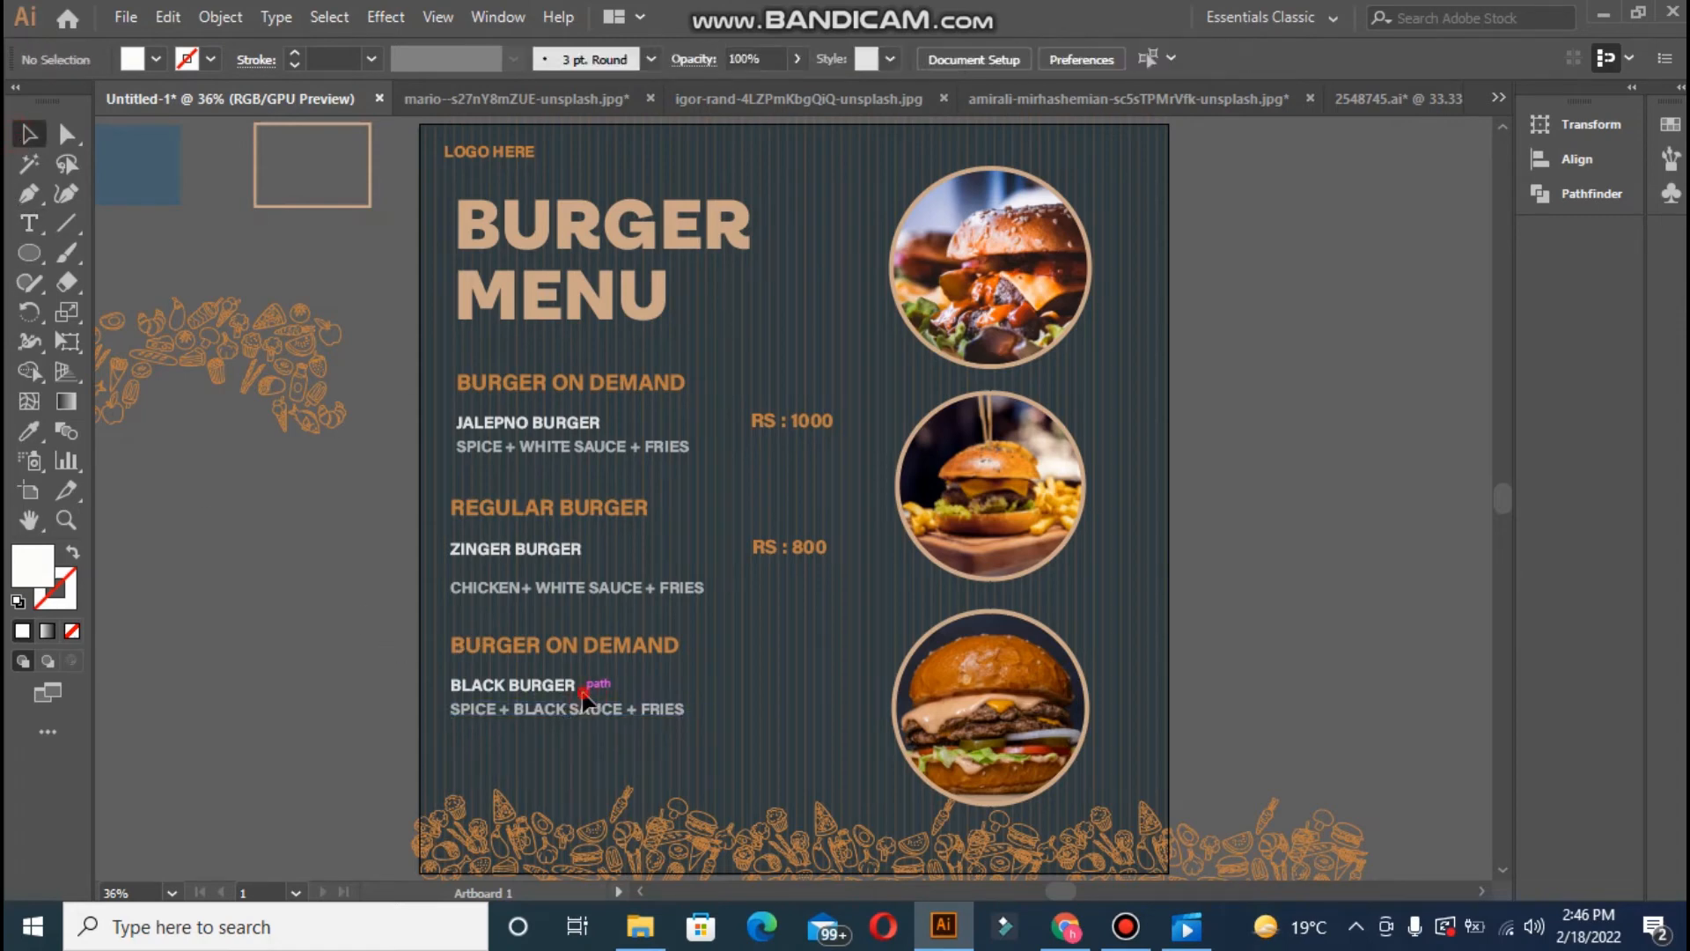
pyautogui.click(577, 696)
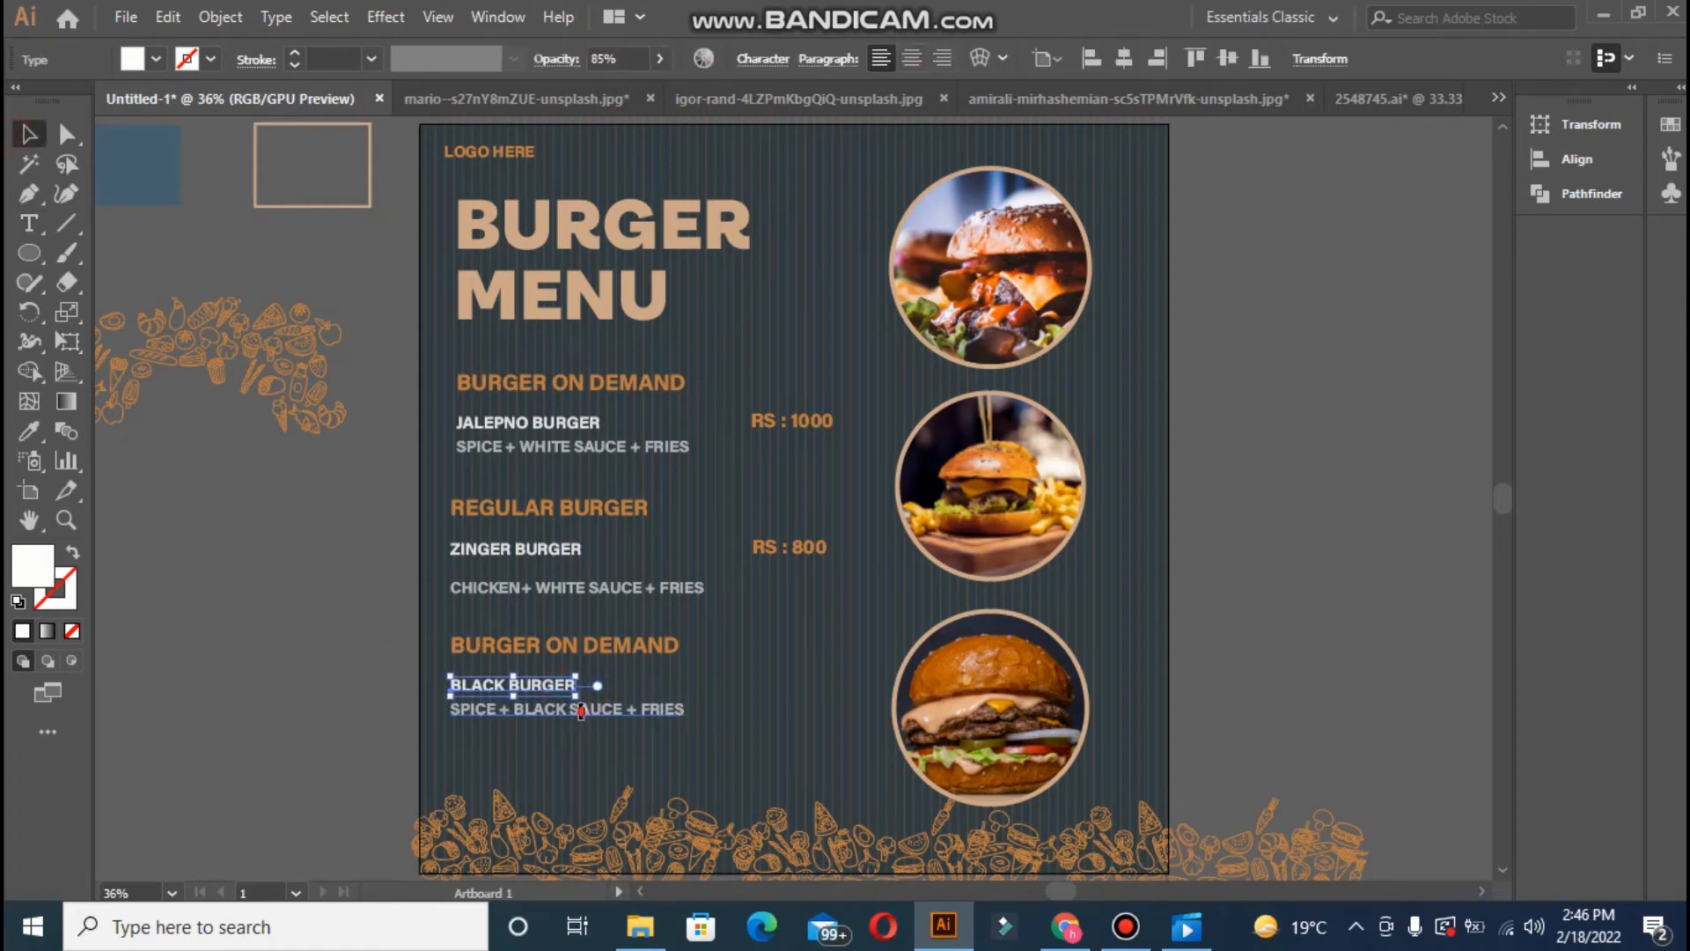
pyautogui.click(441, 720)
pyautogui.click(462, 709)
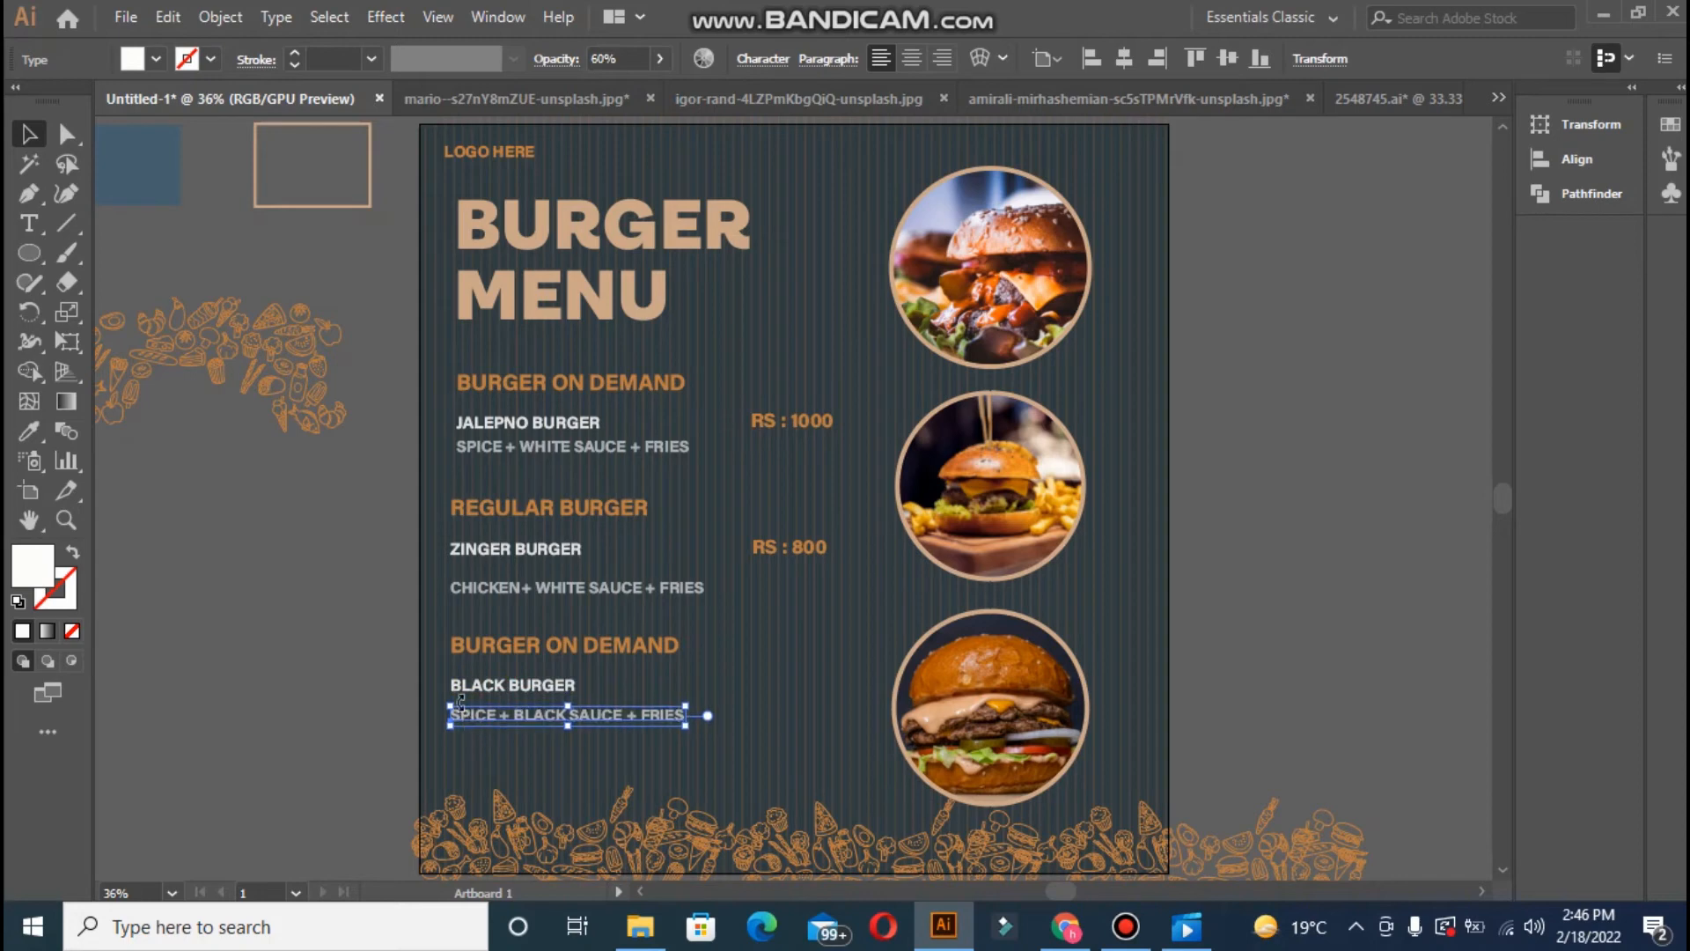
pyautogui.press('Up')
pyautogui.press('Up')
pyautogui.press('Up')
pyautogui.press('Up')
pyautogui.press('Up')
pyautogui.press('Up')
pyautogui.press('Up')
# - Move the CHICKEN+ WHITE SAUCE + FRIES line up closer beneath ZINGER BURGER
pyautogui.click(540, 602)
pyautogui.click(541, 592)
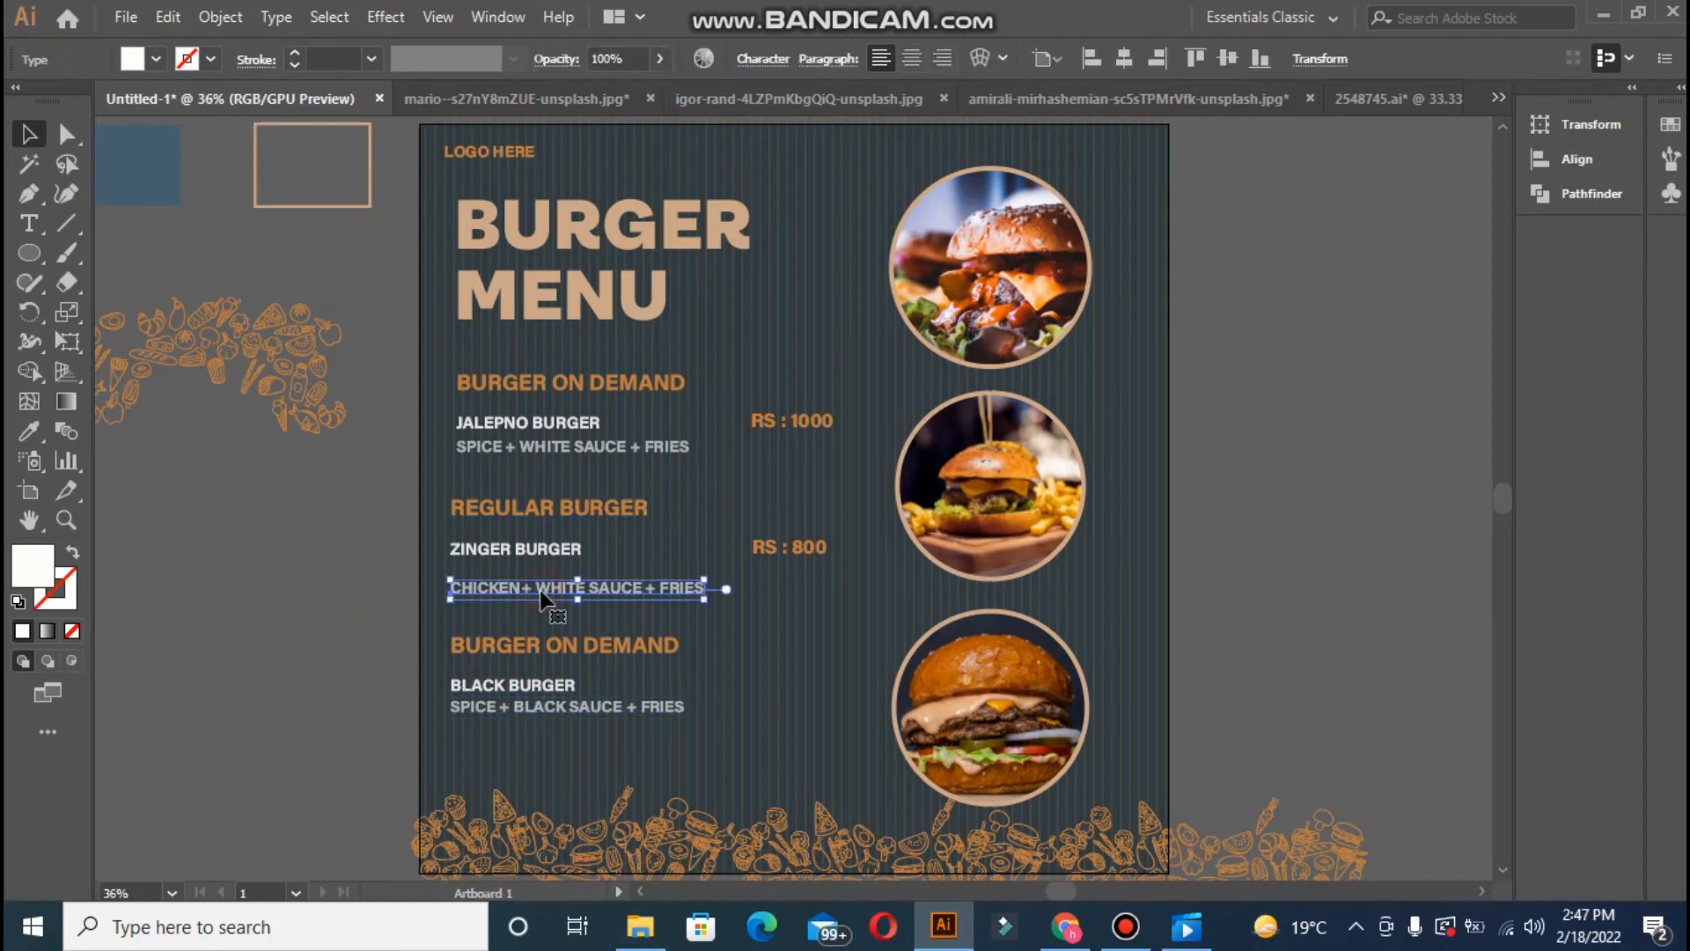
pyautogui.press('Up')
pyautogui.press('Up')
pyautogui.press('Up')
pyautogui.press('Up')
pyautogui.press('Up')
pyautogui.press('Up')
pyautogui.press('Up')
pyautogui.press('Up')
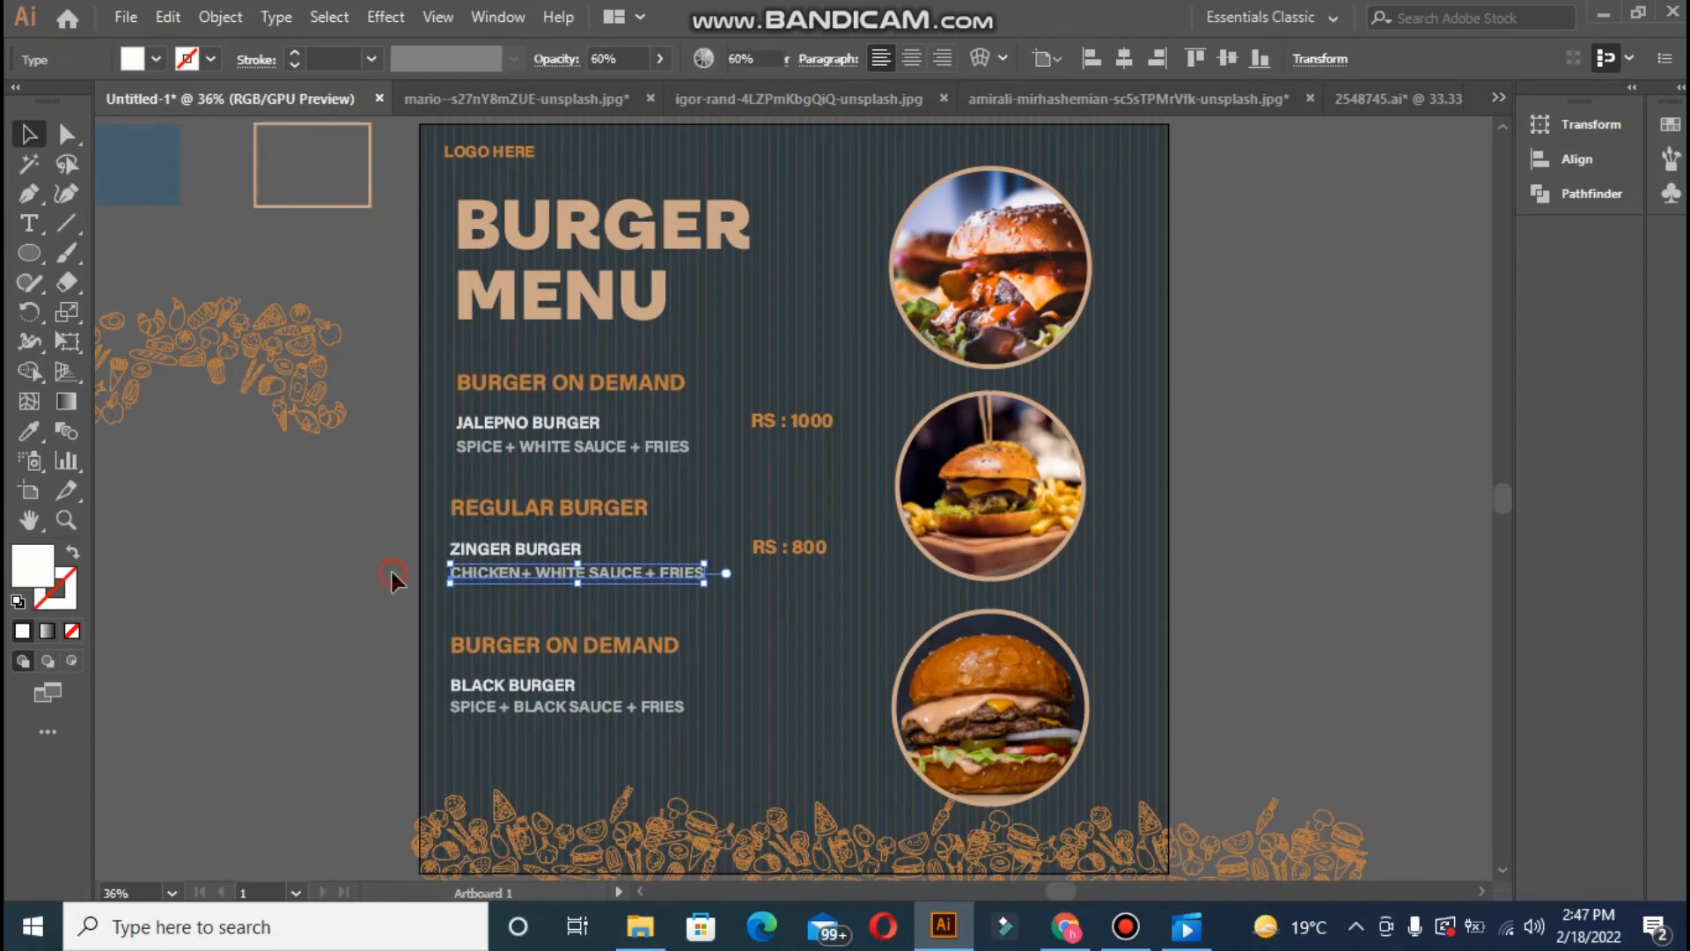
pyautogui.click(393, 577)
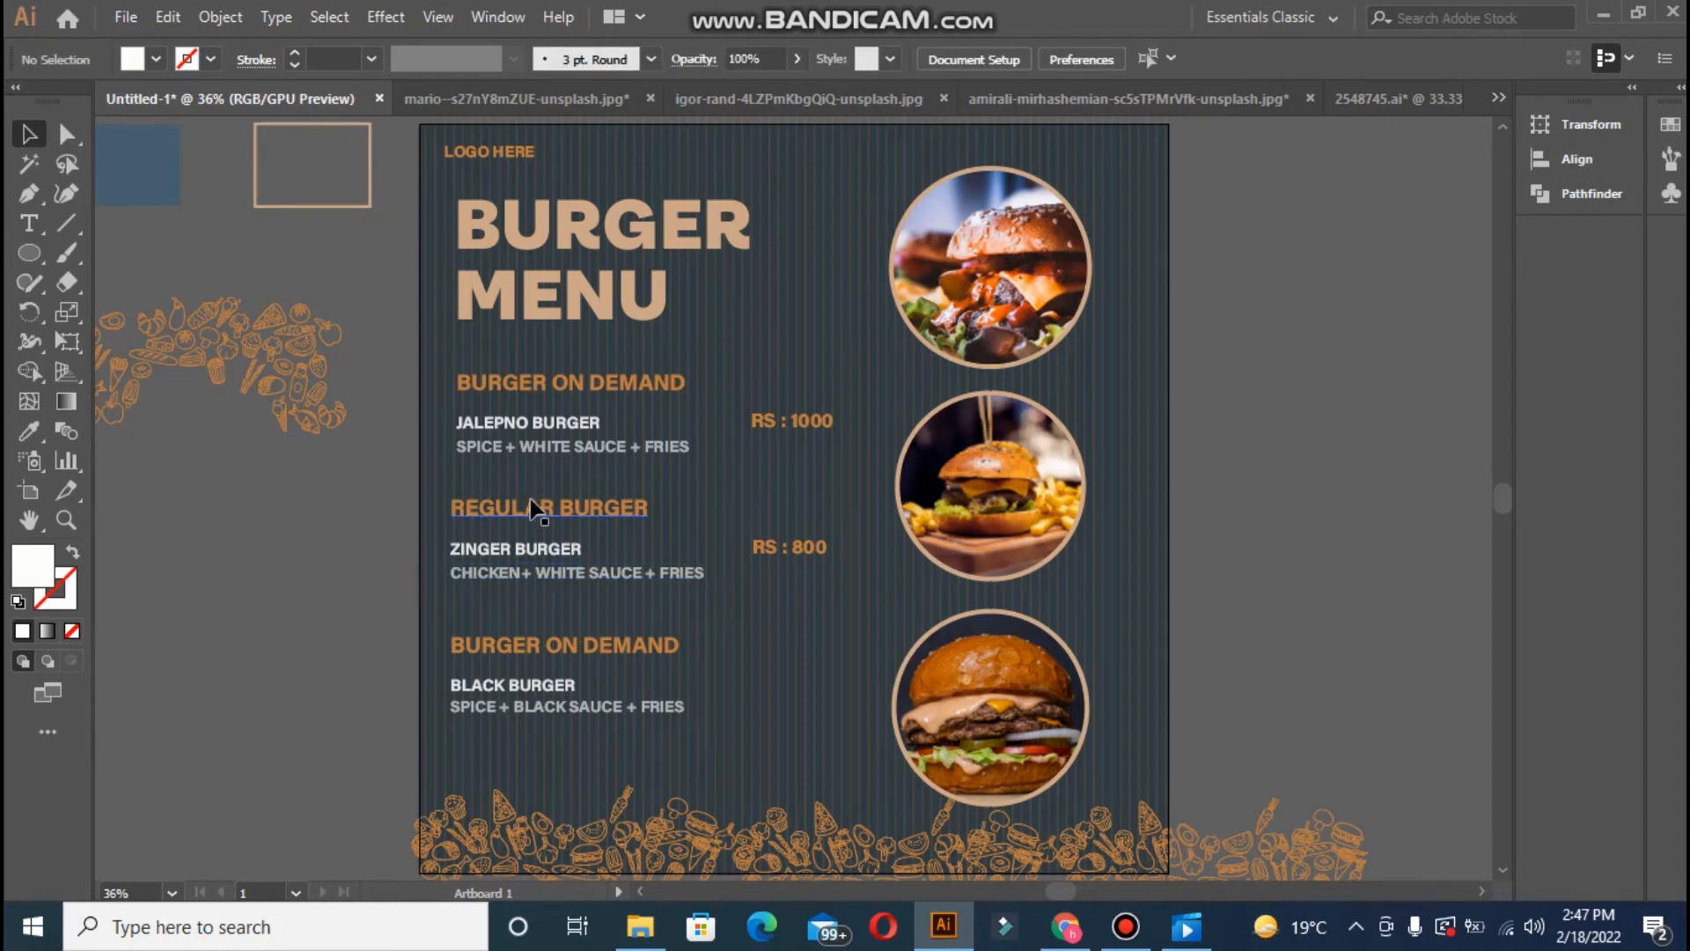
# - Left-align JALEPNO BURGER and its ingredients line to the BURGER ON DEMAND heading above them
pyautogui.click(504, 394)
pyautogui.keyDown('shift'); pyautogui.click(514, 440); pyautogui.keyUp('shift')
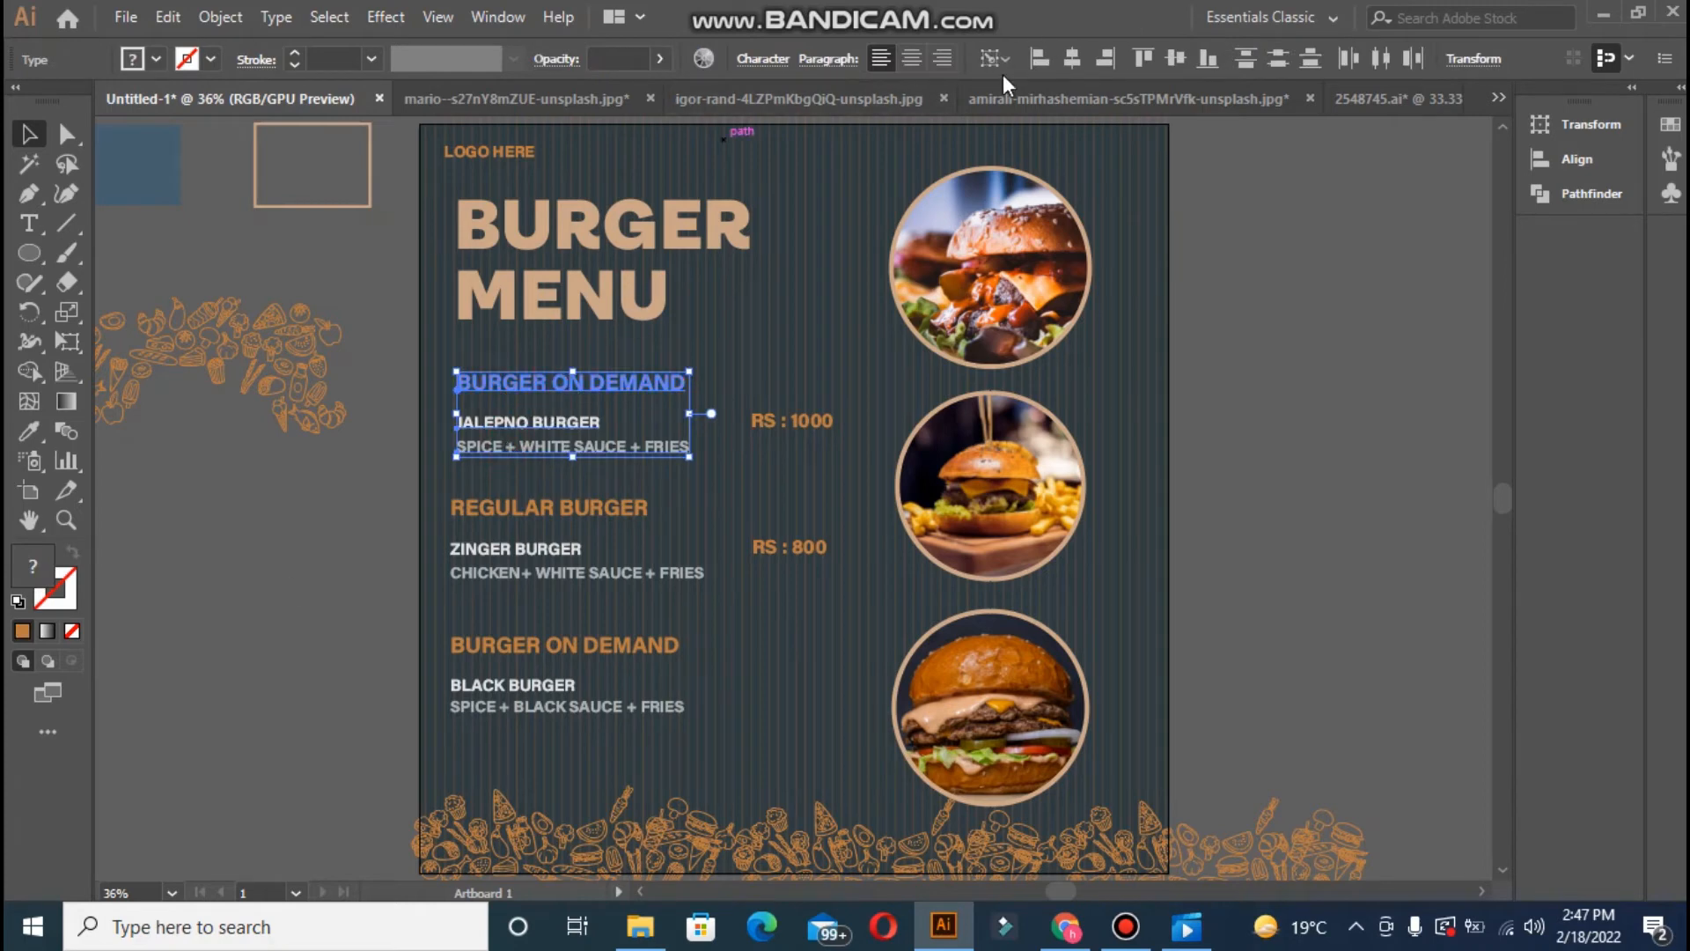
pyautogui.click(1072, 58)
pyautogui.click(1038, 59)
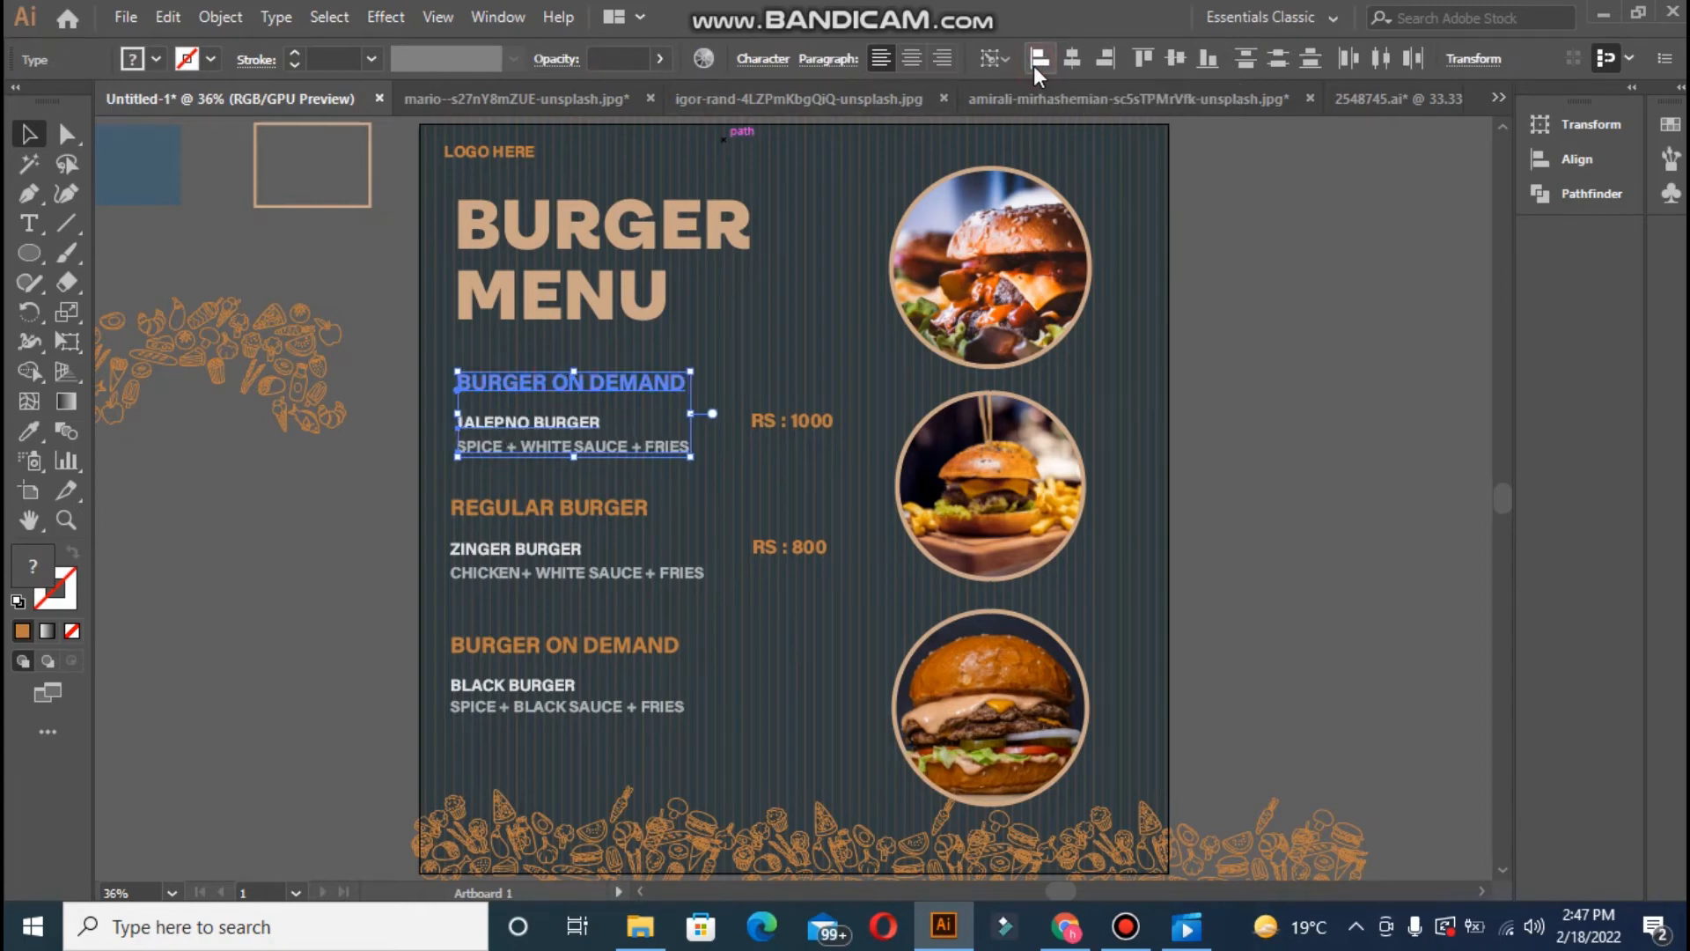
# - Left-align the REGULAR BURGER heading, ZINGER BURGER and its ingredients line, using the heading as the reference
pyautogui.click(368, 572)
pyautogui.click(536, 502)
pyautogui.keyDown('shift'); pyautogui.click(528, 549); pyautogui.keyUp('shift')
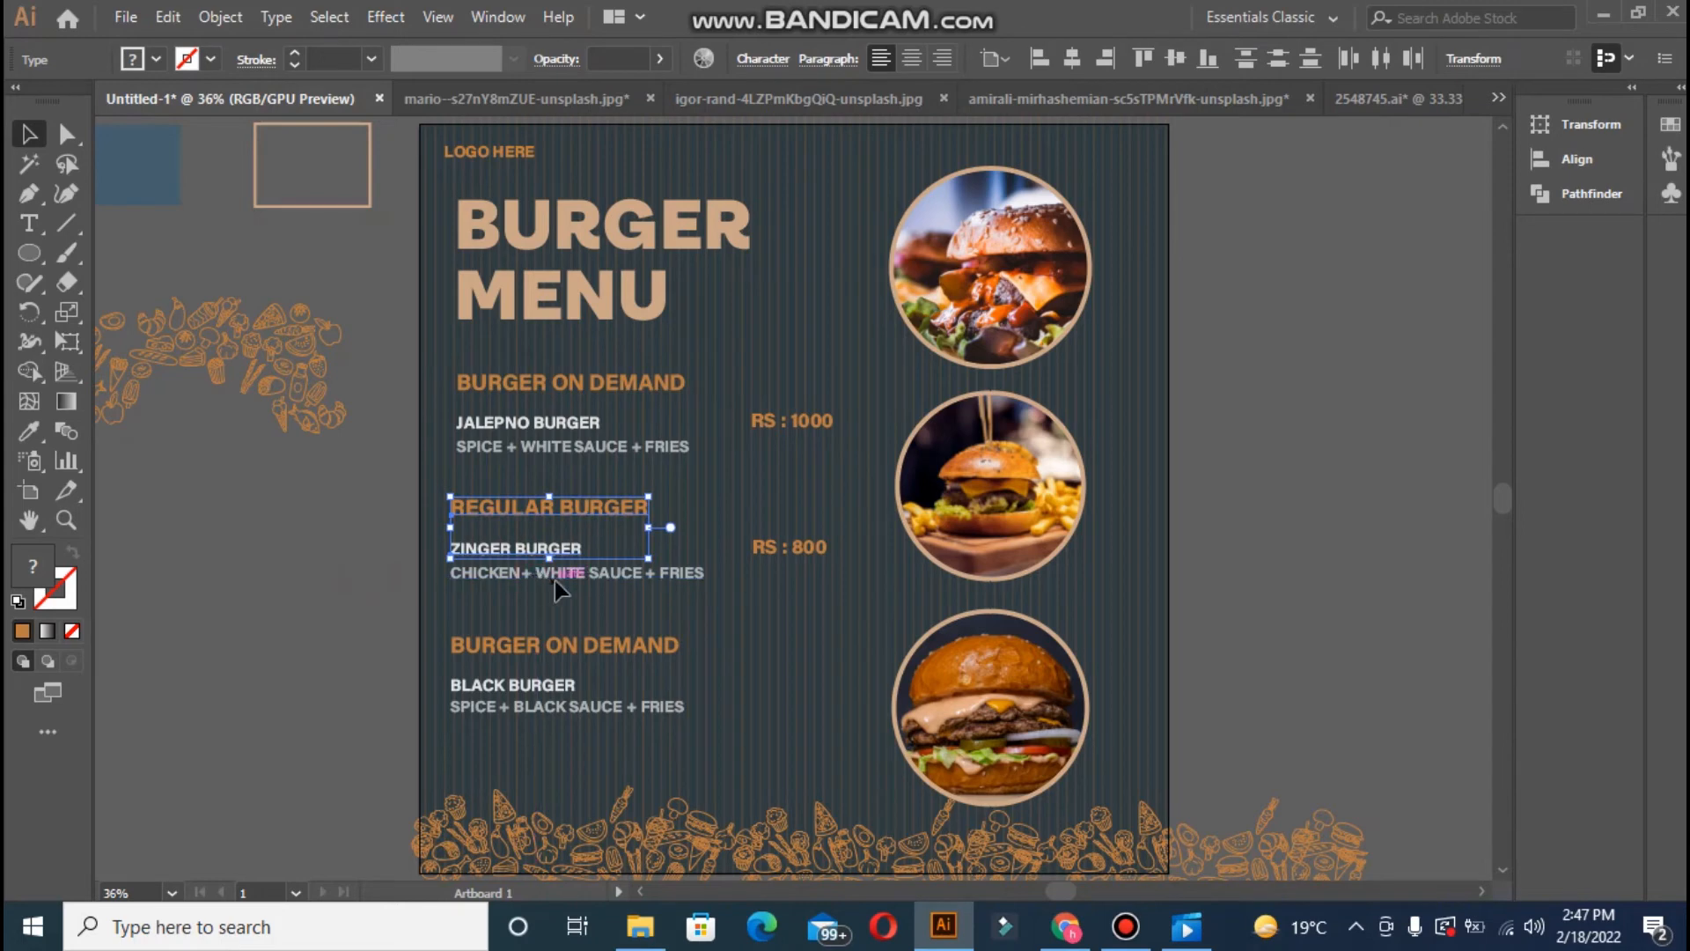
pyautogui.keyDown('shift'); pyautogui.click(555, 574); pyautogui.keyUp('shift')
pyautogui.click(1037, 59)
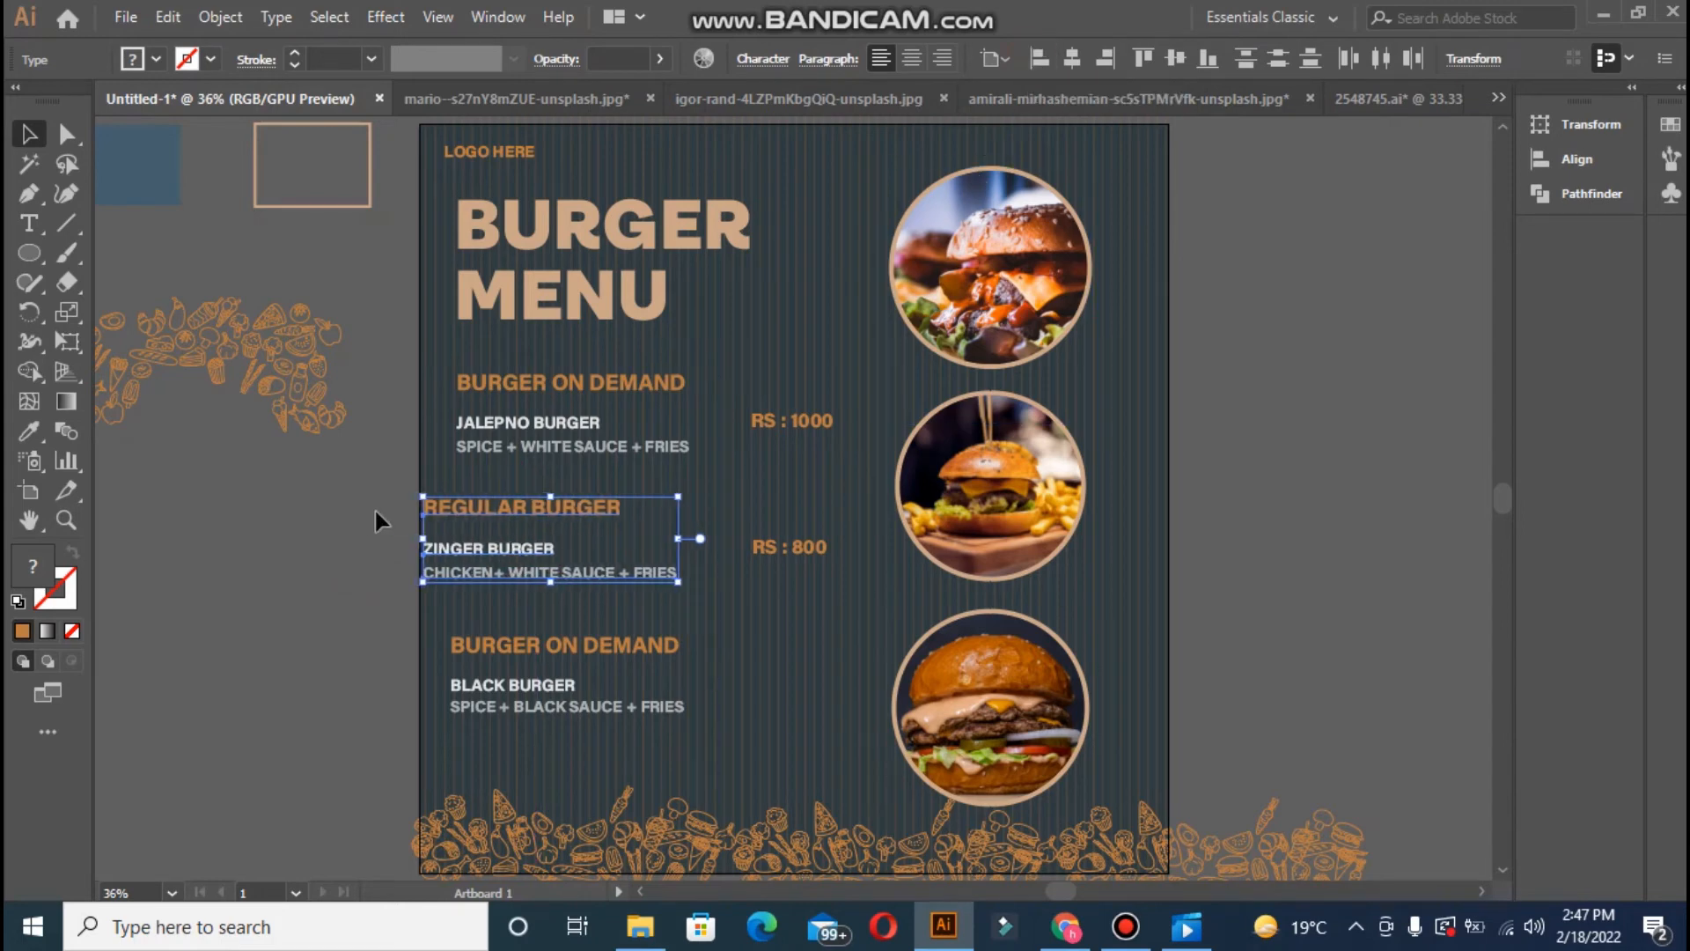
pyautogui.press('Left')
pyautogui.press('Left')
pyautogui.press('Left')
pyautogui.press('Left')
pyautogui.press('Left')
pyautogui.press('Left')
pyautogui.press('Left')
pyautogui.hotkey('shift', 'Right')
pyautogui.hotkey('shift', 'Right')
pyautogui.hotkey('shift', 'Right')
pyautogui.hotkey('shift', 'Right')
pyautogui.hotkey('shift', 'Right')
pyautogui.hotkey('shift', 'Right')
pyautogui.hotkey('shift', 'Right')
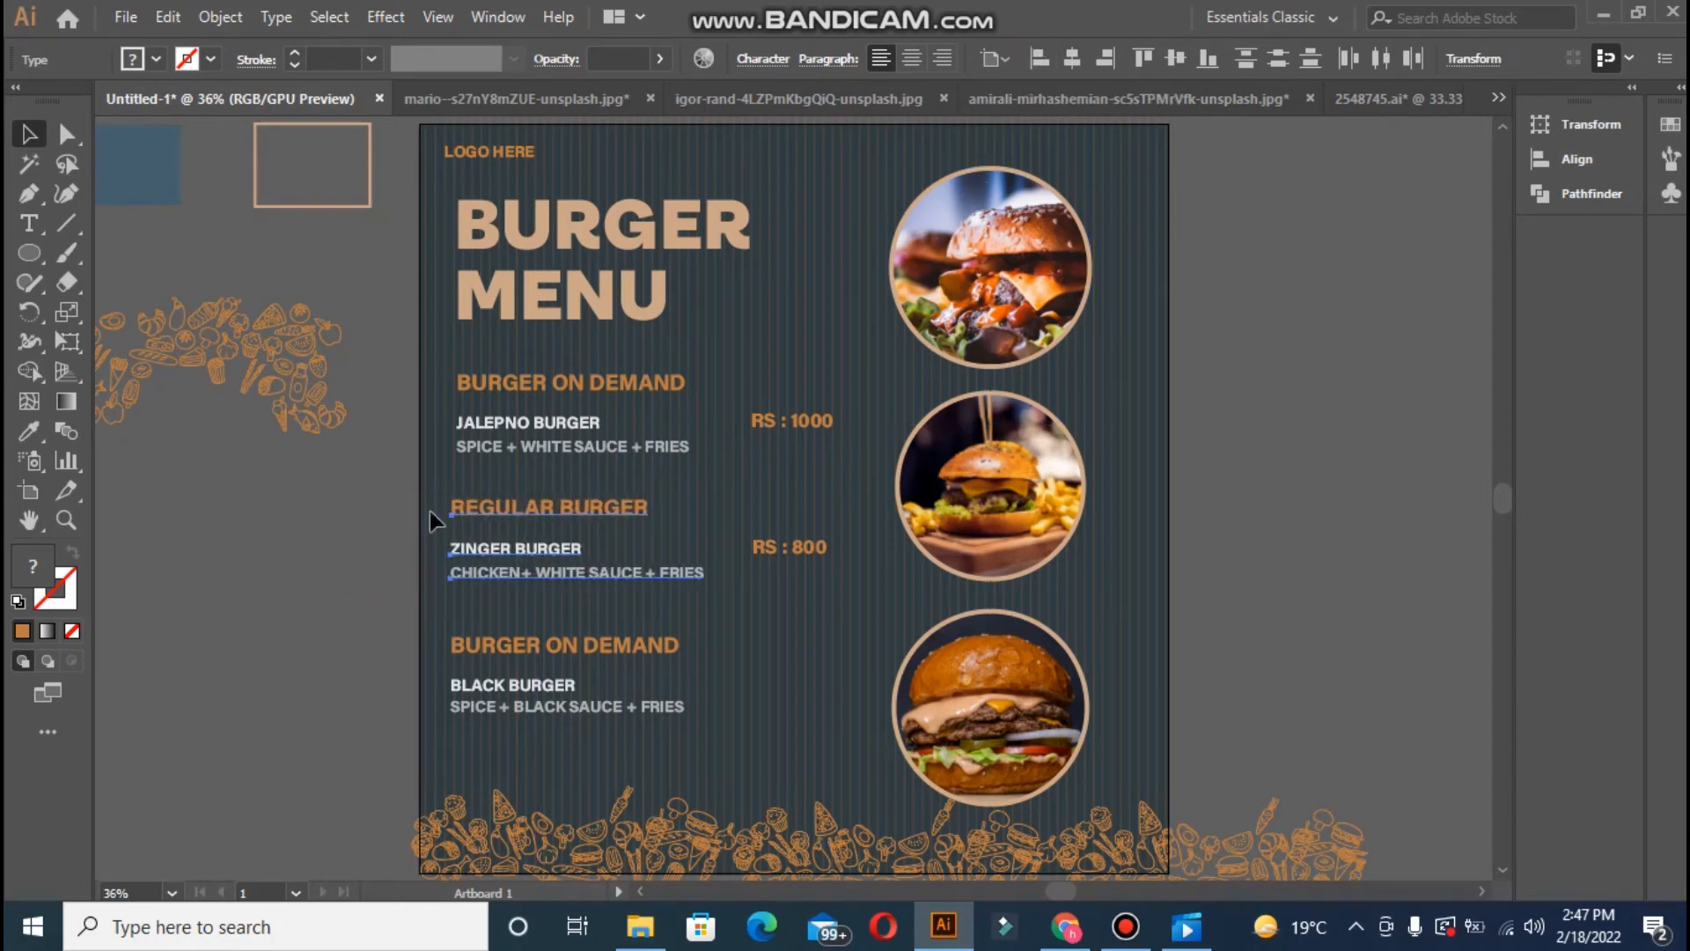
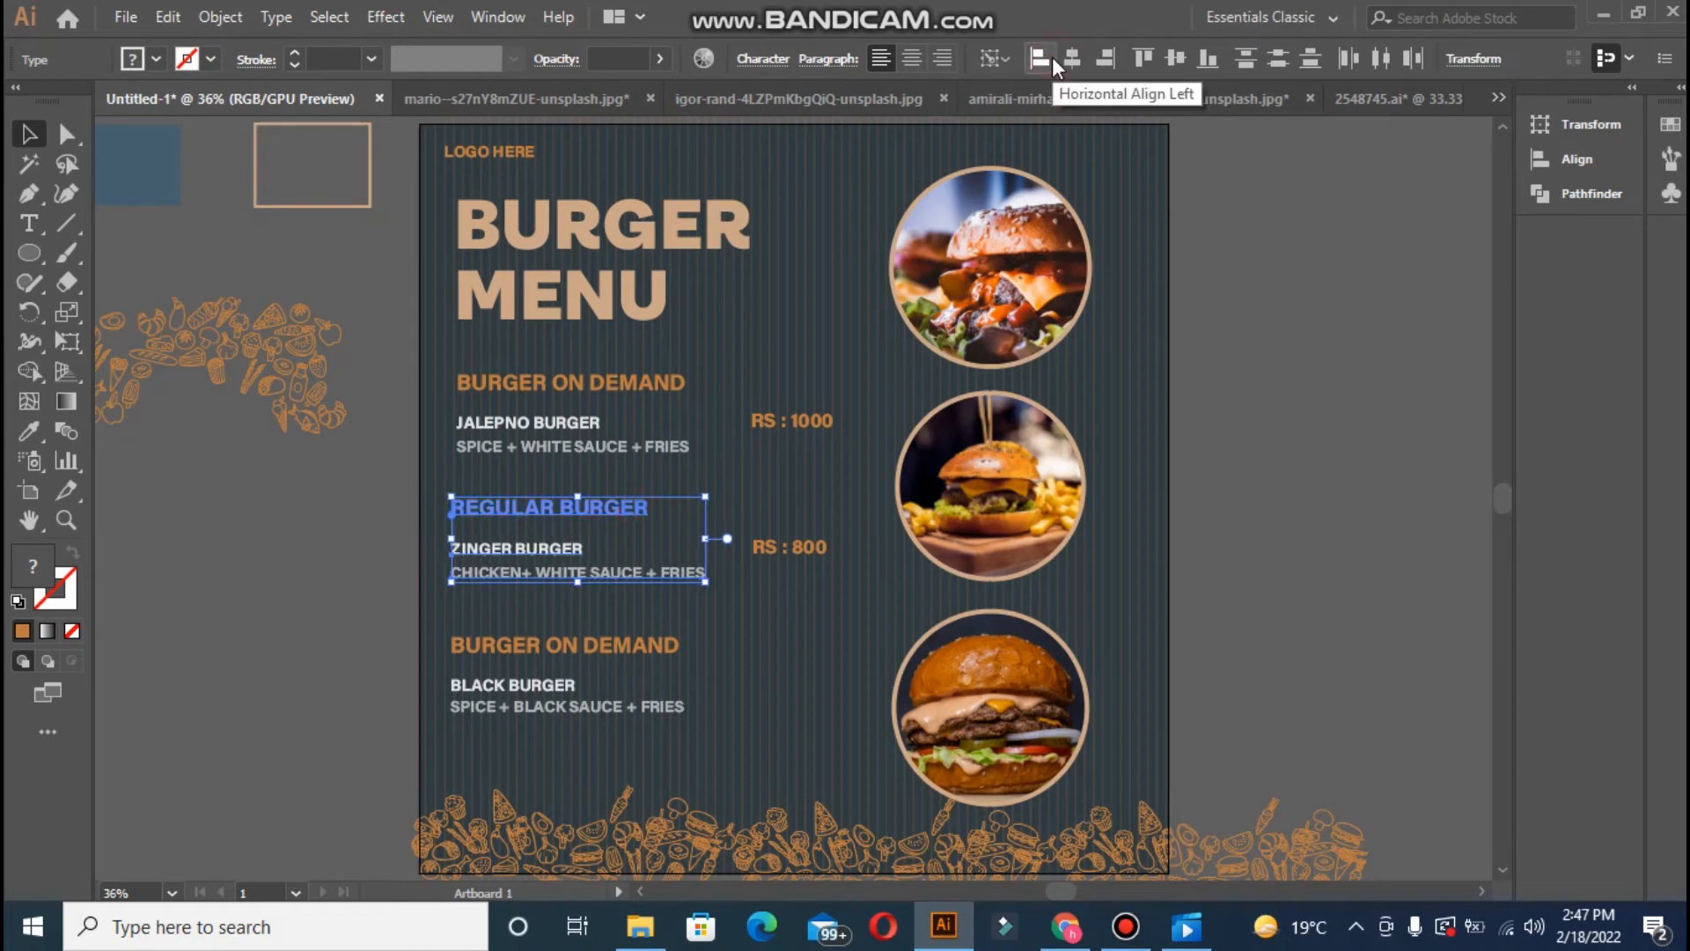
# - Left-align BLACK BURGER and its ingredients line to the lower BURGER ON DEMAND heading
pyautogui.moveTo(354, 649); pyautogui.dragTo(548, 715)
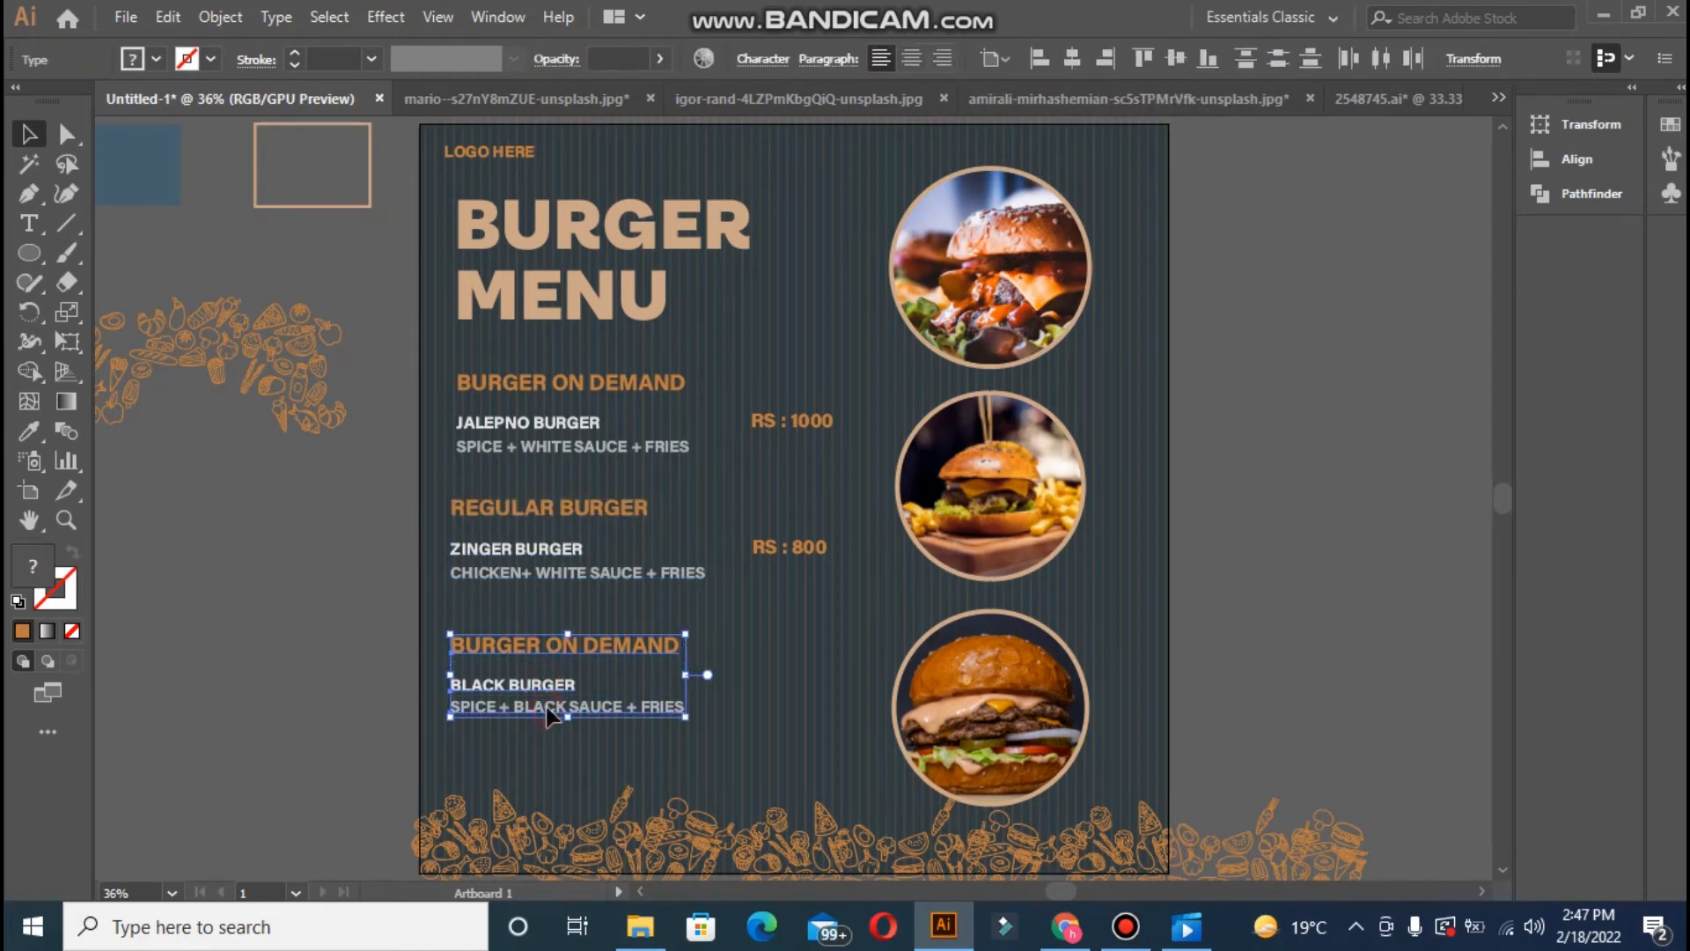
pyautogui.click(568, 646)
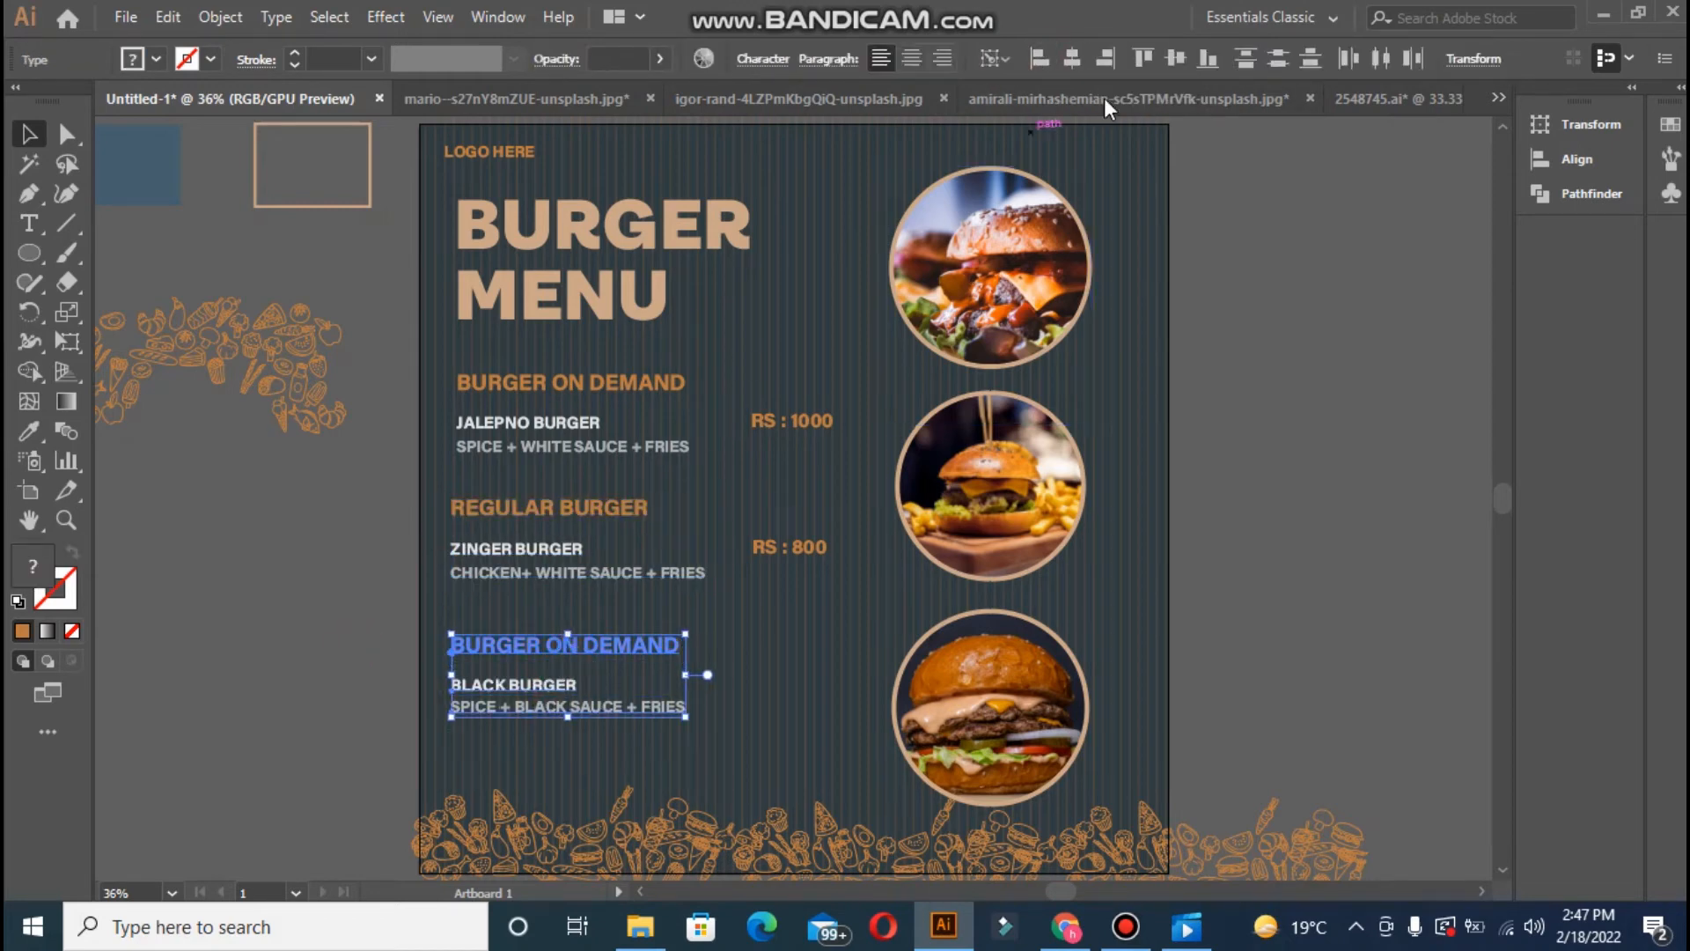
pyautogui.click(1185, 66)
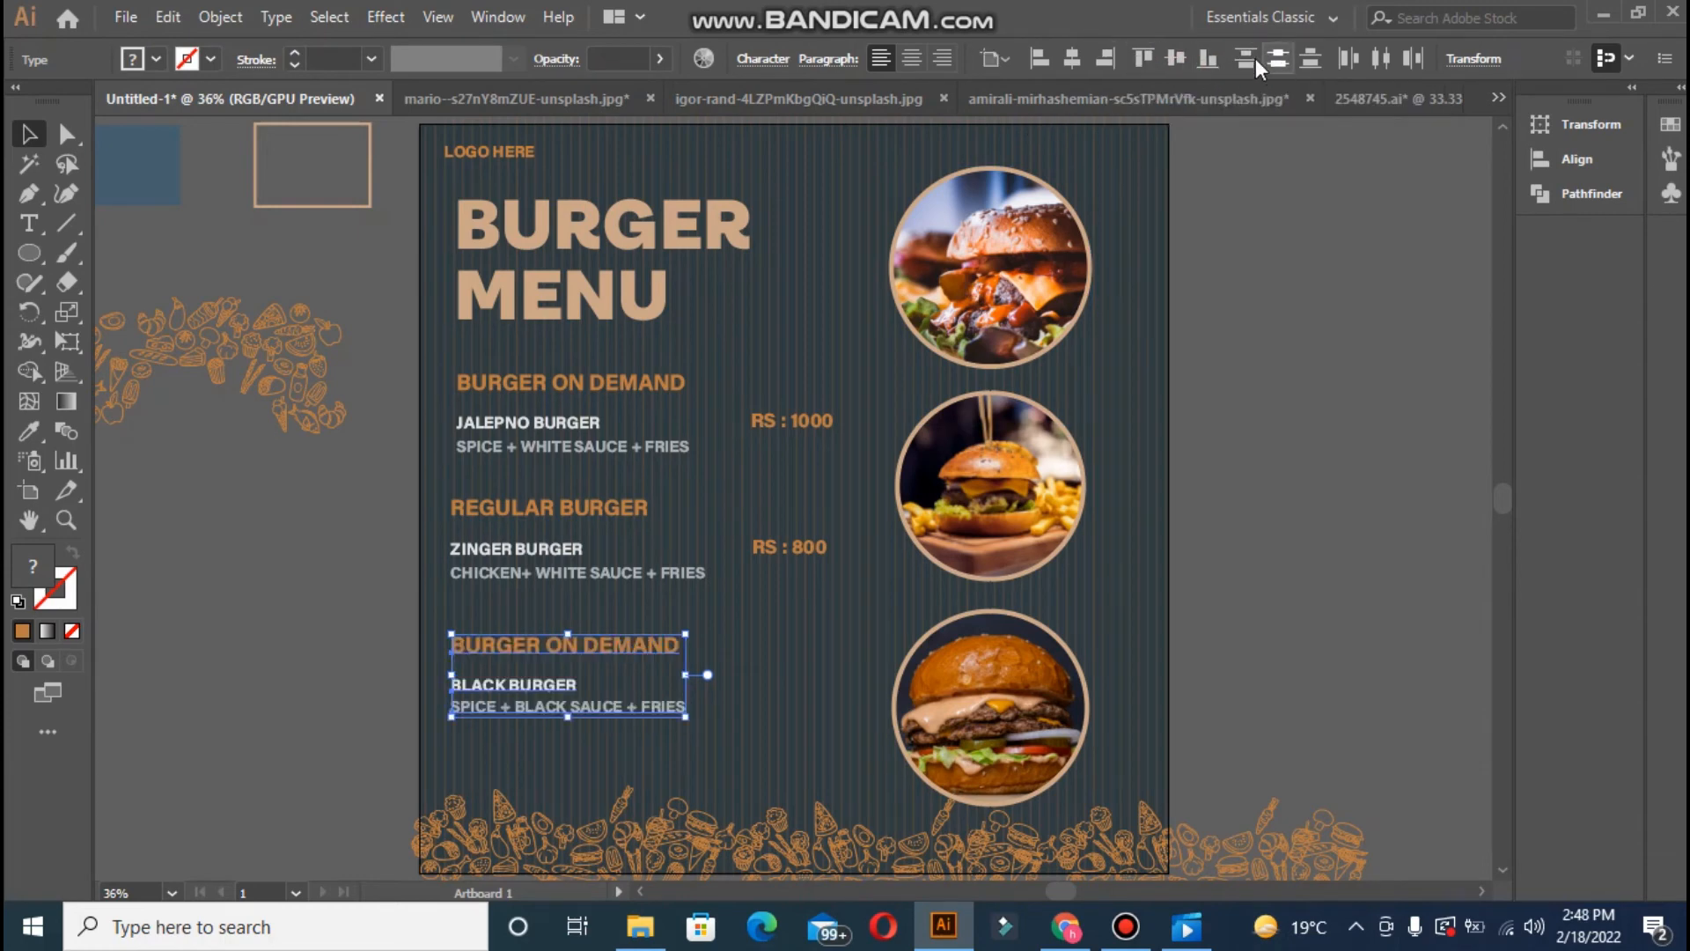
pyautogui.click(1140, 58)
pyautogui.hotkey('ctrl', 'z')
pyautogui.click(262, 535)
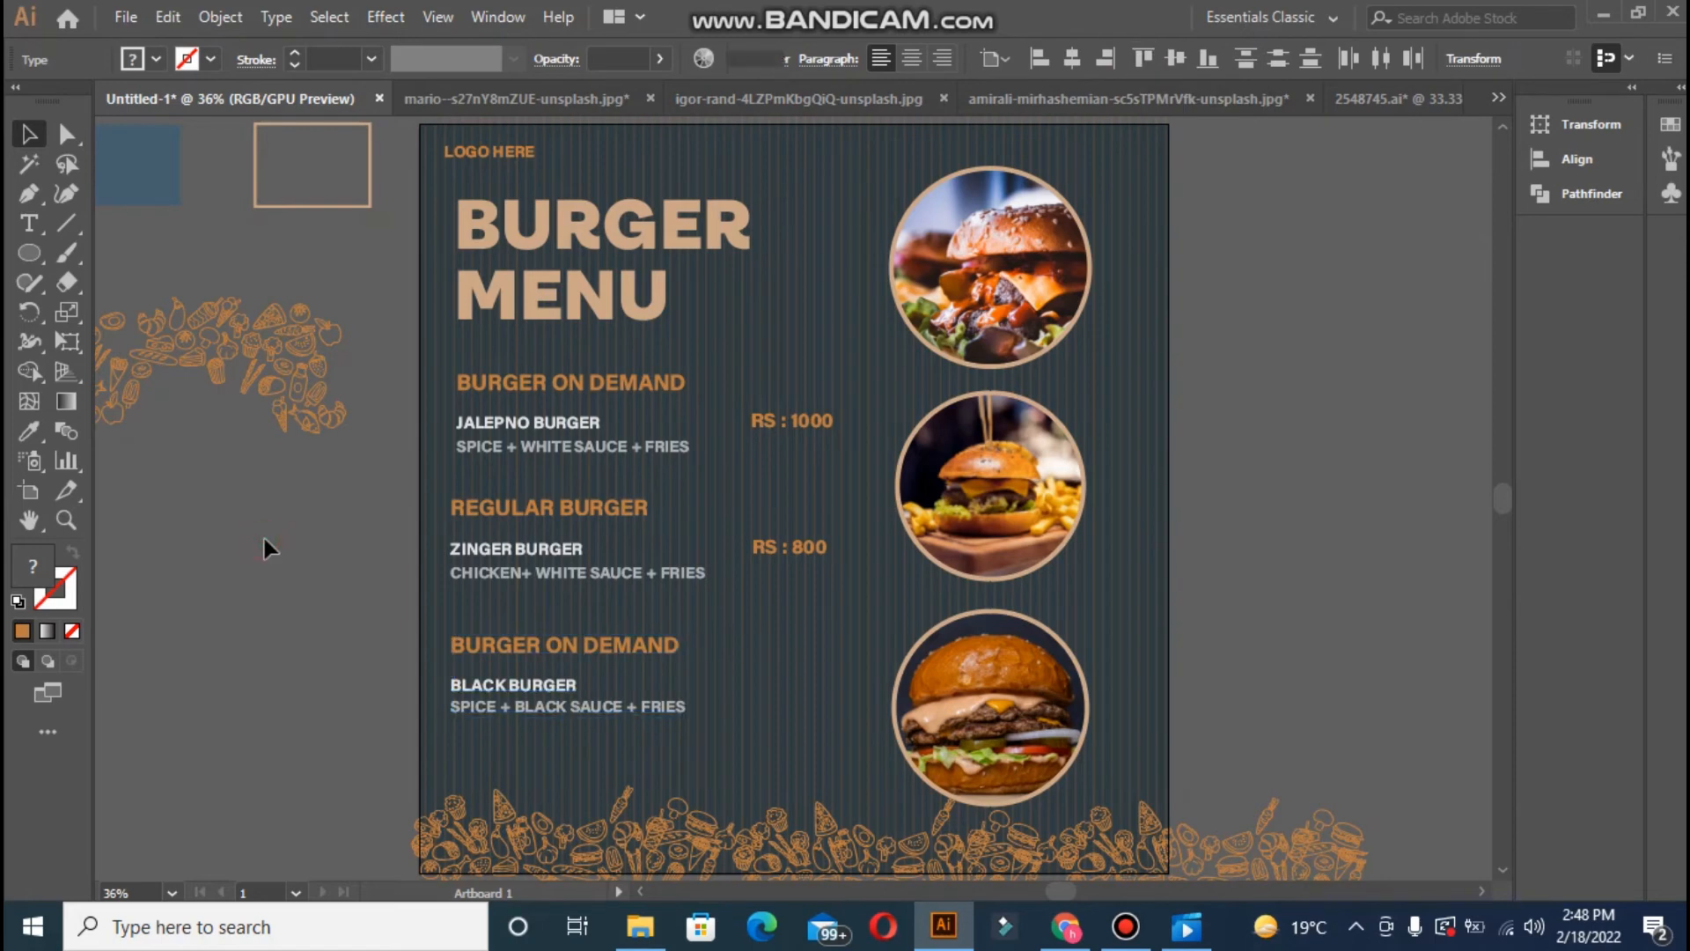
# - Group the heading, item name and ingredients line of each of the three menu sections separately
pyautogui.click(482, 388)
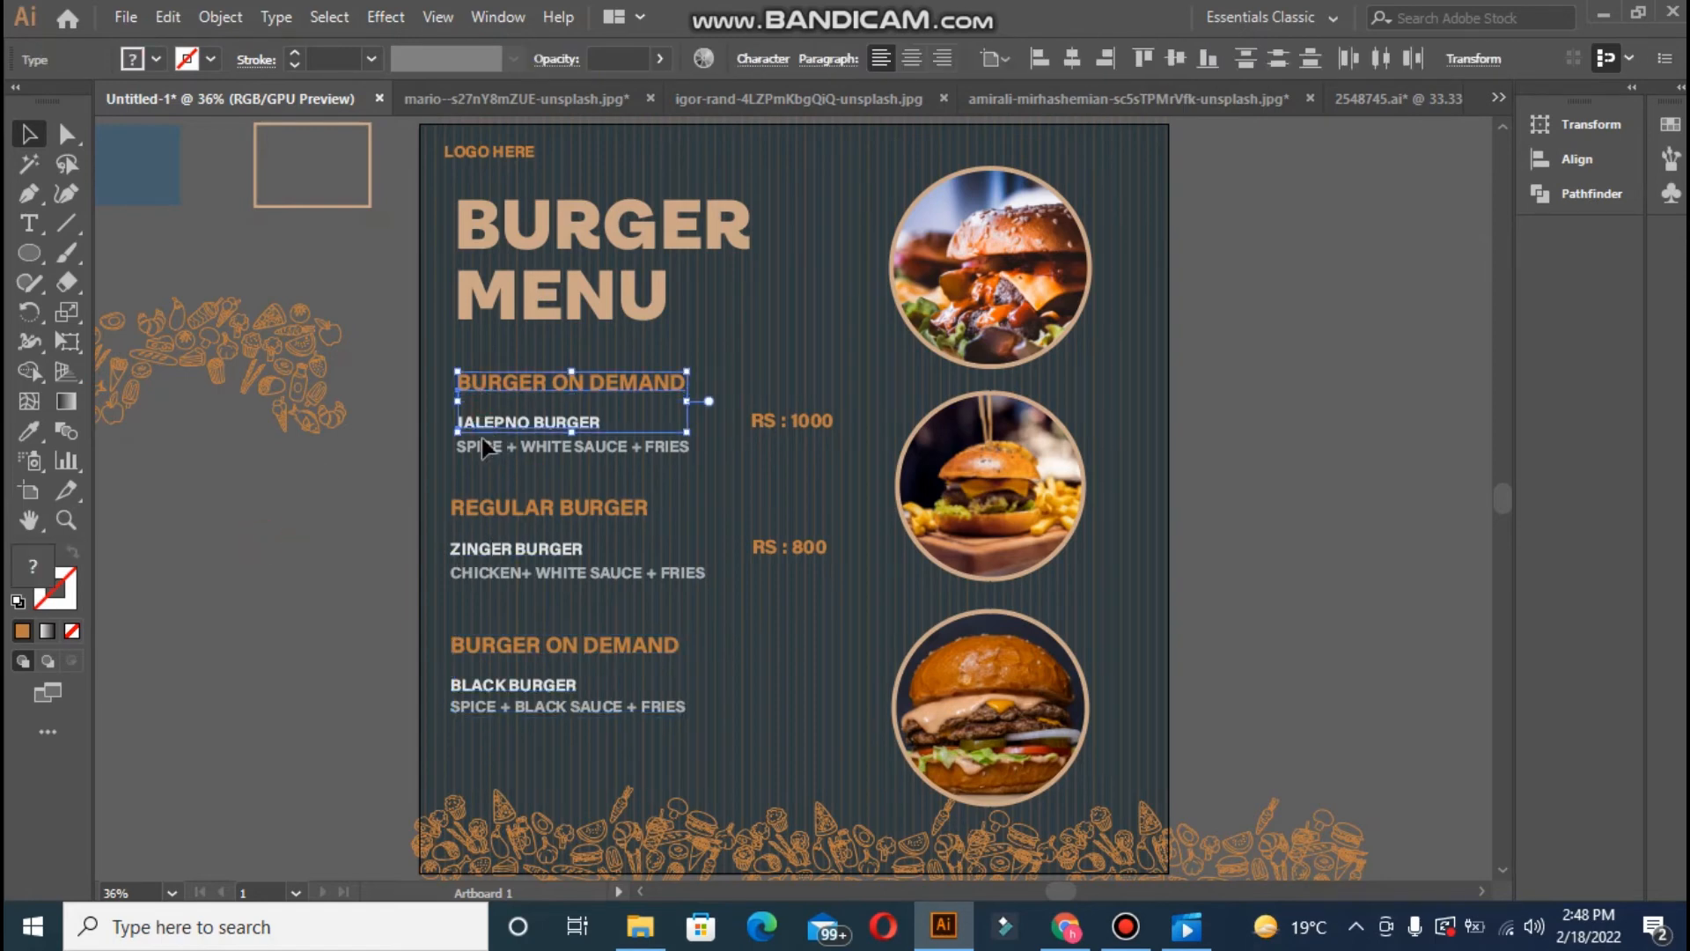
pyautogui.click(499, 518)
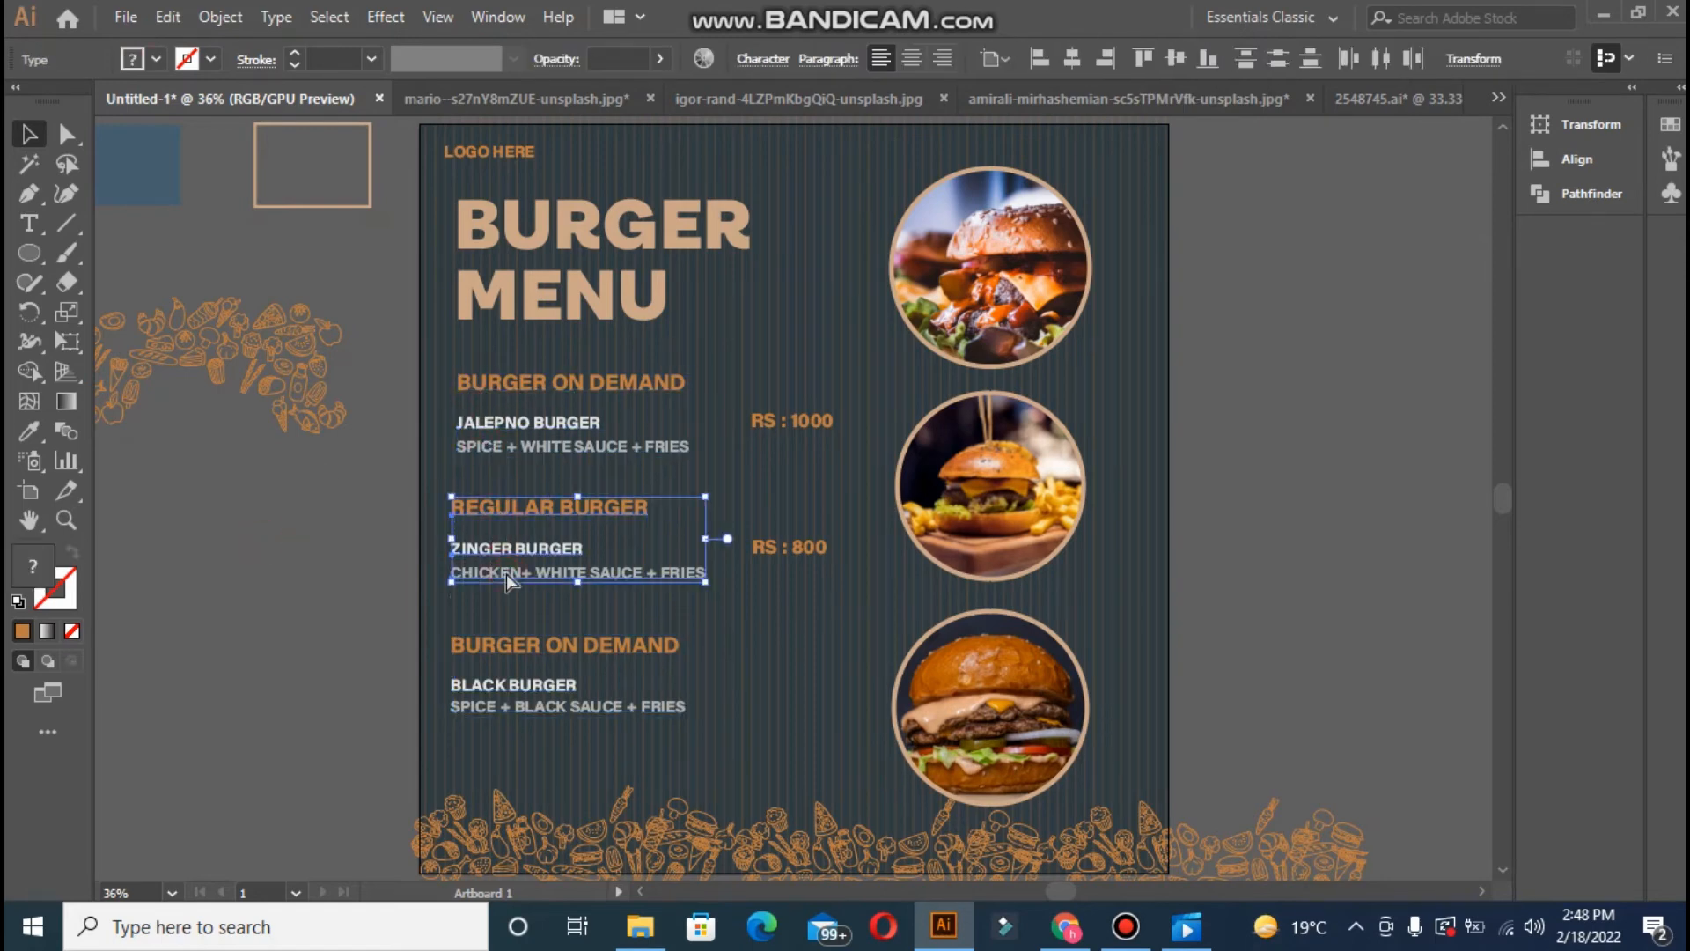
pyautogui.click(533, 655)
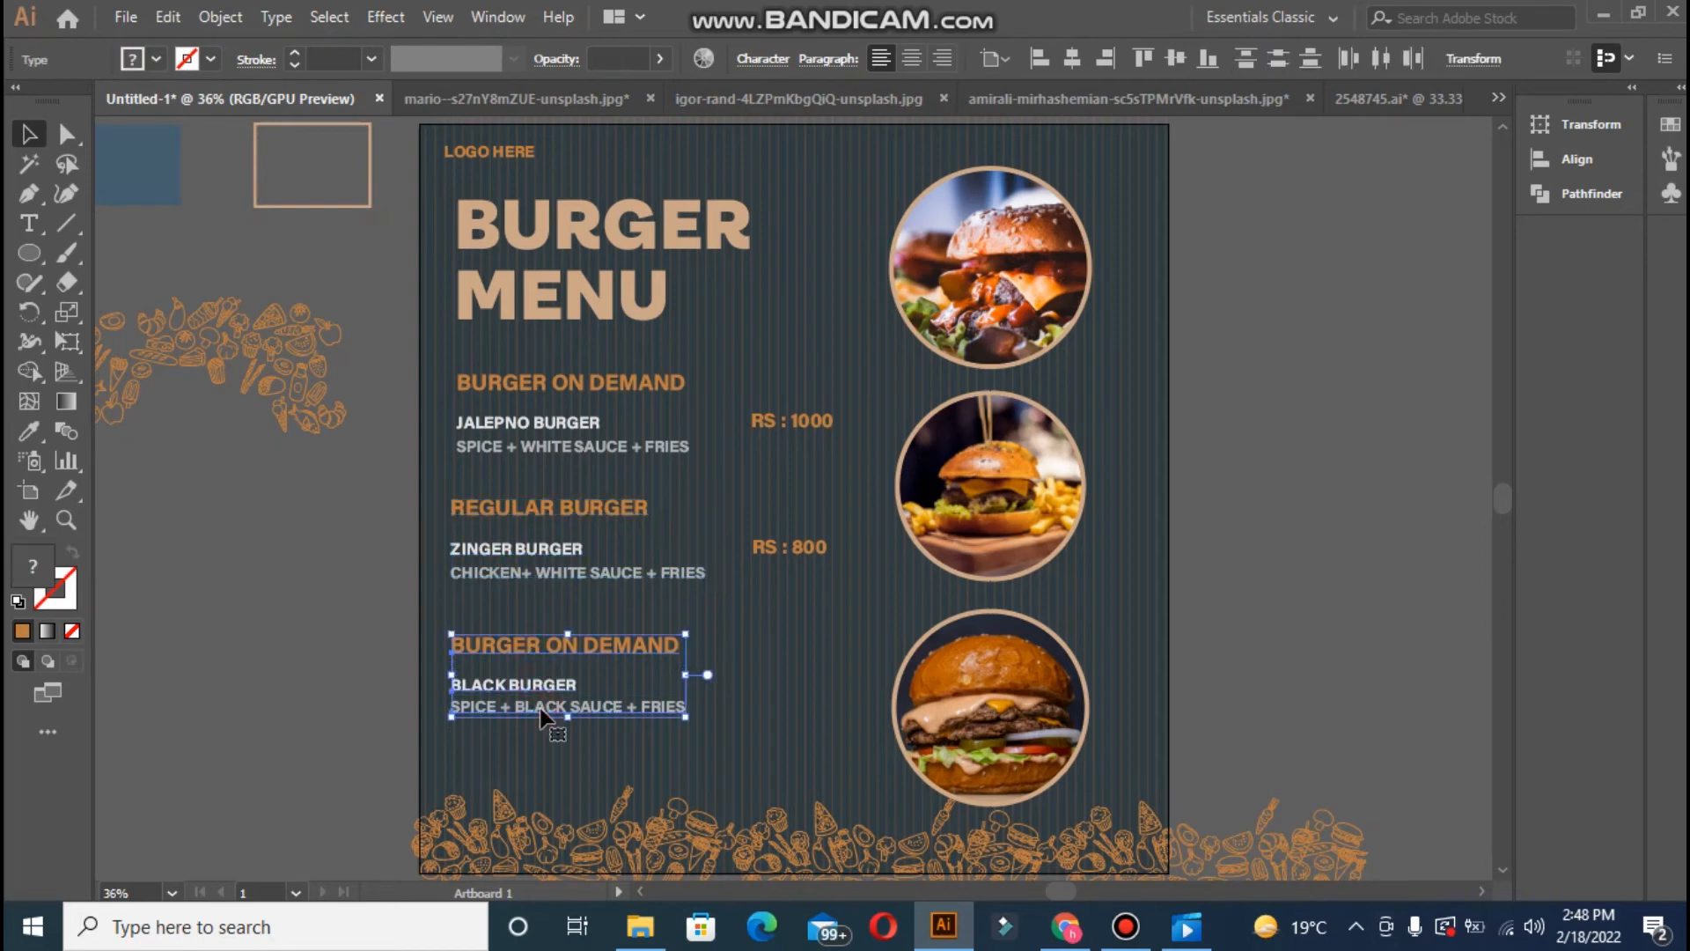
pyautogui.click(385, 655)
# - Left-align the three menu section groups and shift them right to line up beneath the BURGER MENU heading
pyautogui.click(468, 647)
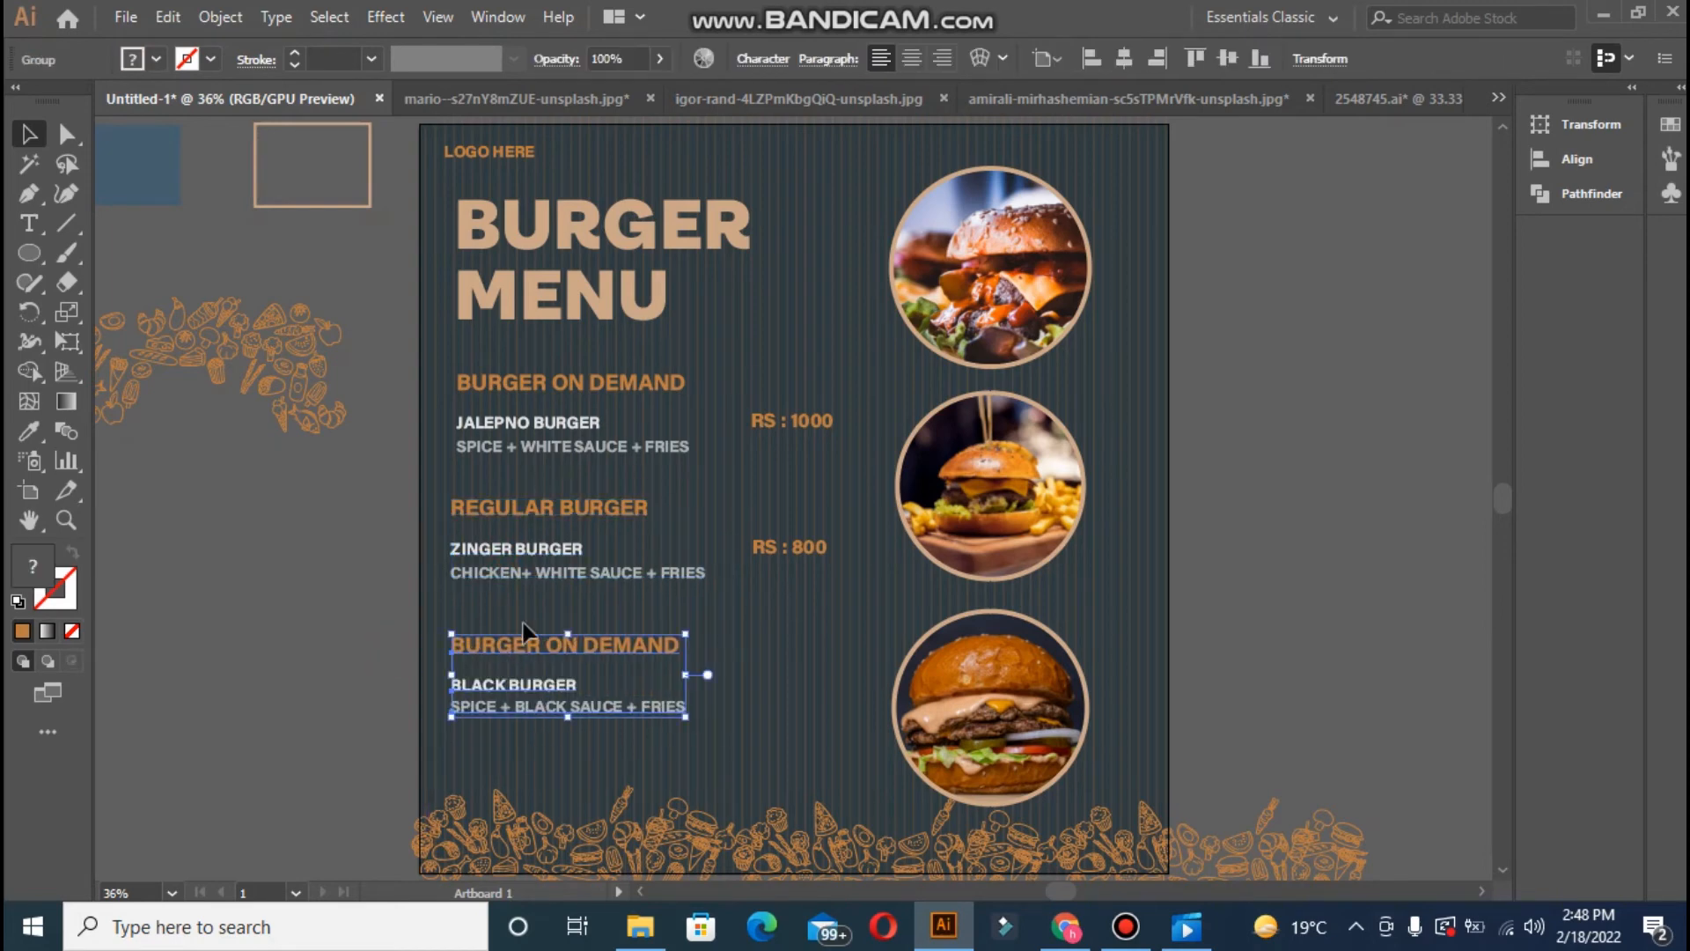
pyautogui.keyDown('shift'); pyautogui.click(528, 570); pyautogui.keyUp('shift')
pyautogui.keyDown('shift'); pyautogui.click(530, 448); pyautogui.keyUp('shift')
pyautogui.click(1070, 63)
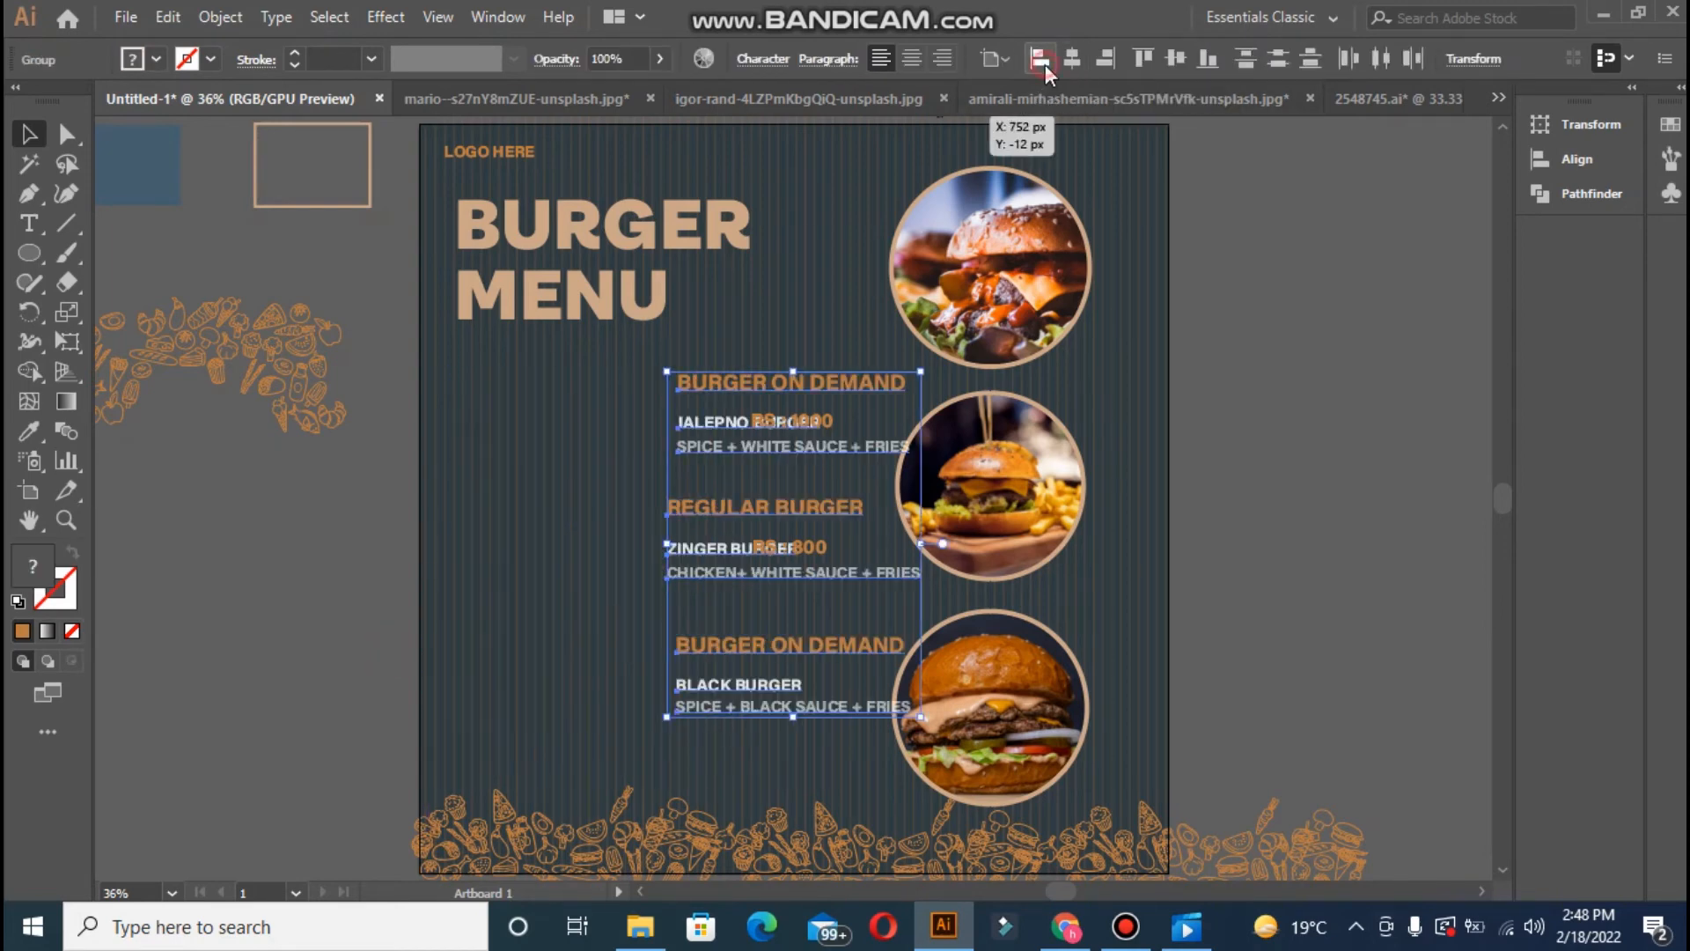
pyautogui.click(1042, 62)
pyautogui.hotkey('shift', 'Right')
pyautogui.hotkey('shift', 'Right')
pyautogui.hotkey('shift', 'Right')
pyautogui.hotkey('shift', 'Right')
pyautogui.hotkey('shift', 'Right')
pyautogui.hotkey('shift', 'Right')
pyautogui.hotkey('shift', 'Right')
pyautogui.hotkey('shift', 'Right')
pyautogui.hotkey('shift', 'Right')
pyautogui.hotkey('shift', 'Right')
pyautogui.hotkey('shift', 'Right')
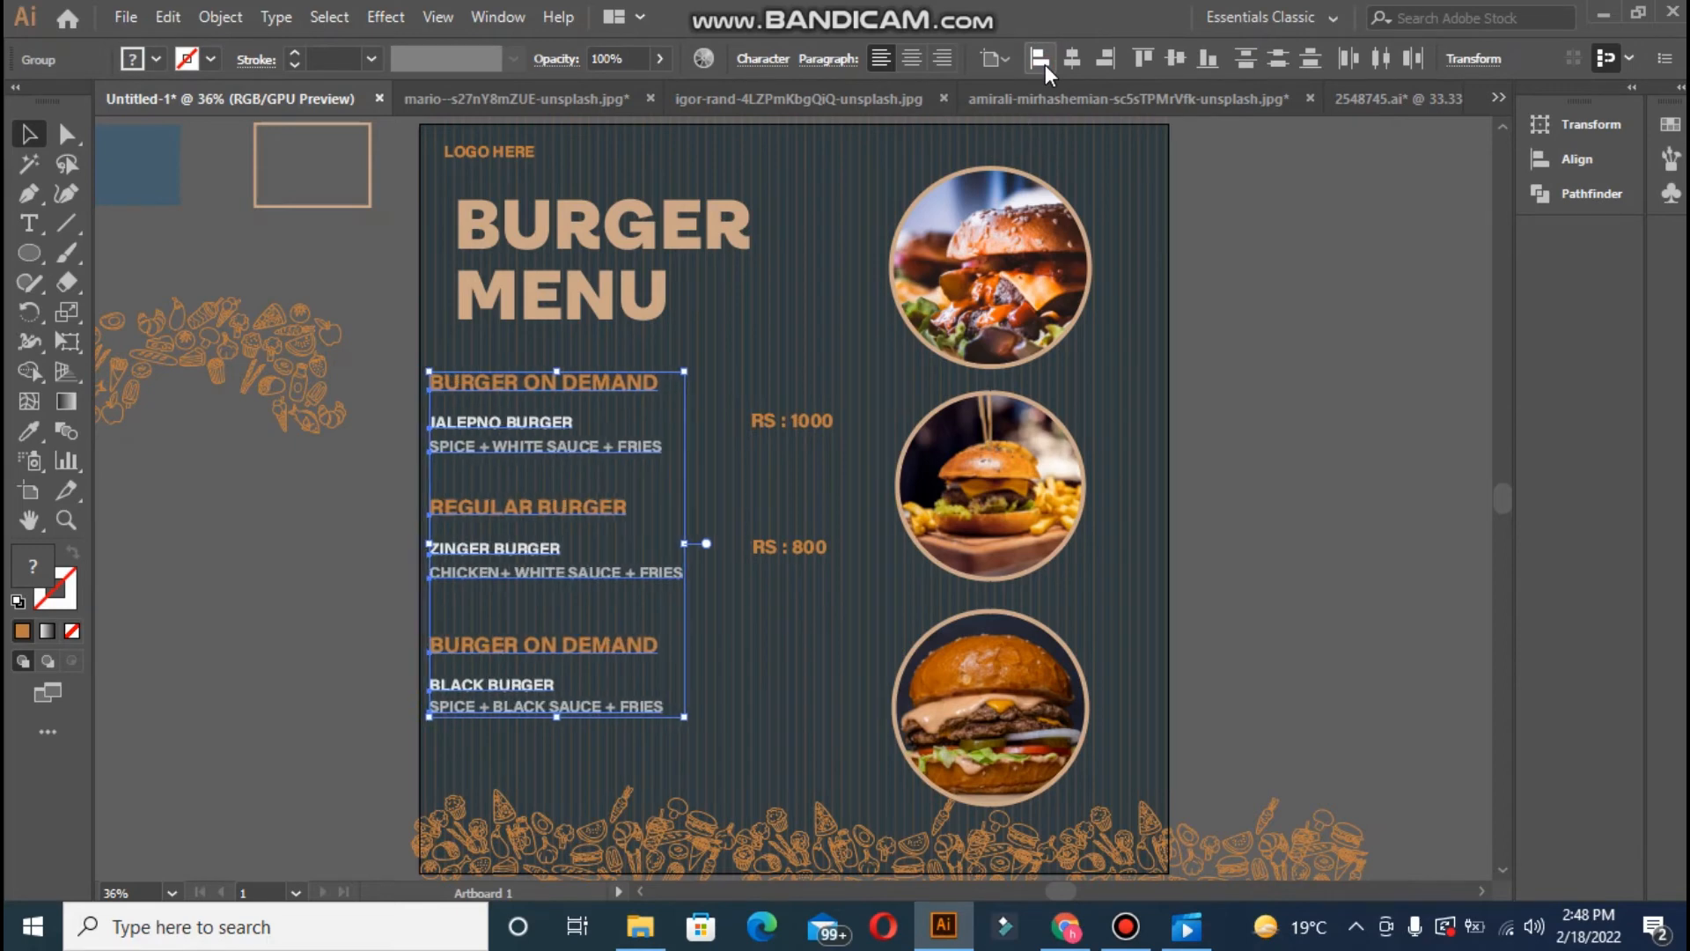
pyautogui.hotkey('shift', 'Right')
pyautogui.hotkey('shift', 'Right')
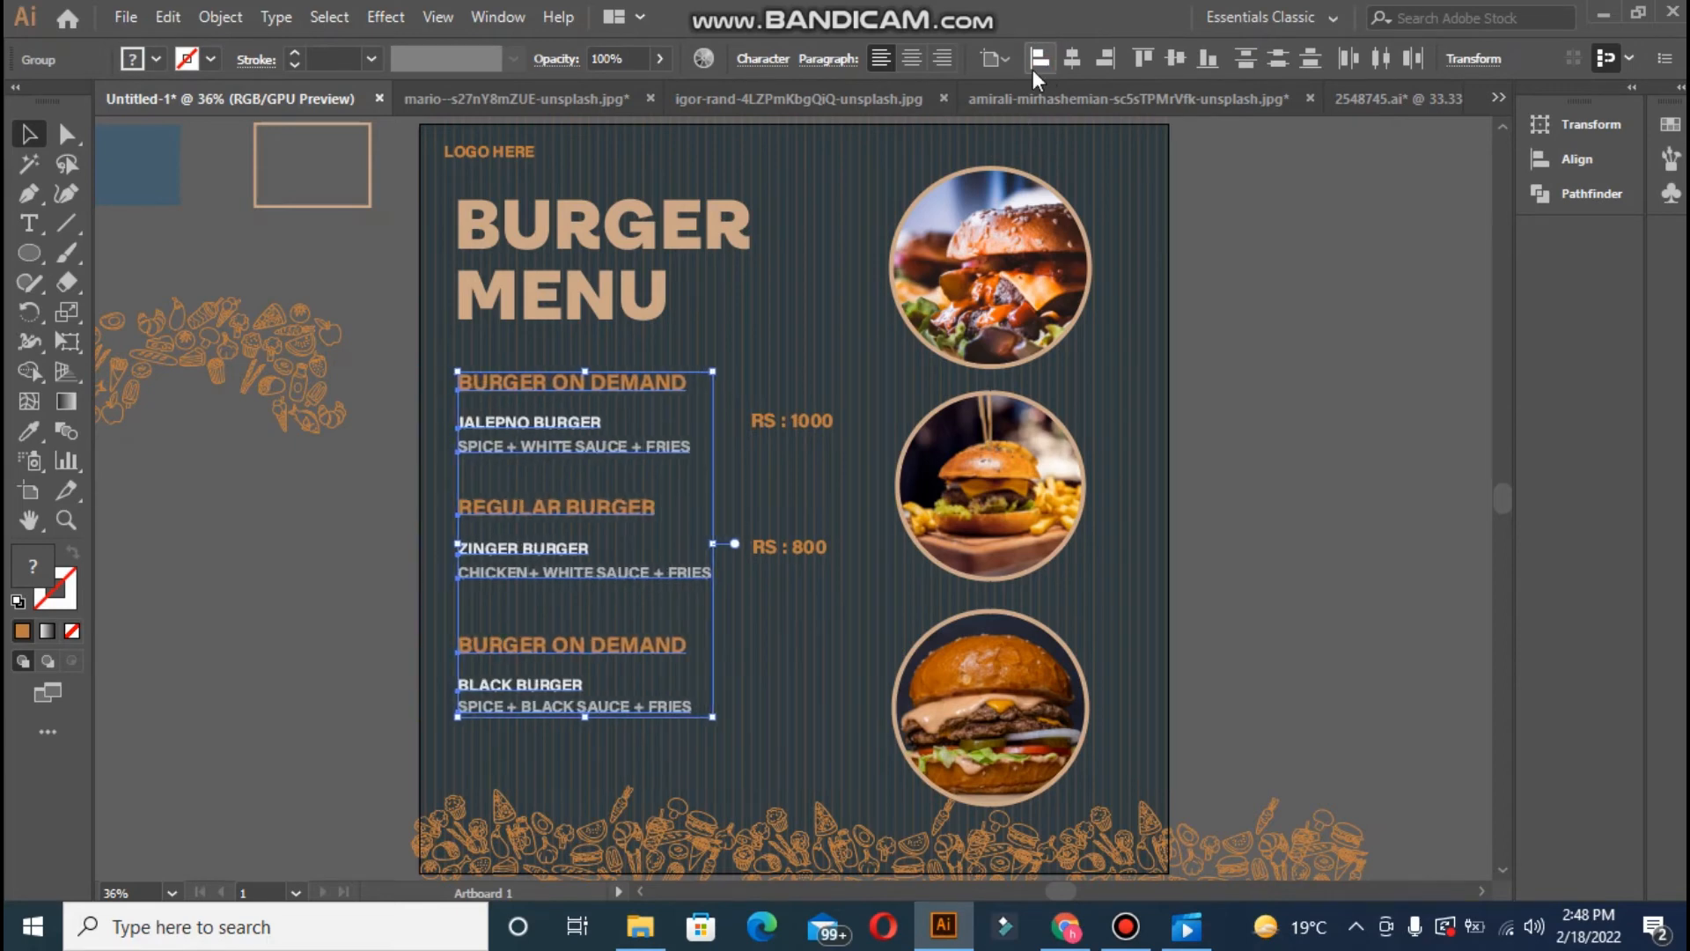
pyautogui.click(304, 568)
# - Duplicate the RS : 800 price down beside BLACK BURGER and nudge all the prices slightly right
pyautogui.moveTo(797, 553); pyautogui.dragTo(799, 681)
pyautogui.hotkey('shift', 'Right')
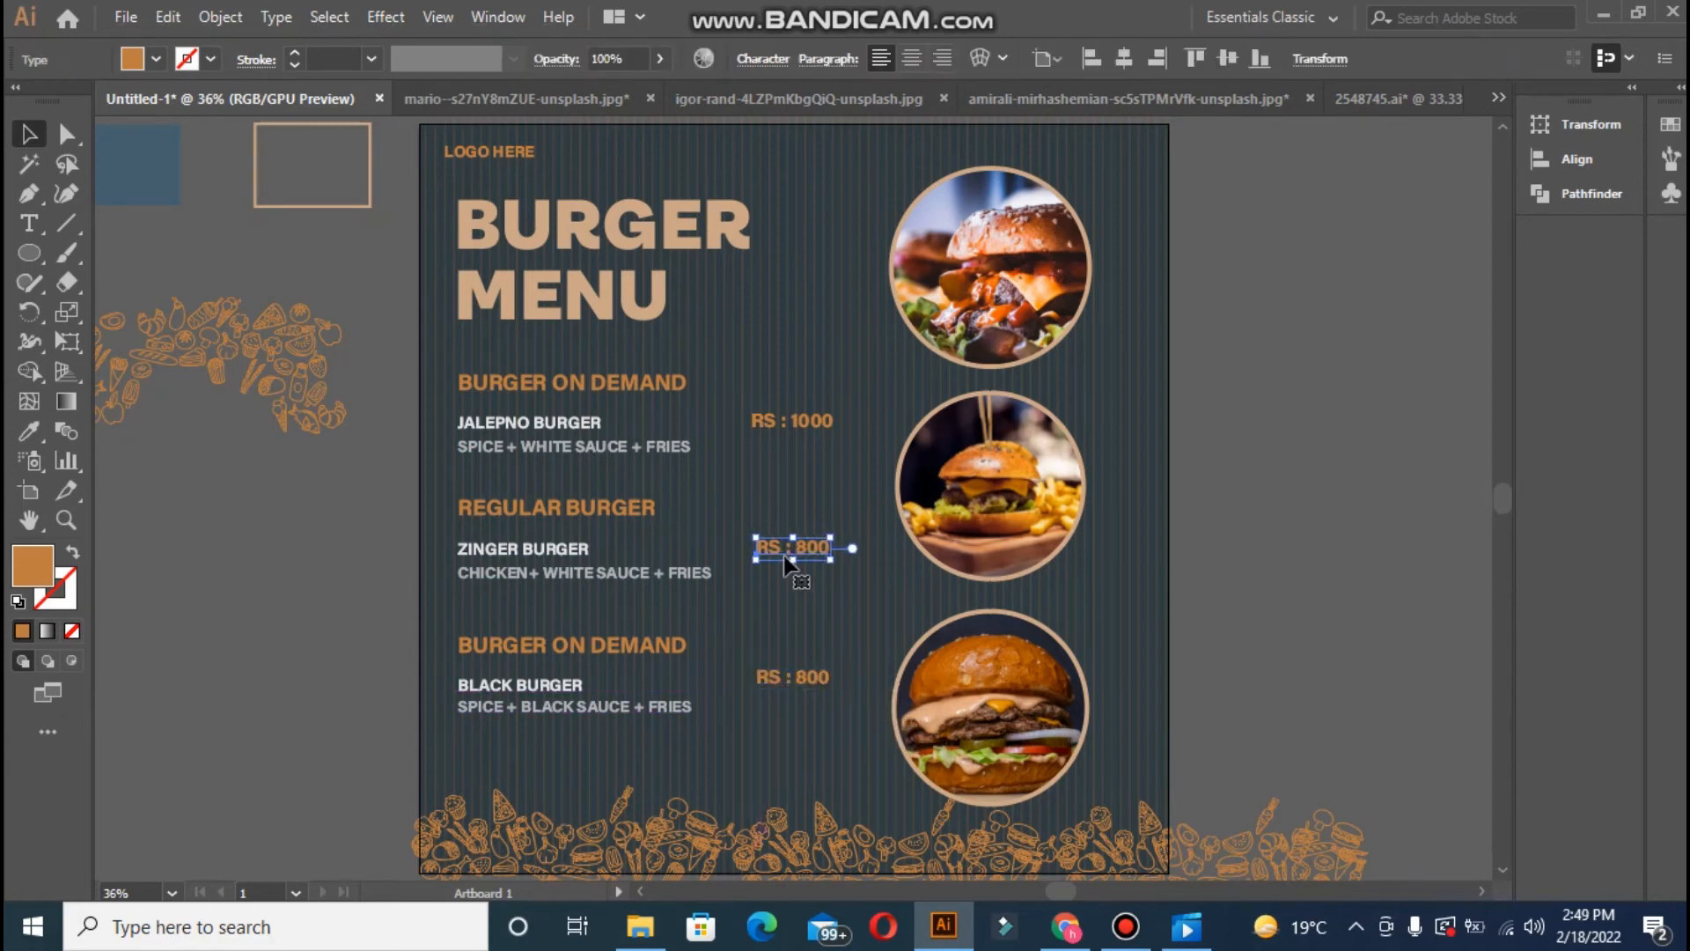
pyautogui.click(797, 691)
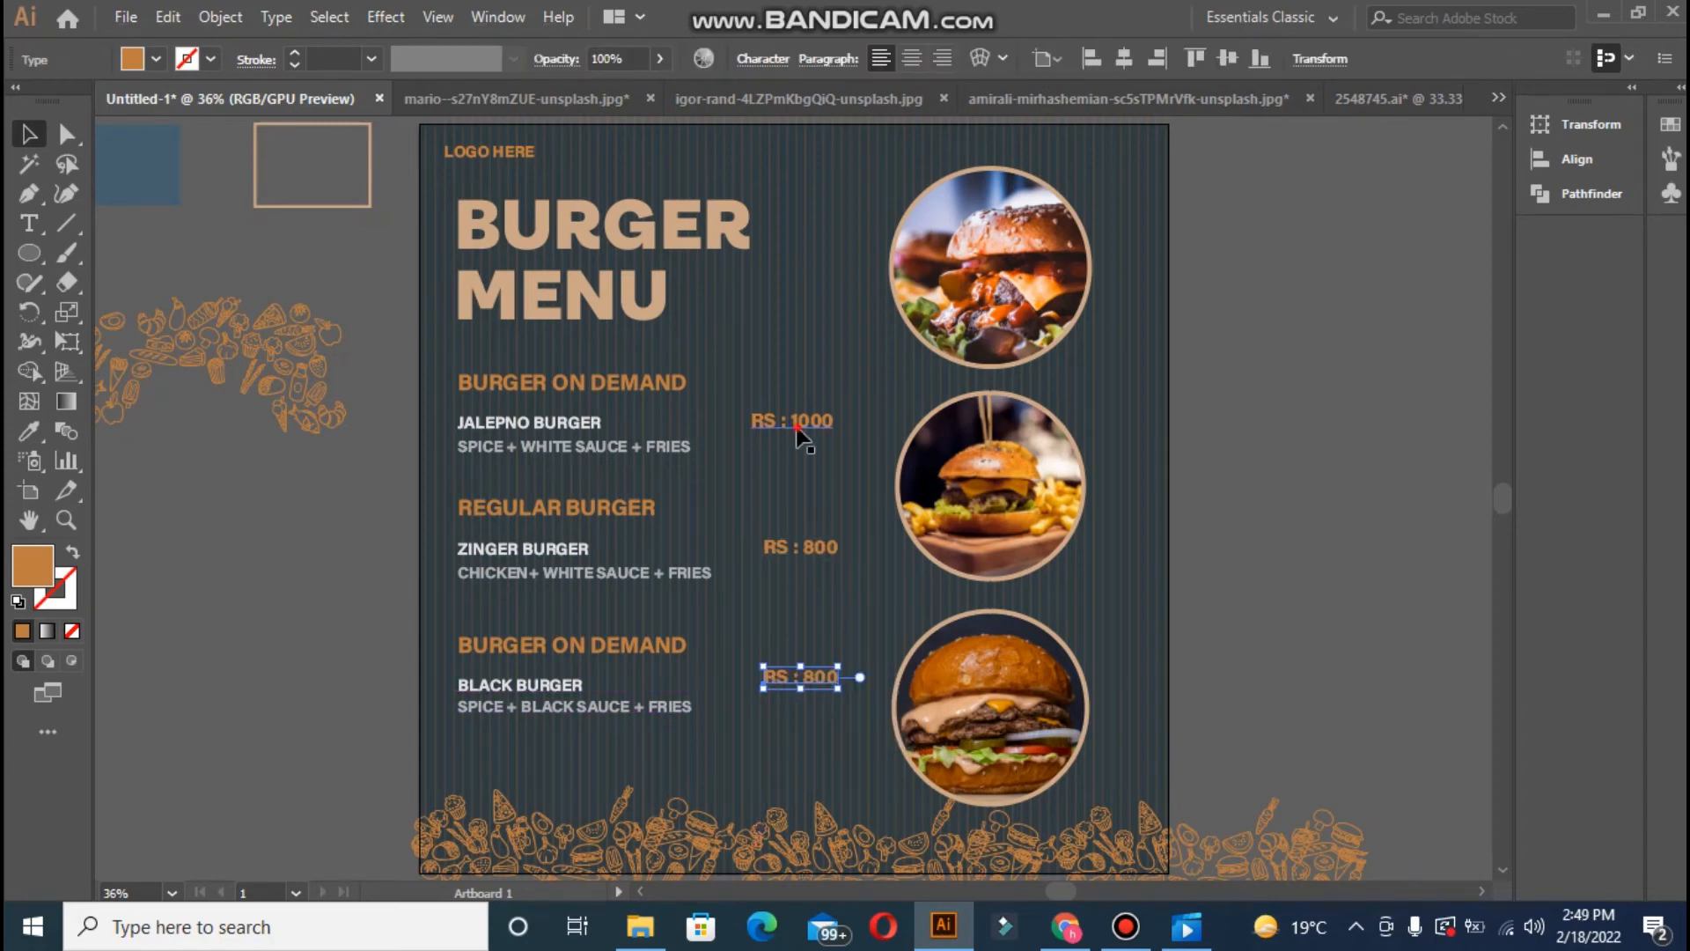
pyautogui.moveTo(793, 428); pyautogui.dragTo(799, 428)
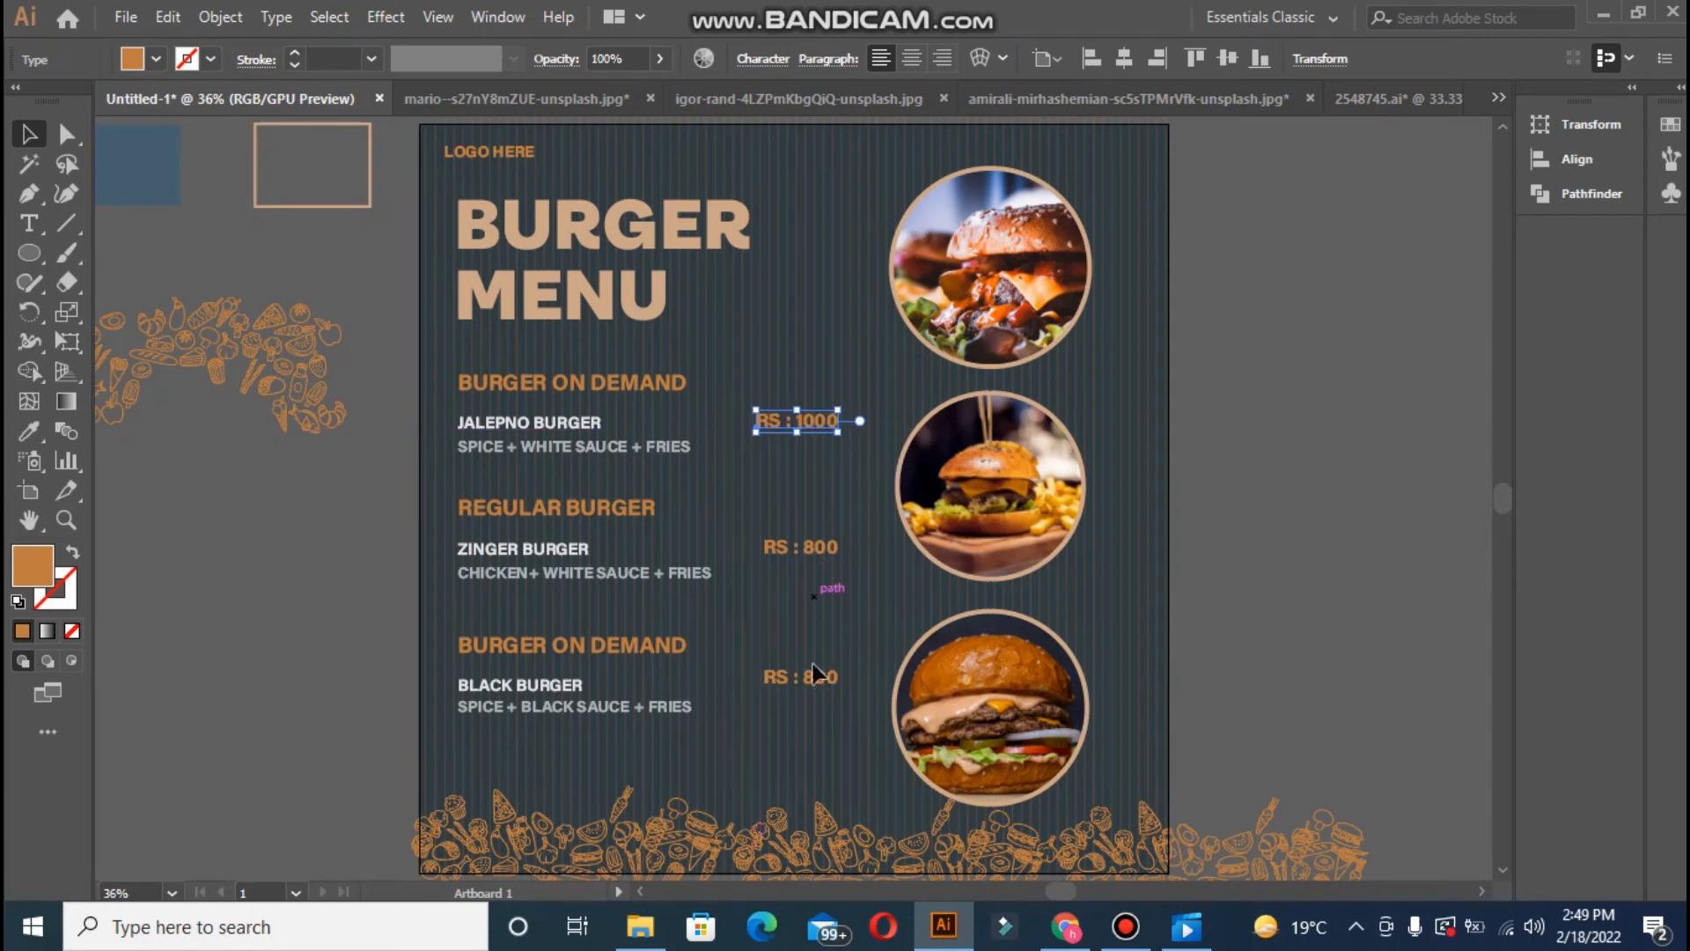
# - Change the copied price beside BLACK BURGER to RS : 1500
pyautogui.press('t')
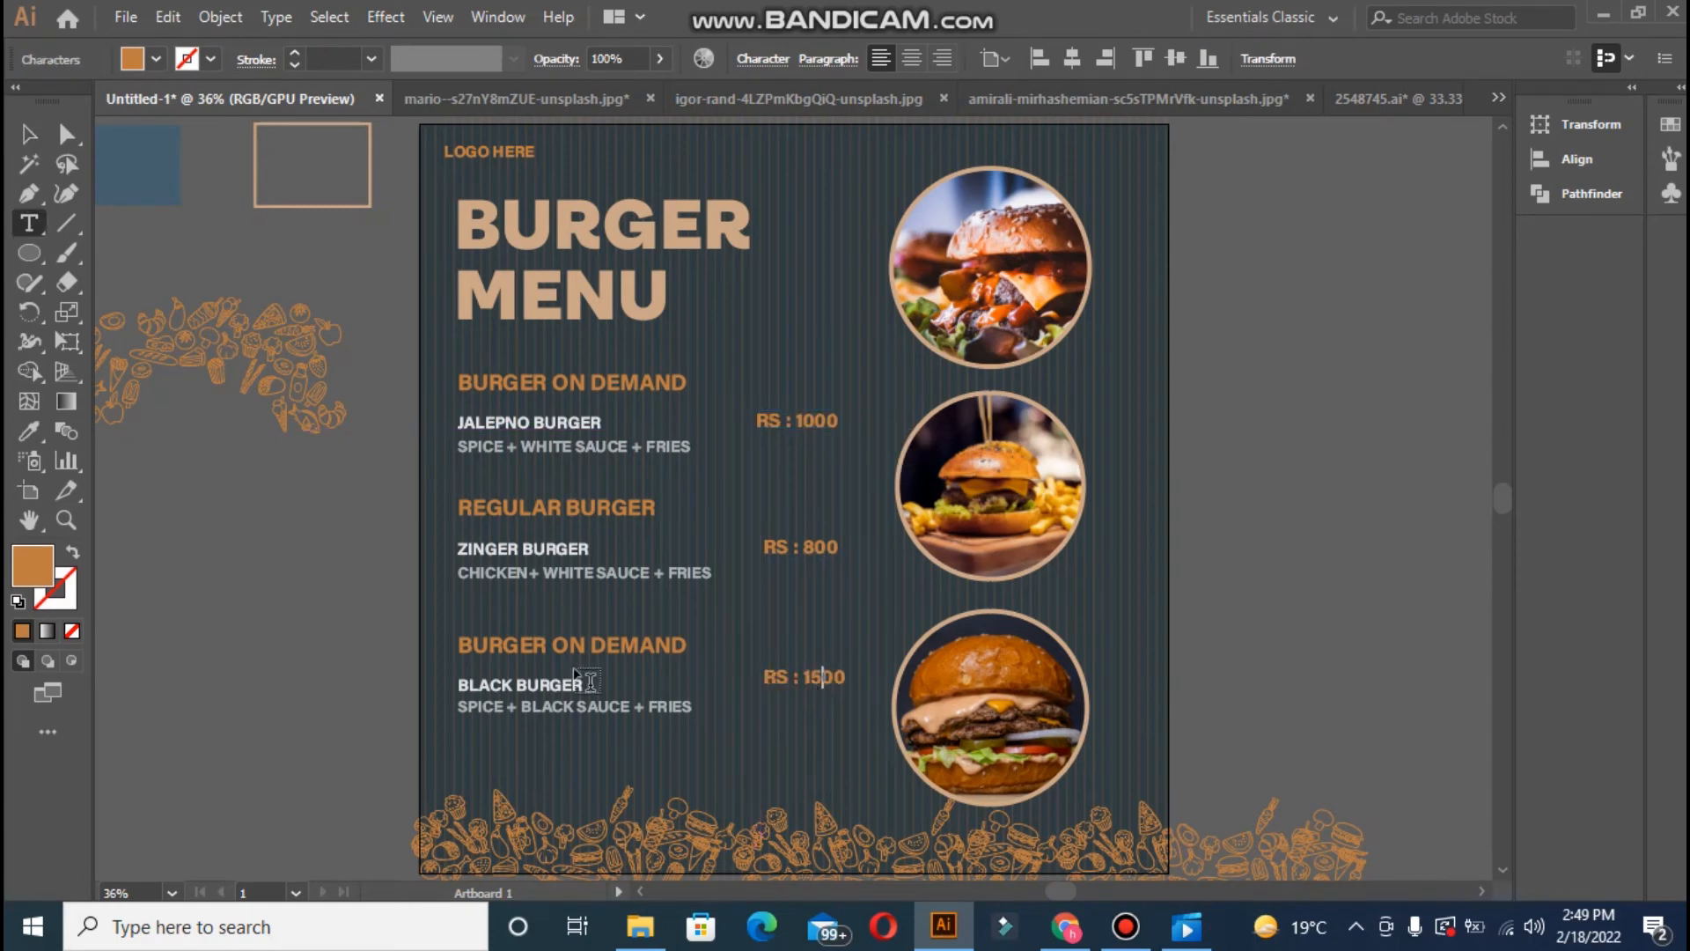
pyautogui.click(35, 132)
# - Center-align the three prices in one column and place it slightly nearer the burger photos
pyautogui.keyDown('shift'); pyautogui.click(797, 546); pyautogui.keyUp('shift')
pyautogui.keyDown('shift'); pyautogui.click(796, 421); pyautogui.keyUp('shift')
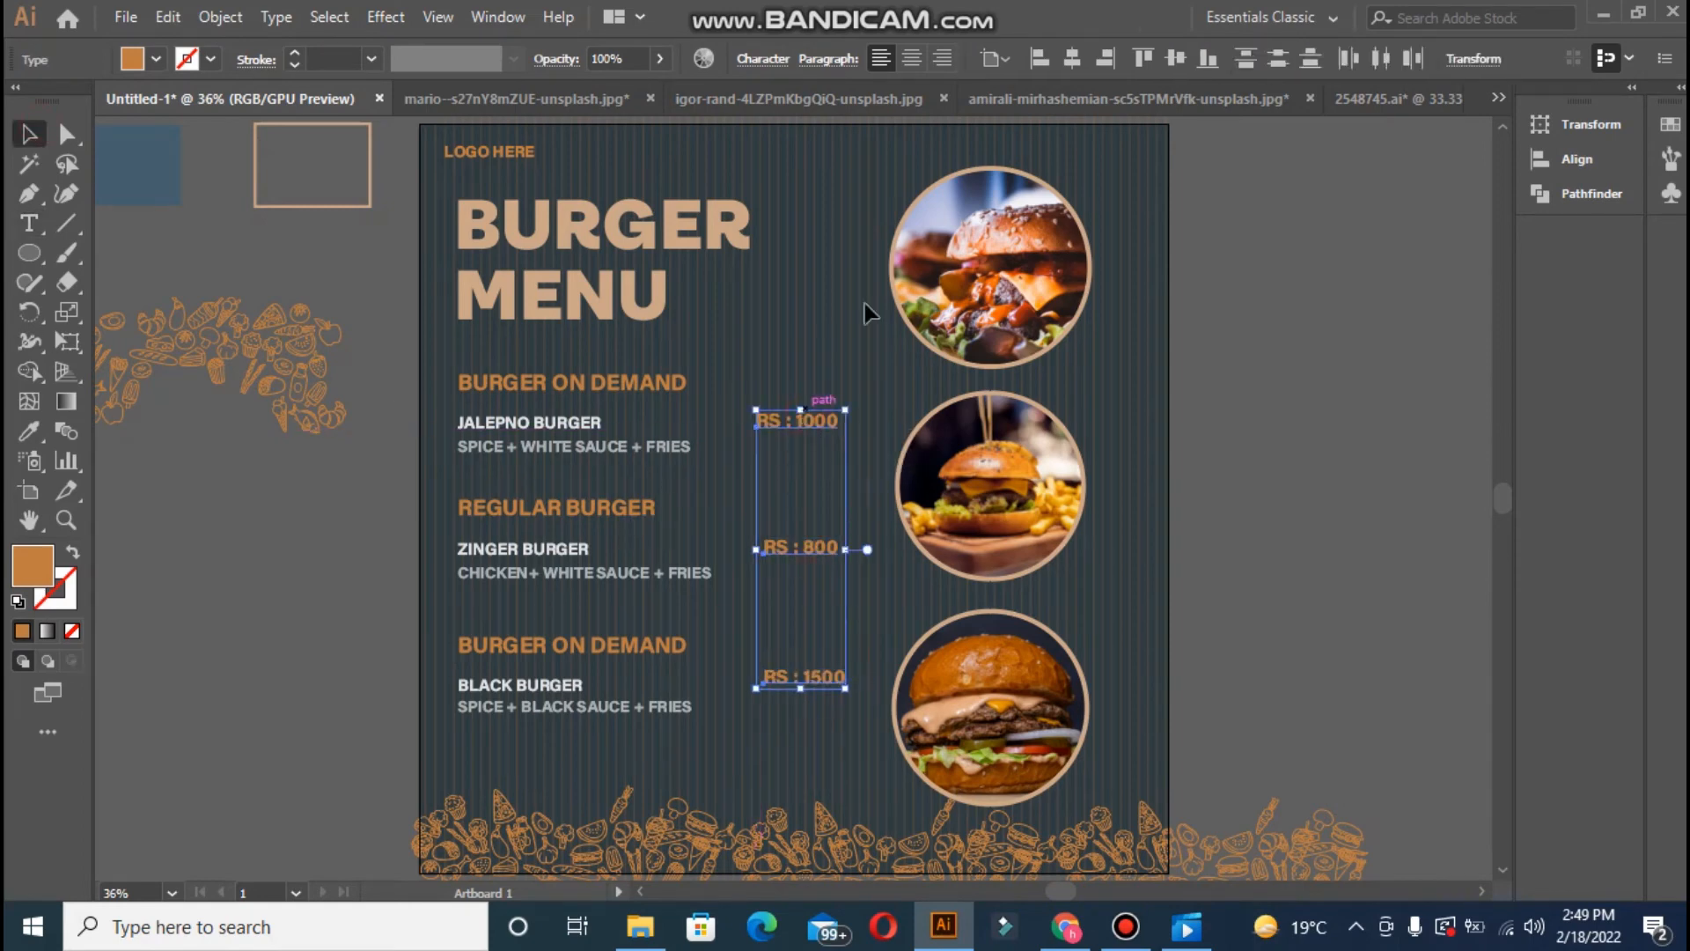
pyautogui.click(1072, 58)
pyautogui.moveTo(730, 499); pyautogui.dragTo(749, 494)
pyautogui.click(259, 519)
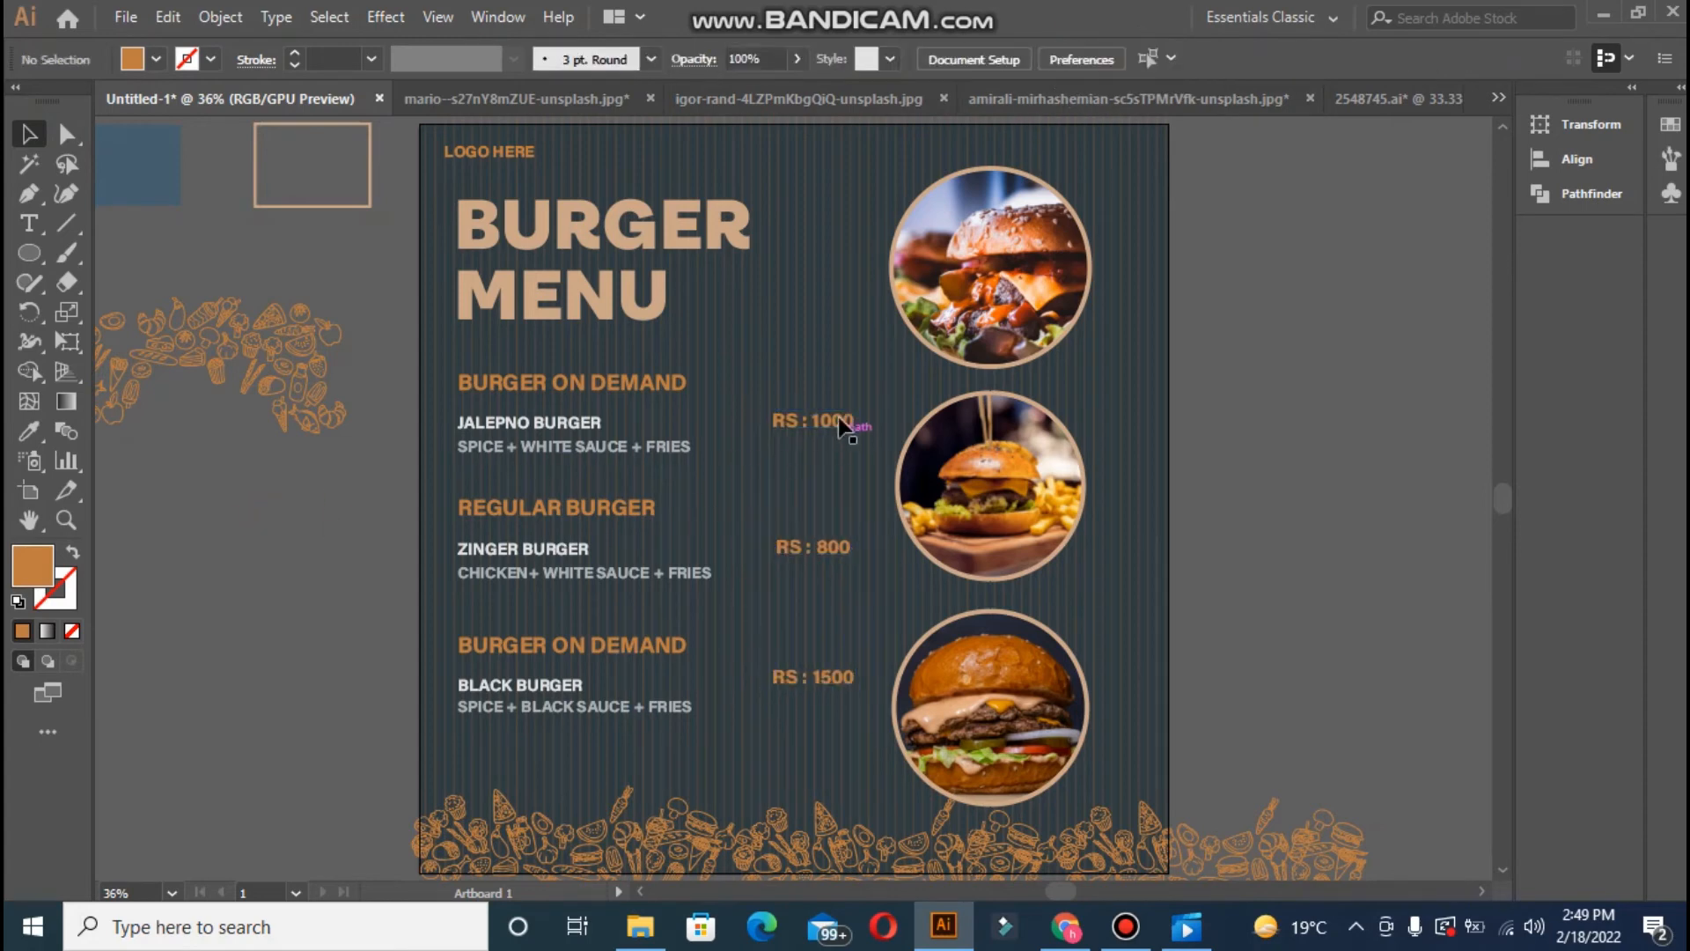
# - Try to distribute the three prices evenly in the vertical direction
pyautogui.click(831, 420)
pyautogui.keyDown('shift'); pyautogui.click(814, 547); pyautogui.keyUp('shift')
pyautogui.keyDown('shift'); pyautogui.click(831, 676); pyautogui.keyUp('shift')
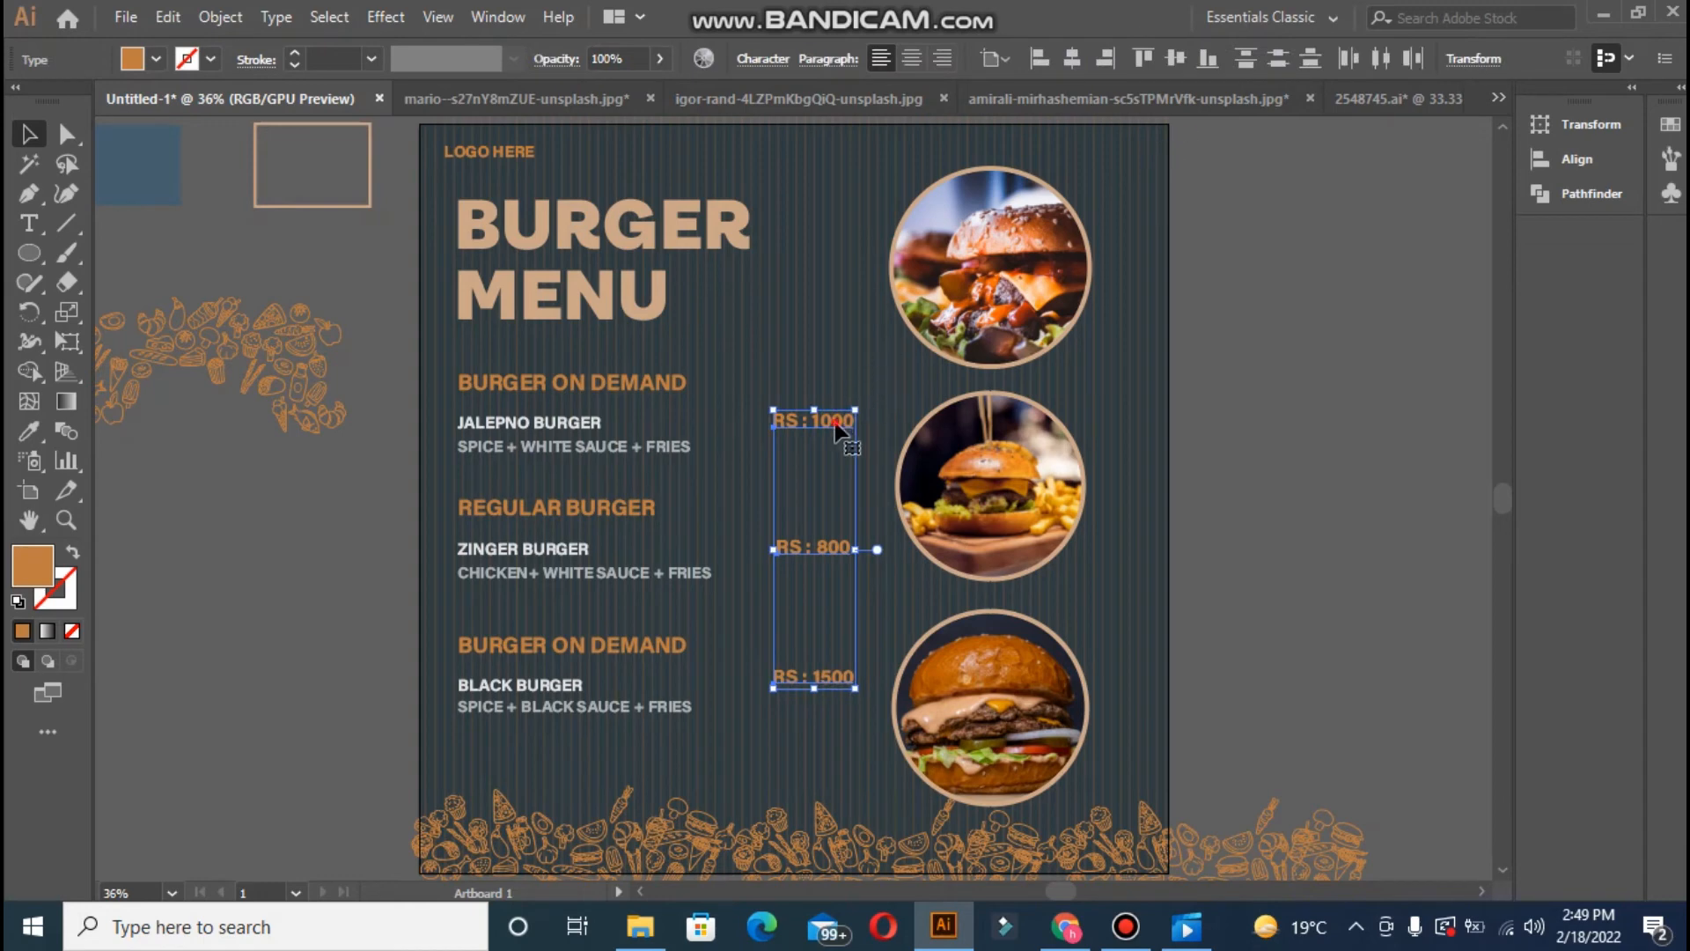
pyautogui.click(1281, 58)
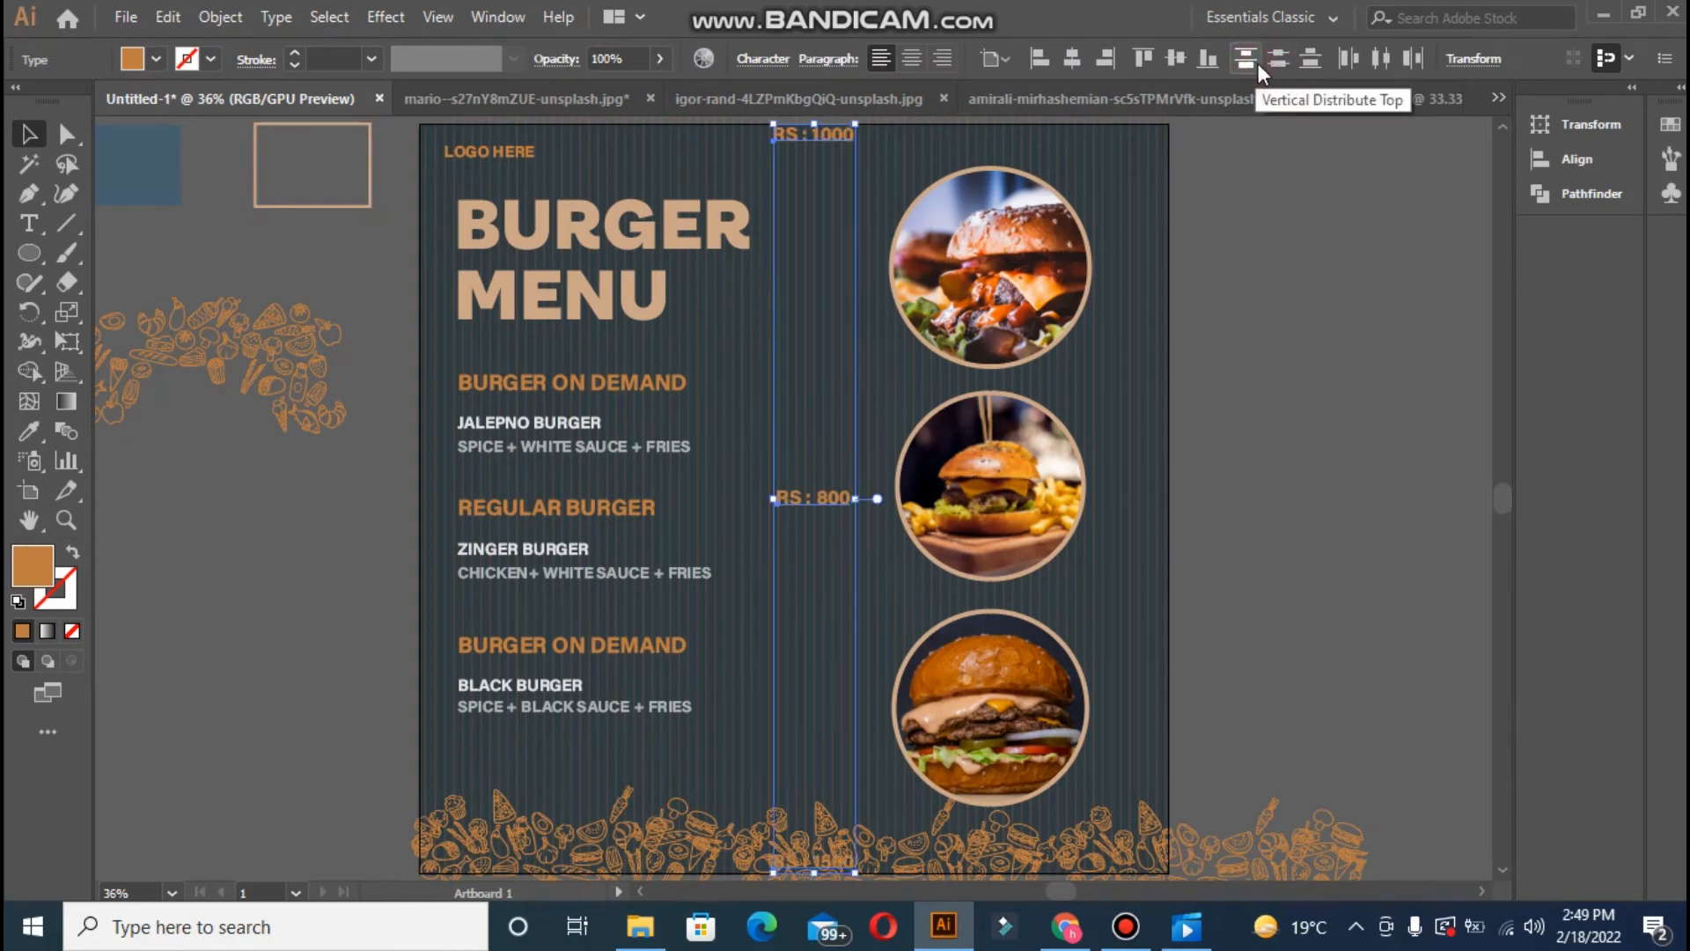
pyautogui.hotkey('ctrl', 'z')
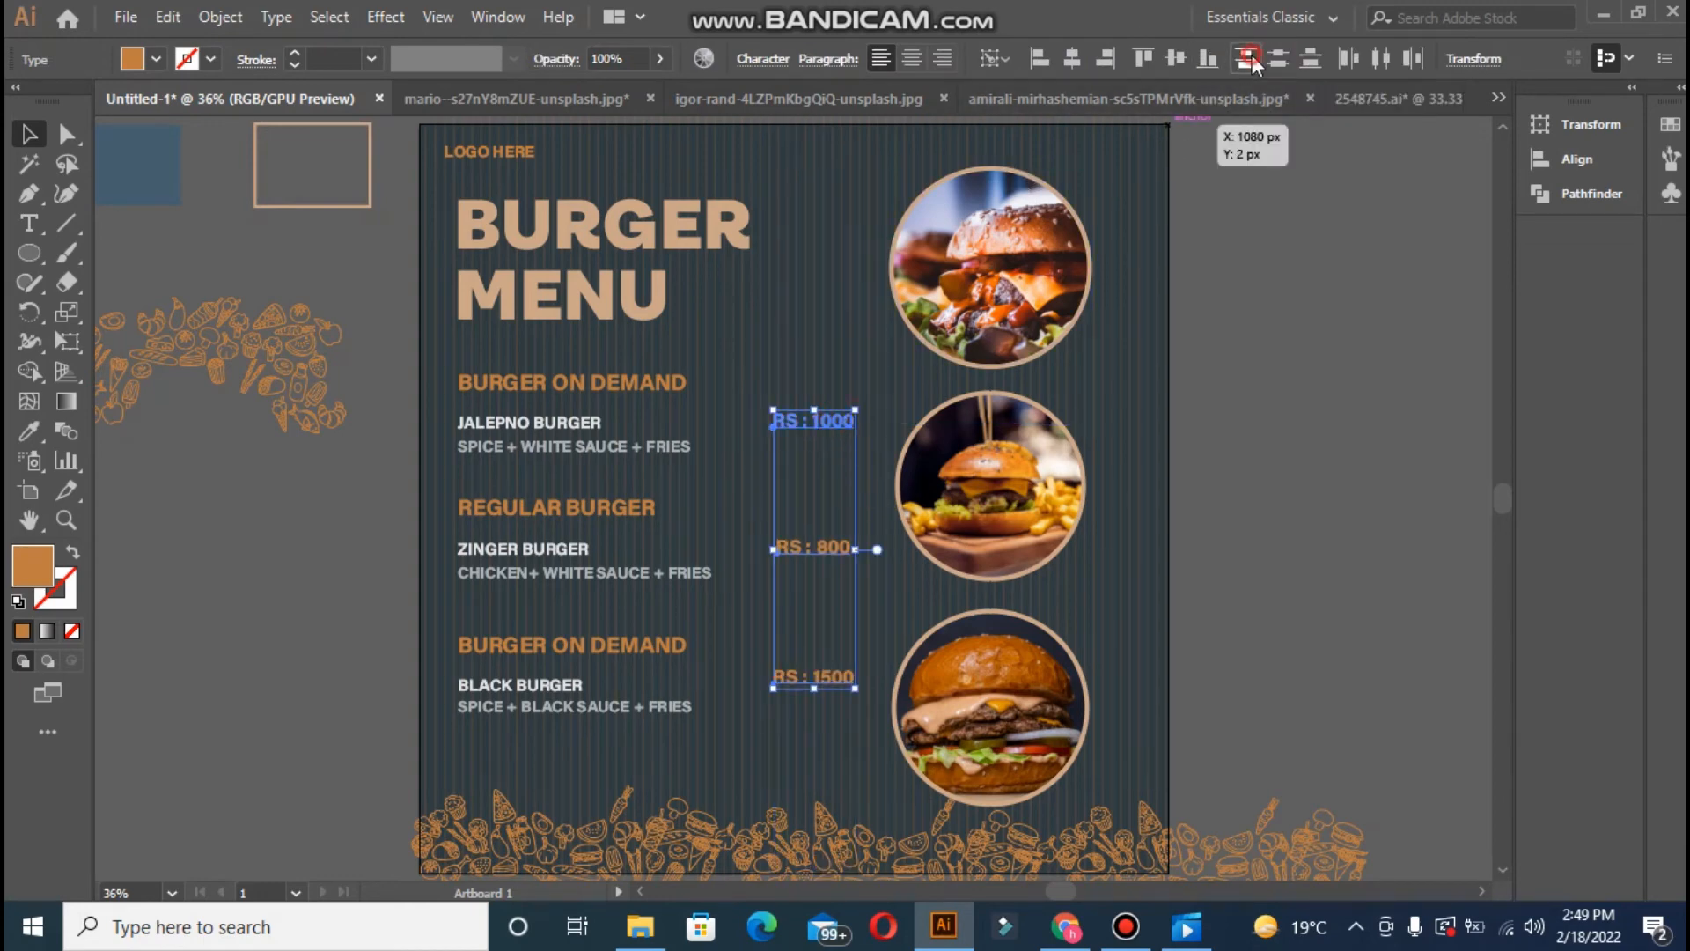
pyautogui.click(1249, 55)
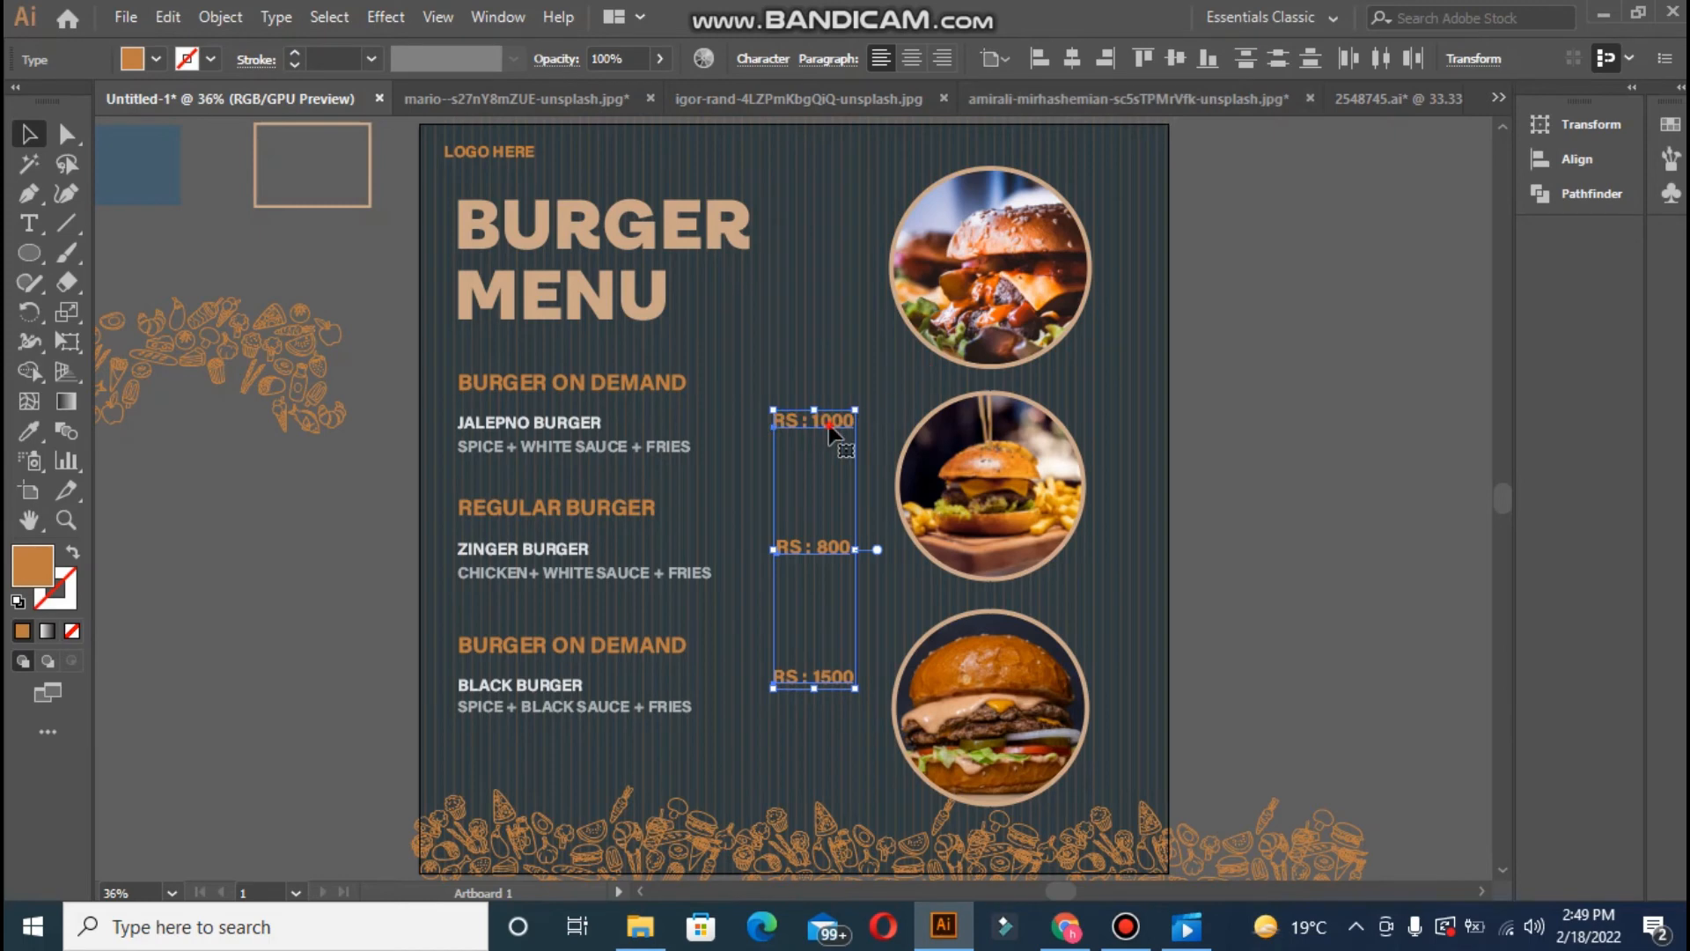
# - Try the horizontal distribute options on the three prices
pyautogui.click(1350, 58)
pyautogui.click(1375, 58)
pyautogui.click(1409, 67)
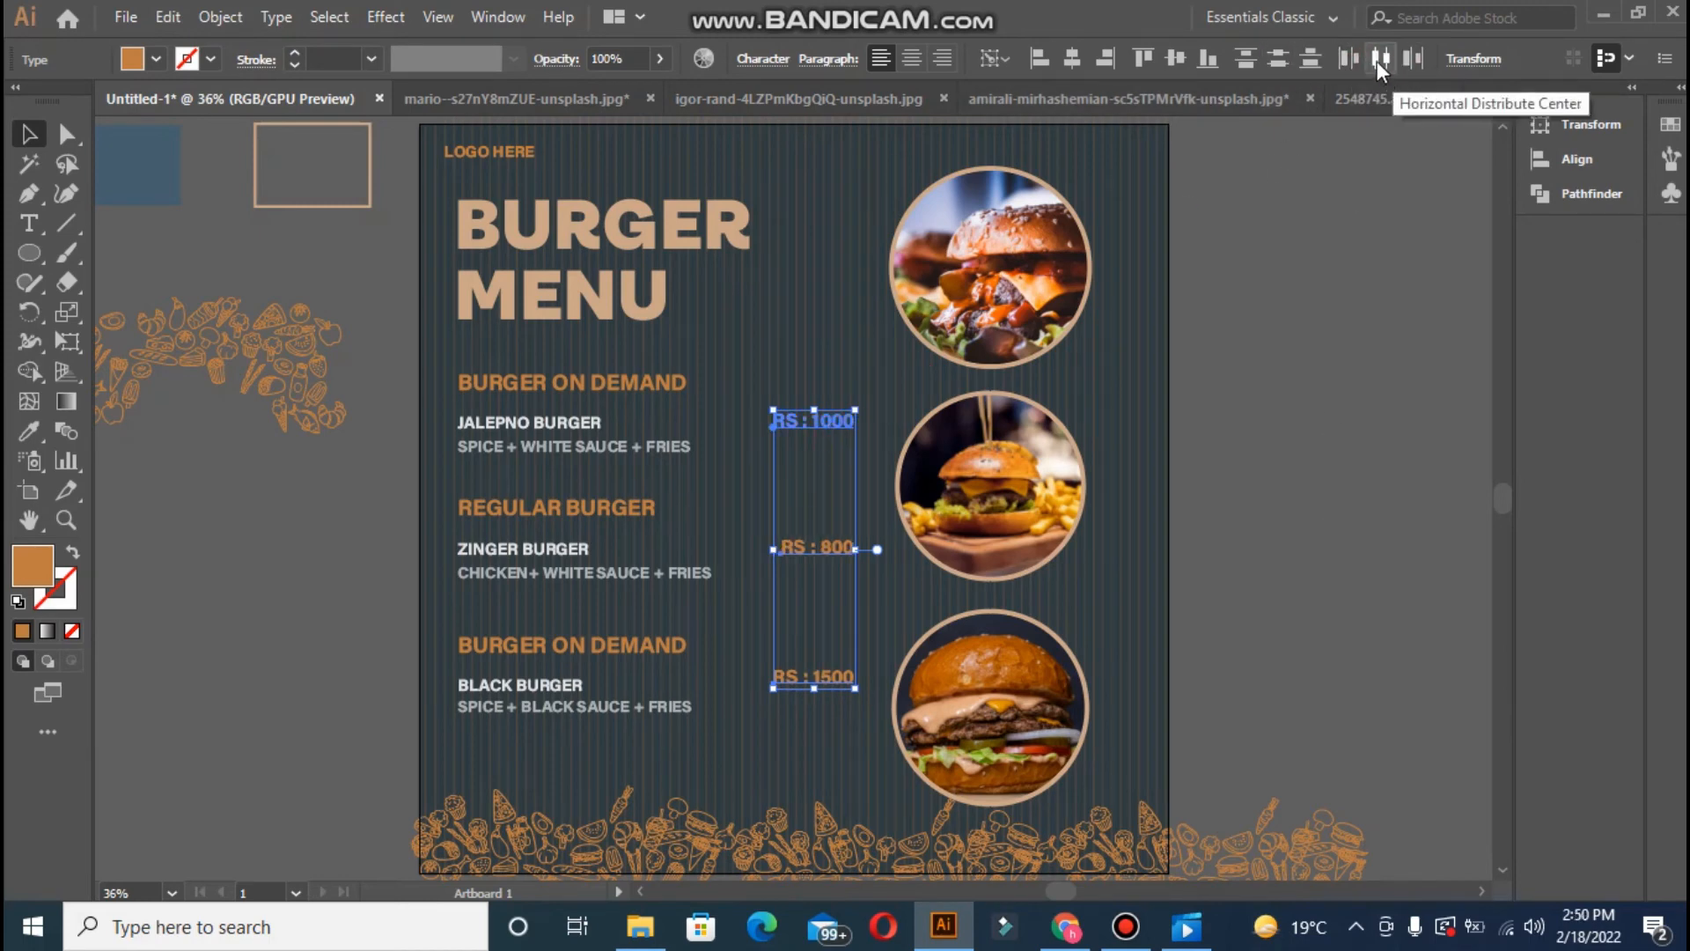
pyautogui.click(1376, 61)
pyautogui.click(736, 542)
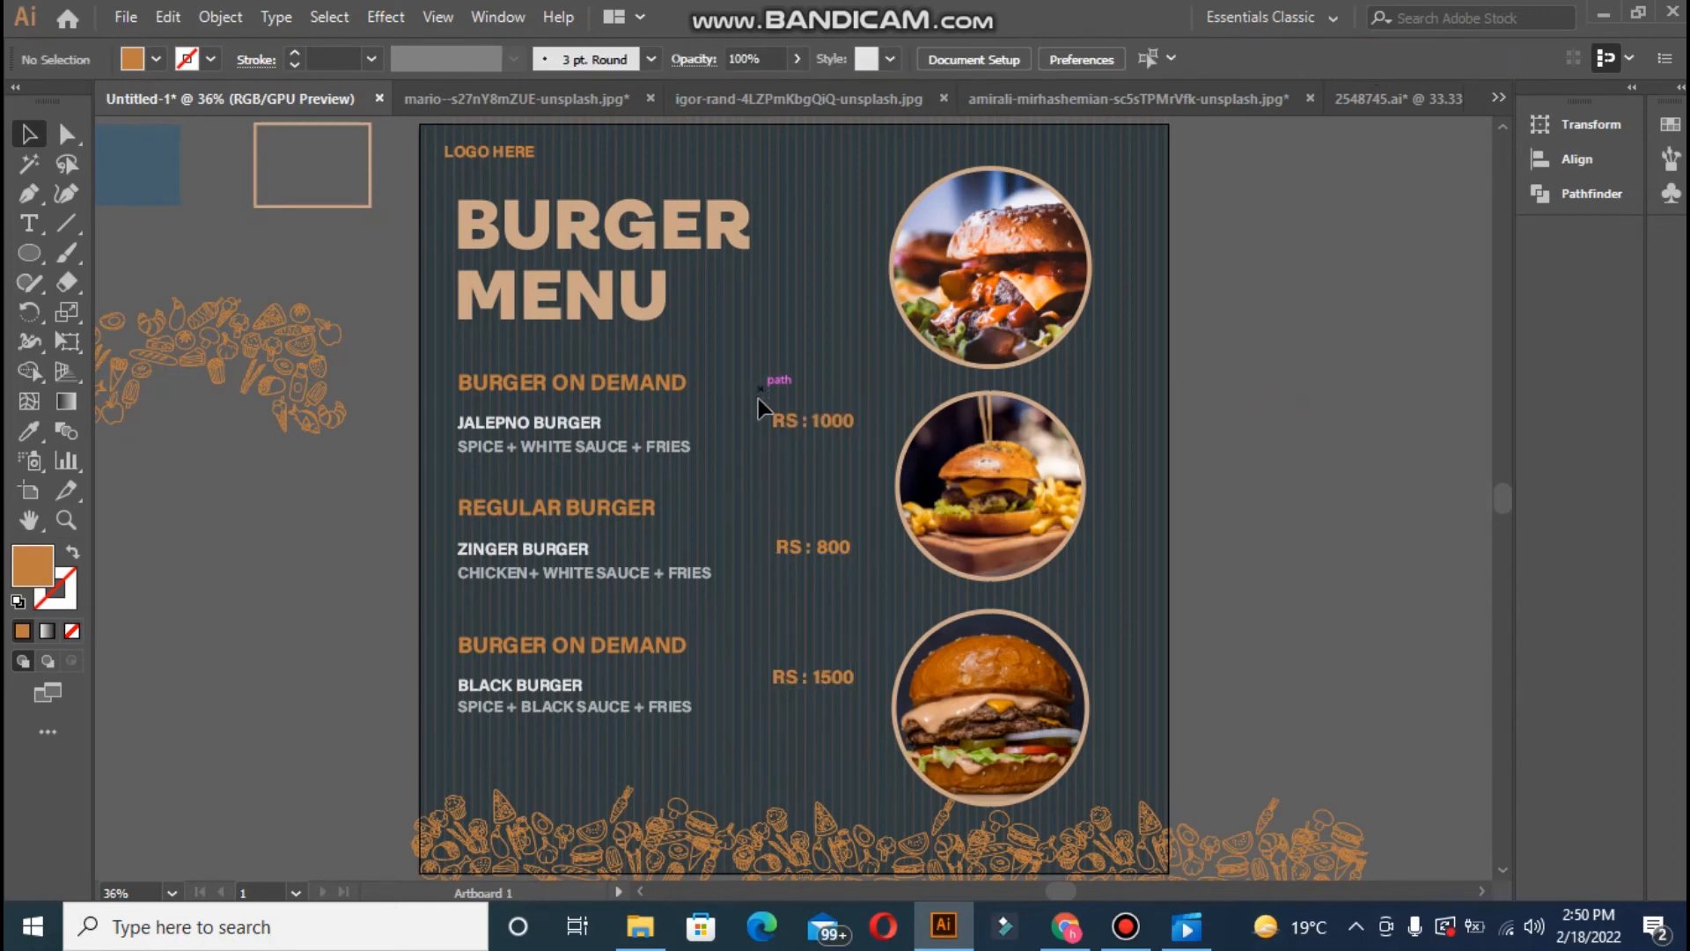
pyautogui.moveTo(780, 399); pyautogui.dragTo(816, 644)
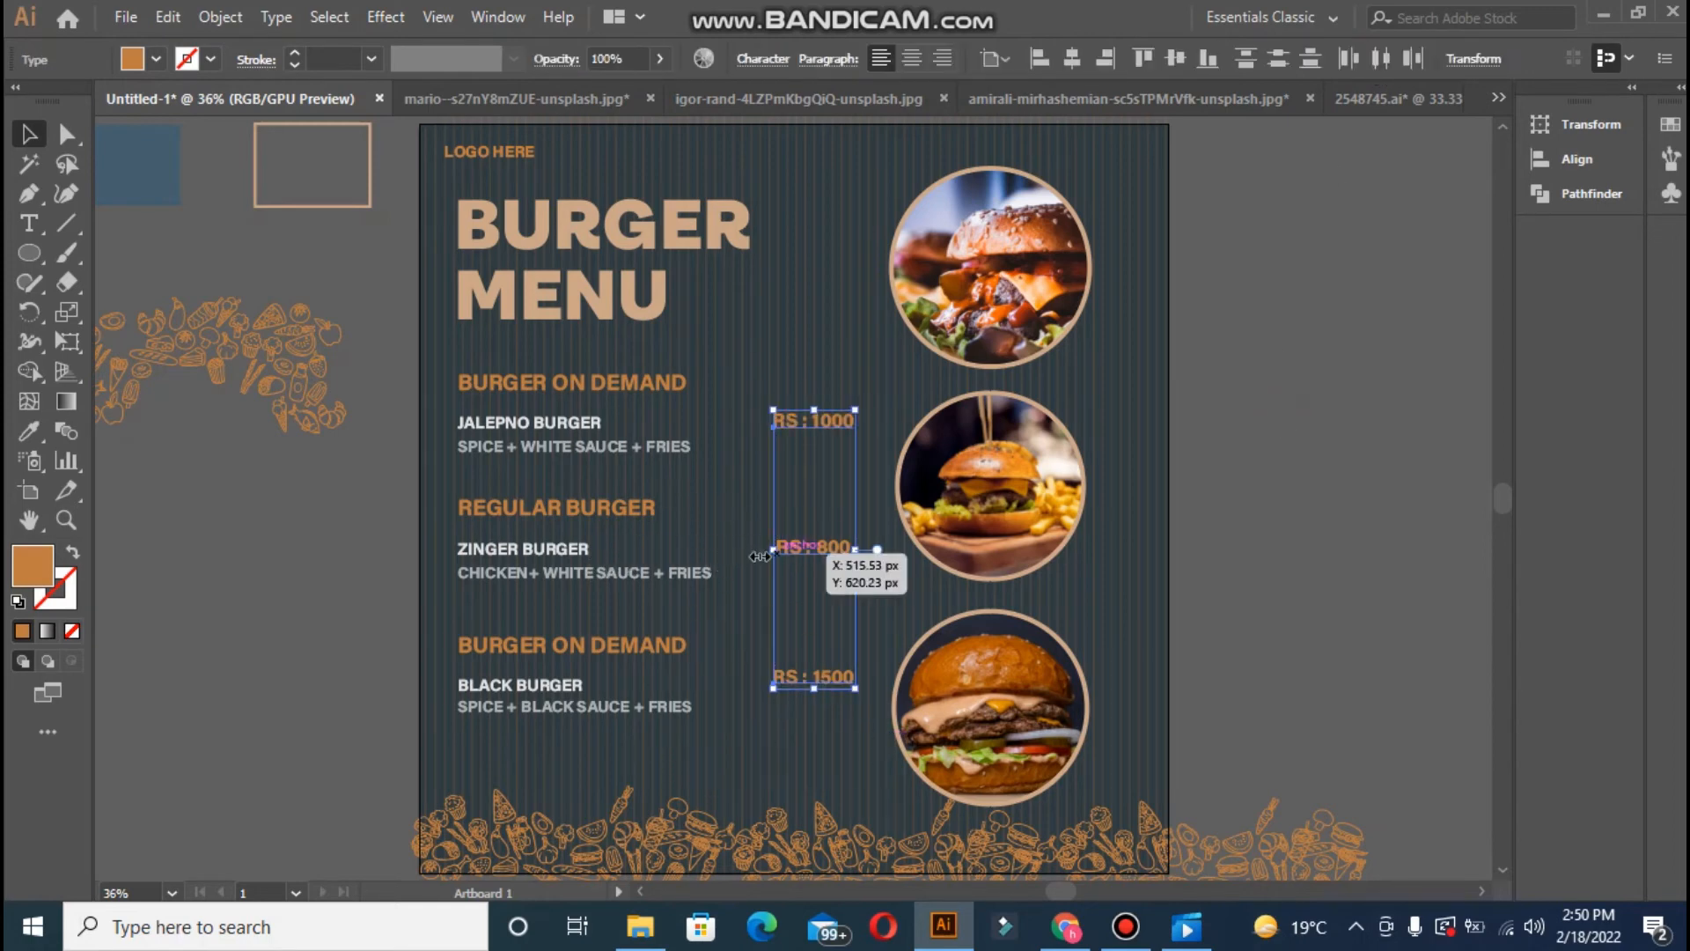
pyautogui.click(309, 558)
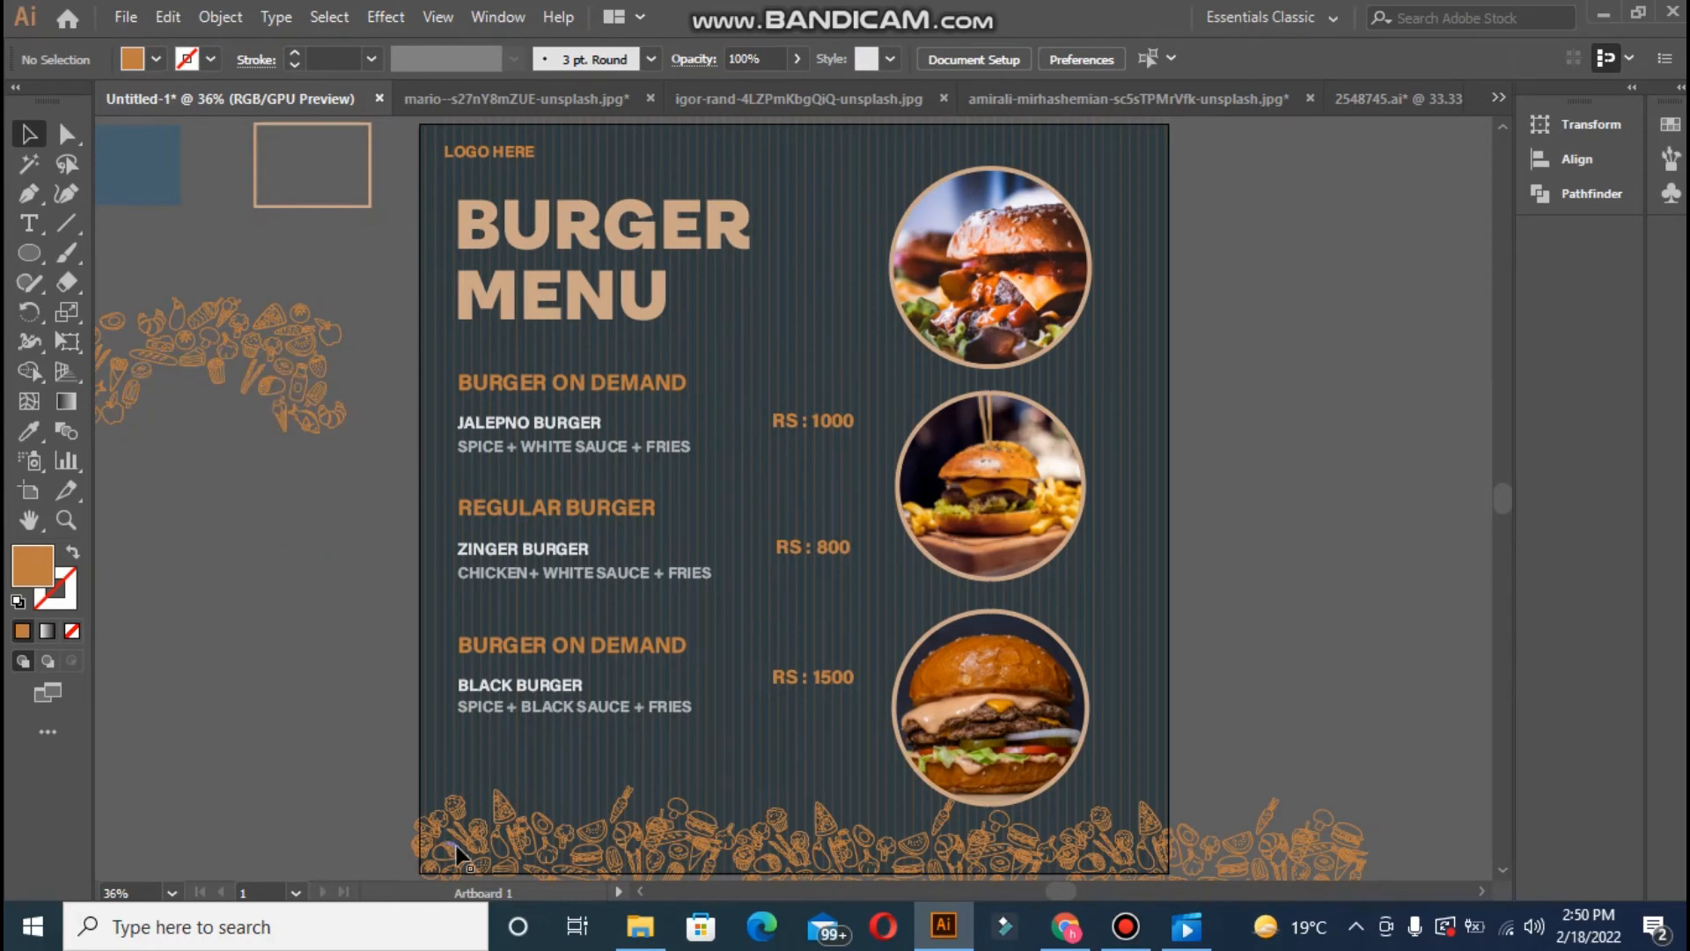
# - Place the fish icon from the food artwork just before the RS : 1500 price and bring it to the front
pyautogui.moveTo(310, 421); pyautogui.dragTo(744, 678)
pyautogui.rightClick(664, 628)
pyautogui.moveTo(754, 494)
pyautogui.click(972, 494)
pyautogui.click(196, 675)
pyautogui.click(356, 633)
pyautogui.click(322, 554)
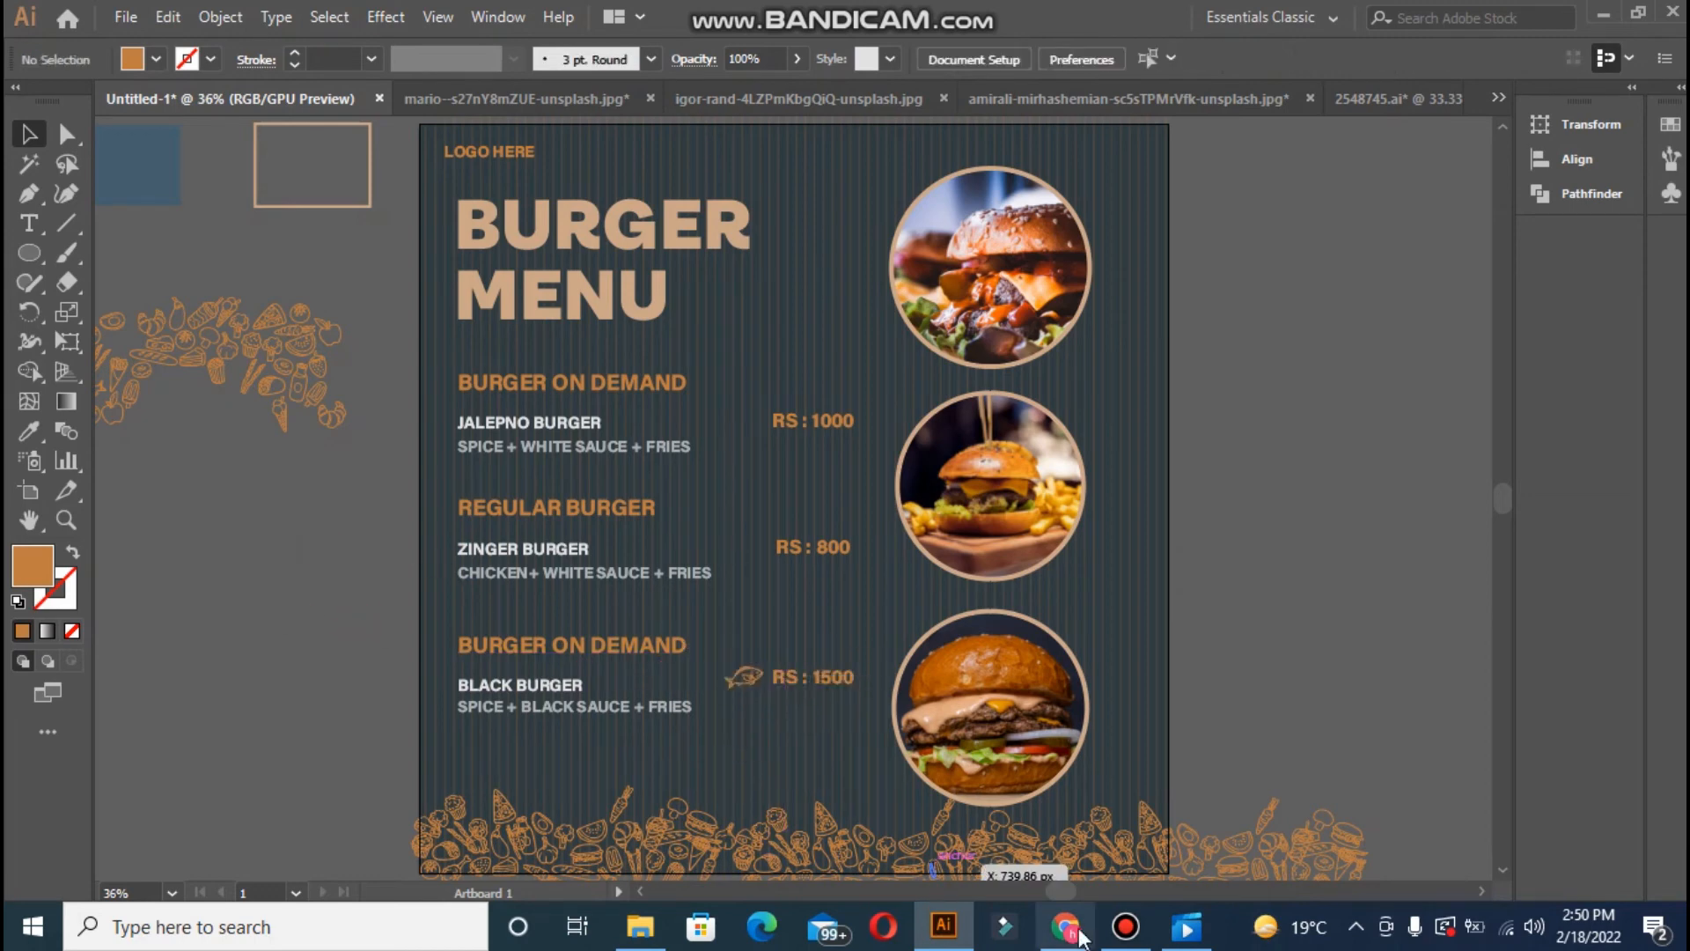
# - Place the small burger icon from the food artwork just before the RS : 800 price and bring it to the front
pyautogui.moveTo(1061, 892); pyautogui.dragTo(1057, 892)
pyautogui.moveTo(111, 413)
pyautogui.mouseDown()
pyautogui.moveTo(407, 527)
pyautogui.moveTo(867, 567)
pyautogui.moveTo(784, 547)
pyautogui.mouseUp()
pyautogui.rightClick(783, 548)
pyautogui.moveTo(858, 419)
pyautogui.click(1118, 424)
pyautogui.click(437, 578)
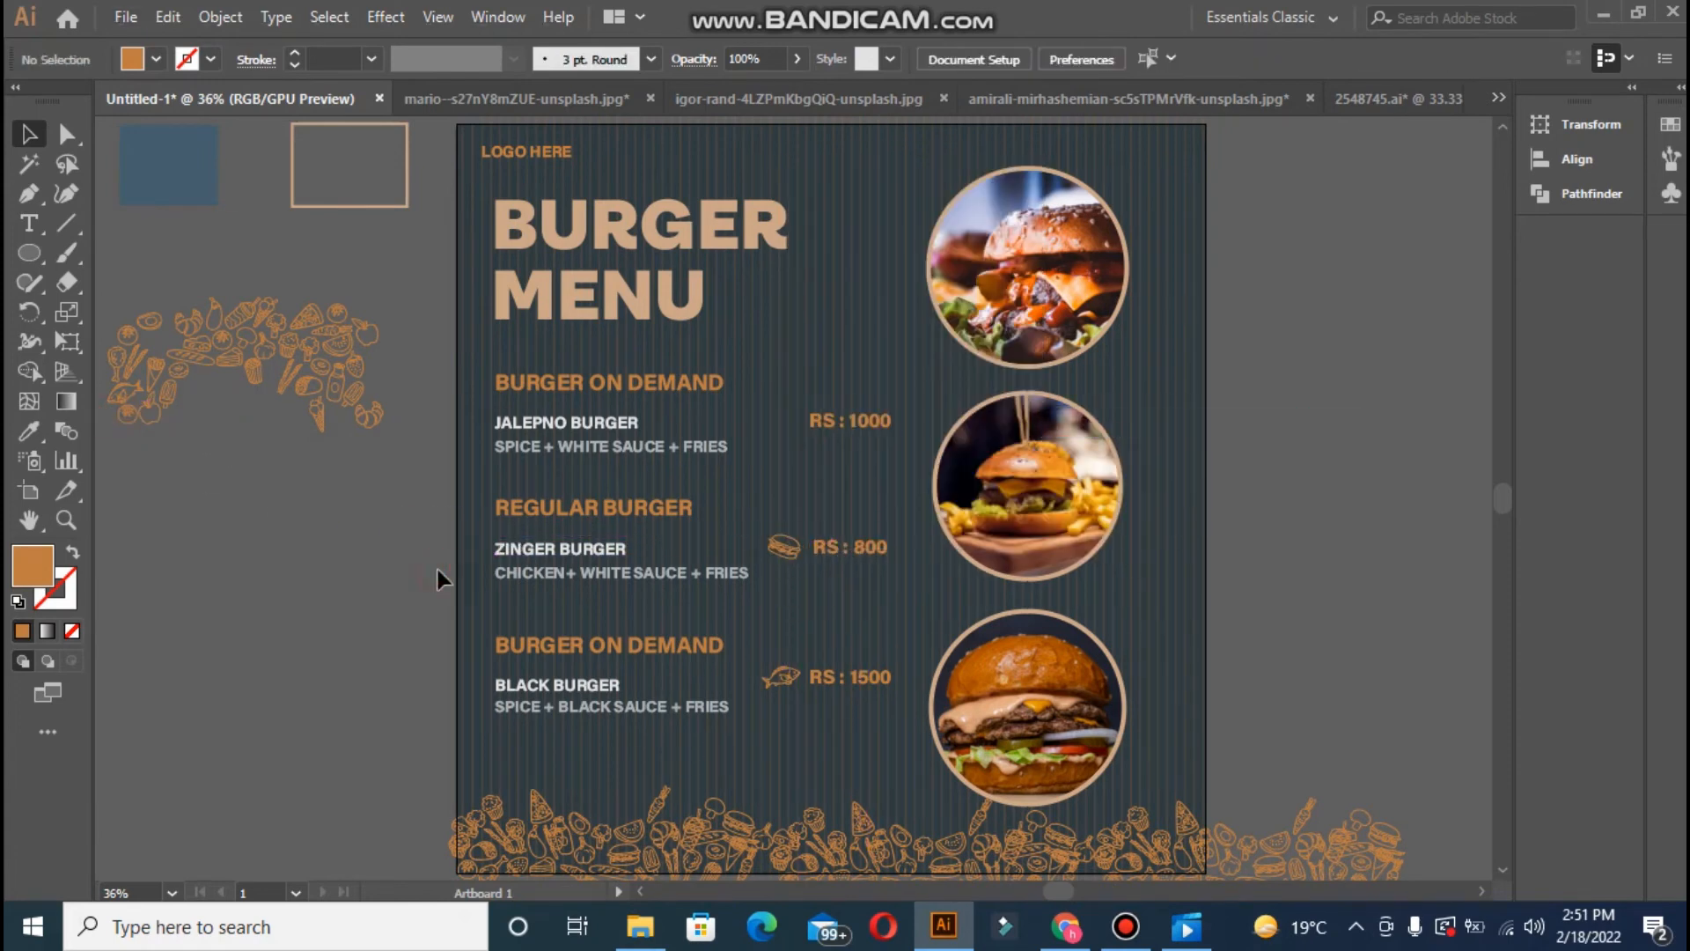
# - Place the drumstick icon from the food artwork just before the RS : 1000 price and bring it to the front
pyautogui.moveTo(122, 365)
pyautogui.mouseDown()
pyautogui.moveTo(744, 444)
pyautogui.moveTo(405, 409)
pyautogui.mouseUp()
pyautogui.hotkey('ctrl', 'z')
pyautogui.moveTo(119, 365); pyautogui.dragTo(791, 428)
pyautogui.rightClick(785, 418)
pyautogui.moveTo(992, 687)
pyautogui.click(1136, 687)
# - Center-align the drumstick, burger and fish icons in one column and move the column between the menu text and the prices
pyautogui.click(793, 431)
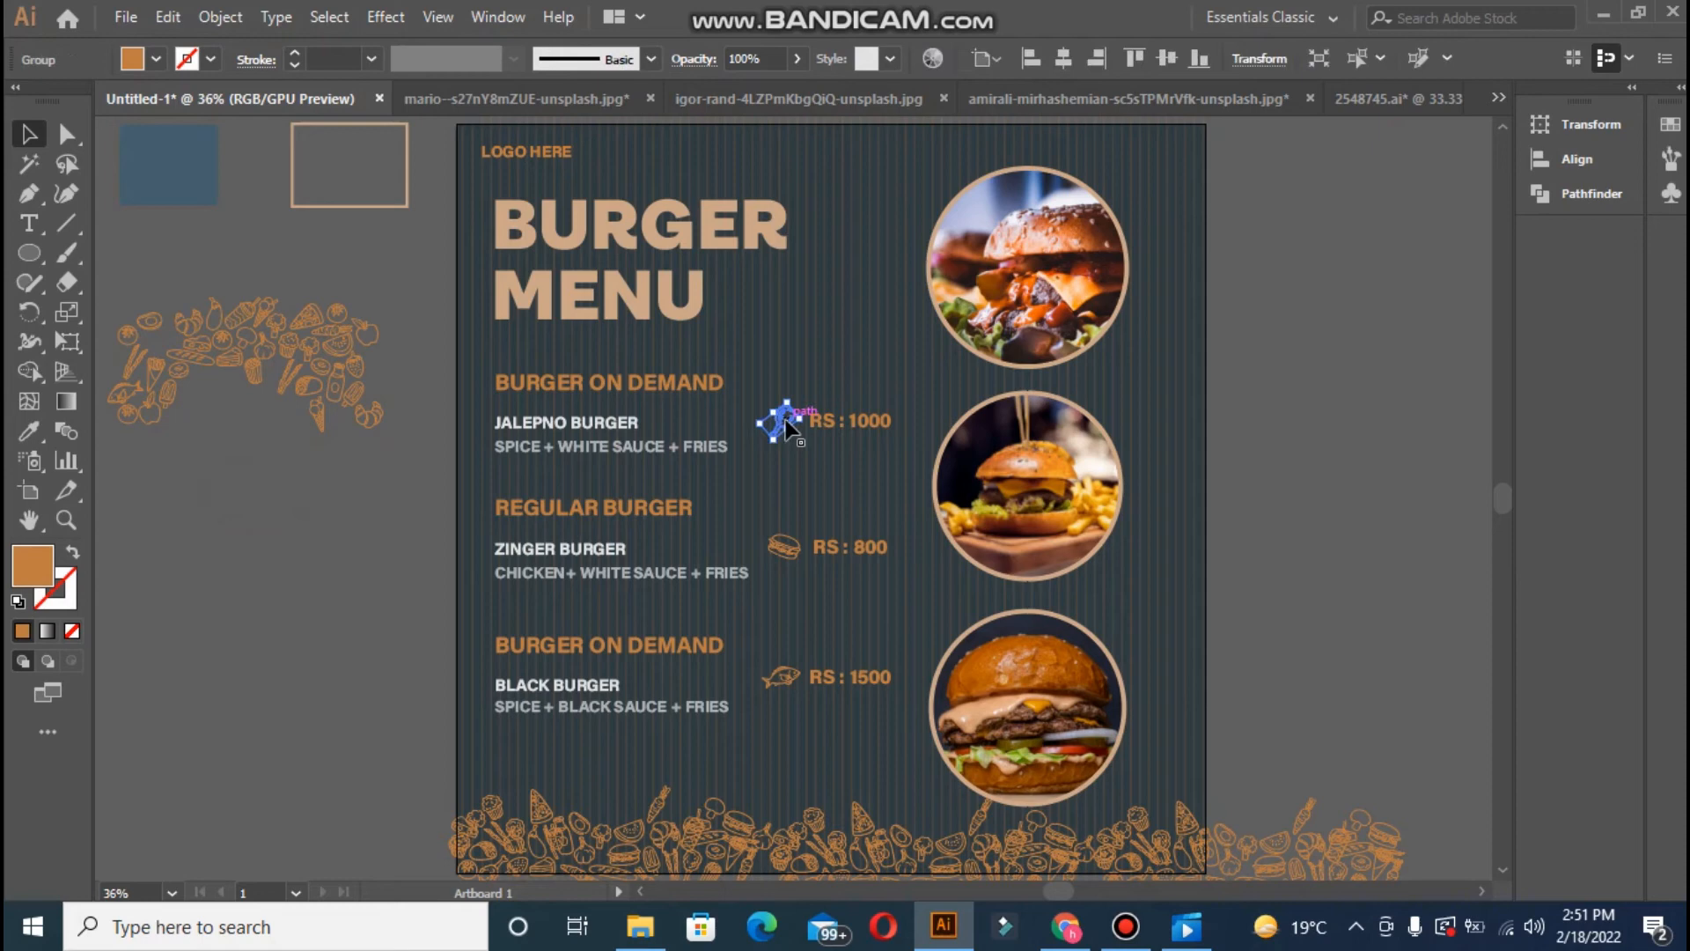
pyautogui.keyDown('shift'); pyautogui.click(806, 554); pyautogui.keyUp('shift')
pyautogui.keyDown('shift'); pyautogui.click(787, 673); pyautogui.keyUp('shift')
pyautogui.click(1064, 61)
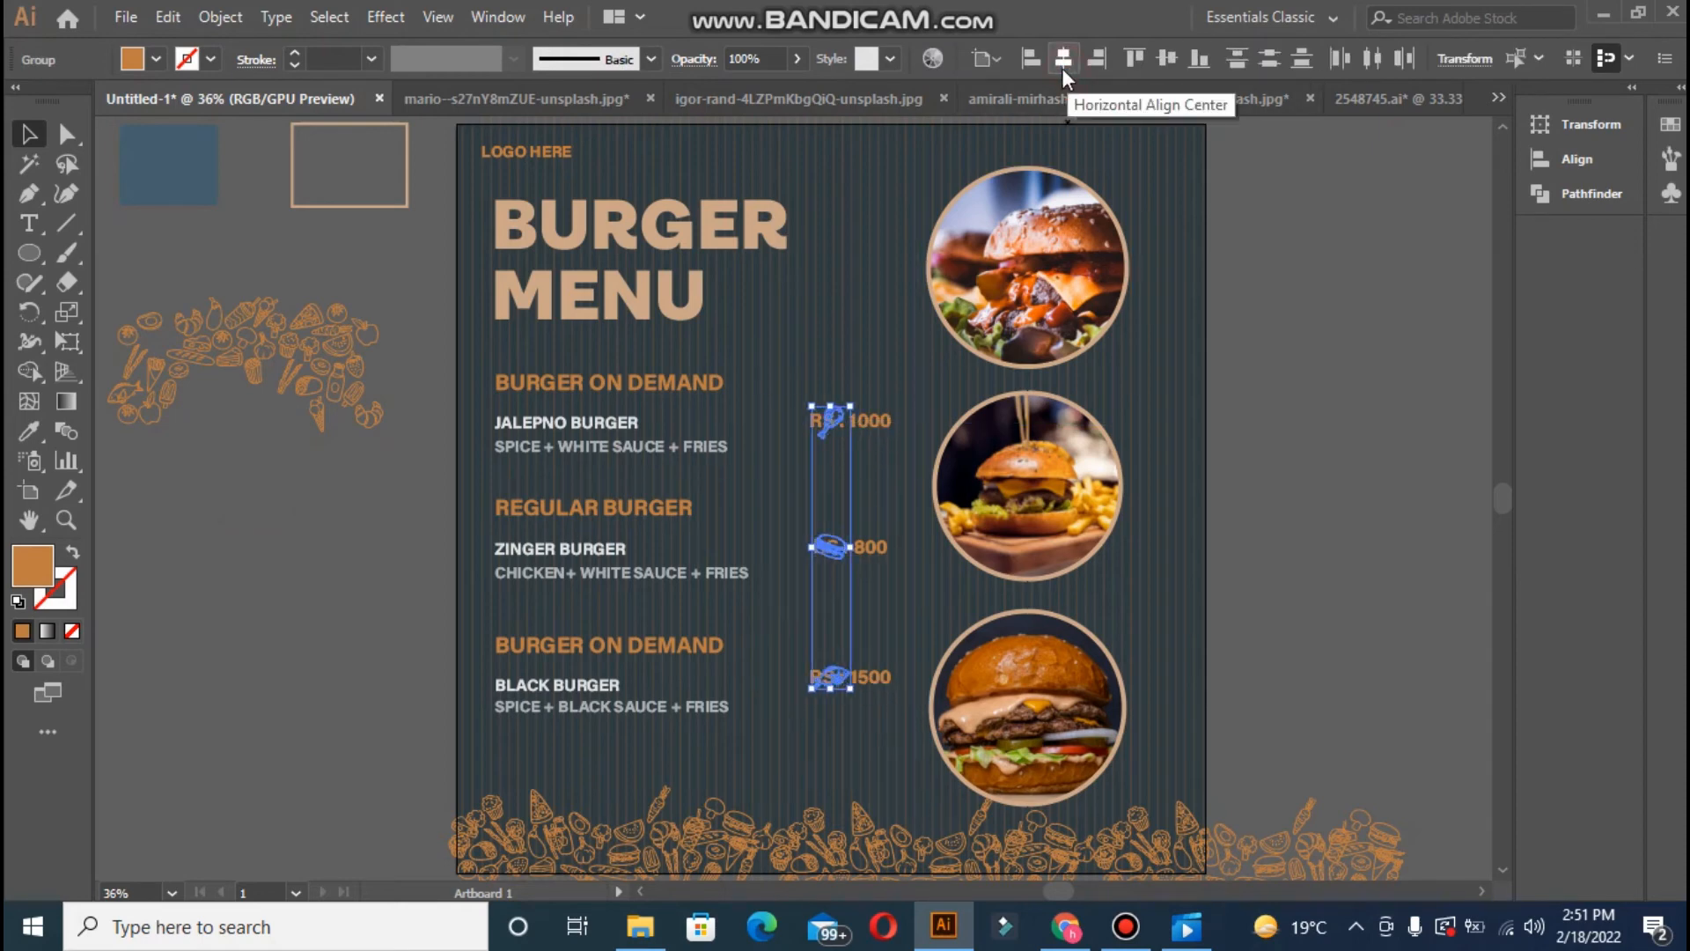
pyautogui.click(1033, 60)
pyautogui.hotkey('ctrl', 'z')
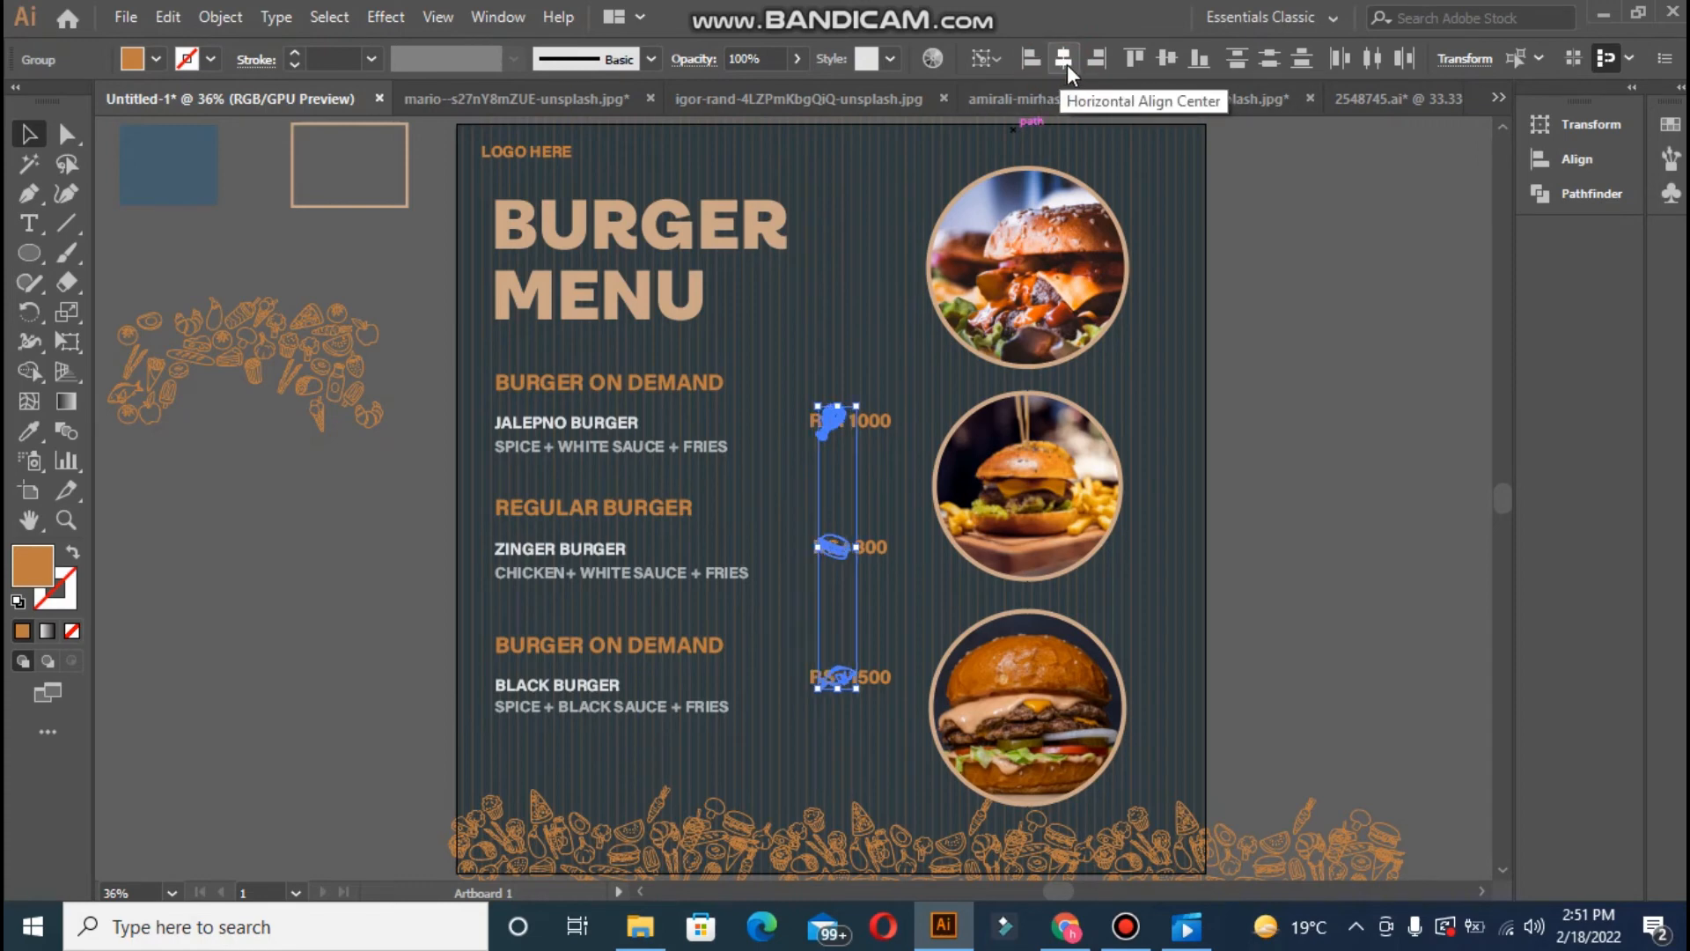
pyautogui.moveTo(832, 431); pyautogui.dragTo(762, 443)
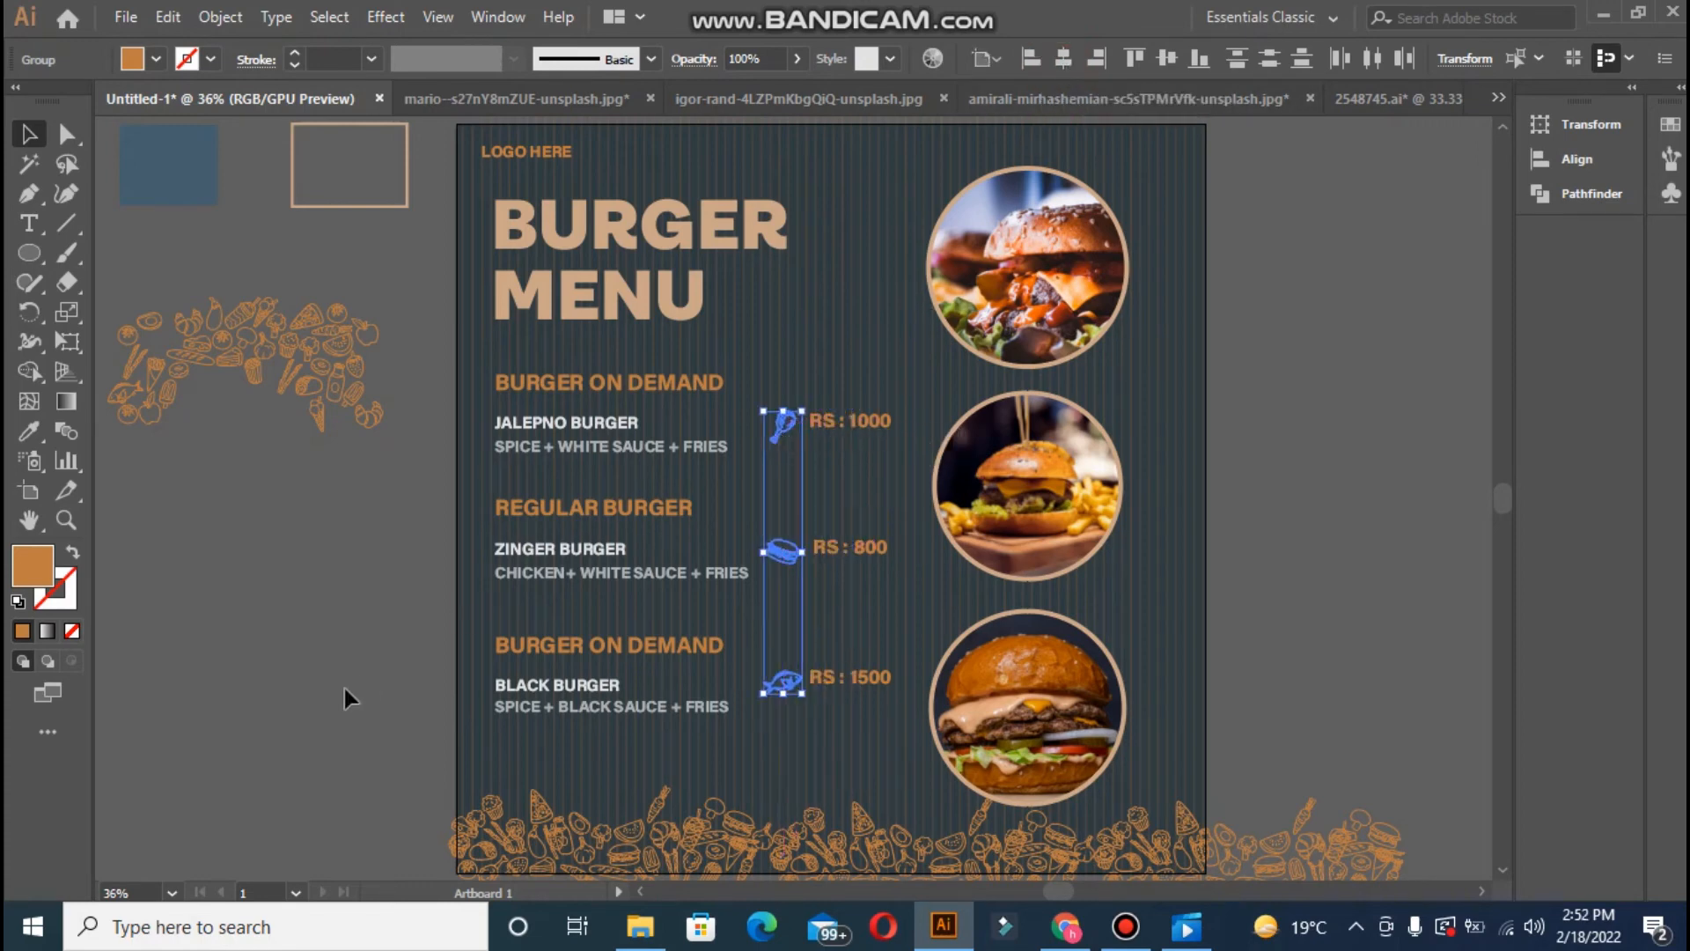
# - Adjust the burger, fish and drumstick icons individually to sit level with their prices
pyautogui.click(422, 636)
pyautogui.click(789, 556)
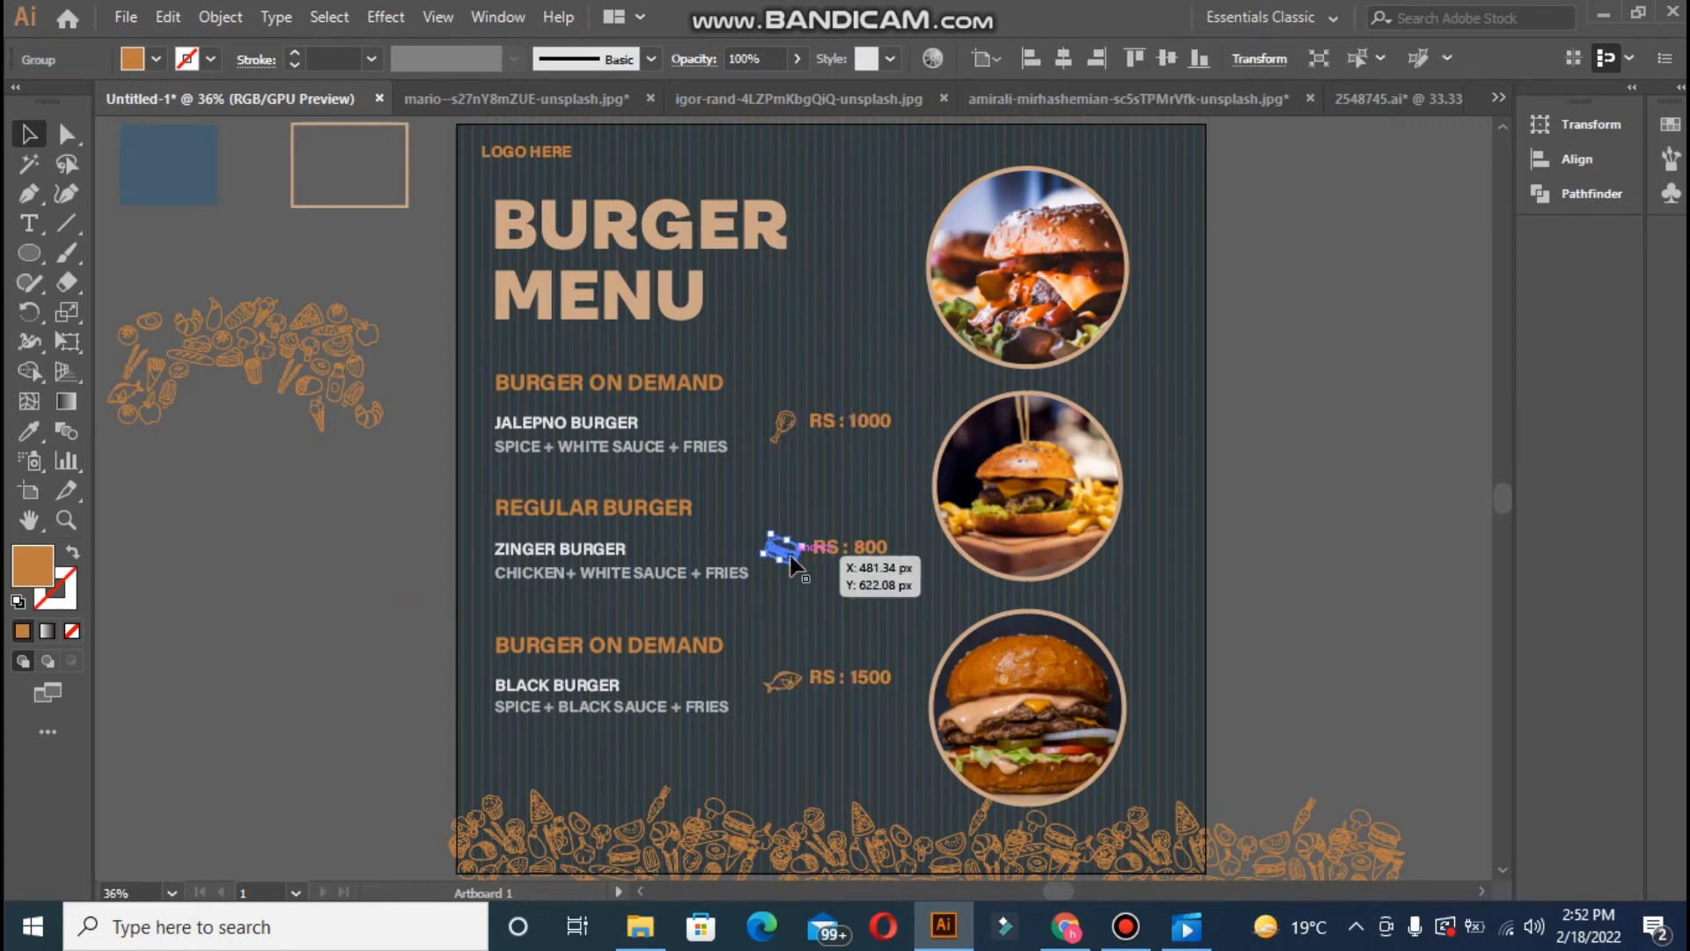
pyautogui.click(780, 686)
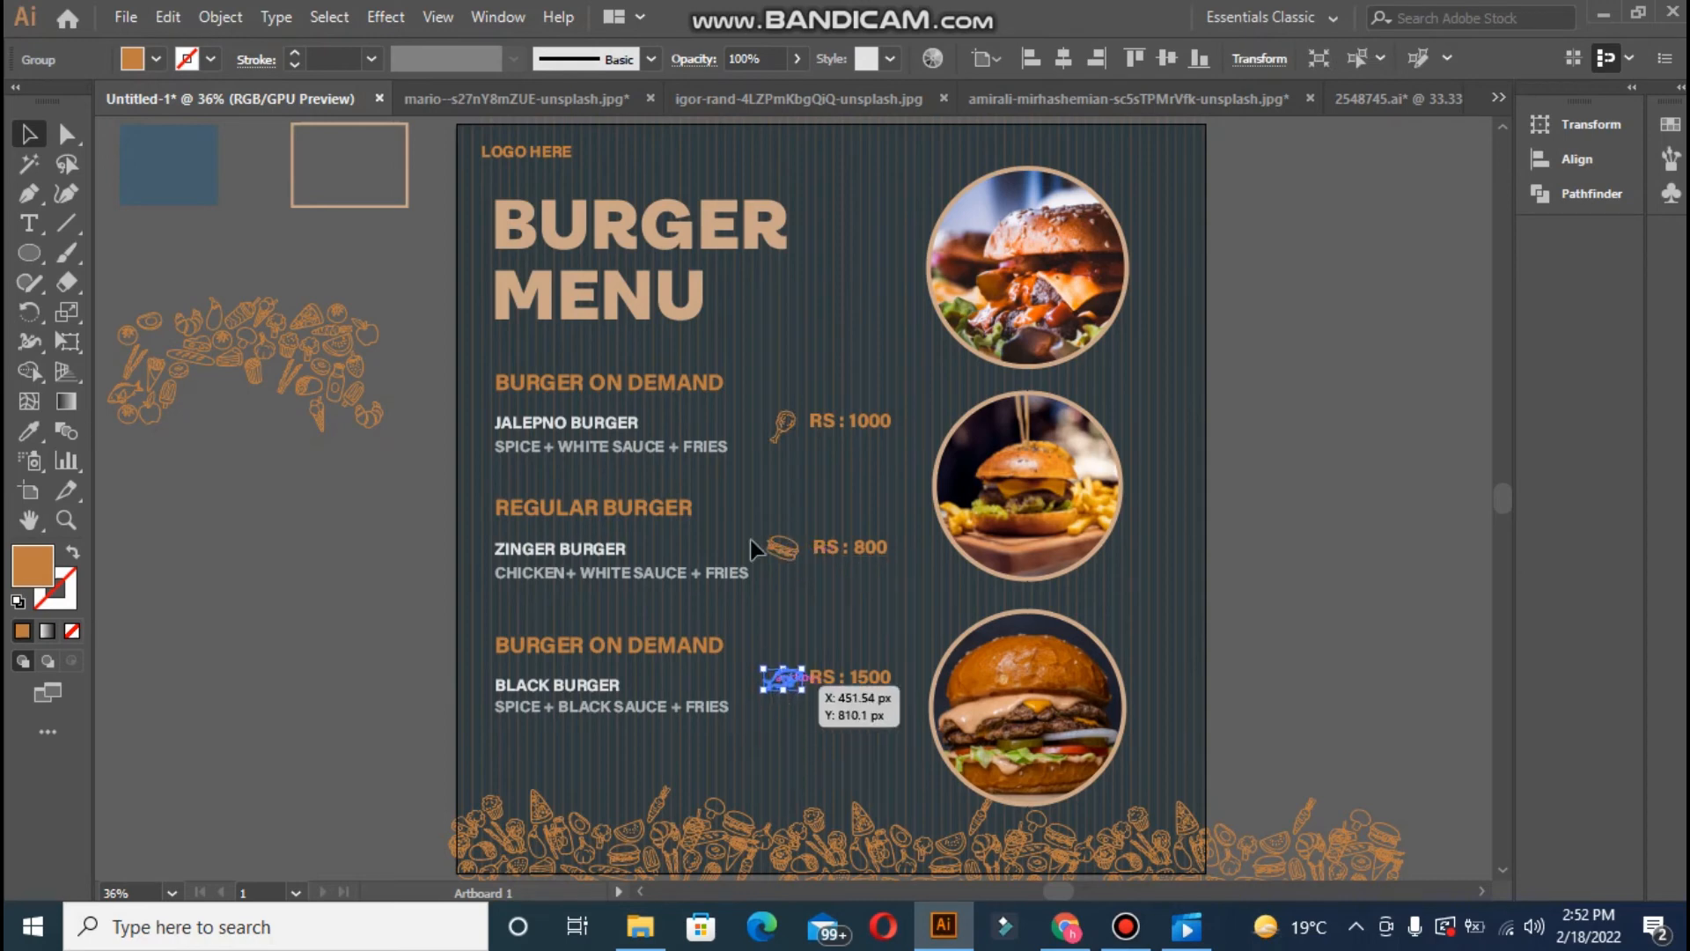
pyautogui.click(777, 432)
pyautogui.moveTo(777, 434); pyautogui.dragTo(778, 431)
# - Center-align the three food icons horizontally again and nudge them together back to just before the prices
pyautogui.keyDown('shift'); pyautogui.click(782, 547); pyautogui.keyUp('shift')
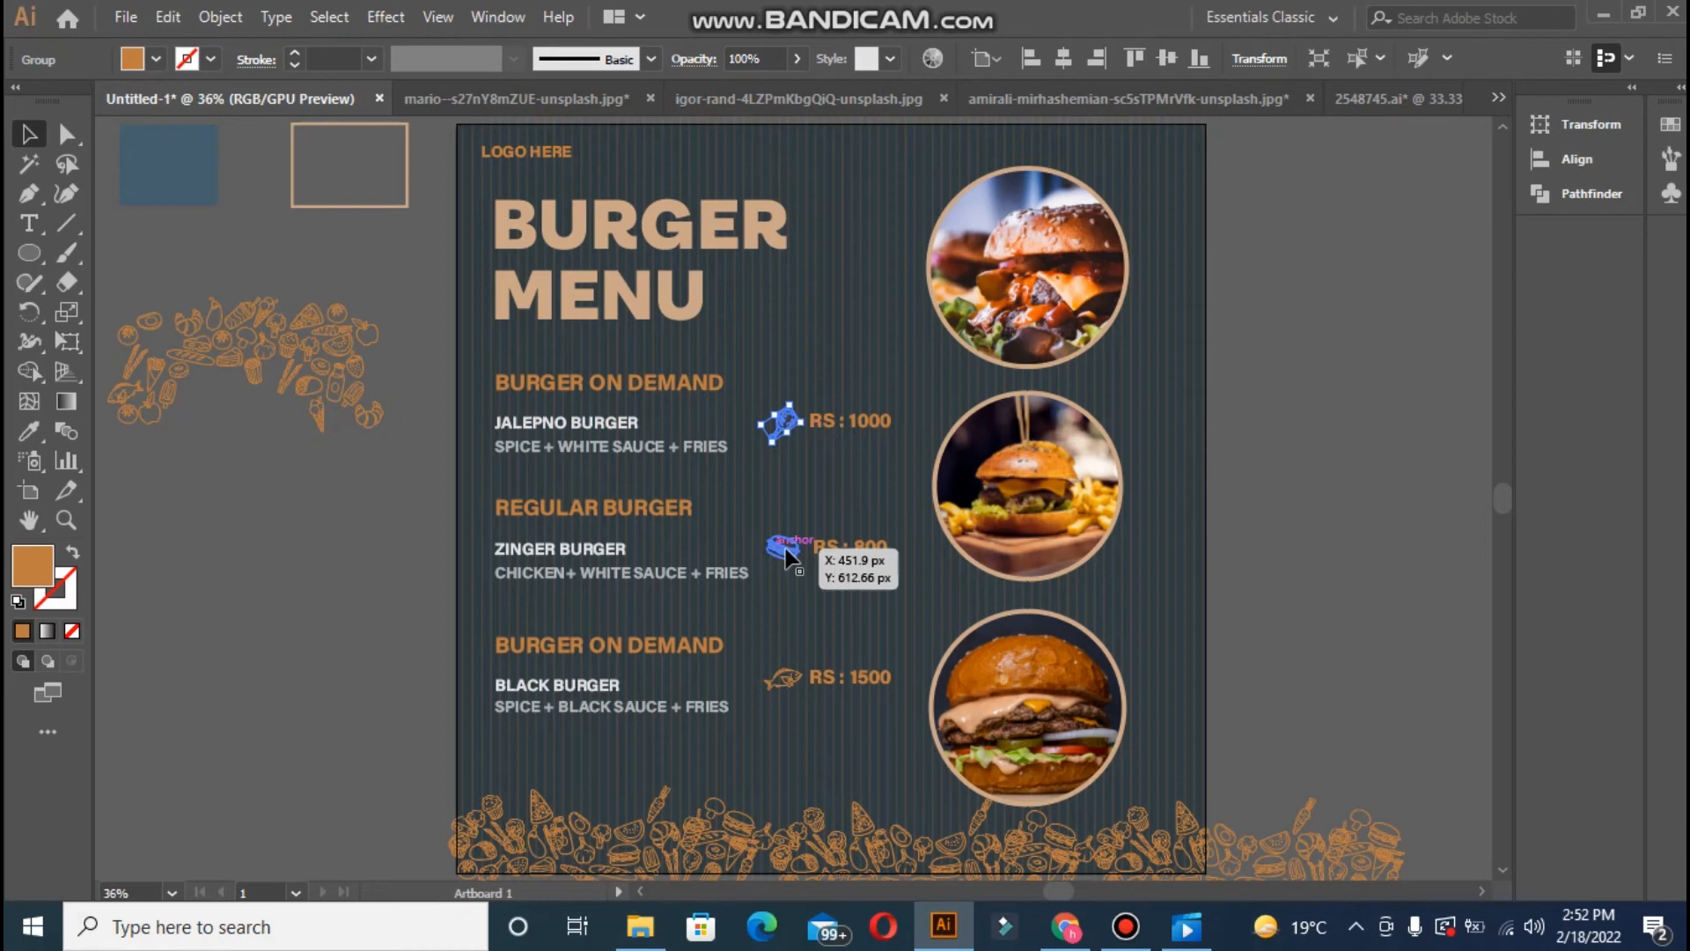
pyautogui.keyDown('shift'); pyautogui.click(785, 672); pyautogui.keyUp('shift')
pyautogui.click(1065, 56)
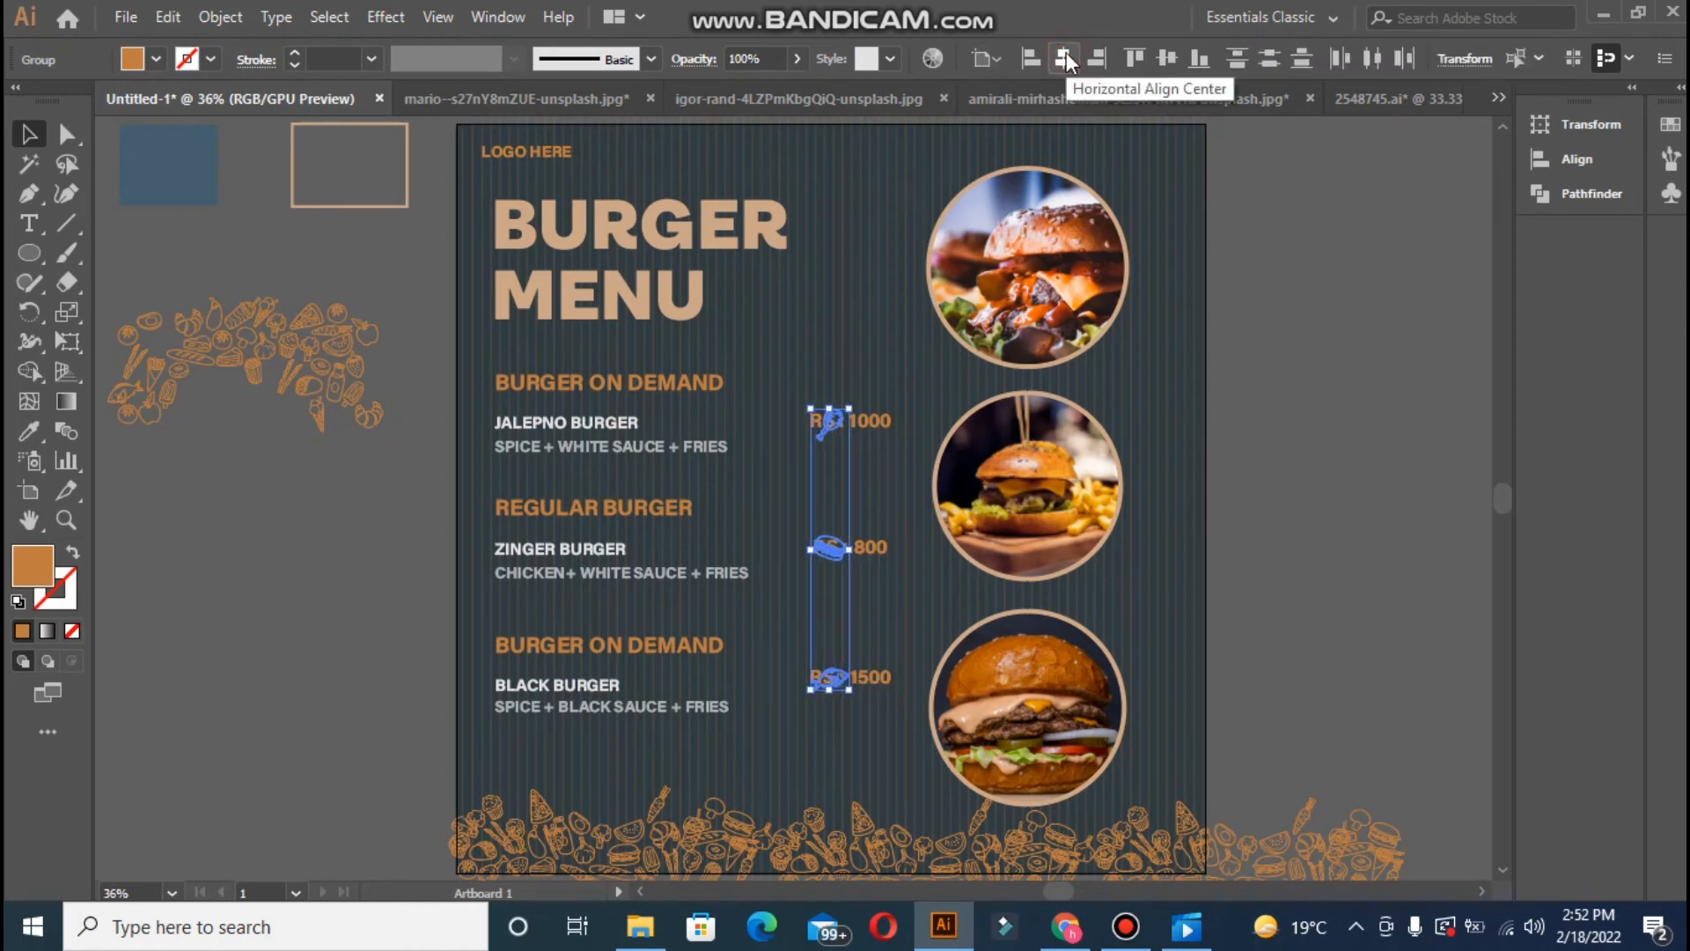
pyautogui.press('Left')
pyautogui.press('Left')
pyautogui.press('Left')
pyautogui.press('Left')
pyautogui.press('Left')
pyautogui.press('Left')
pyautogui.press('Left')
pyautogui.press('Left')
pyautogui.press('Left')
pyautogui.press('Left')
pyautogui.press('Left')
pyautogui.press('Left')
pyautogui.press('Left')
pyautogui.press('Left')
pyautogui.press('Left')
pyautogui.press('Left')
pyautogui.press('Left')
pyautogui.press('Left')
pyautogui.press('Left')
pyautogui.press('Left')
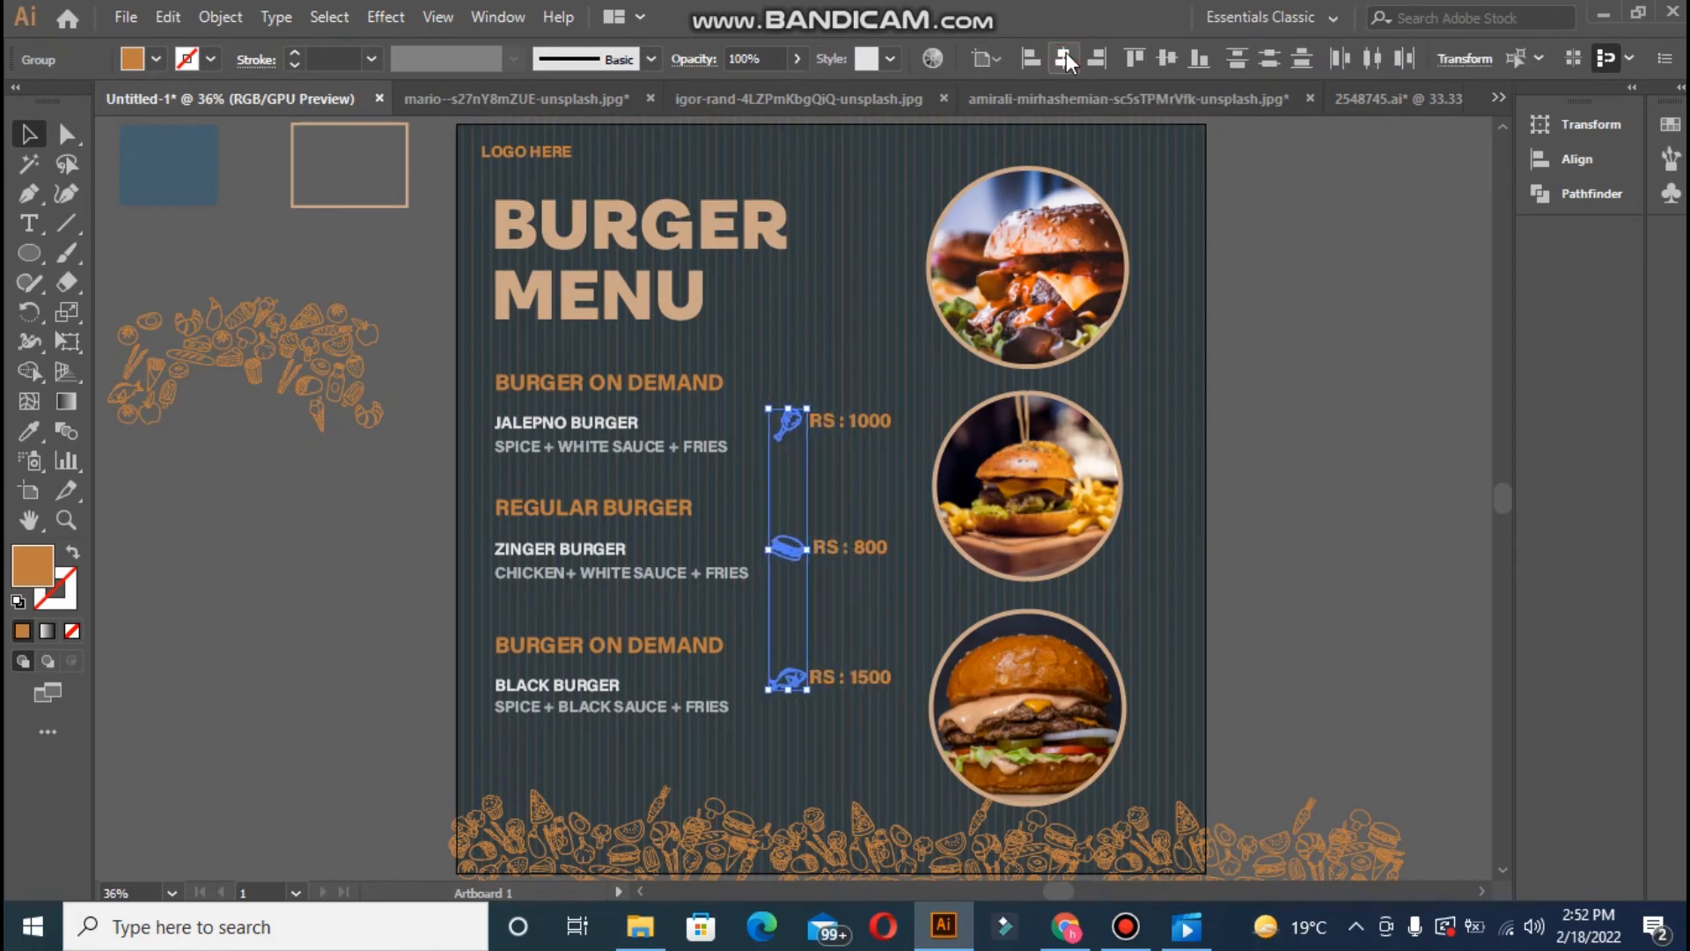
pyautogui.press('Left')
pyautogui.press('Left')
pyautogui.press('Left')
pyautogui.click(894, 558)
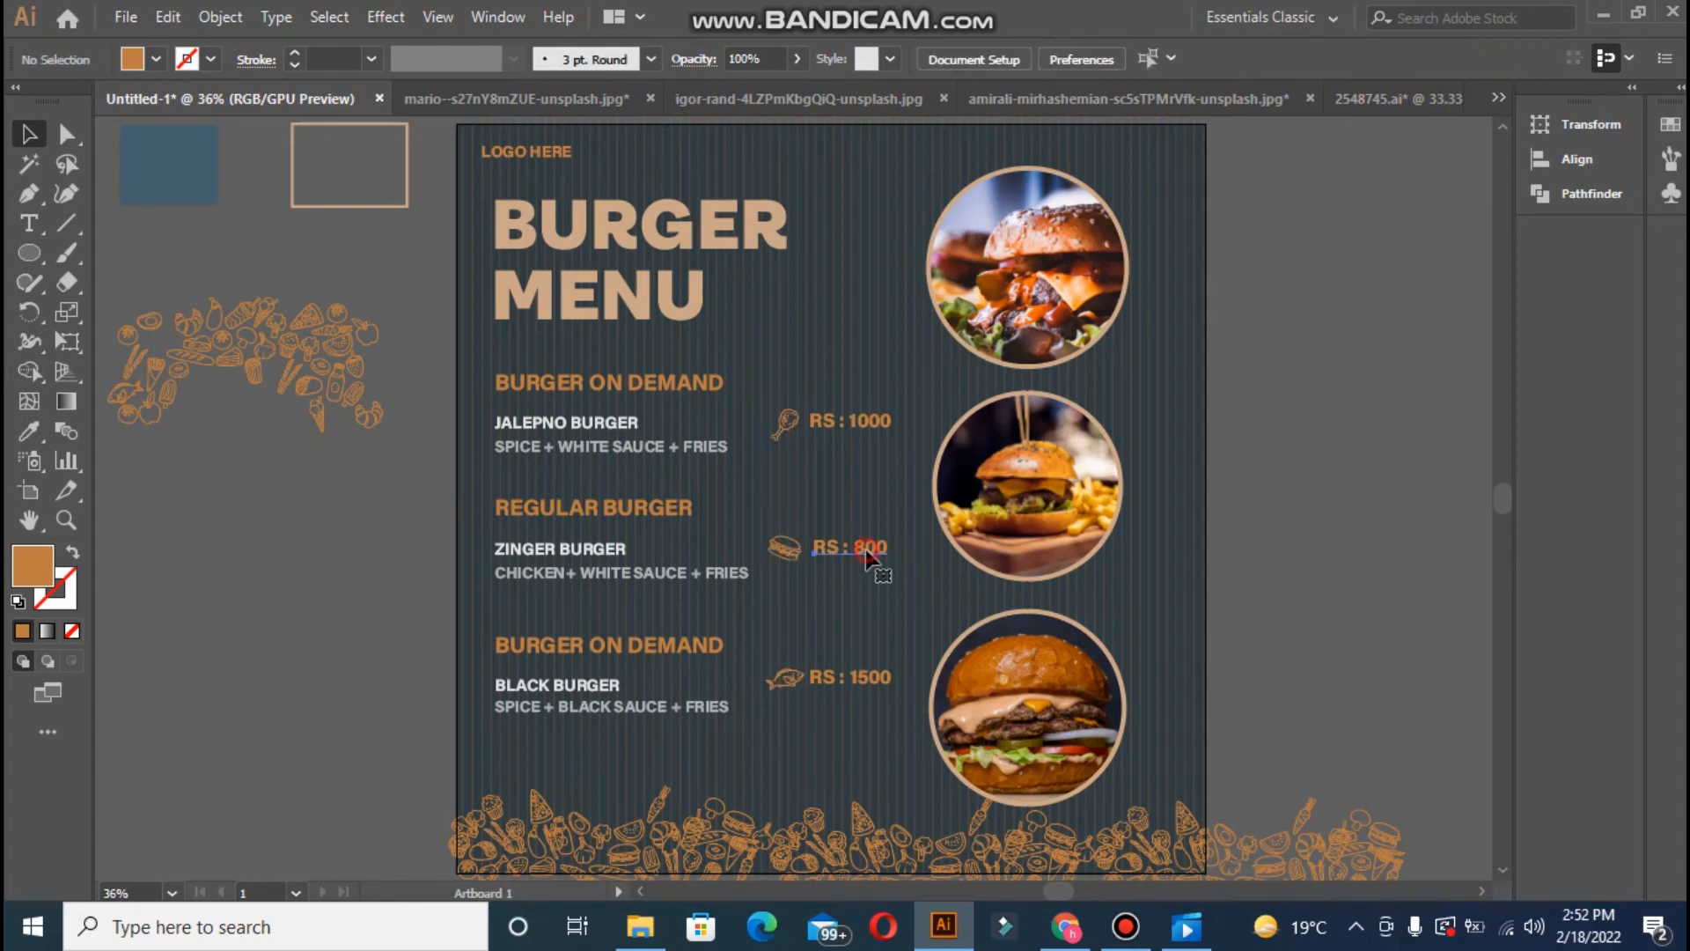
# - Nudge the RS : 800 and RS : 1000 prices slightly closer to their icons
pyautogui.click(867, 556)
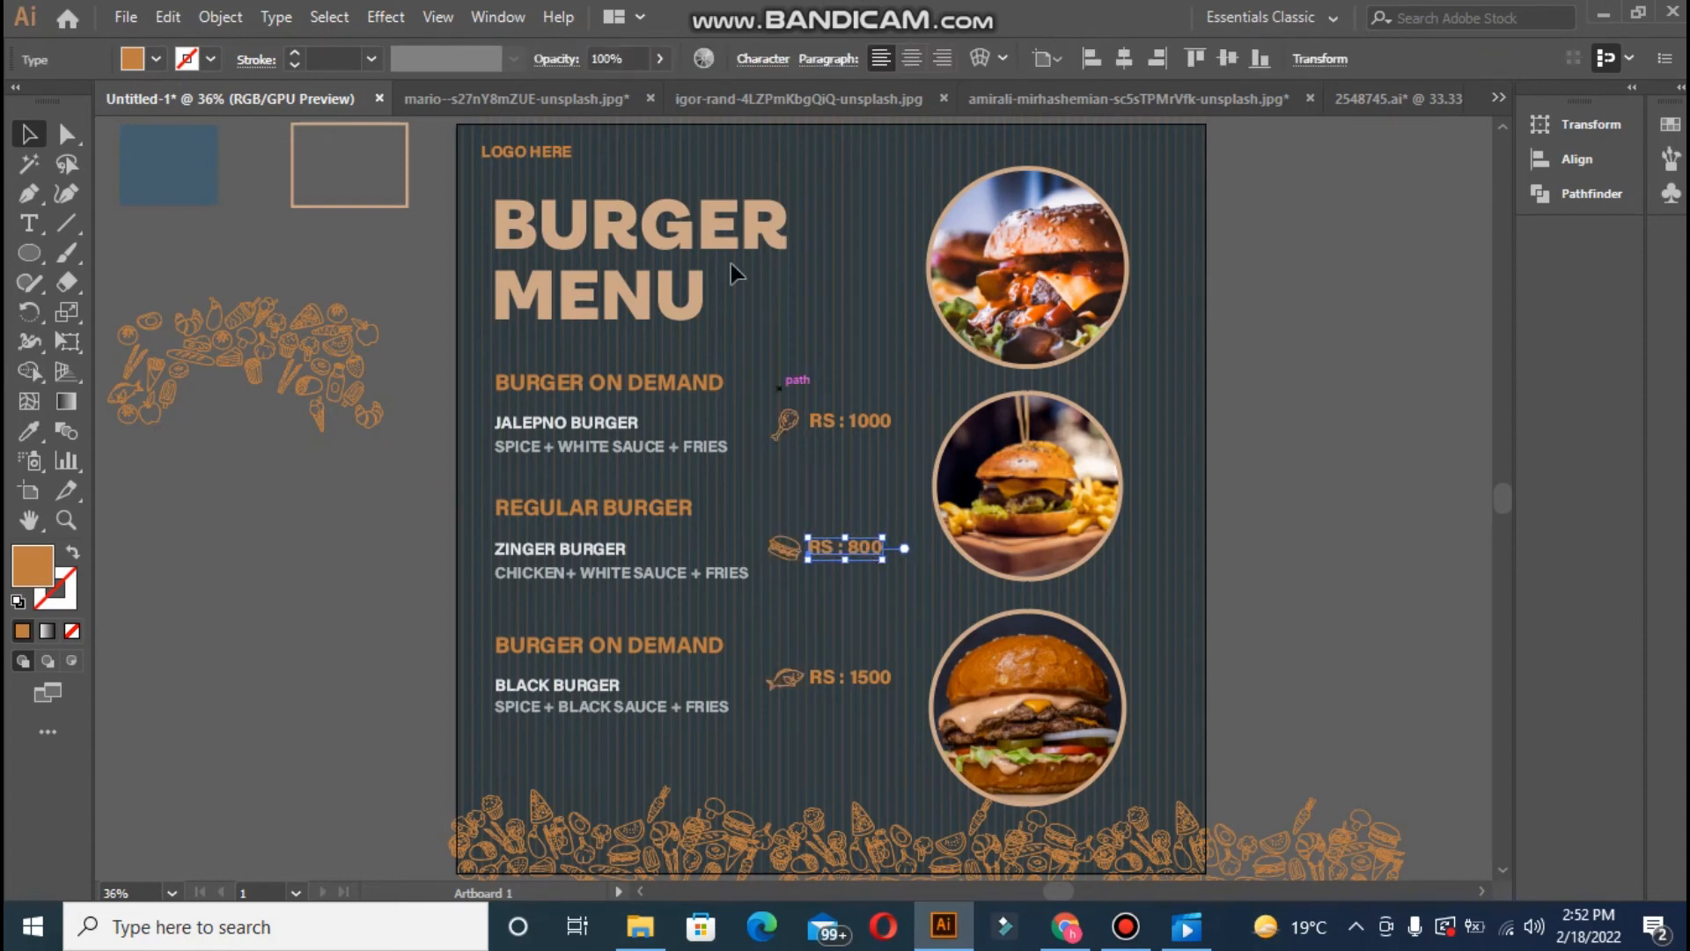
pyautogui.click(845, 419)
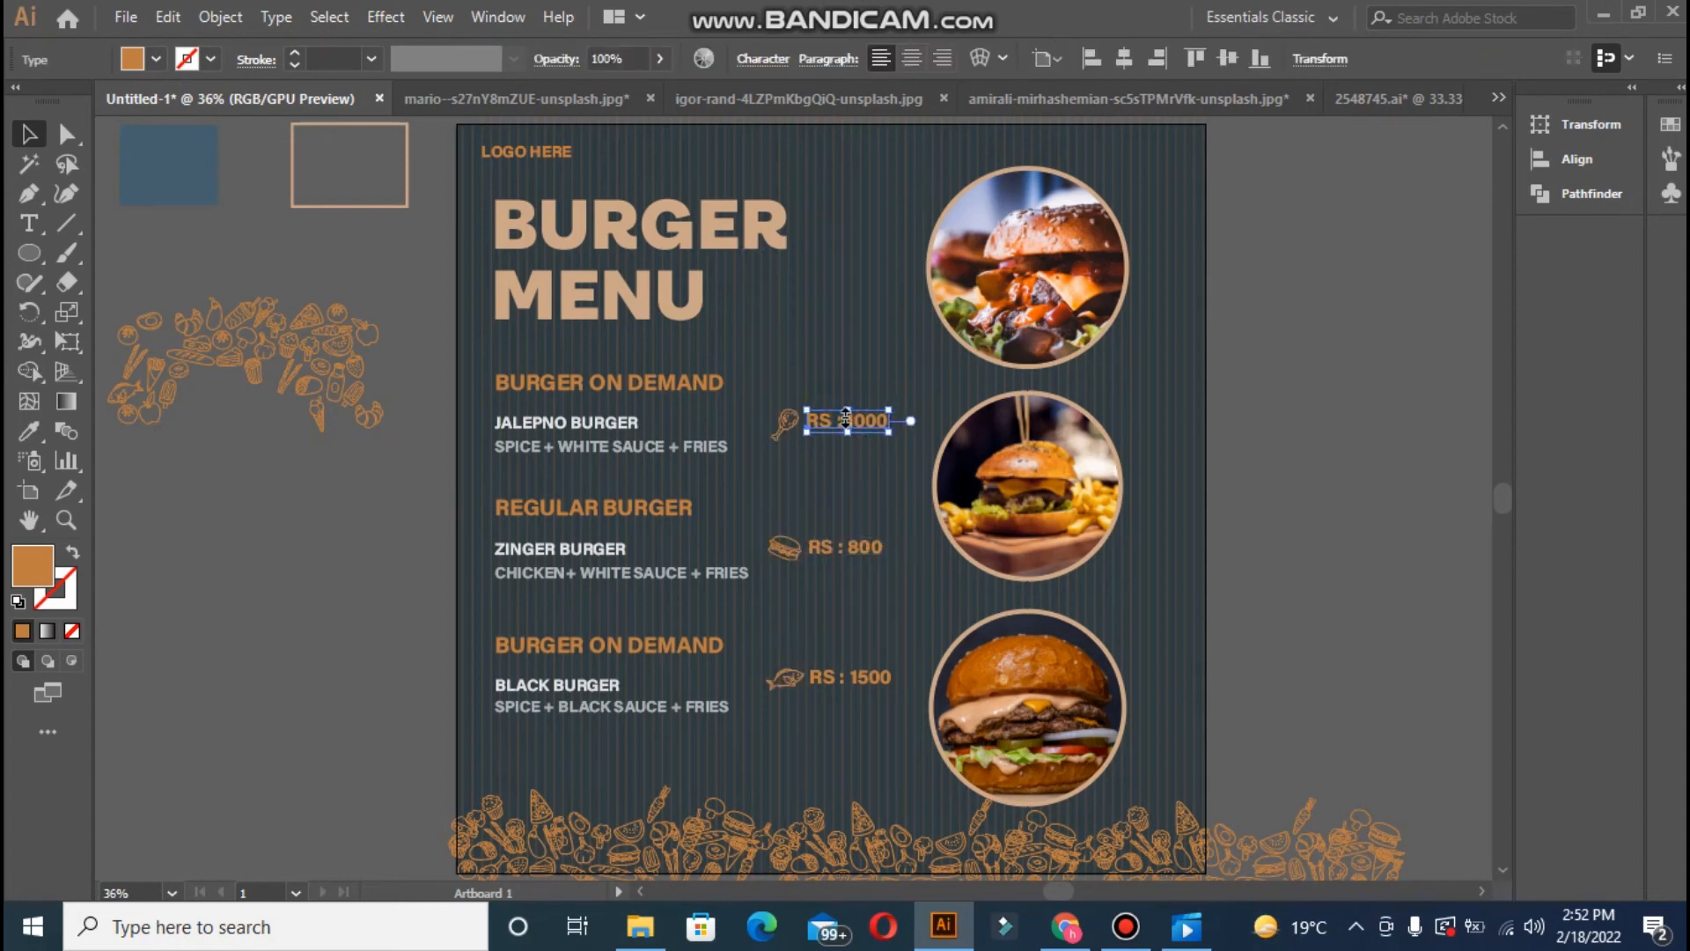
pyautogui.click(810, 512)
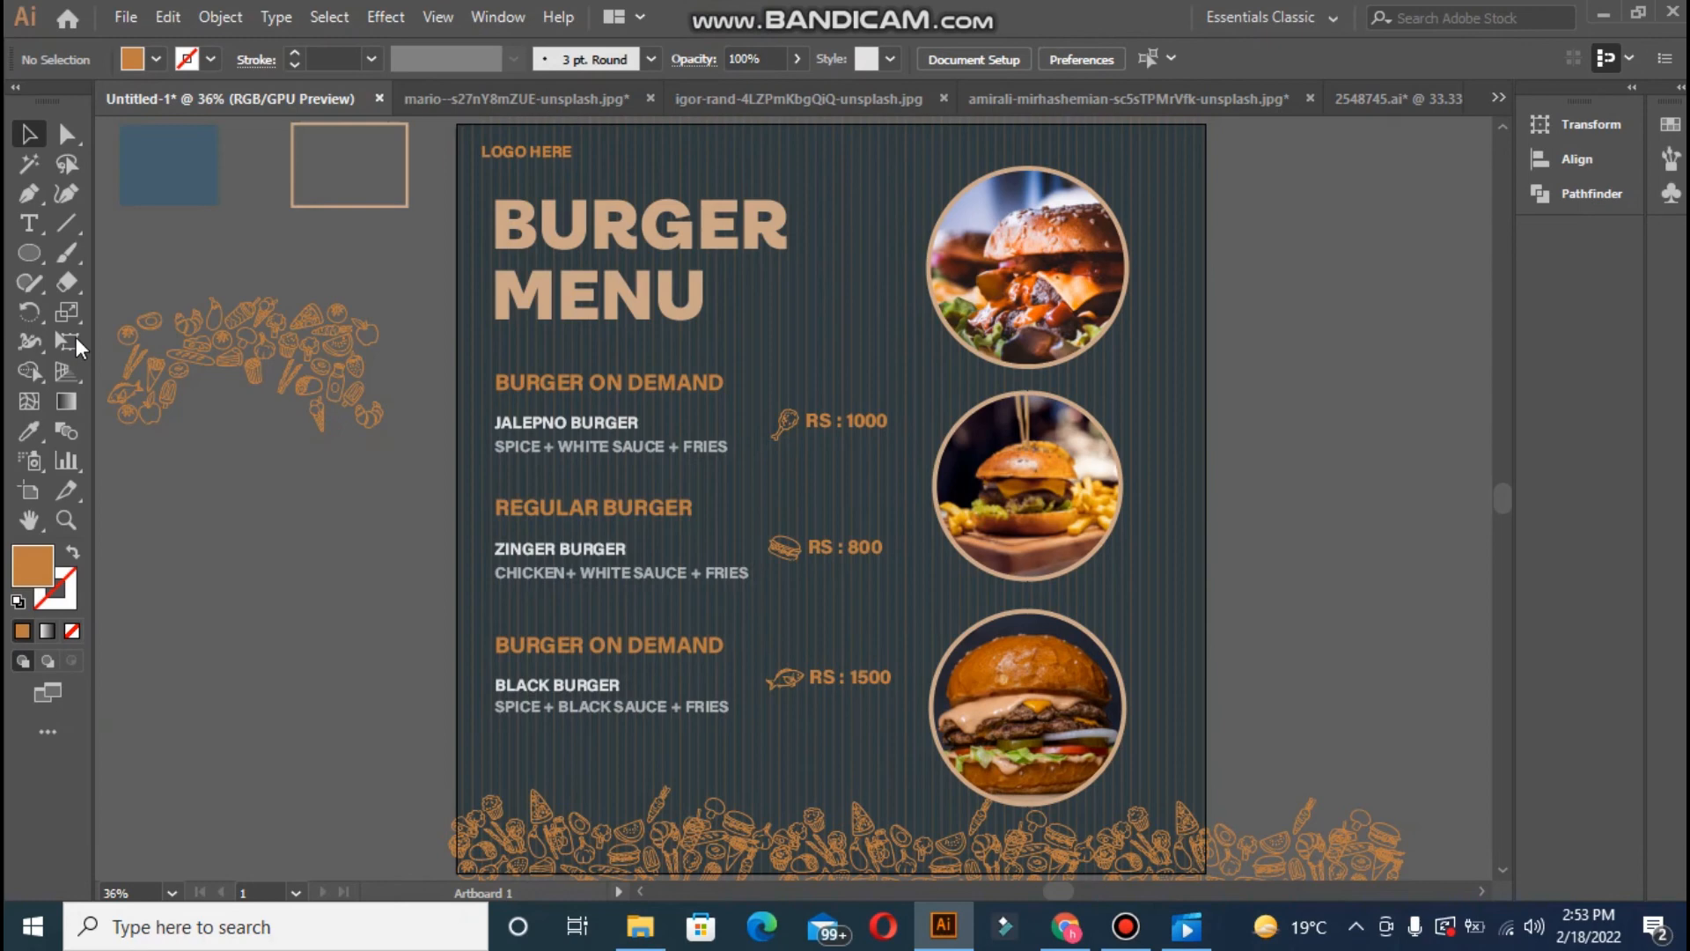
# - Draw a wide button rectangle below the RS : 1500 price and fill it with dark brown 664225
pyautogui.click(29, 253)
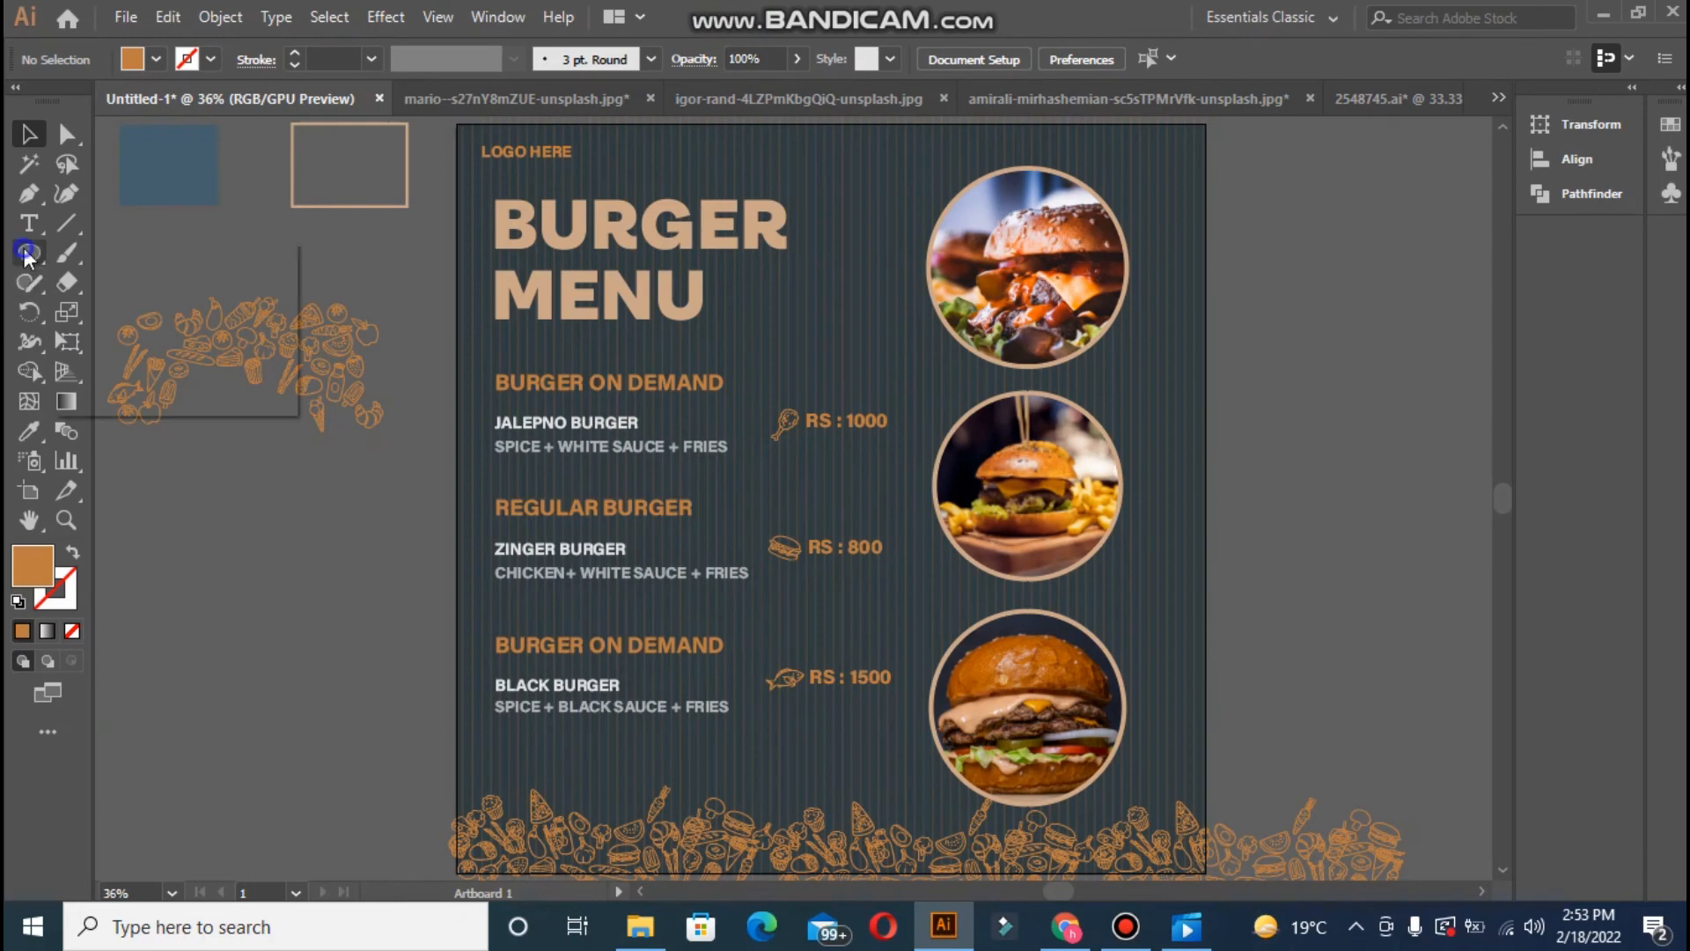
pyautogui.click(132, 260)
pyautogui.moveTo(773, 742); pyautogui.dragTo(920, 788)
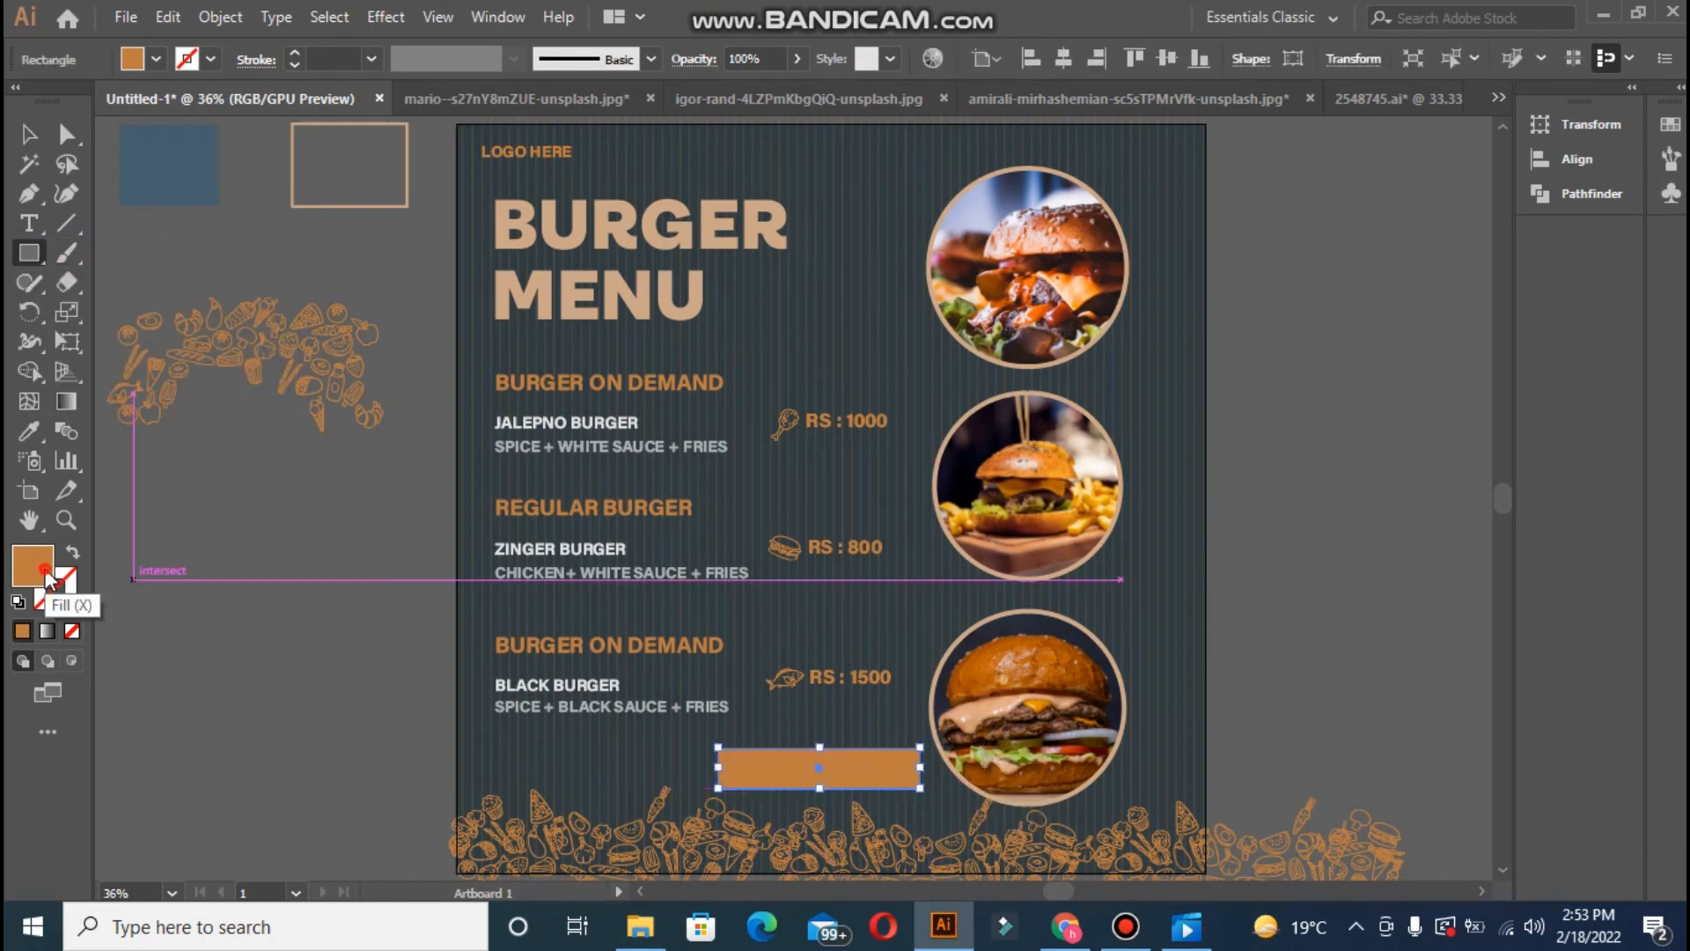
pyautogui.doubleClick(44, 568)
pyautogui.click(726, 477)
pyautogui.click(1105, 310)
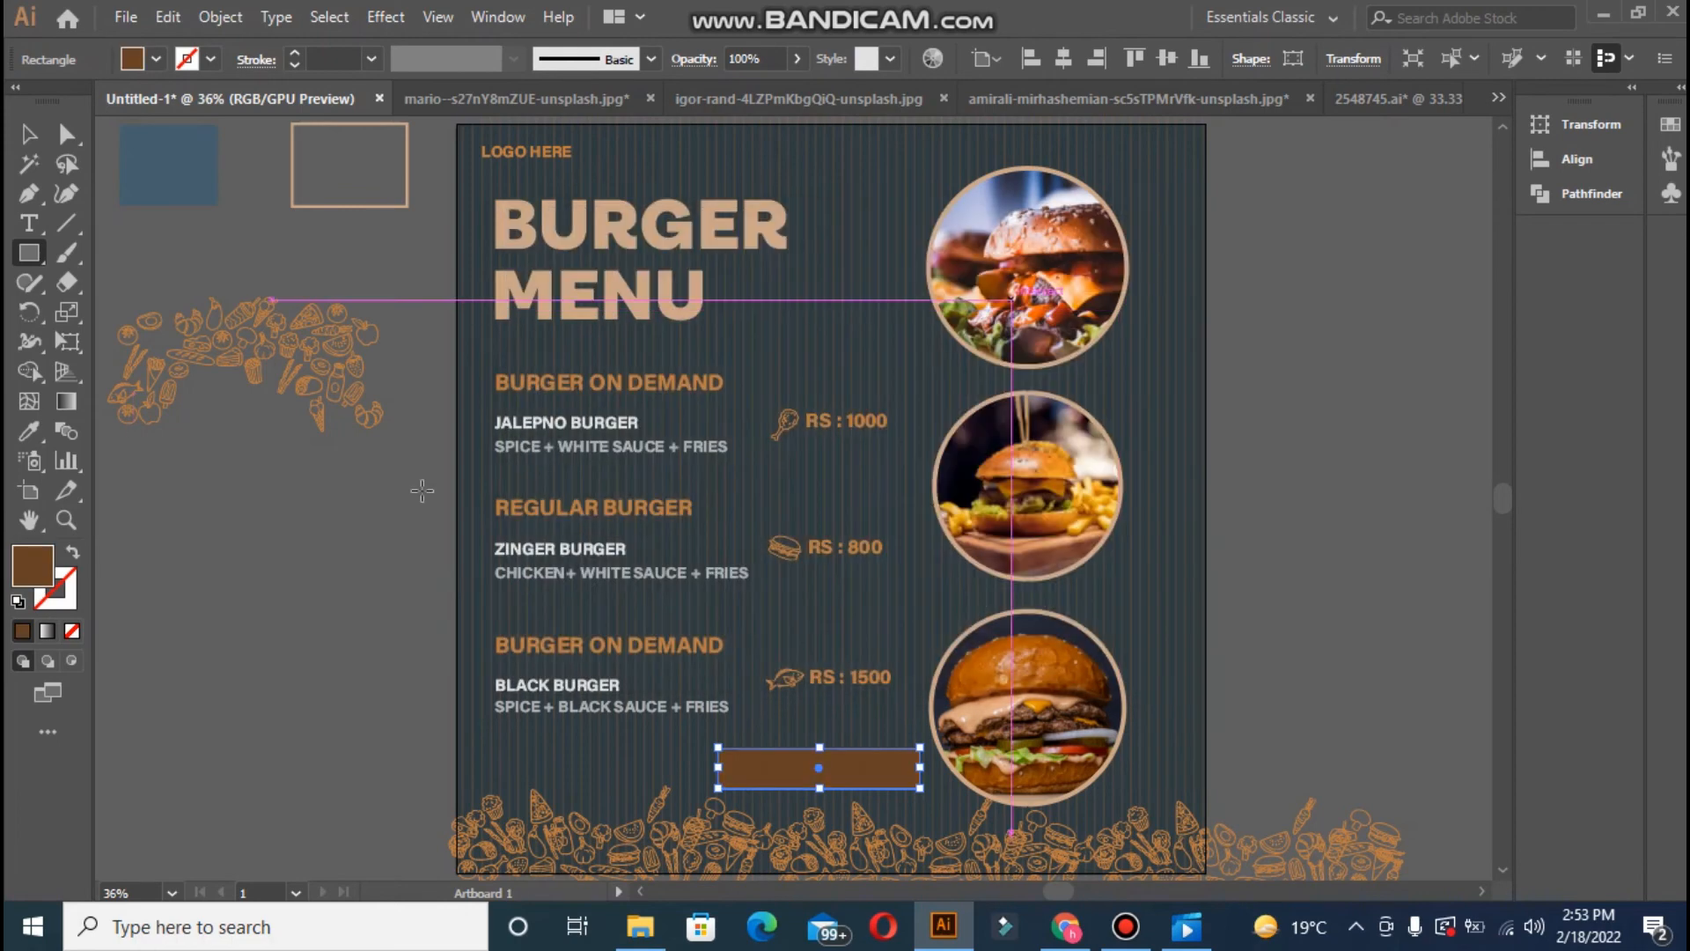
# - Give the button rectangle a 3 pt light yellow stroke in colour FFFE5F
pyautogui.click(54, 588)
pyautogui.click(705, 339)
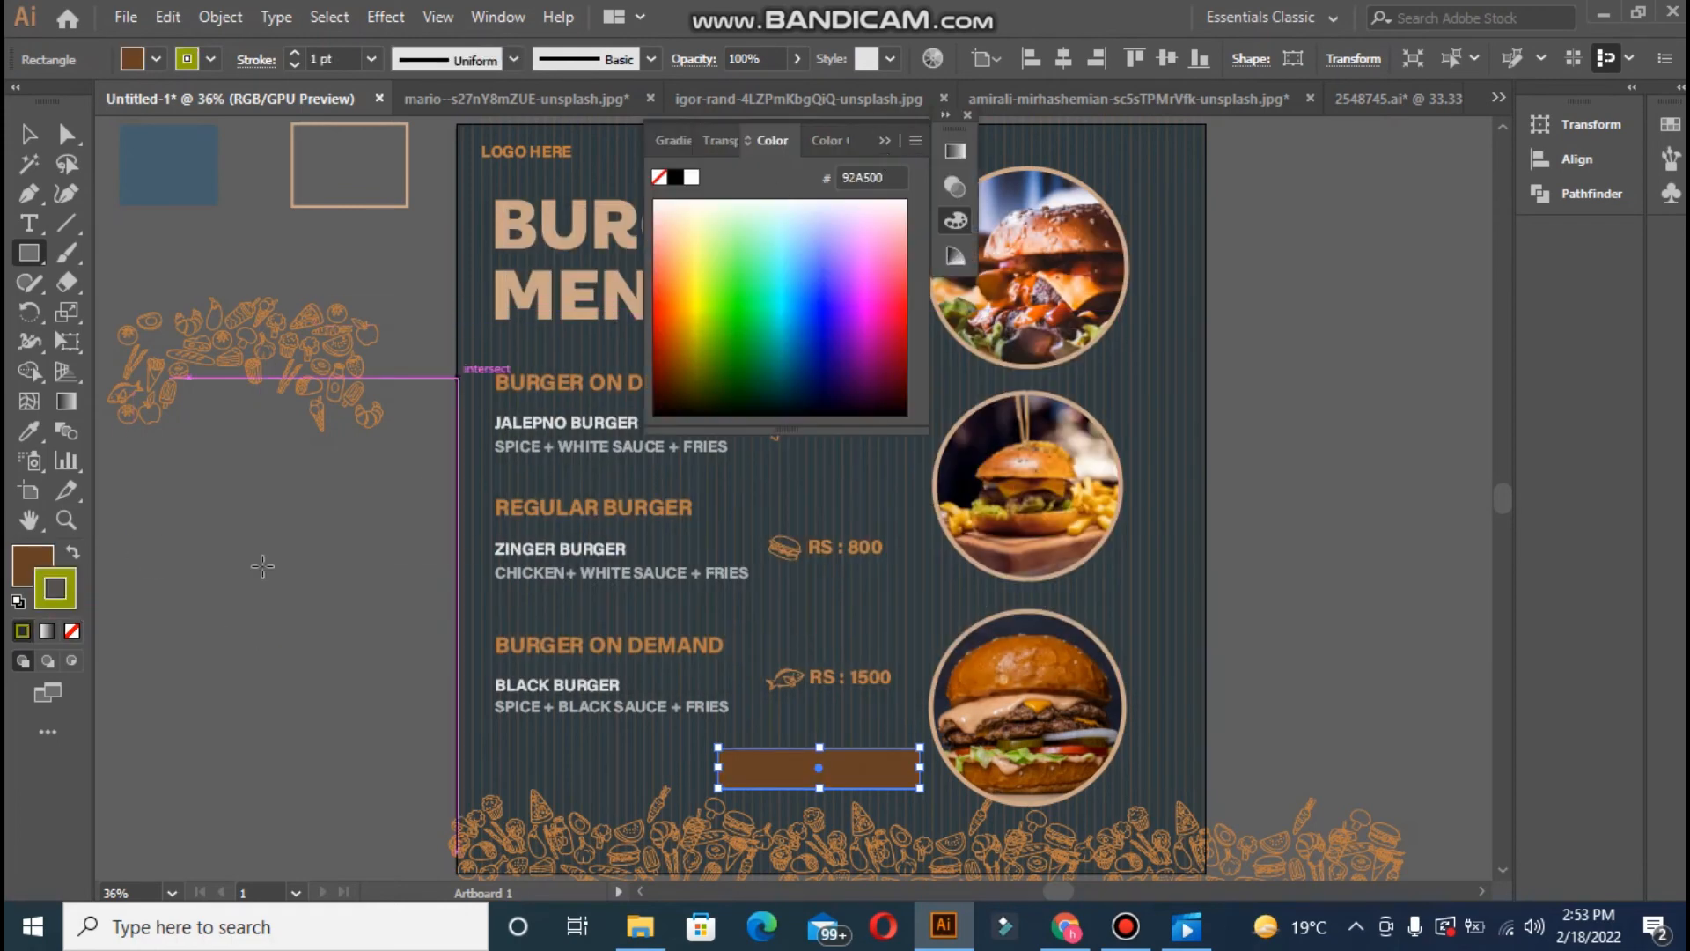
pyautogui.click(699, 257)
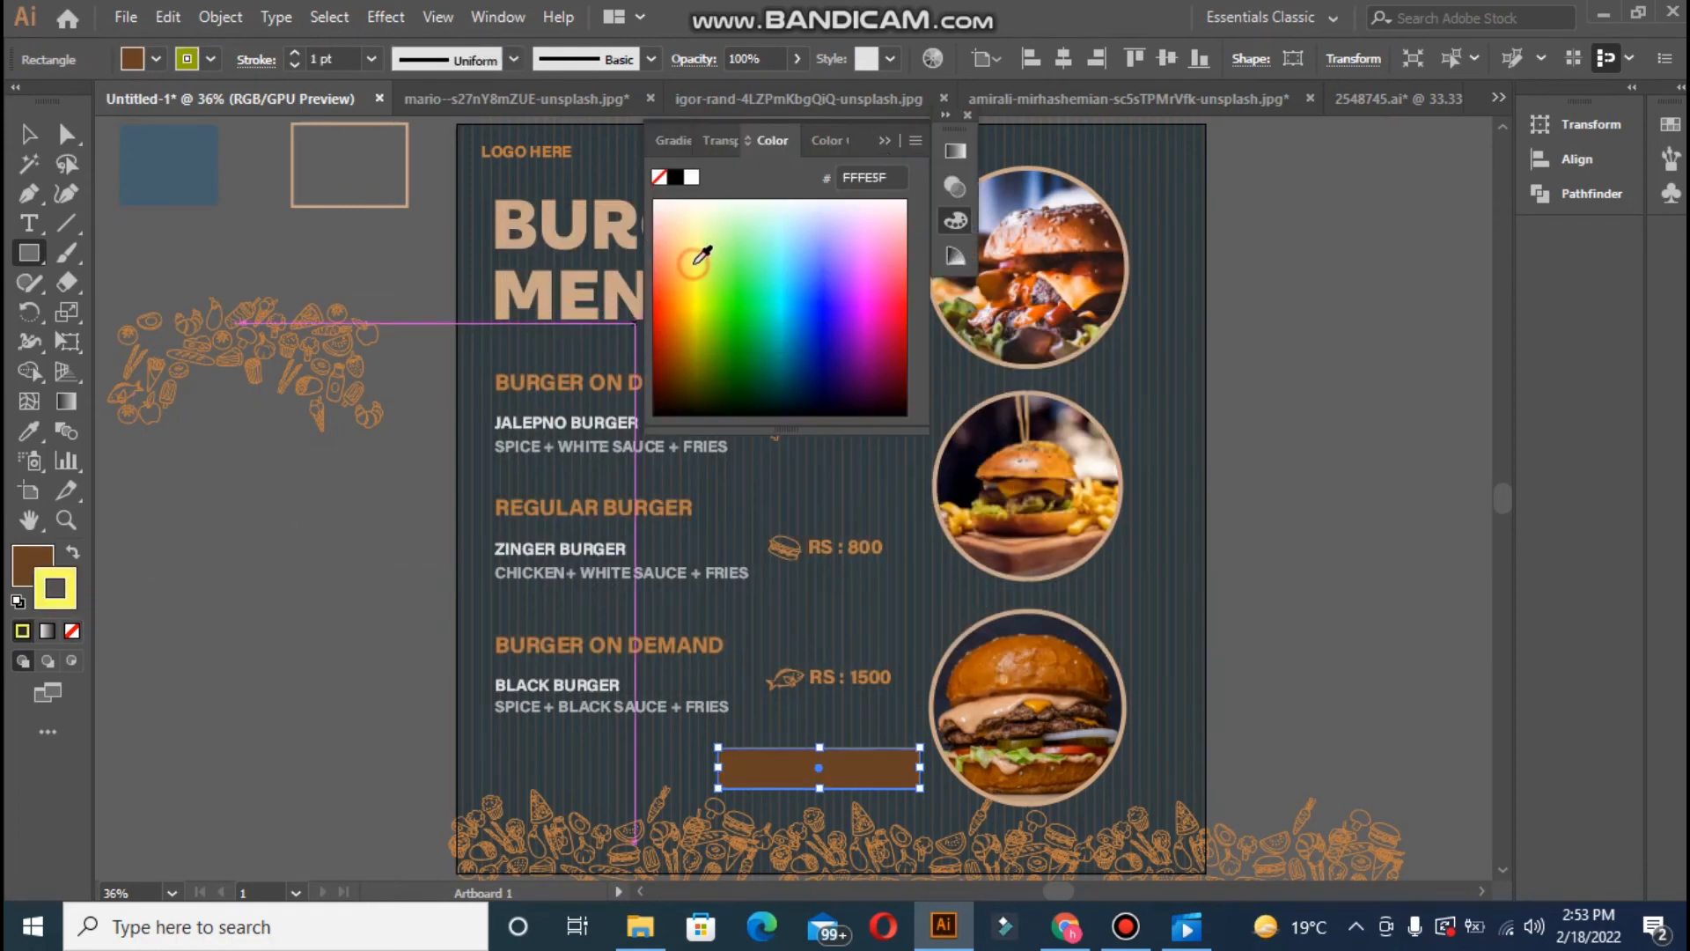
pyautogui.click(295, 52)
pyautogui.click(294, 52)
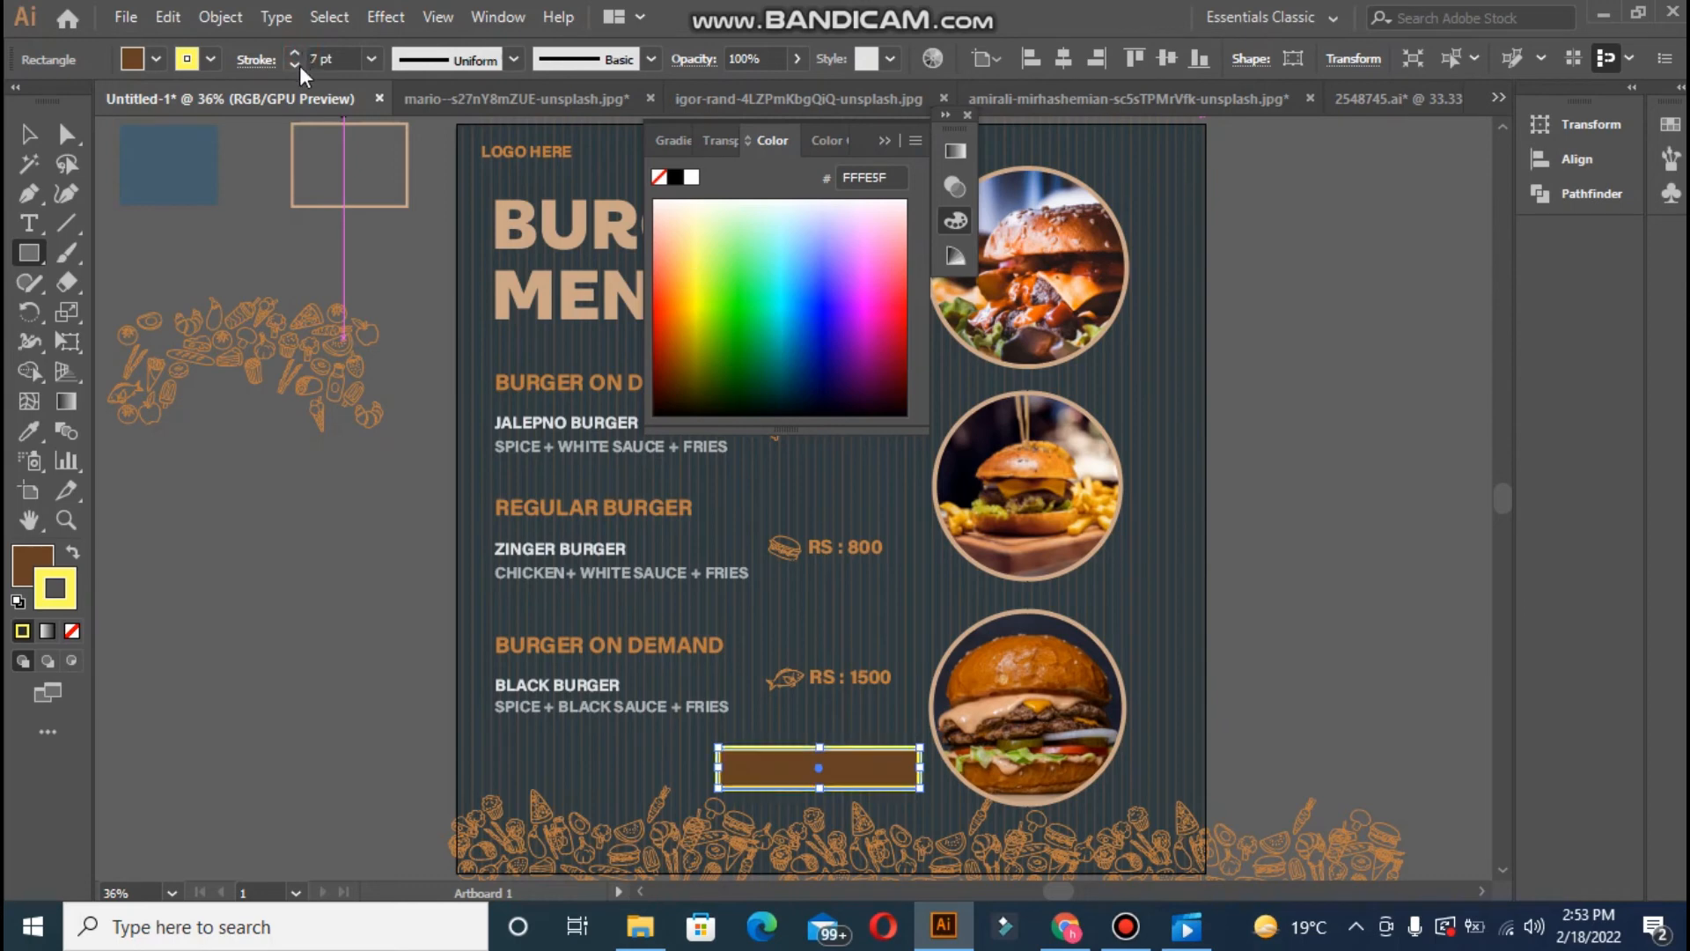
# - Round the button rectangle's corners to 29 px so it becomes a pill shape
pyautogui.click(66, 134)
pyautogui.moveTo(734, 764); pyautogui.dragTo(744, 775)
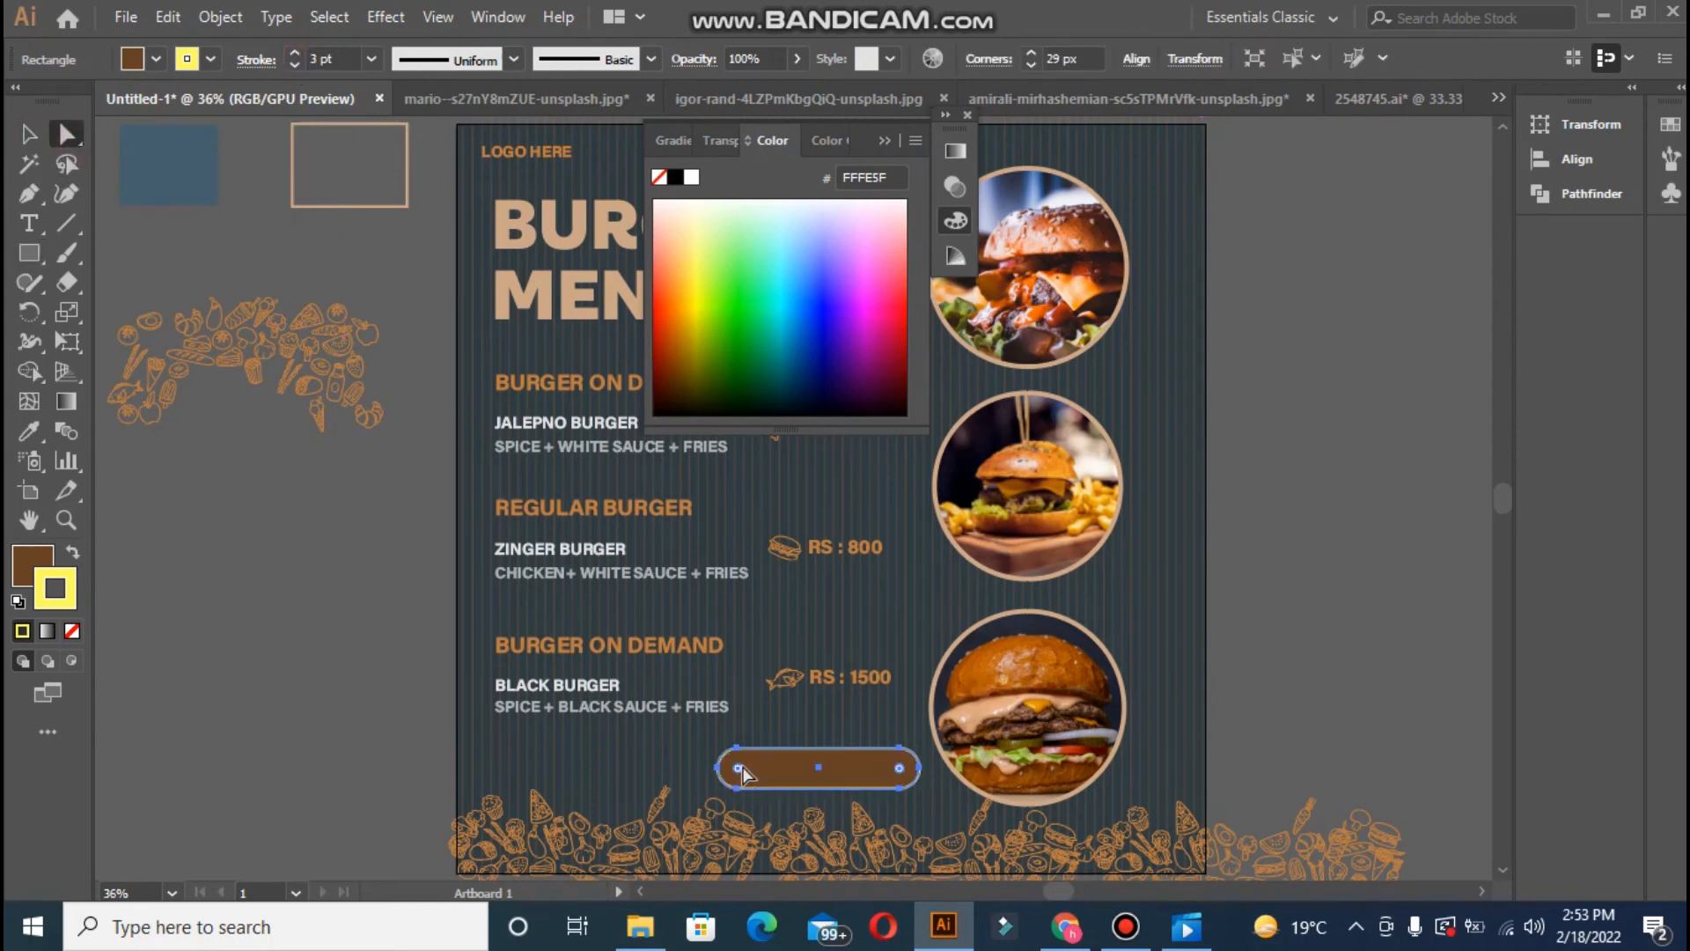
pyautogui.click(354, 607)
pyautogui.click(887, 141)
# - Add the text ORDER NOW and scale it down to 32.4 pt to fit on the pill-shaped button
pyautogui.press('t')
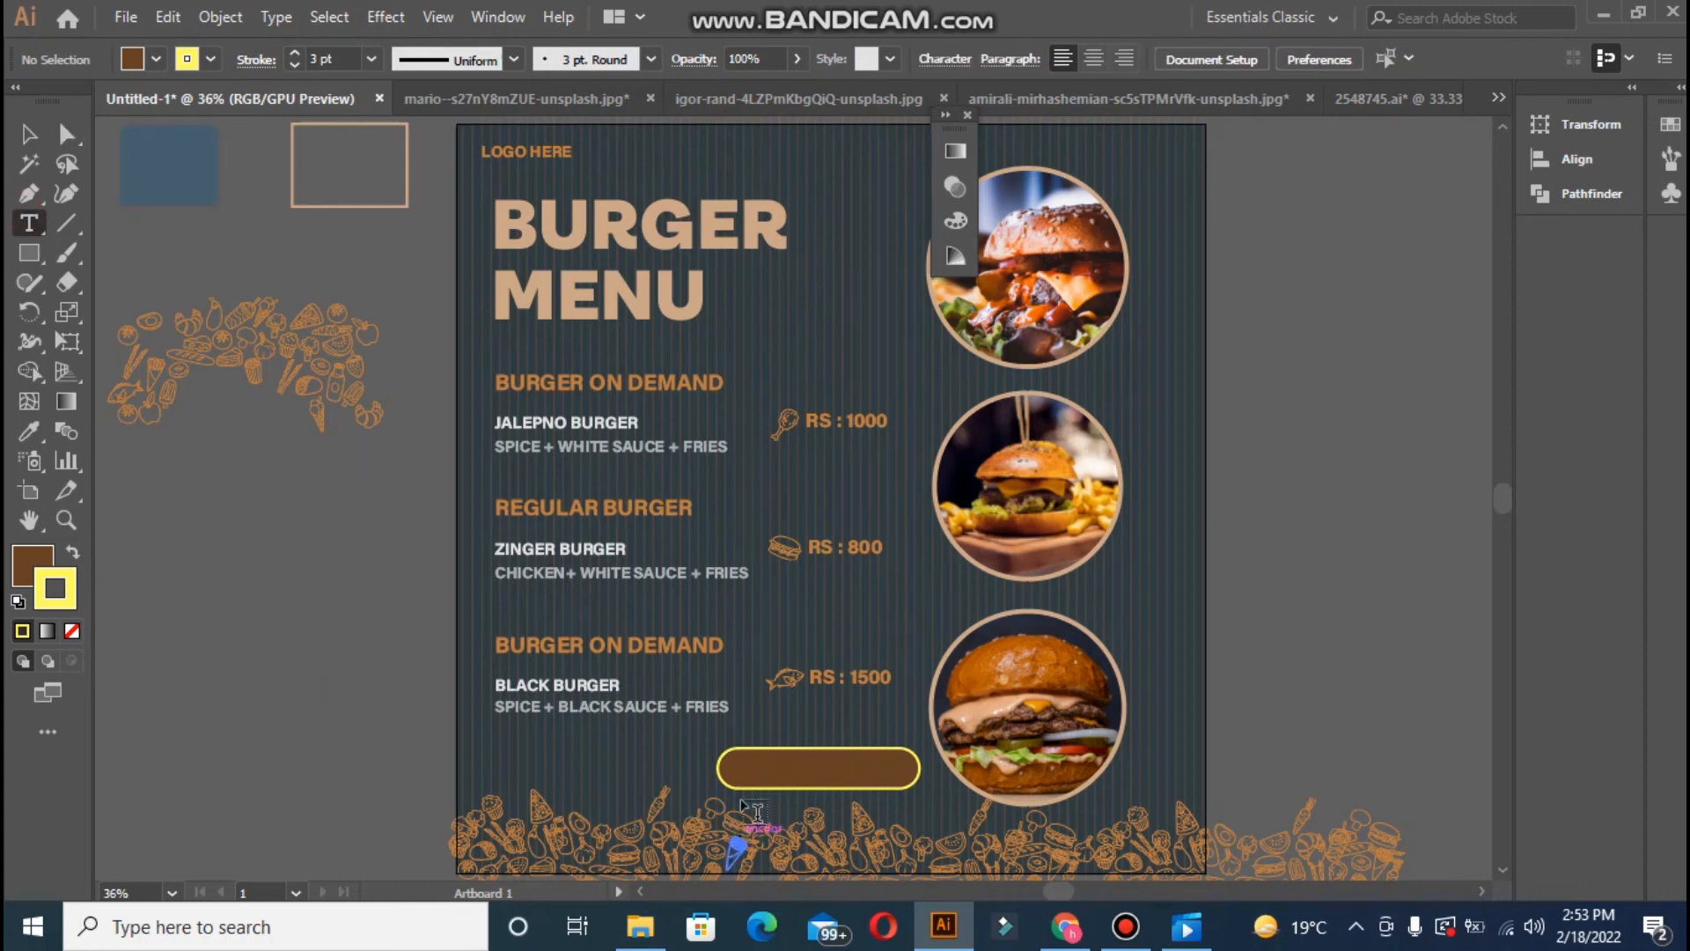
pyautogui.click(749, 754)
pyautogui.press('BackSpace')
pyautogui.write('ORDER NOW')
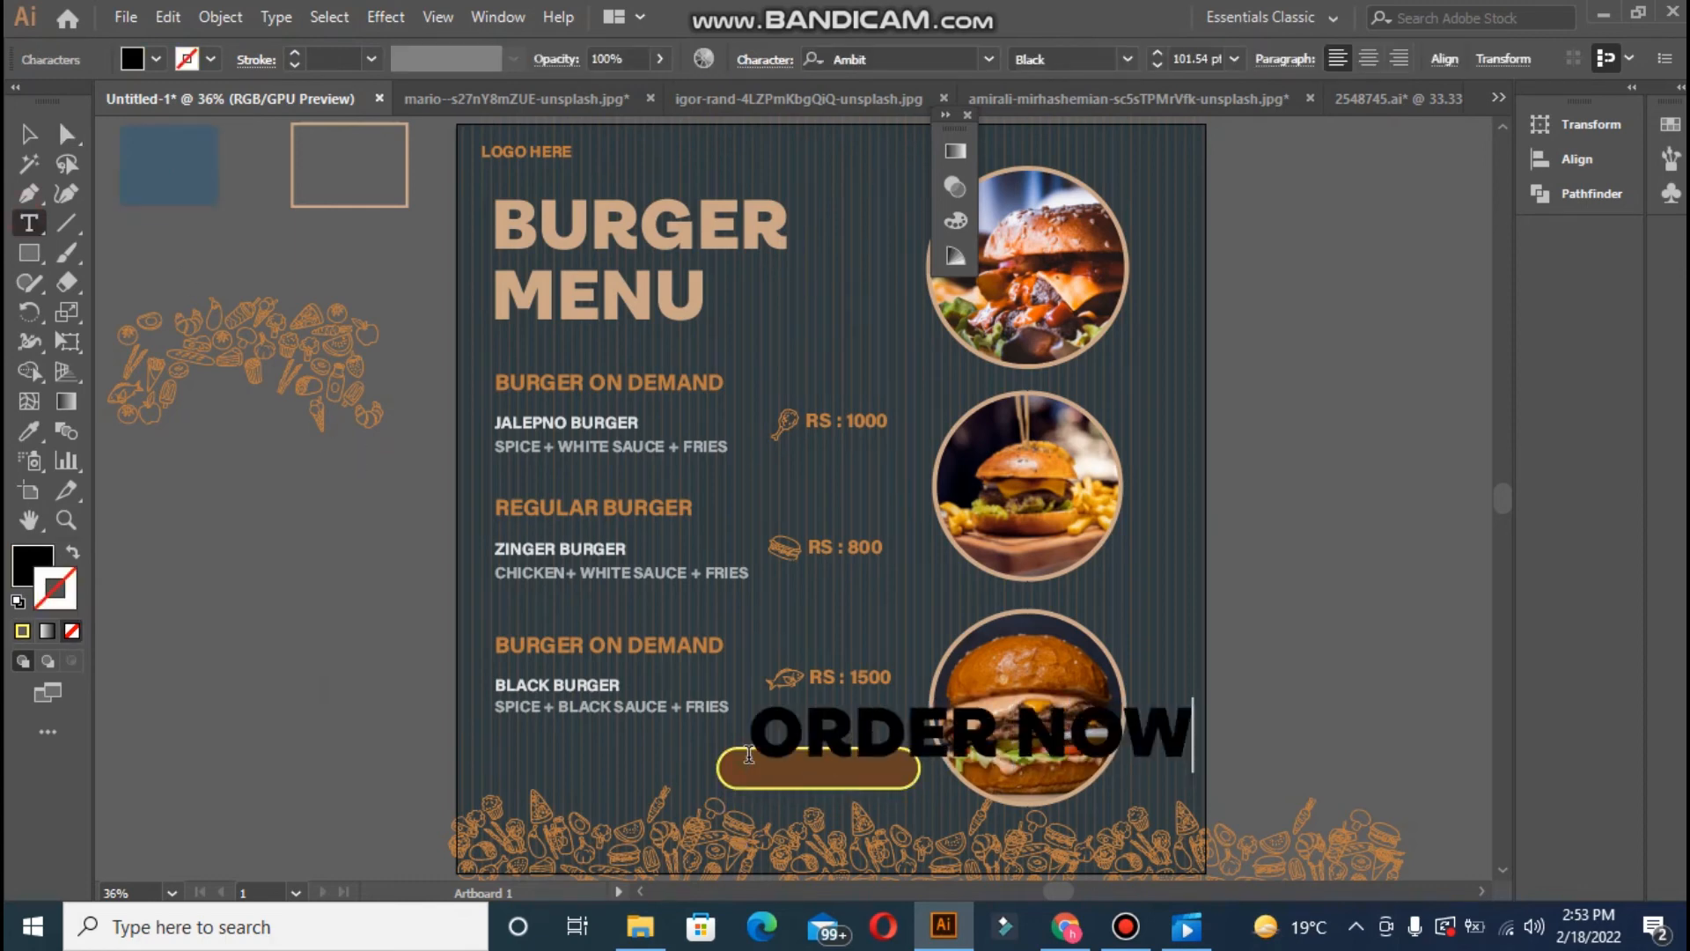
pyautogui.click(29, 134)
pyautogui.moveTo(749, 773); pyautogui.dragTo(786, 781)
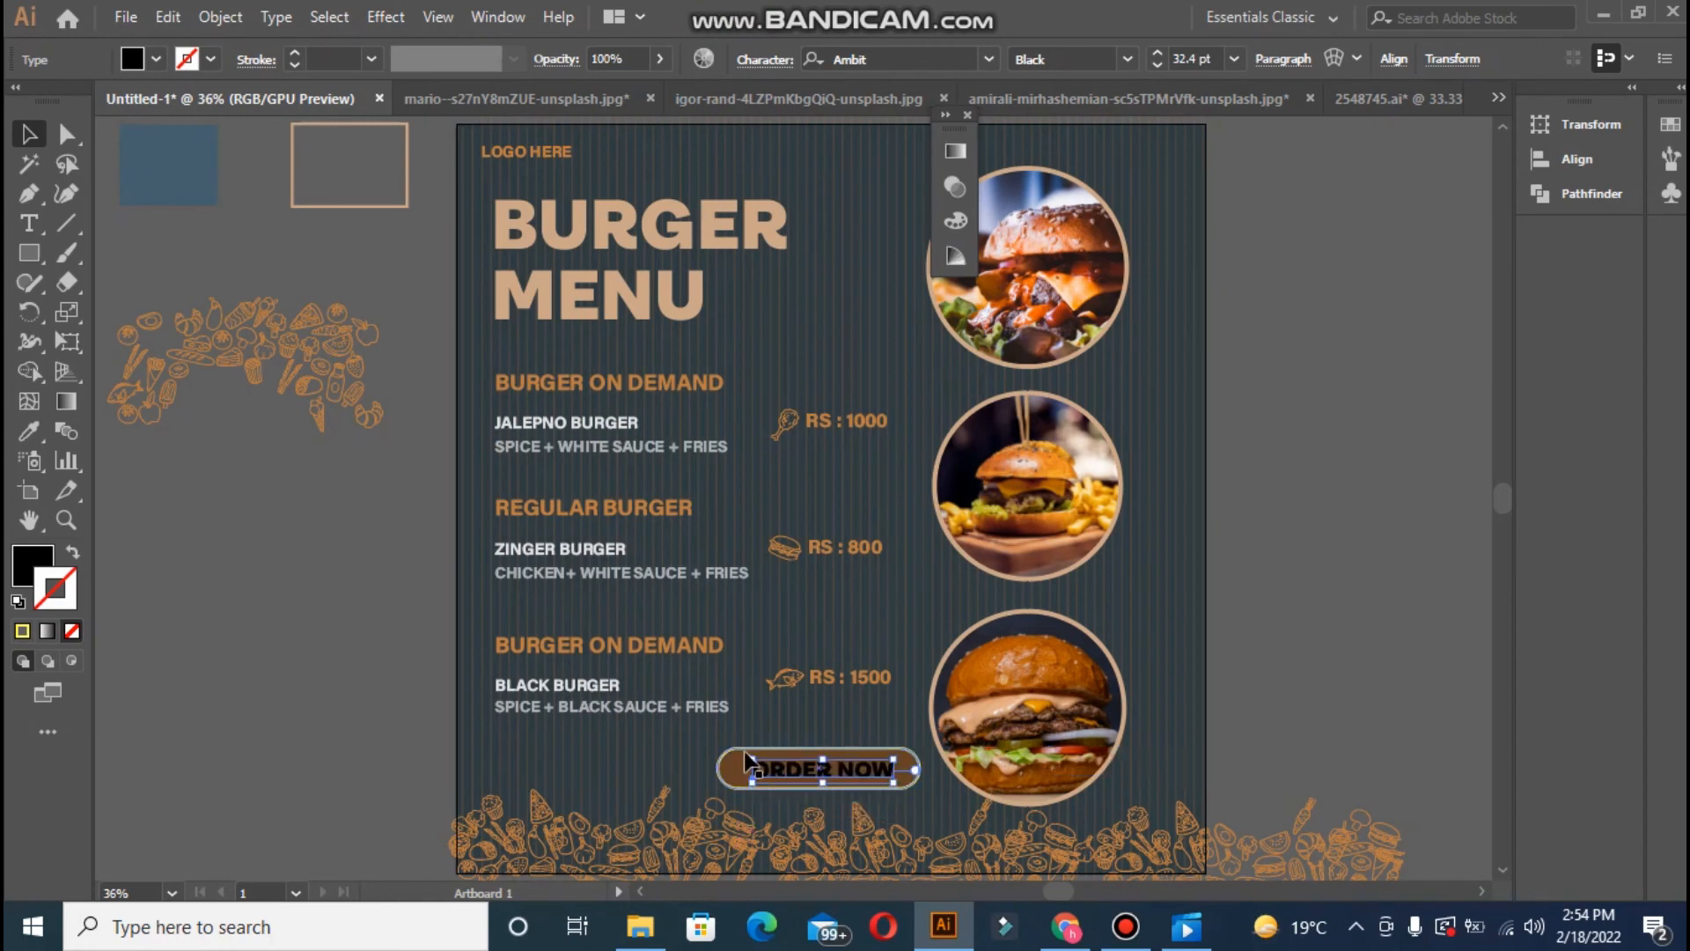
# - Align the ORDER NOW text to the button's center both horizontally and vertically
pyautogui.keyDown('shift'); pyautogui.click(741, 758); pyautogui.keyUp('shift')
pyautogui.keyDown('shift'); pyautogui.click(783, 770); pyautogui.keyUp('shift')
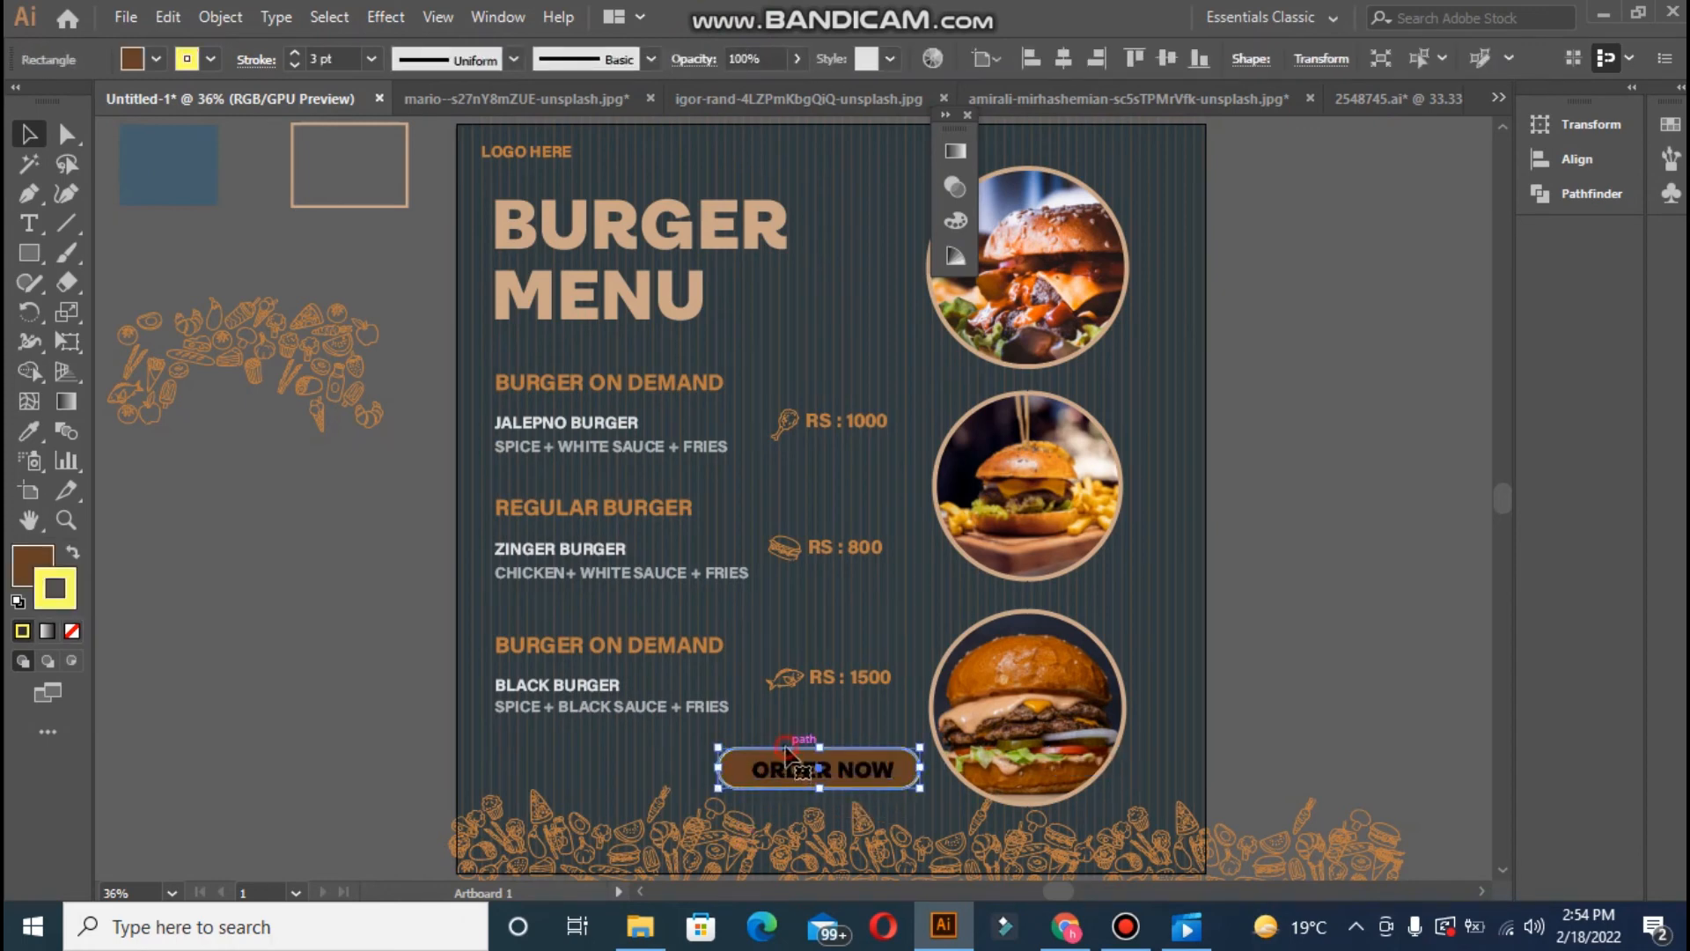
pyautogui.click(310, 605)
pyautogui.click(829, 774)
pyautogui.keyDown('shift'); pyautogui.click(731, 754); pyautogui.keyUp('shift')
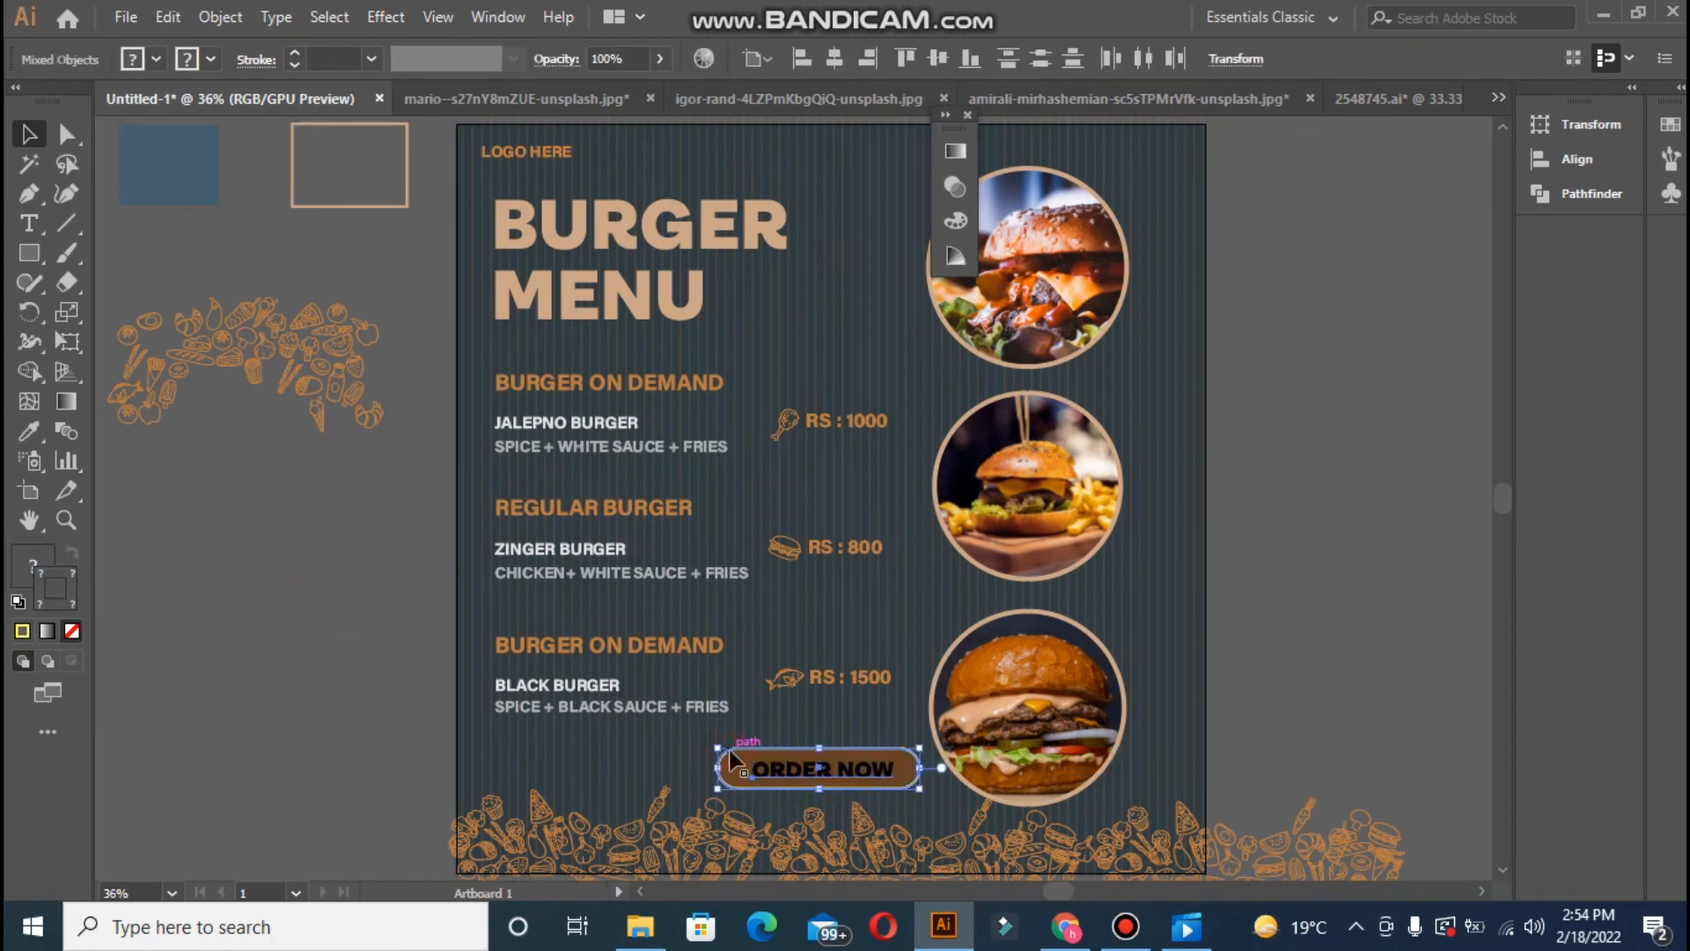
pyautogui.click(868, 58)
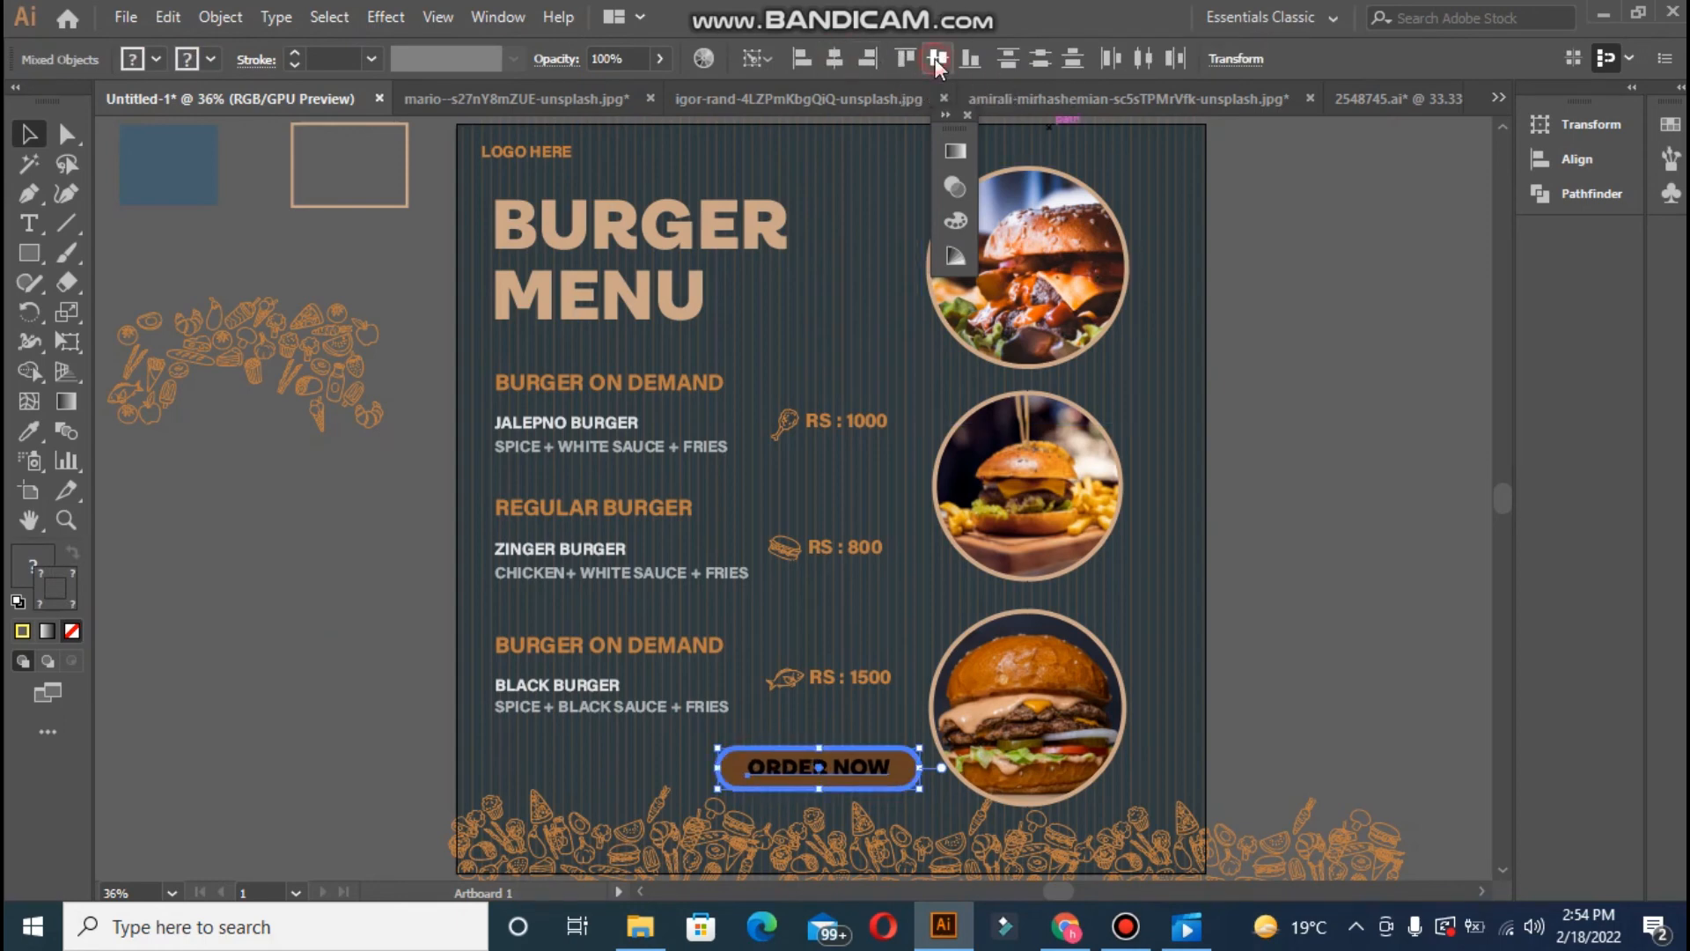
# - Change the ORDER NOW text fill to off-white F4F1EF
pyautogui.doubleClick(33, 567)
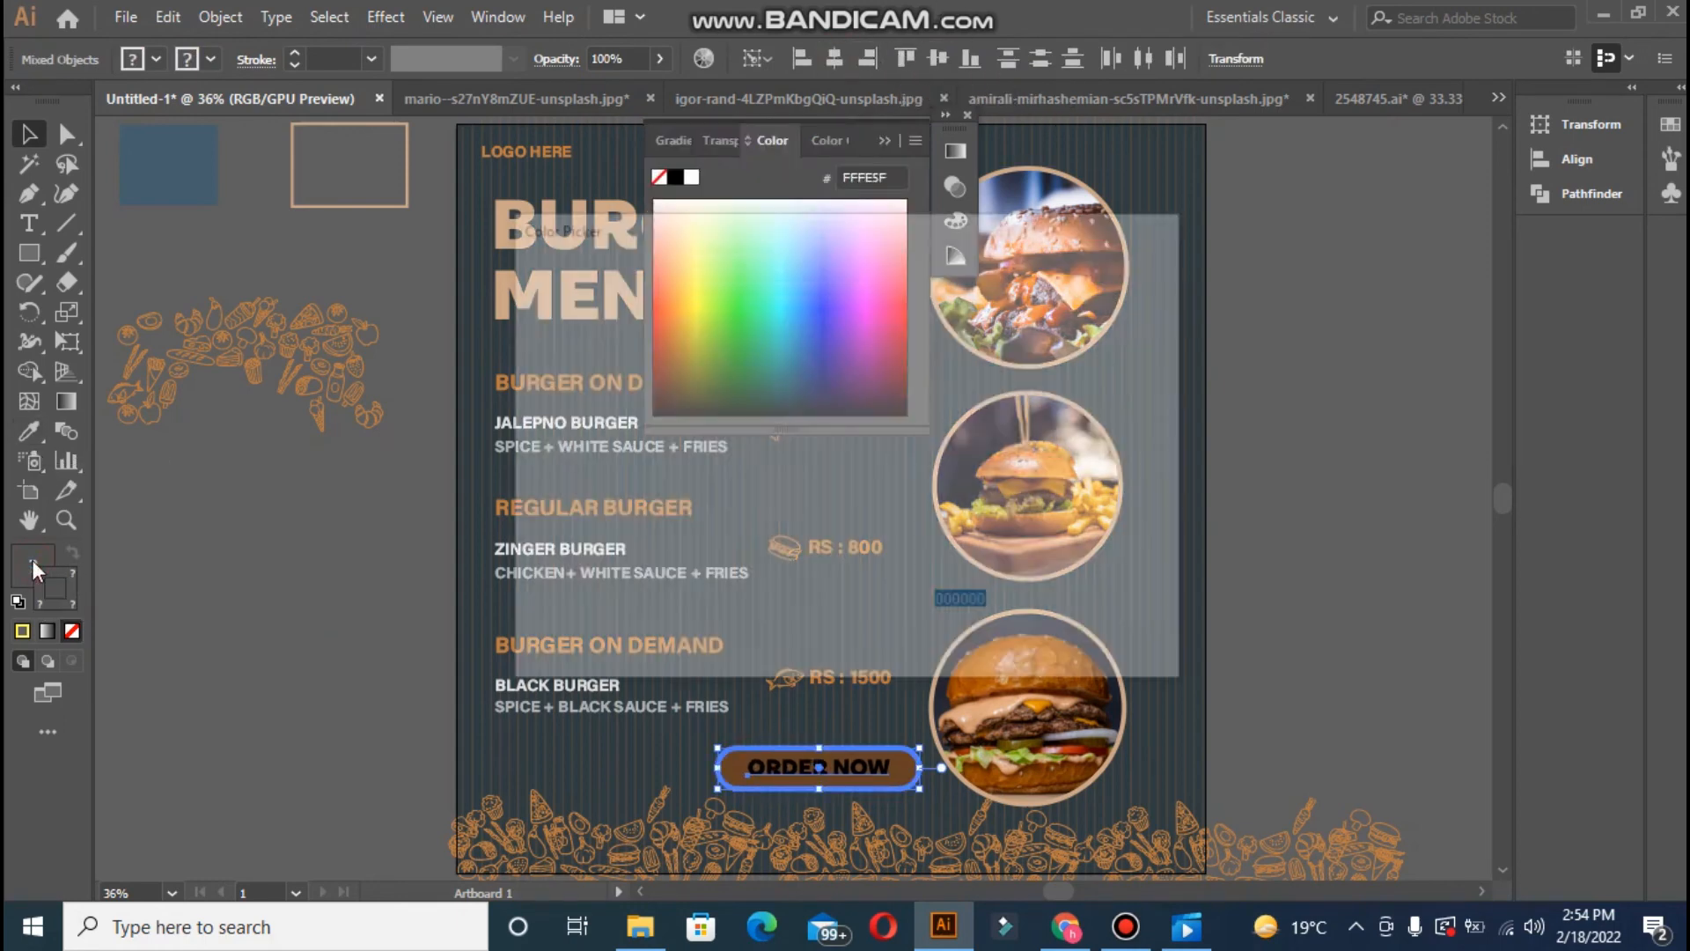
pyautogui.click(1113, 343)
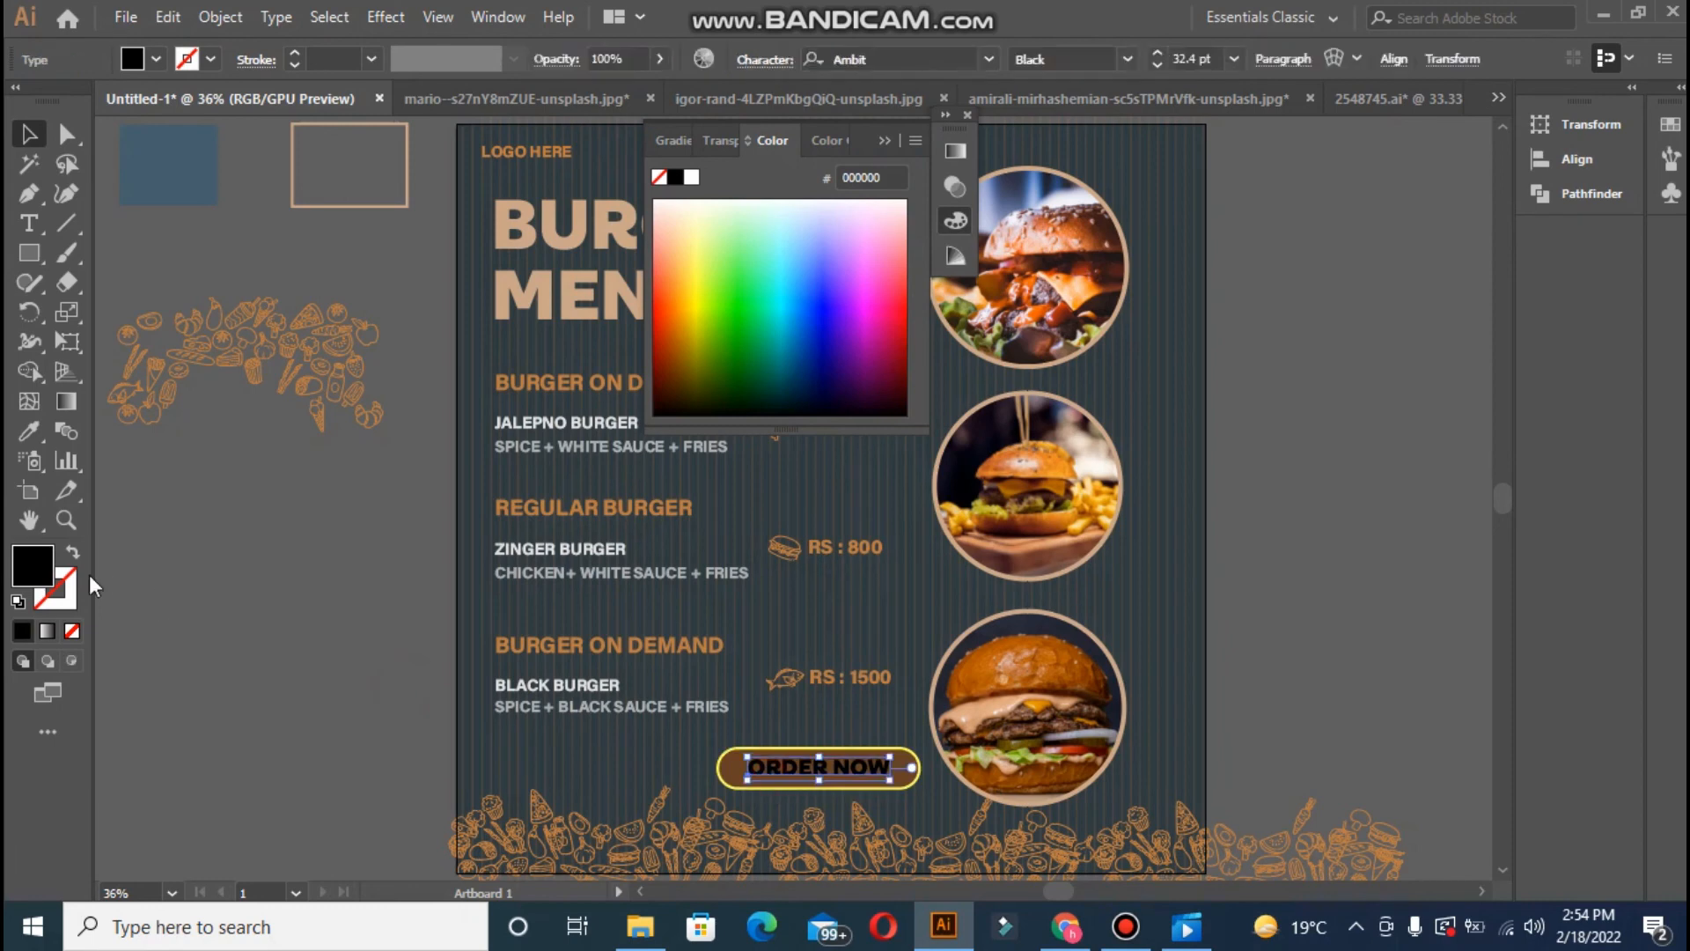
pyautogui.doubleClick(34, 566)
pyautogui.click(530, 308)
pyautogui.click(1110, 306)
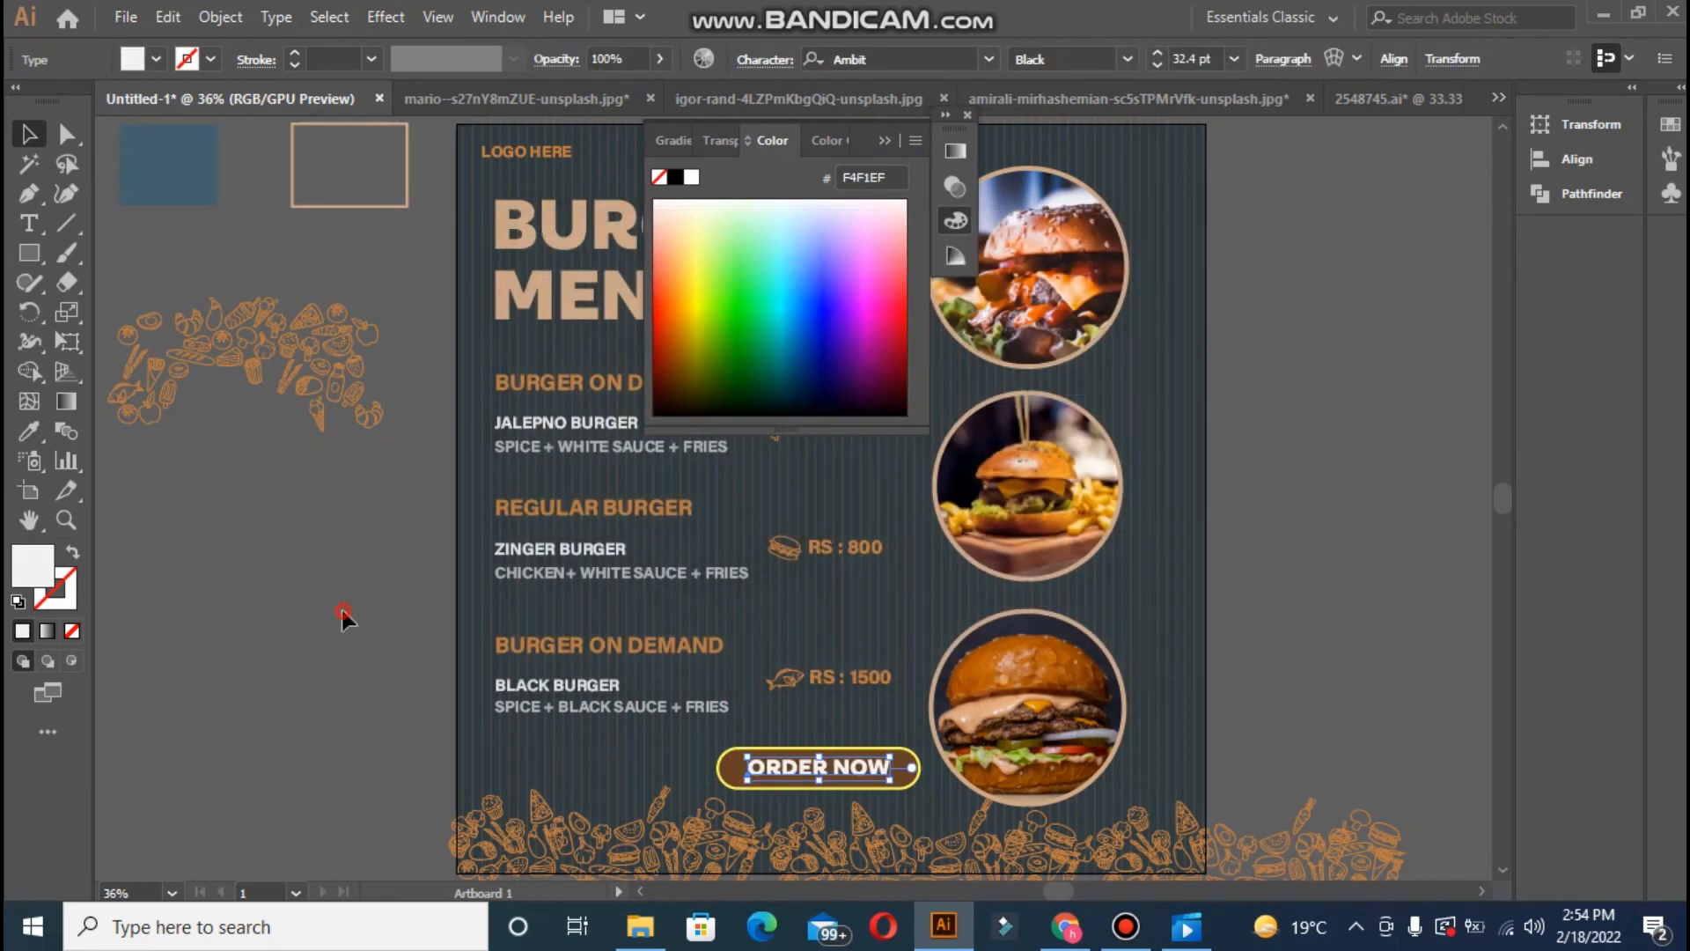
# - Recolour the button shape by sampling the orange BE7C41 appearance of the food icon artwork with the Eyedropper
pyautogui.click(341, 610)
pyautogui.click(737, 778)
pyautogui.click(27, 438)
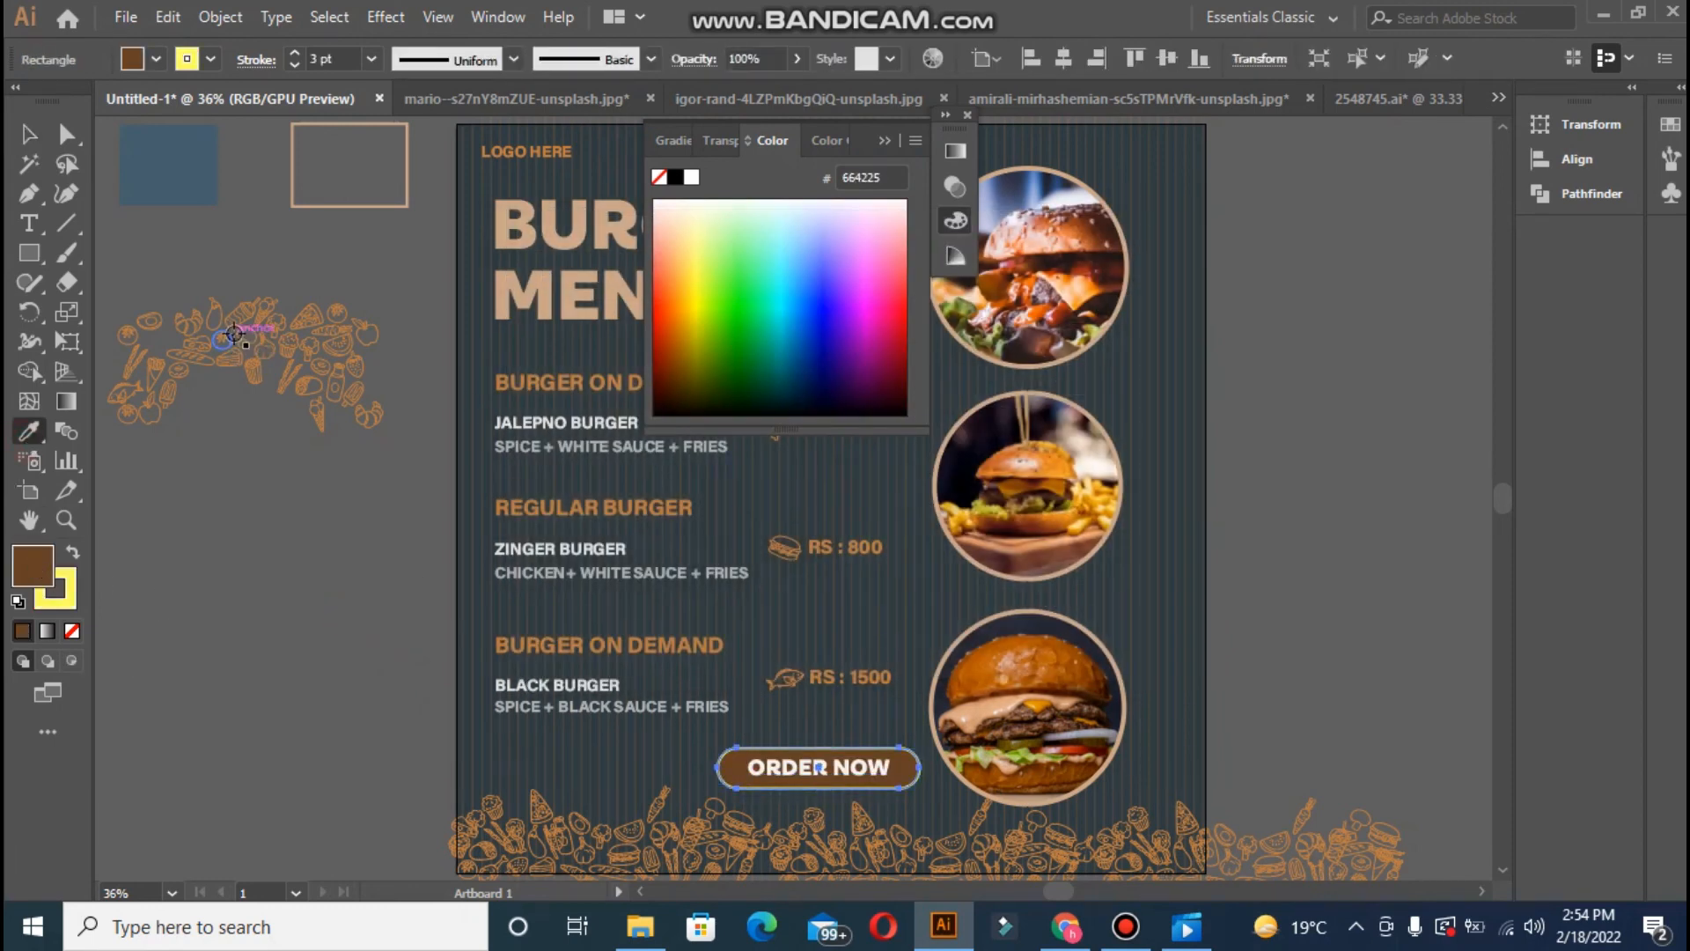
pyautogui.click(234, 327)
pyautogui.click(28, 134)
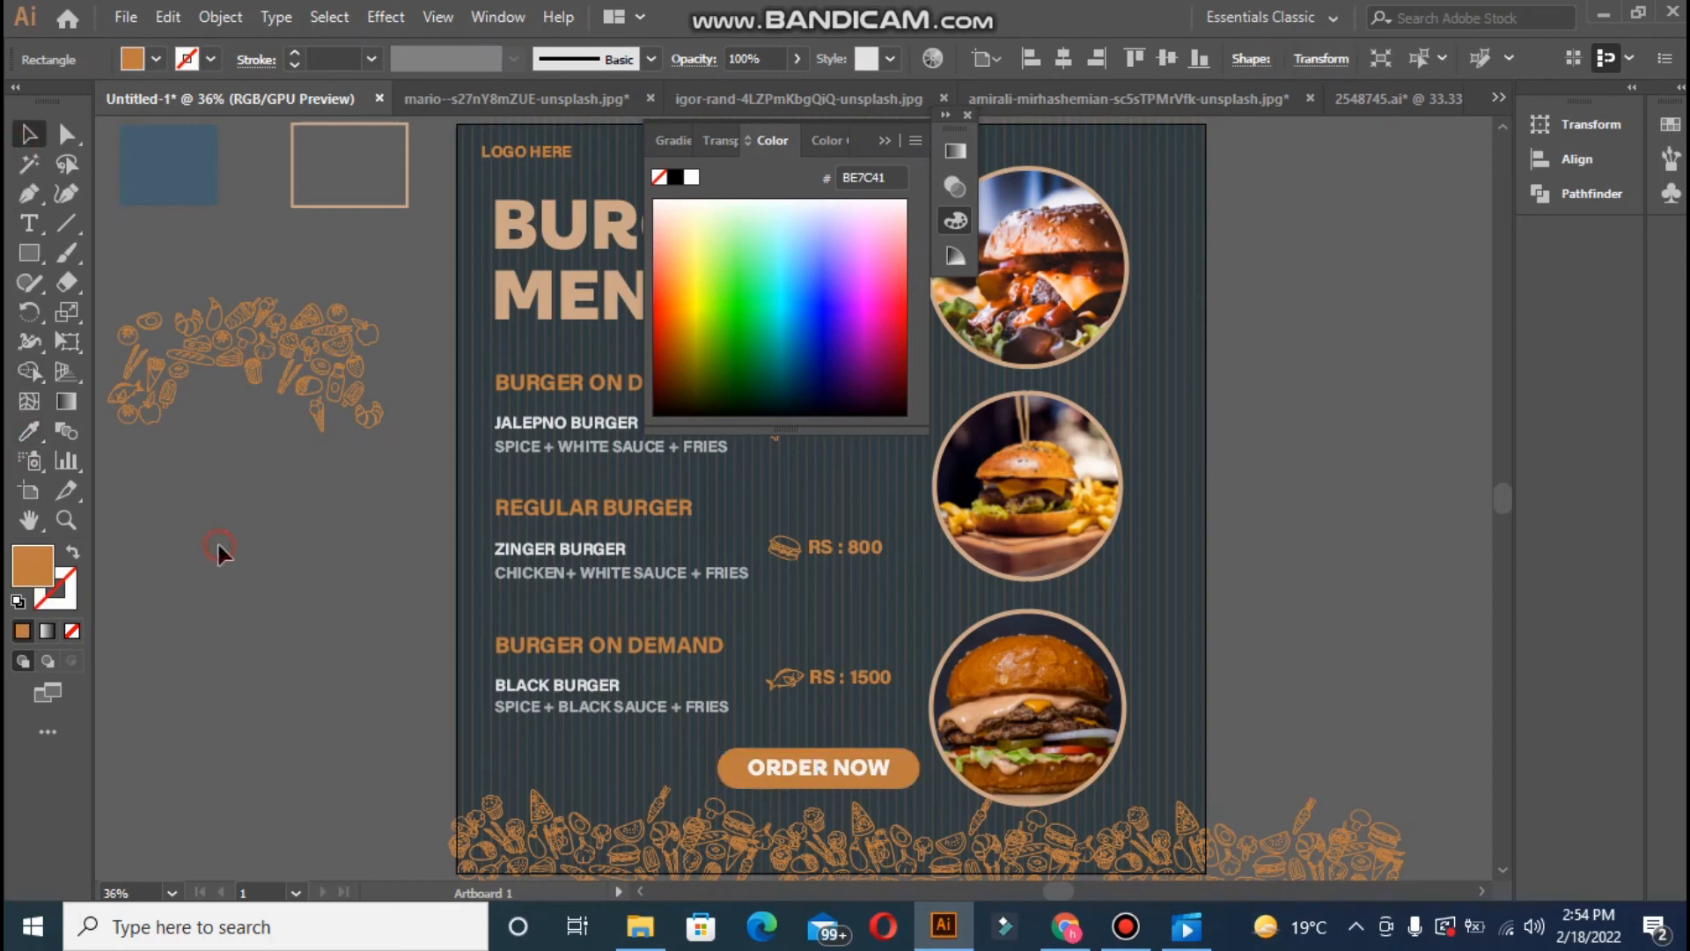
pyautogui.click(784, 770)
pyautogui.click(474, 455)
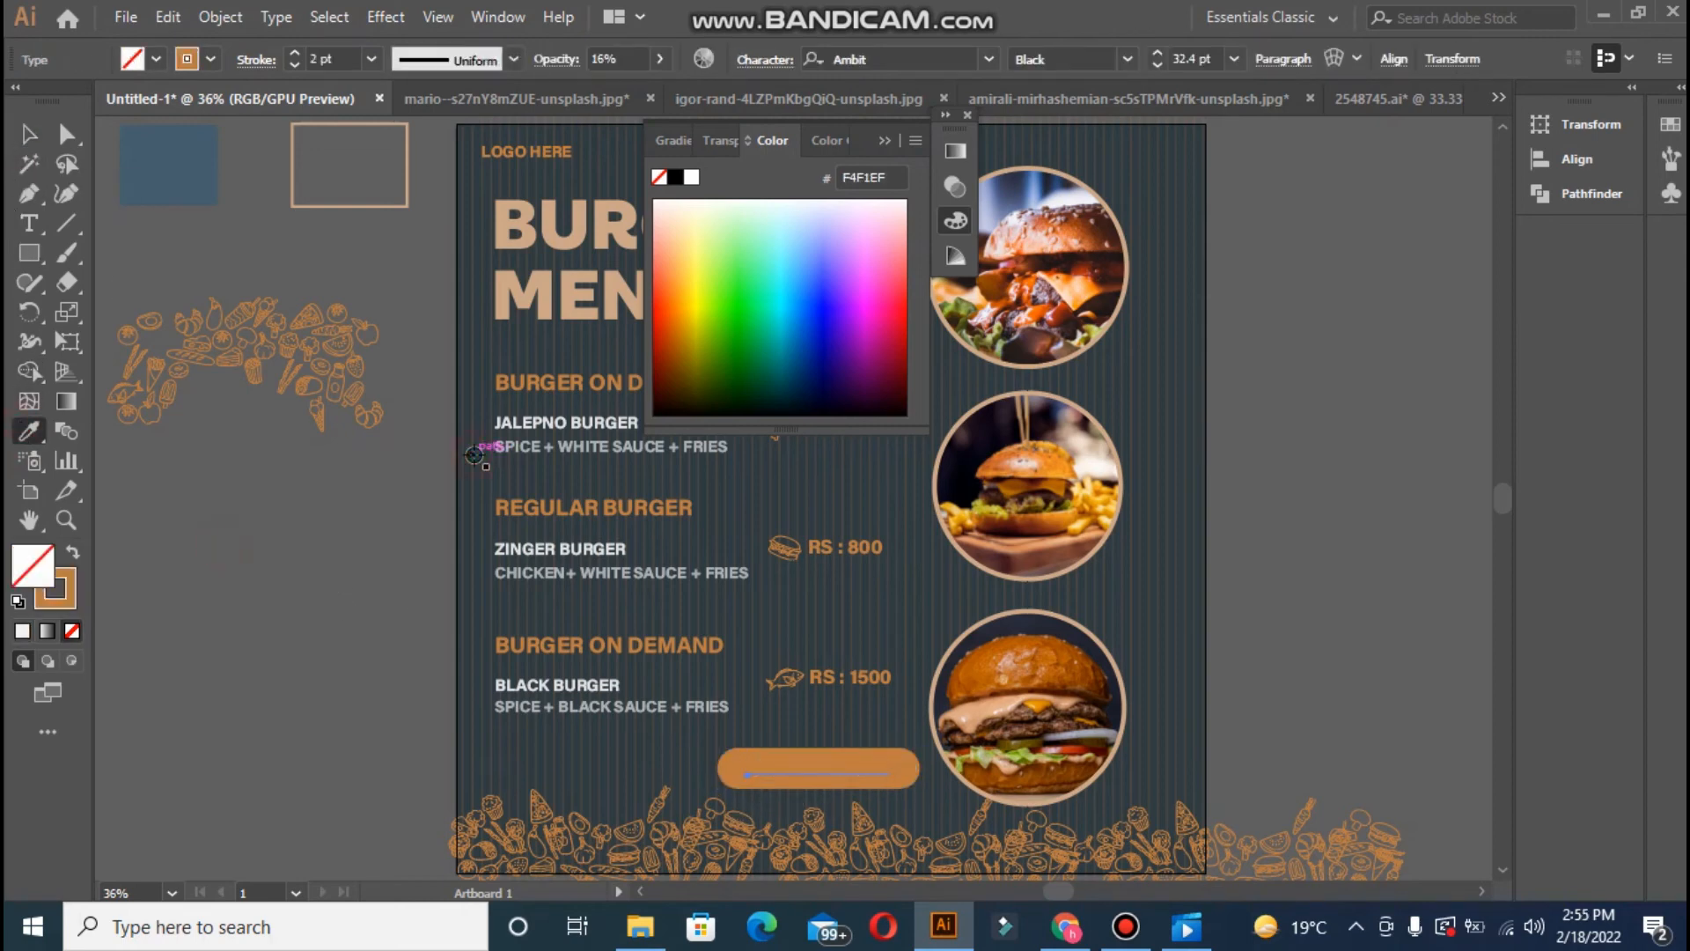
pyautogui.hotkey('ctrl', 'z')
pyautogui.hotkey('ctrl', 'a')
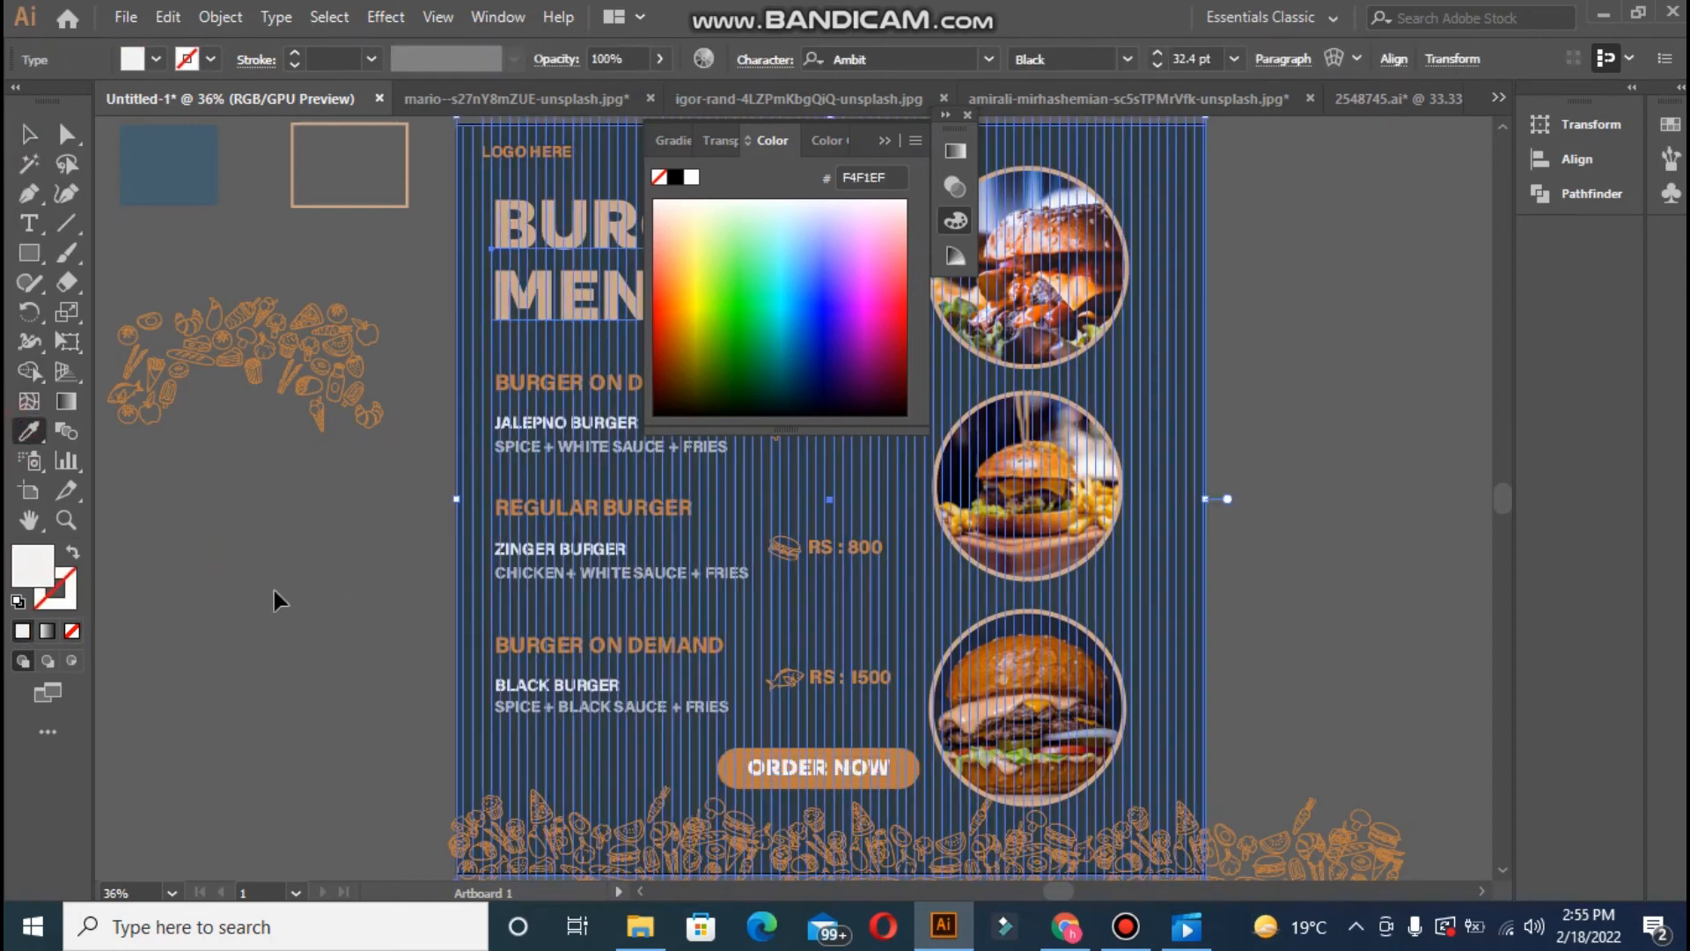
pyautogui.click(325, 633)
pyautogui.hotkey('ctrl', 'z')
pyautogui.press('v')
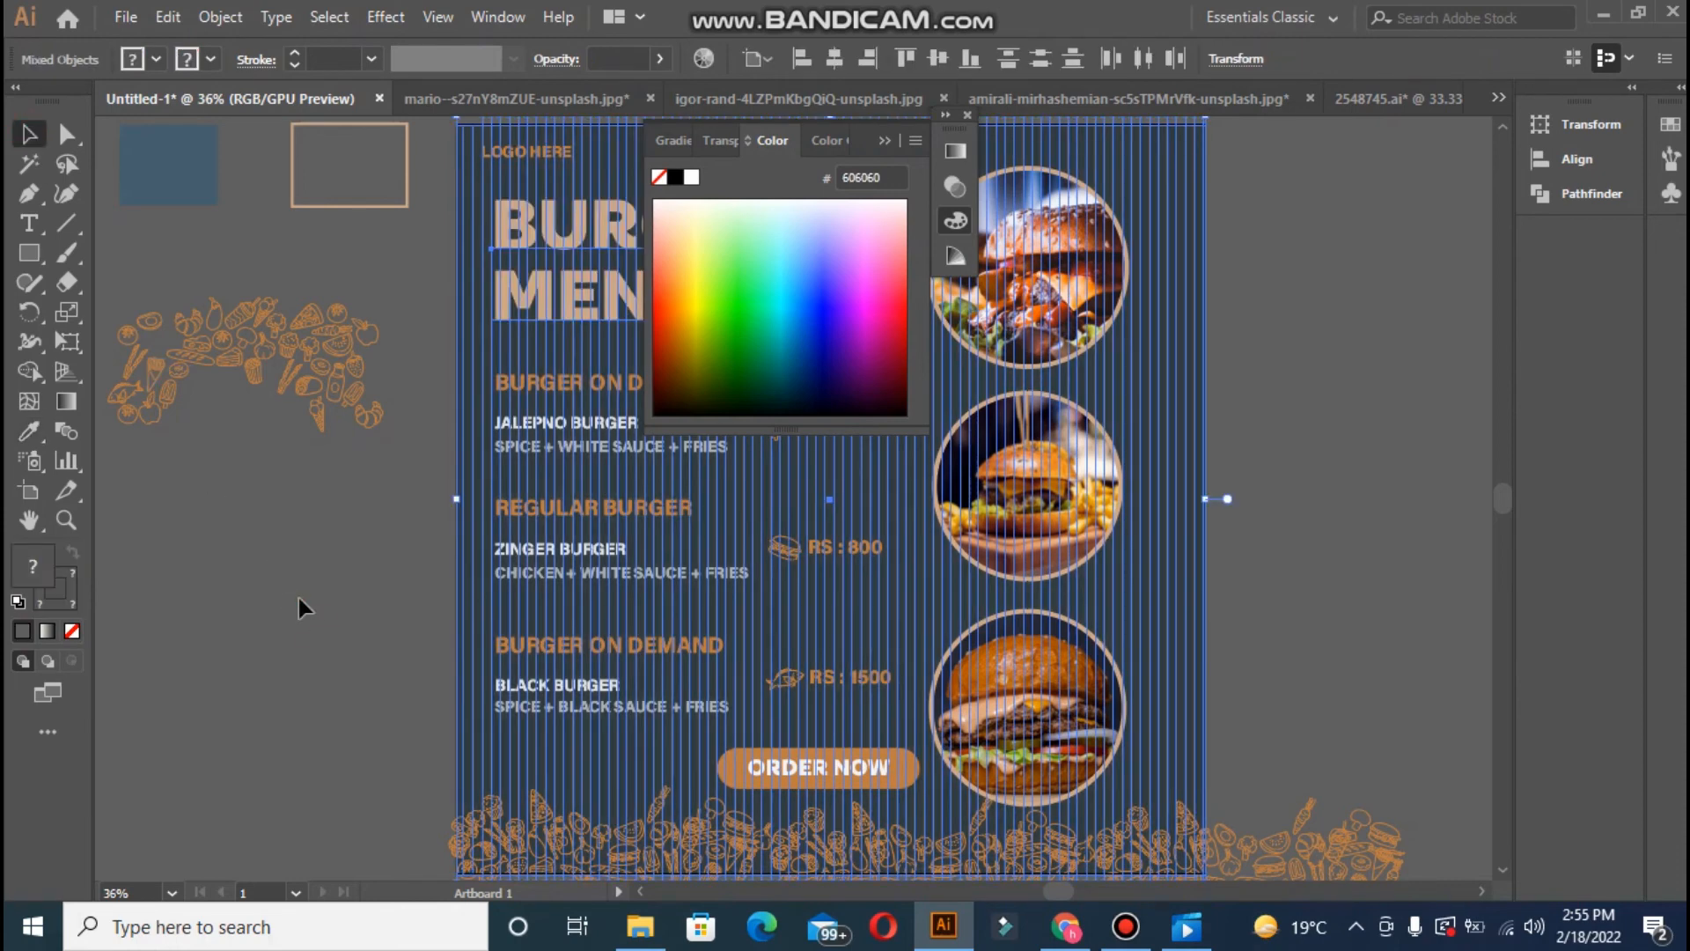
# - Recolour the ORDER NOW text by sampling the dark background fill 303C42 with the Eyedropper
pyautogui.click(455, 631)
pyautogui.click(455, 631)
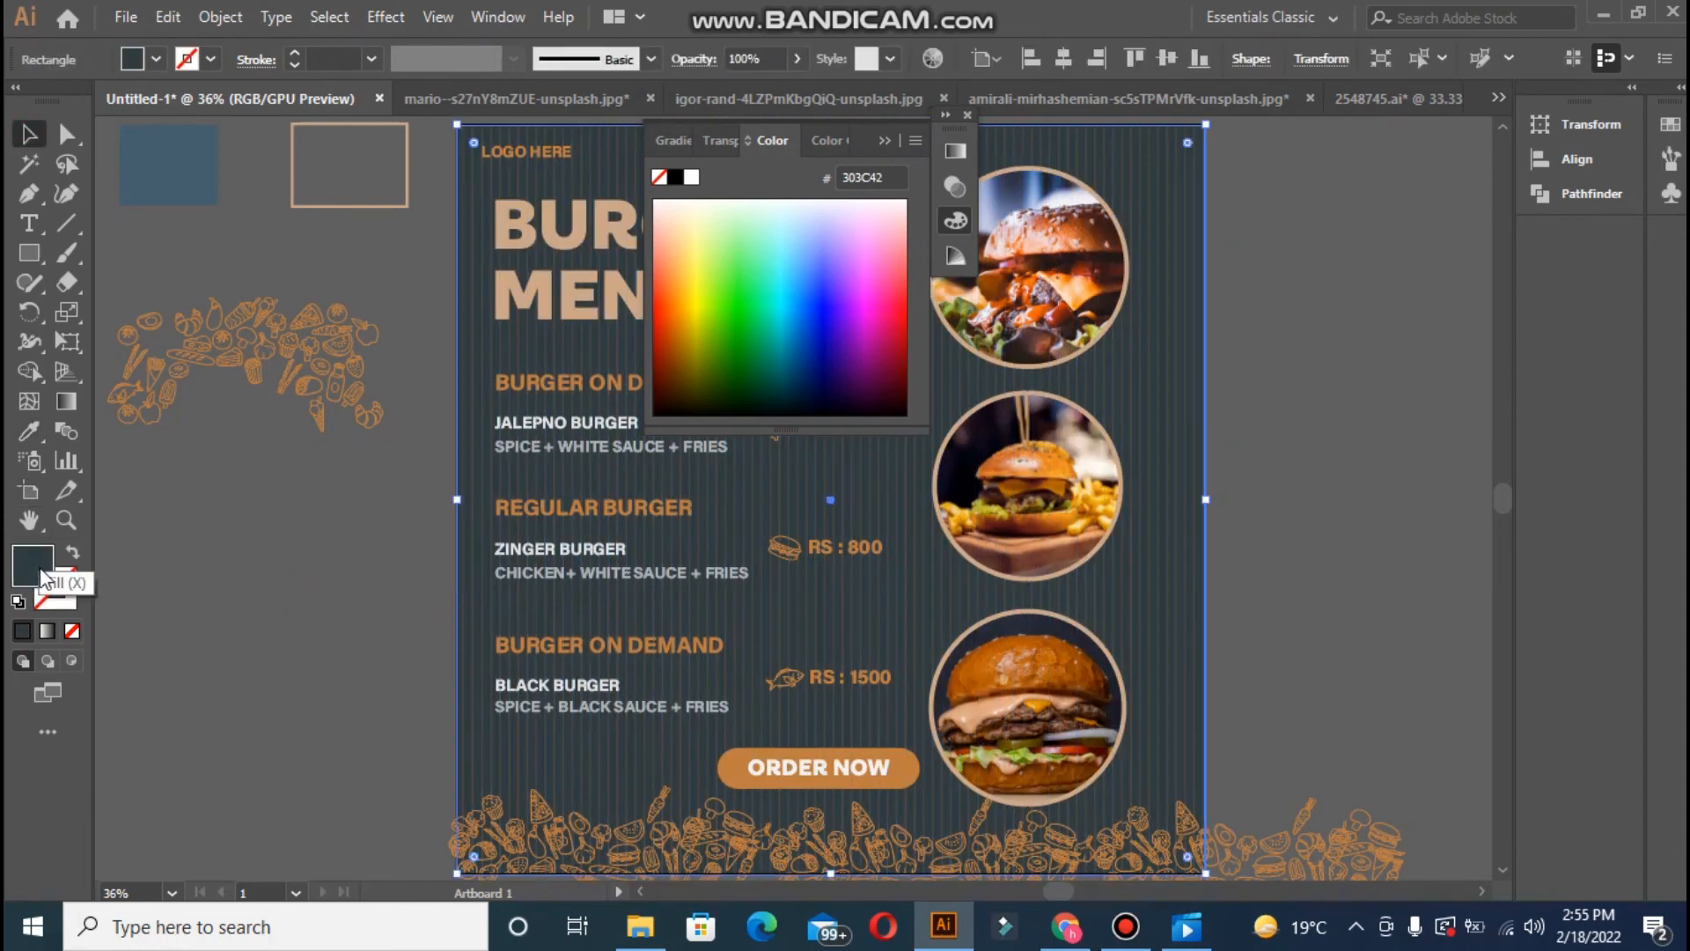
pyautogui.click(265, 582)
pyautogui.click(29, 430)
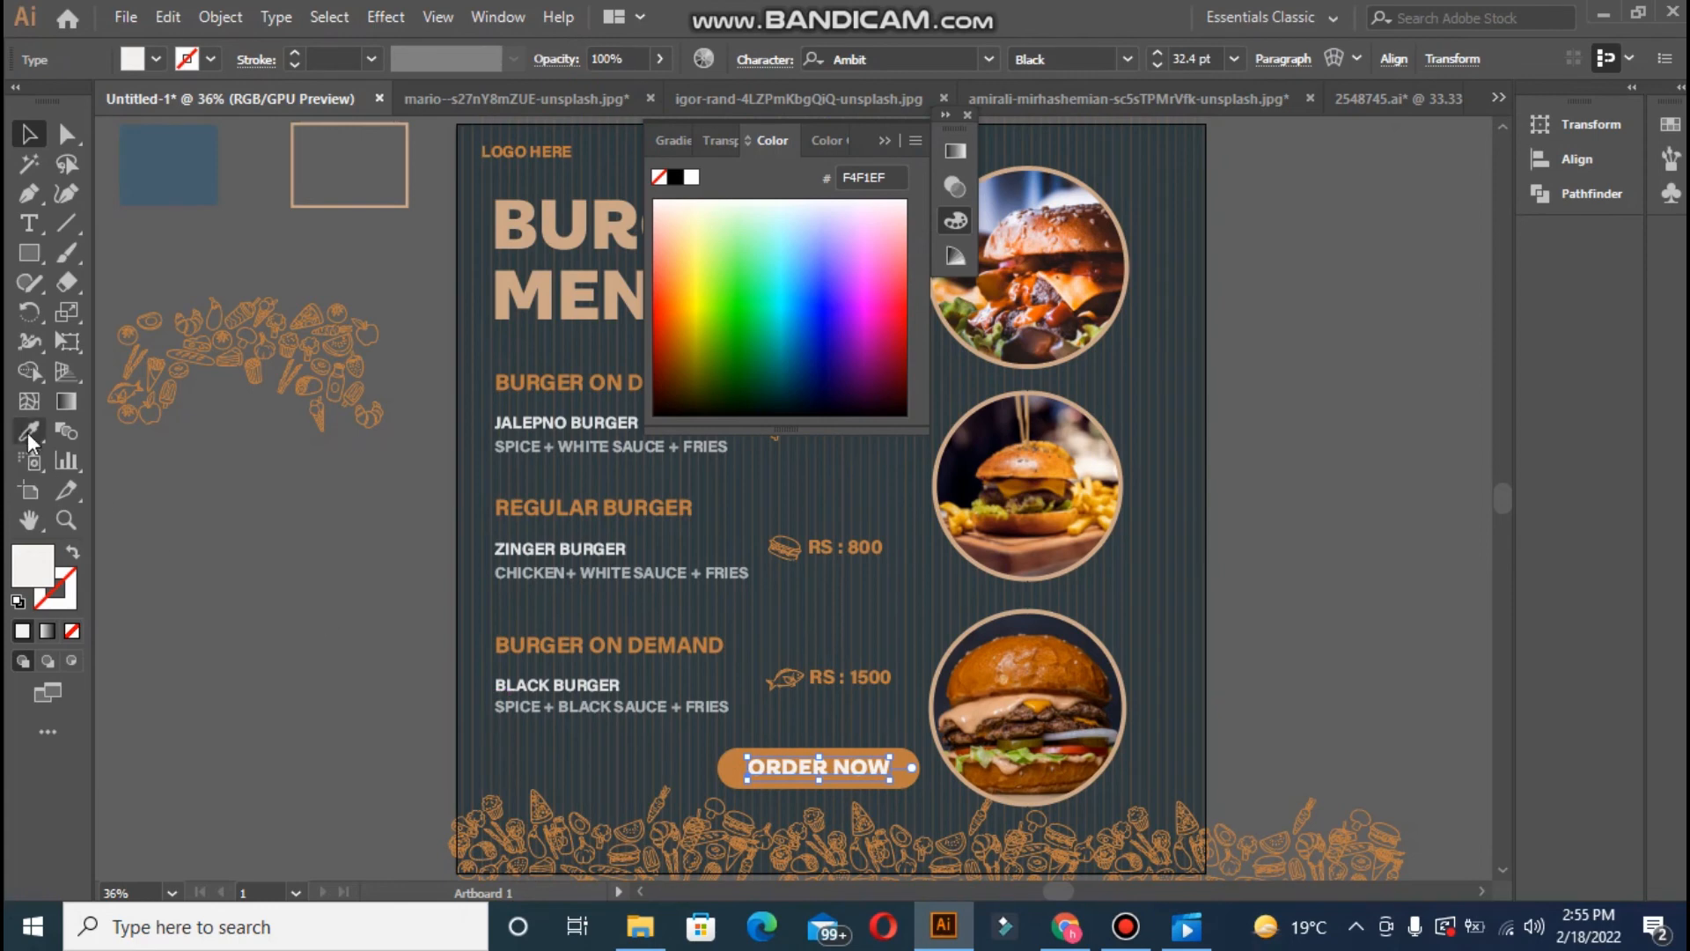
pyautogui.click(476, 541)
pyautogui.click(32, 133)
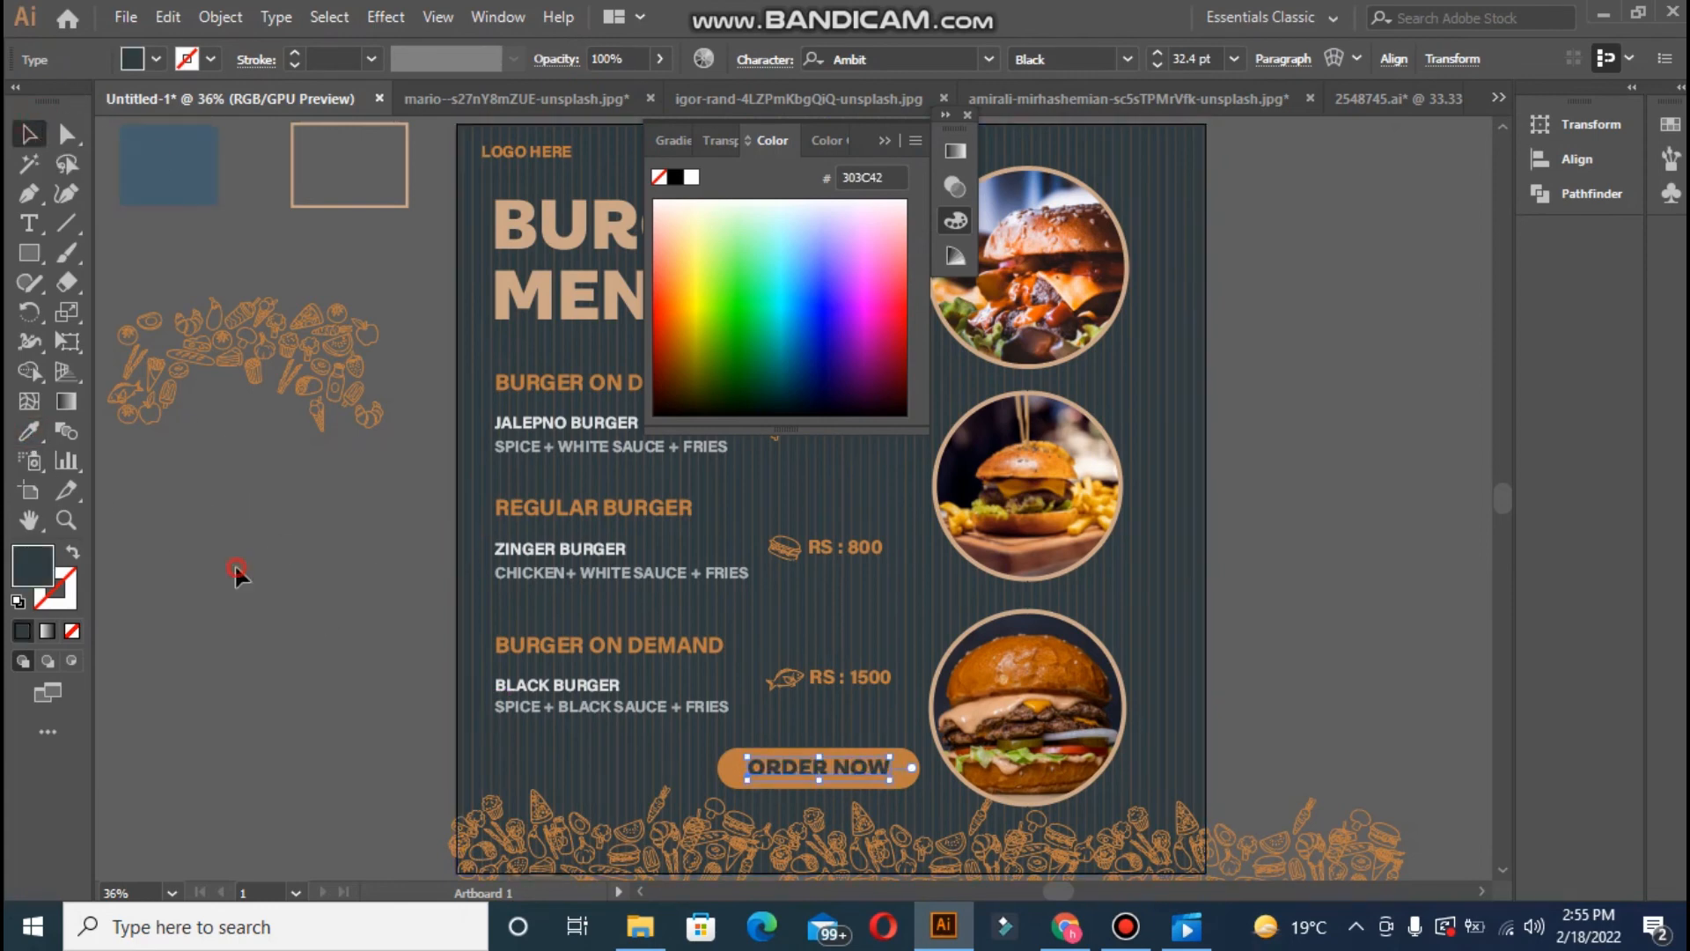
pyautogui.click(238, 572)
# - Shorten the orange ORDER NOW button shape slightly by moving its left edge inward
pyautogui.click(725, 779)
pyautogui.moveTo(729, 786); pyautogui.dragTo(728, 786)
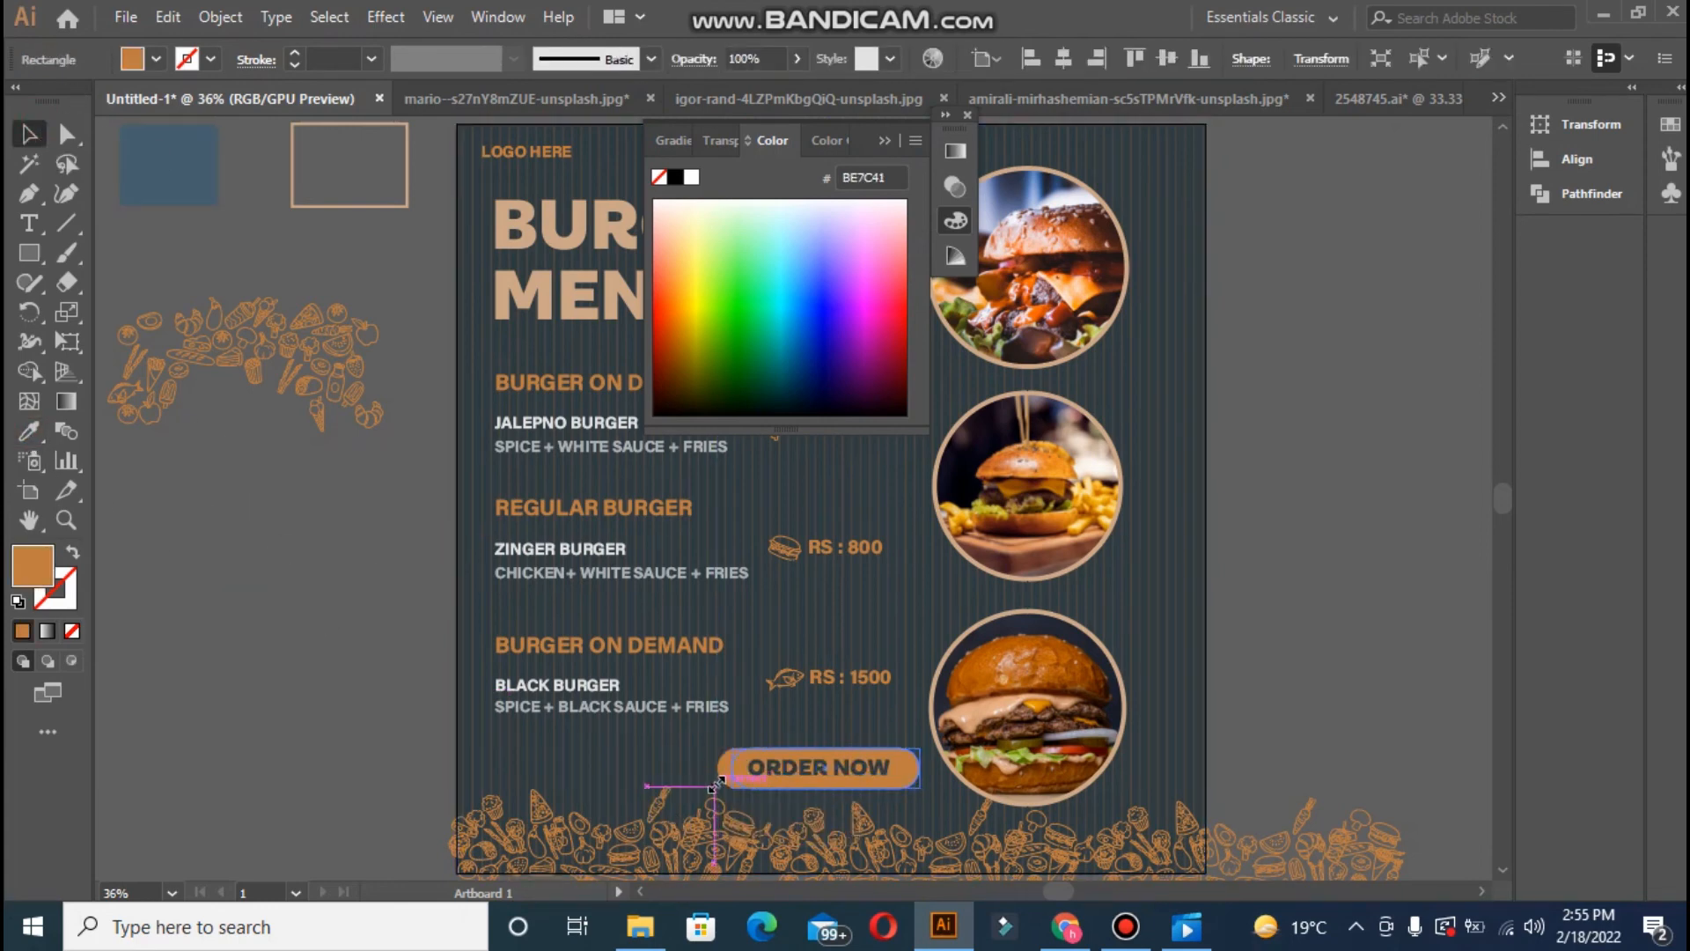
pyautogui.hotkey('ctrl', 'shift', 'a')
# - Align the ORDER NOW text and the shortened button shape to each other's centers, horizontally and vertically
pyautogui.click(819, 780)
pyautogui.keyDown('shift'); pyautogui.click(845, 772); pyautogui.keyUp('shift')
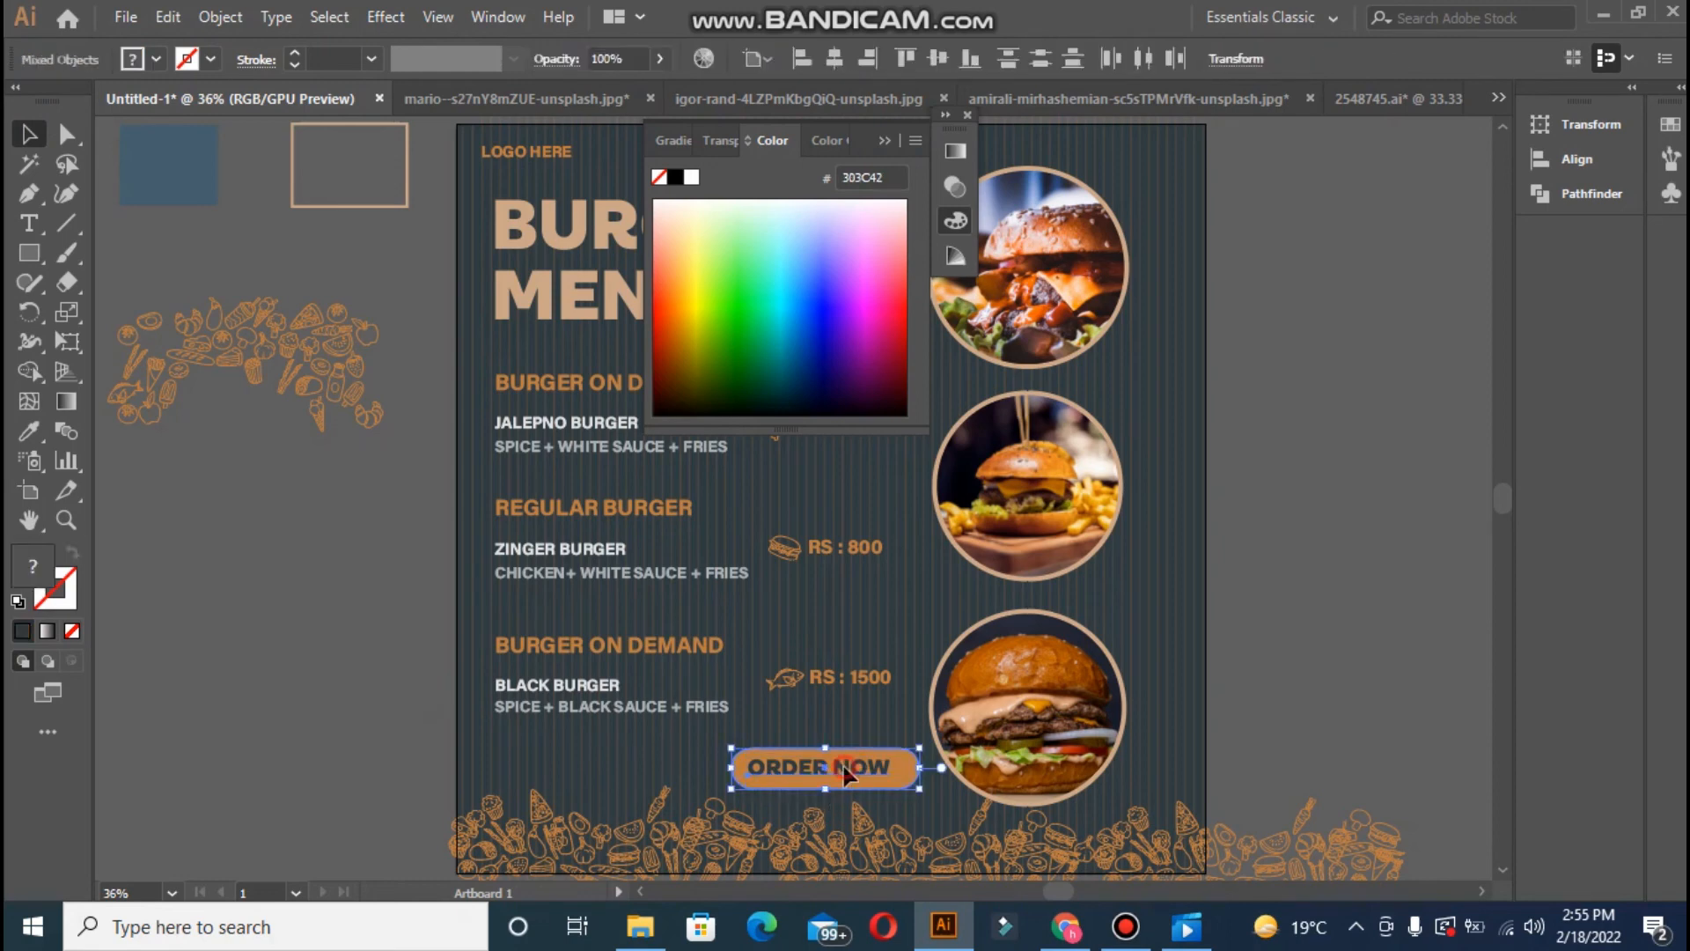
pyautogui.click(1200, 683)
pyautogui.click(835, 767)
pyautogui.keyDown('shift'); pyautogui.doubleClick(846, 748); pyautogui.keyUp('shift')
pyautogui.doubleClick(1232, 633)
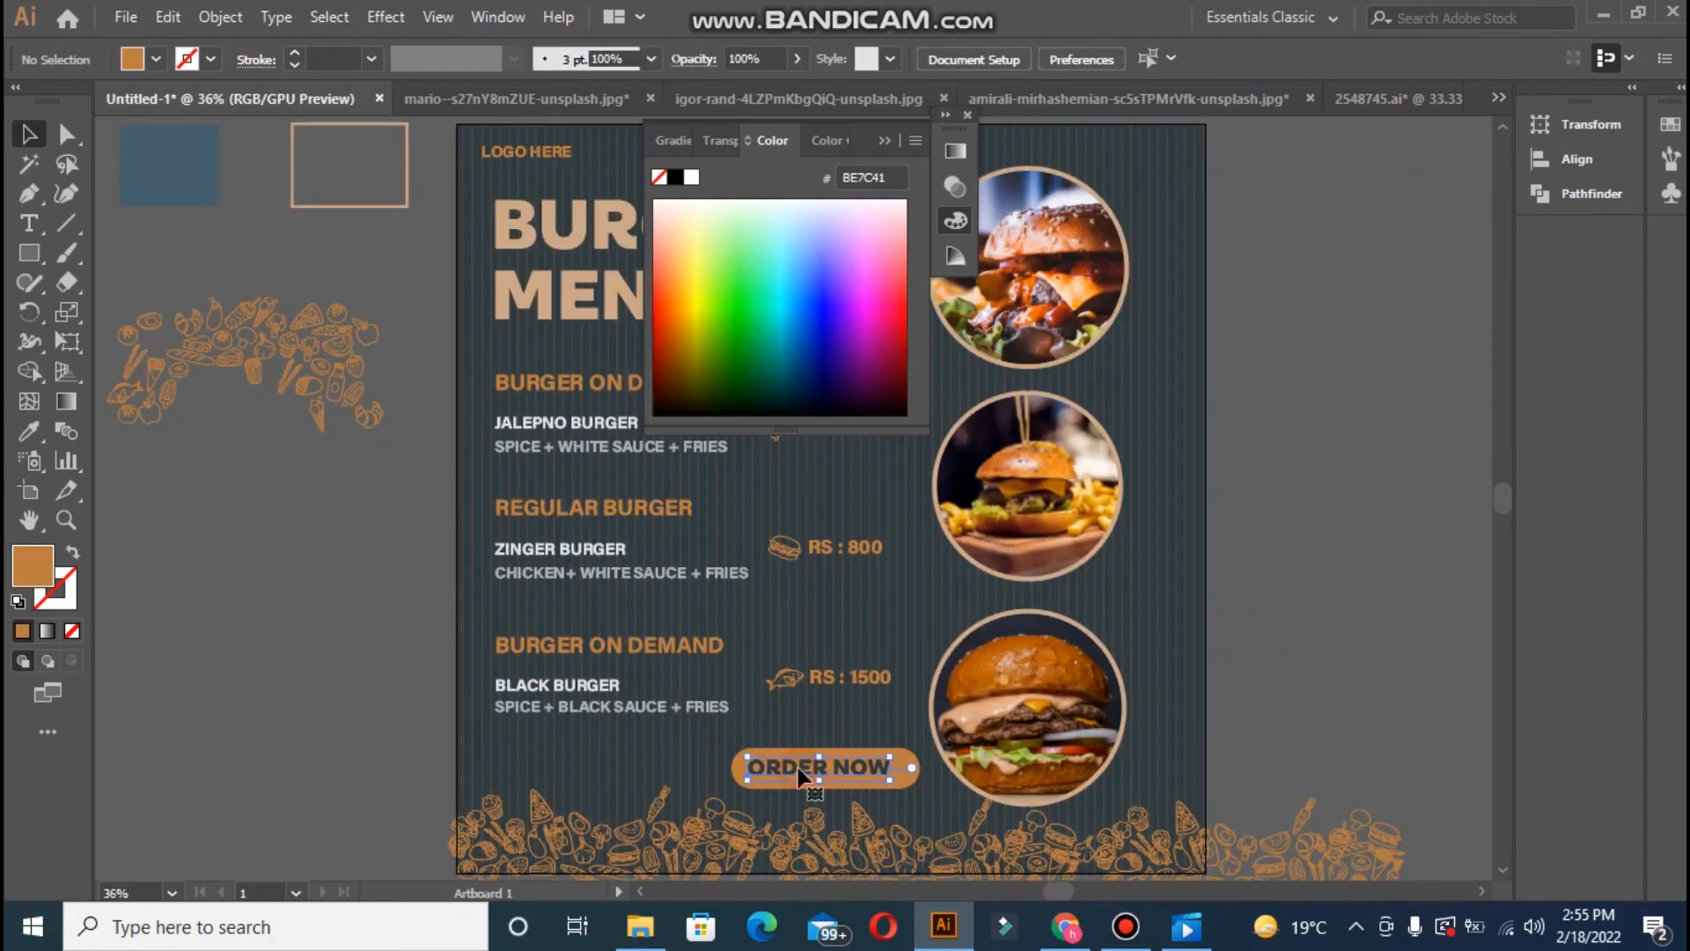
pyautogui.click(849, 759)
pyautogui.click(849, 758)
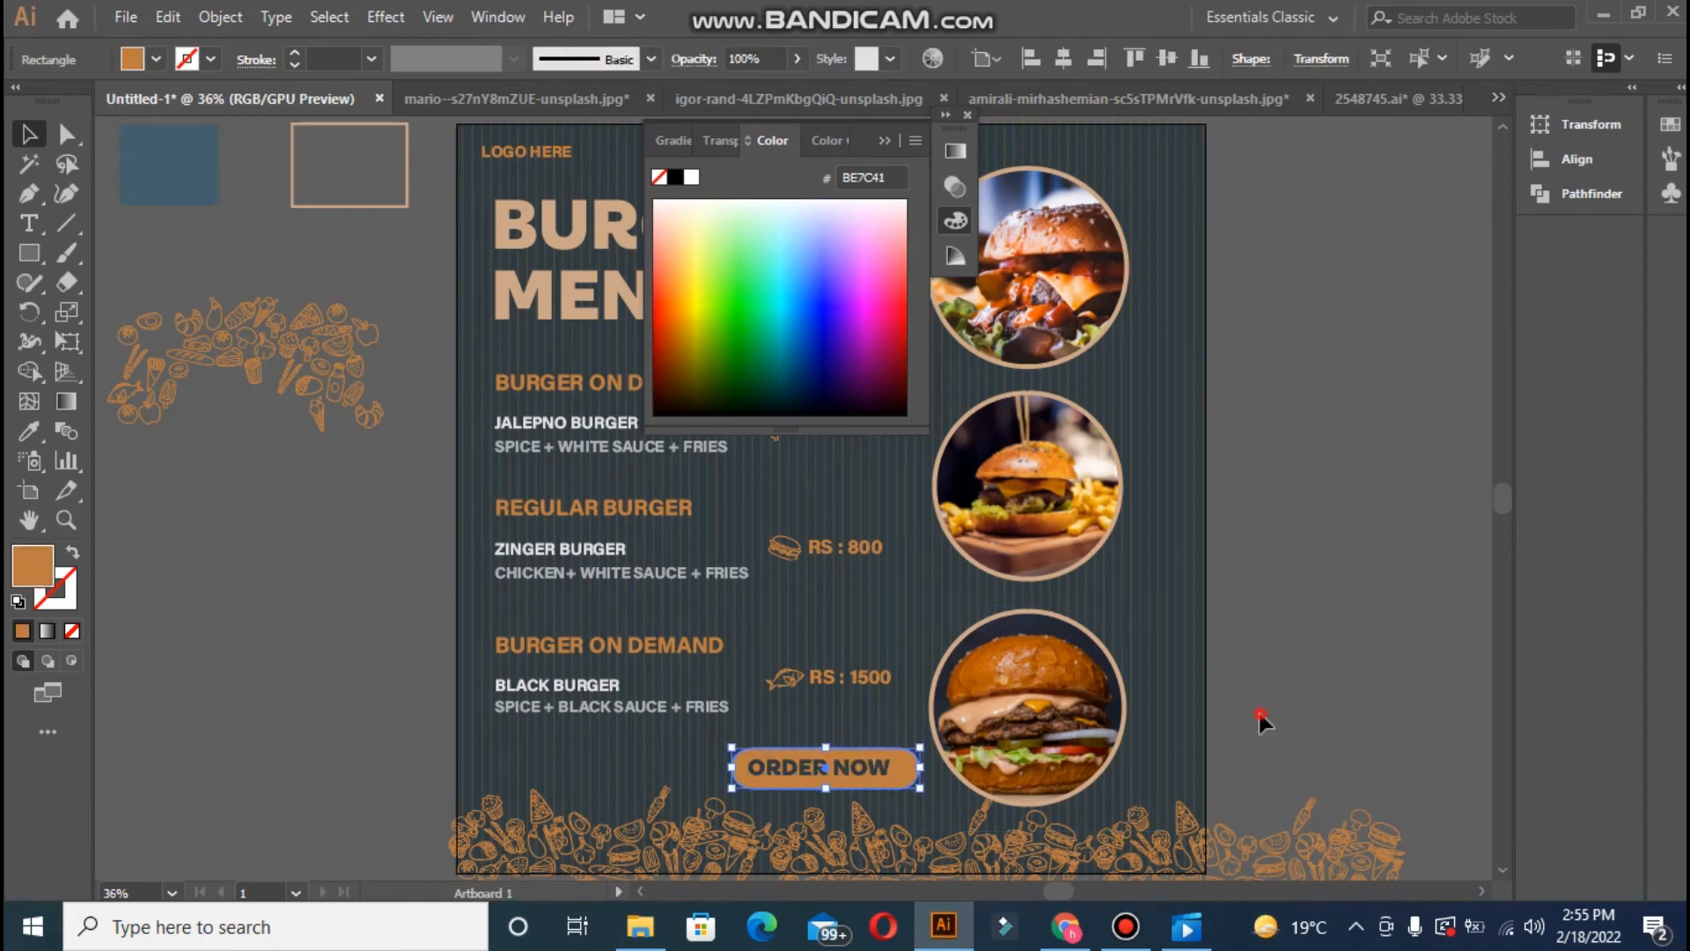
pyautogui.click(1260, 720)
pyautogui.click(834, 767)
pyautogui.keyDown('shift'); pyautogui.click(849, 758); pyautogui.keyUp('shift')
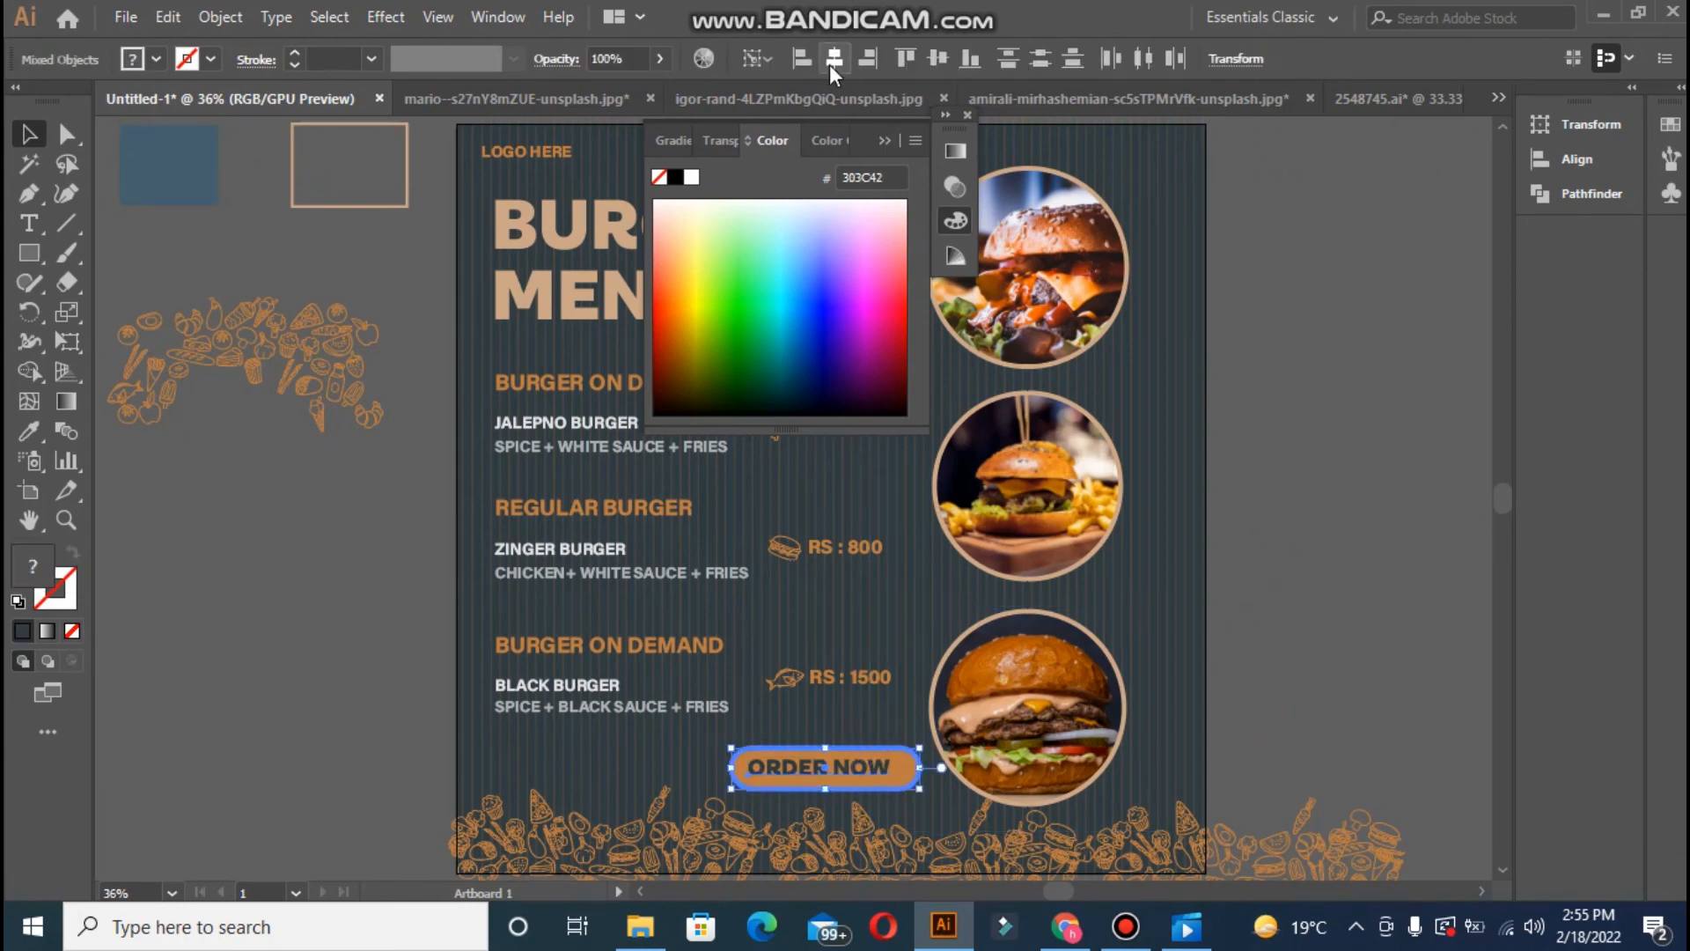
pyautogui.click(832, 58)
pyautogui.click(933, 59)
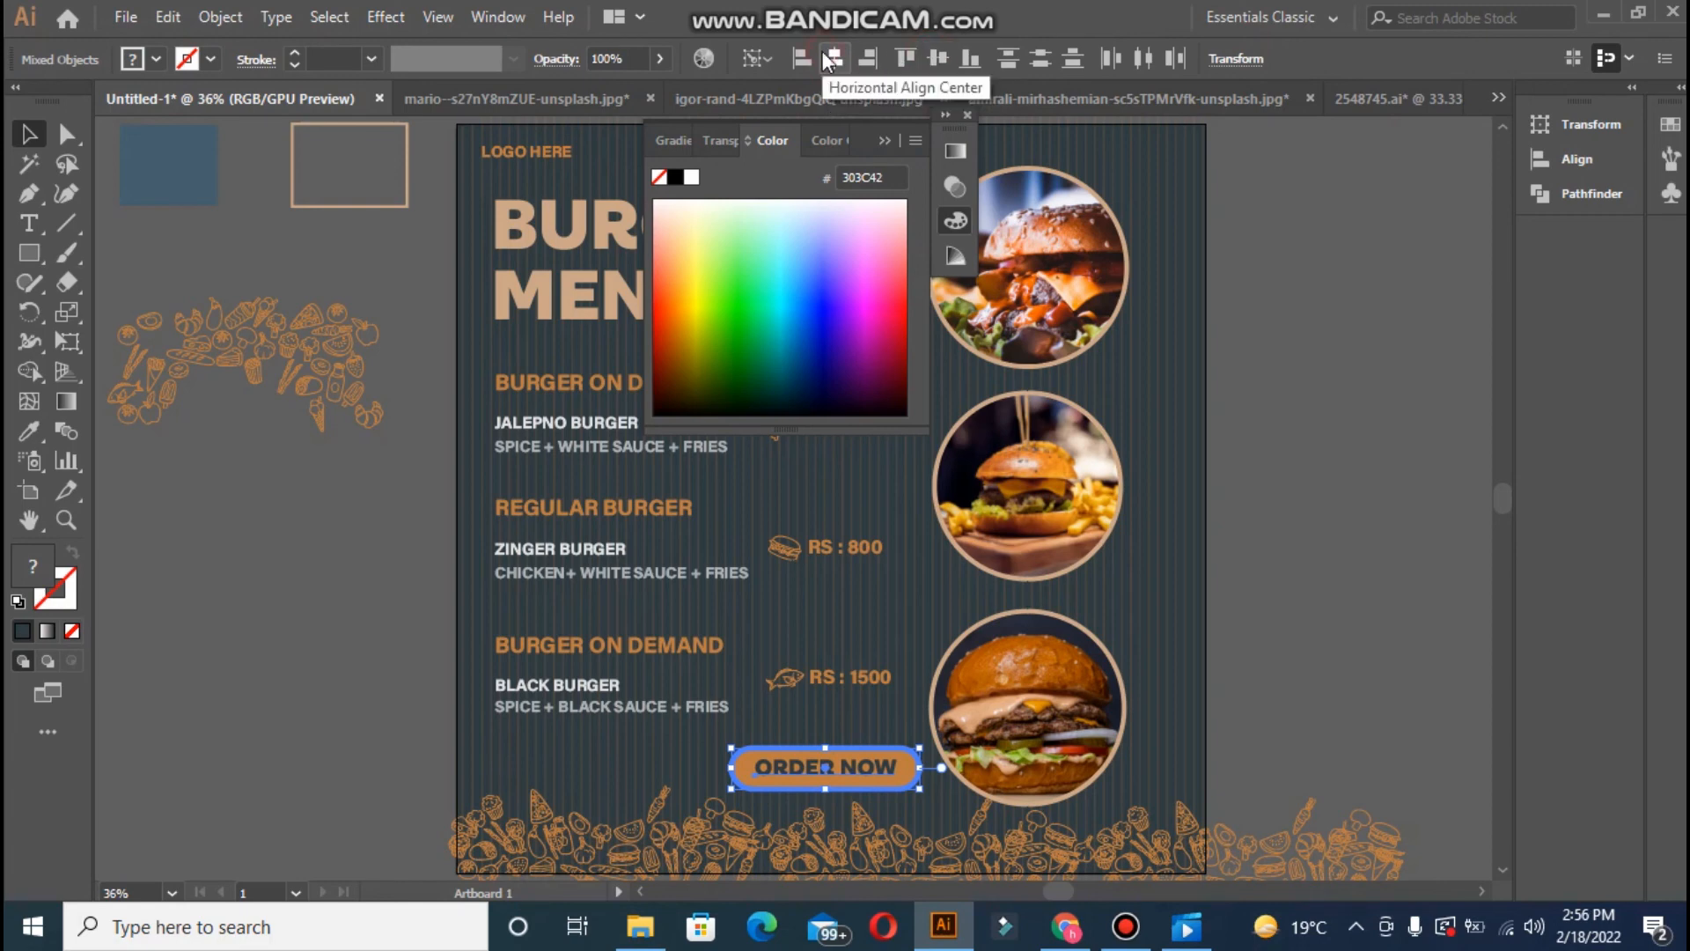
pyautogui.click(1340, 424)
# - Group the ORDER NOW text with its button shape and center the group horizontally on the artboard
pyautogui.click(852, 764)
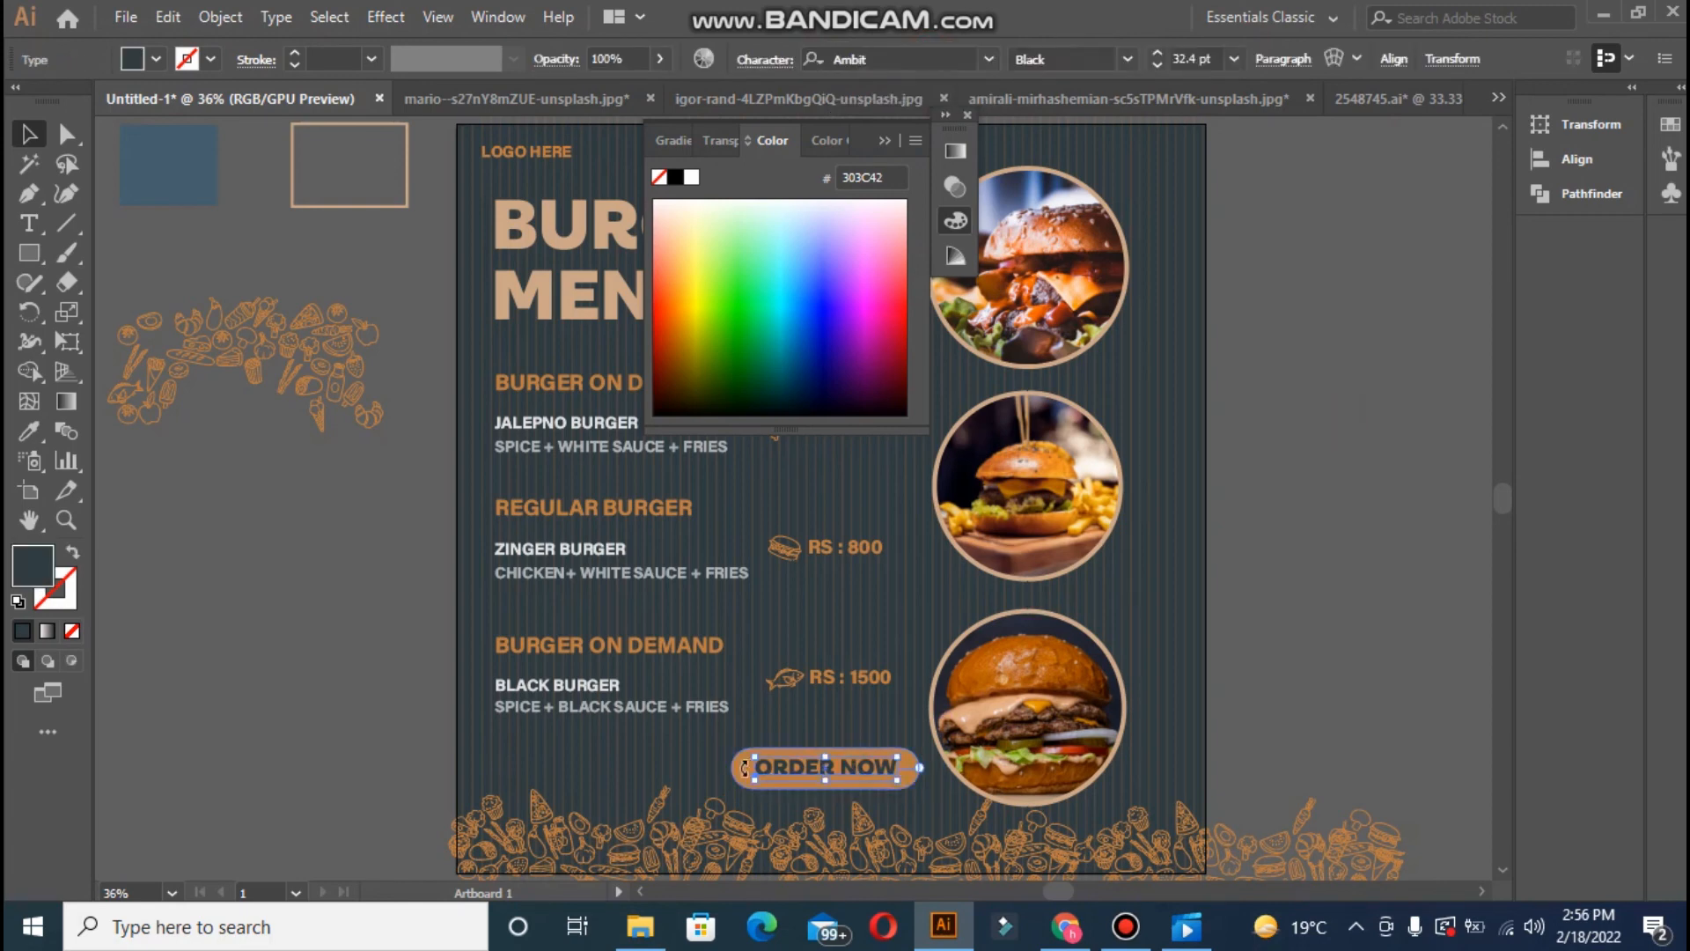
pyautogui.keyDown('shift'); pyautogui.click(743, 766); pyautogui.keyUp('shift')
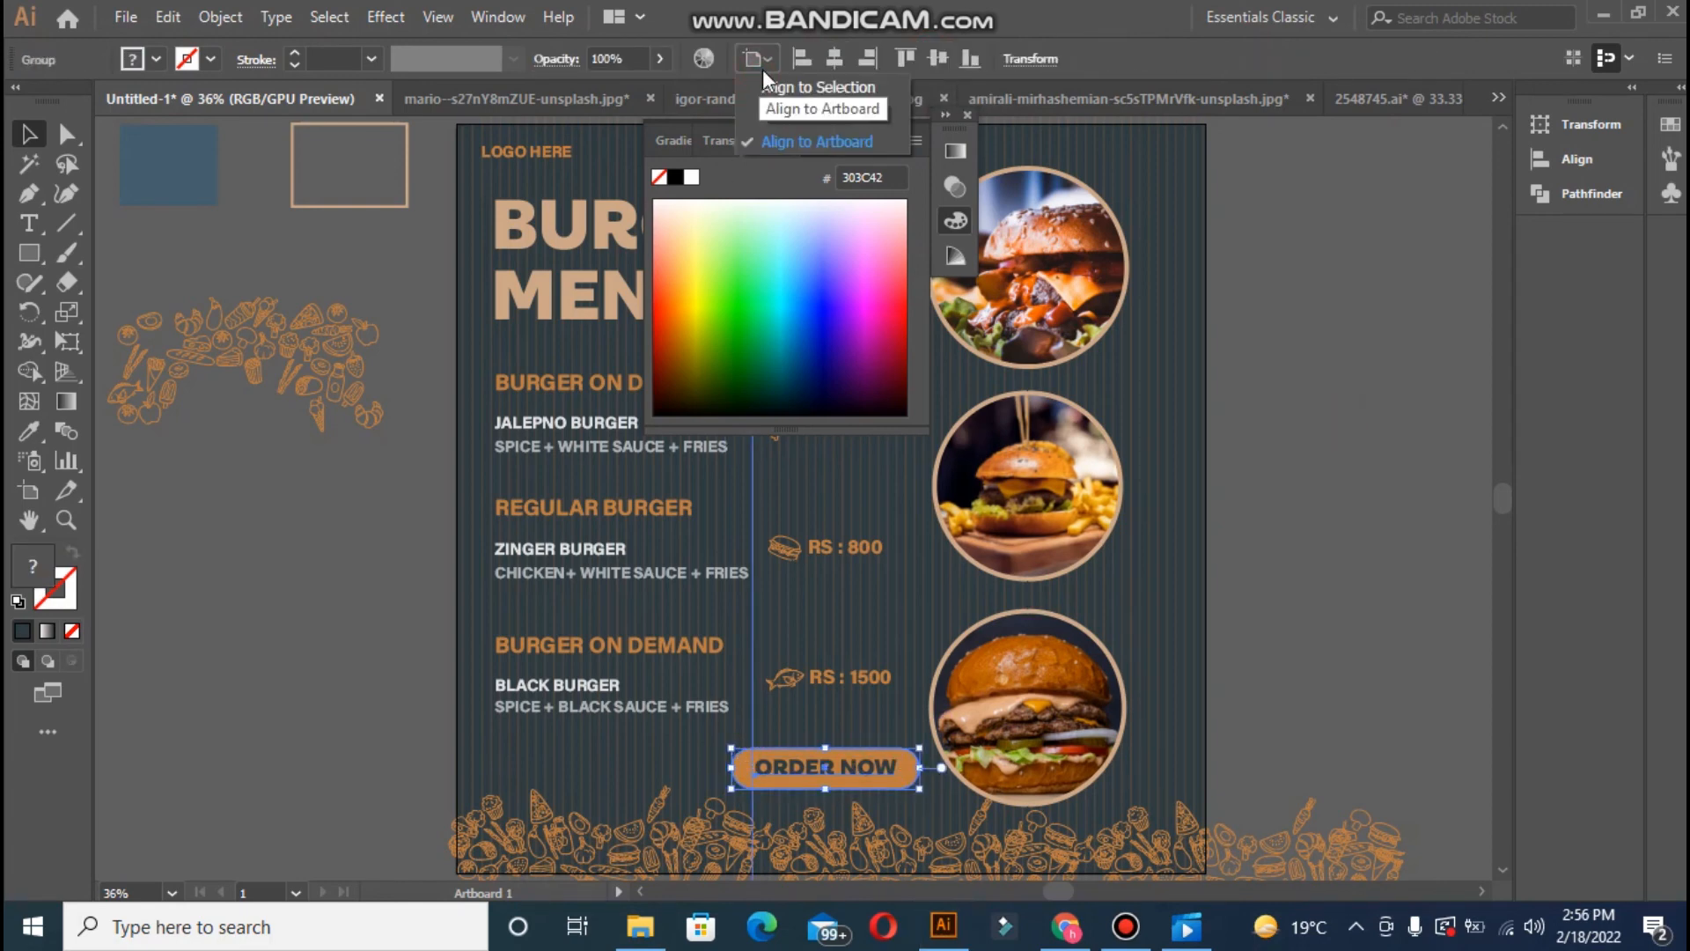
pyautogui.click(835, 60)
pyautogui.click(256, 482)
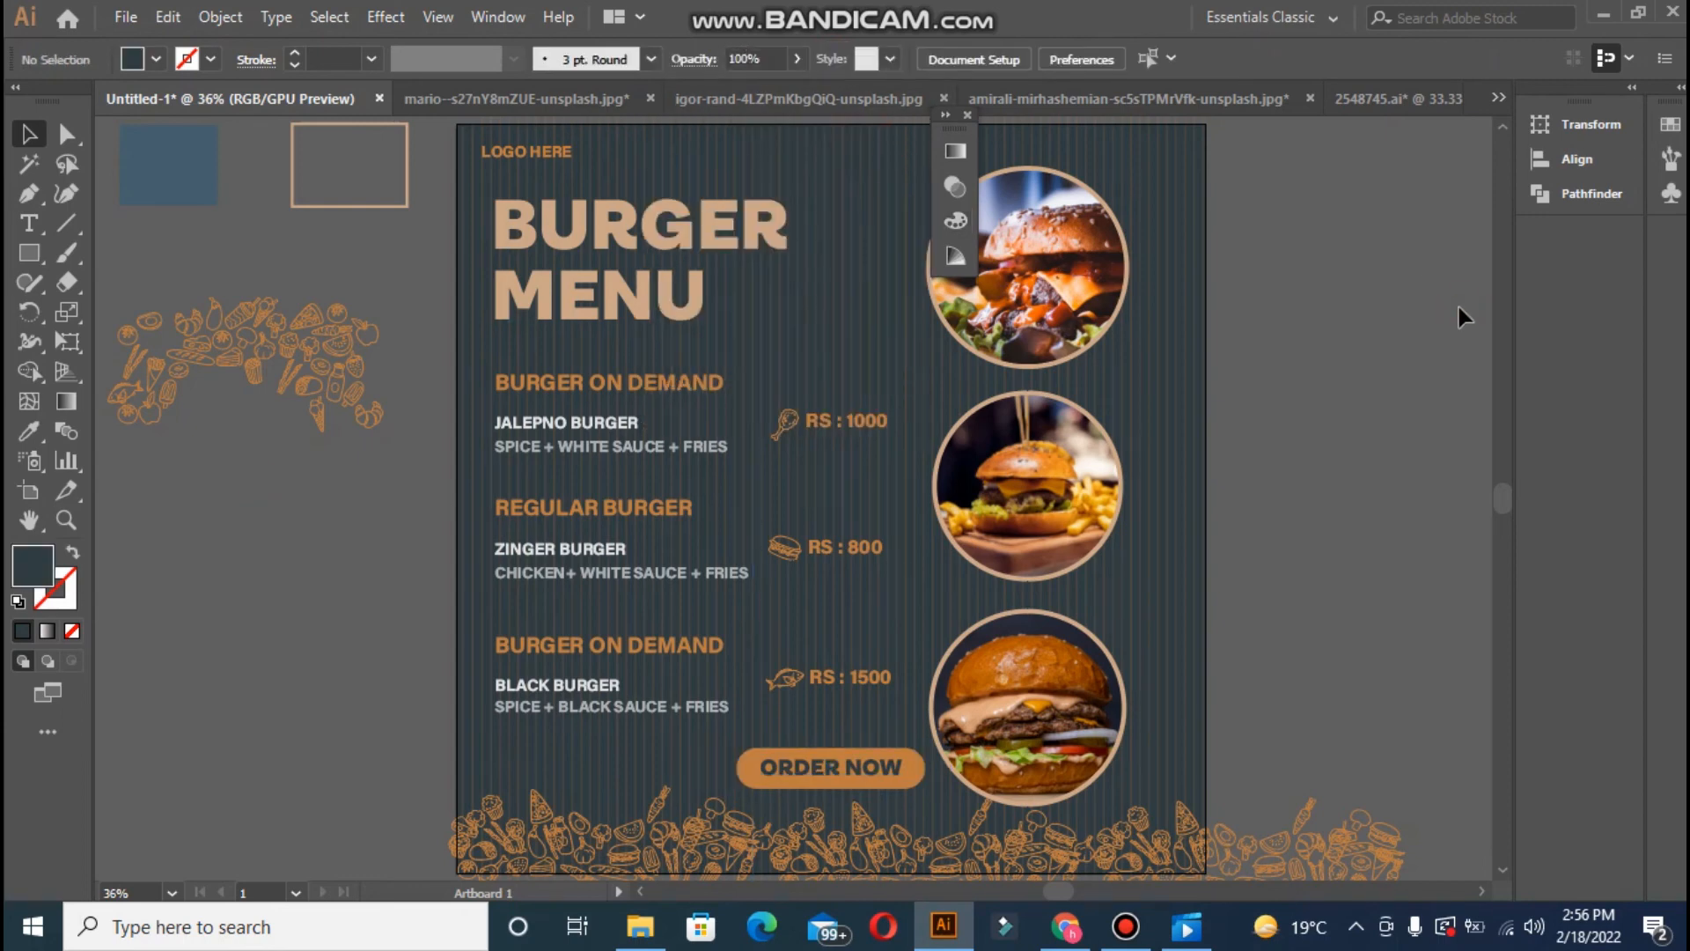
pyautogui.click(966, 115)
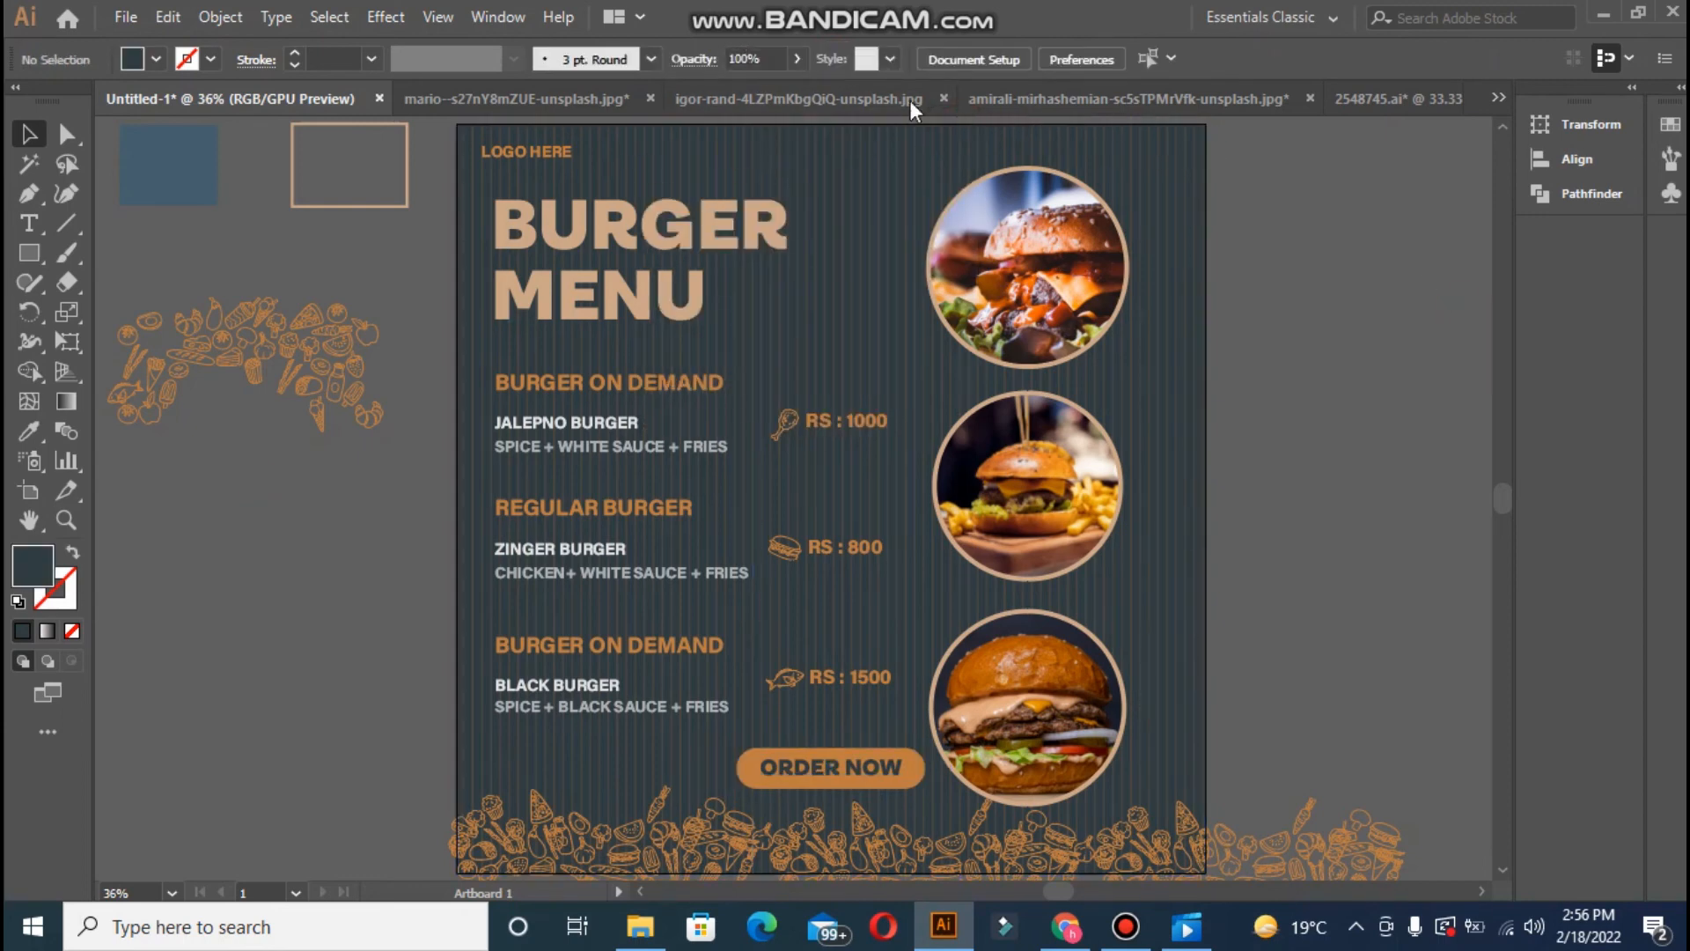
# - Shift the ORDER NOW button group slightly back to the left, to its position before the artboard centering
pyautogui.click(28, 253)
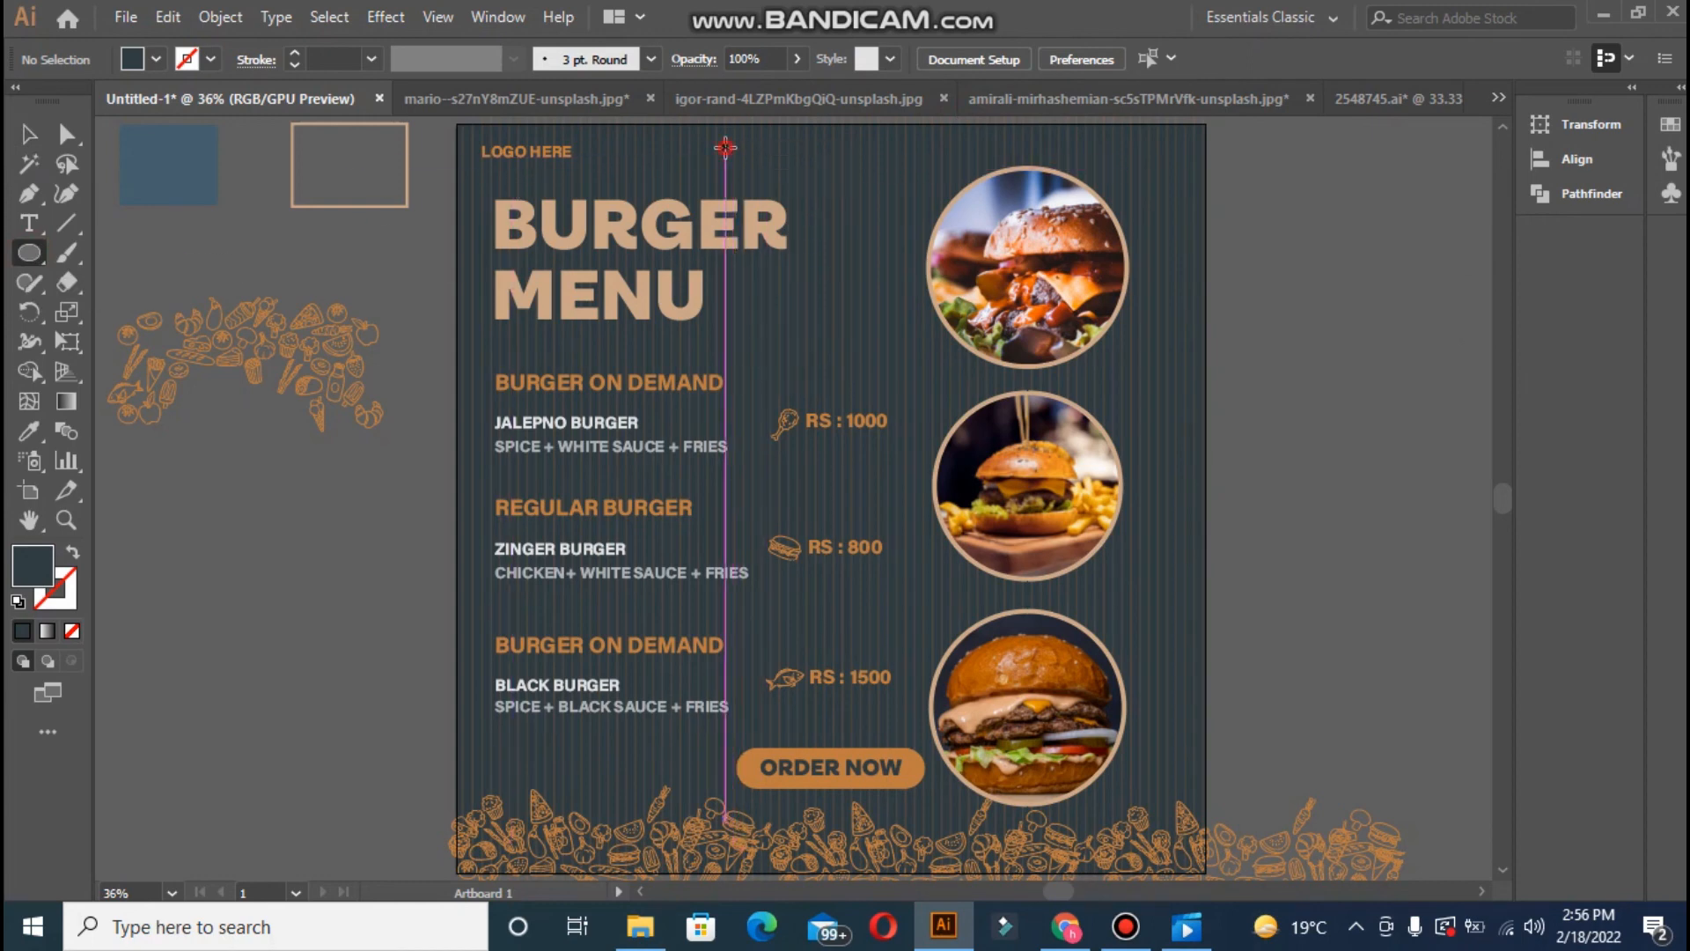
pyautogui.click(28, 133)
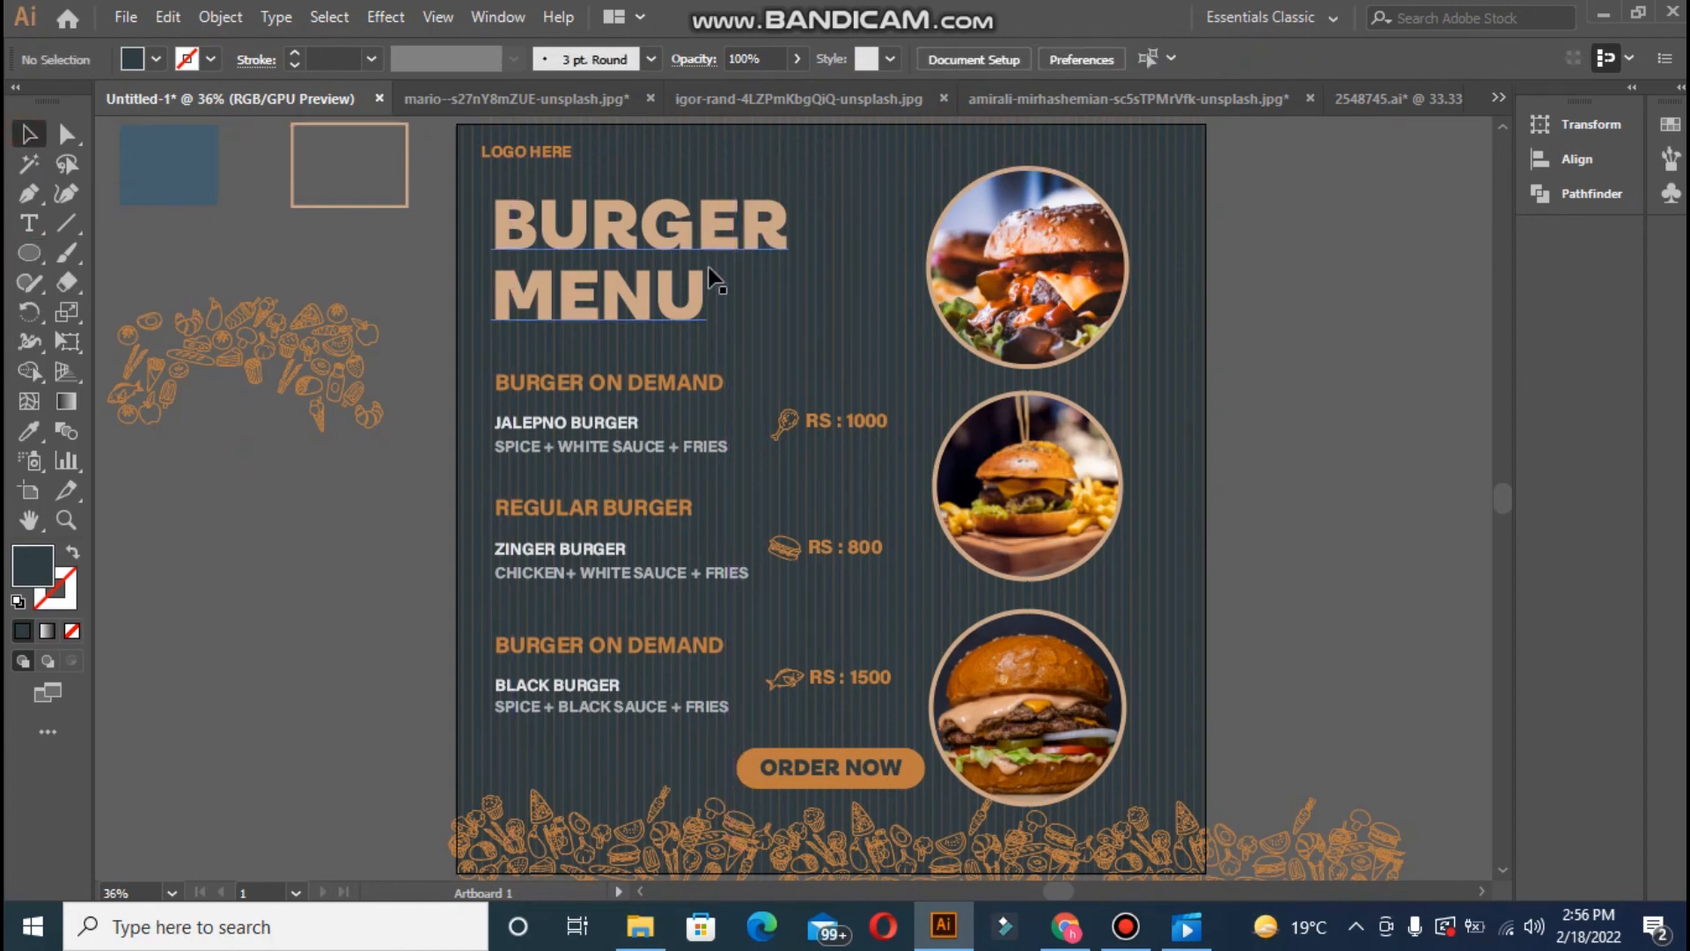
pyautogui.click(827, 767)
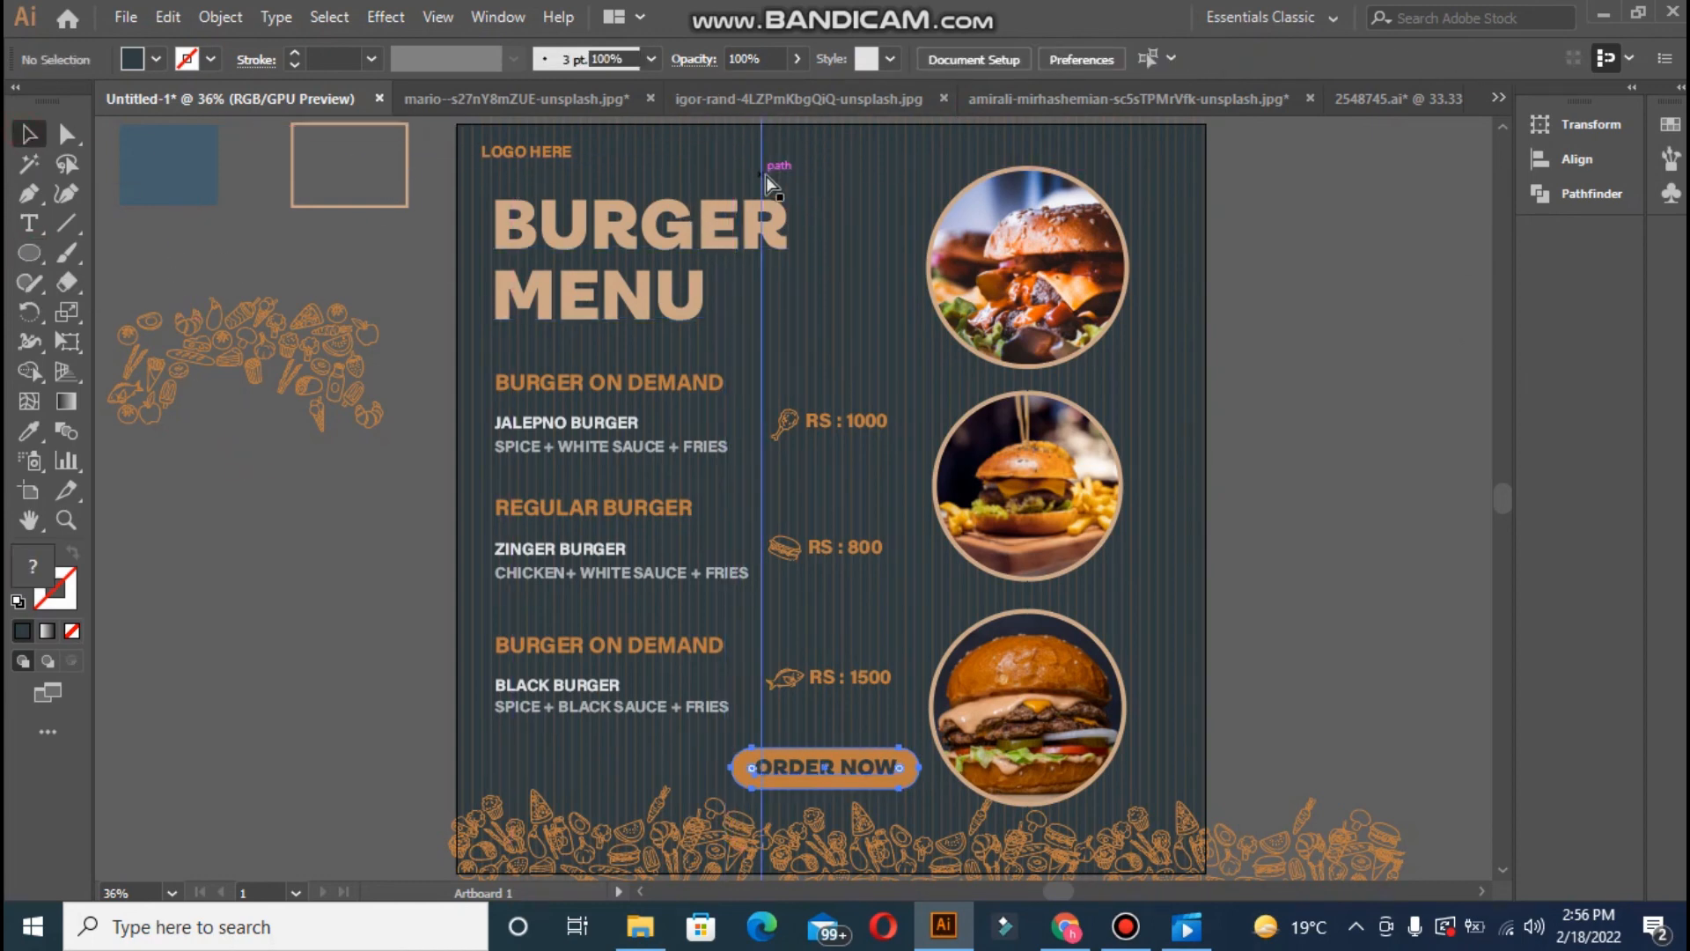
pyautogui.click(410, 797)
pyautogui.click(863, 778)
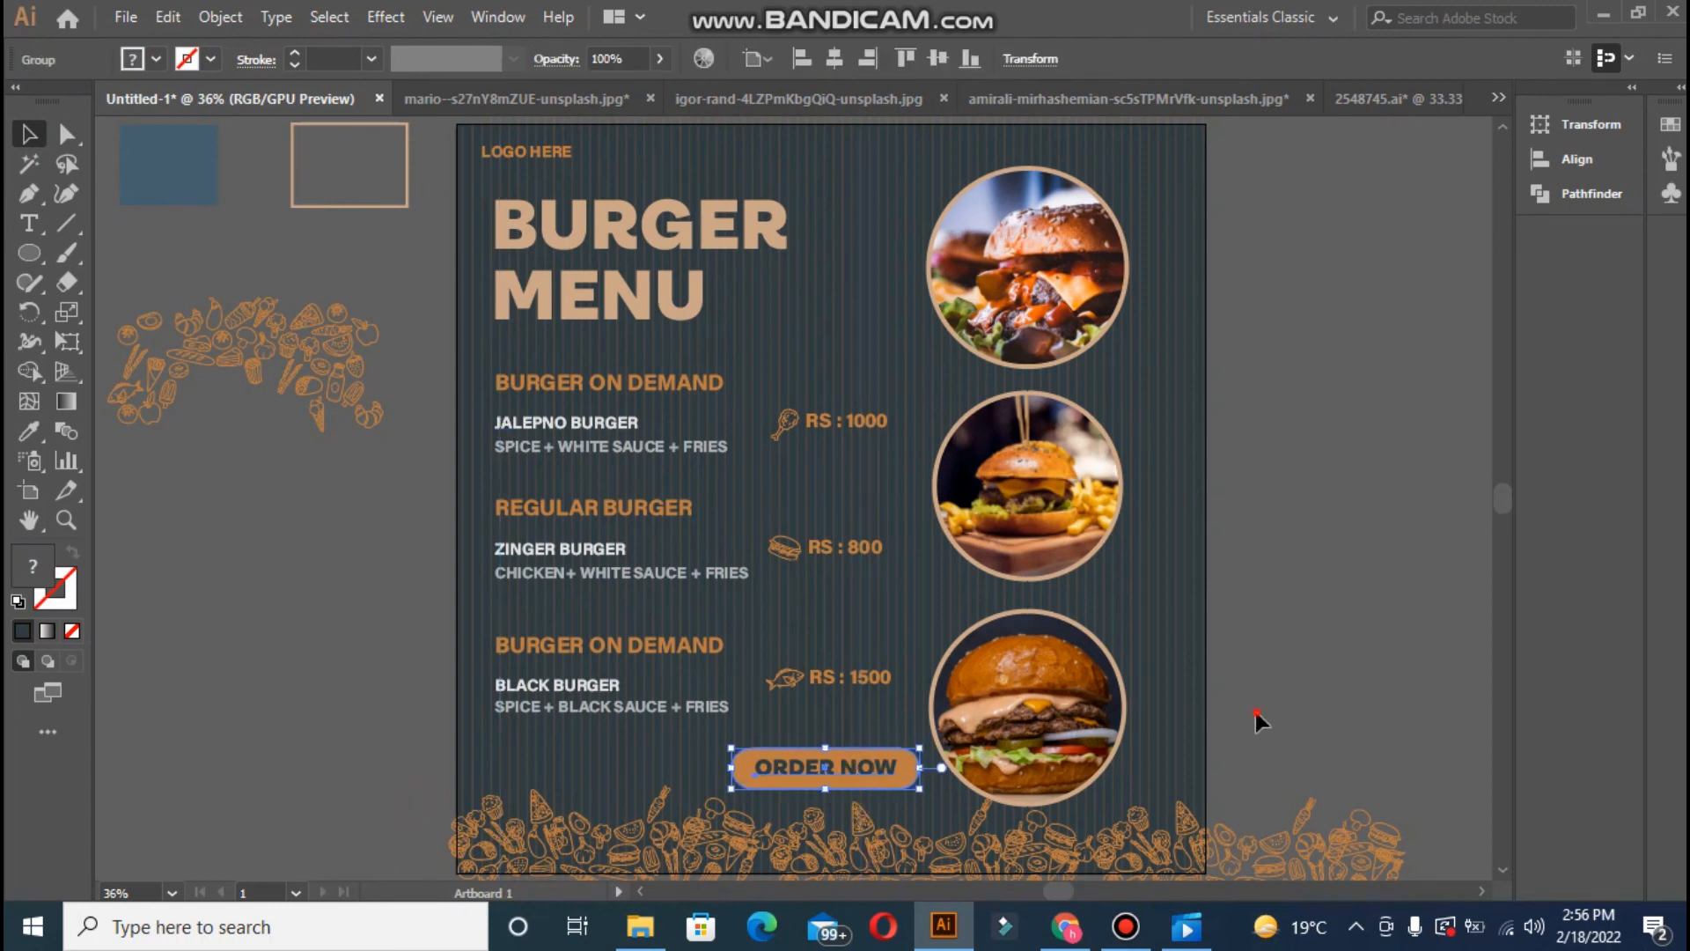
pyautogui.click(1259, 720)
pyautogui.click(880, 771)
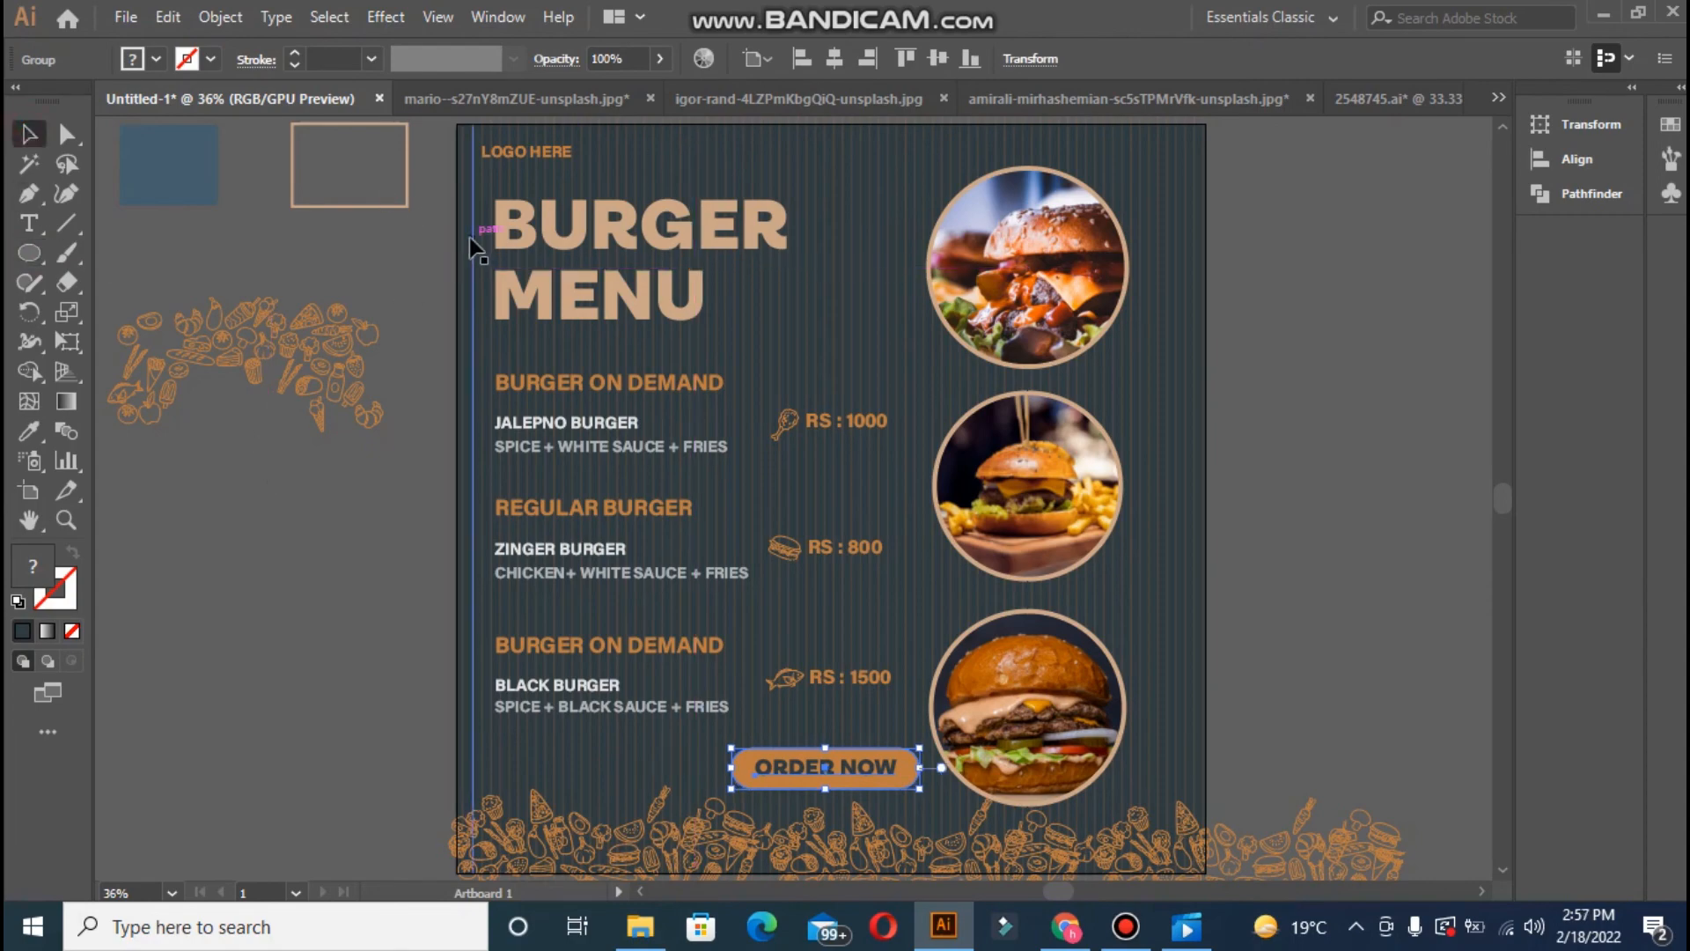
pyautogui.hotkey('ctrl', 'shift', 'b')
pyautogui.click(424, 231)
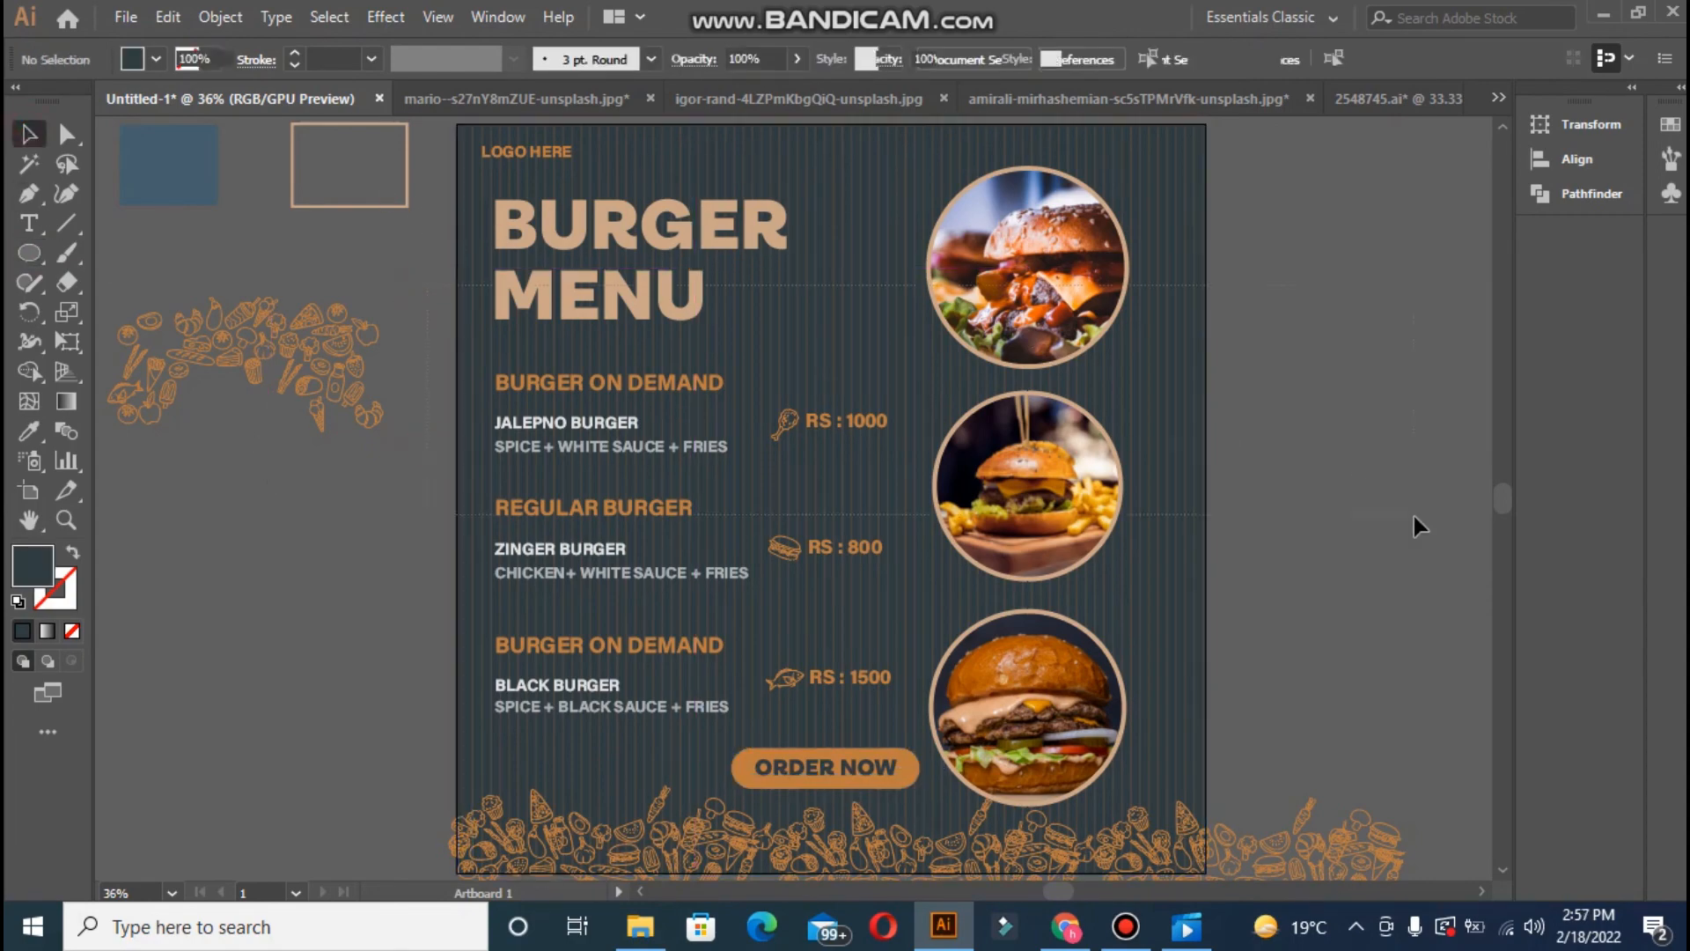
# - Draw a circle about 8 px wide above the BURGER heading, right of LOGO HERE, and sample the food icons' orange for it
pyautogui.click(29, 253)
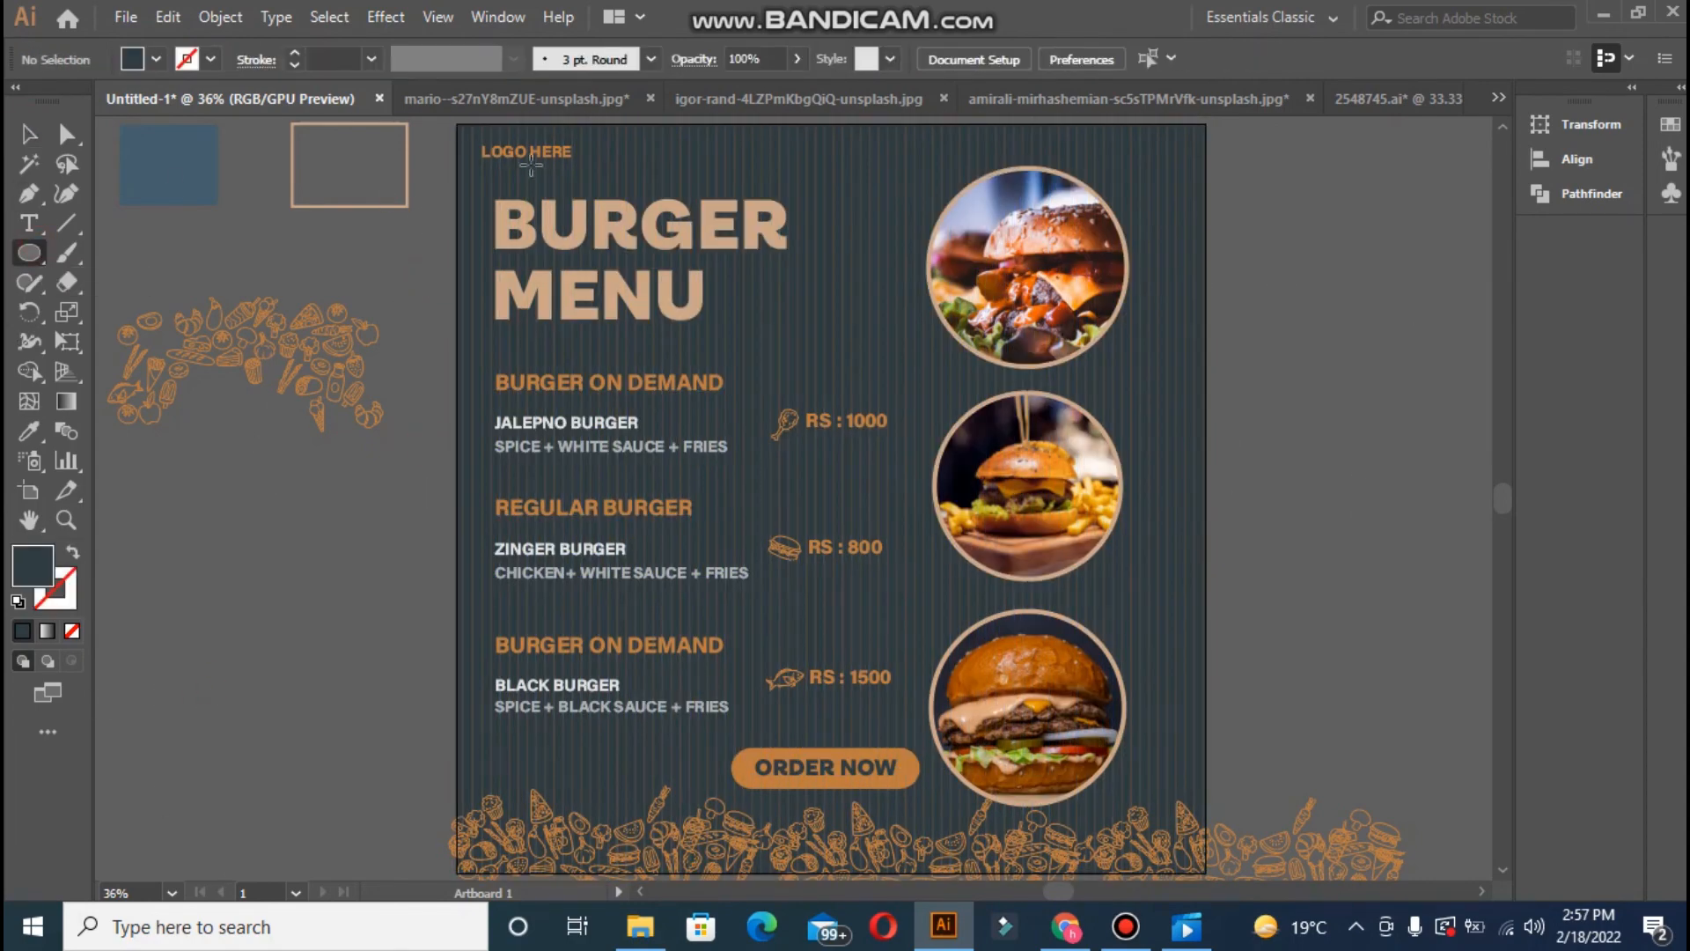
pyautogui.moveTo(688, 148); pyautogui.dragTo(692, 151)
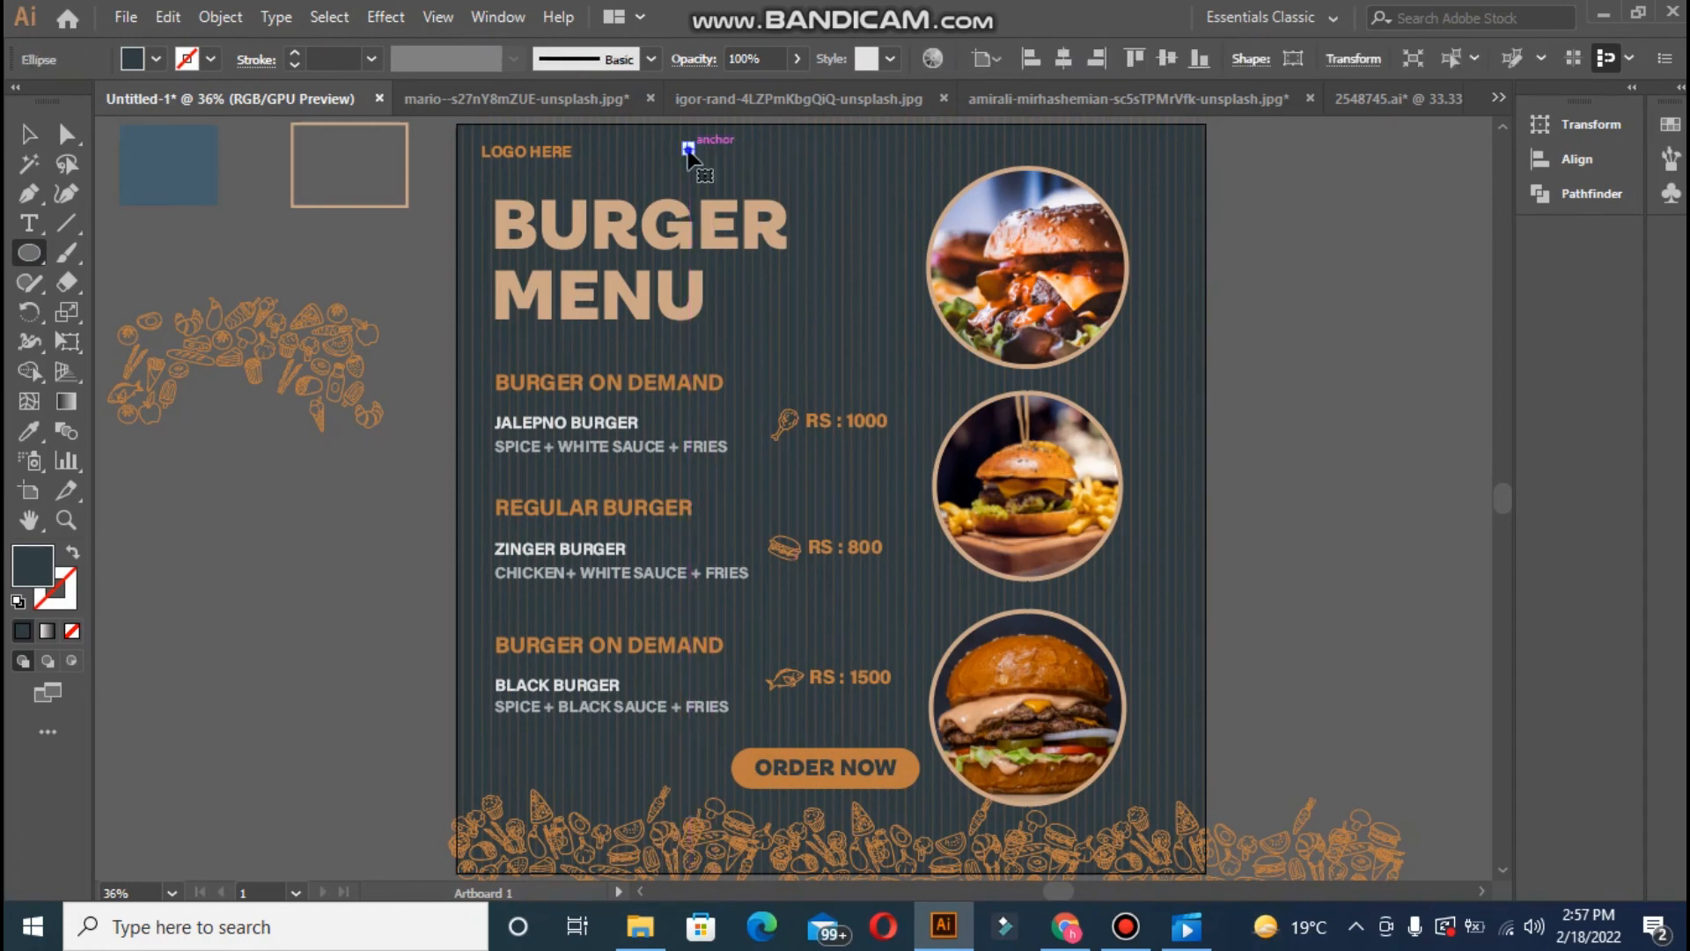
pyautogui.rightClick(692, 151)
pyautogui.moveTo(879, 540)
pyautogui.click(952, 534)
pyautogui.press('i')
pyautogui.click(199, 372)
pyautogui.press('v')
pyautogui.click(199, 436)
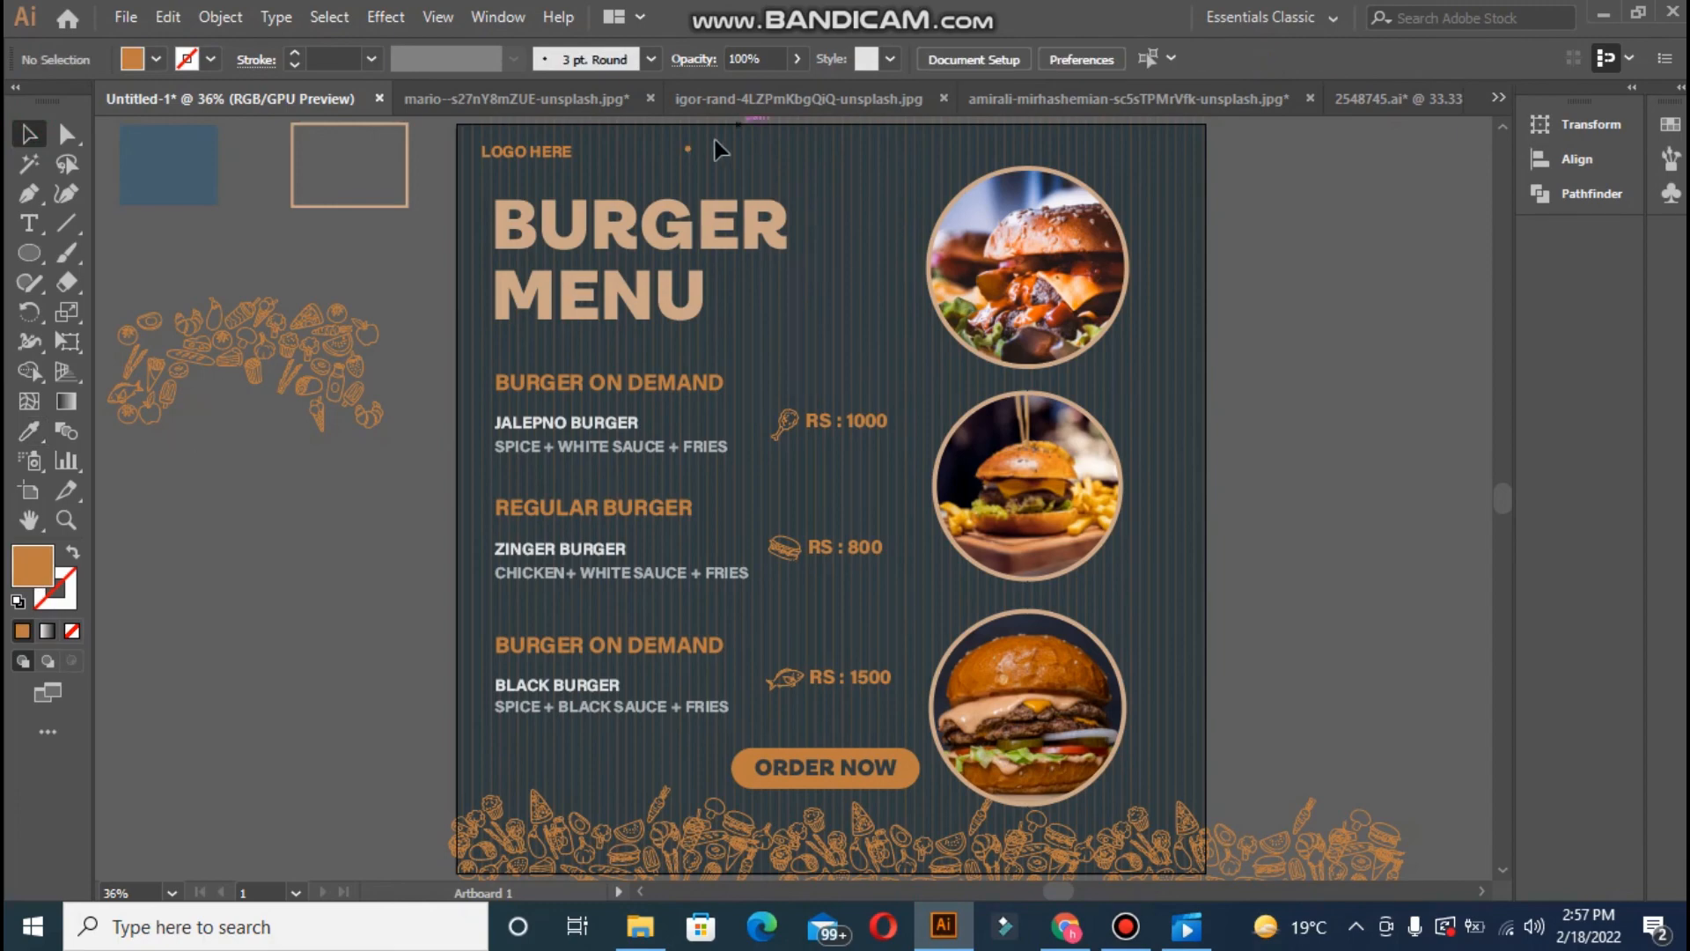
# - Duplicate the small orange dot to its right and repeat the copy to build an evenly spaced horizontal row
pyautogui.hotkey('ctrl', '+')
pyautogui.moveTo(1502, 493); pyautogui.dragTo(1478, 464)
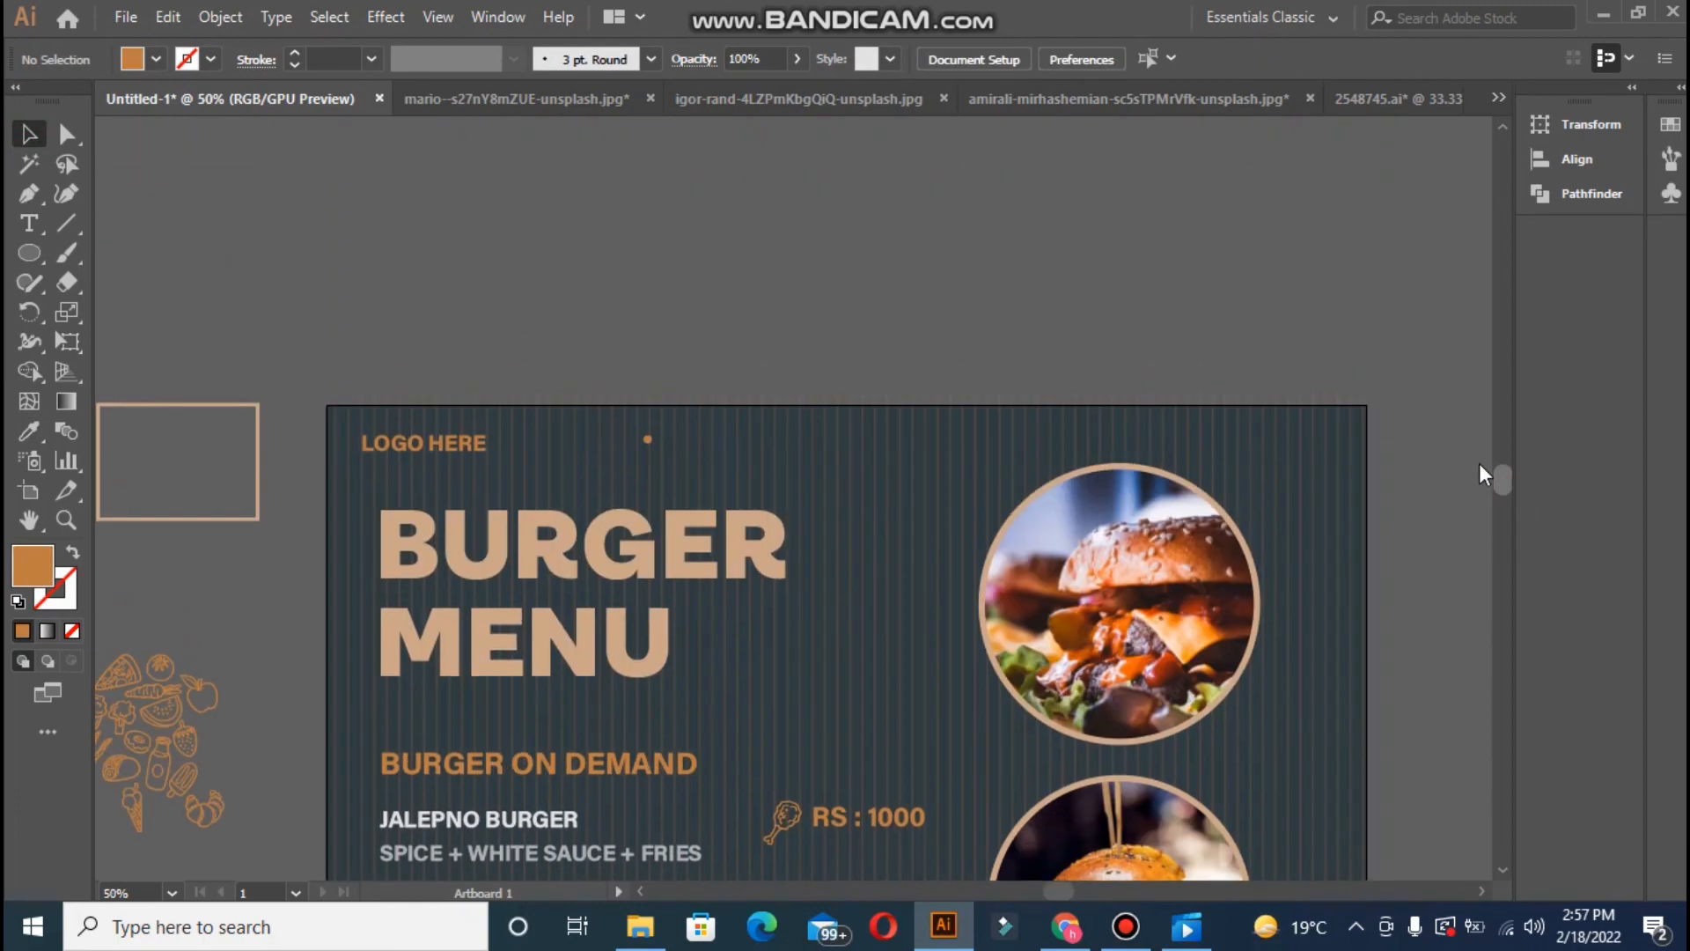
pyautogui.moveTo(656, 449); pyautogui.dragTo(667, 447)
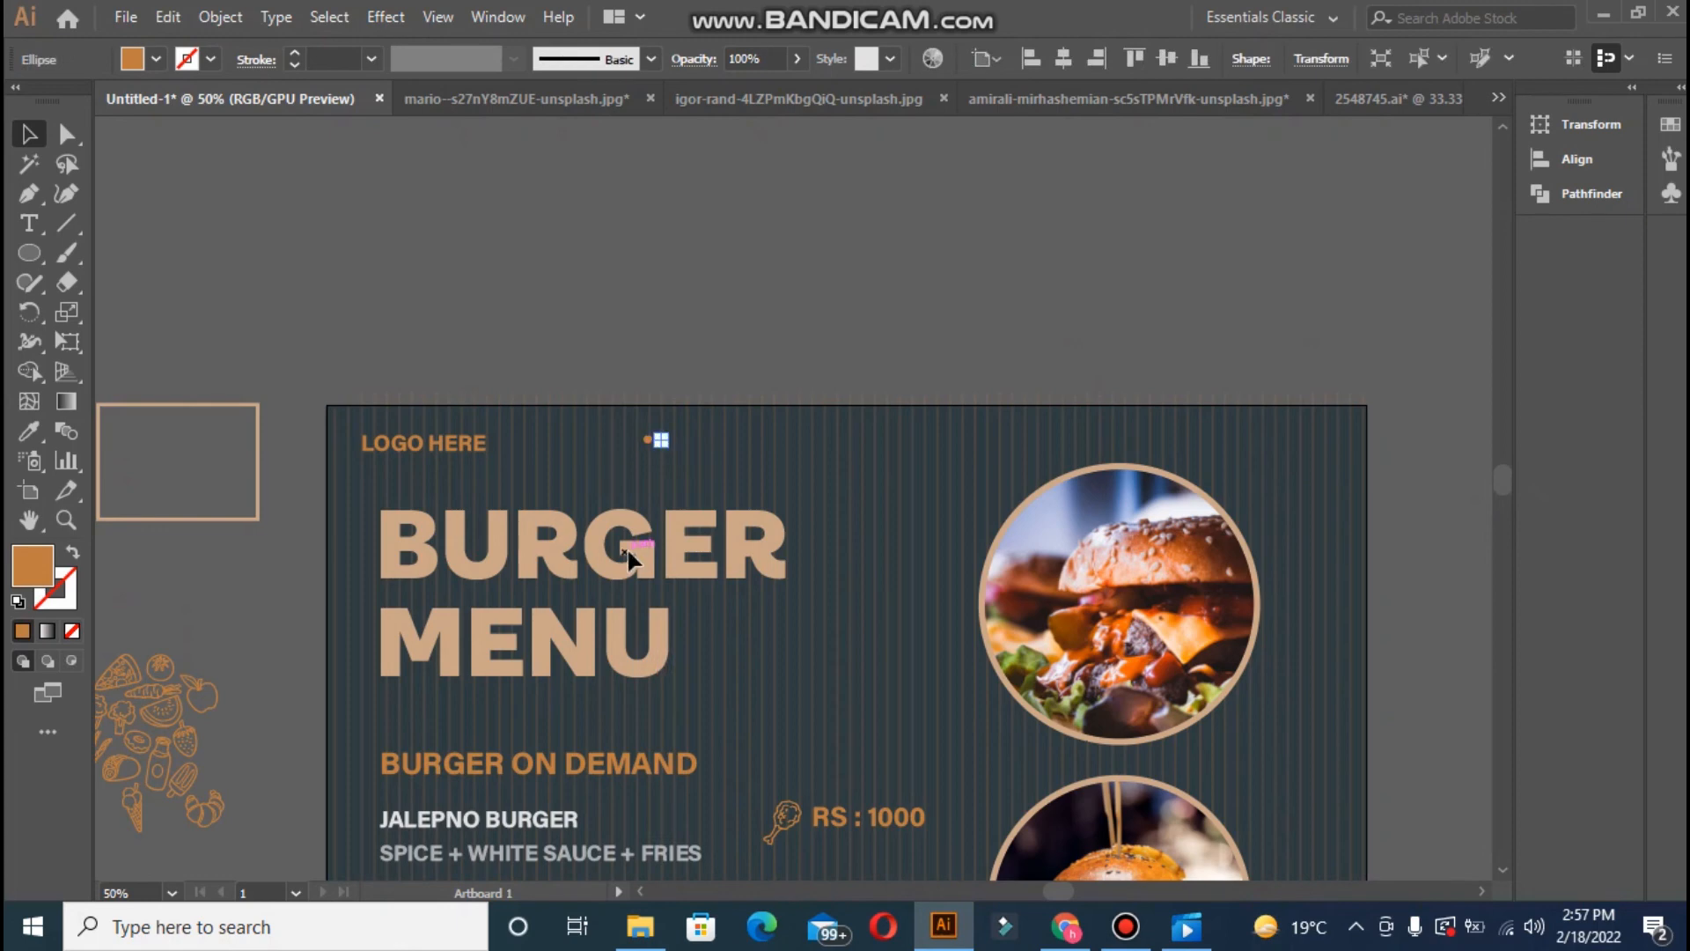
pyautogui.click(695, 290)
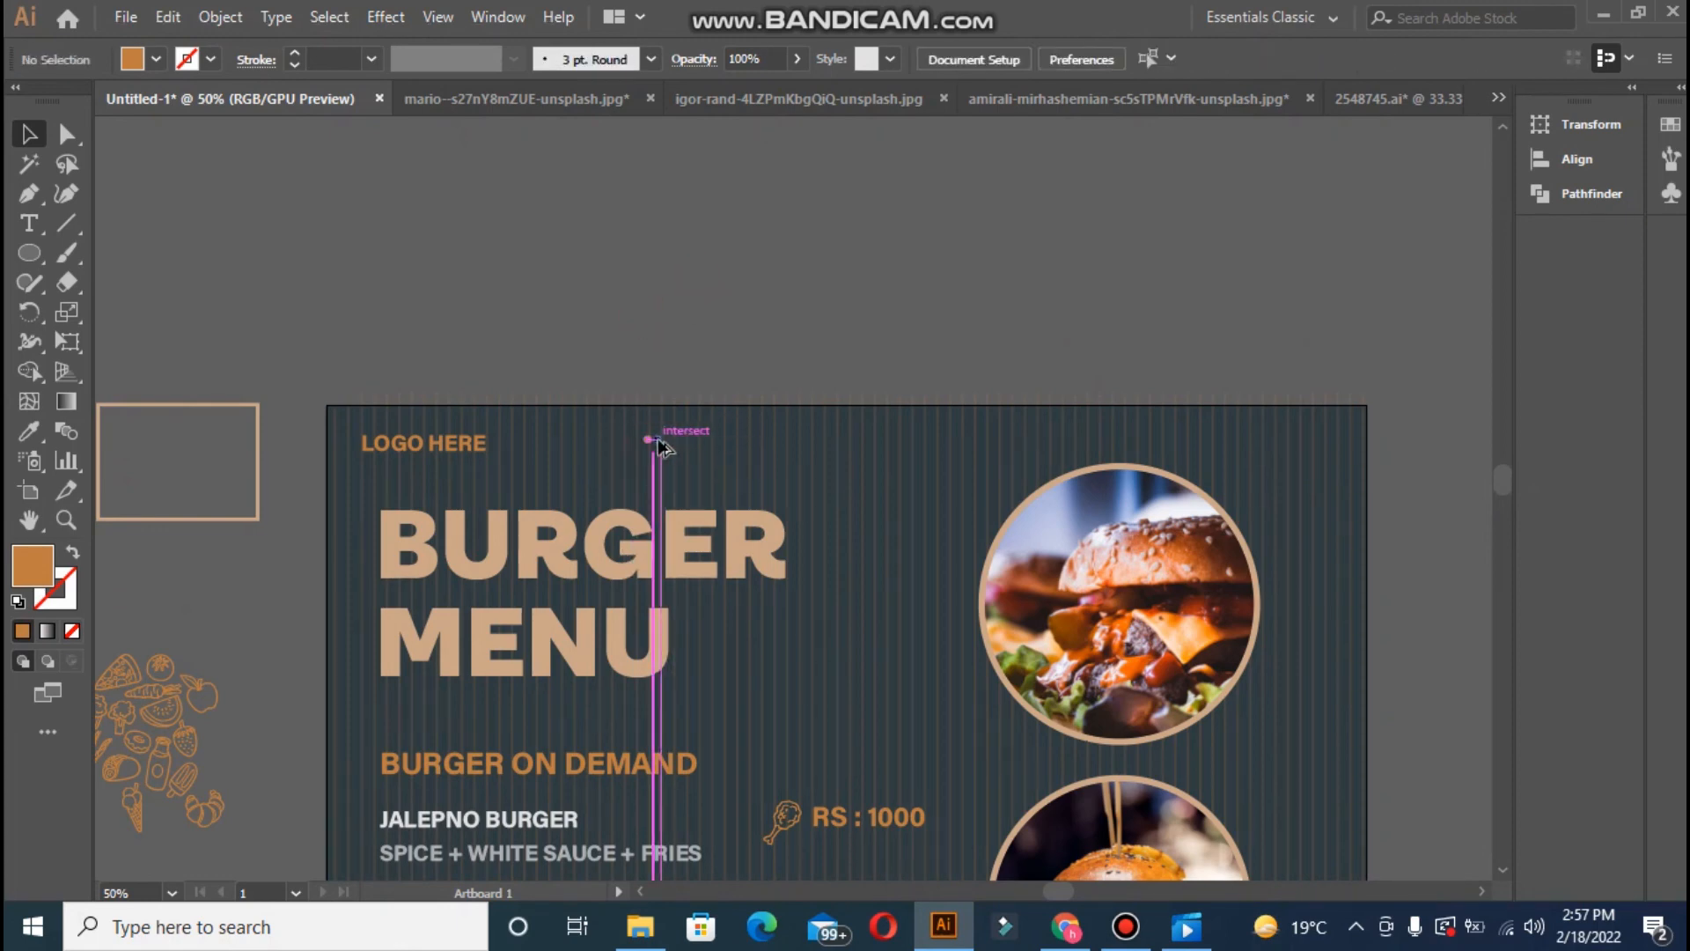
pyautogui.click(657, 440)
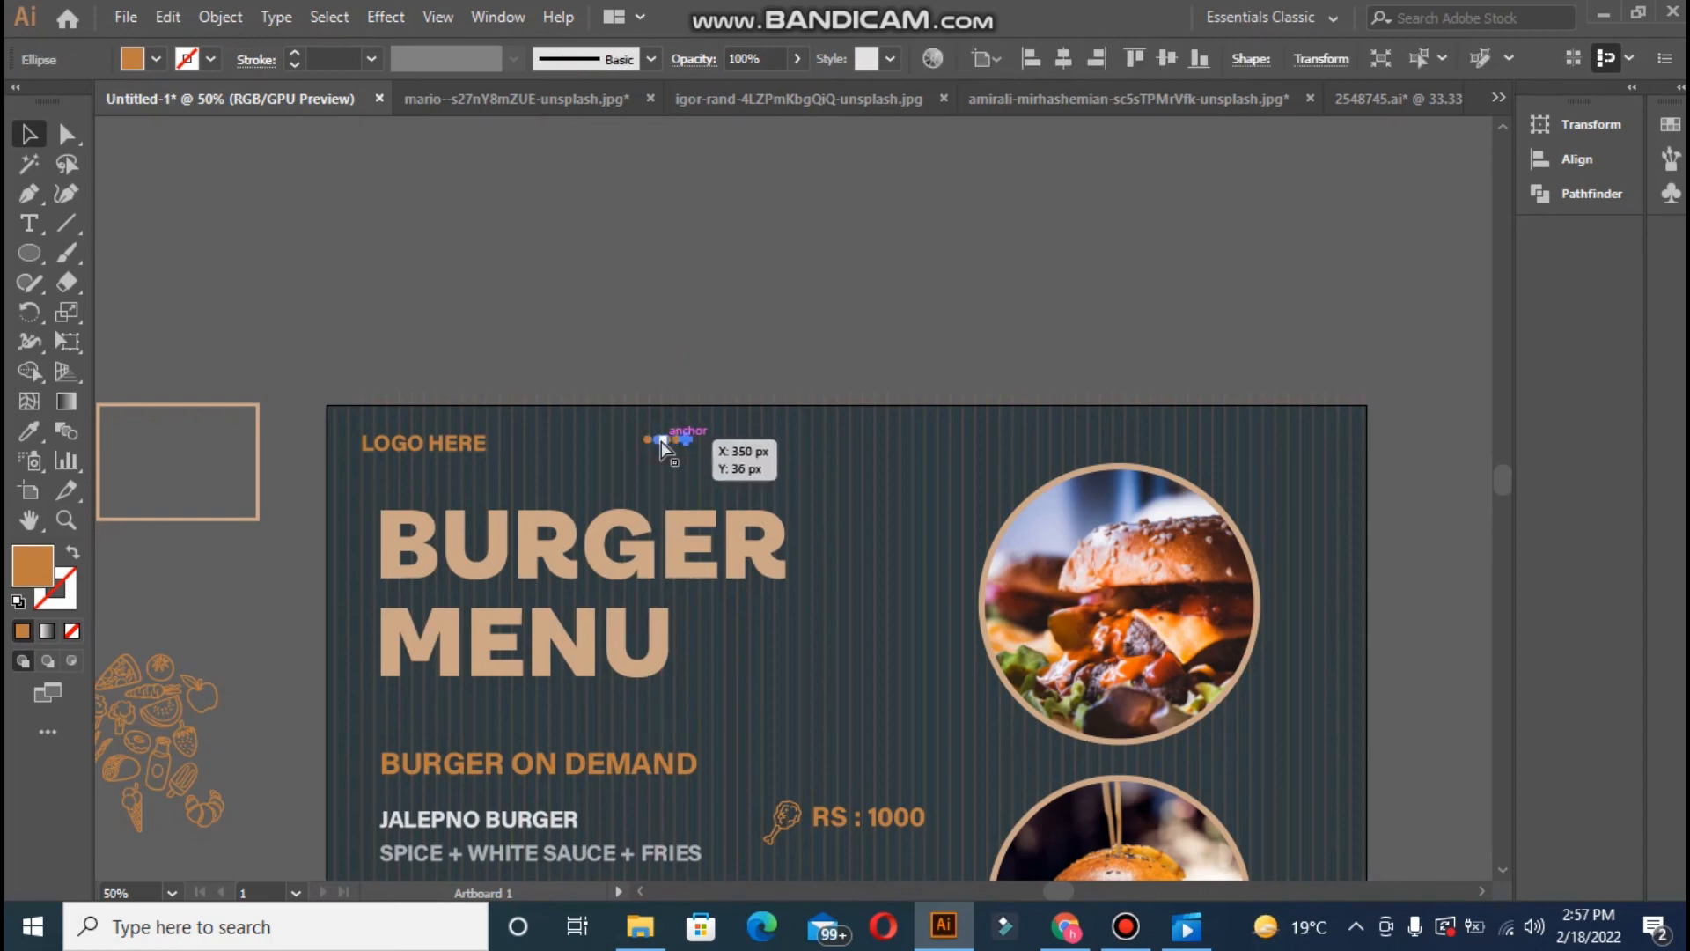
pyautogui.hotkey('ctrl', 'd')
pyautogui.hotkey('ctrl', 'd')
pyautogui.hotkey('ctrl', 'd')
pyautogui.click(644, 320)
# - Duplicate the dot row downward into a five-row grid and set the grid's opacity to 49%
pyautogui.moveTo(716, 446); pyautogui.dragTo(669, 440)
pyautogui.click(609, 329)
pyautogui.click(796, 59)
pyautogui.moveTo(750, 89); pyautogui.dragTo(746, 89)
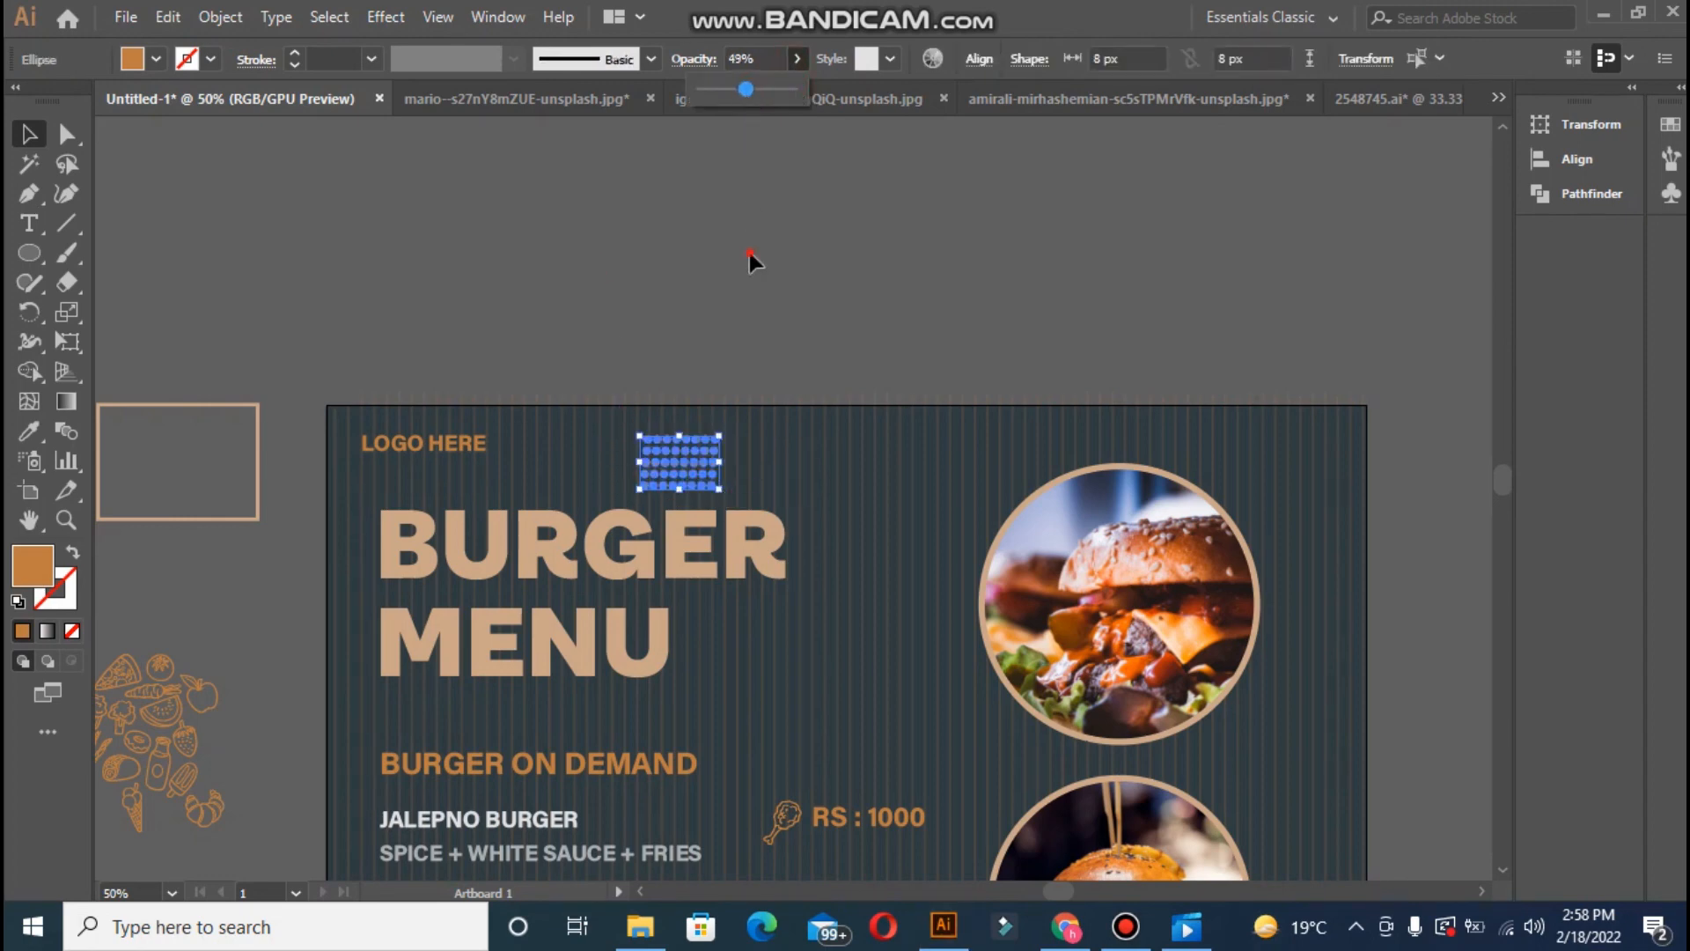
pyautogui.click(748, 251)
# - Enlarge the dot grid to dots about 10.5 px wide and place it between the heading and the top burger photo
pyautogui.moveTo(625, 425); pyautogui.dragTo(819, 513)
pyautogui.click(752, 447)
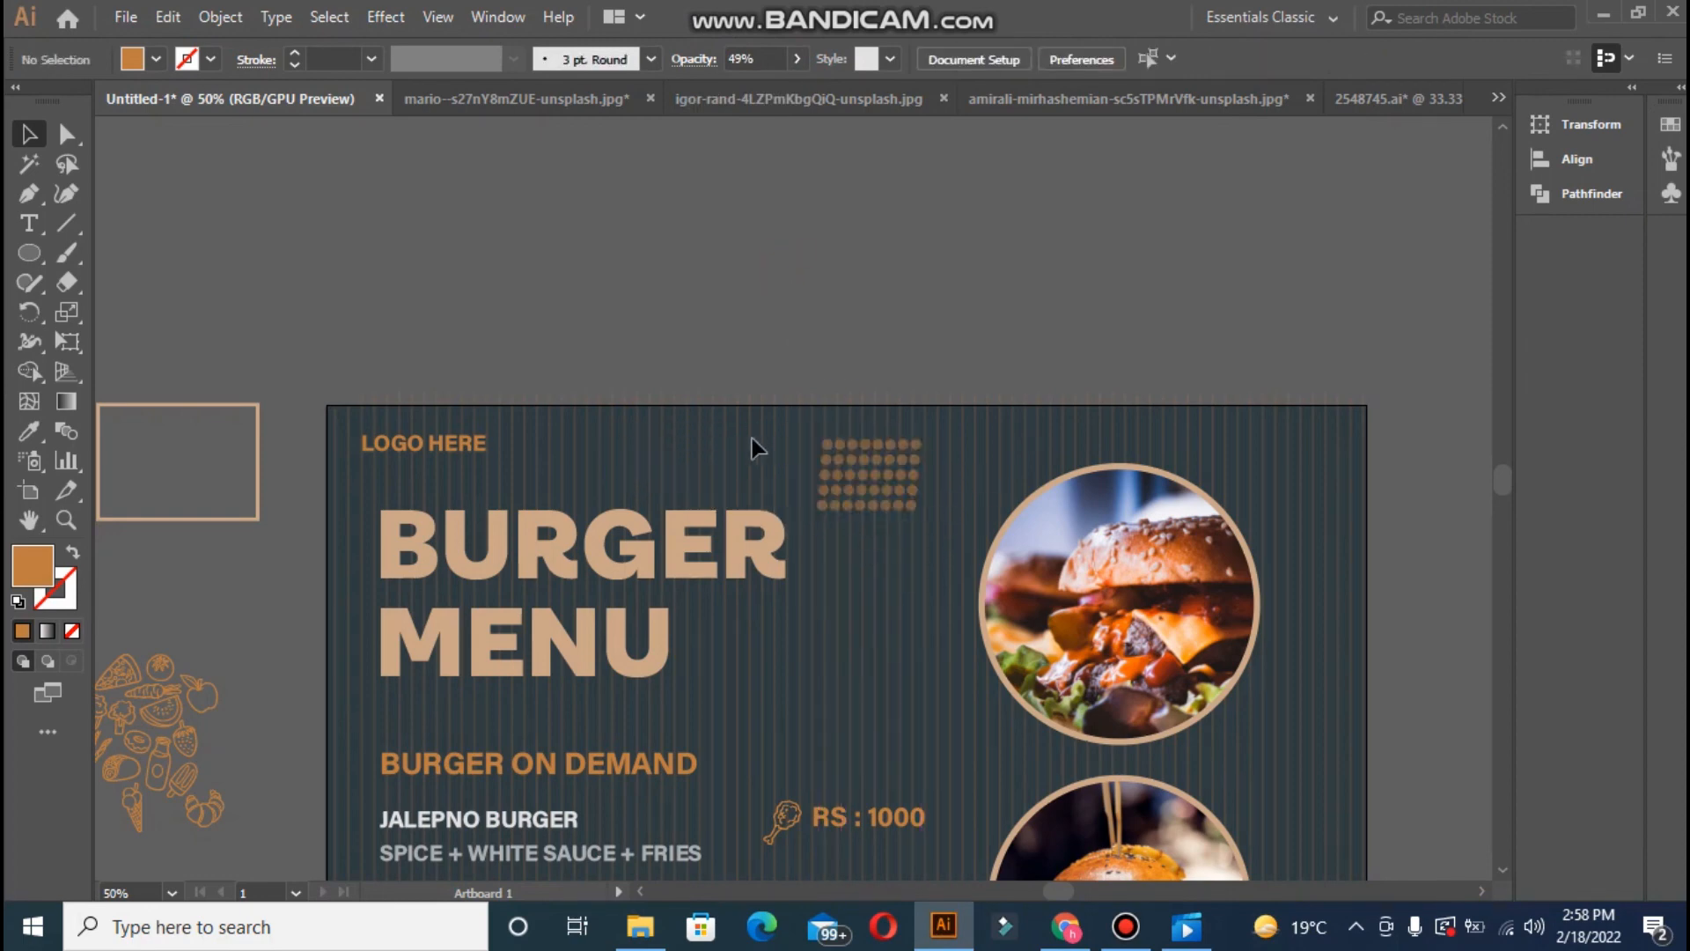
# - Recolour the dot grid by sampling the tan fill of the BURGER heading with the Eyedropper
pyautogui.click(816, 435)
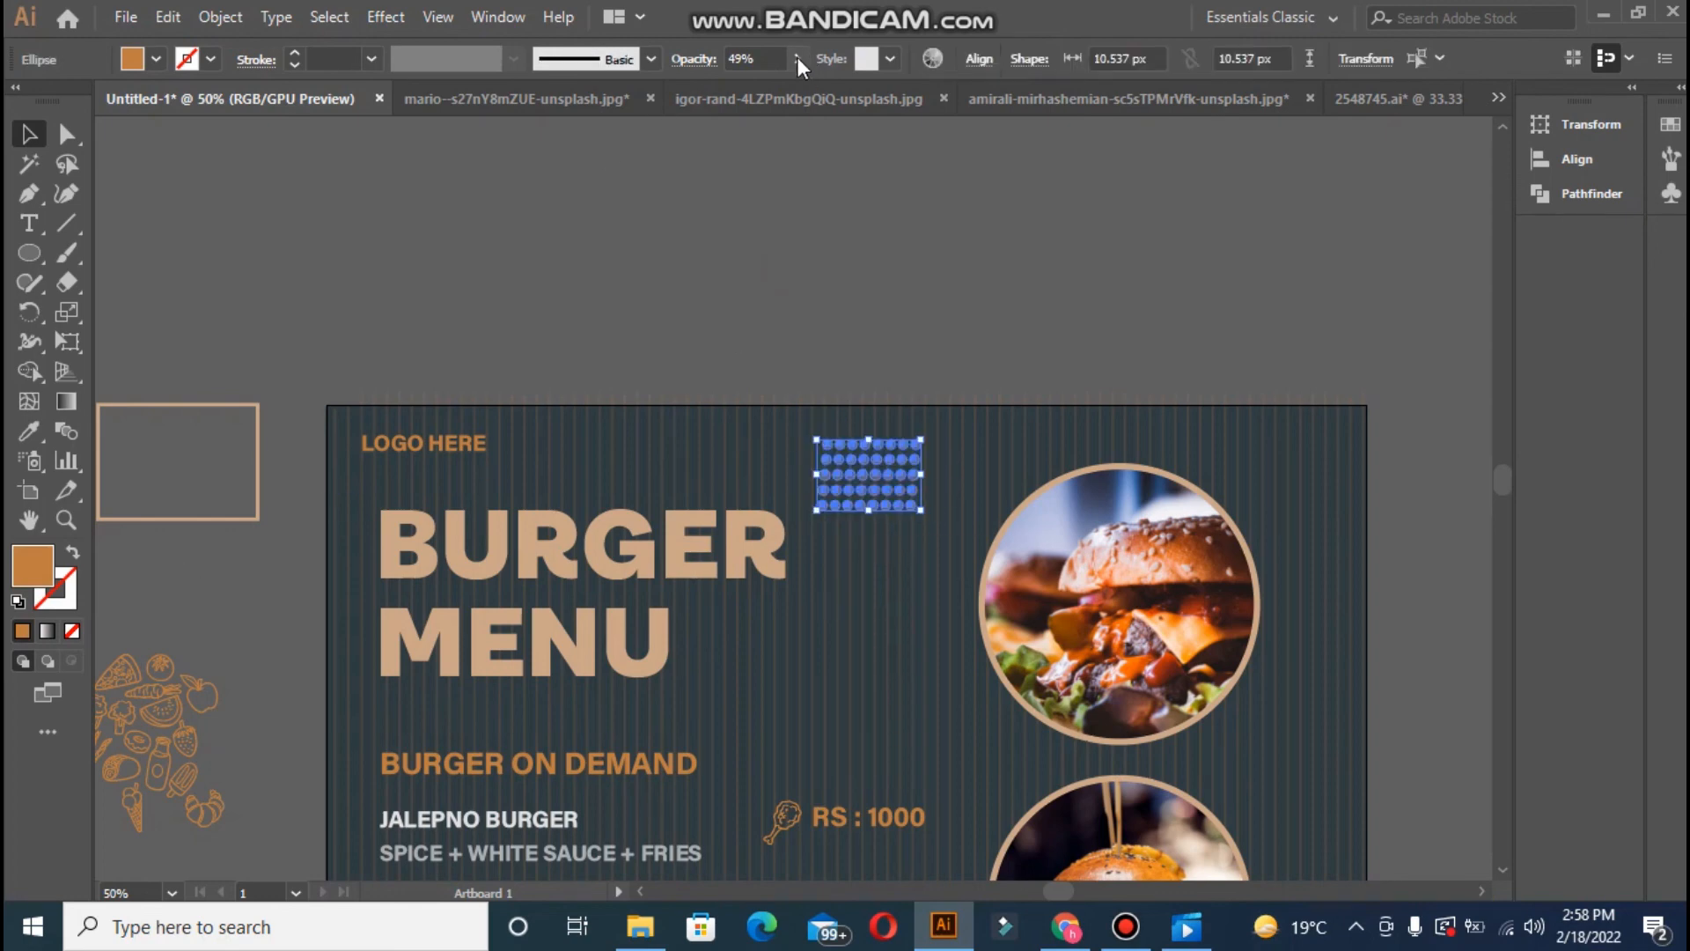
pyautogui.click(796, 58)
pyautogui.press('i')
pyautogui.click(393, 521)
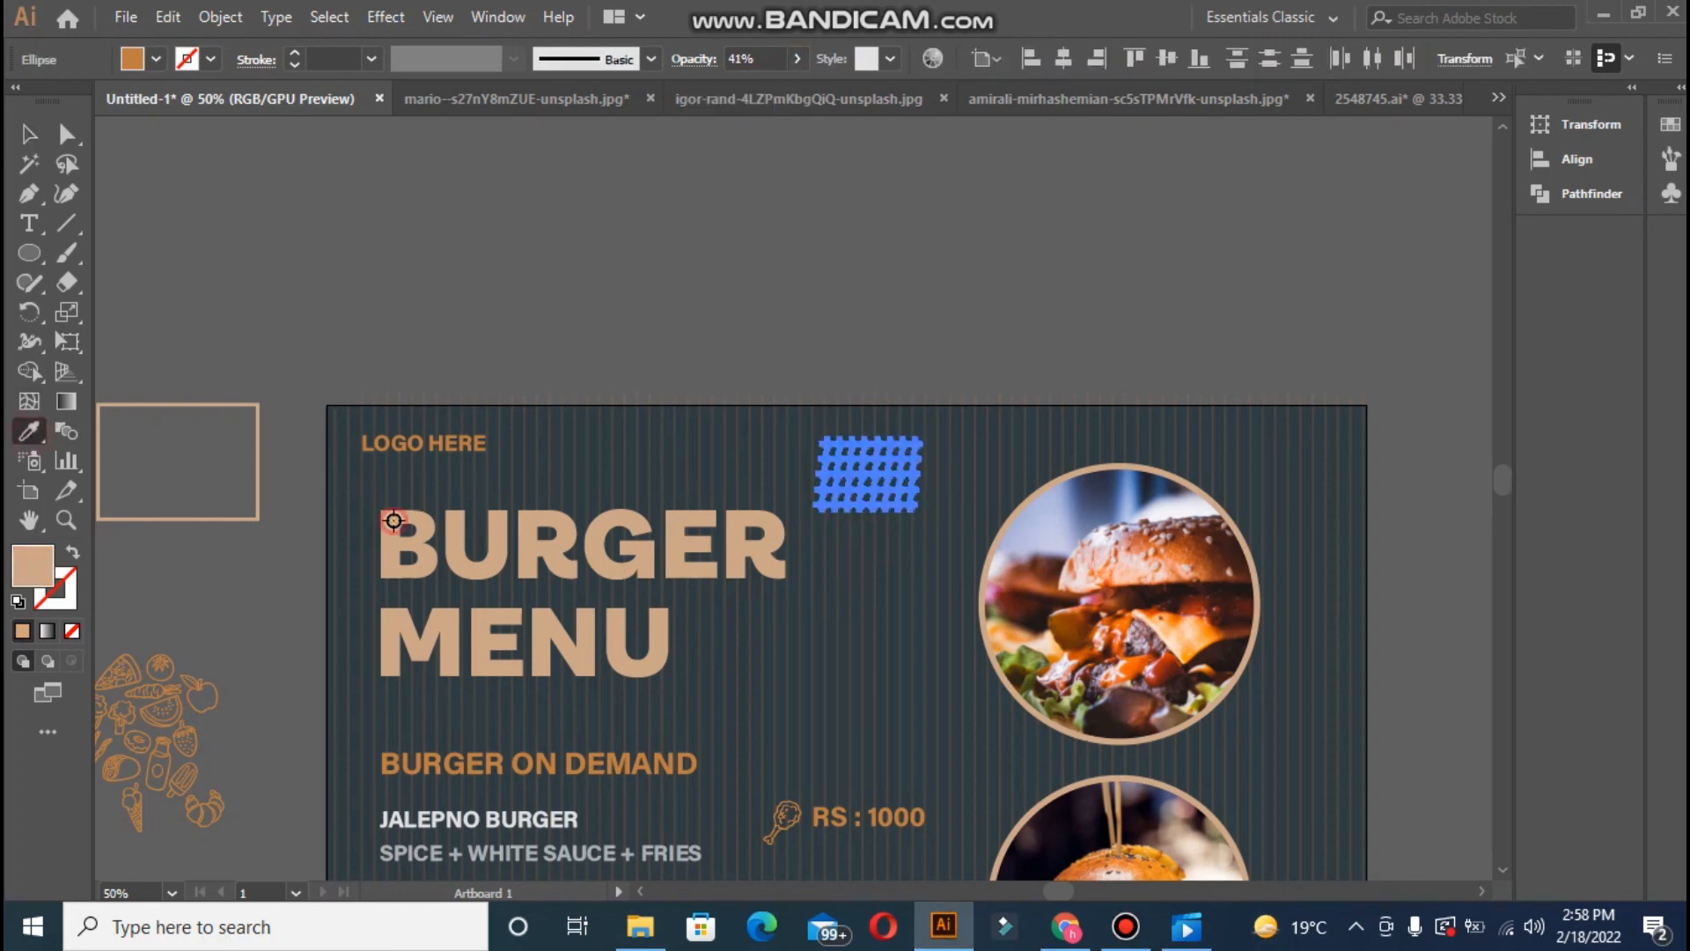
pyautogui.click(24, 134)
pyautogui.click(461, 398)
# - Set the opacity of the tan dot grid to 39%
pyautogui.click(814, 440)
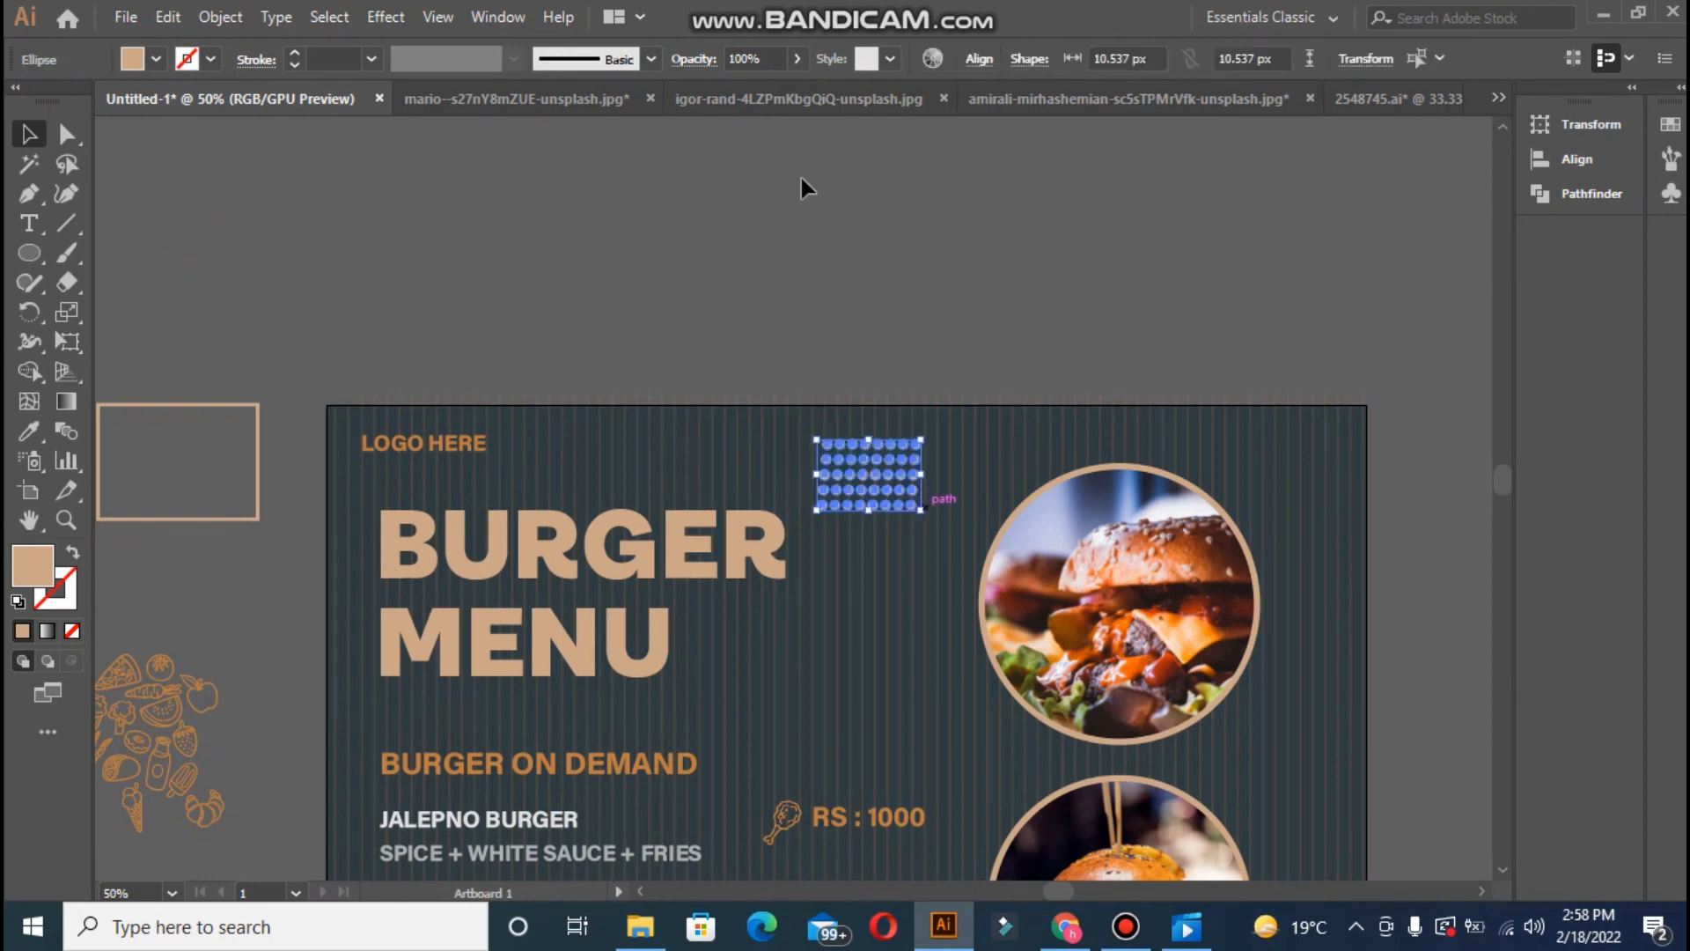
pyautogui.click(801, 58)
pyautogui.moveTo(738, 88); pyautogui.dragTo(741, 88)
pyautogui.click(685, 287)
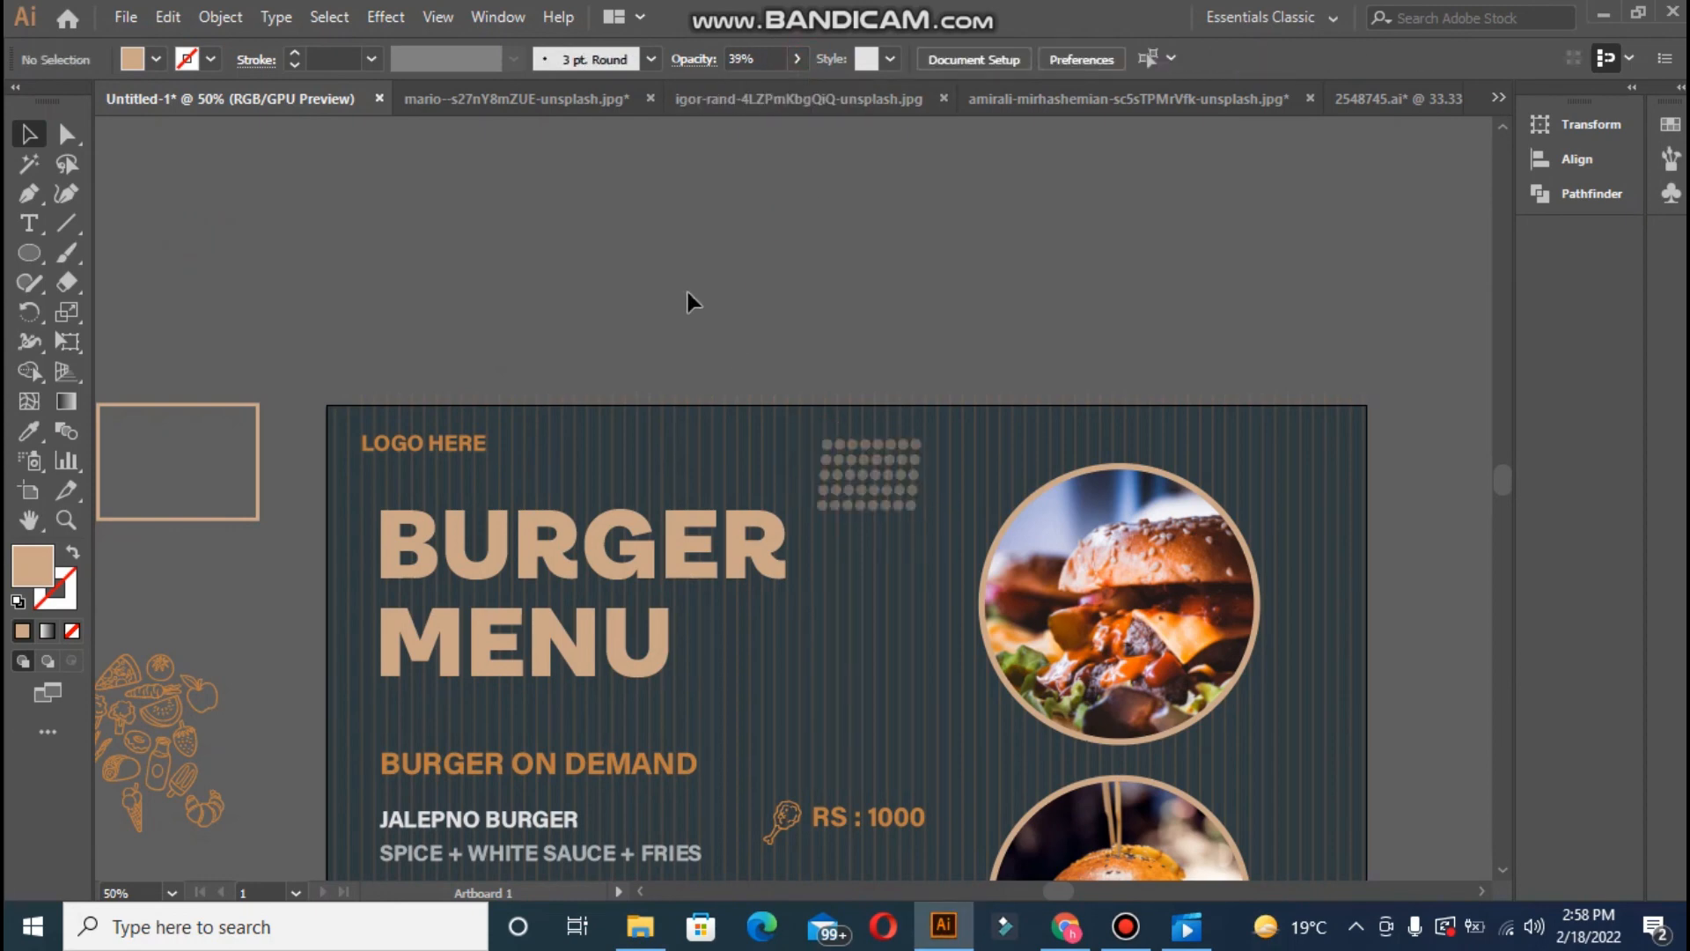
# - Duplicate the tan dot grid and place the copy at the artboard's right edge, between the middle and bottom burger photos
pyautogui.hotkey('ctrl', '-')
pyautogui.hotkey('ctrl', '-')
pyautogui.hotkey('ctrl', '-')
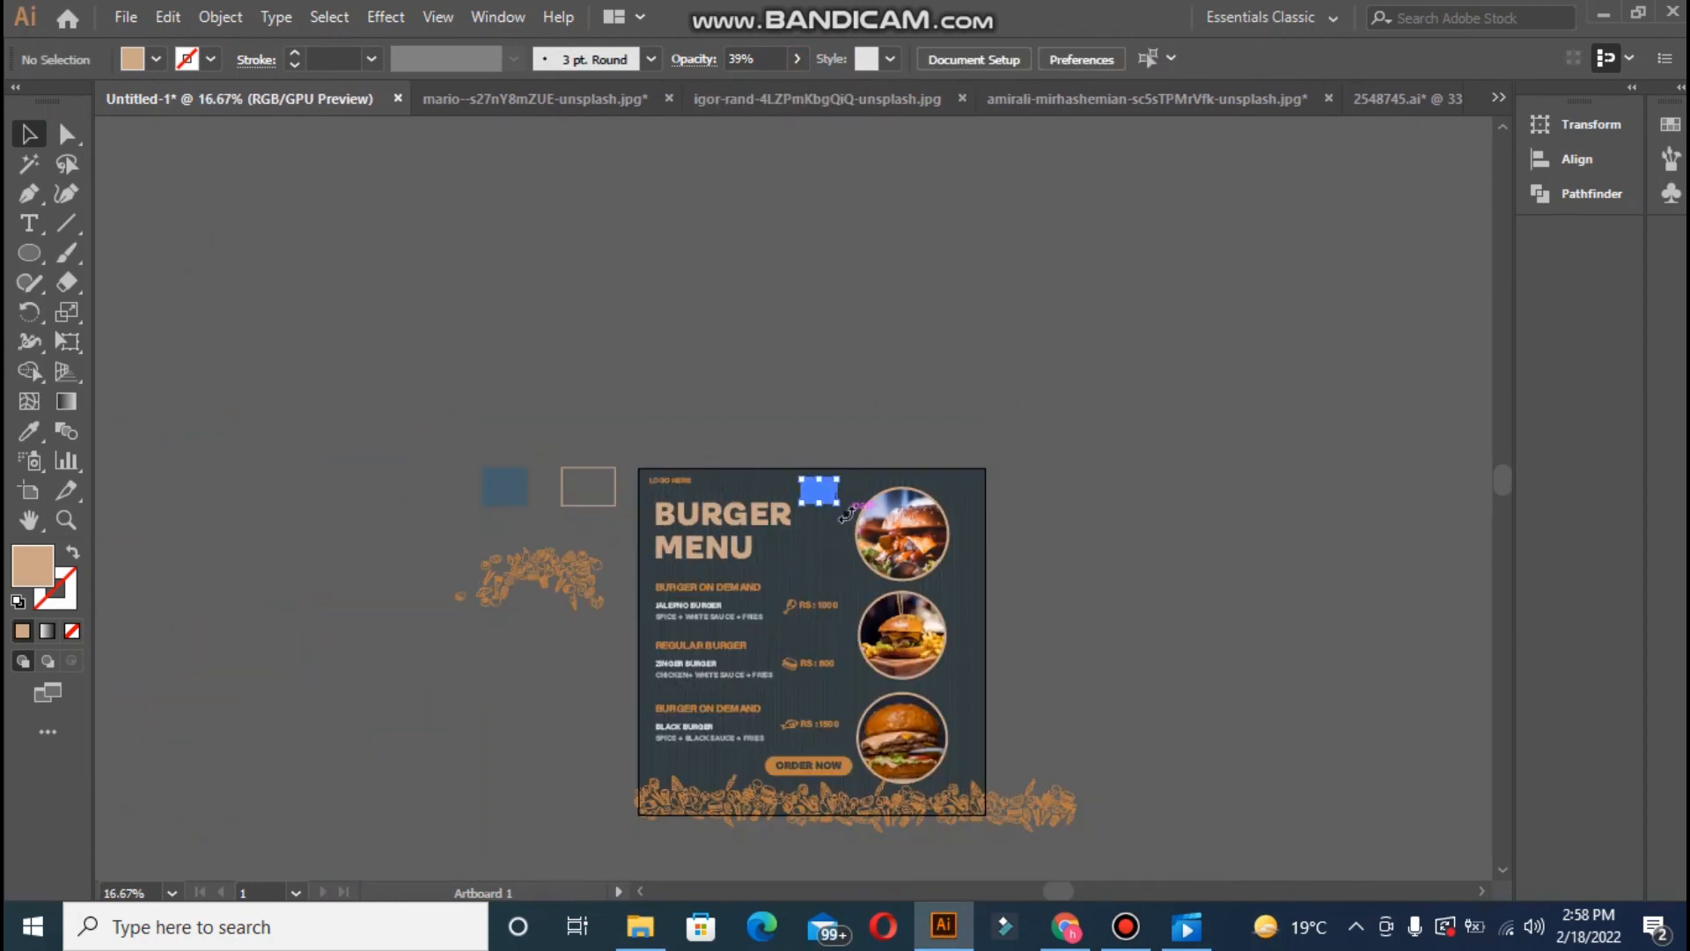
pyautogui.click(845, 510)
pyautogui.hotkey('ctrl', '+')
pyautogui.scroll(-4, 1507, 500)
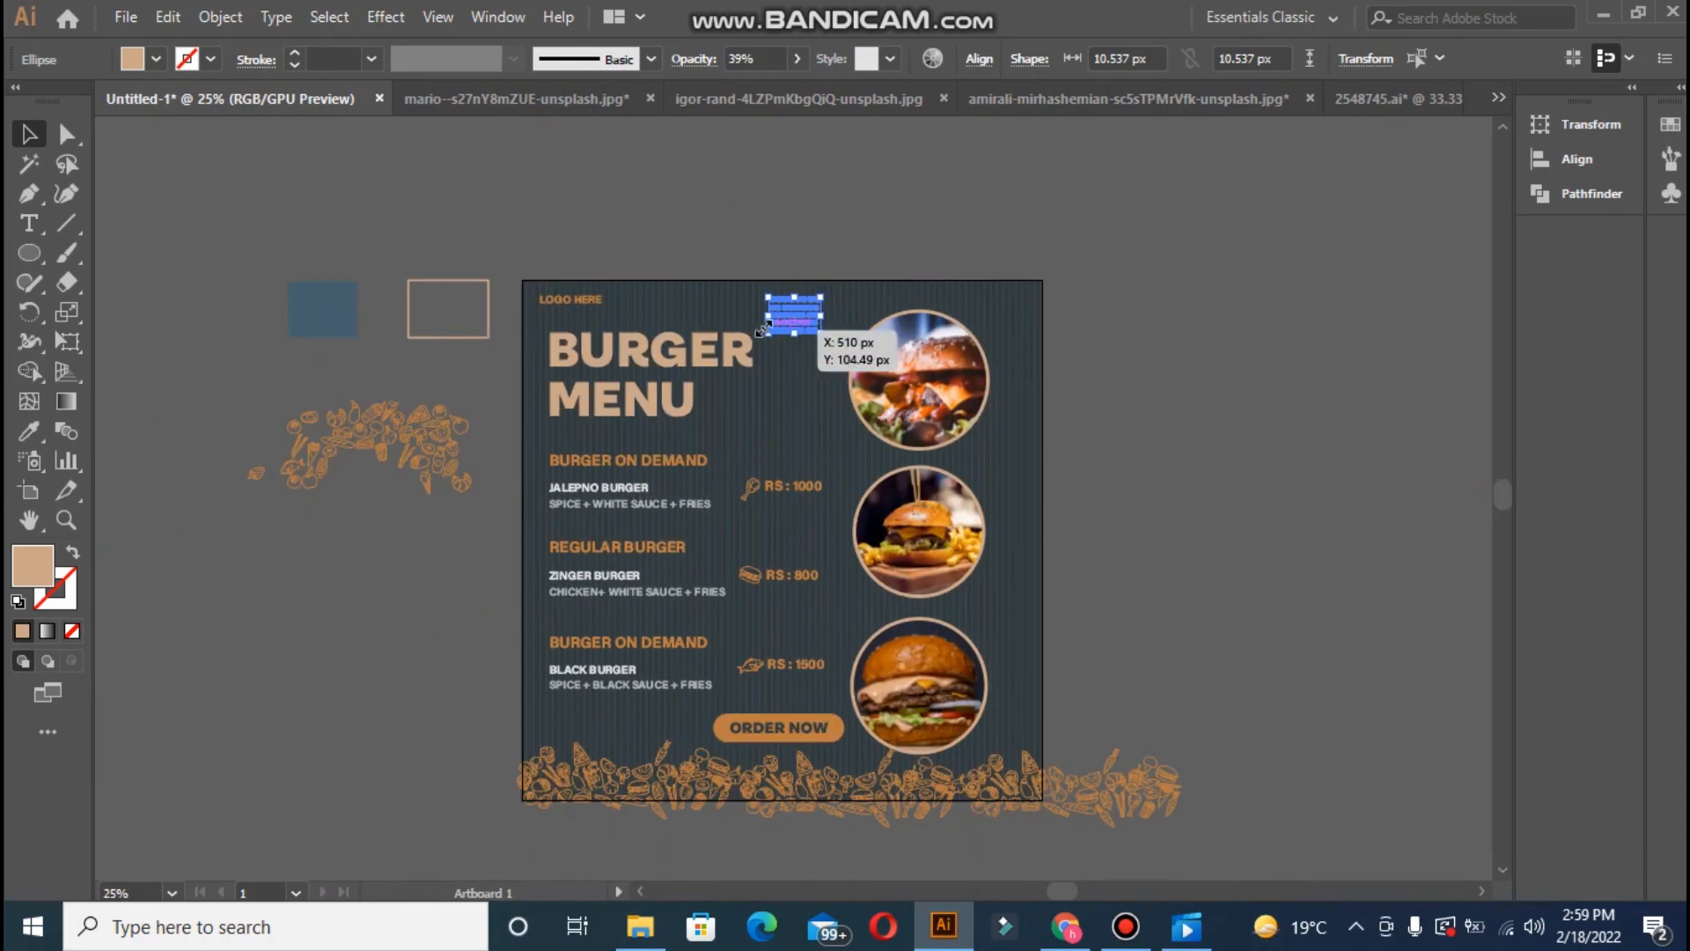
pyautogui.moveTo(761, 330); pyautogui.dragTo(972, 633)
pyautogui.click(730, 484)
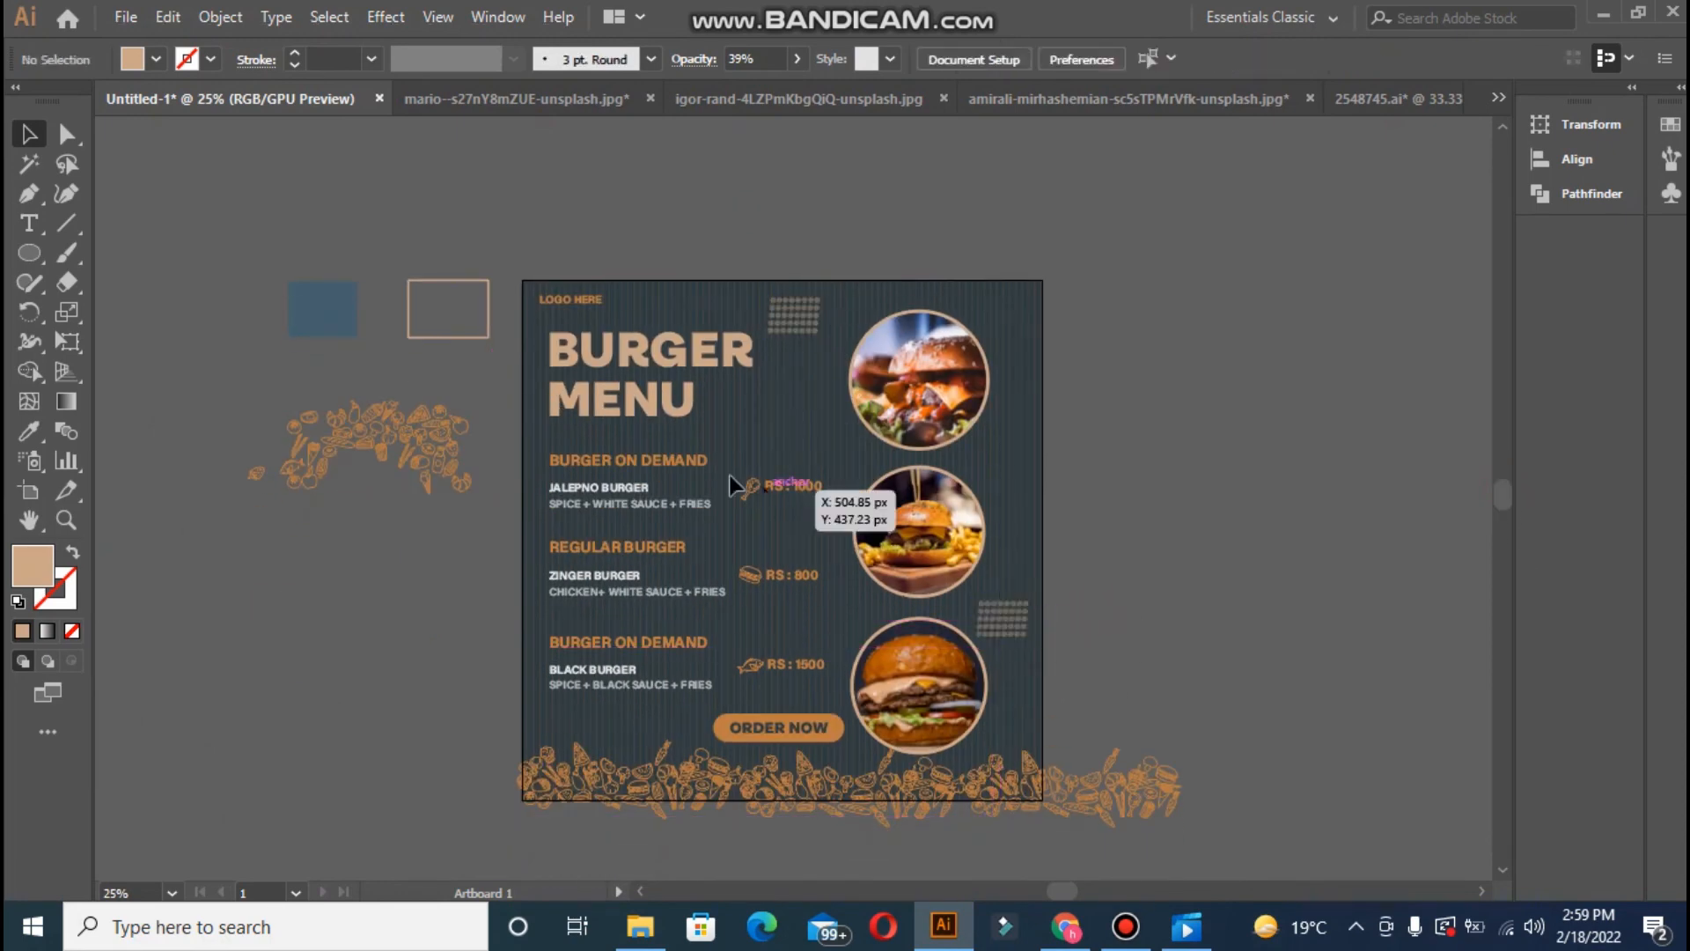
# - Create a three-sided polygon with 50 px radius beside MENU, tilt it slightly, and give it a 3 pt tan outline without fill
pyautogui.moveTo(29, 252); pyautogui.dragTo(132, 336)
pyautogui.click(762, 405)
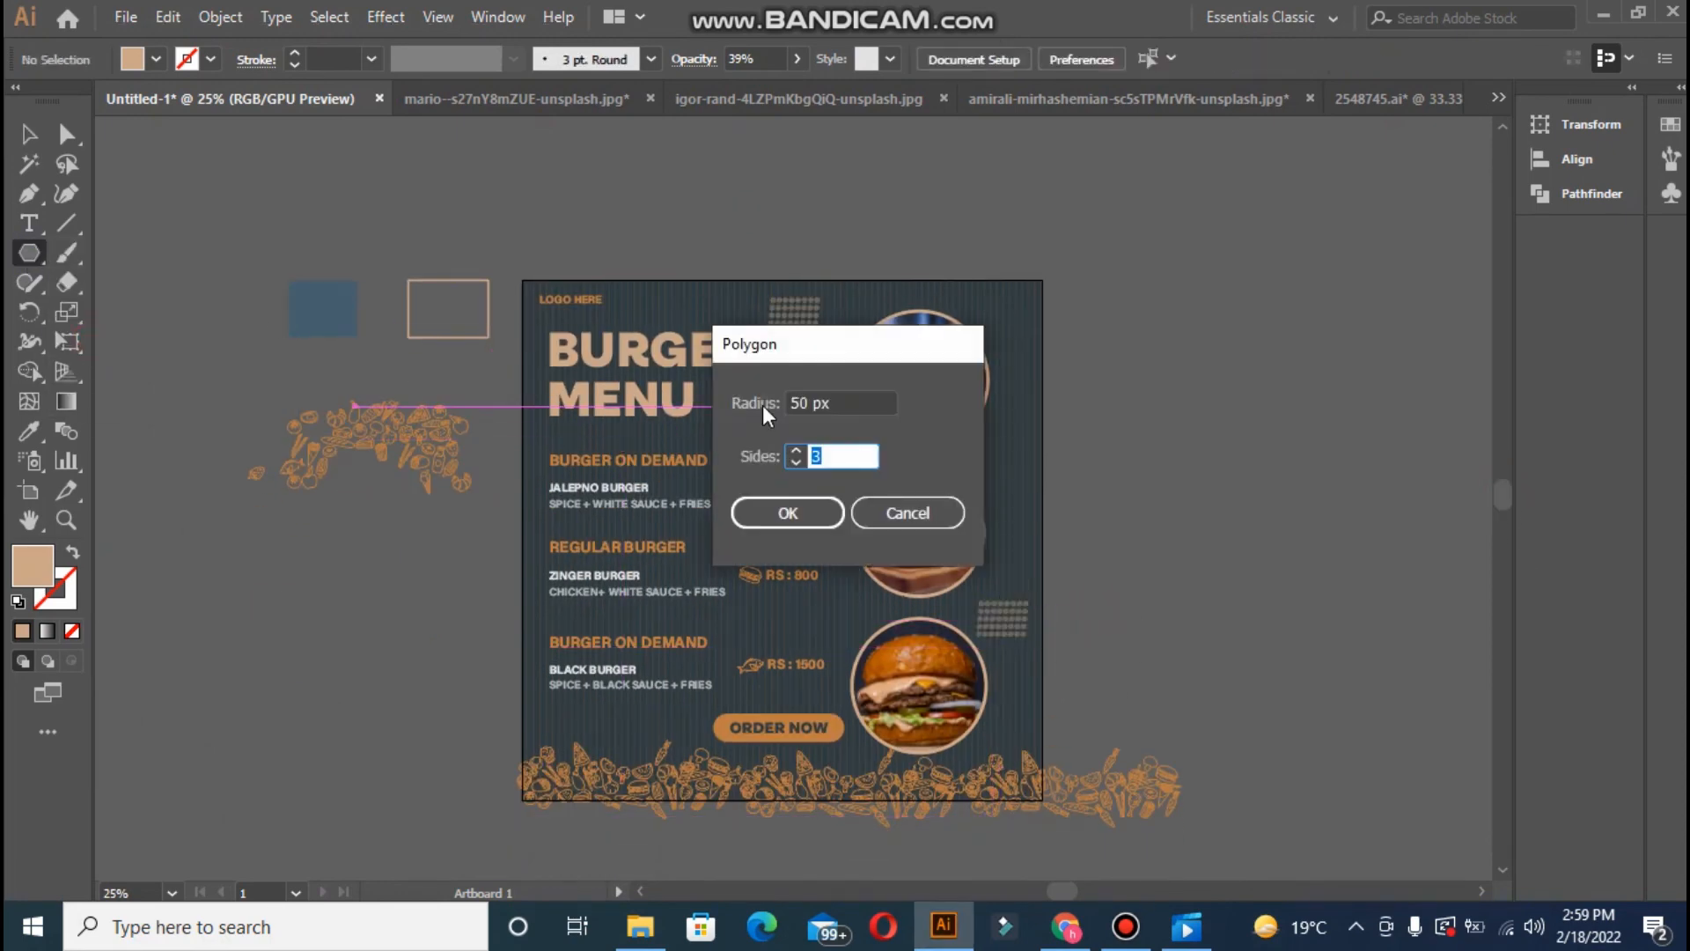
pyautogui.click(811, 515)
pyautogui.moveTo(786, 387); pyautogui.dragTo(814, 423)
pyautogui.click(72, 553)
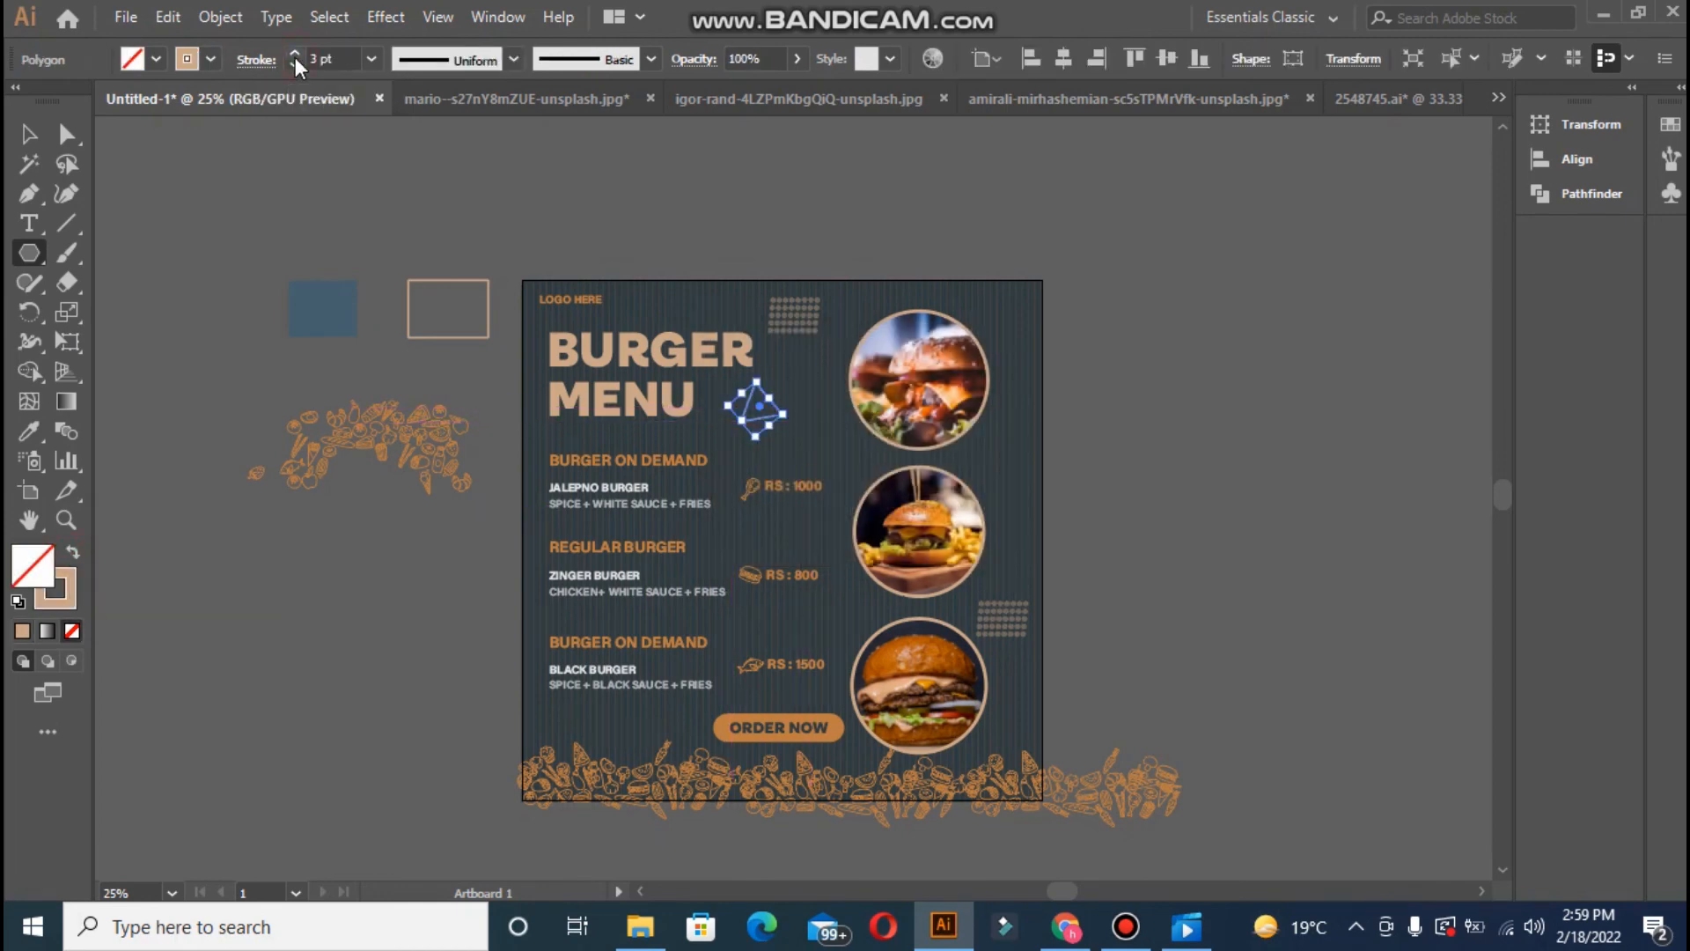
pyautogui.click(29, 134)
pyautogui.click(204, 263)
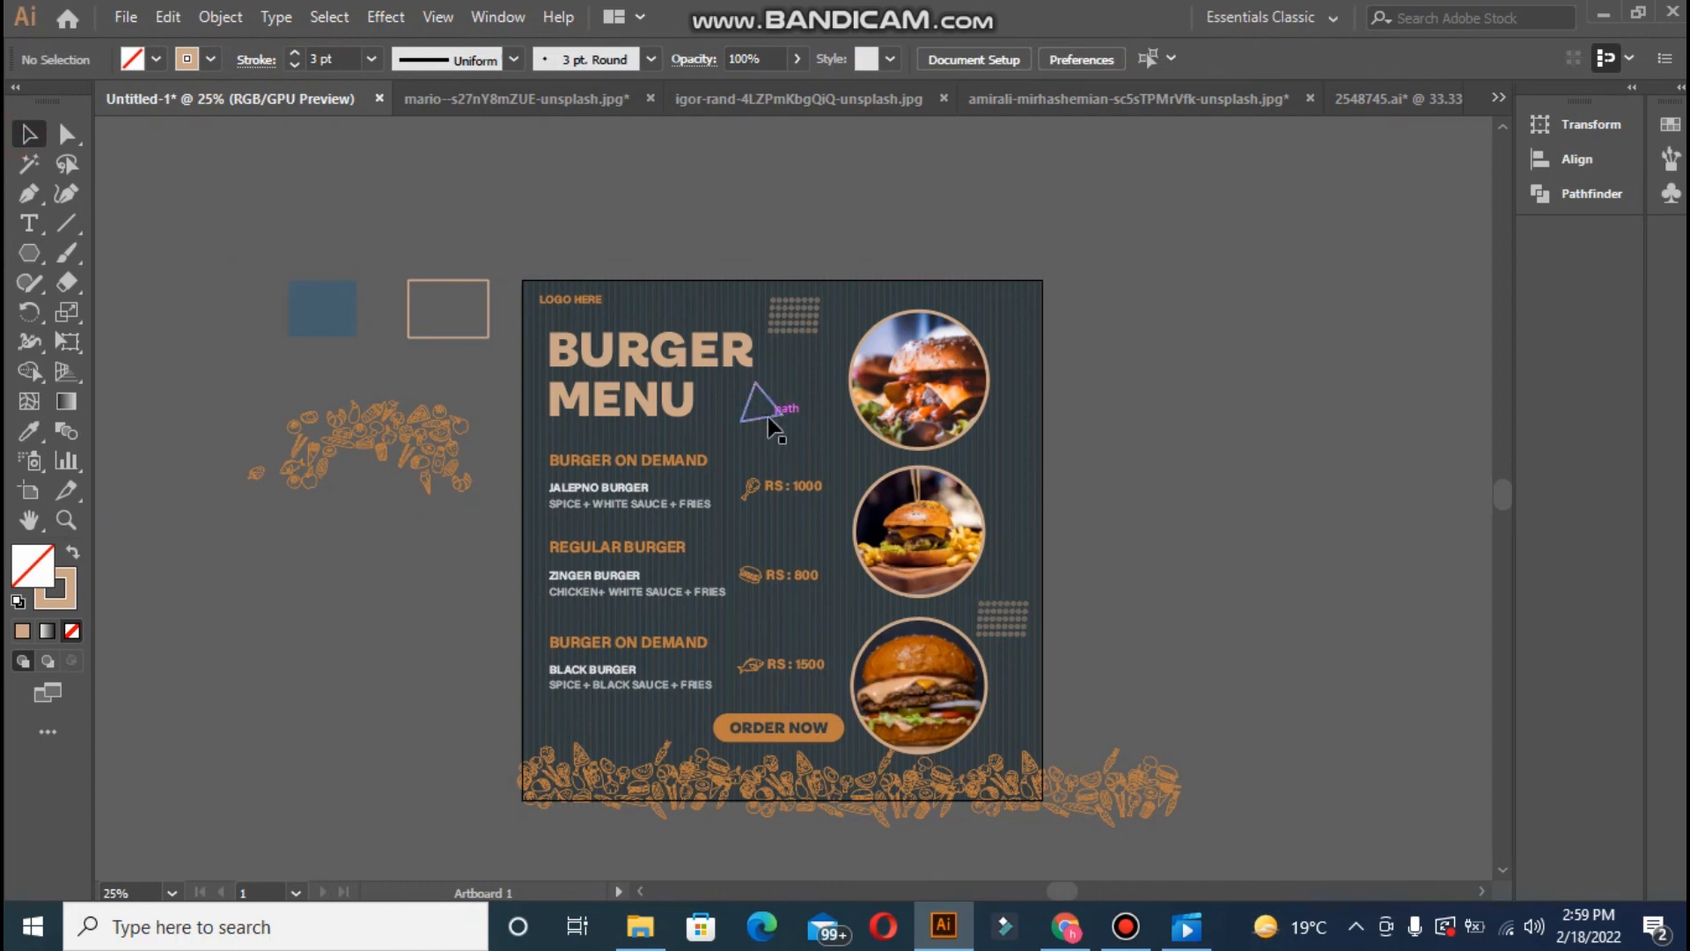
# - Duplicate the outlined triangle to the right of the top burger photo and rotate the copy to point downward
pyautogui.moveTo(767, 428); pyautogui.dragTo(1034, 480)
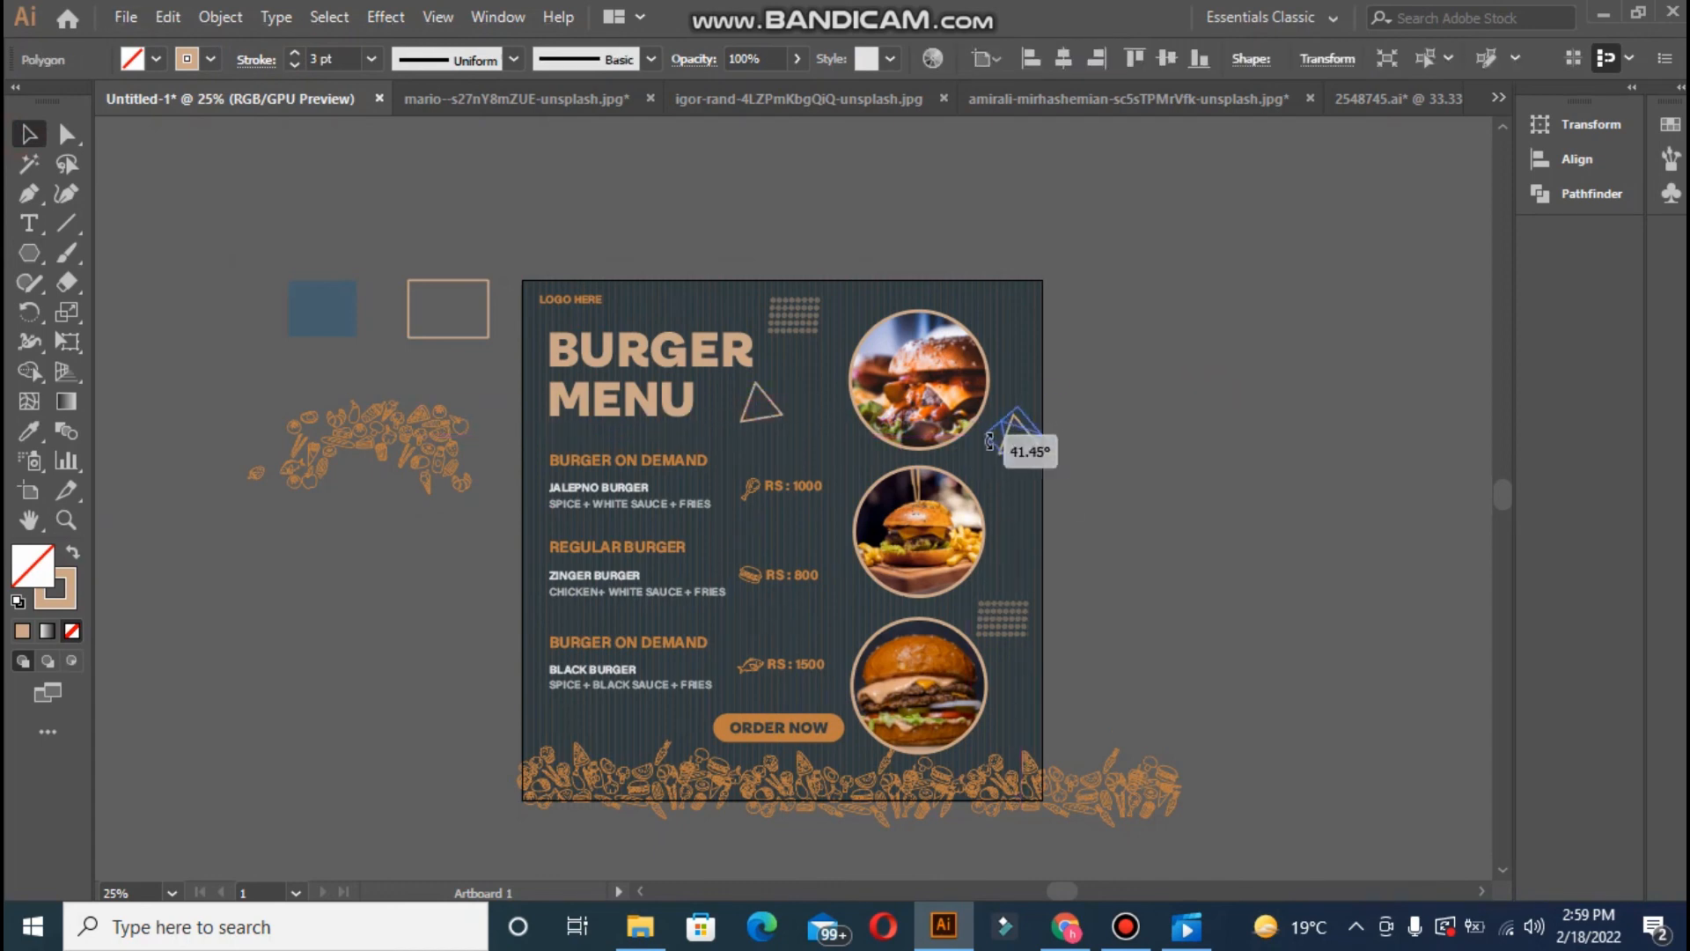
pyautogui.click(1159, 463)
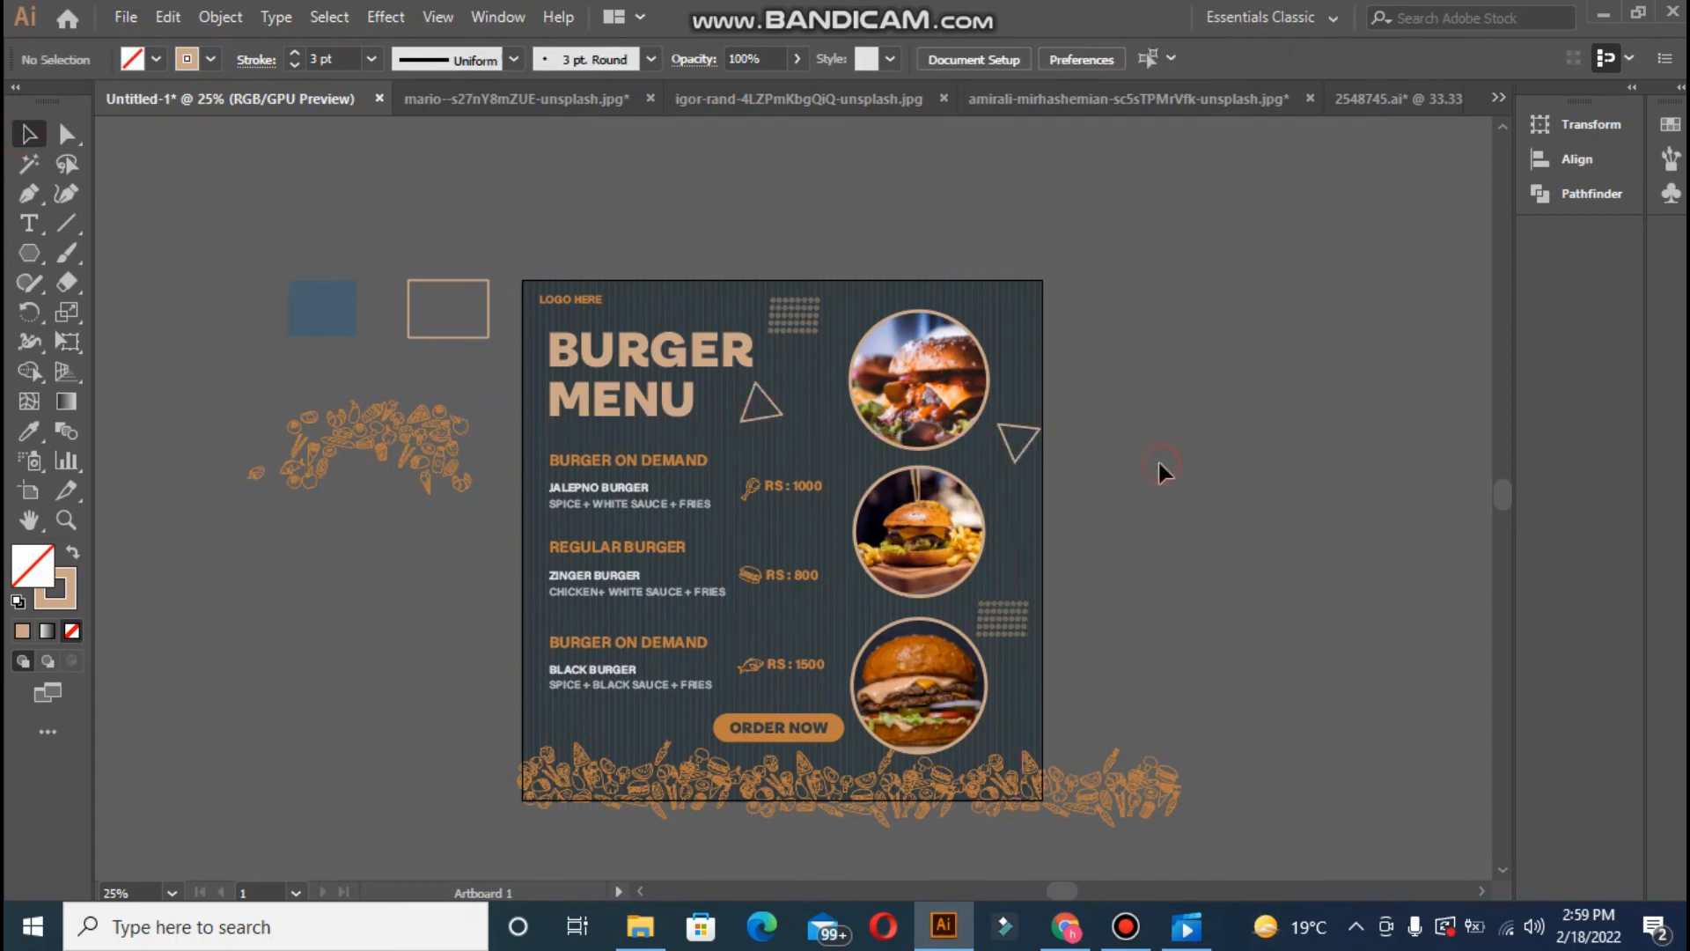
pyautogui.click(1026, 454)
pyautogui.click(414, 443)
# - Place a rotated piece of the spare food-icon artwork over the artboard's top-right corner and bring it to the front
pyautogui.scroll(2, 383, 435)
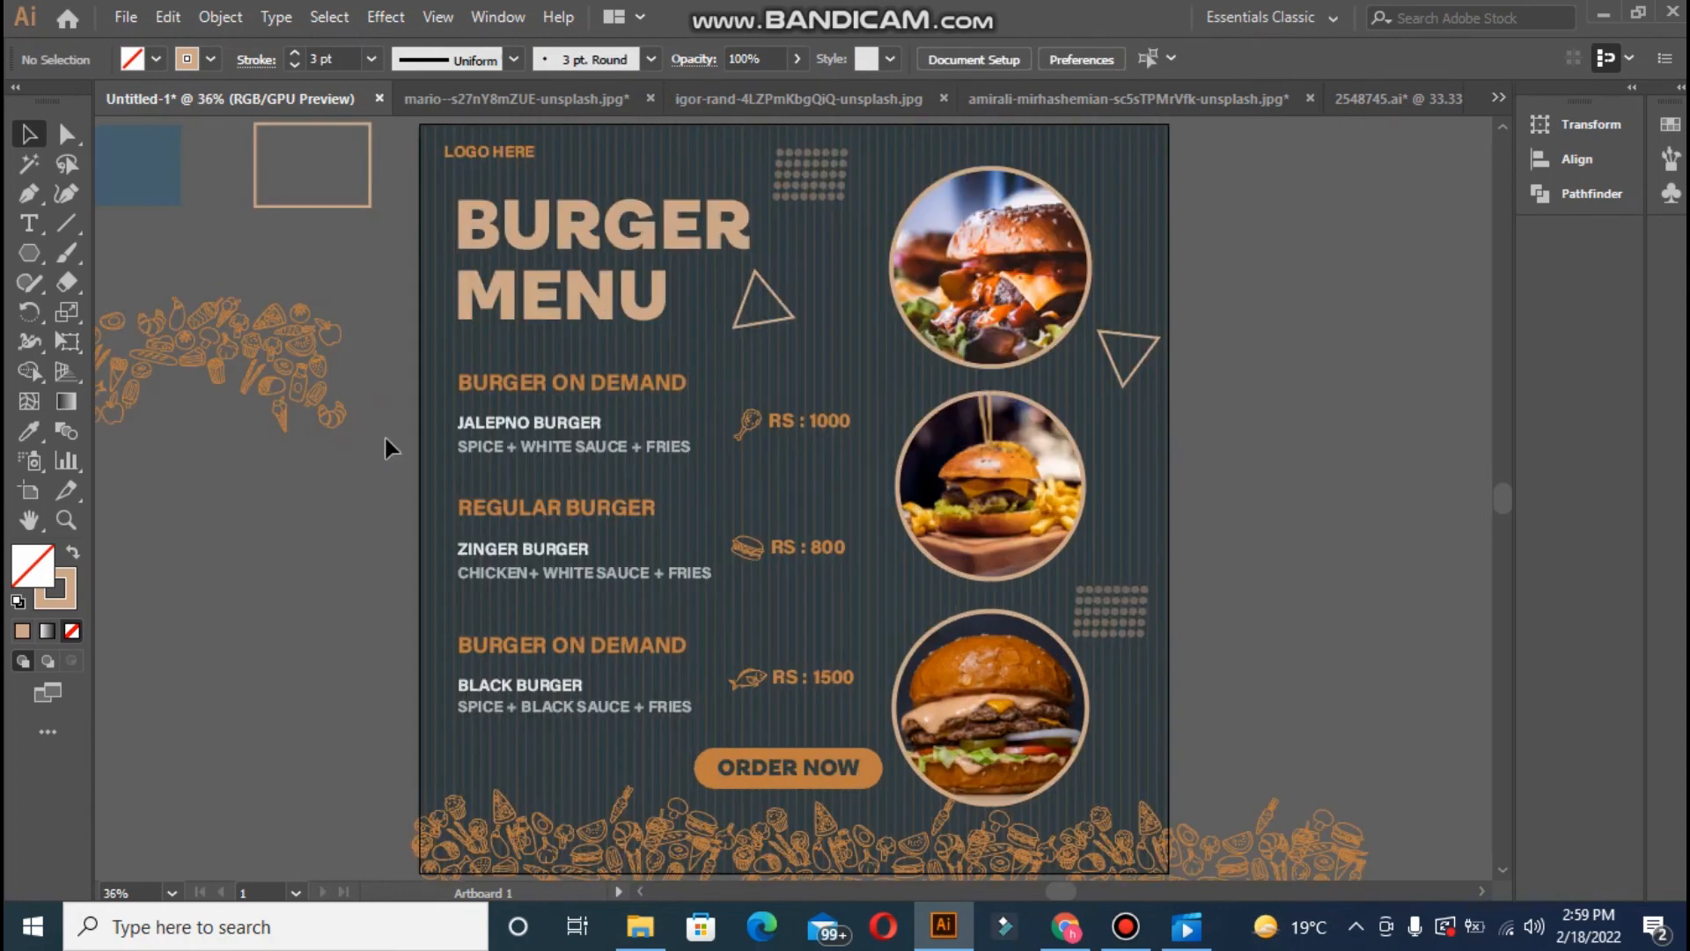
pyautogui.moveTo(200, 348)
pyautogui.mouseDown()
pyautogui.moveTo(1223, 286)
pyautogui.moveTo(1271, 273)
pyautogui.moveTo(1366, 190)
pyautogui.moveTo(1203, 205)
pyautogui.moveTo(1223, 205)
pyautogui.moveTo(1170, 136)
pyautogui.moveTo(1129, 269)
pyautogui.moveTo(1098, 283)
pyautogui.moveTo(1126, 260)
pyautogui.moveTo(1088, 234)
pyautogui.moveTo(1135, 261)
pyautogui.mouseUp()
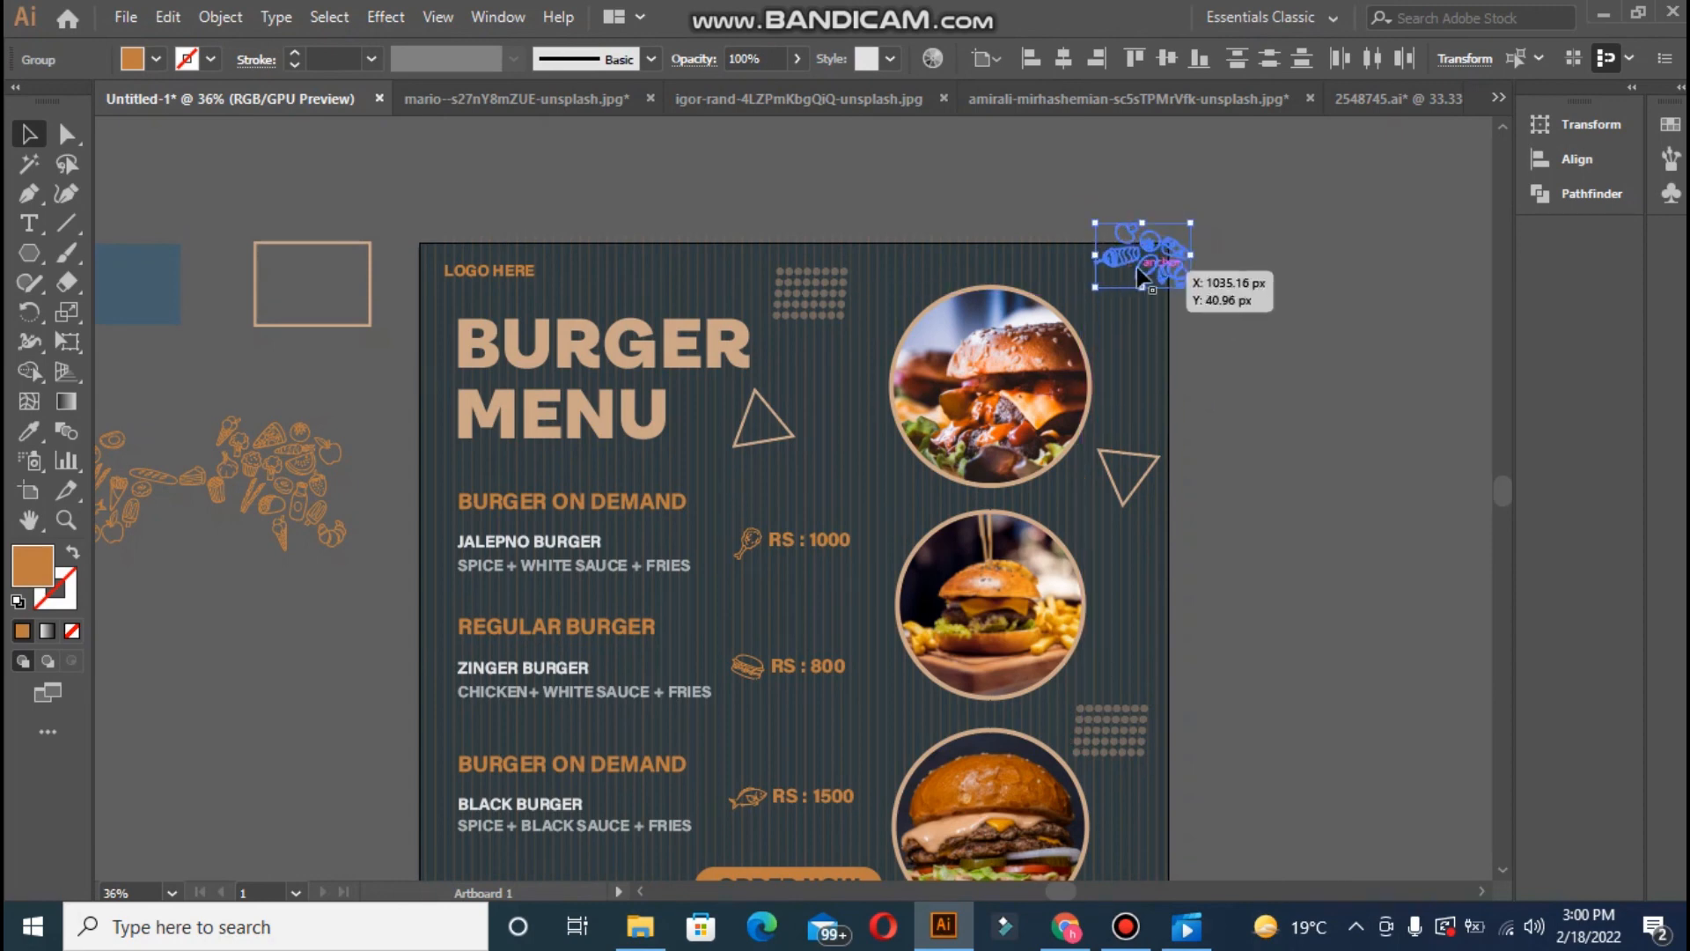
pyautogui.rightClick(1136, 260)
pyautogui.moveTo(1232, 503)
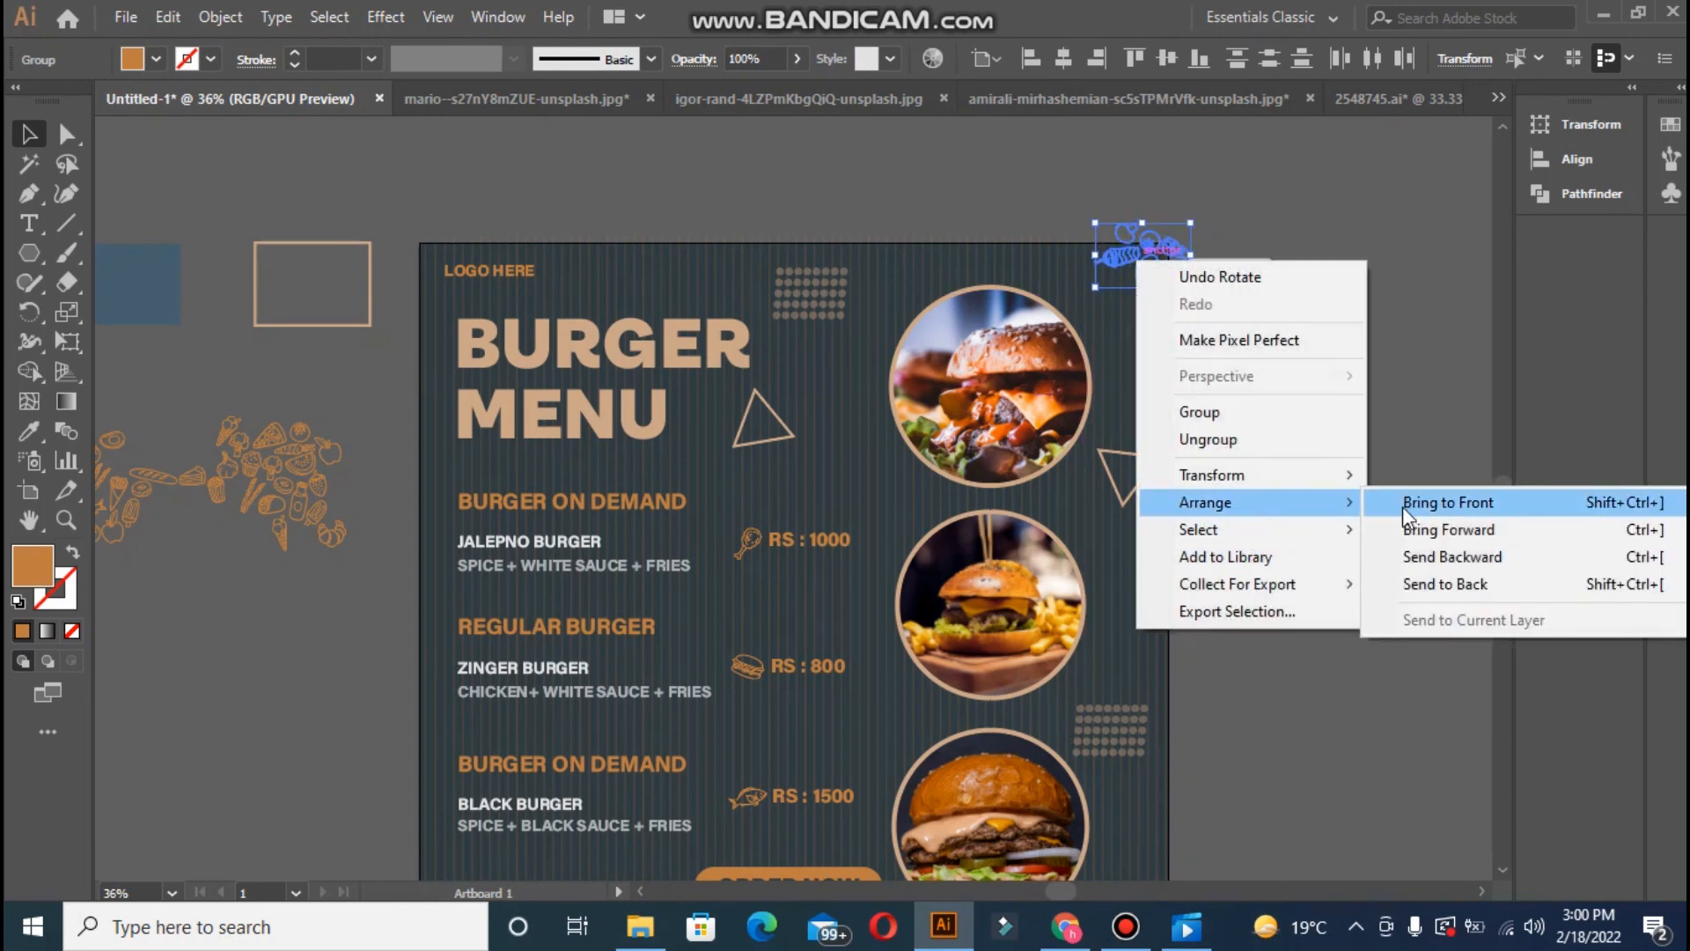
pyautogui.click(1402, 503)
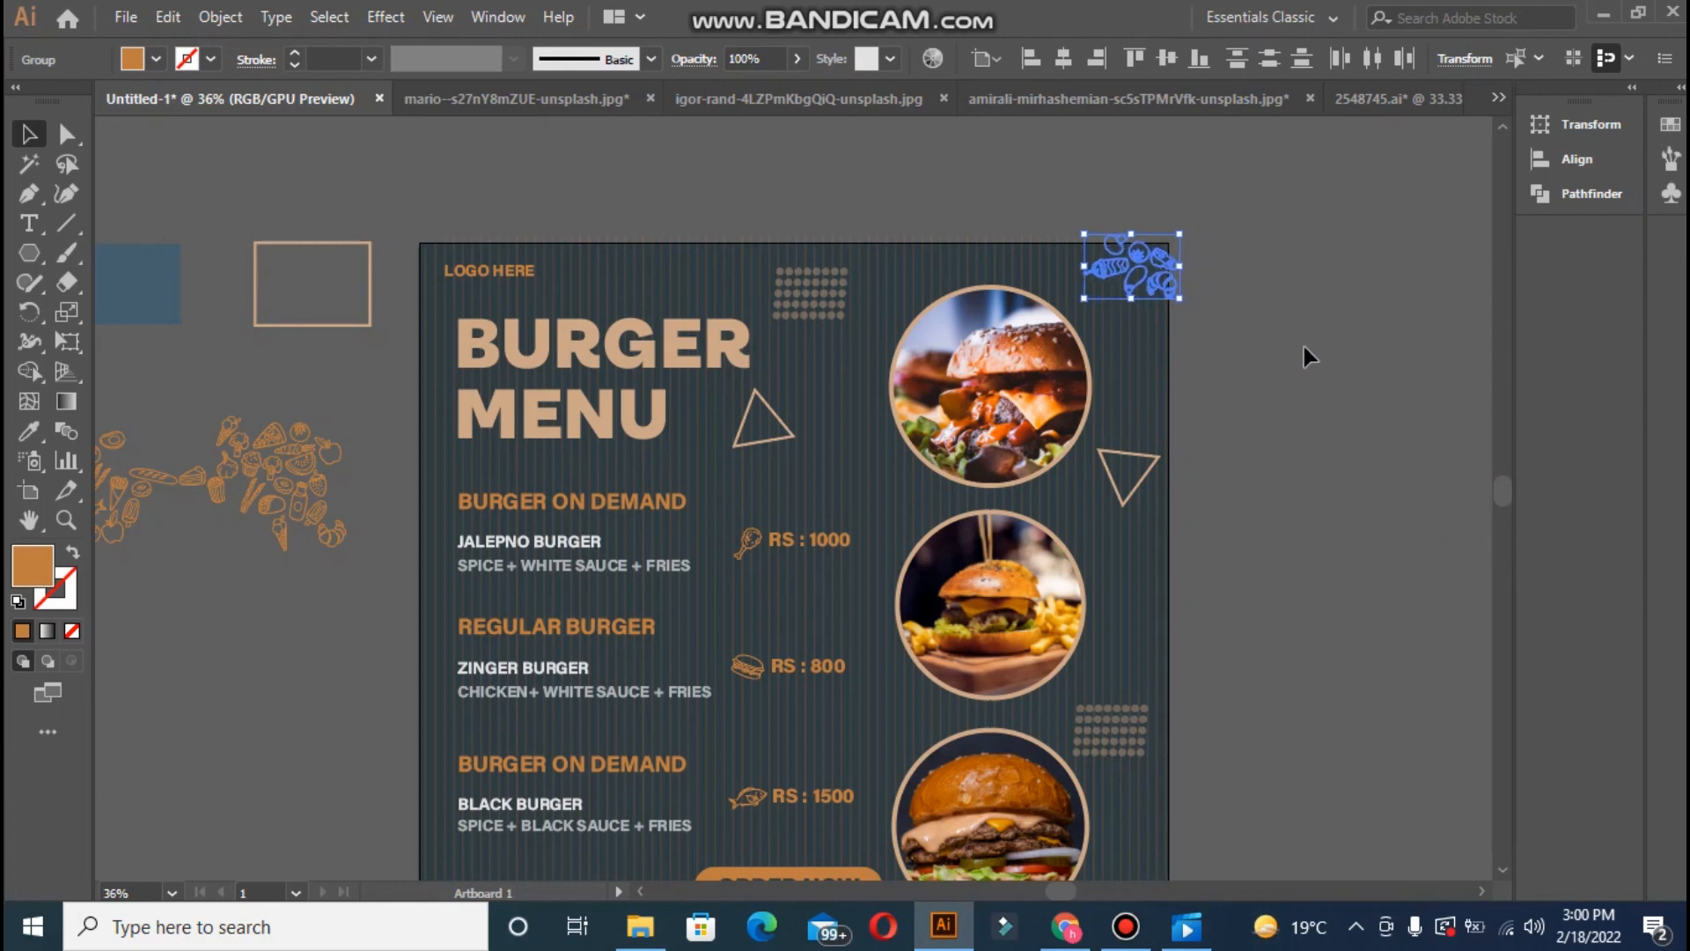
pyautogui.click(1302, 346)
pyautogui.hotkey('ctrl', '-')
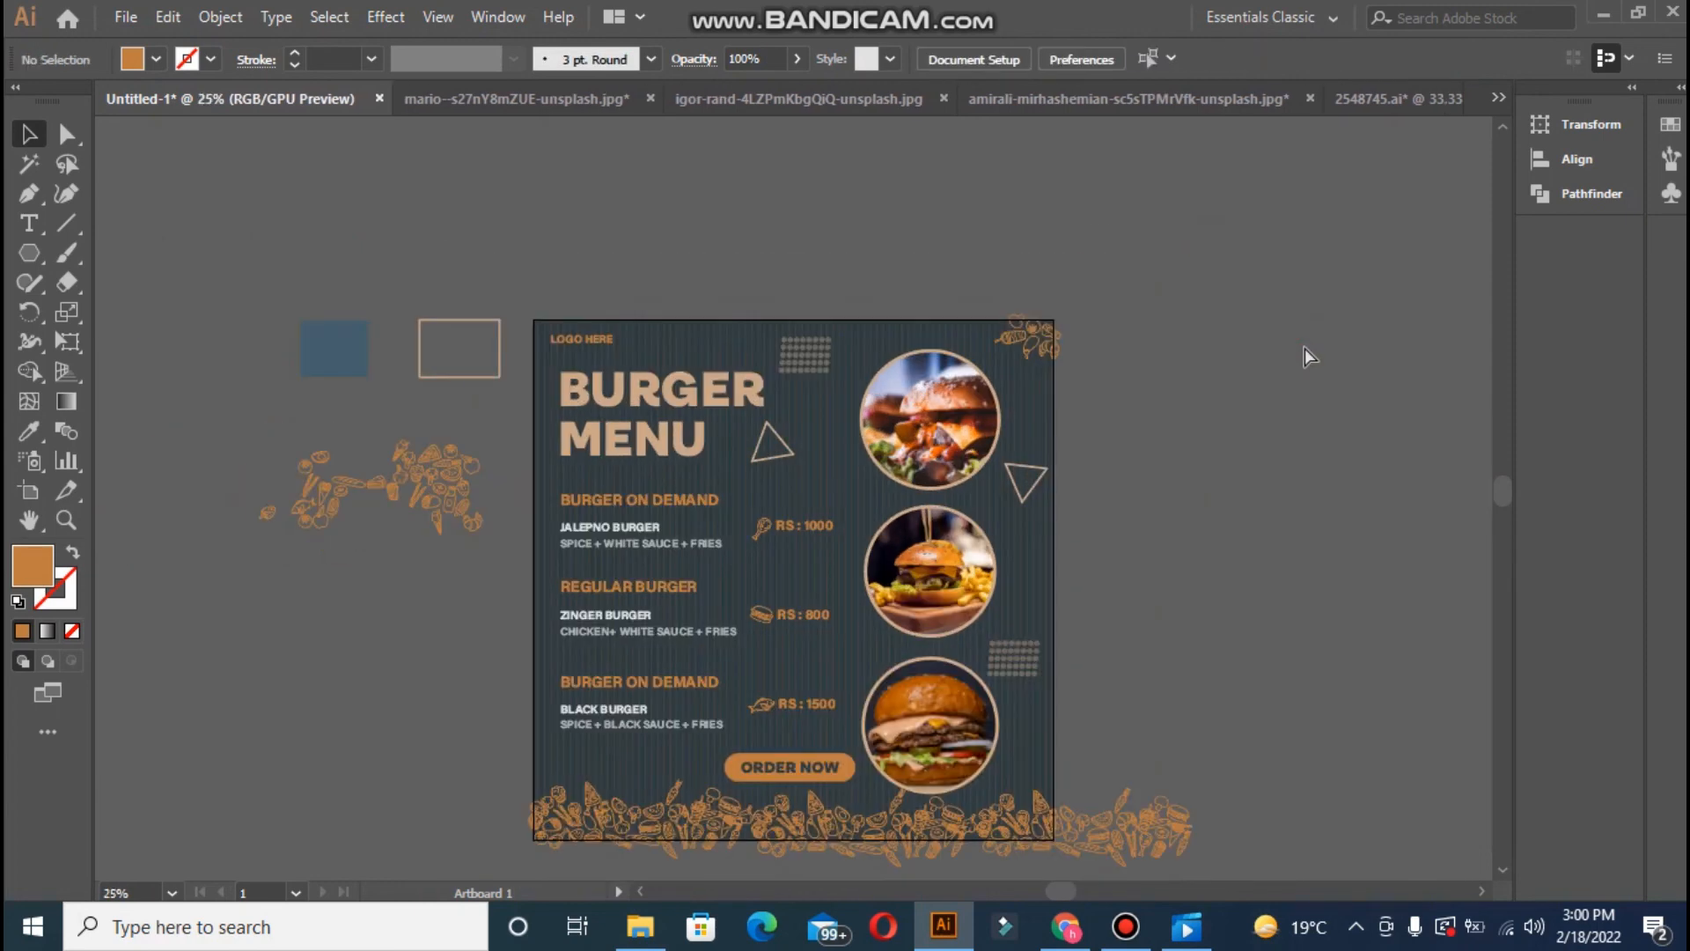
# - Move the triangle beside MENU to the artboard's lower-left area, just above the food-icon border
pyautogui.click(29, 255)
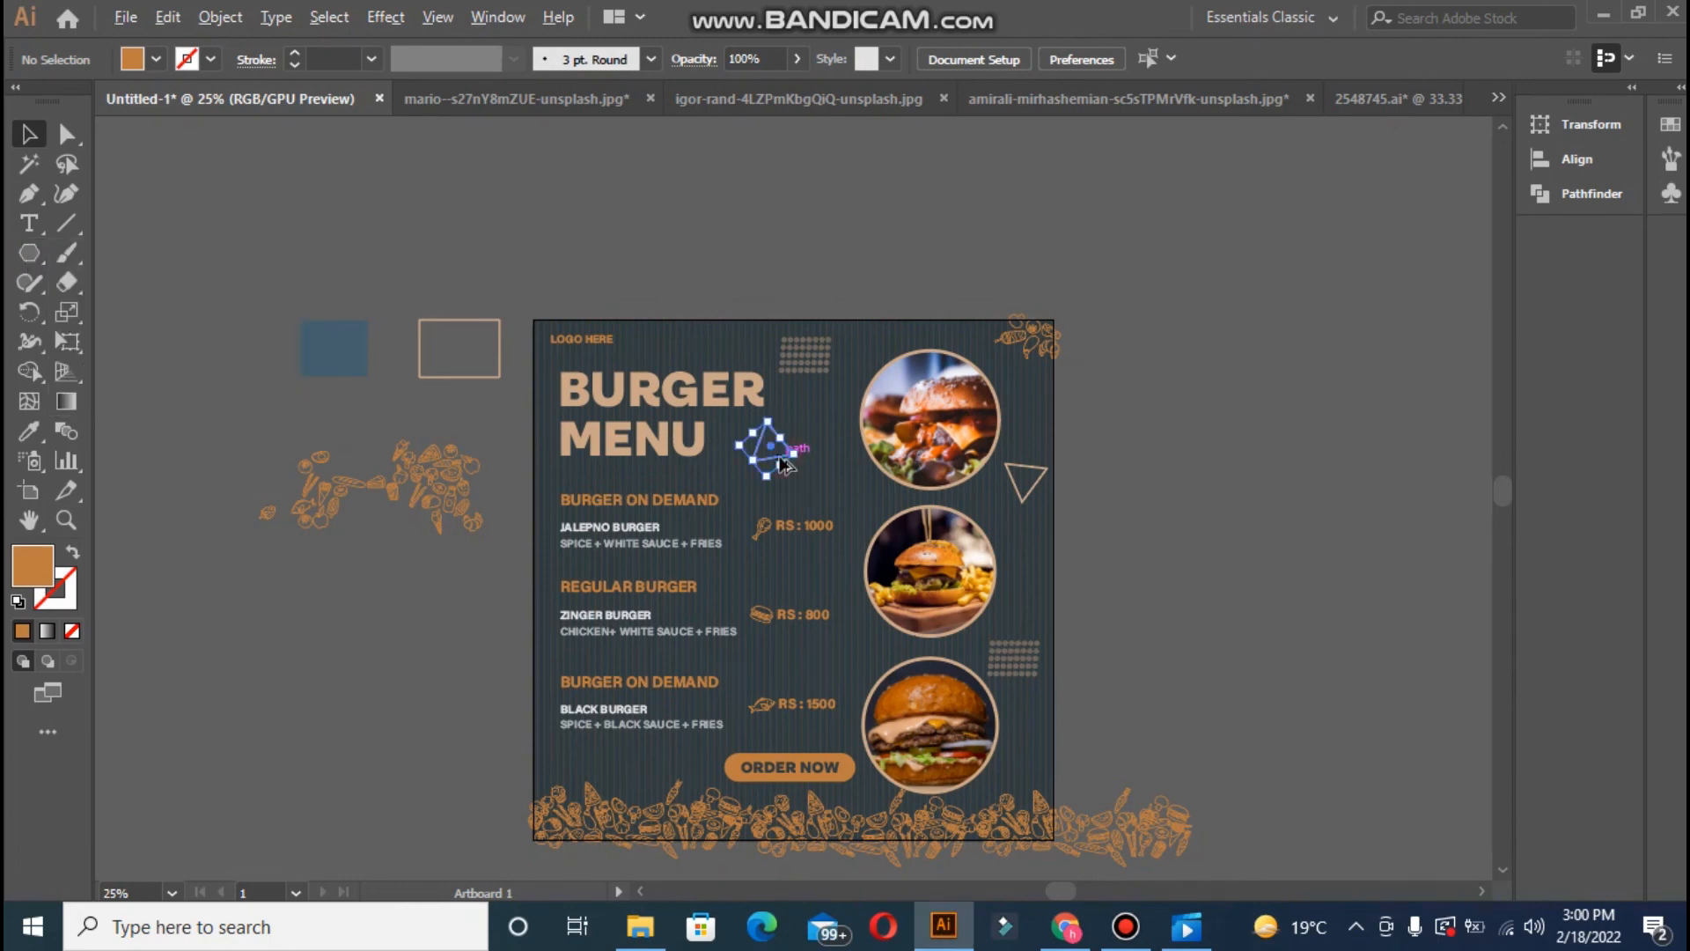
pyautogui.moveTo(779, 462); pyautogui.dragTo(570, 777)
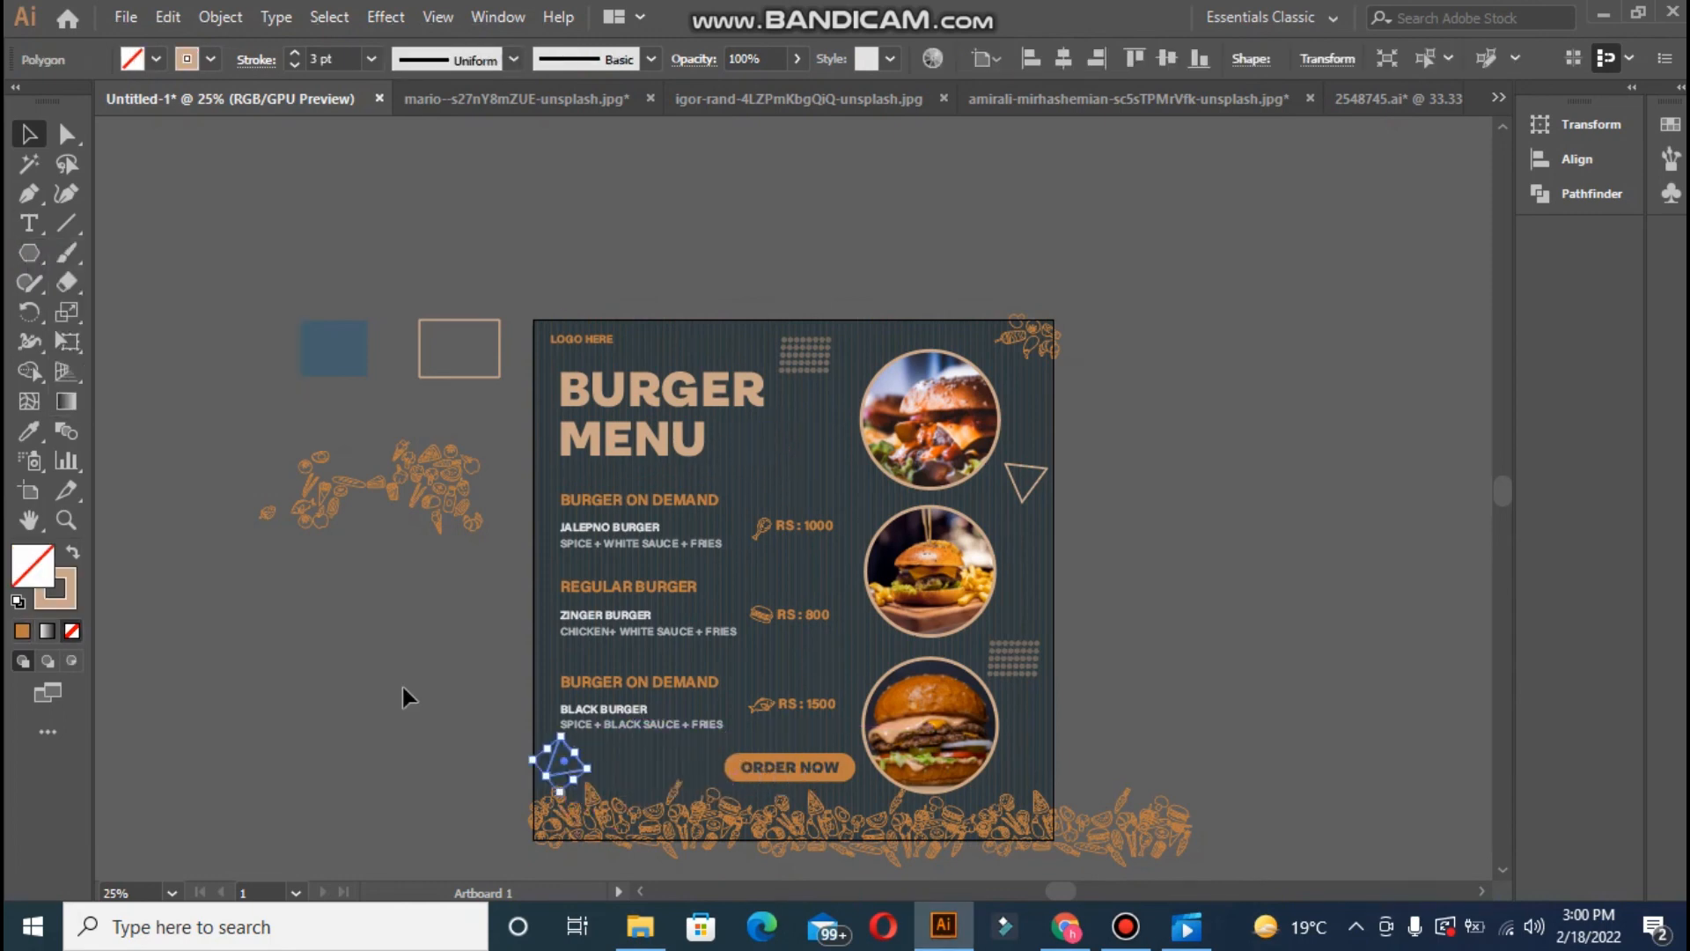
pyautogui.click(403, 683)
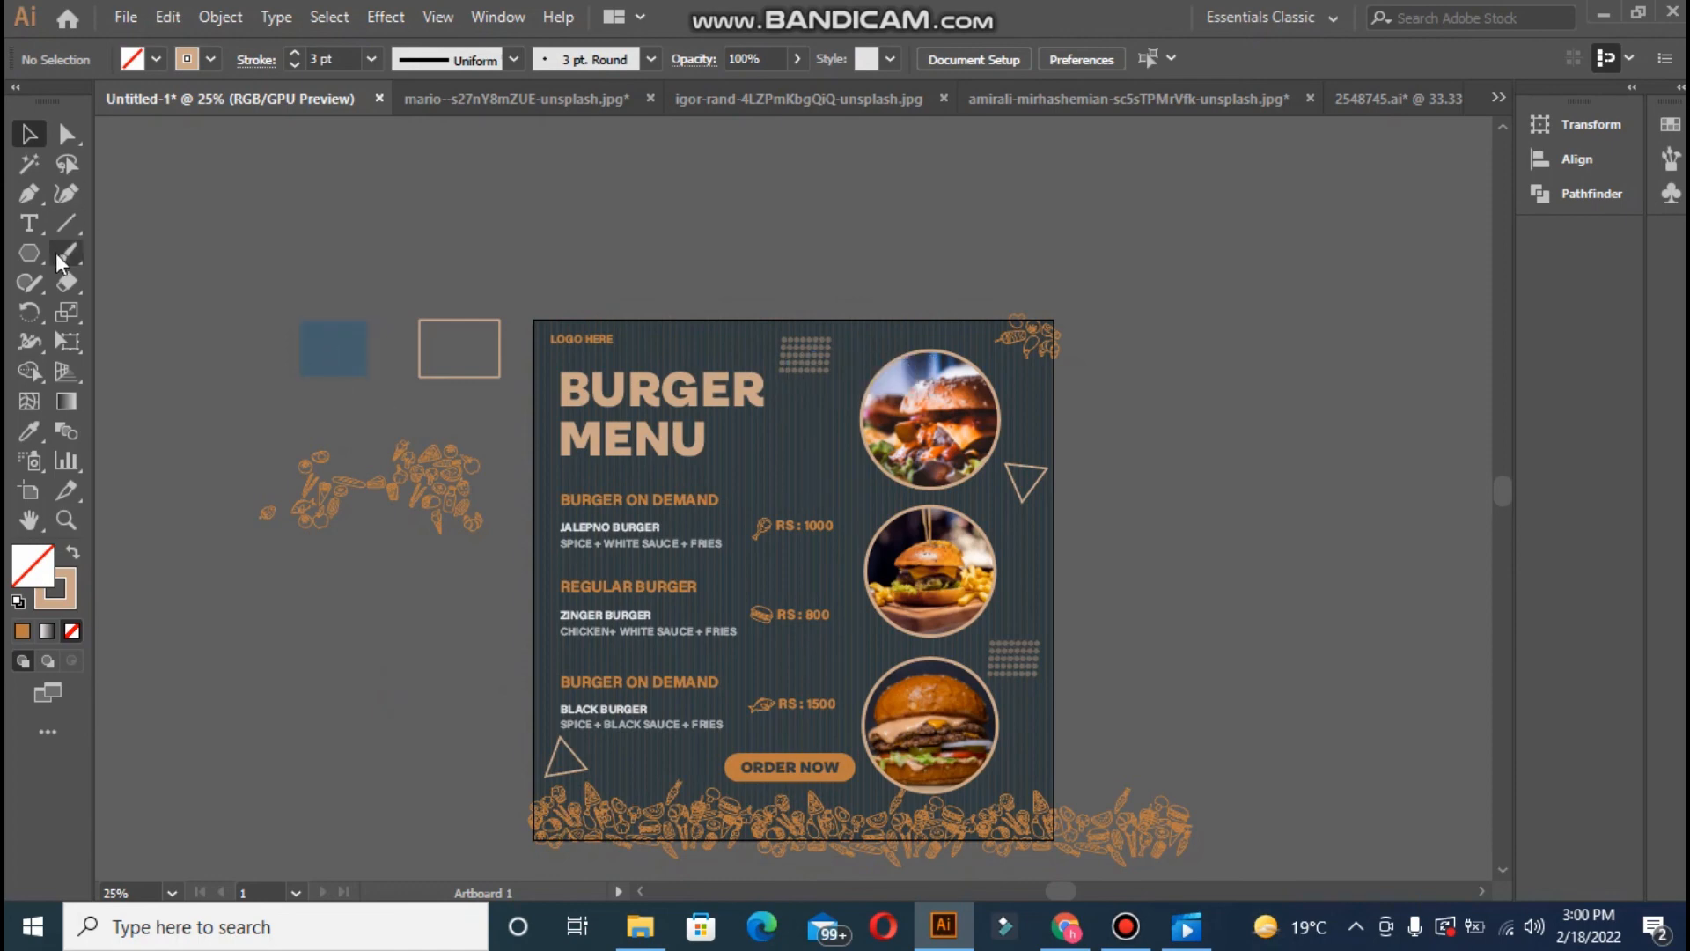
# - Draw a rectangle covering the whole artboard and give it a solid tan fill with no stroke
pyautogui.click(29, 253)
pyautogui.click(114, 253)
pyautogui.moveTo(529, 318); pyautogui.dragTo(1050, 840)
pyautogui.click(74, 555)
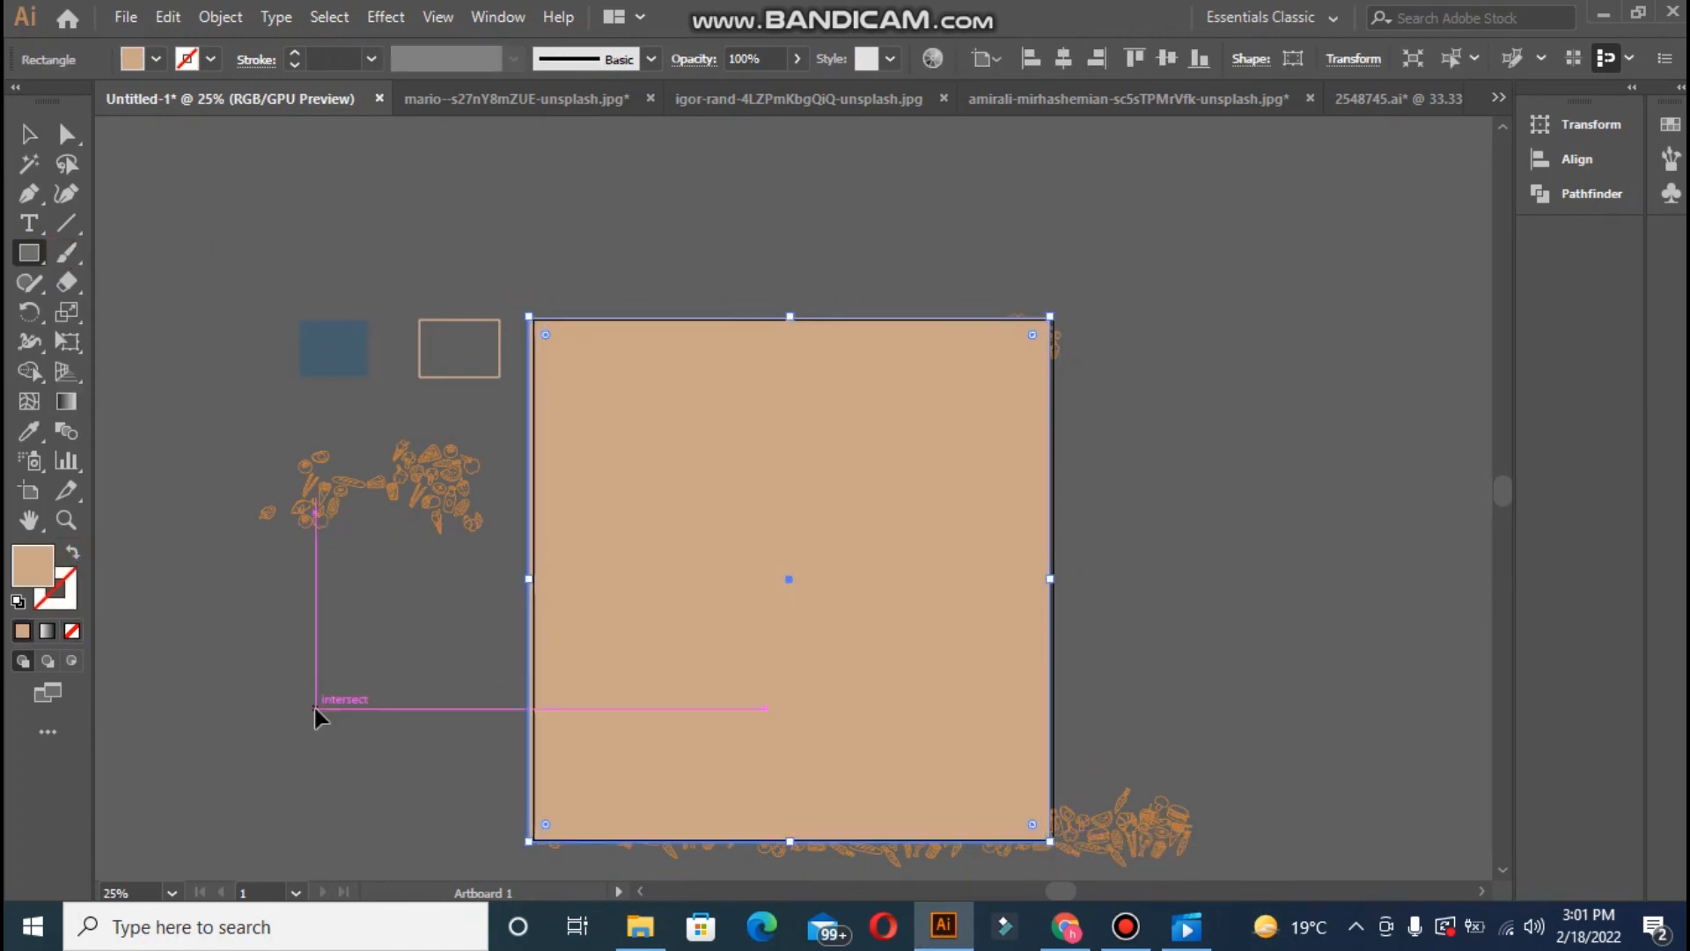
# - Try to clip all the artwork to the tan rectangle with a clipping mask, and undo it
pyautogui.hotkey('ctrl', 'a')
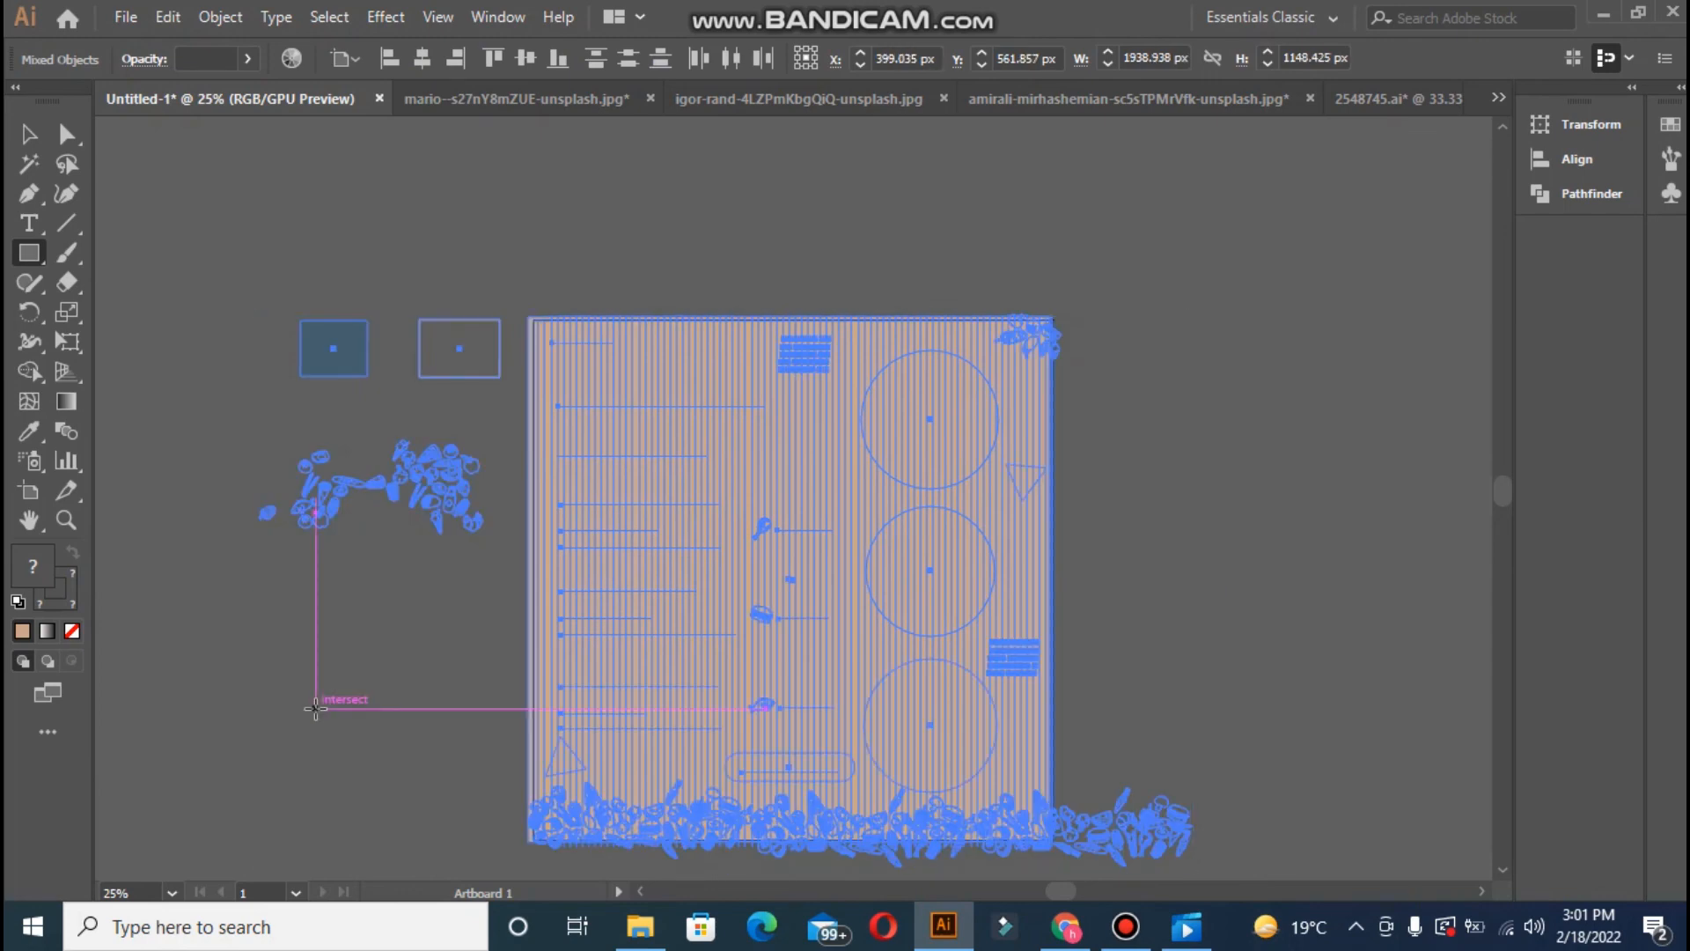
pyautogui.rightClick(658, 527)
pyautogui.click(755, 709)
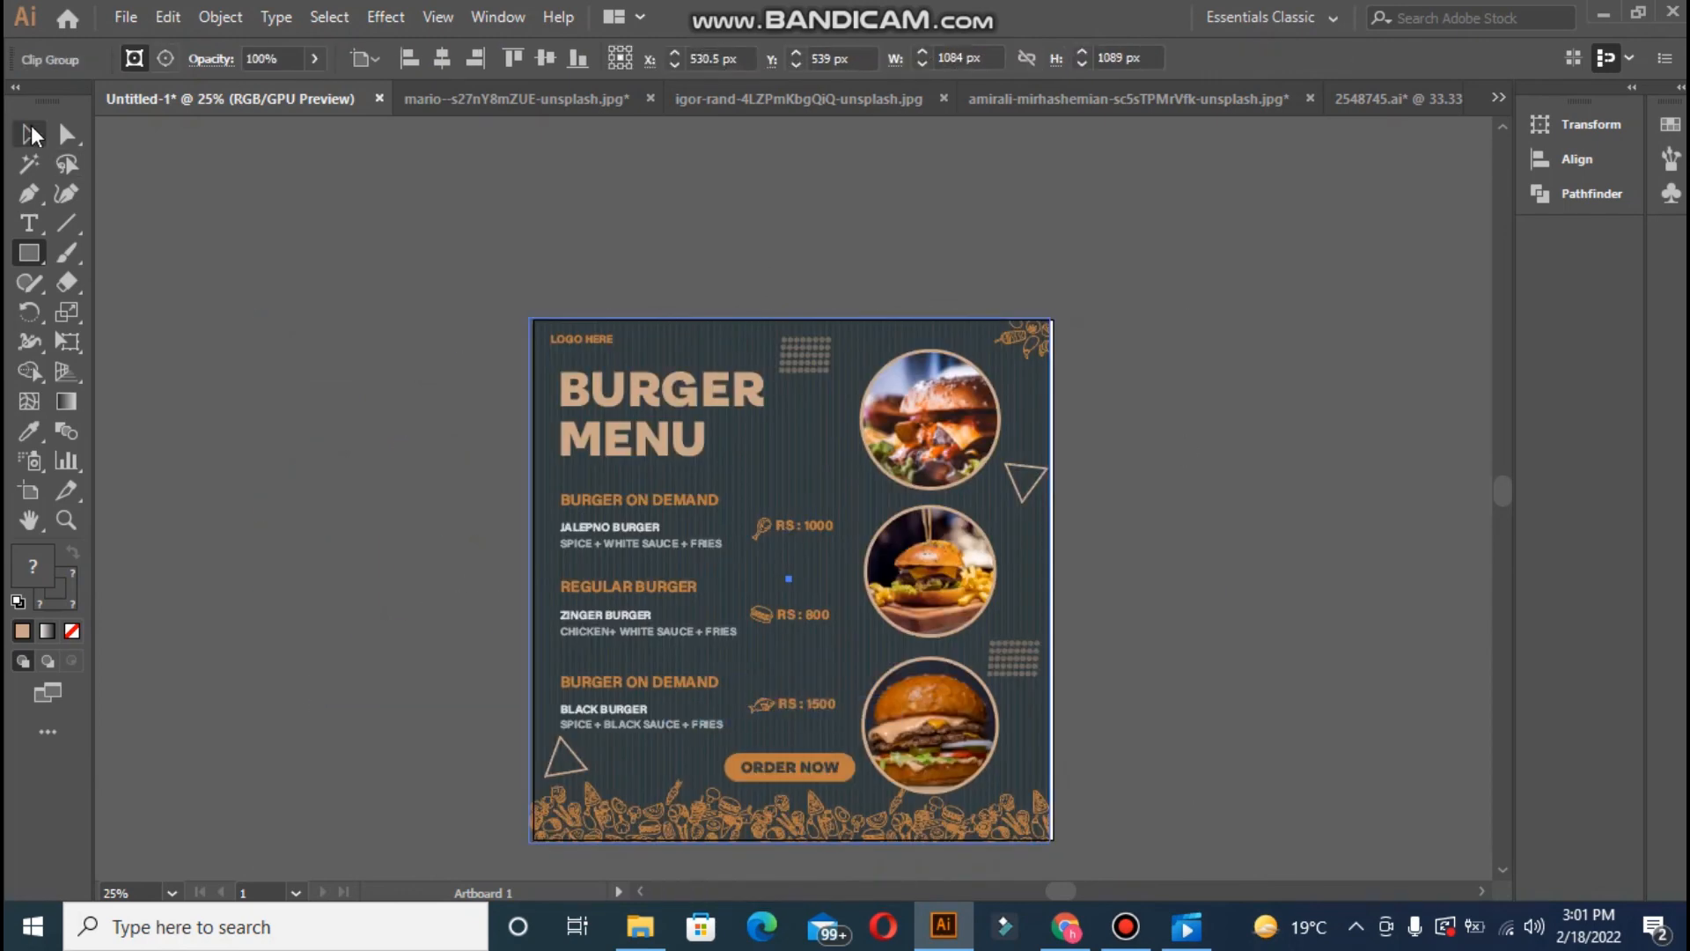
pyautogui.click(256, 313)
pyautogui.hotkey('ctrl', 'z')
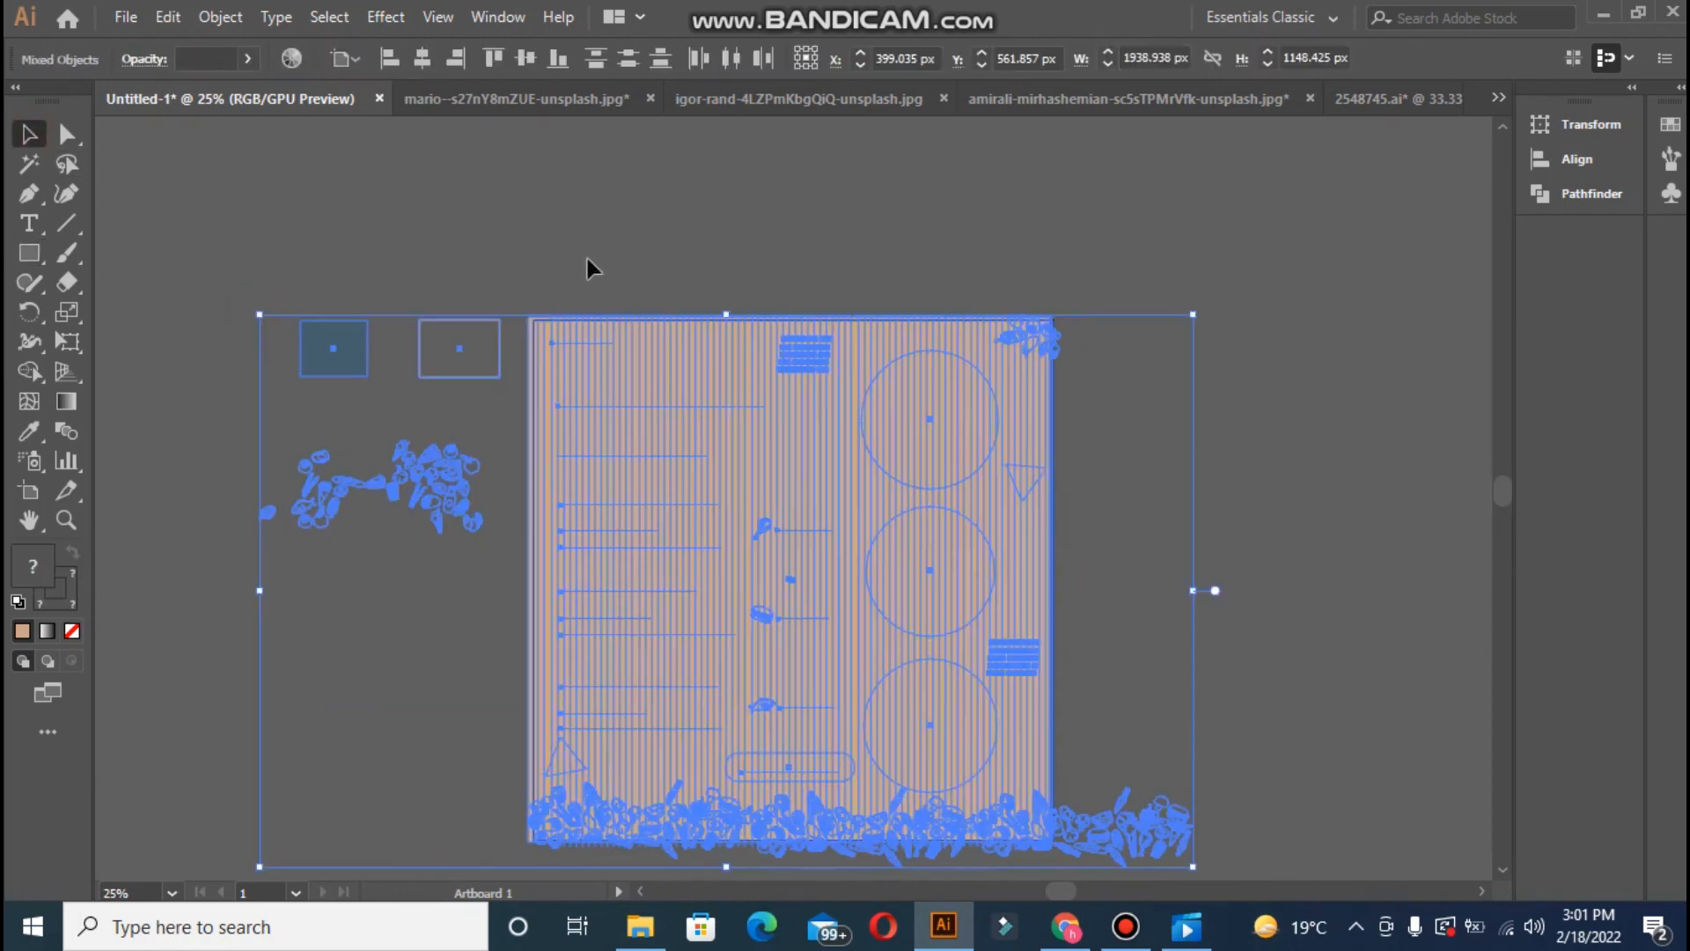
# - Reposition the tan rectangle so its left and right edges line up with the dark menu background
pyautogui.click(1211, 381)
pyautogui.moveTo(1004, 430); pyautogui.dragTo(902, 446)
pyautogui.click(1053, 541)
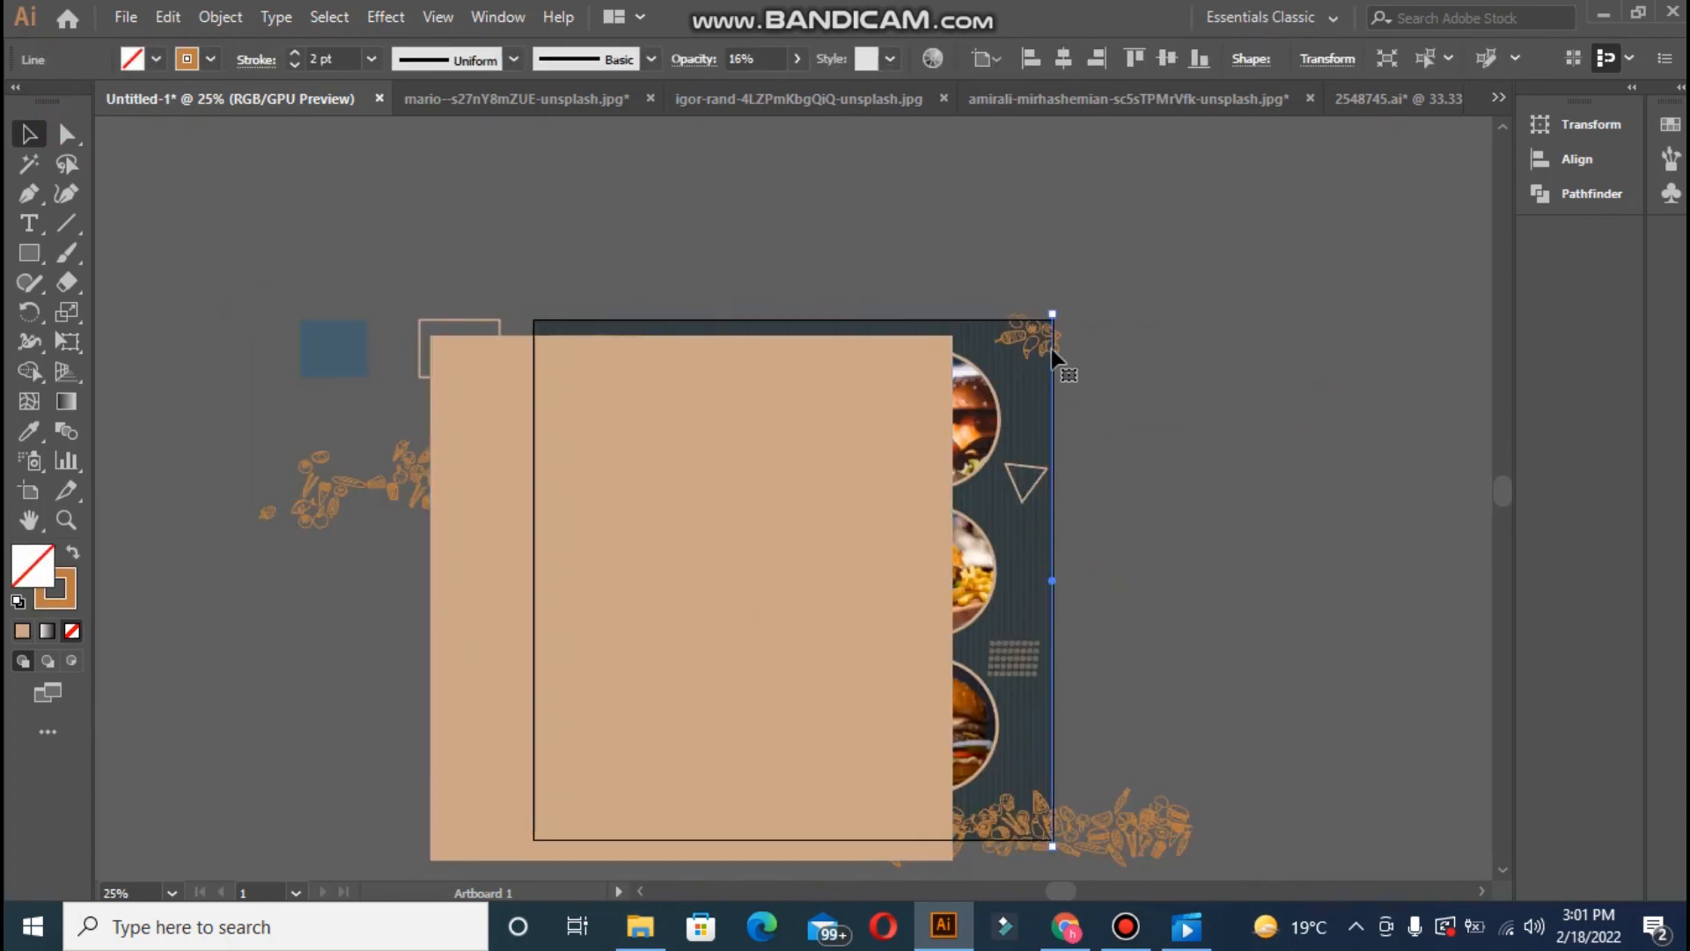
pyautogui.moveTo(827, 401); pyautogui.dragTo(508, 517)
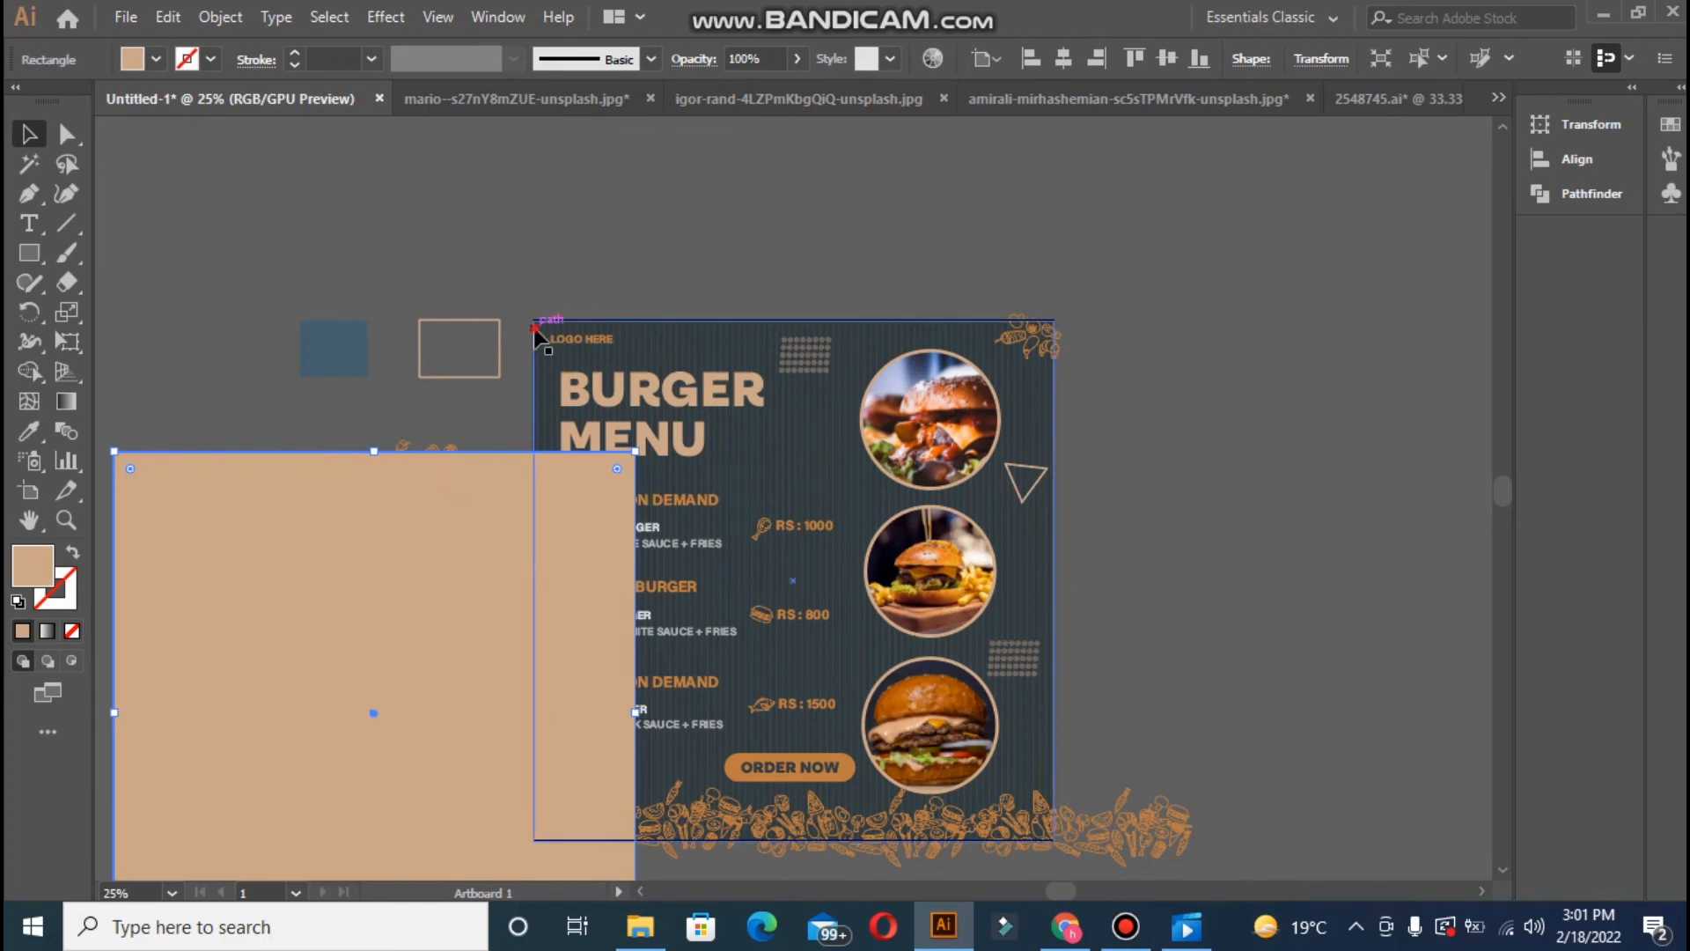
pyautogui.click(1039, 330)
pyautogui.moveTo(491, 615); pyautogui.dragTo(914, 479)
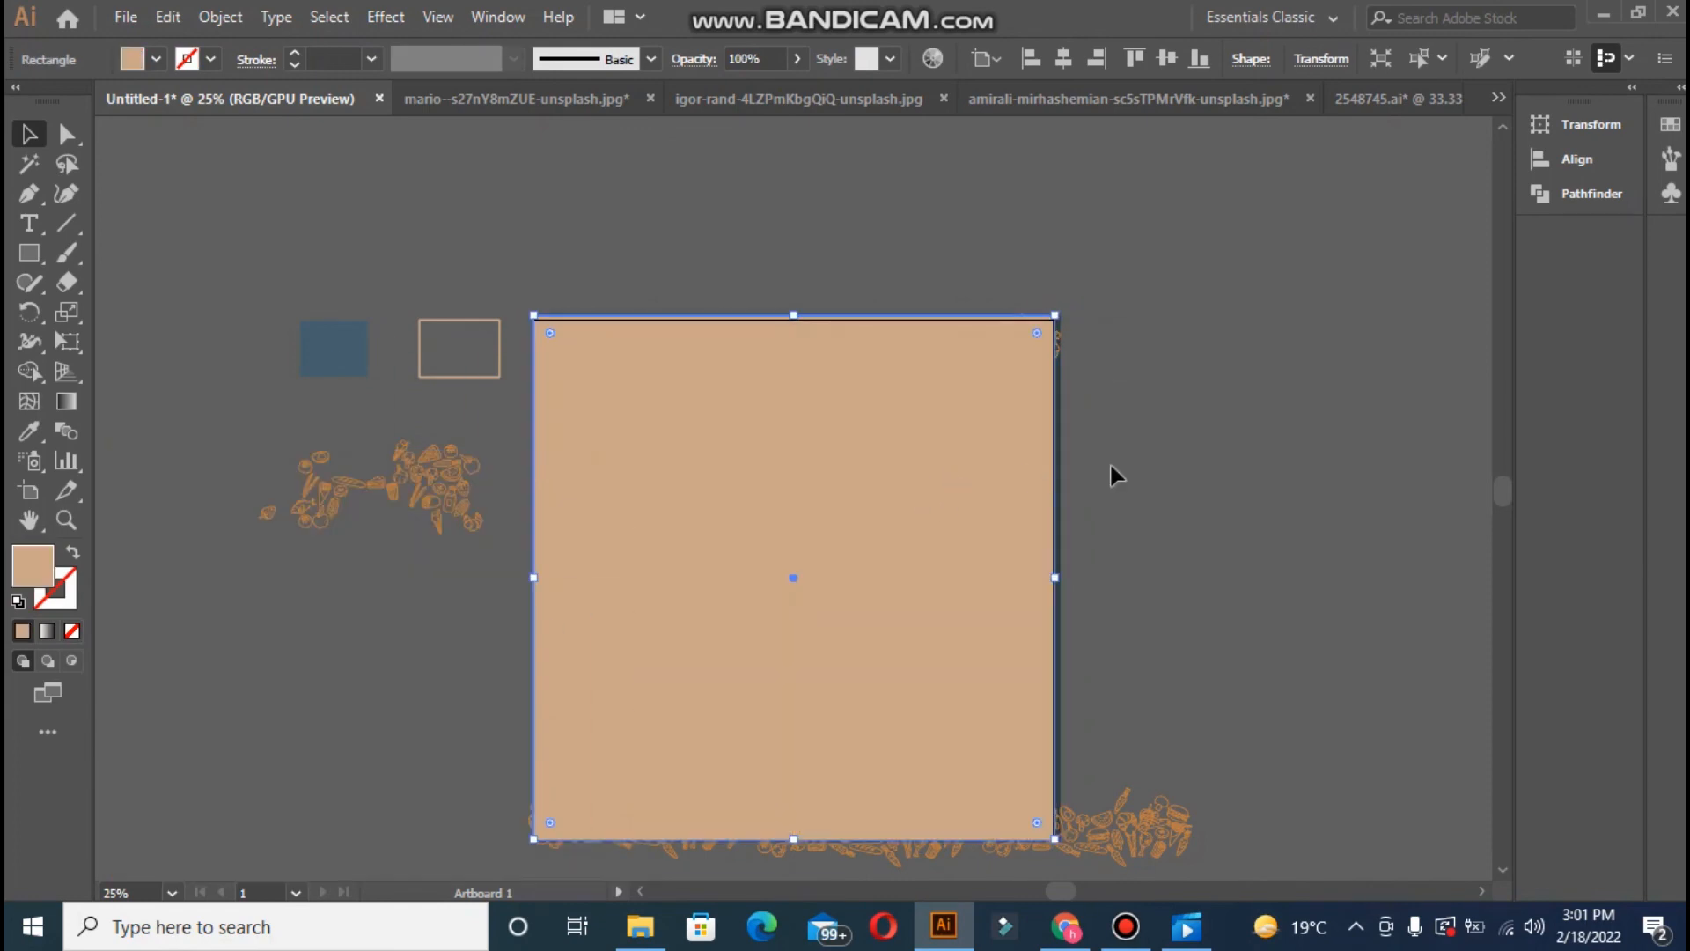
# - Make a clipping mask from all the artwork, using the tan rectangle to trim everything outside the menu
pyautogui.hotkey('ctrl', 'a')
pyautogui.rightClick(877, 483)
pyautogui.click(991, 661)
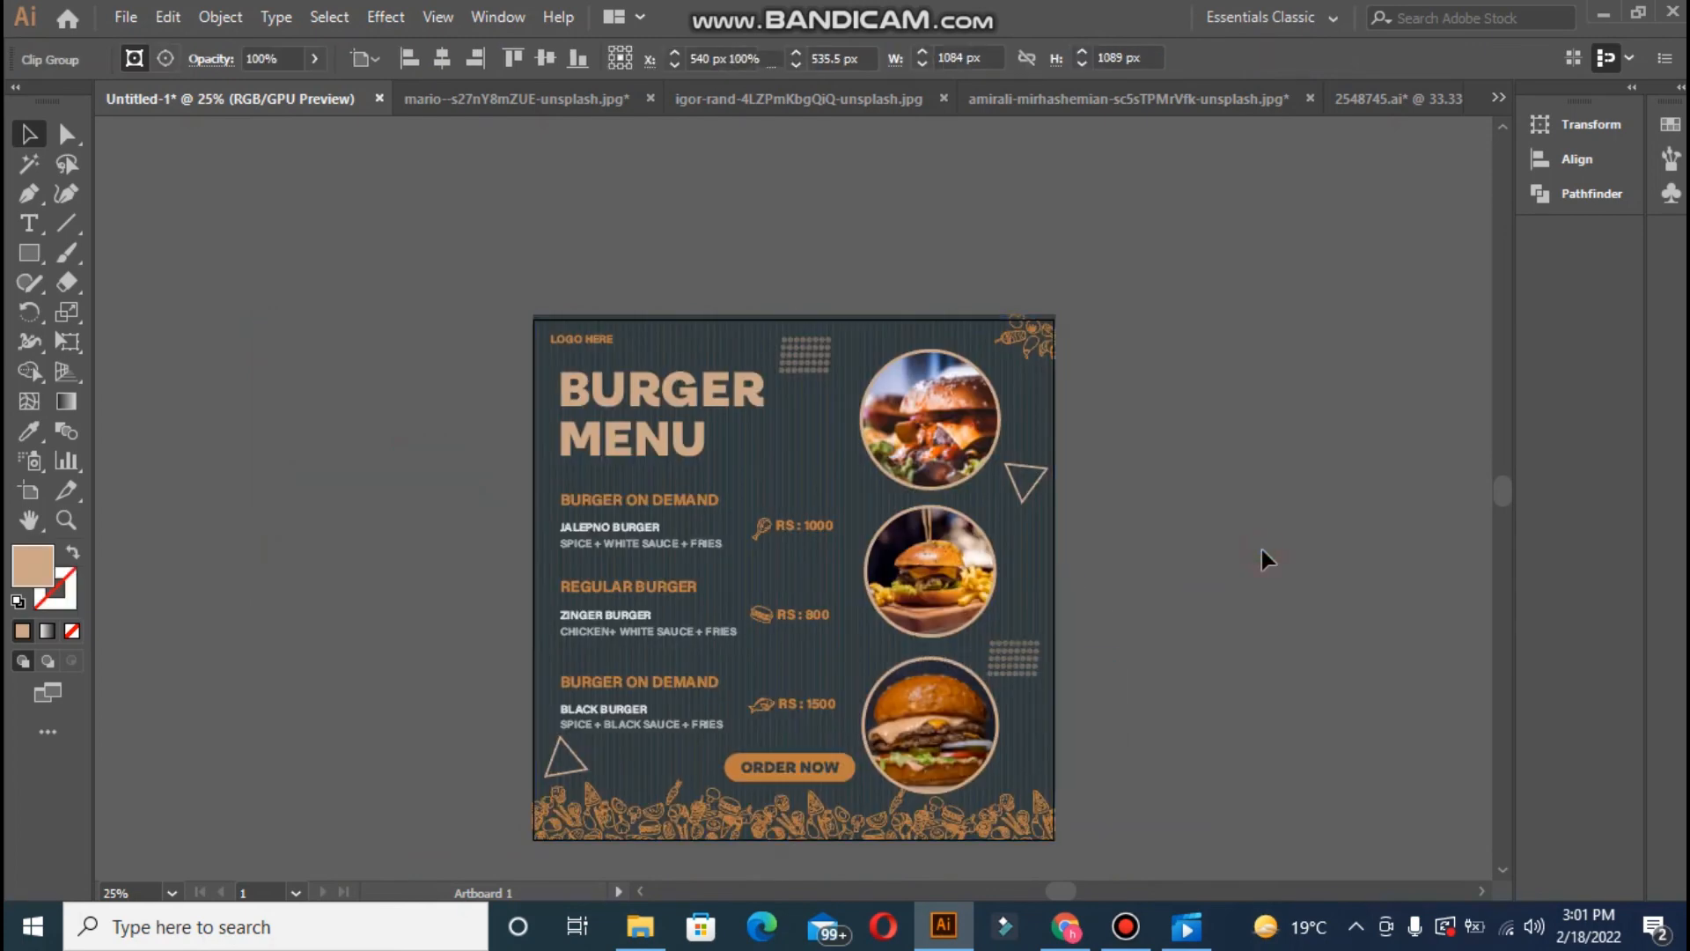
pyautogui.click(1260, 549)
pyautogui.hotkey('ctrl', '0')
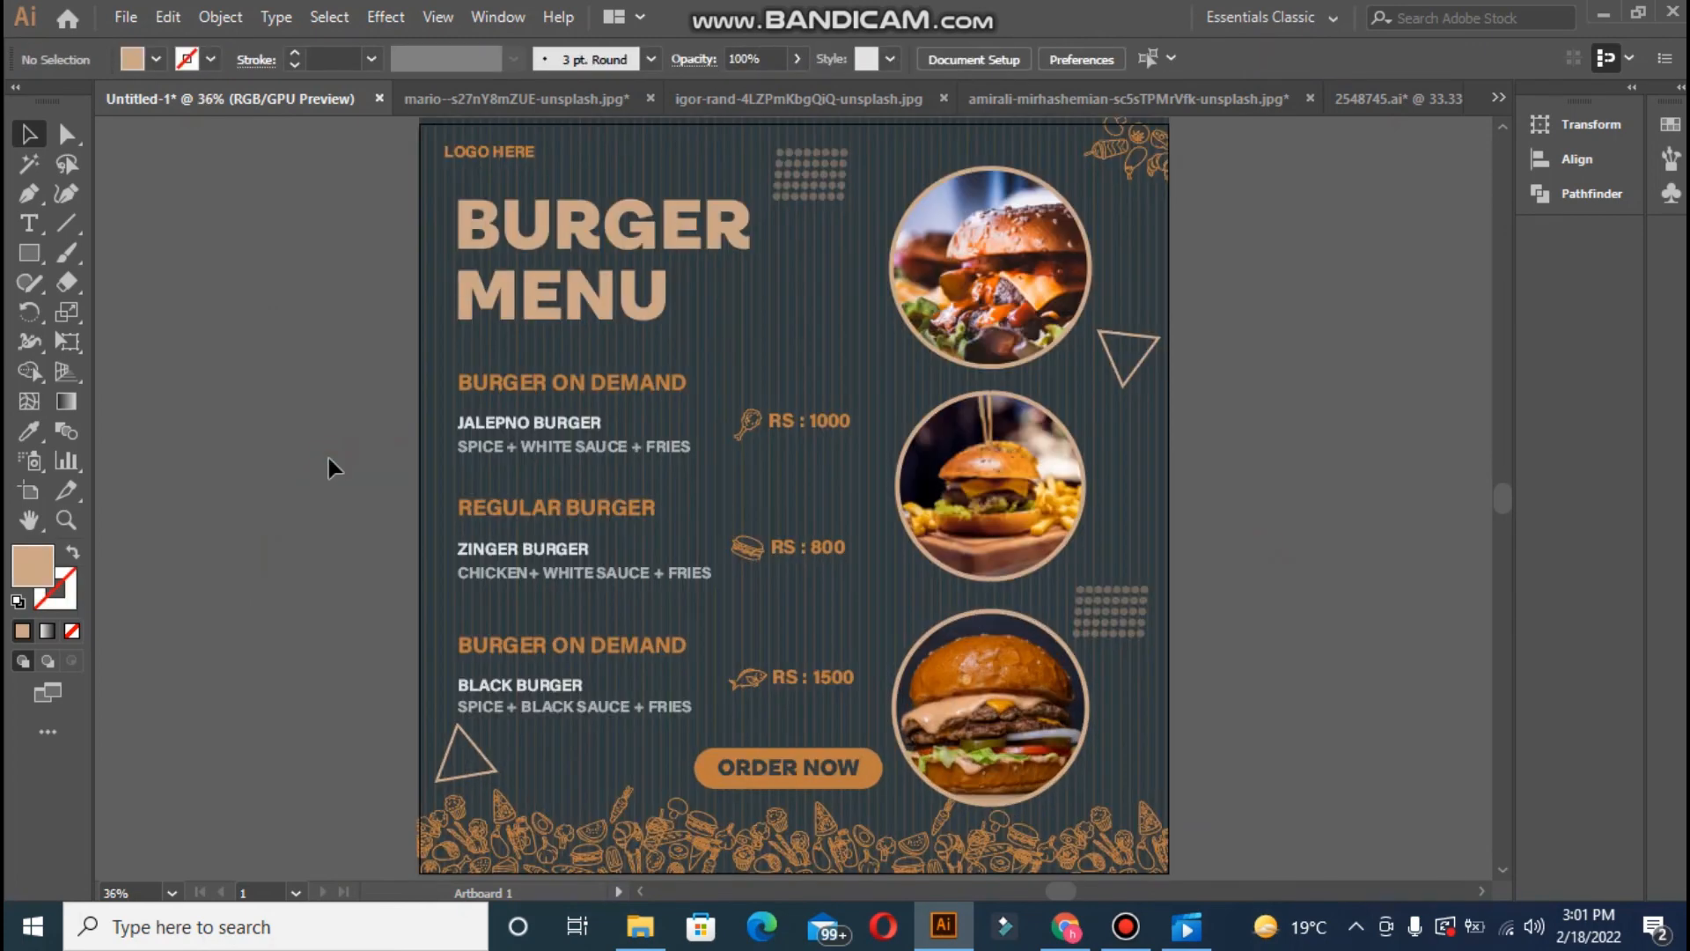
# - Open the Save for Web (Legacy) export for the menu graphic
pyautogui.click(132, 19)
pyautogui.moveTo(352, 452)
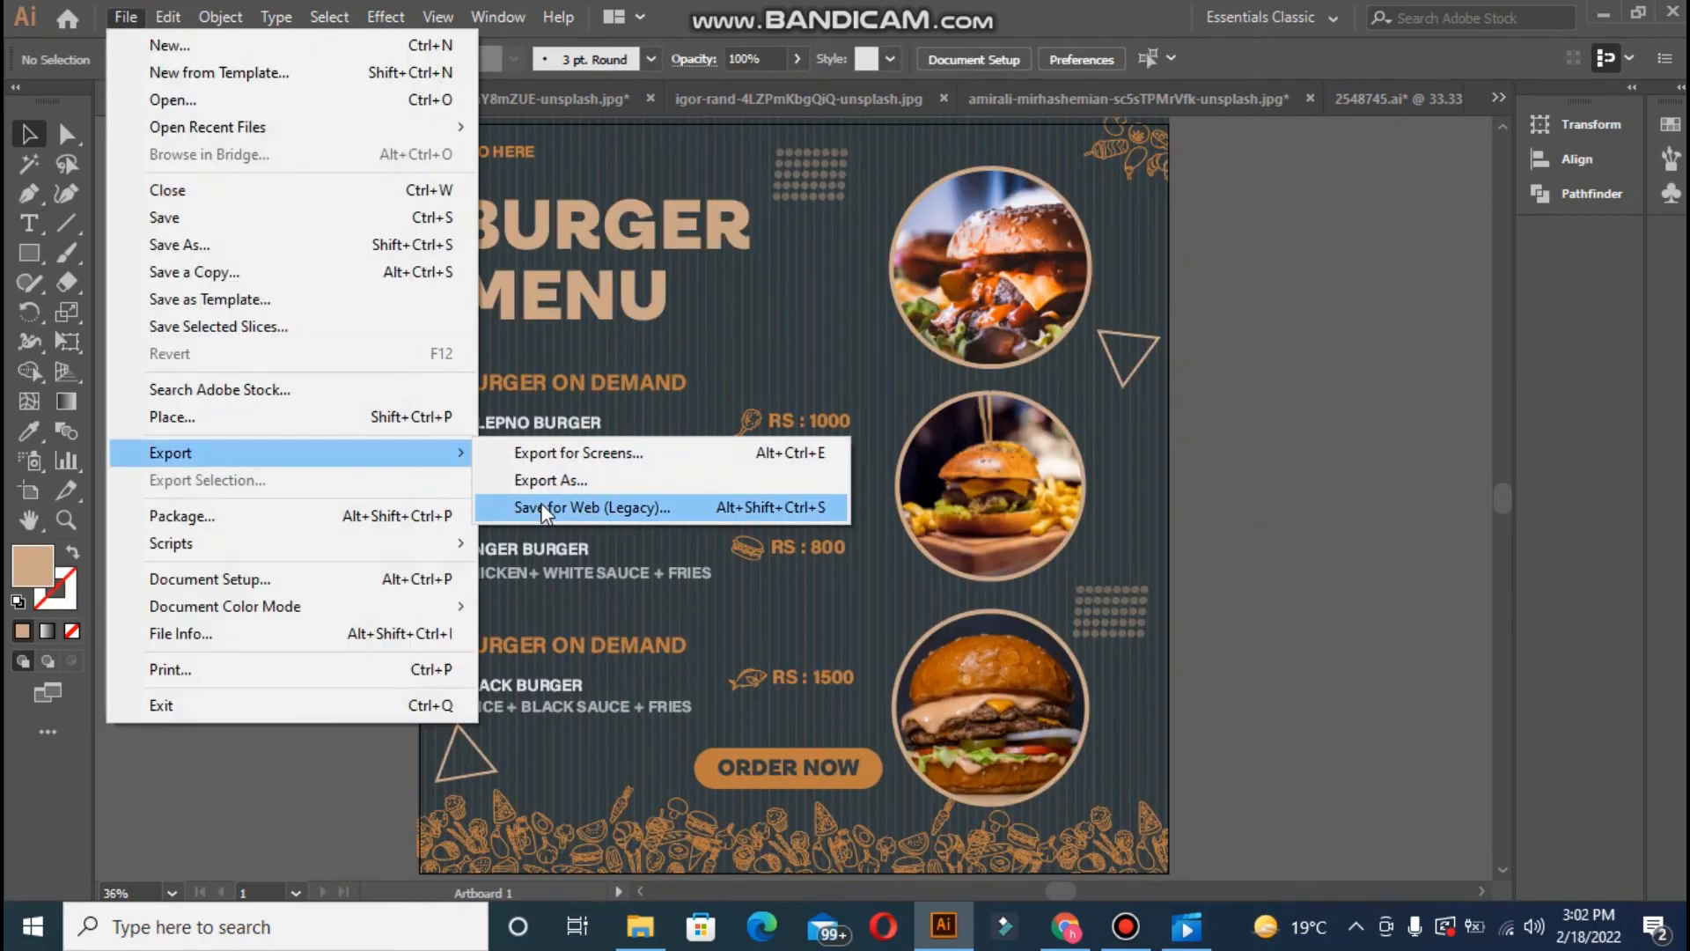
pyautogui.click(543, 508)
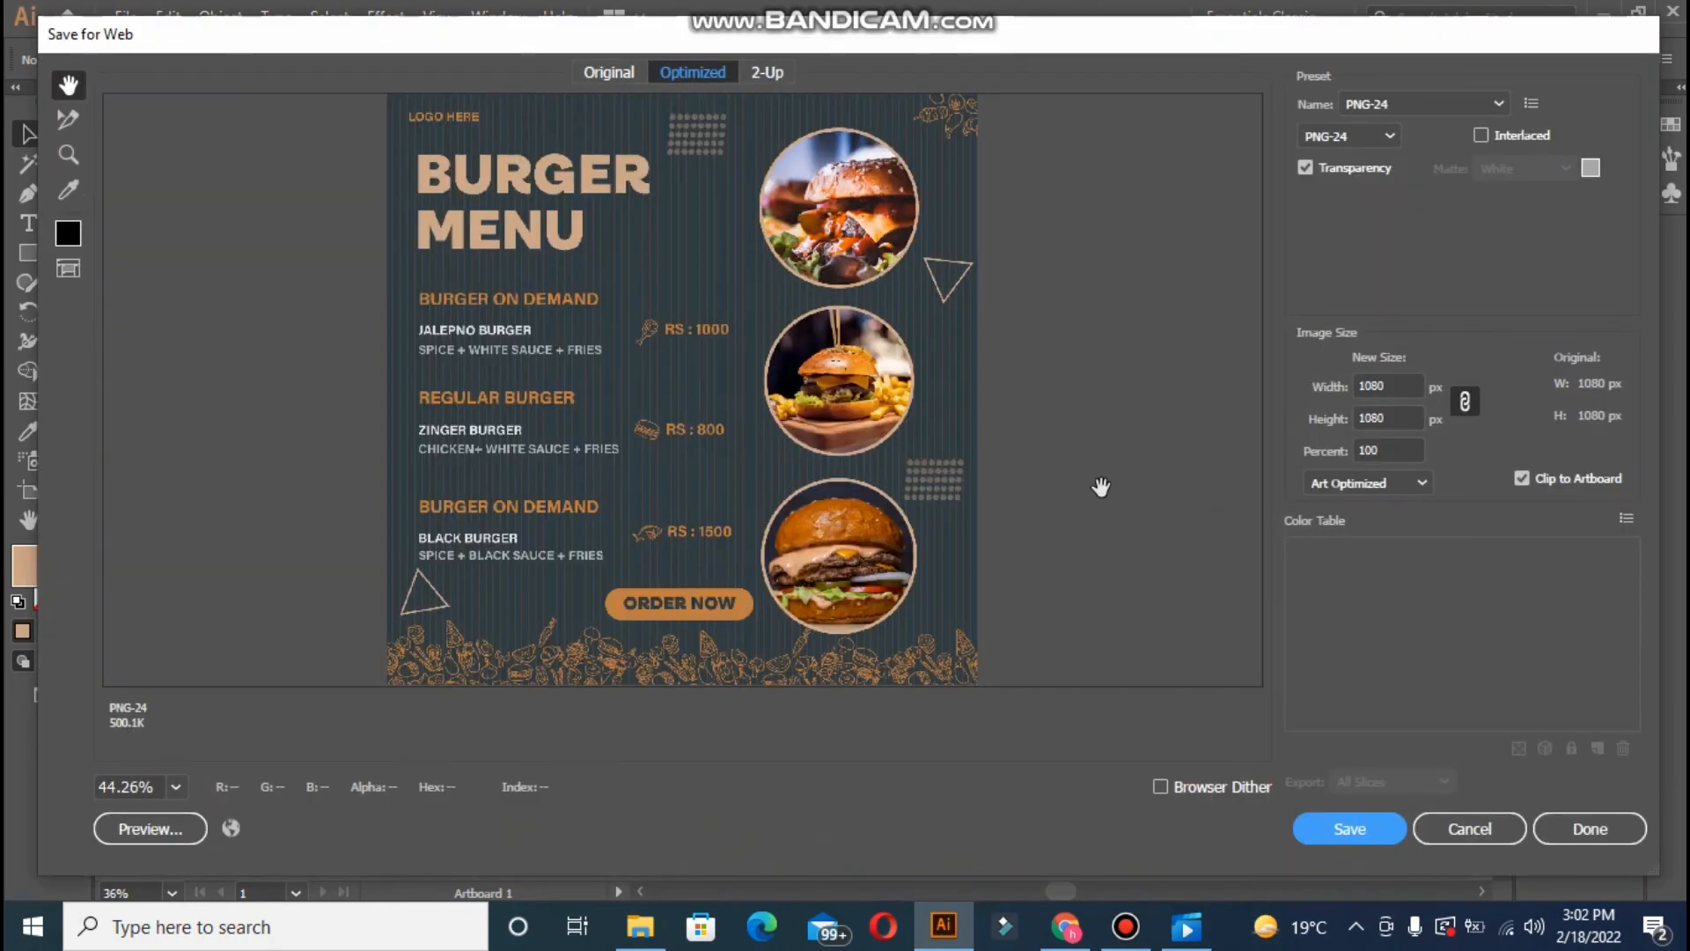